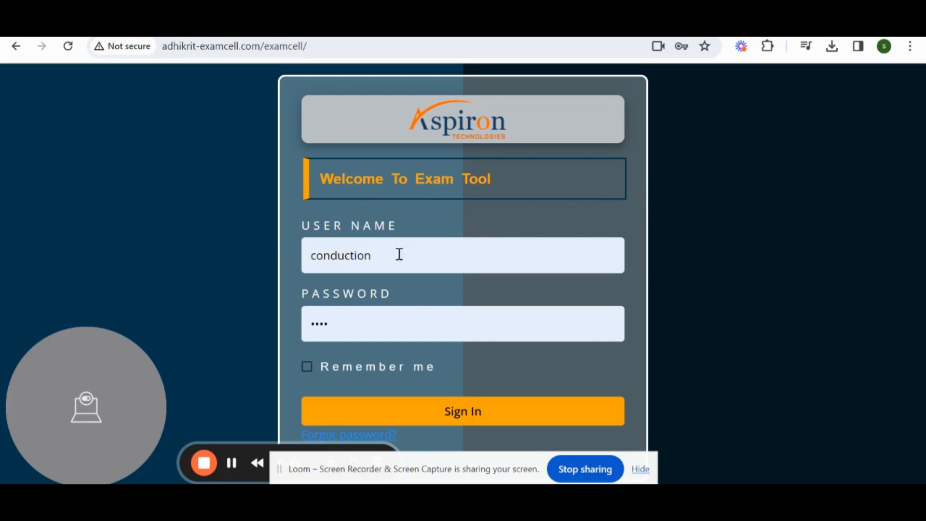
# Step: Sign in with the prefilled credentials and Remember me enabled, and open the Definition of Regulations-Upload page
pyautogui.click(313, 375)
pyautogui.click(463, 413)
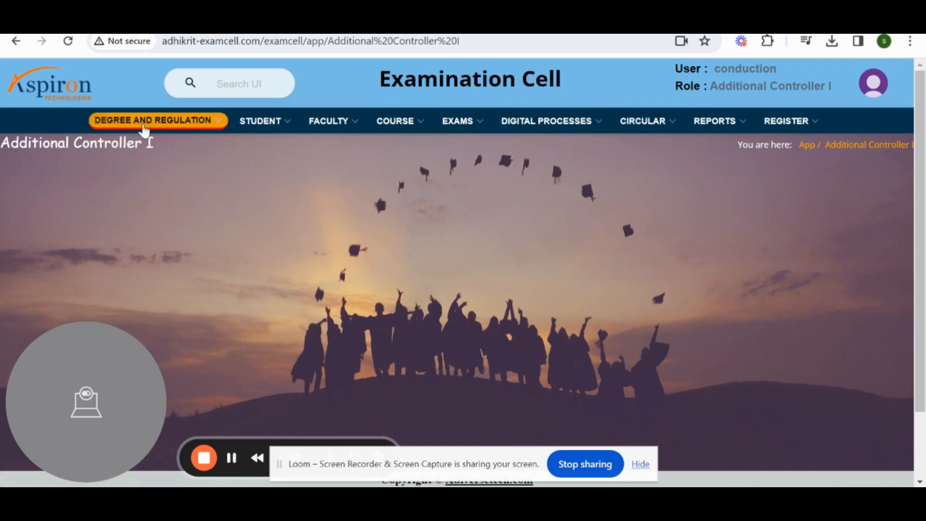
pyautogui.click(159, 120)
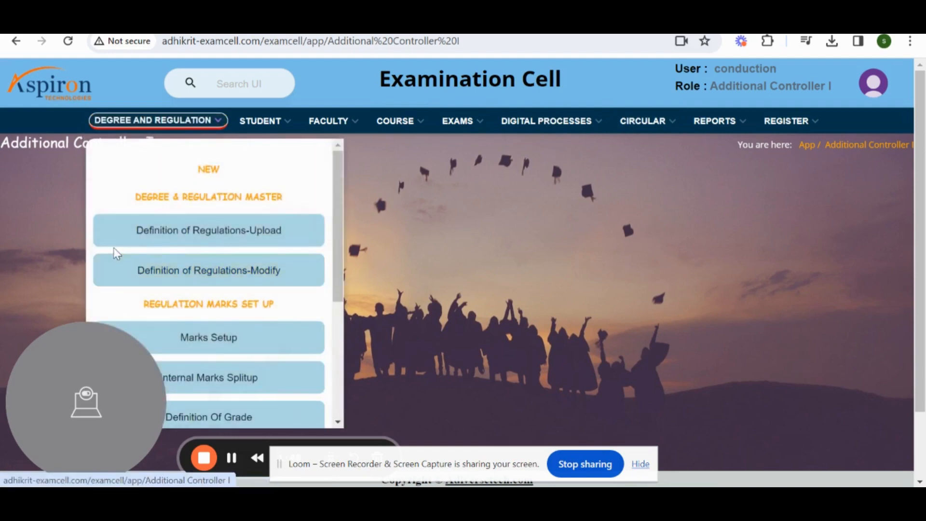
pyautogui.click(242, 231)
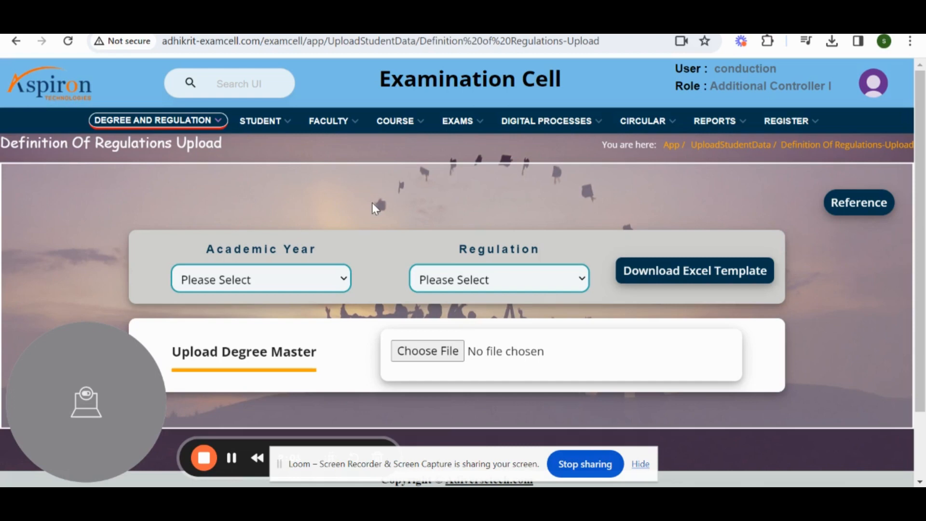
# Step: Set the academic year to 2023-24 and the regulation to R24, and download the Excel template
pyautogui.scroll(-3, 346, 212)
pyautogui.scroll(3, 345, 215)
pyautogui.click(230, 284)
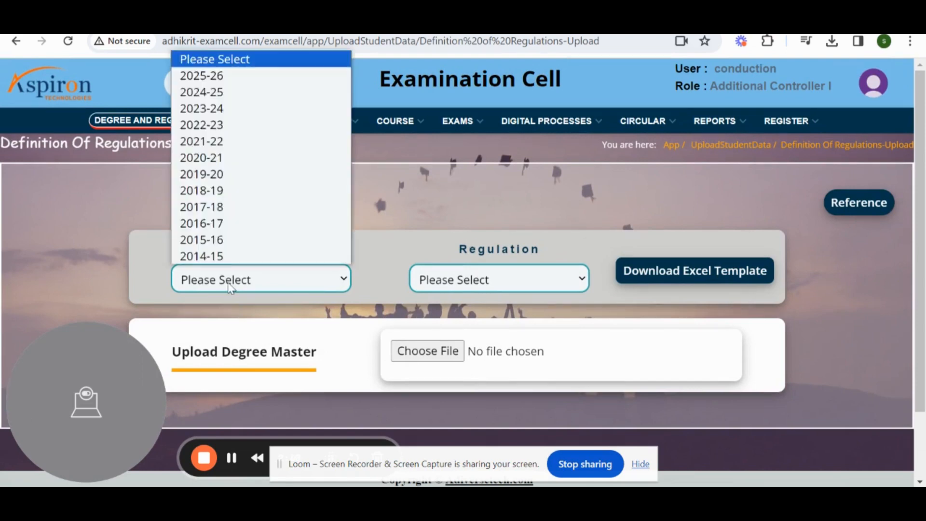
pyautogui.click(233, 110)
pyautogui.click(519, 285)
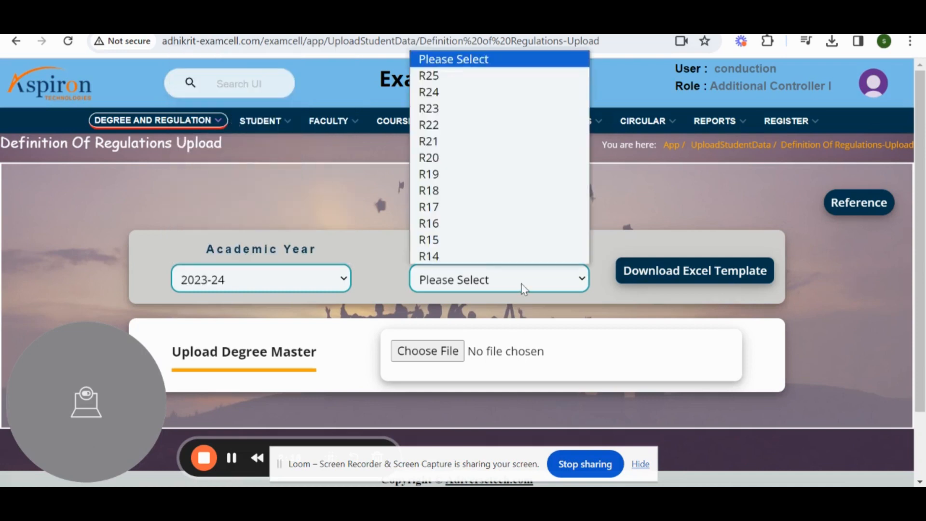
pyautogui.click(456, 93)
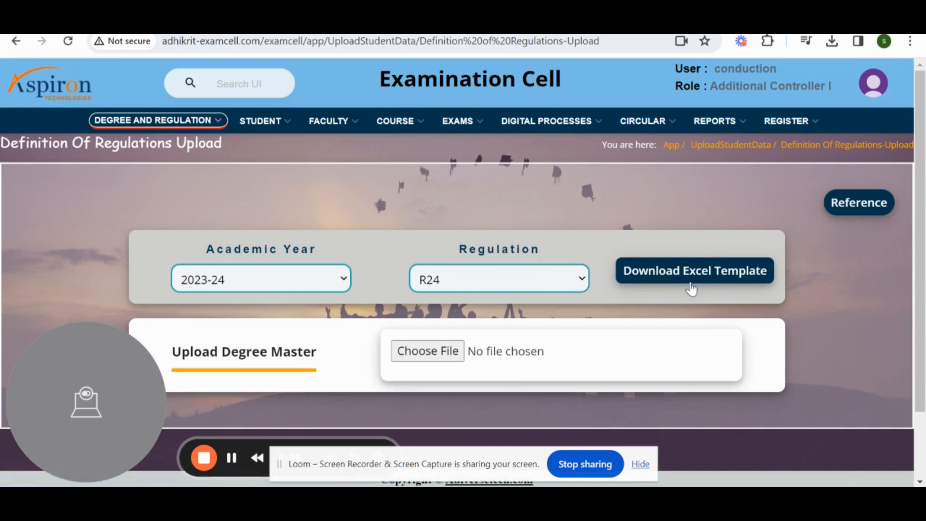
pyautogui.click(717, 279)
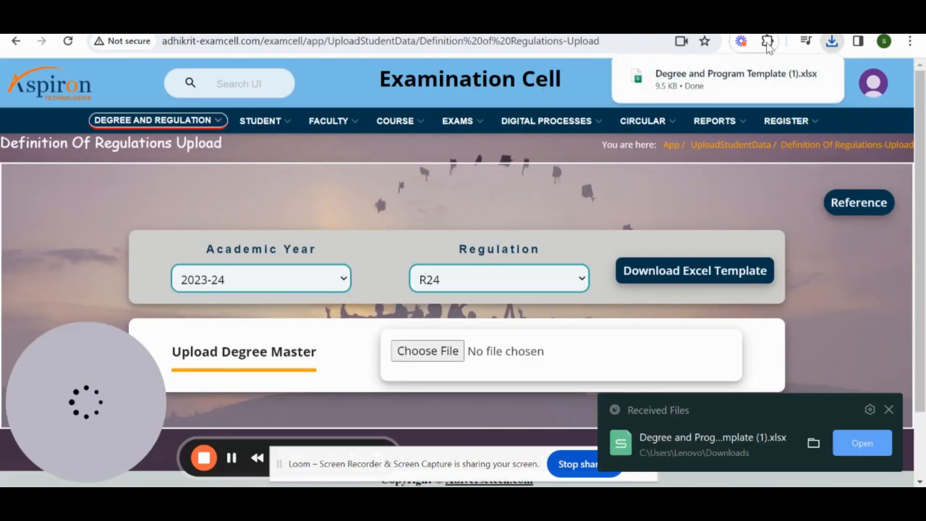
# Step: Open the downloaded Degree and Program Template (1).xlsx and examine its column headings from Academic Year to Intake Including L.E
pyautogui.click(704, 90)
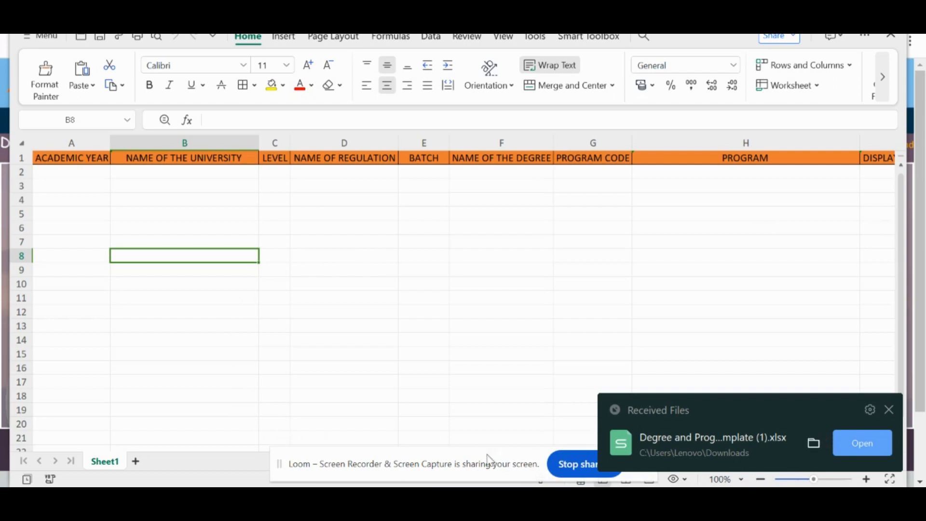
pyautogui.click(59, 159)
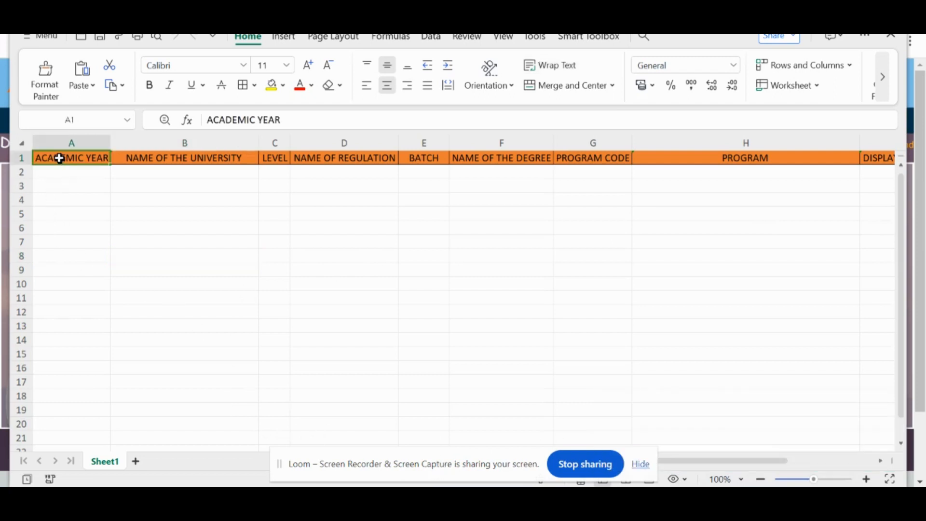
pyautogui.click(227, 158)
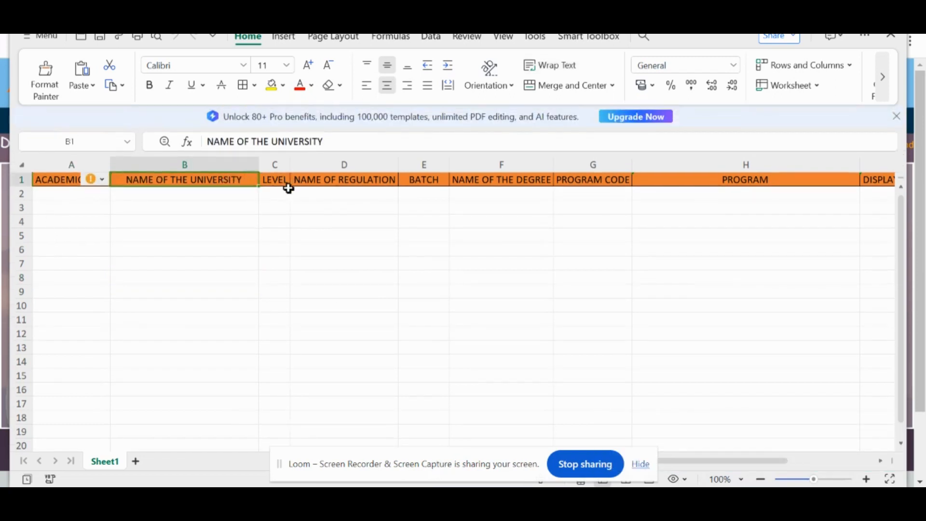
pyautogui.click(281, 182)
pyautogui.click(350, 189)
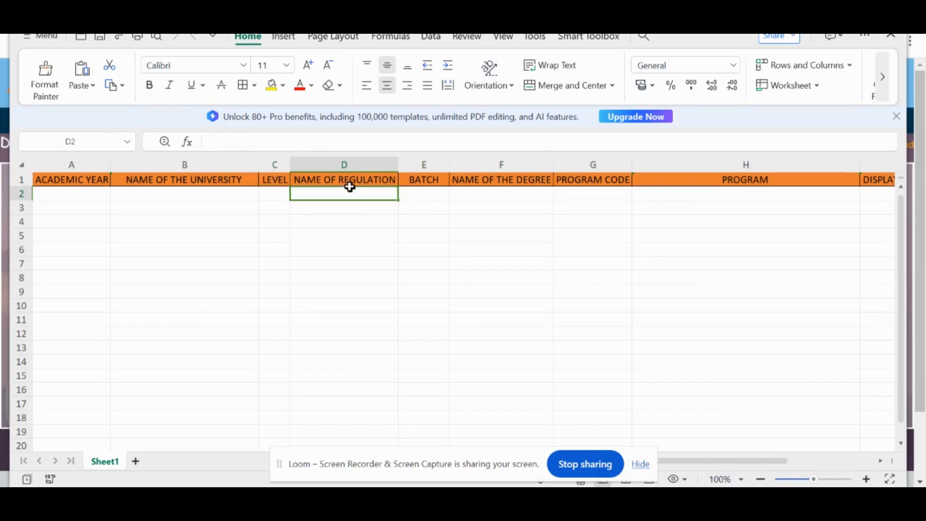
pyautogui.click(414, 179)
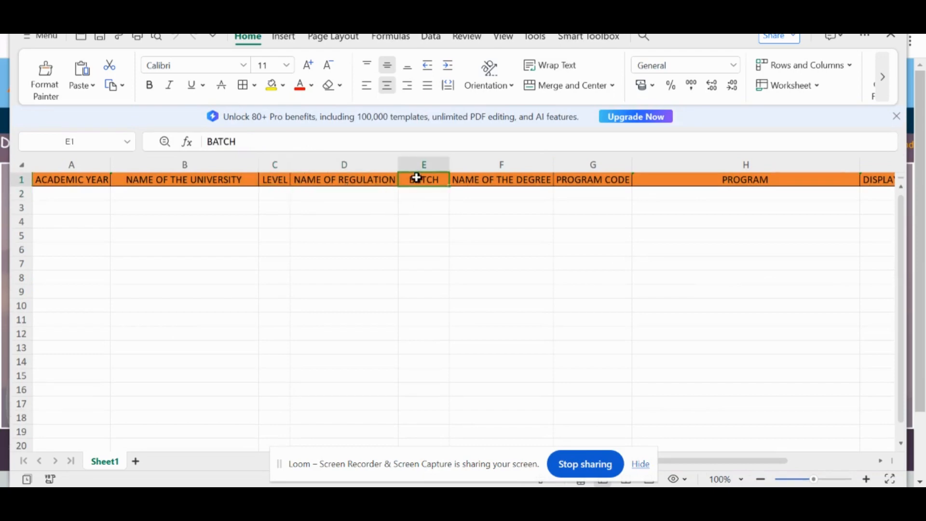
pyautogui.click(510, 186)
pyautogui.click(606, 180)
pyautogui.click(745, 179)
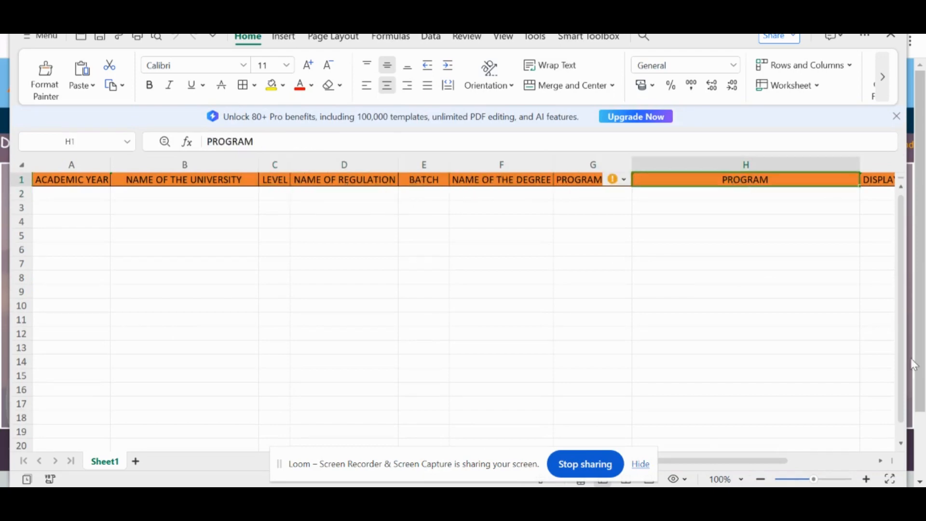
pyautogui.moveTo(772, 460); pyautogui.dragTo(854, 458)
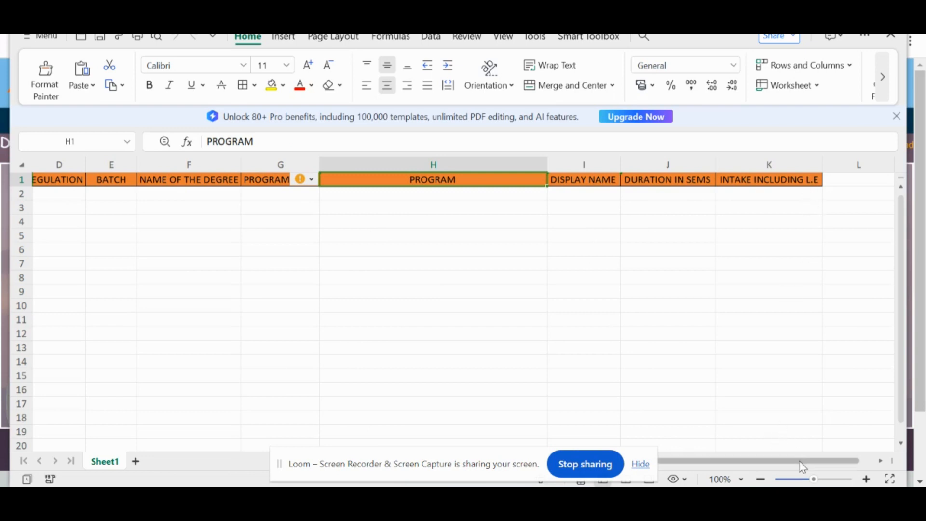
pyautogui.moveTo(800, 461); pyautogui.dragTo(705, 475)
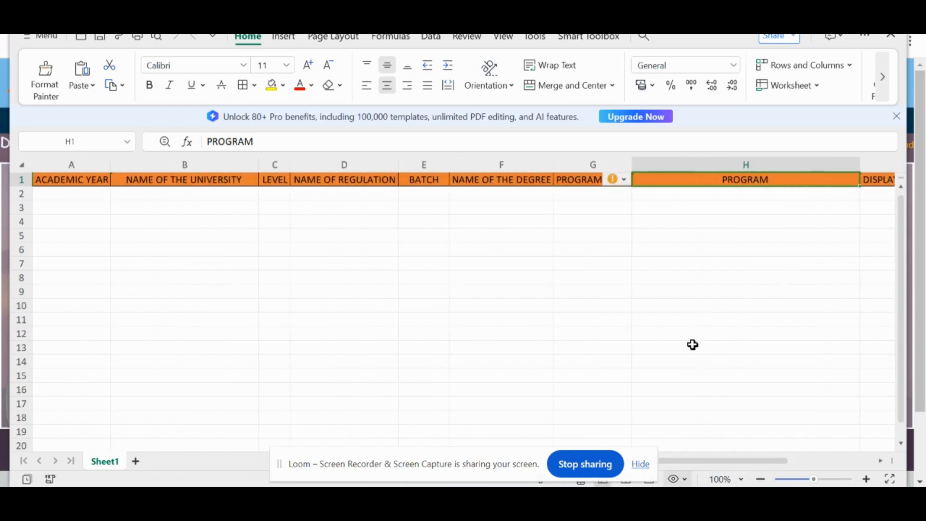
pyautogui.click(627, 184)
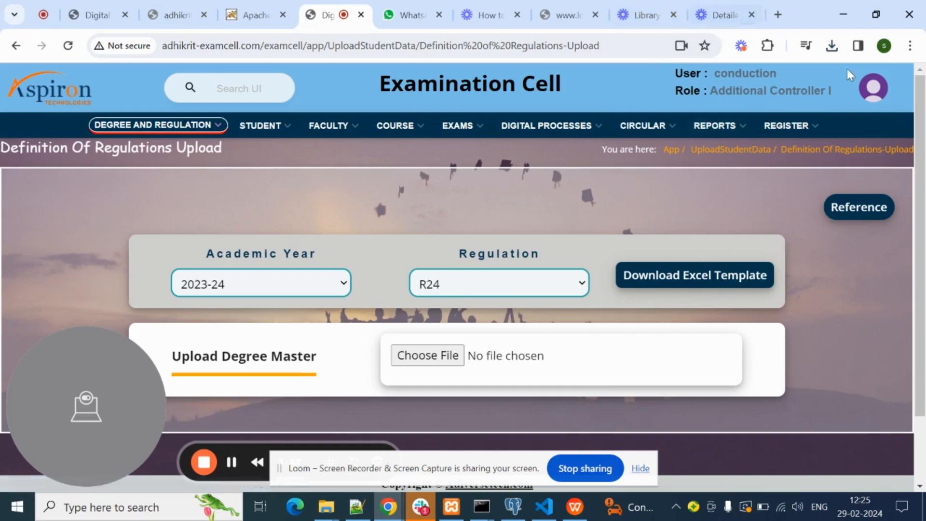
# Step: Back in the exam tool, choose Degree and Program Template (1).xlsx from the Downloads folder as the degree master file
pyautogui.scroll(-3, 554, 208)
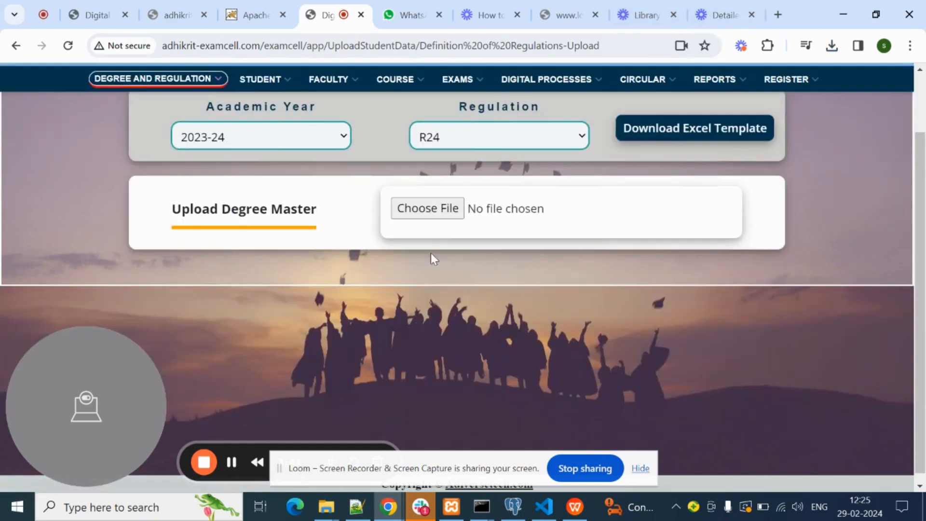
pyautogui.click(437, 213)
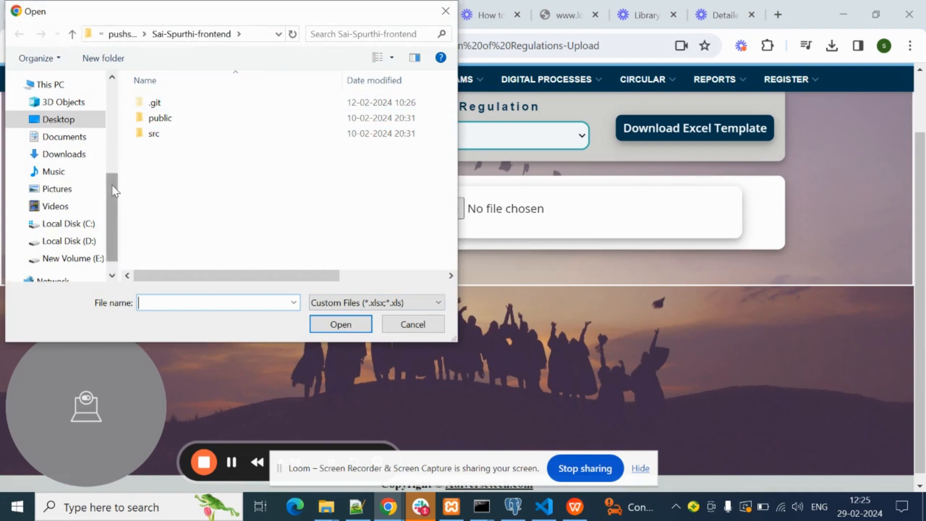
pyautogui.moveTo(113, 187); pyautogui.dragTo(131, 90)
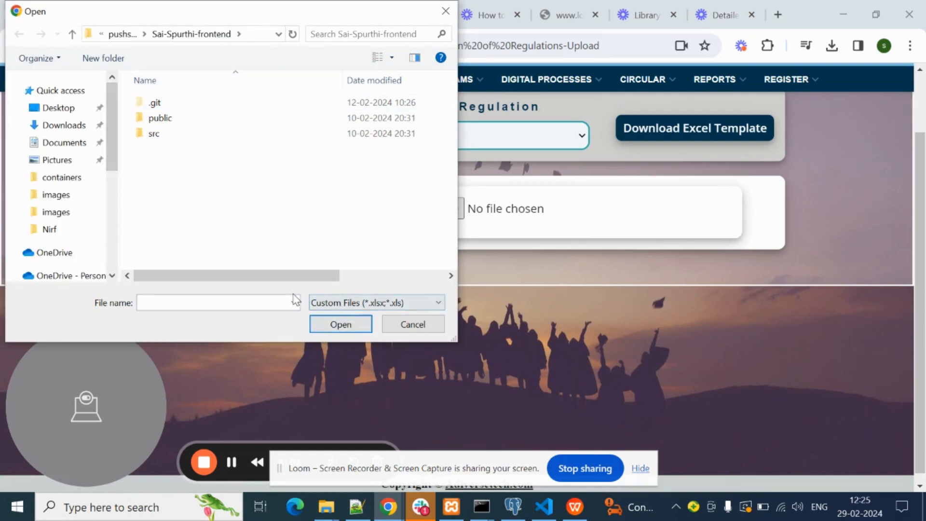
pyautogui.scroll(-5, 87, 159)
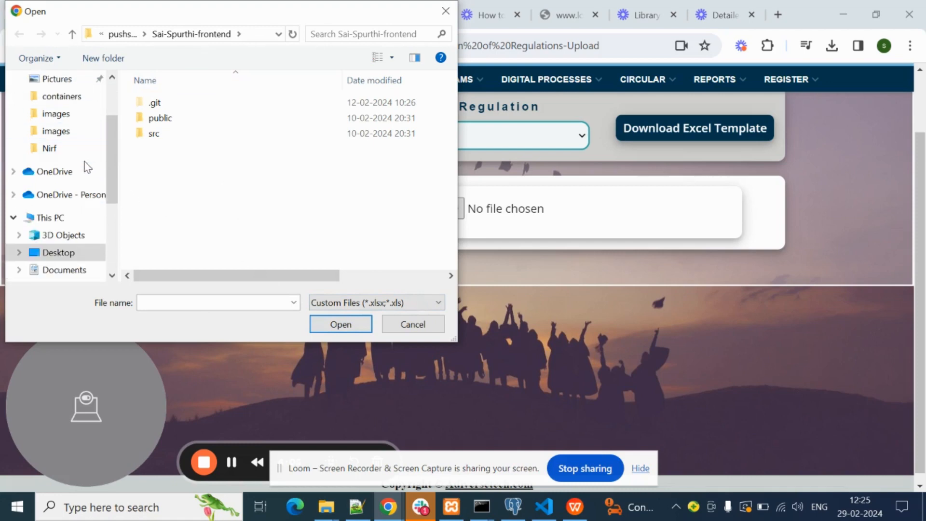
pyautogui.scroll(3, 85, 169)
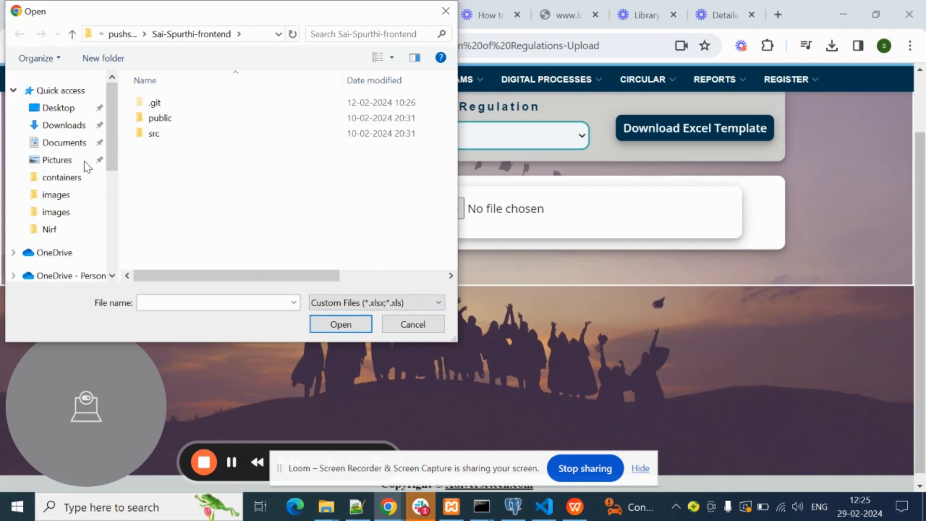
pyautogui.click(65, 142)
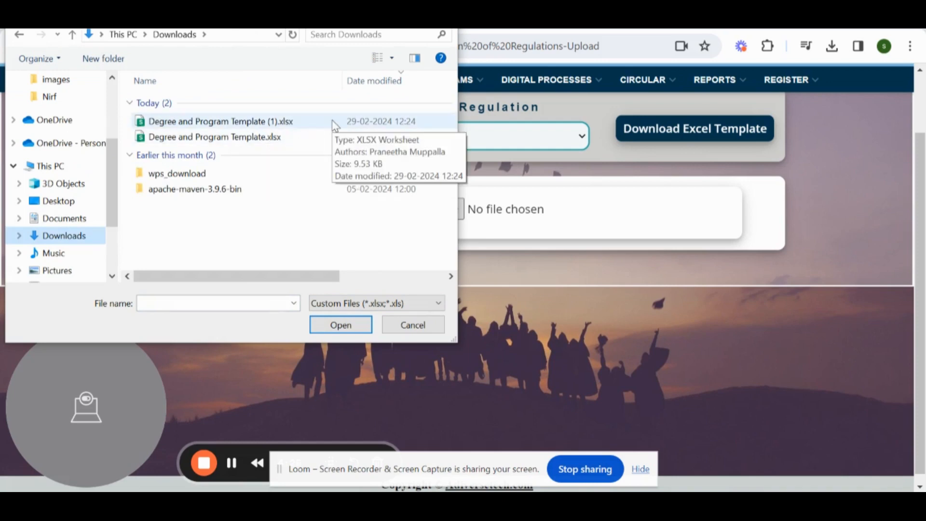
pyautogui.click(334, 124)
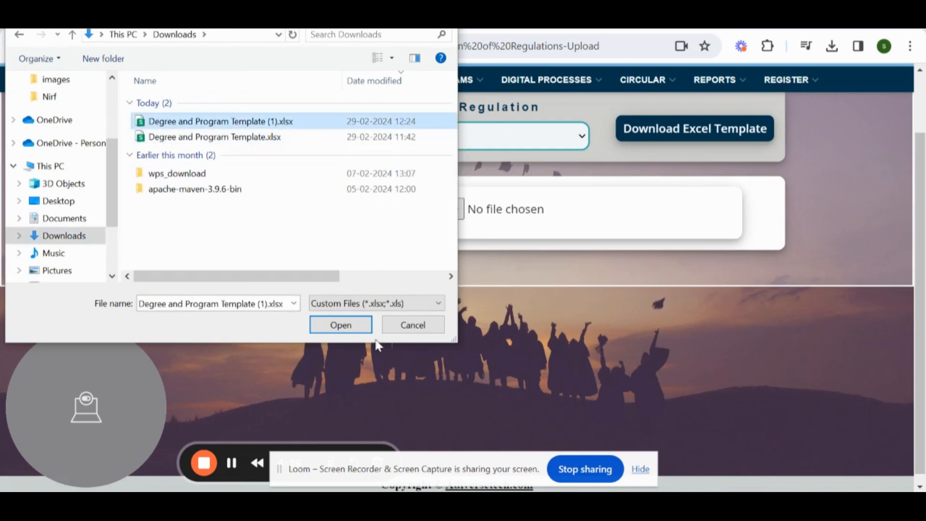
pyautogui.click(337, 325)
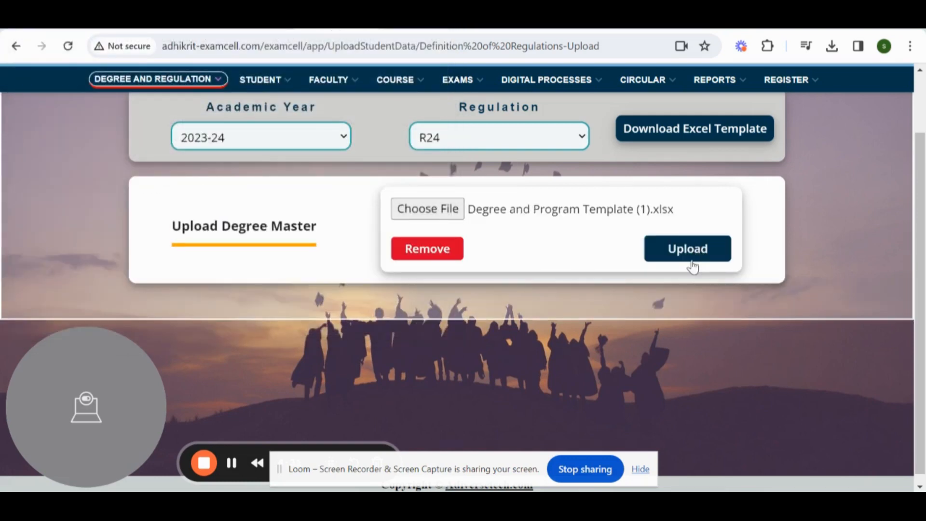
# Step: Review the selected degree master file and open the Definition of Regulations-Modify page
pyautogui.scroll(3, 486, 335)
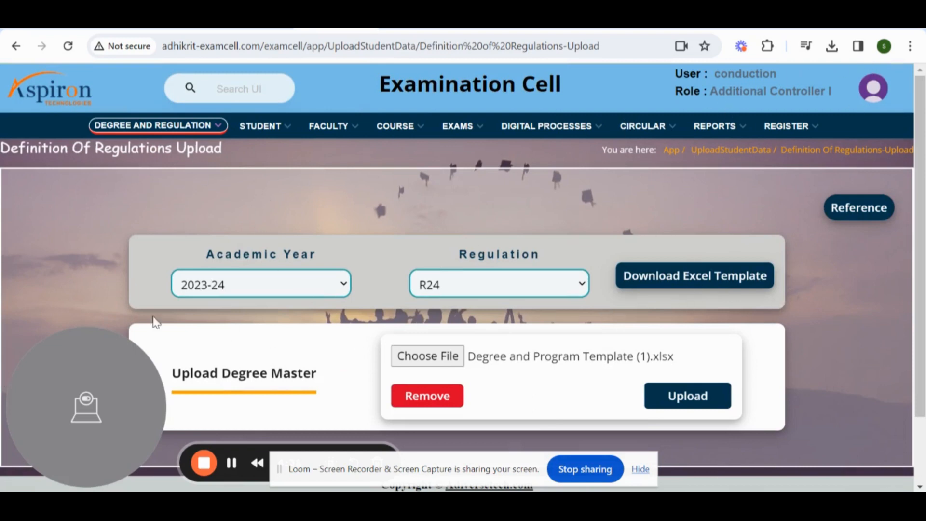
pyautogui.scroll(-3, 573, 193)
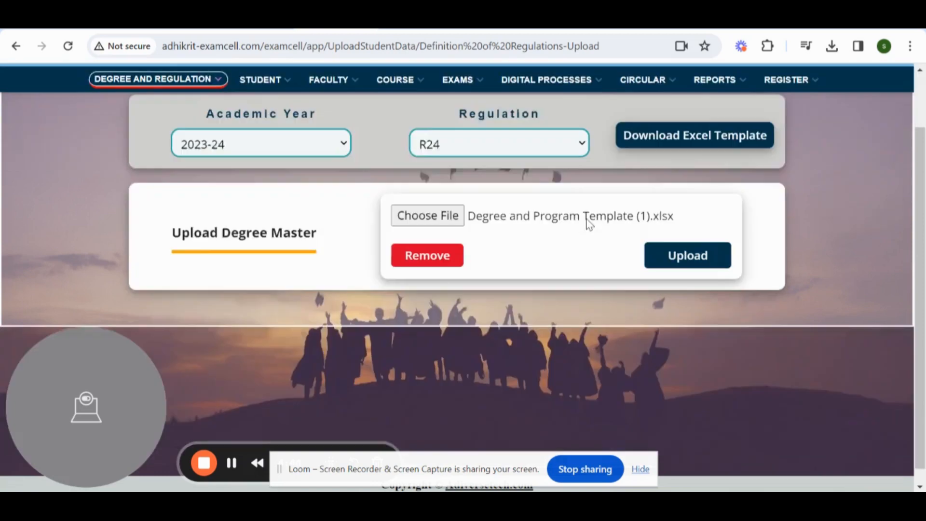
pyautogui.scroll(3, 537, 245)
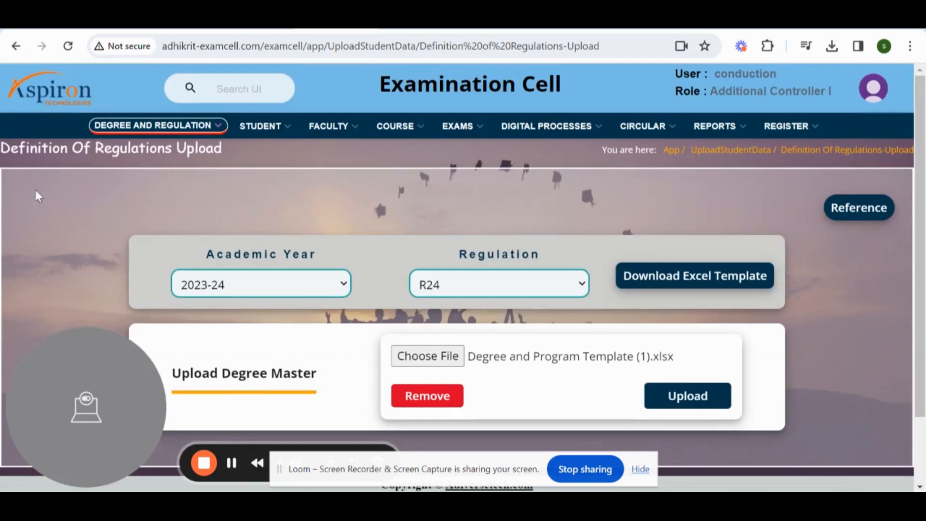
pyautogui.click(159, 126)
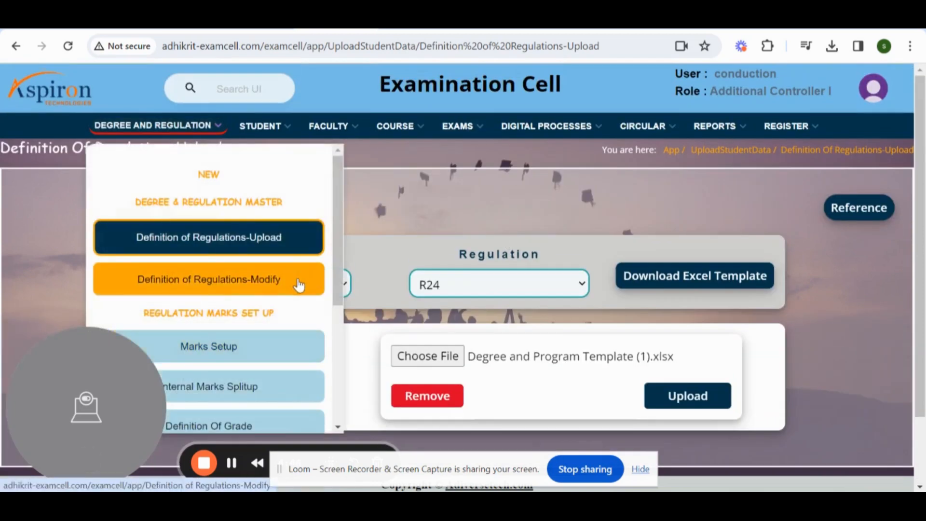
pyautogui.click(280, 289)
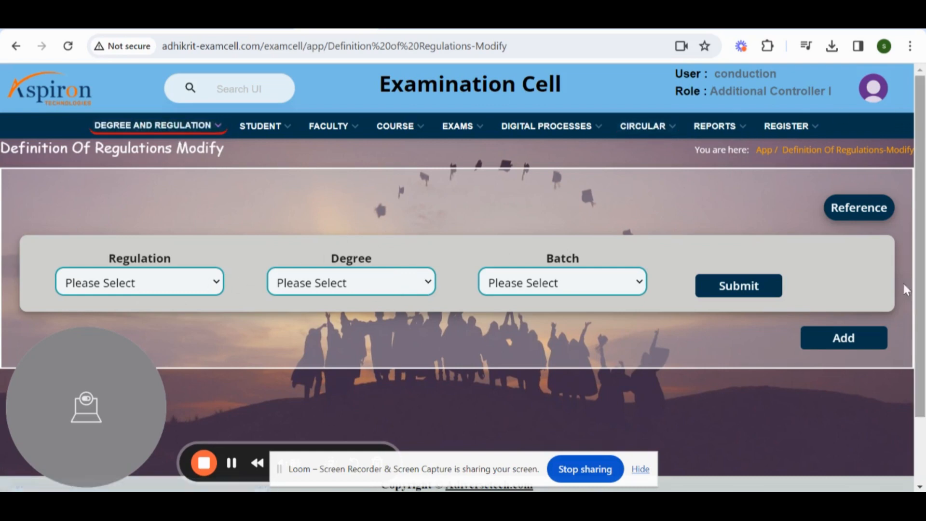
# Step: Return to the Definition of Regulations-Upload page and look over its upload form
pyautogui.click(152, 125)
pyautogui.click(198, 235)
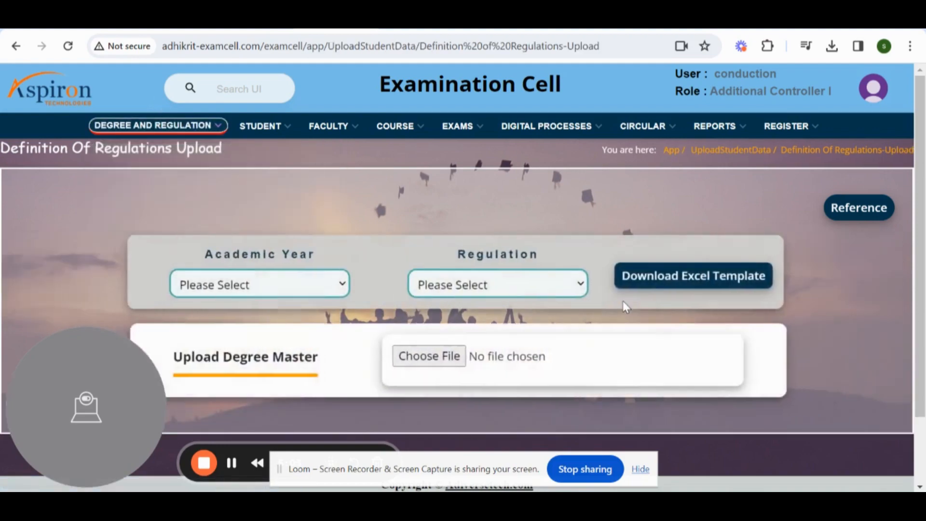
pyautogui.scroll(-3, 623, 300)
pyautogui.scroll(3, 621, 299)
# Step: Open the Definition of Regulations-Modify page and load the programs for regulation R23, degree B.TECH and batch 2023-2027
pyautogui.click(163, 127)
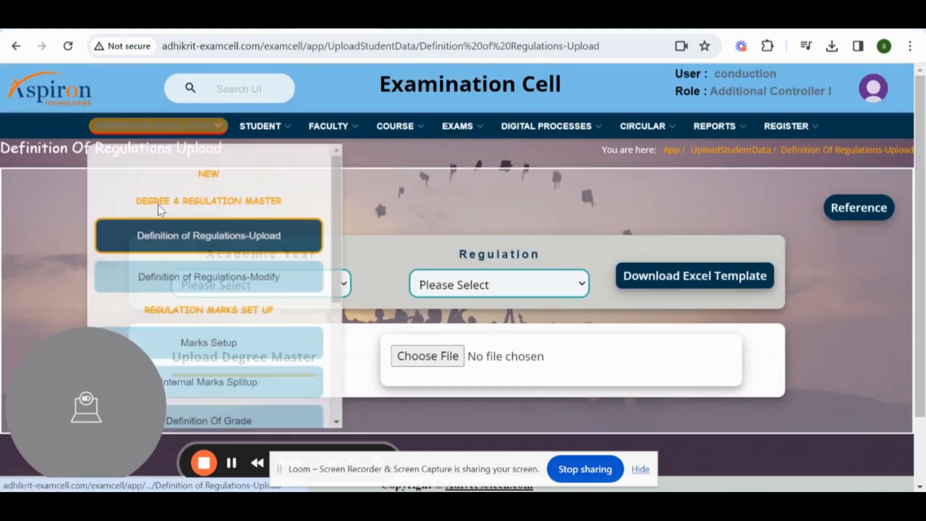
pyautogui.click(155, 277)
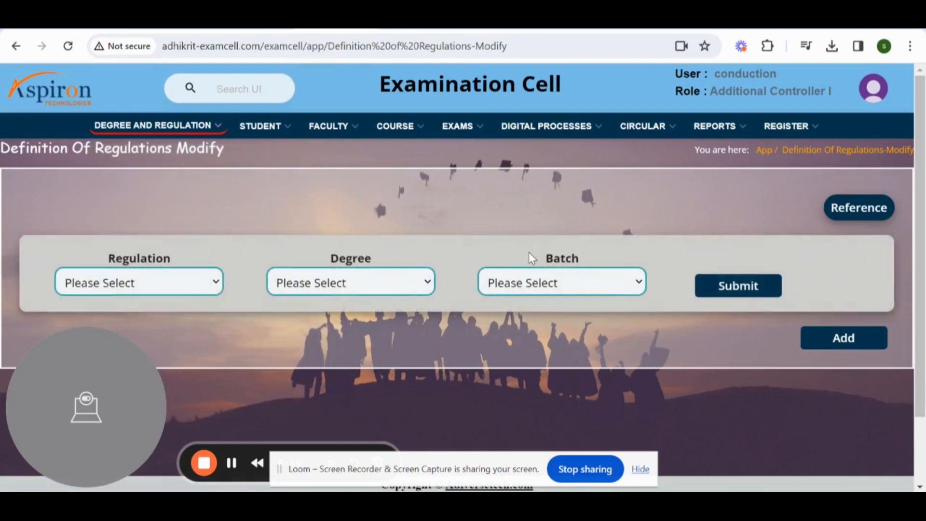
pyautogui.click(137, 284)
pyautogui.click(344, 288)
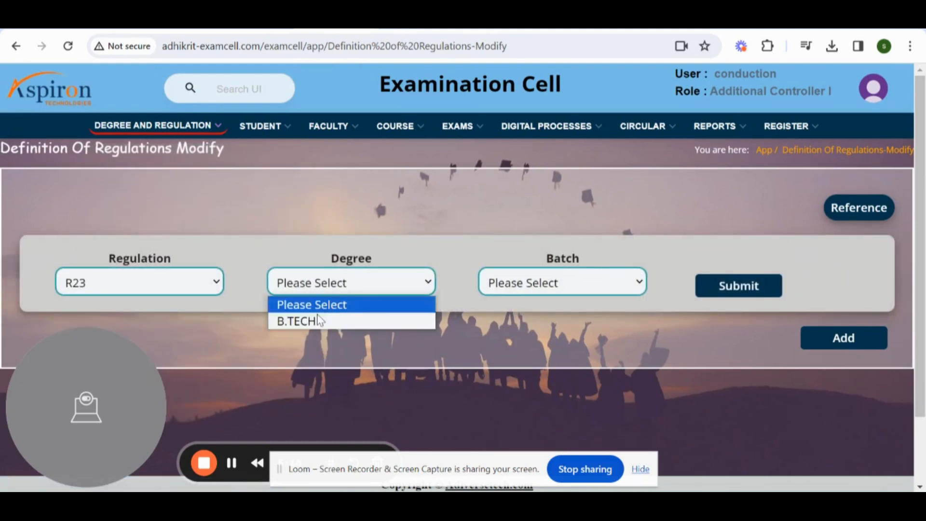
pyautogui.click(314, 321)
pyautogui.click(538, 290)
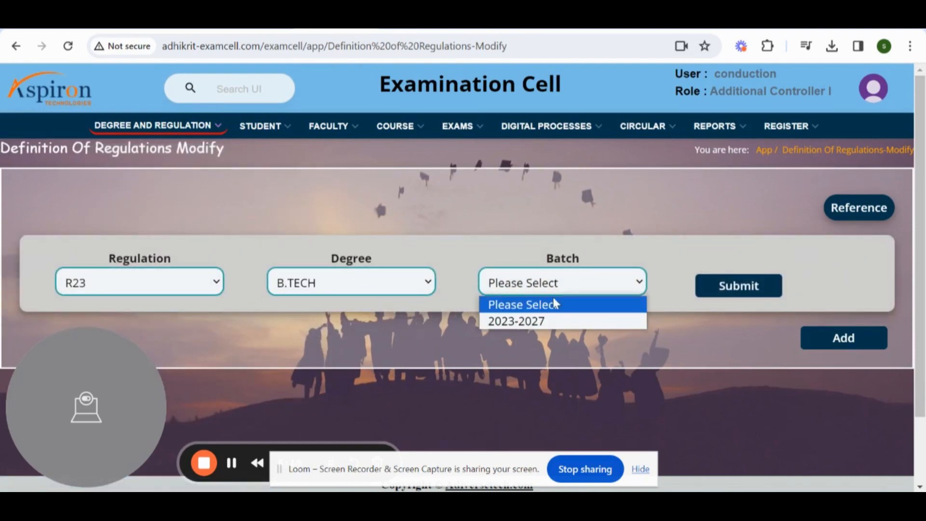
pyautogui.click(518, 322)
pyautogui.click(727, 289)
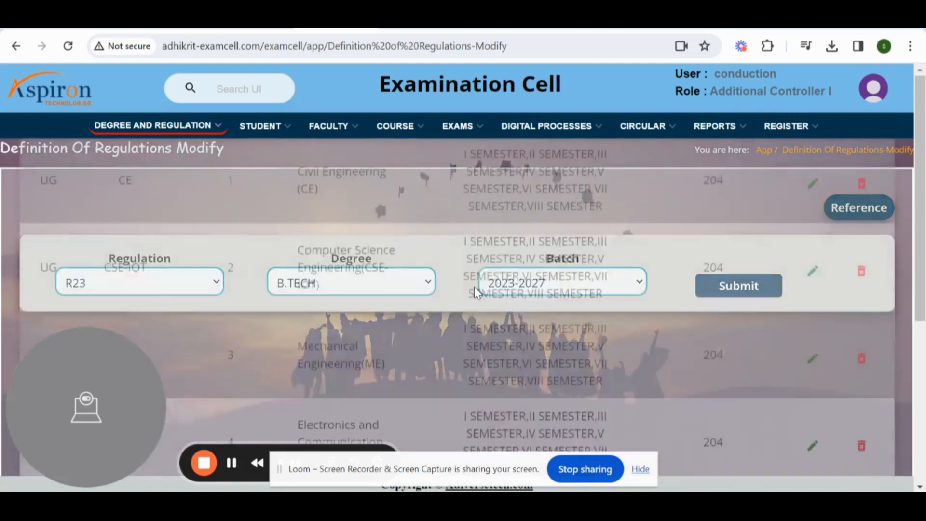
# Step: Open the Civil Engineering (CE) program record for editing, set level UG and display name CE, and save the modification
pyautogui.scroll(-5, 473, 289)
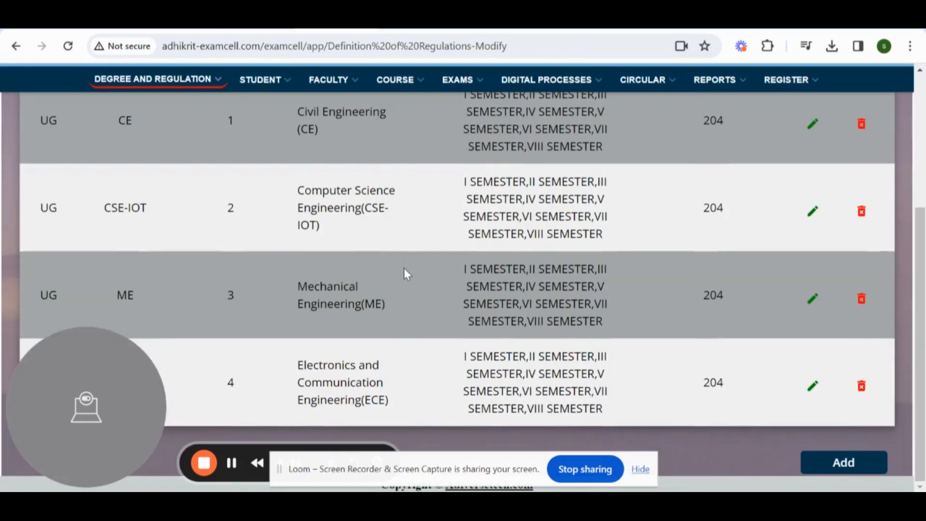
pyautogui.scroll(5, 406, 273)
pyautogui.scroll(-5, 384, 257)
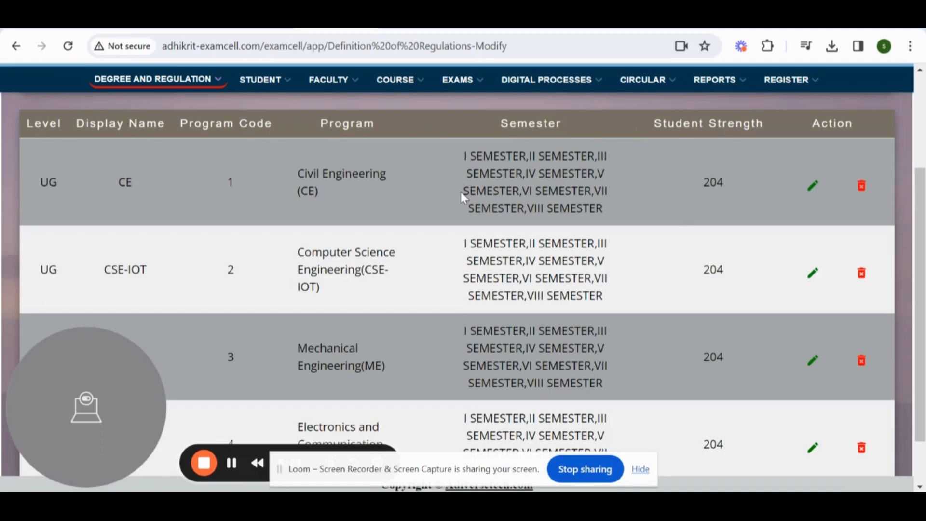
pyautogui.scroll(2, 463, 194)
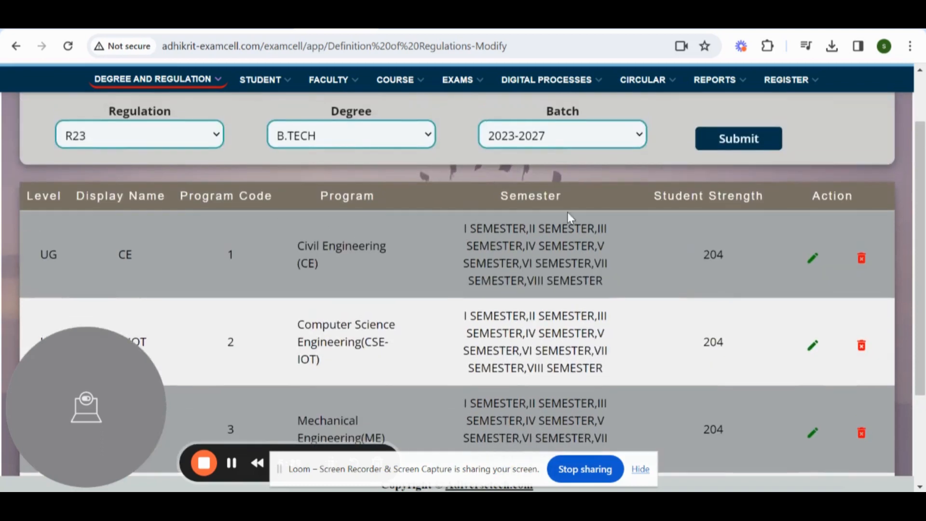
pyautogui.click(812, 259)
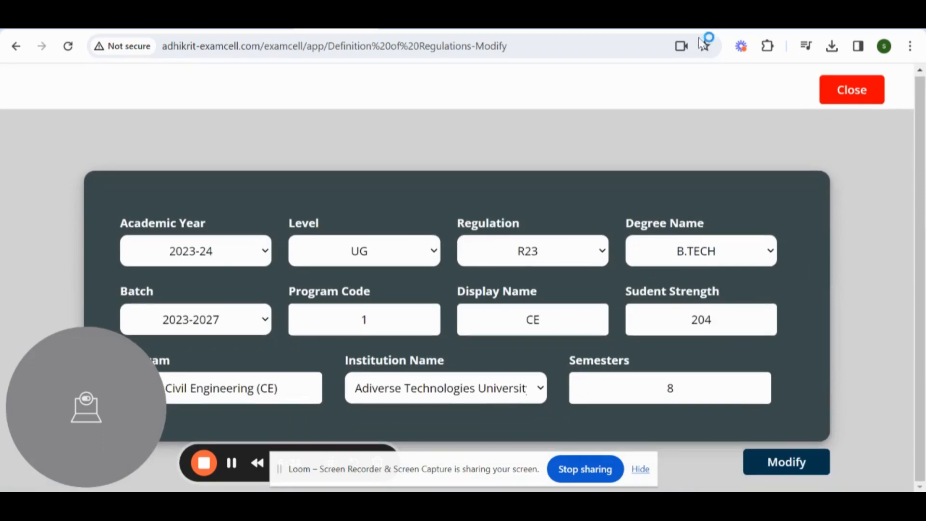
pyautogui.click(247, 254)
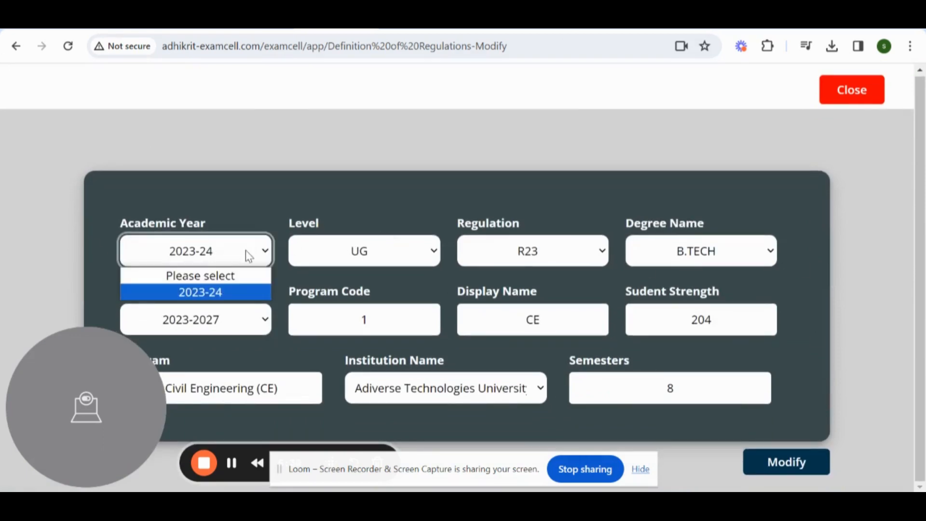
pyautogui.click(322, 252)
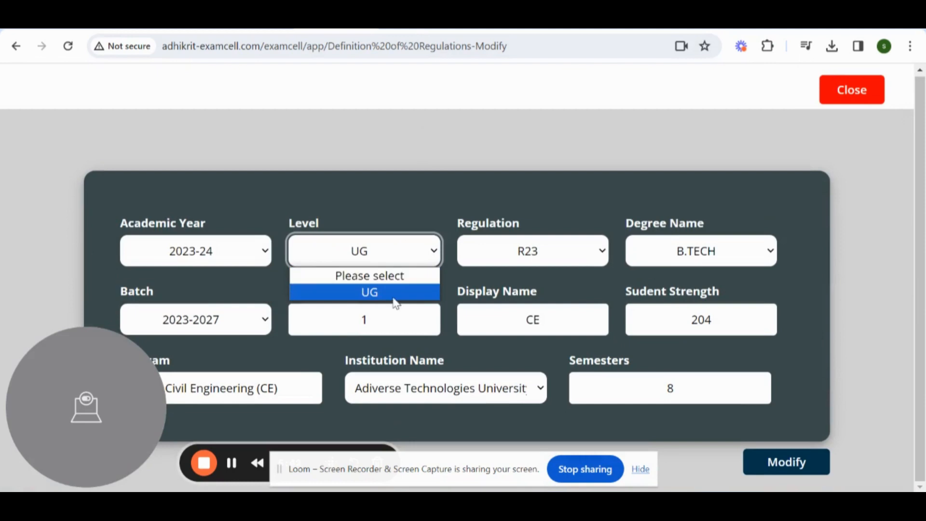
pyautogui.click(394, 298)
pyautogui.click(549, 320)
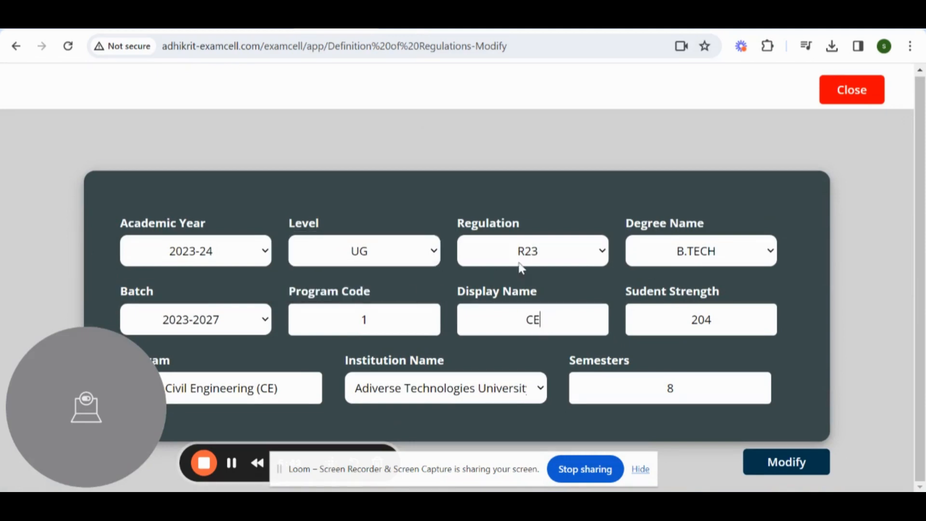
pyautogui.write('CE')
pyautogui.click(785, 463)
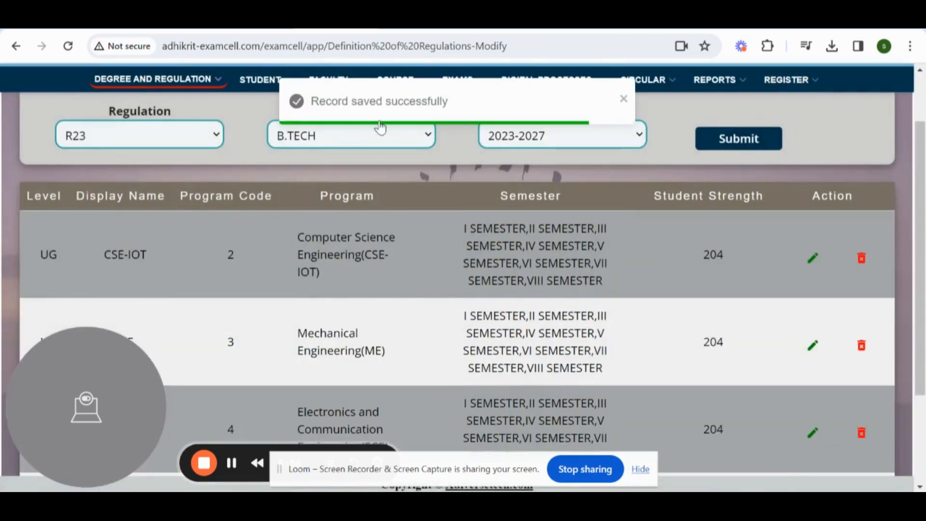
pyautogui.click(624, 99)
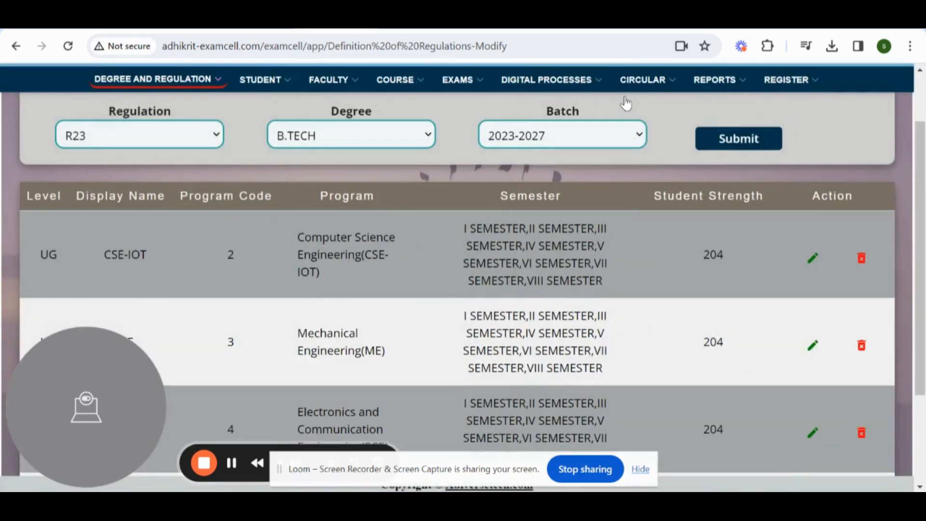
# Step: Delete the Computer Science Engineering (CSE-IOT) program record and look over the remaining program list
pyautogui.click(861, 259)
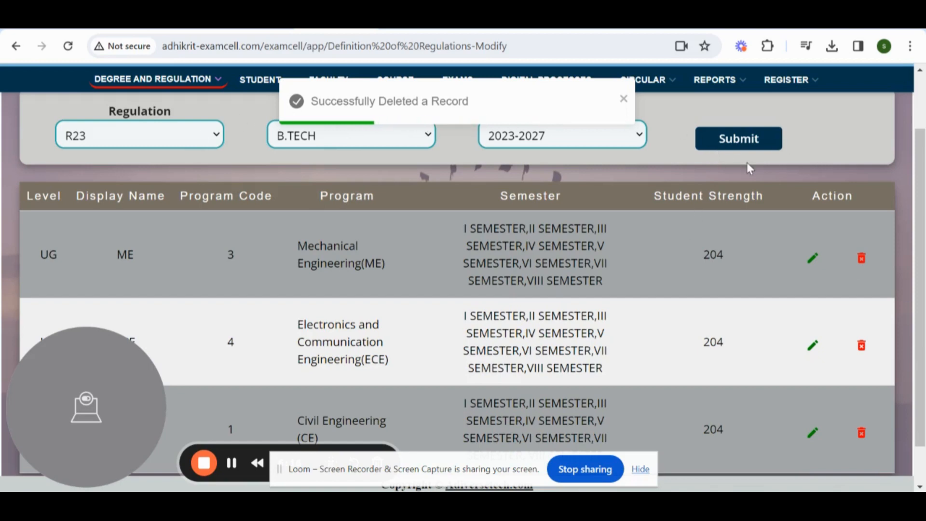
pyautogui.click(622, 100)
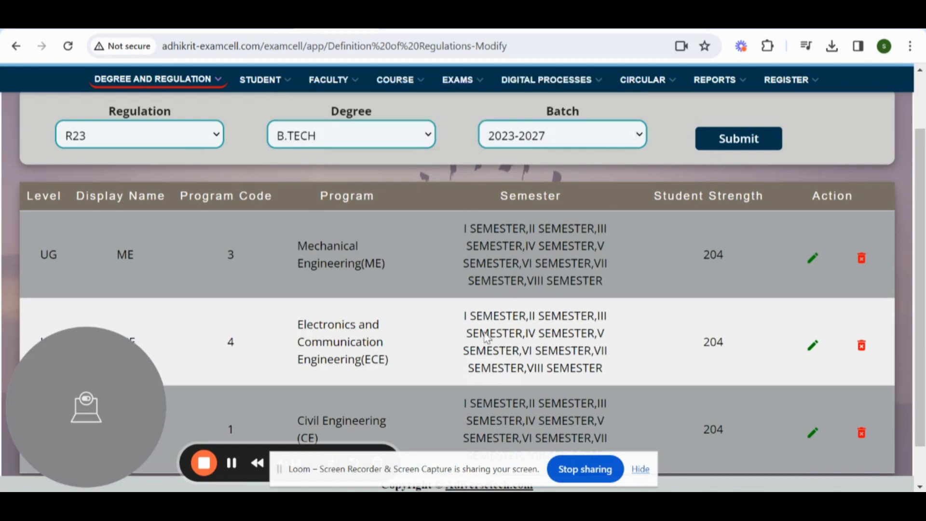
pyautogui.scroll(3, 629, 235)
pyautogui.scroll(-4, 630, 238)
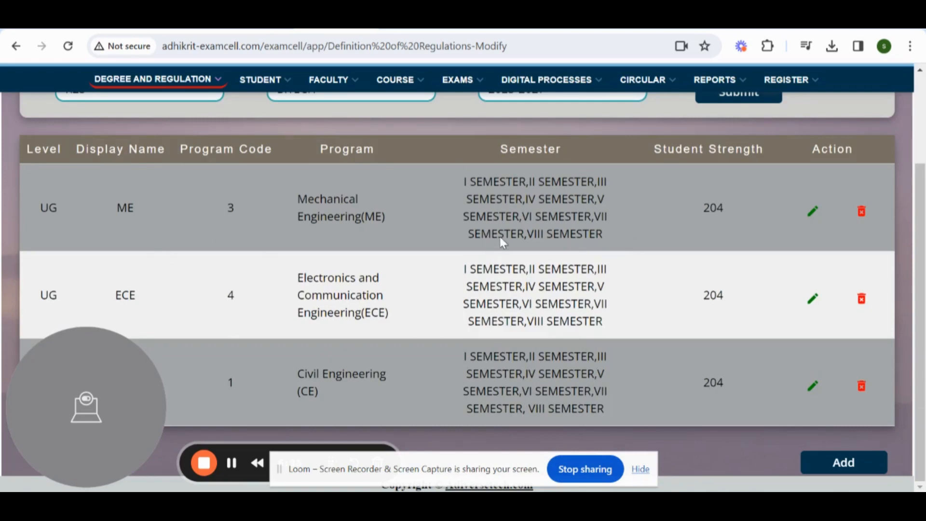
pyautogui.scroll(4, 502, 243)
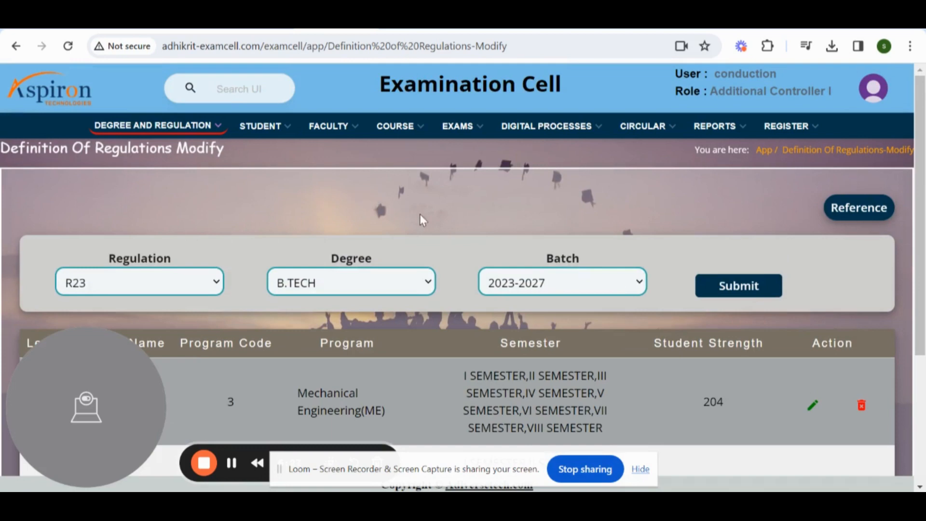
# Step: Open the form for adding a program and save it with its fields left blank
pyautogui.scroll(-4, 421, 218)
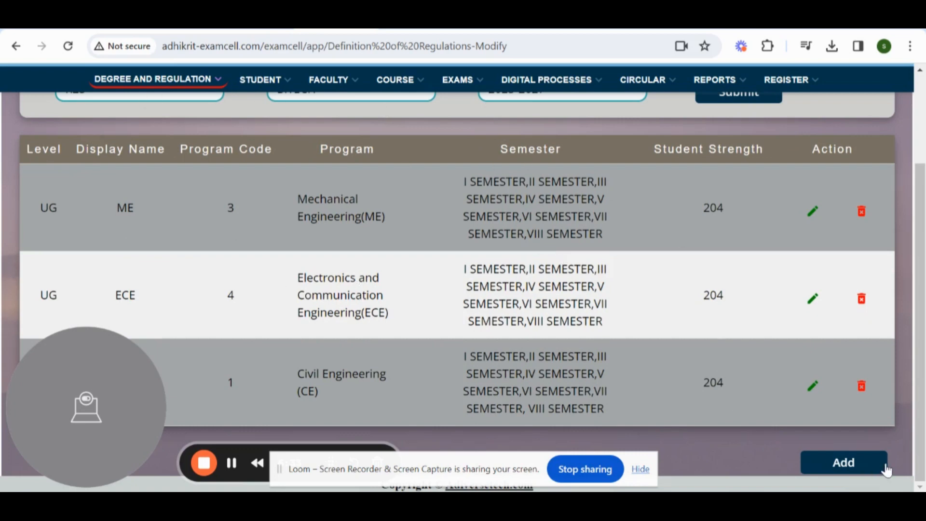
pyautogui.click(841, 470)
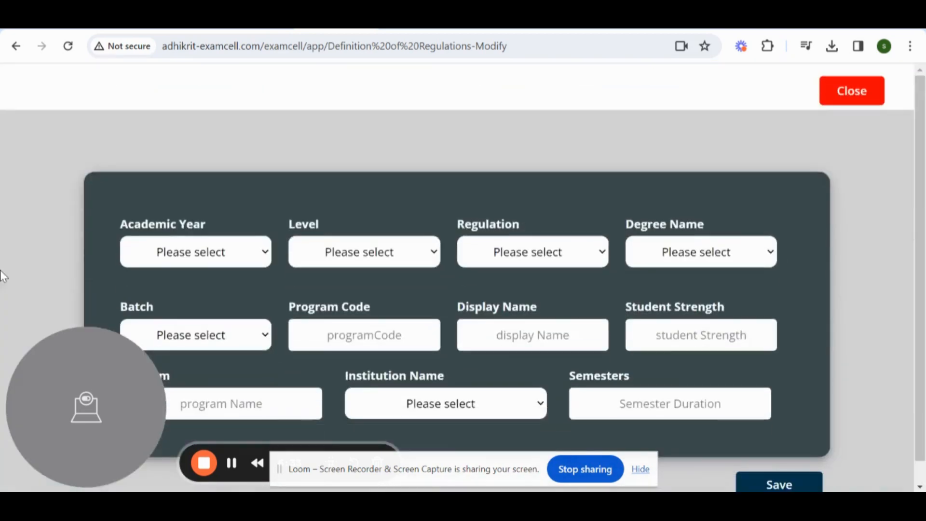
pyautogui.scroll(-1, 417, 149)
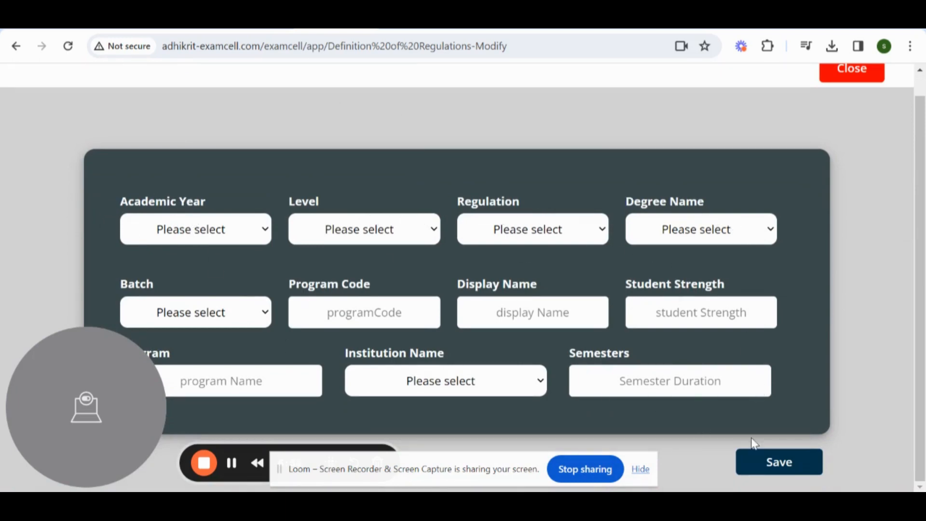
pyautogui.click(749, 472)
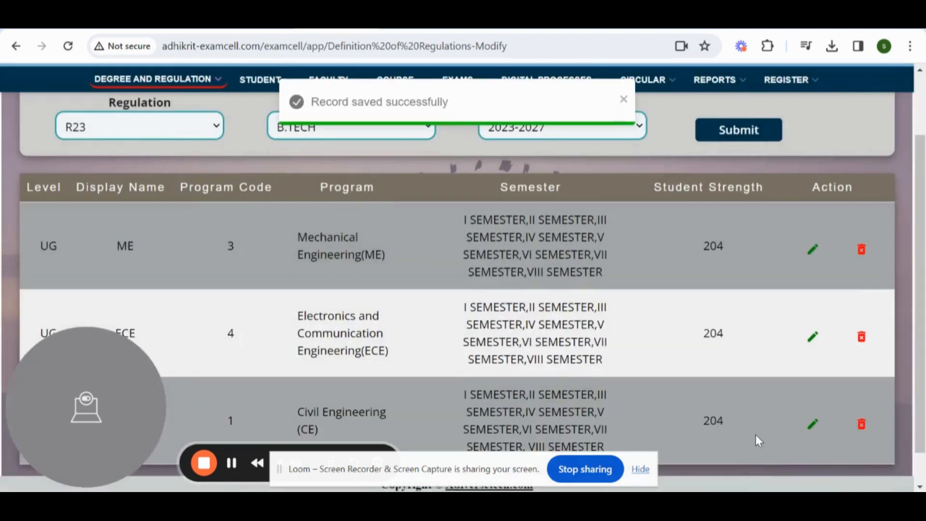
pyautogui.click(623, 101)
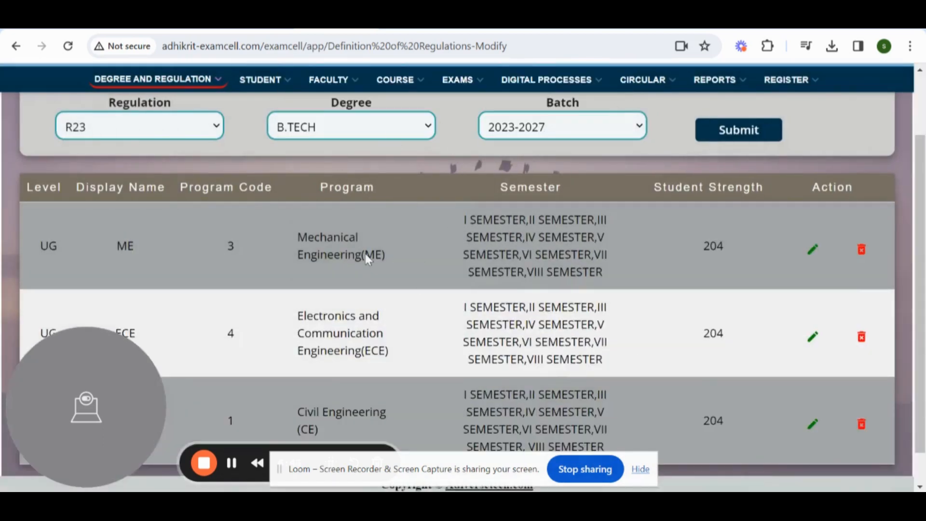
# Step: Look over the program list again and open the Marks Setup page for degree and regulation
pyautogui.scroll(4, 372, 247)
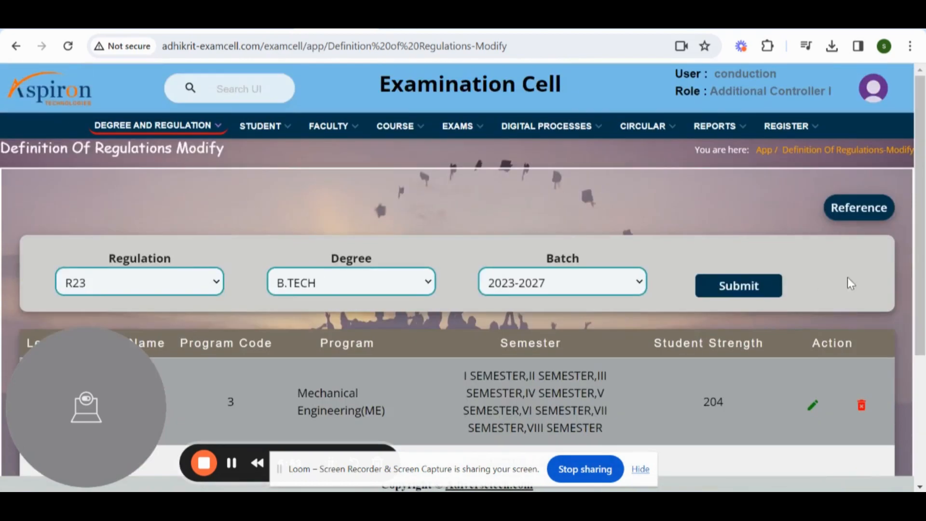
pyautogui.scroll(-1, 665, 240)
pyautogui.scroll(-4, 665, 239)
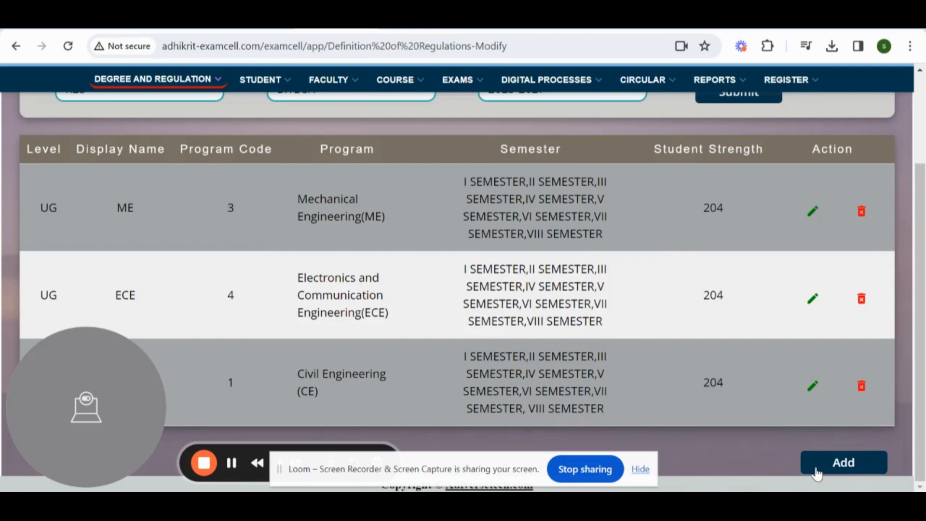
pyautogui.scroll(4, 449, 333)
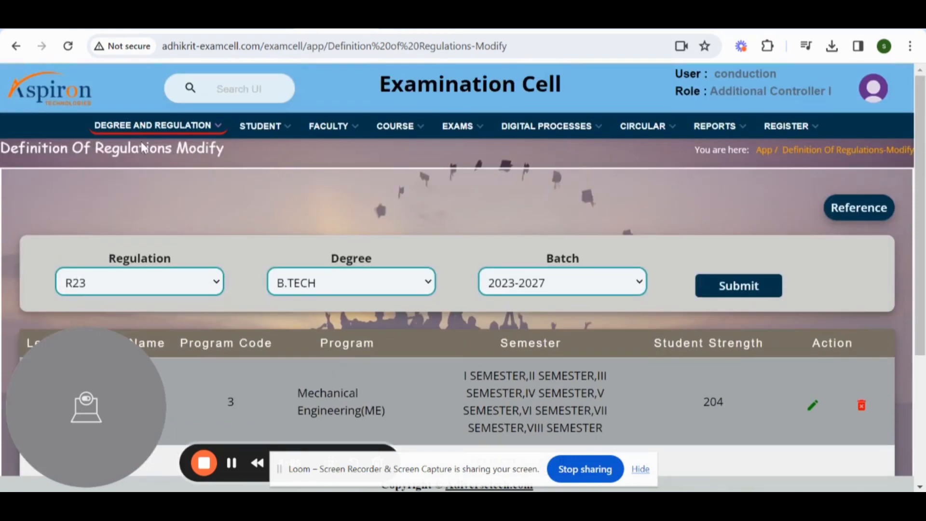
pyautogui.click(182, 126)
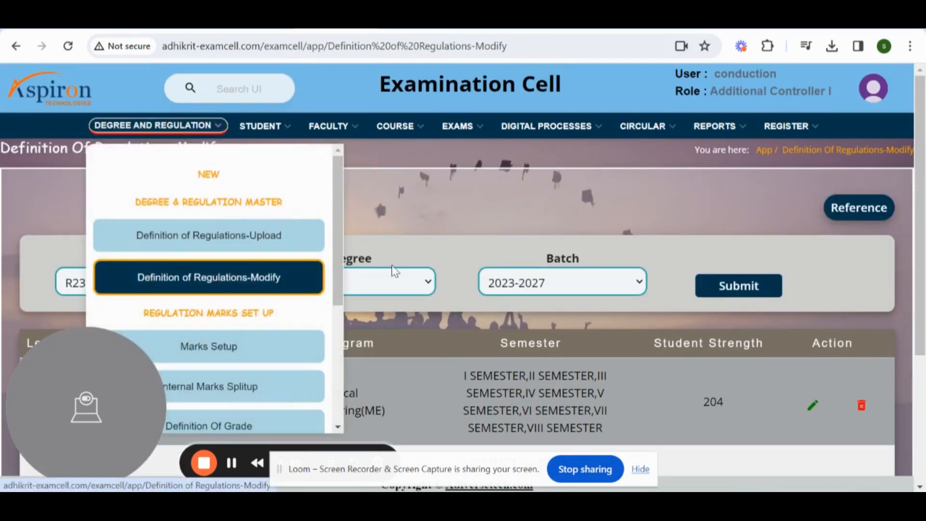
pyautogui.scroll(-5, 250, 308)
pyautogui.scroll(5, 251, 314)
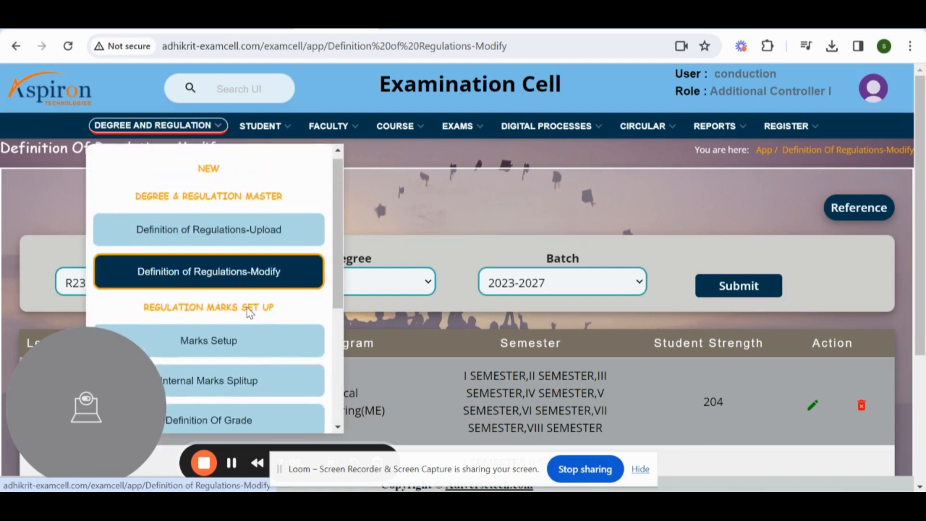
pyautogui.scroll(-2, 250, 313)
pyautogui.click(239, 271)
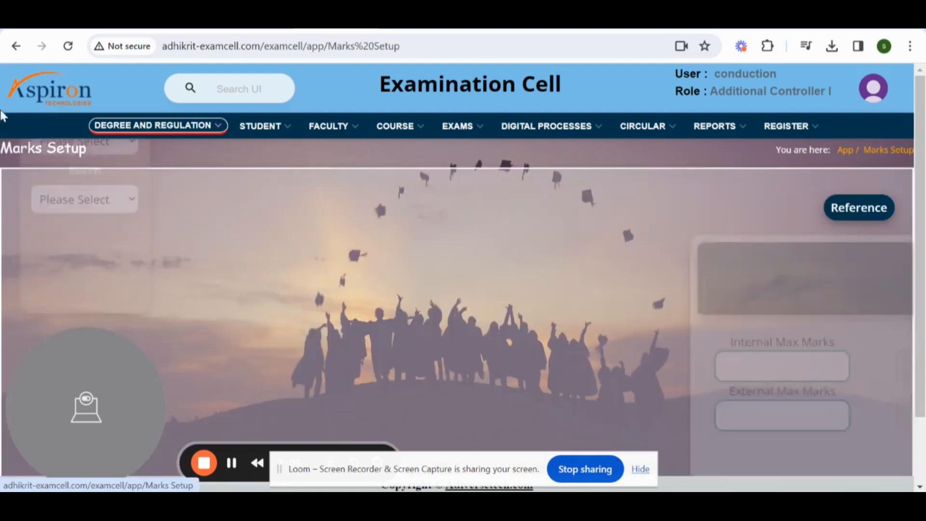
# Step: Look over the marks setup form and choose regulation R23, degree B.TECH and batch 2023-2027
pyautogui.scroll(-3, 346, 208)
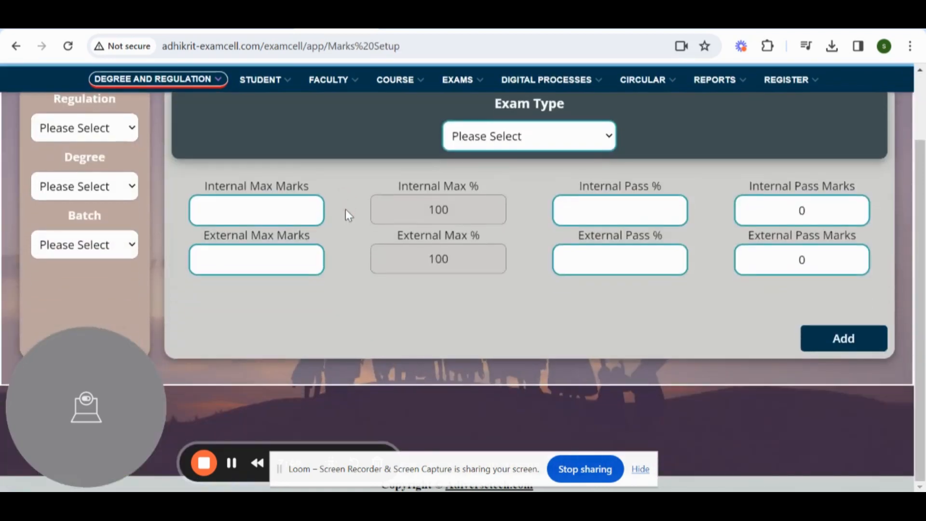
pyautogui.scroll(3, 346, 211)
pyautogui.scroll(-3, 270, 225)
pyautogui.scroll(3, 199, 228)
pyautogui.scroll(-3, 200, 232)
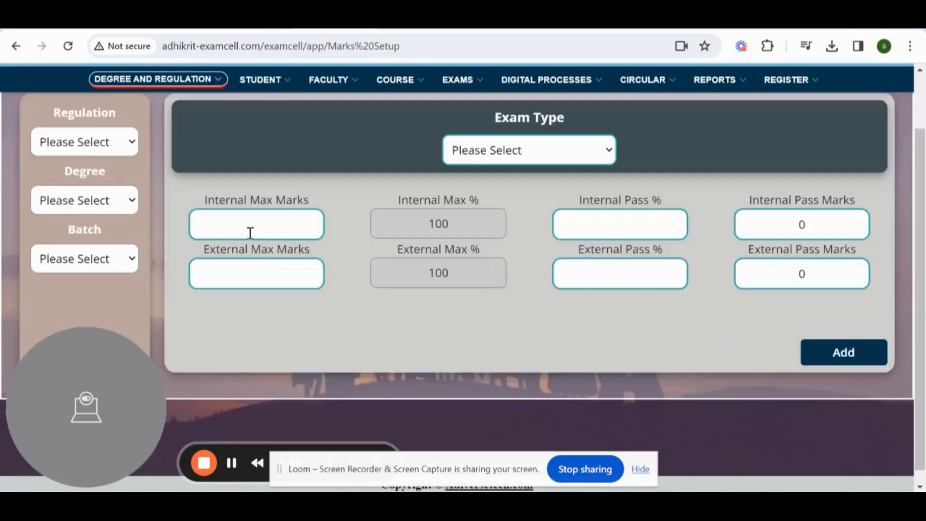
pyautogui.click(107, 130)
pyautogui.click(106, 167)
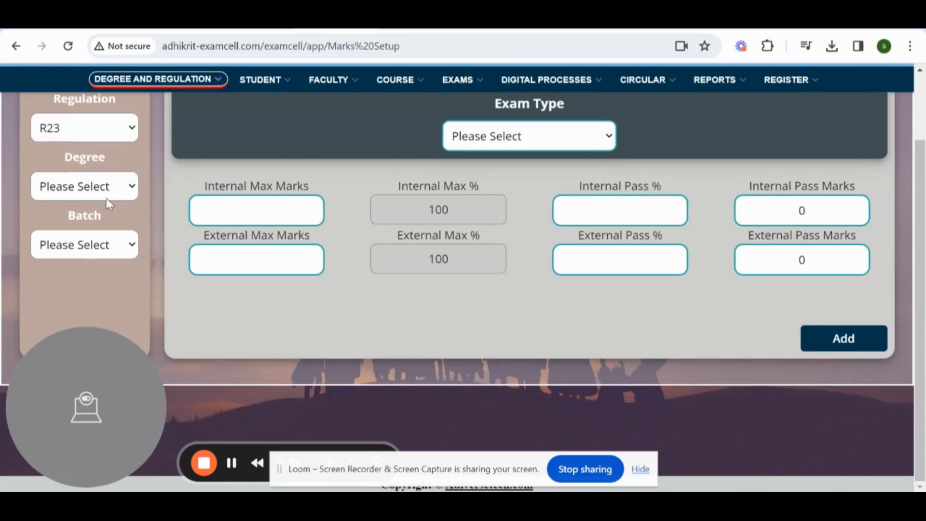
pyautogui.click(106, 195)
pyautogui.click(95, 227)
pyautogui.click(98, 248)
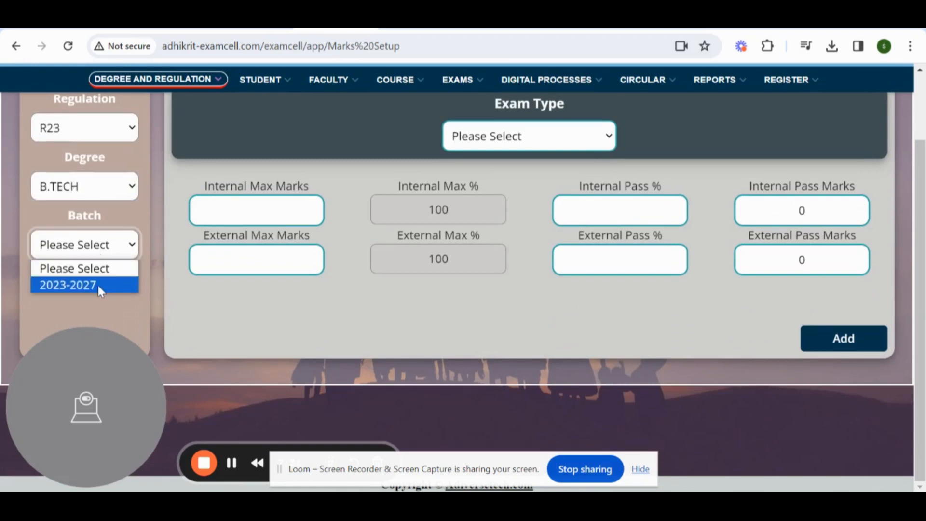
pyautogui.click(98, 284)
# Step: Set the exam type to Theory and examine the marks, mids and moderation fields offered for it
pyautogui.click(570, 138)
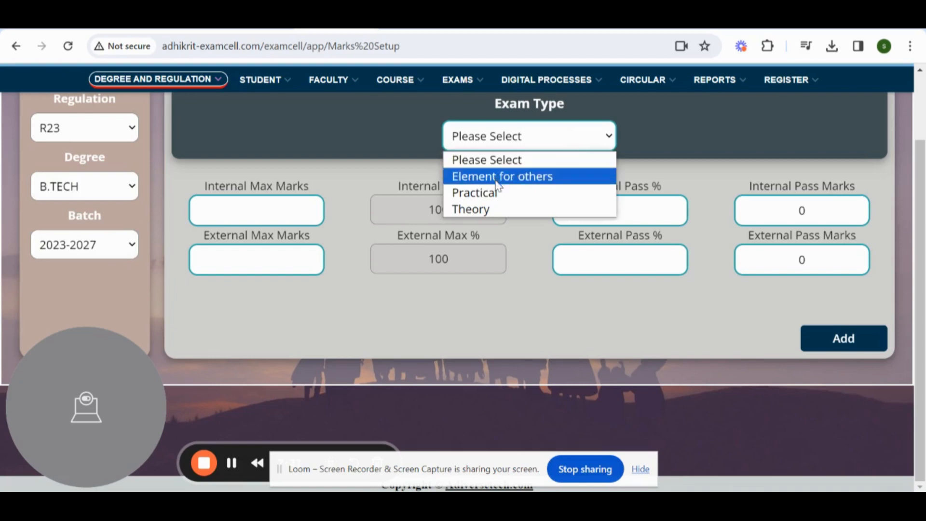
pyautogui.click(495, 211)
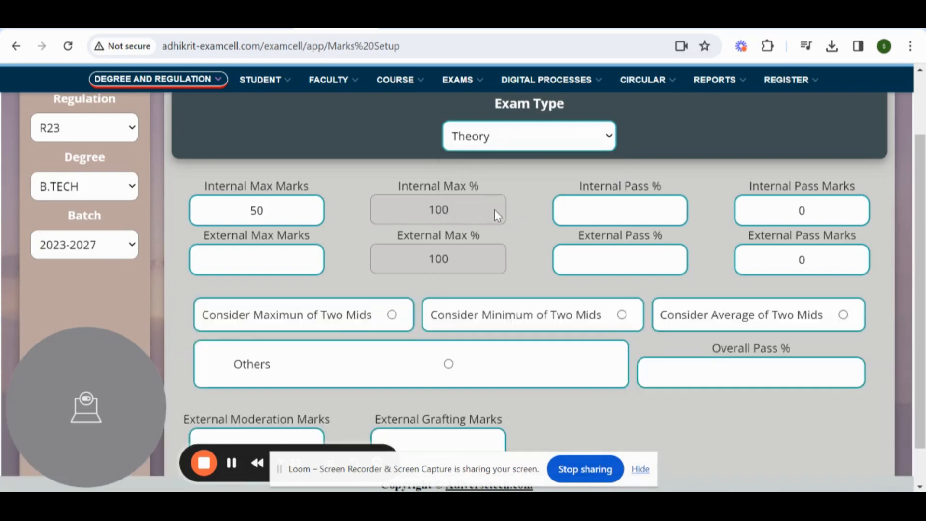
pyautogui.scroll(-1, 482, 257)
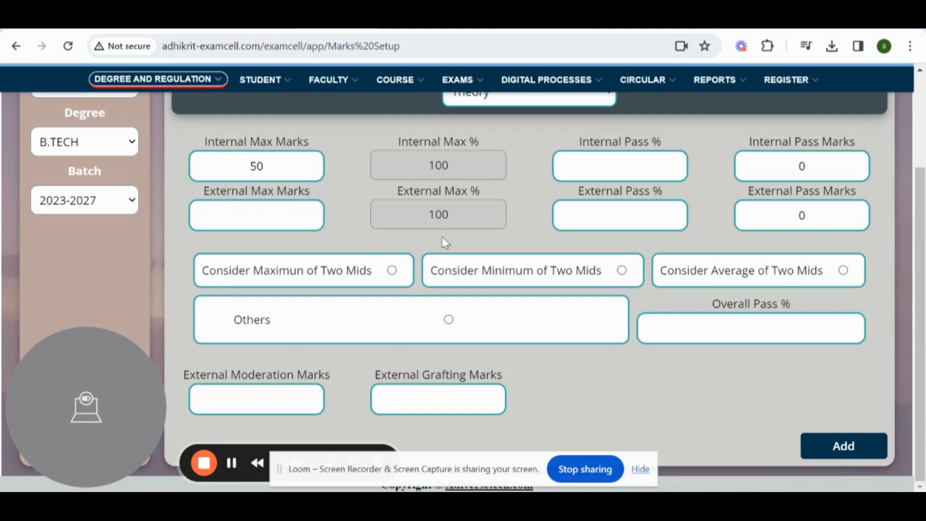
# Step: Open the Course Master Upload page and look over its template and upload form
pyautogui.scroll(5, 501, 241)
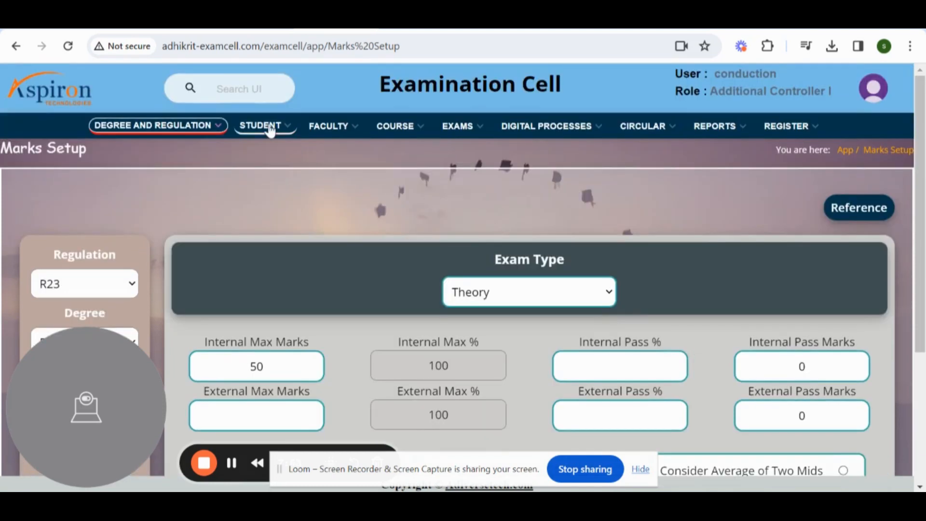
pyautogui.click(397, 127)
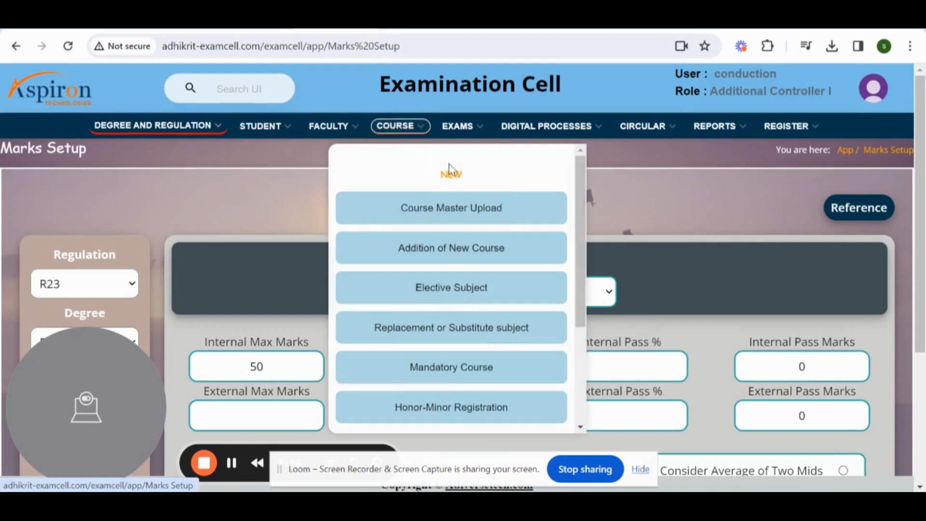
pyautogui.click(500, 217)
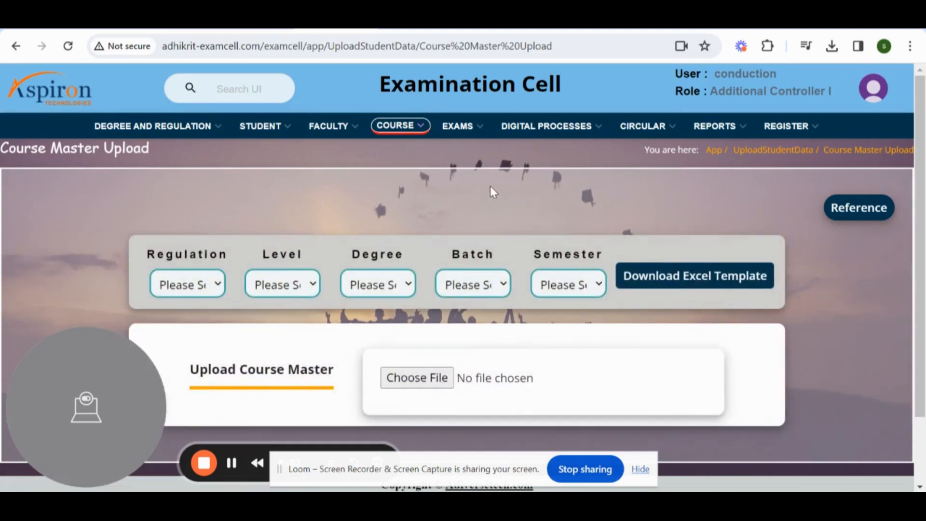
pyautogui.scroll(-3, 484, 189)
pyautogui.scroll(3, 457, 192)
# Step: Download the course master Excel template for regulation R23, level UG, degree B.TECH, batch 2023-2027 and III SEMESTER
pyautogui.click(194, 280)
pyautogui.click(201, 322)
pyautogui.click(282, 284)
pyautogui.click(275, 322)
pyautogui.click(384, 288)
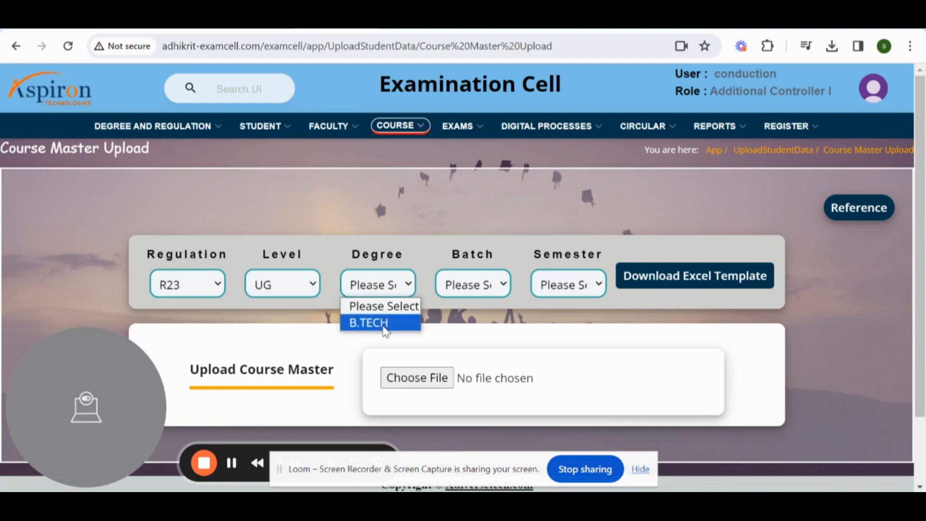
pyautogui.click(368, 322)
pyautogui.click(460, 287)
pyautogui.click(463, 322)
pyautogui.click(556, 290)
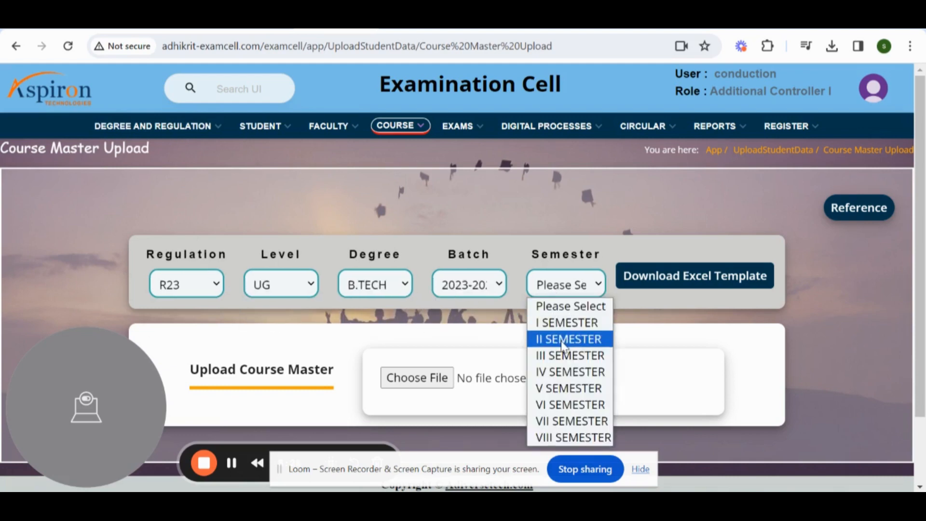
pyautogui.click(559, 353)
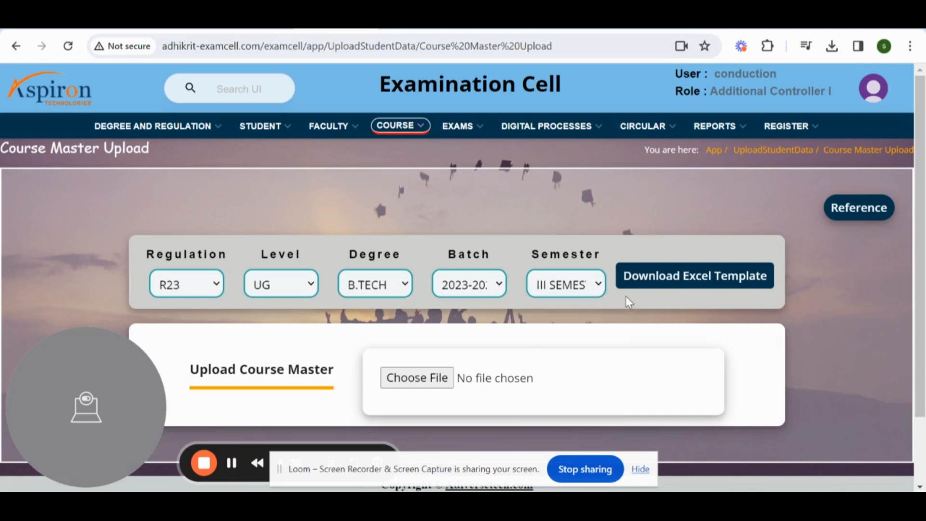
pyautogui.click(723, 282)
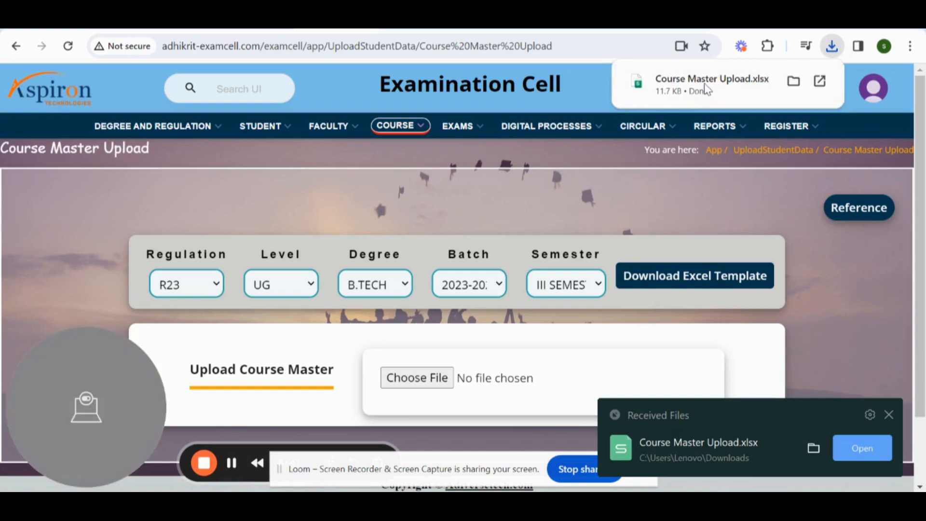
# Step: Open the downloaded Course Master Upload.xlsx and look over its columns from LEVEL through Replacement
pyautogui.click(705, 99)
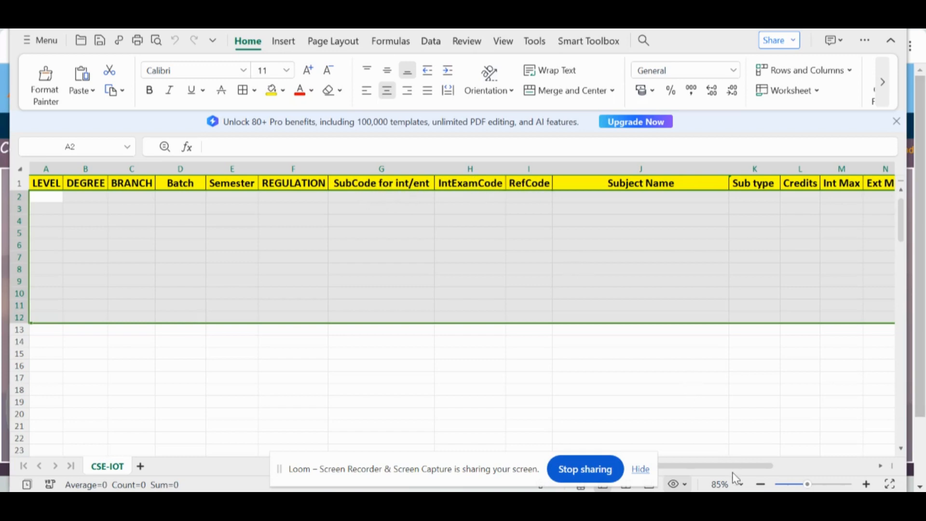
pyautogui.moveTo(756, 467); pyautogui.dragTo(822, 467)
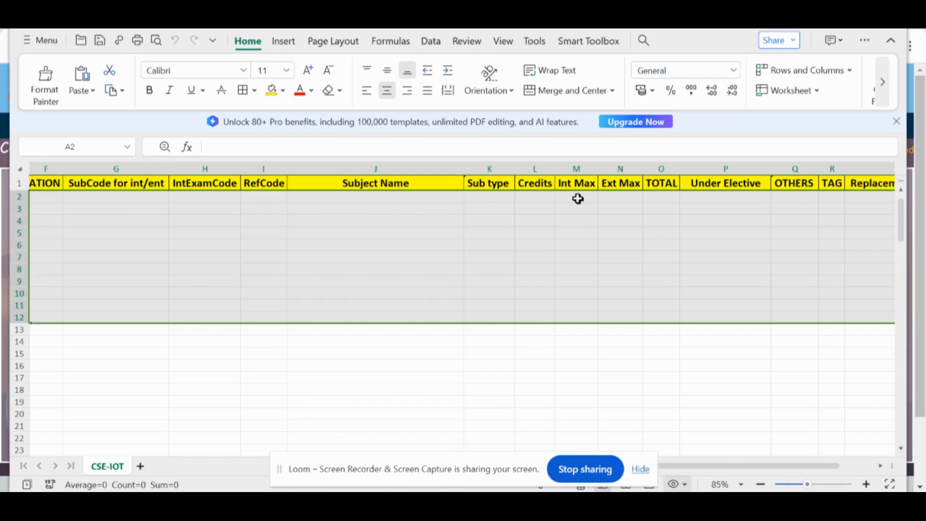
pyautogui.moveTo(833, 467); pyautogui.dragTo(879, 475)
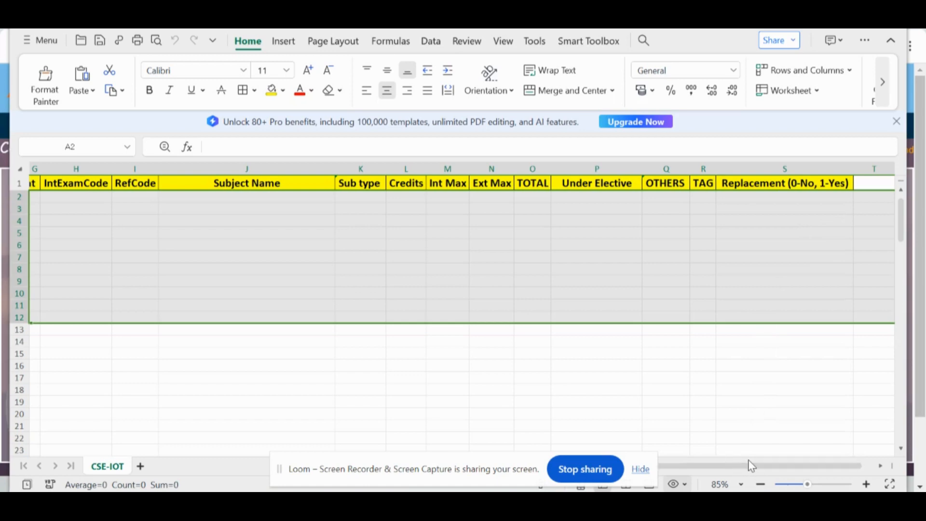
pyautogui.moveTo(714, 467); pyautogui.dragTo(623, 467)
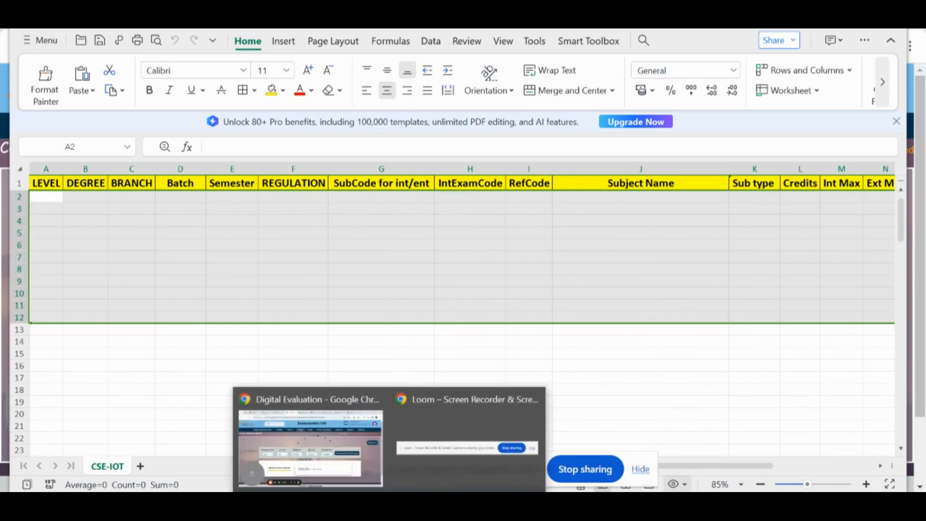
# Step: Switch back to Chrome and choose Course Master Upload.xlsx from Downloads as the course master file
pyautogui.click(356, 447)
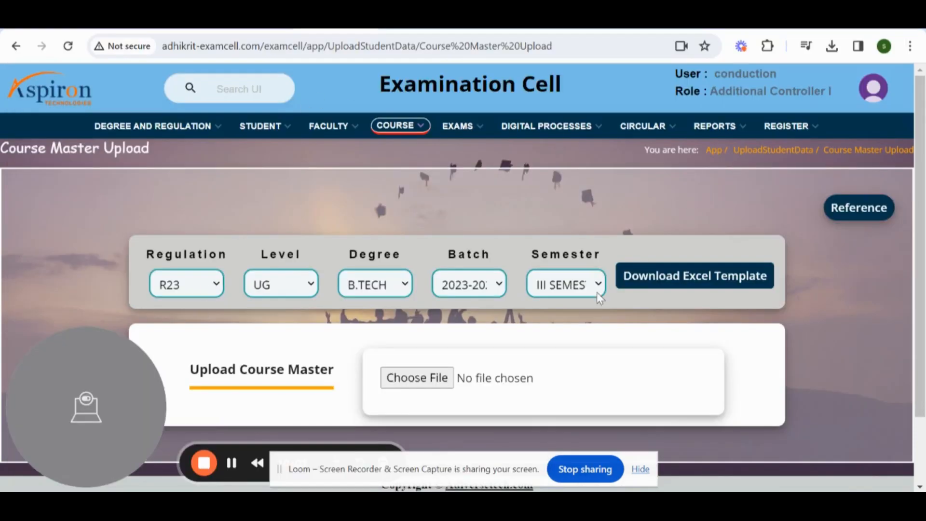
pyautogui.scroll(-3, 761, 236)
pyautogui.scroll(3, 586, 224)
pyautogui.scroll(-3, 460, 365)
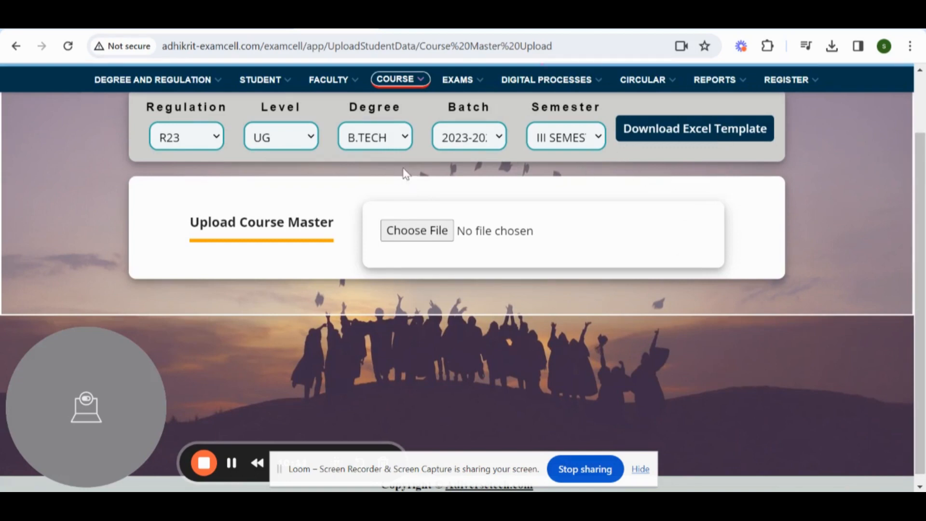
pyautogui.click(410, 236)
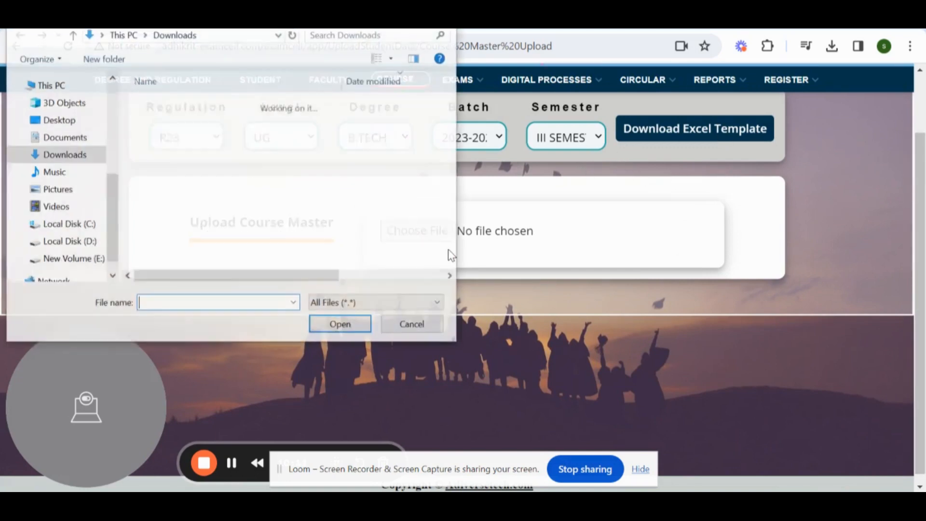
pyautogui.click(217, 122)
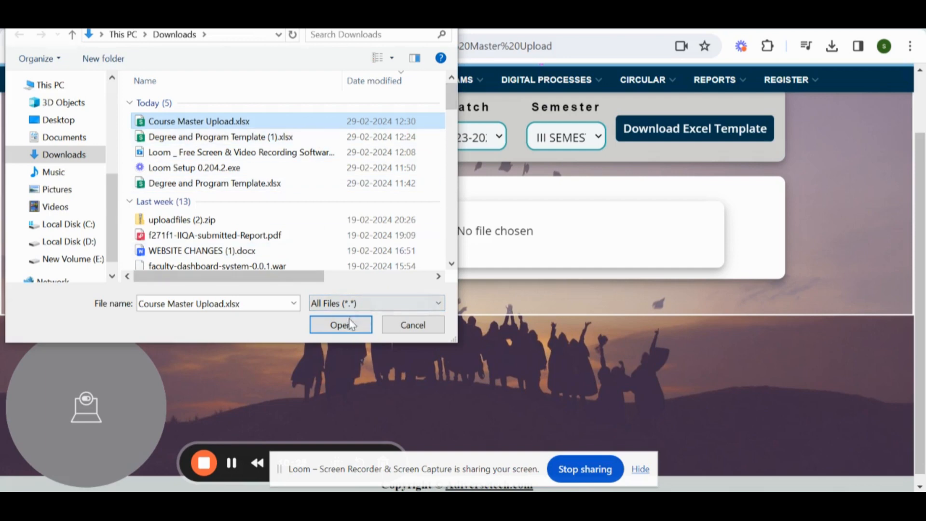
pyautogui.click(360, 332)
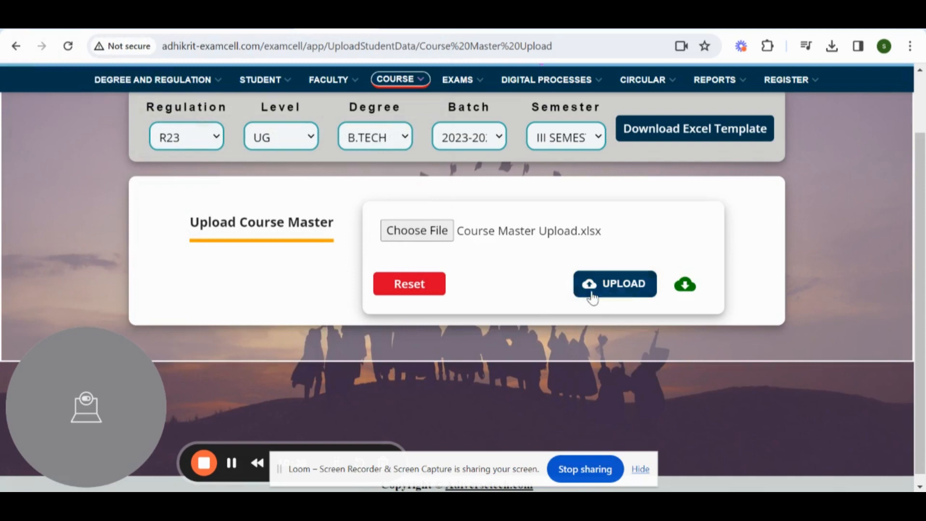
pyautogui.scroll(3, 523, 229)
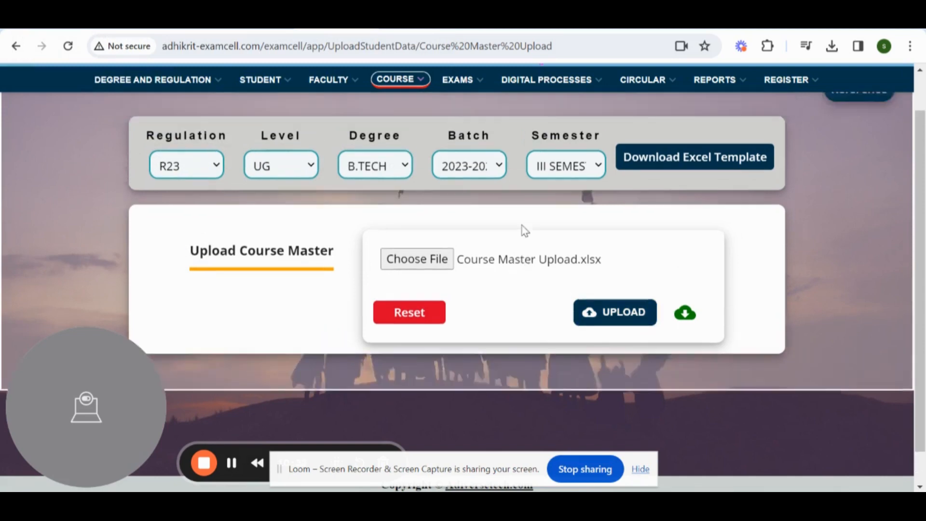
pyautogui.scroll(-3, 521, 224)
pyautogui.scroll(3, 537, 236)
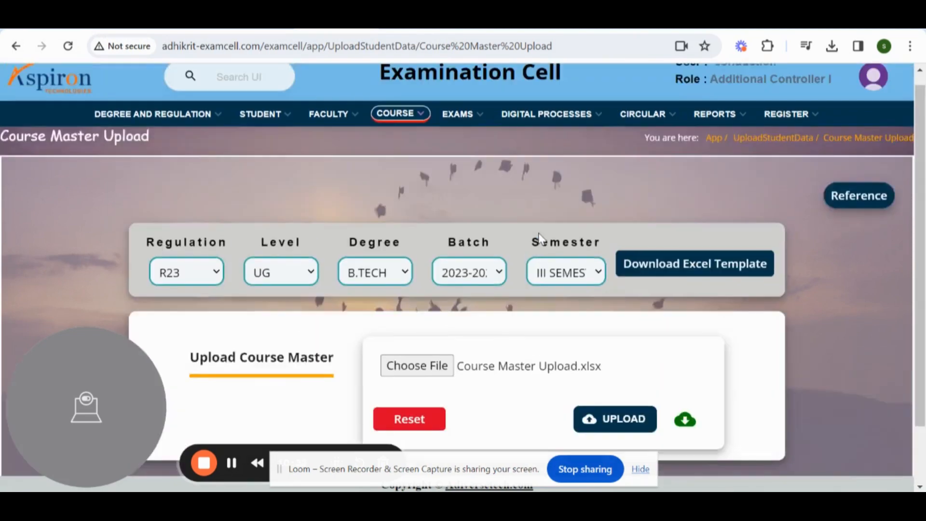
pyautogui.scroll(-3, 543, 237)
pyautogui.scroll(3, 552, 238)
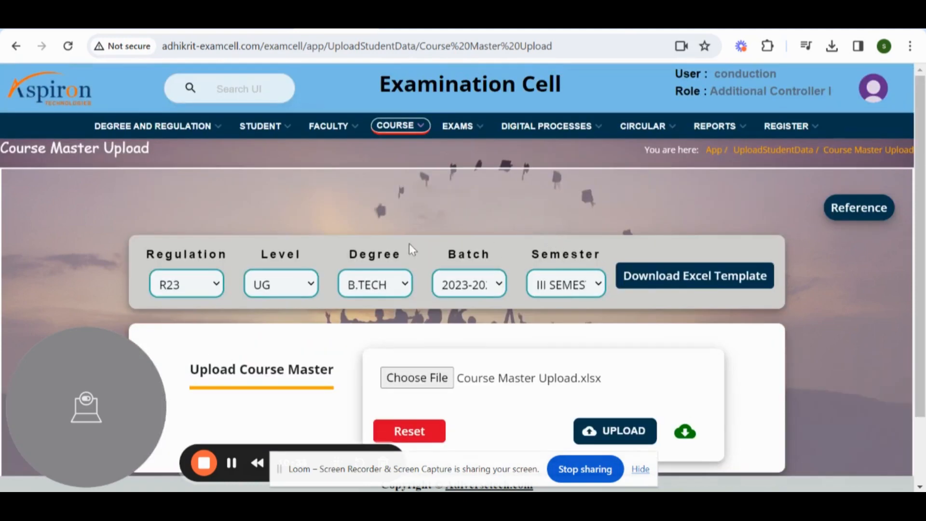
# Step: Open the Marks Setup page for regulation marks and look over its form
pyautogui.click(173, 126)
pyautogui.scroll(-3, 279, 209)
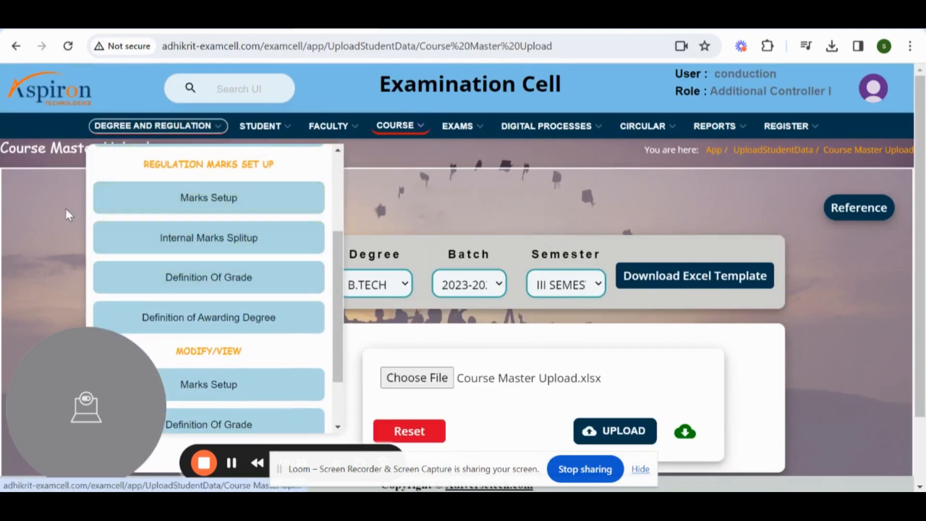
pyautogui.click(191, 199)
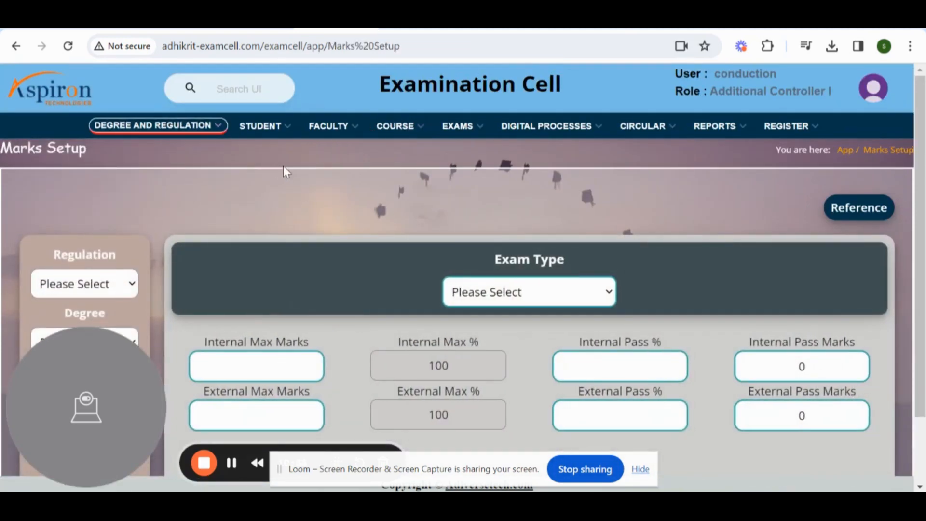
pyautogui.scroll(-3, 386, 182)
pyautogui.scroll(3, 383, 187)
pyautogui.scroll(-3, 383, 186)
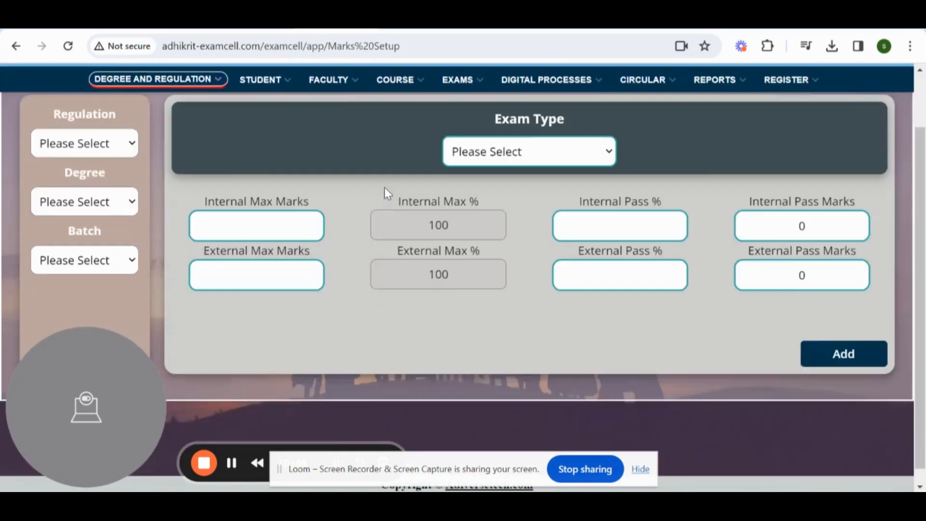
pyautogui.scroll(-1, 385, 188)
# Step: Set the marks setup to regulation R23, degree B.TECH and batch 2023-2027, with Theory as the exam type
pyautogui.click(95, 146)
pyautogui.click(91, 175)
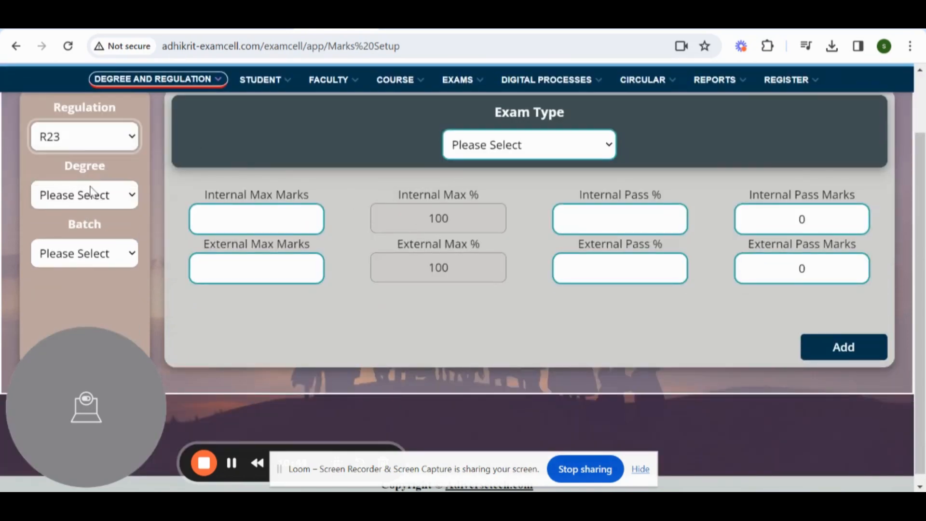
pyautogui.click(90, 192)
pyautogui.click(96, 235)
pyautogui.click(95, 256)
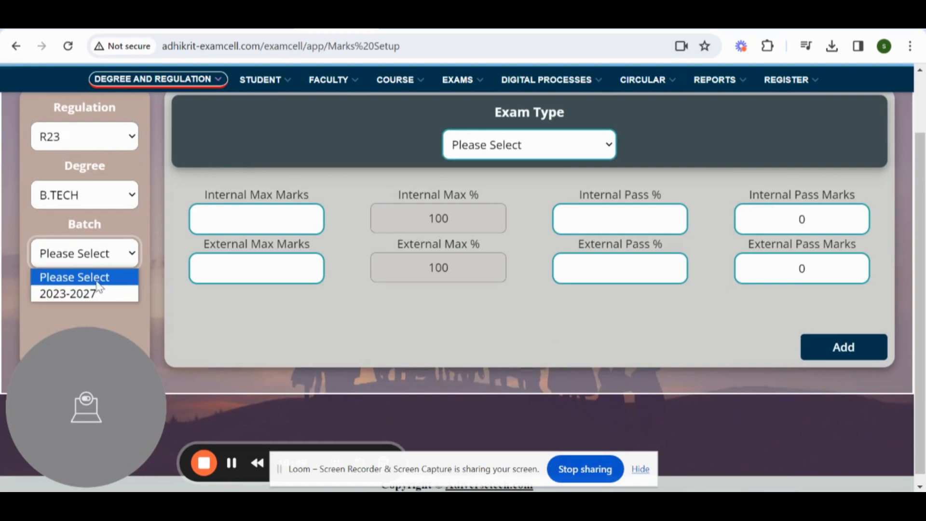
pyautogui.click(98, 292)
pyautogui.click(500, 149)
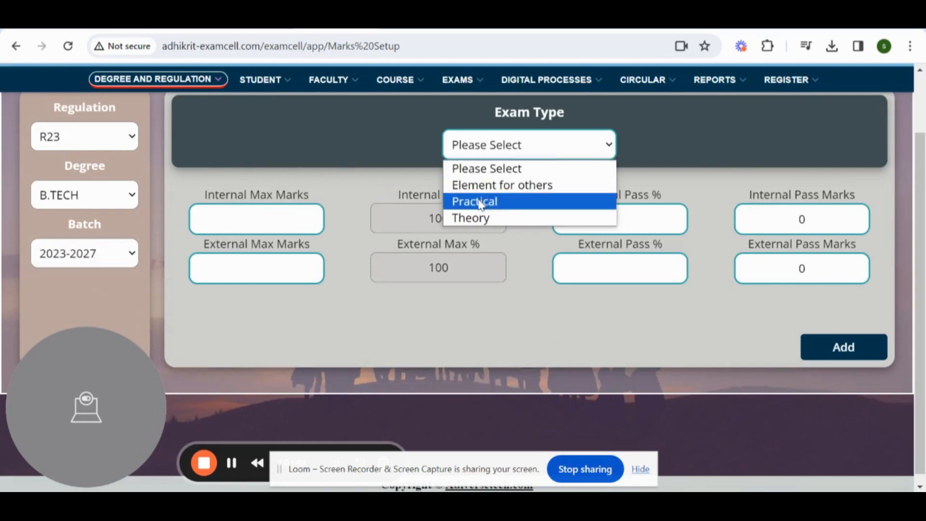
pyautogui.click(491, 218)
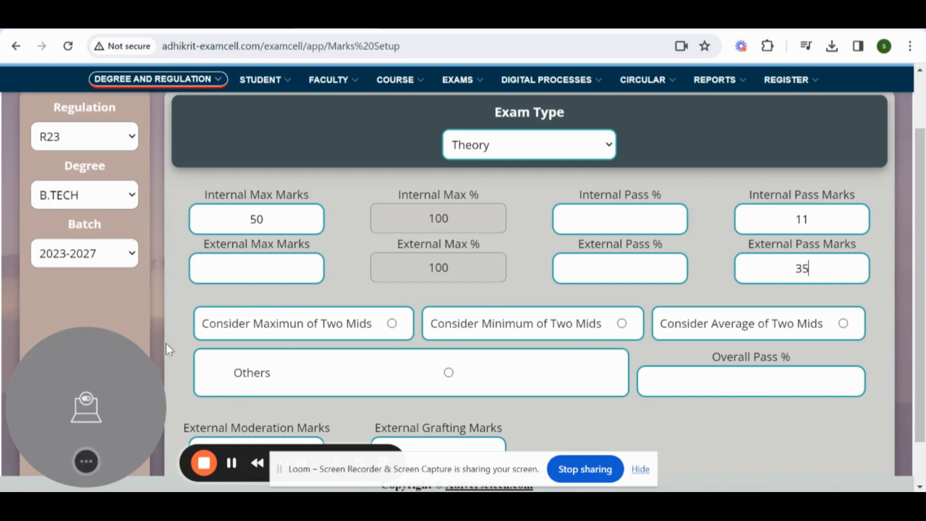
# Step: Try the maximum, minimum and average options for the two mids, then choose Others with 50 as both internal consider percentages
pyautogui.scroll(-1, 558, 279)
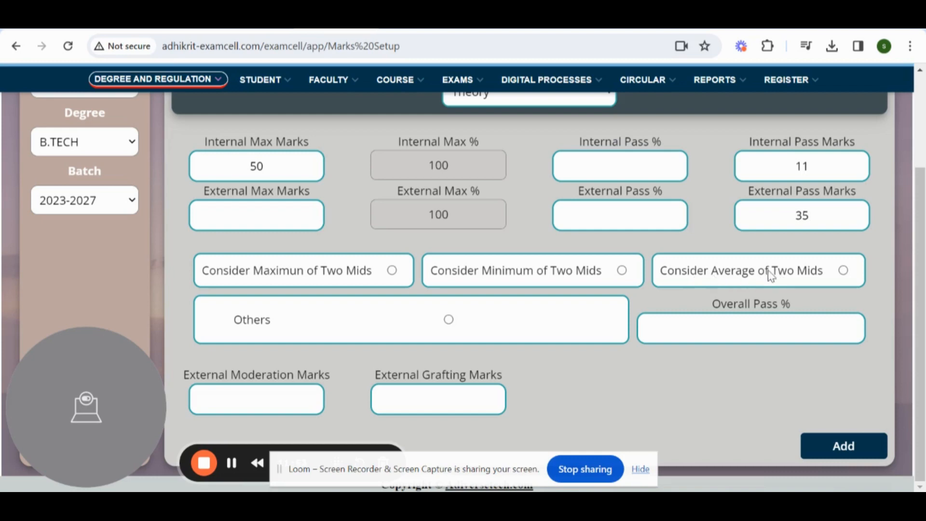
pyautogui.click(392, 270)
pyautogui.click(624, 272)
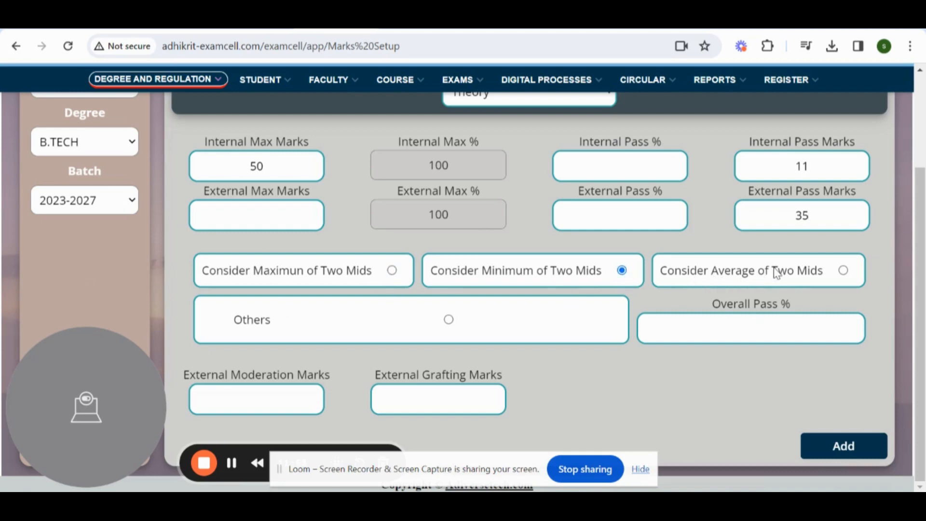
pyautogui.click(844, 271)
pyautogui.click(449, 321)
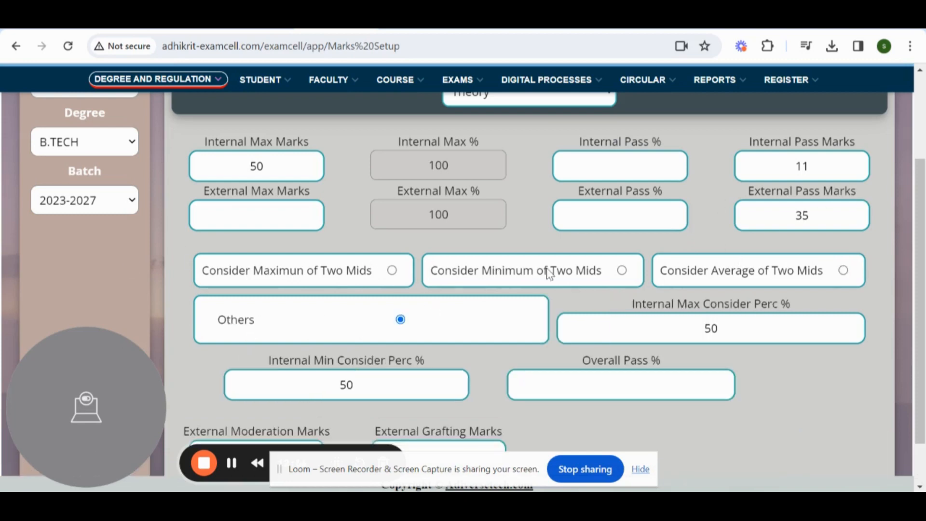
# Step: Complete the Theory entry with overall pass 40%, external moderation marks 3 and external grafting marks 3, and add it to the table
pyautogui.scroll(-1, 550, 273)
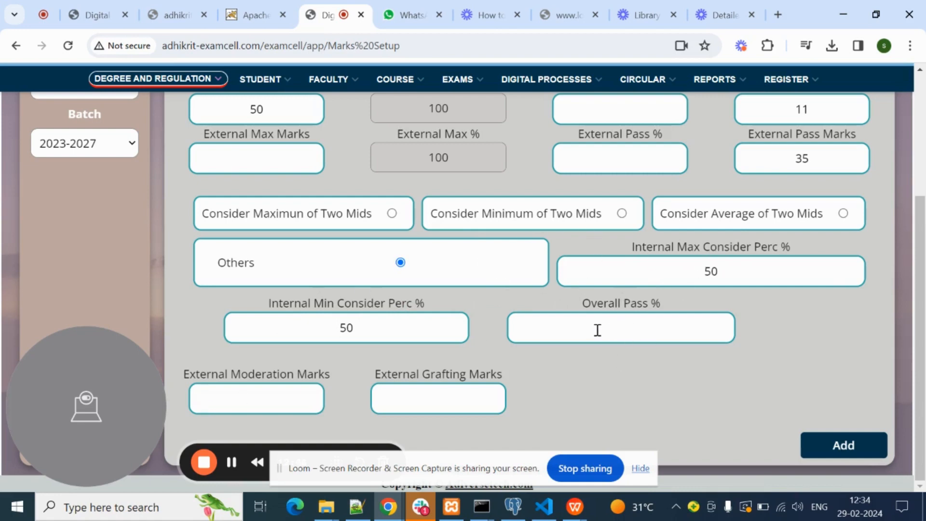
pyautogui.write('0')
pyautogui.write('3')
pyautogui.scroll(3, 417, 247)
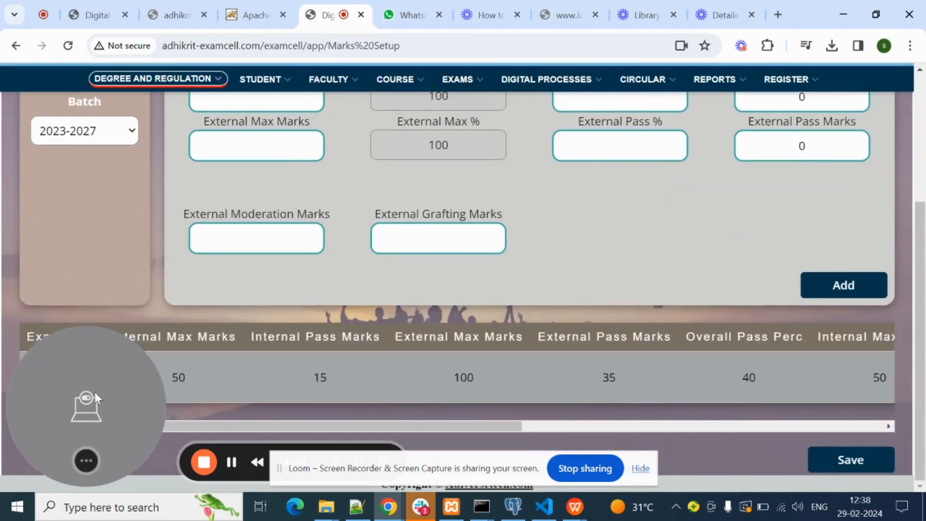
# Step: Look through the columns of the added Theory entry and delete that entry from the table
pyautogui.moveTo(94, 464)
pyautogui.click(51, 461)
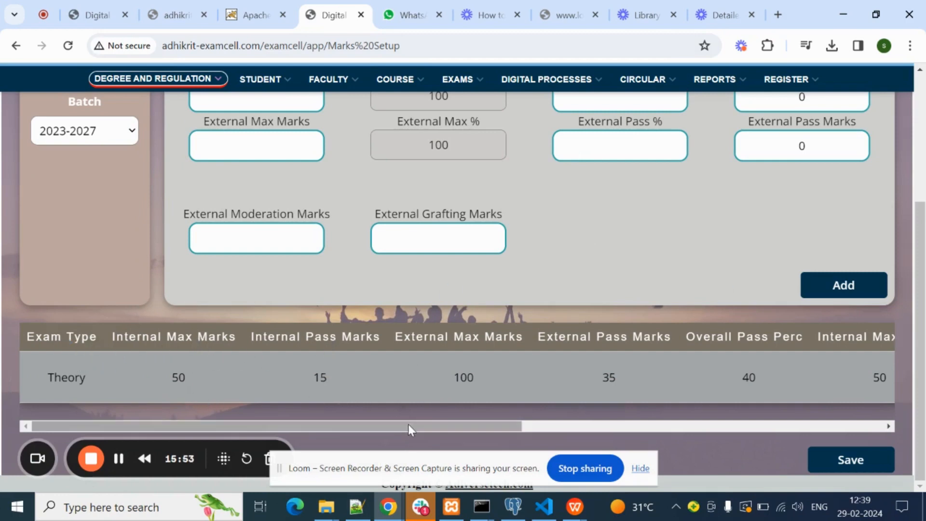
pyautogui.moveTo(409, 426); pyautogui.dragTo(799, 405)
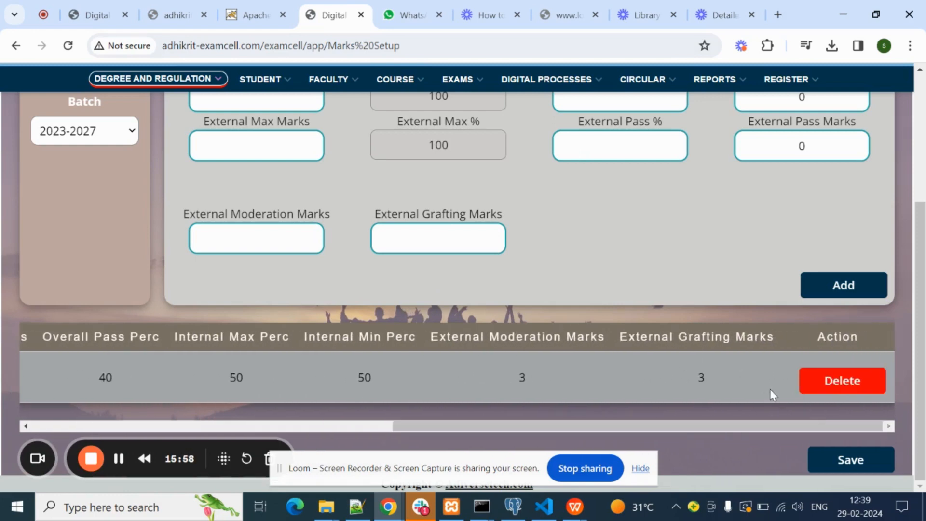
pyautogui.click(852, 396)
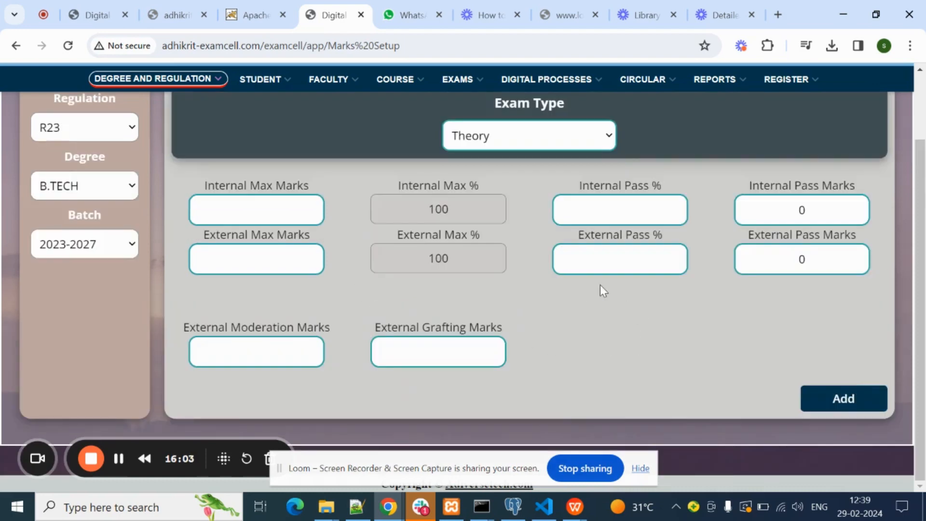
# Step: Look over the exam type options in the marks setup form and keep Theory selected
pyautogui.scroll(3, 617, 299)
pyautogui.scroll(-3, 616, 300)
pyautogui.click(565, 146)
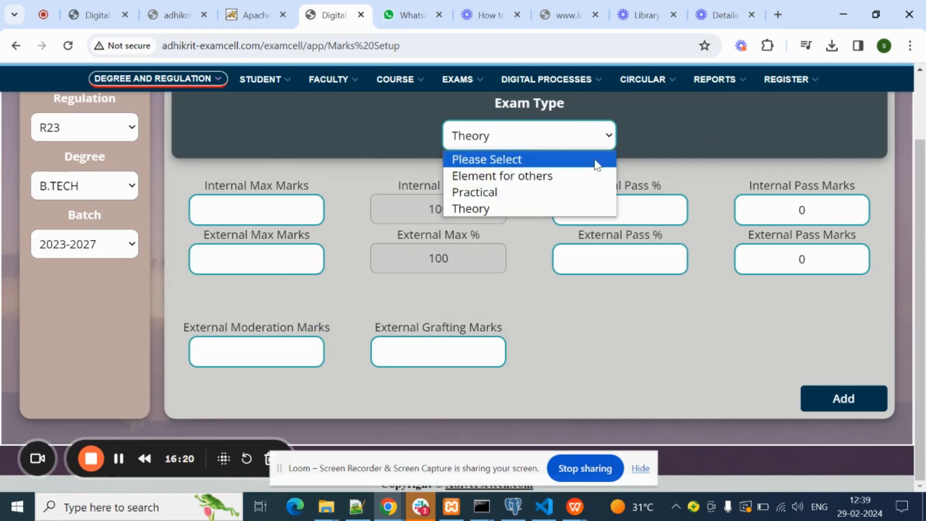
pyautogui.click(627, 340)
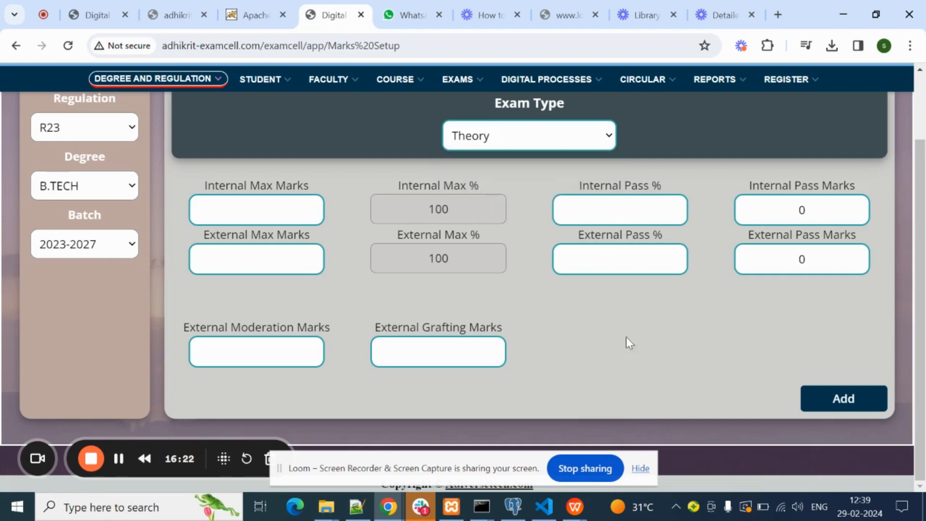
# Step: Open the Internal Marks Splitup page under the regulation marks setup
pyautogui.scroll(3, 578, 289)
pyautogui.click(171, 130)
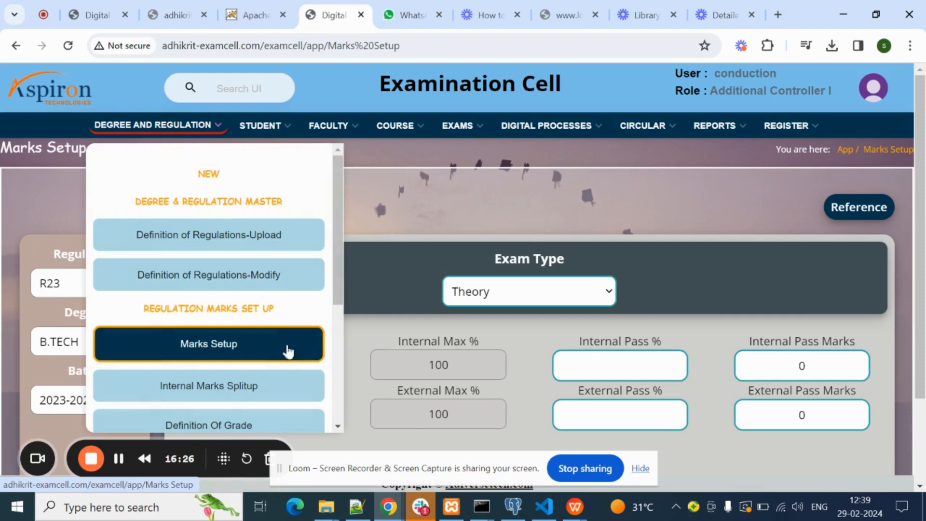
pyautogui.click(213, 384)
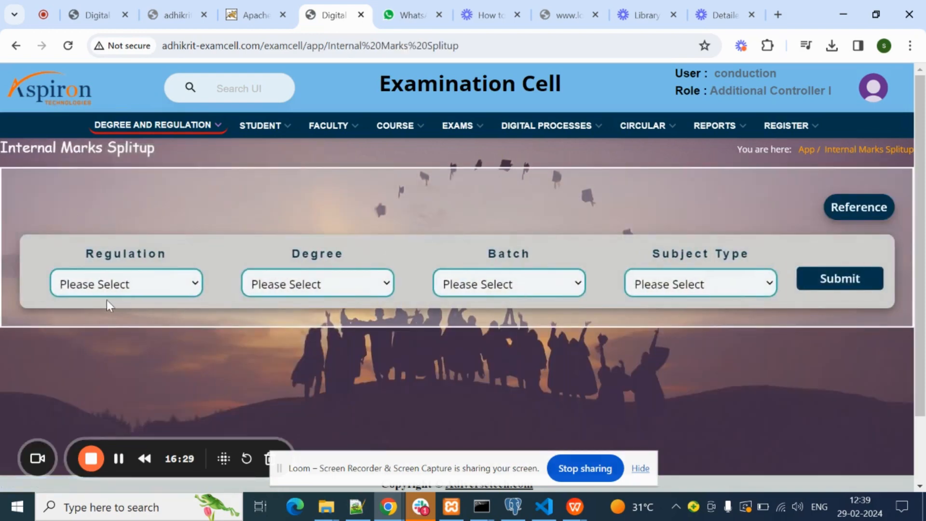
# Step: Select regulation R23, degree B.TECH and batch 2023-2027 for the internal marks splitup
pyautogui.scroll(-3, 222, 199)
pyautogui.scroll(3, 222, 202)
pyautogui.click(116, 289)
pyautogui.click(149, 319)
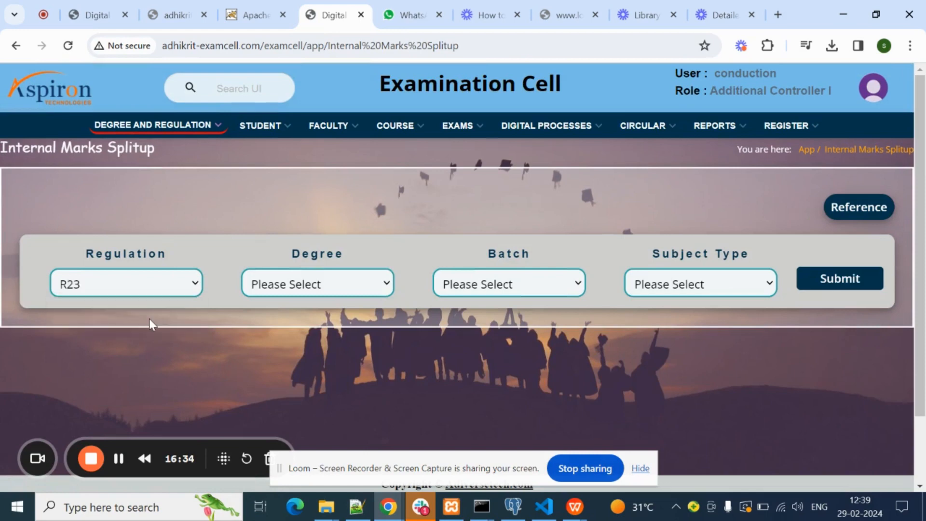
pyautogui.click(335, 288)
pyautogui.click(296, 319)
pyautogui.click(522, 291)
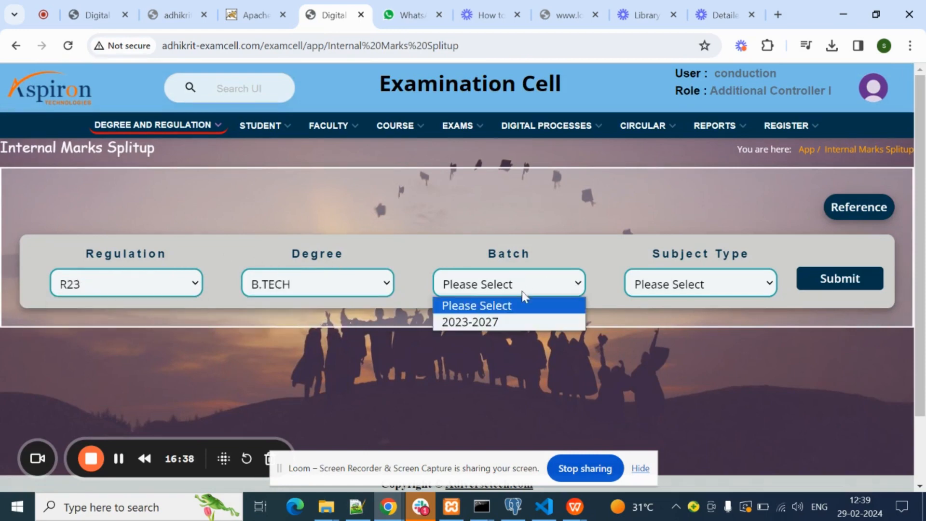
pyautogui.click(499, 319)
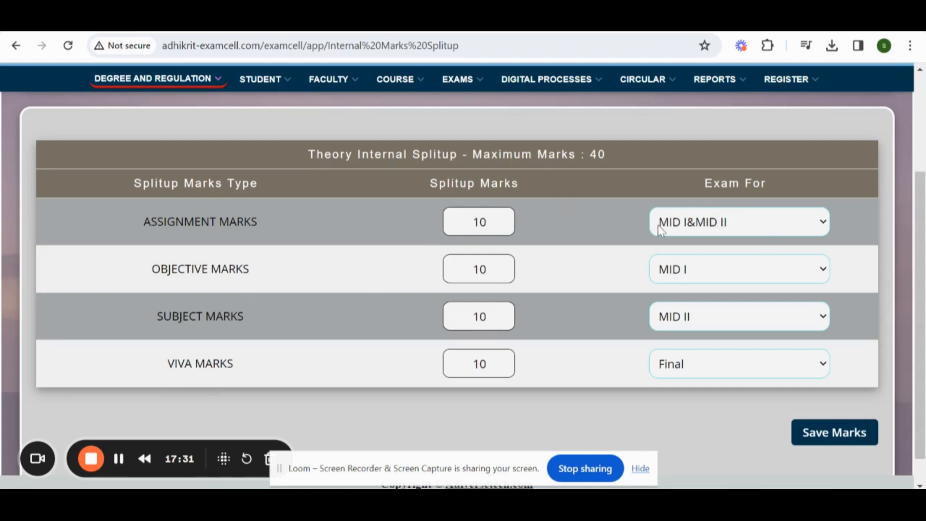
# Step: Assign the assignment marks in the Theory internal splitup to MID I and save the splitup marks
pyautogui.click(817, 229)
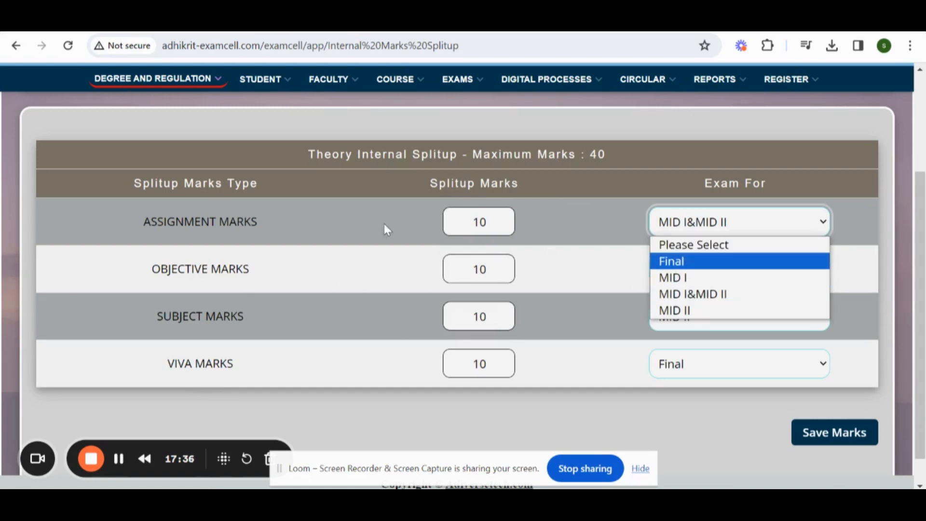
pyautogui.click(713, 282)
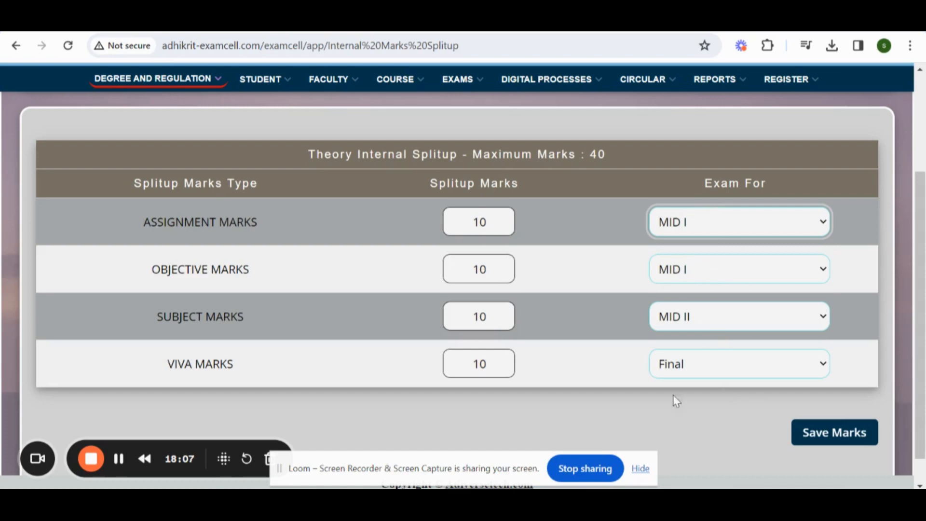
pyautogui.click(819, 446)
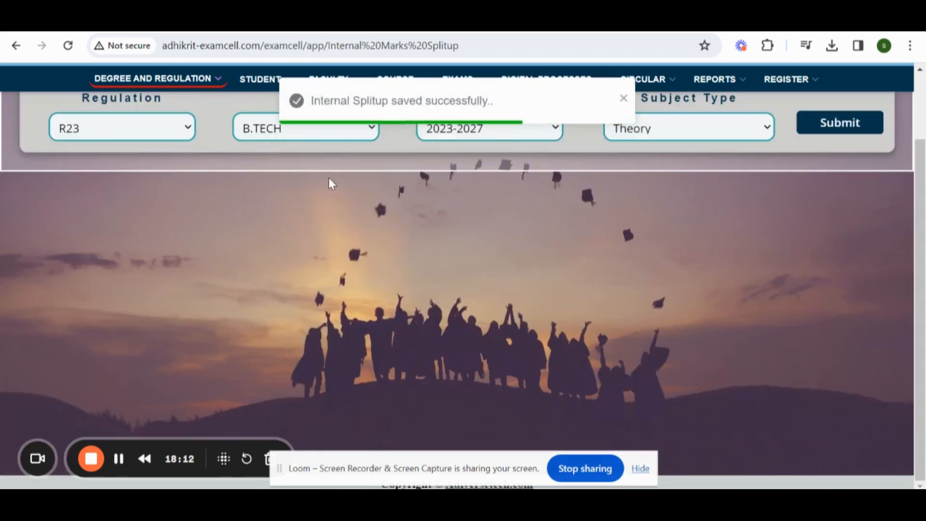
# Step: Open the Definition Of Grade page under the regulation marks setup
pyautogui.scroll(3, 320, 266)
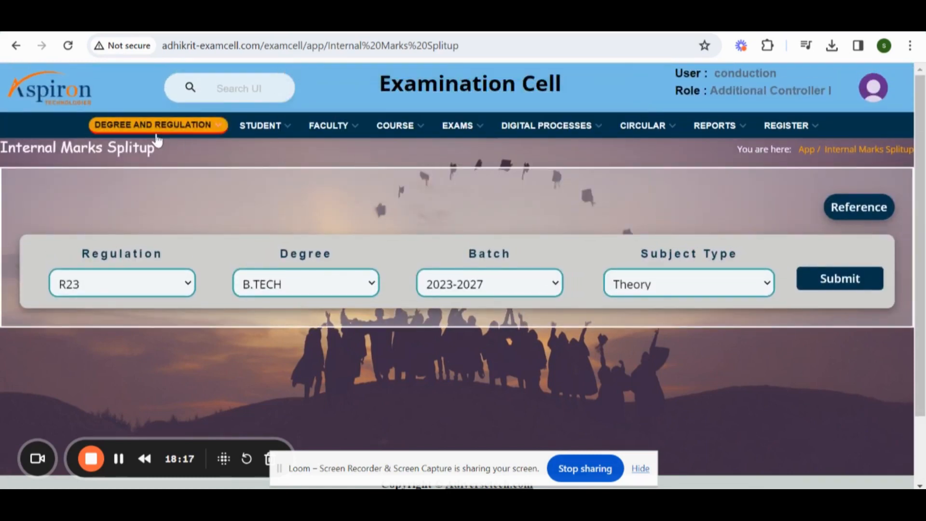
pyautogui.click(203, 133)
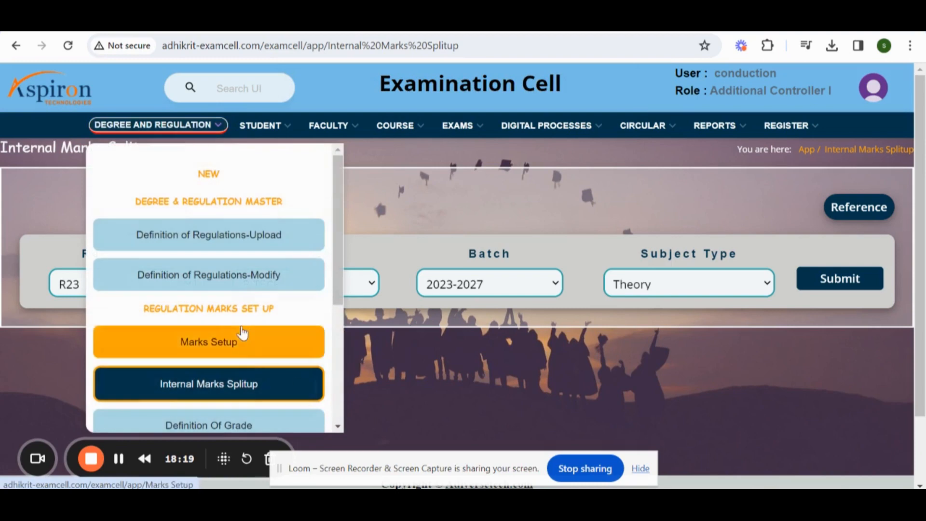
pyautogui.scroll(-2, 239, 333)
pyautogui.click(218, 357)
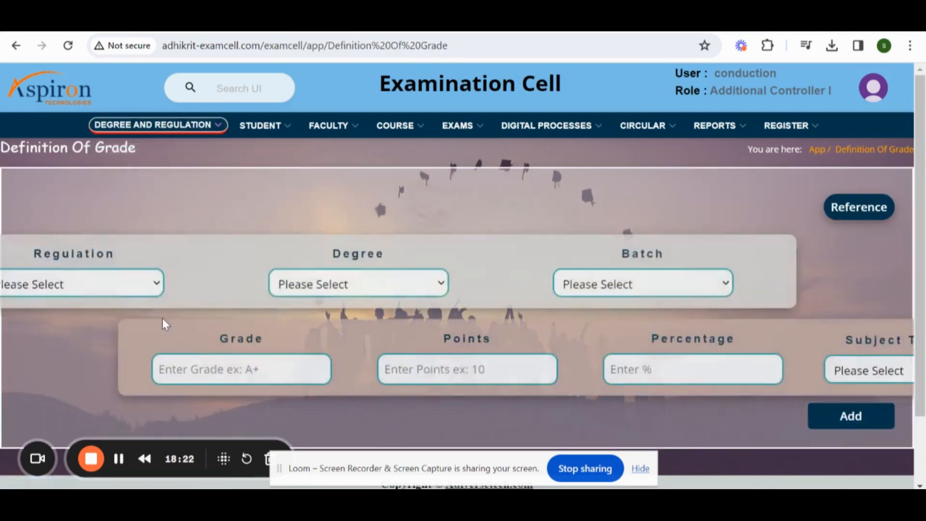
# Step: Select regulation R23, degree B.TECH and batch 2023-2027 for the grade definition
pyautogui.scroll(-3, 274, 224)
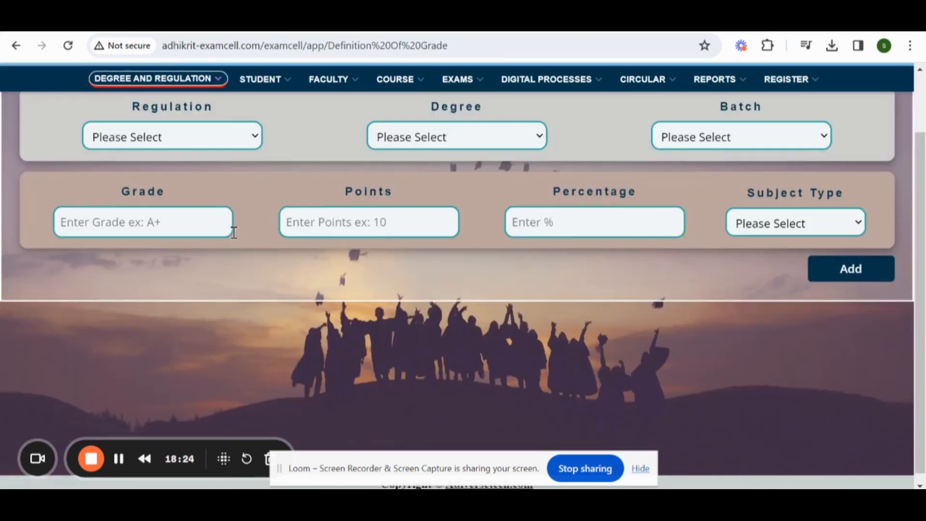
pyautogui.scroll(3, 232, 232)
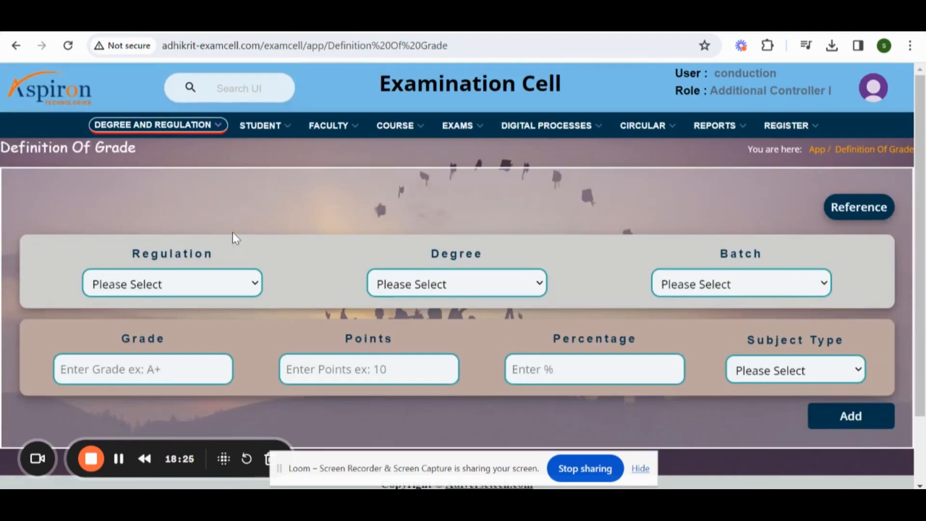
pyautogui.click(210, 289)
pyautogui.click(140, 321)
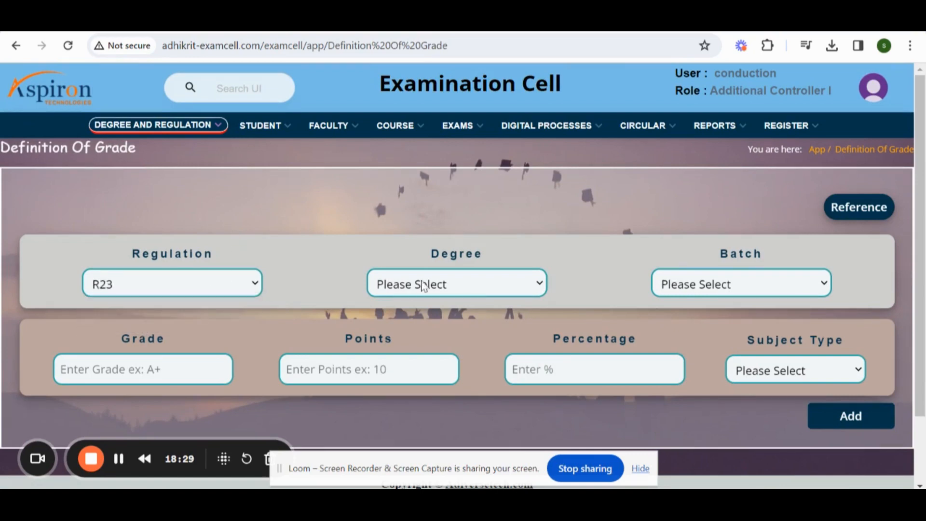
pyautogui.click(424, 284)
pyautogui.click(429, 321)
pyautogui.click(731, 283)
pyautogui.click(723, 322)
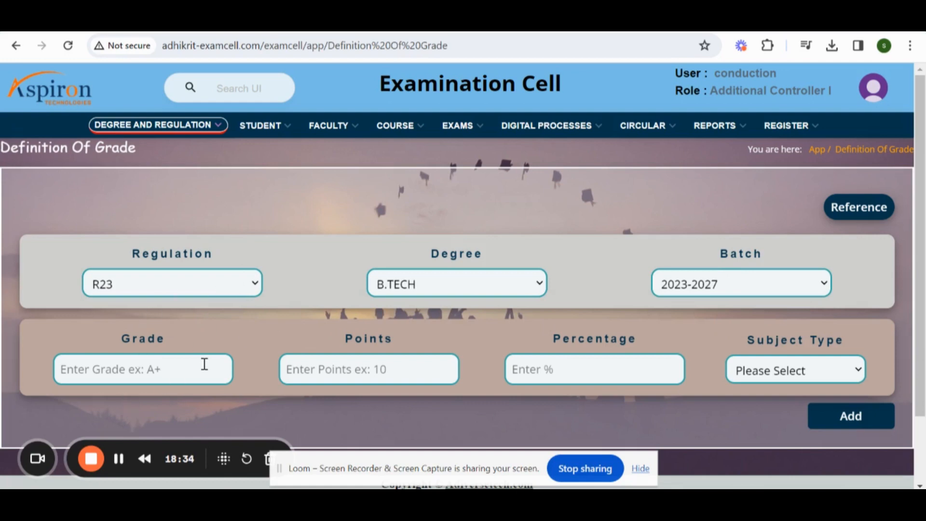
# Step: Add grade A+ with 10 points and percentage 99 for subject type All to the grade table
pyautogui.scroll(-3, 742, 296)
pyautogui.click(182, 208)
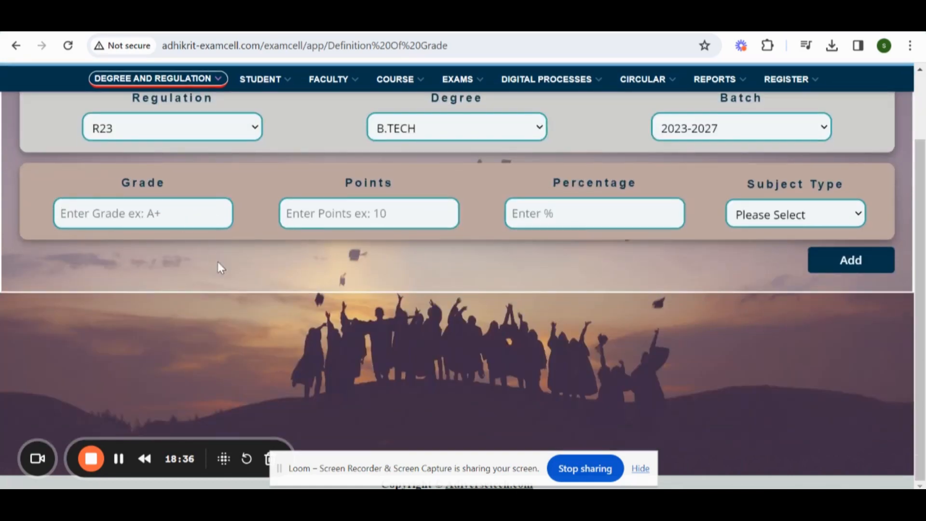
pyautogui.write('A+')
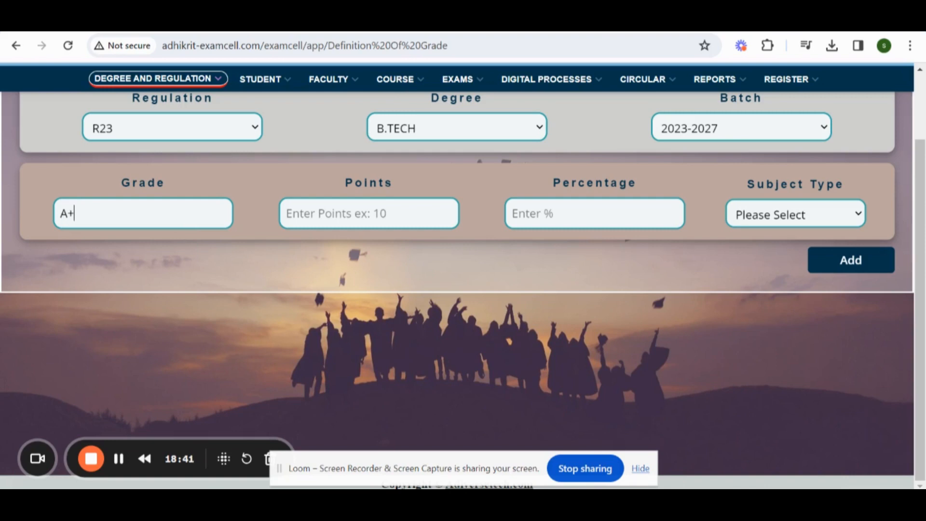
pyautogui.click(359, 211)
pyautogui.write('10')
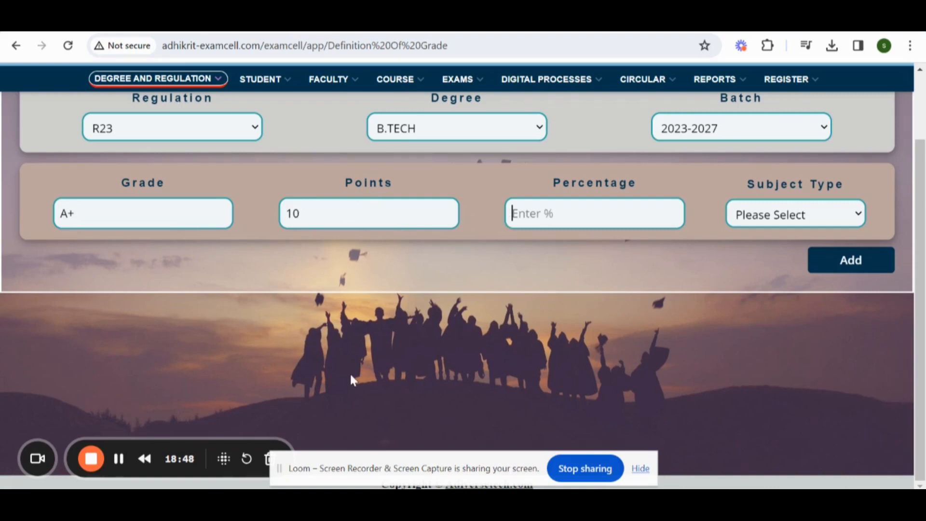
pyautogui.write('99')
pyautogui.click(827, 216)
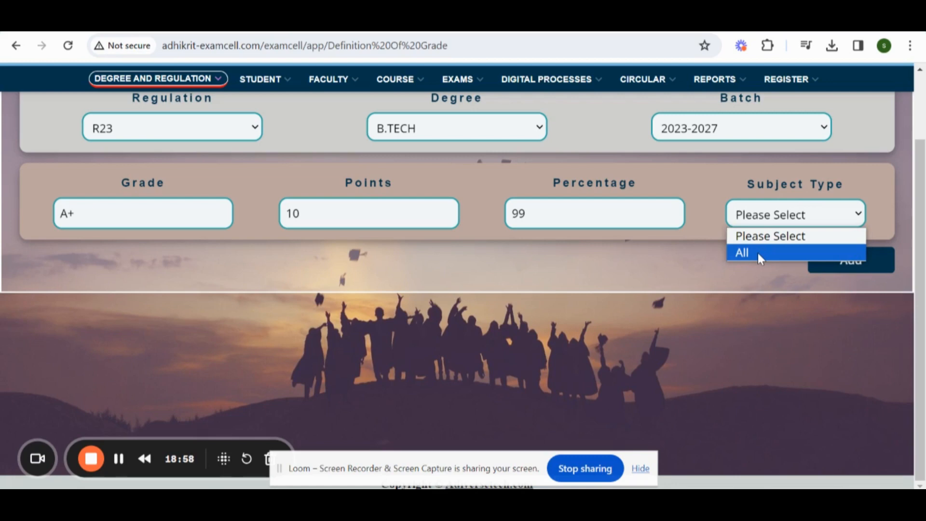
pyautogui.click(756, 252)
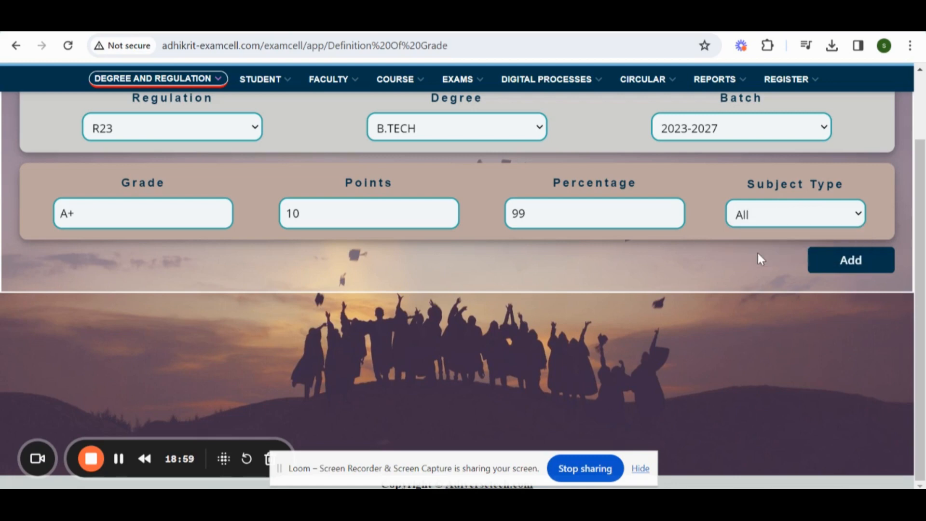
pyautogui.click(847, 265)
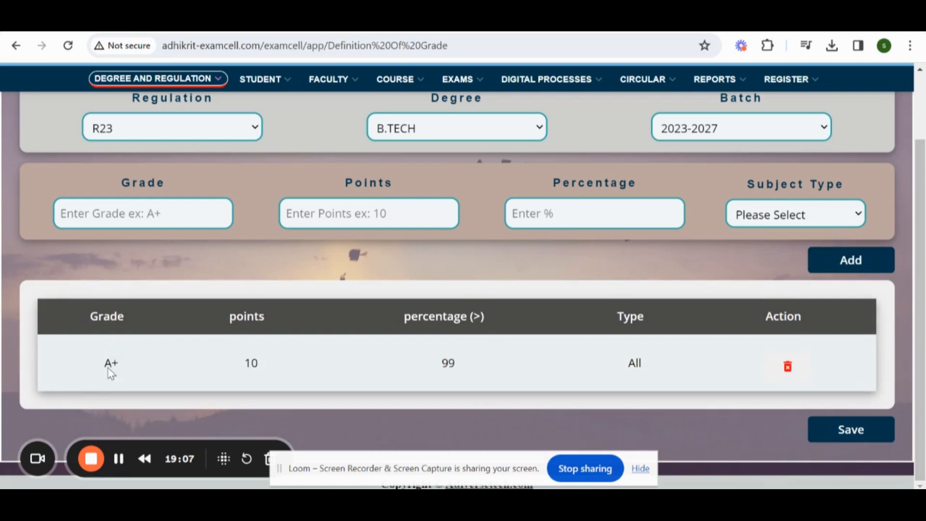
# Step: Review the added A+ entry, save the grade definition and dismiss the notification
pyautogui.click(126, 214)
pyautogui.scroll(3, 395, 251)
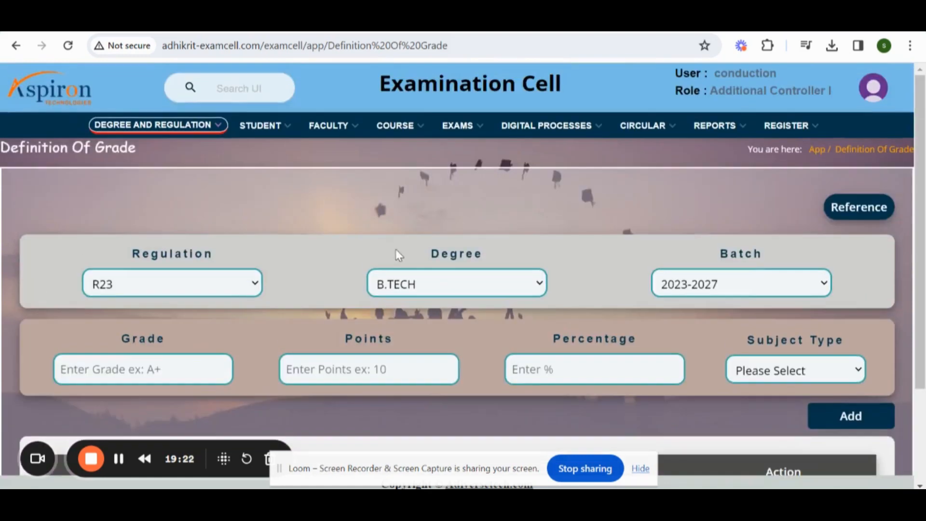
pyautogui.scroll(-3, 457, 303)
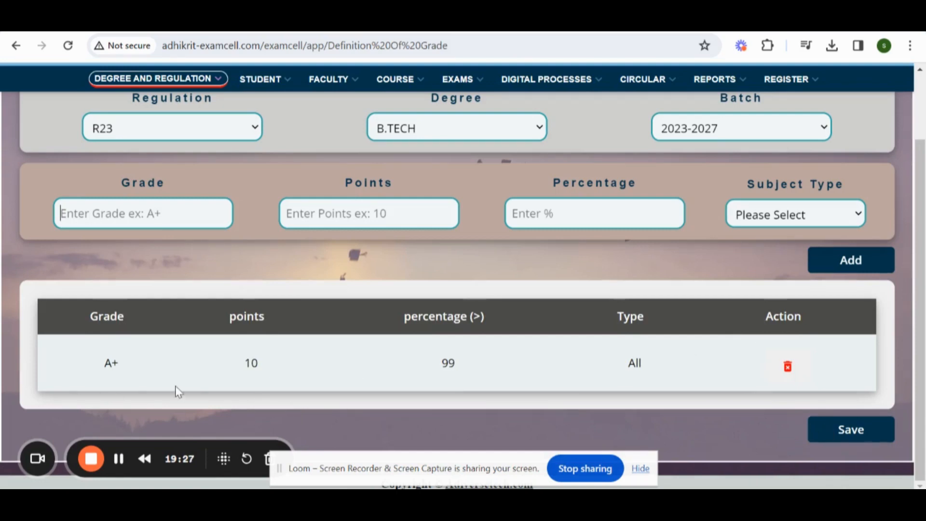
pyautogui.click(849, 433)
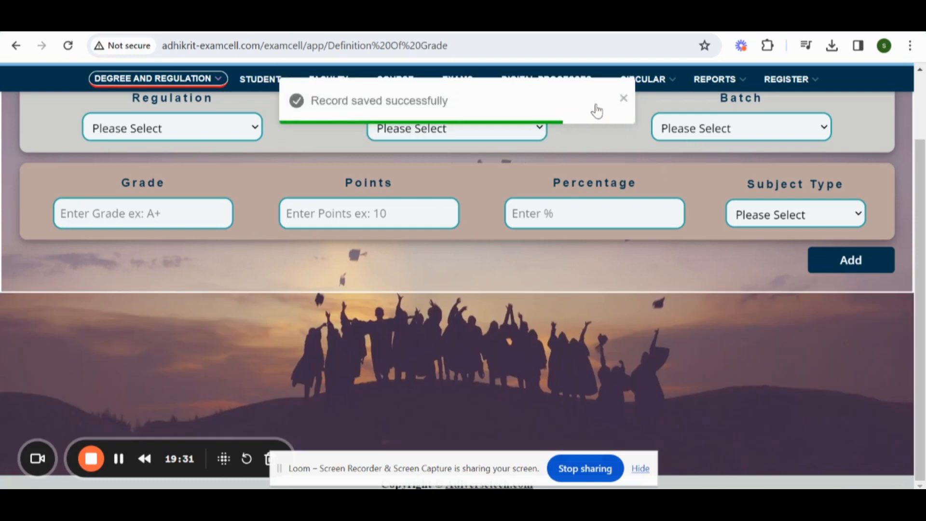
pyautogui.click(624, 98)
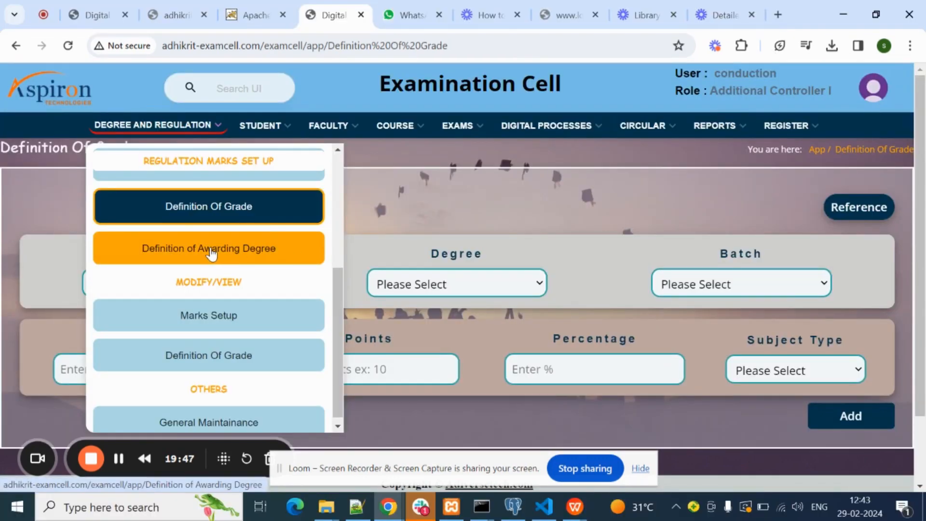
# Step: Open the Definition of Awarding Degree page and look over its form
pyautogui.click(211, 250)
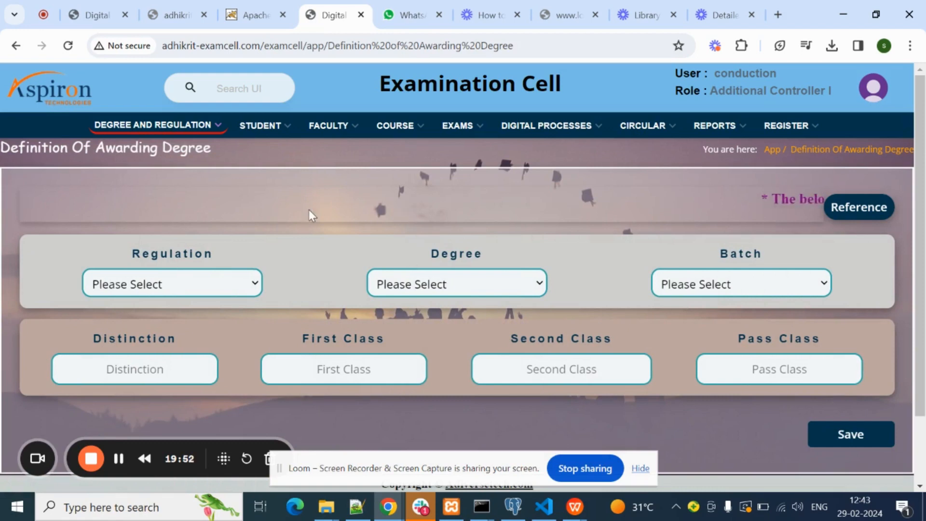
pyautogui.scroll(-3, 311, 211)
pyautogui.scroll(3, 327, 214)
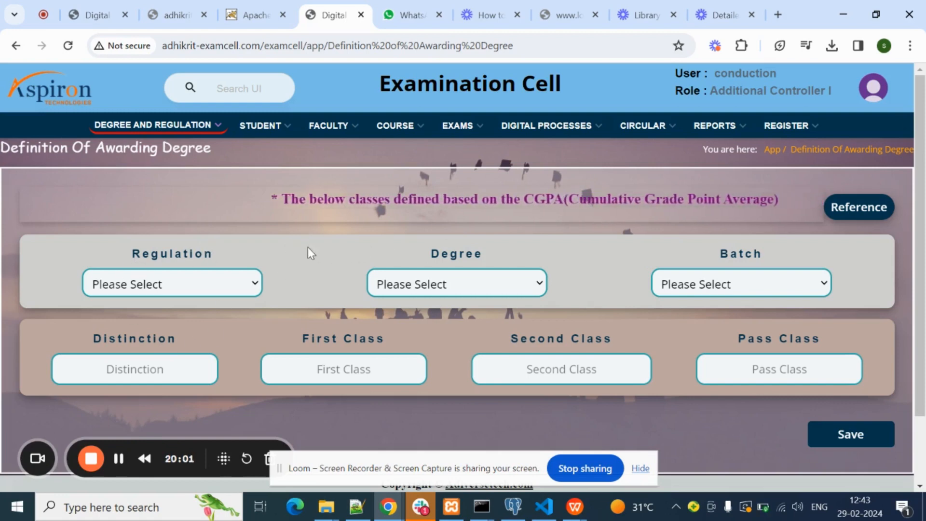
# Step: Select regulation R23, degree B.TECH and batch 2023-2027 for the awarding degree definition
pyautogui.click(217, 285)
pyautogui.click(128, 321)
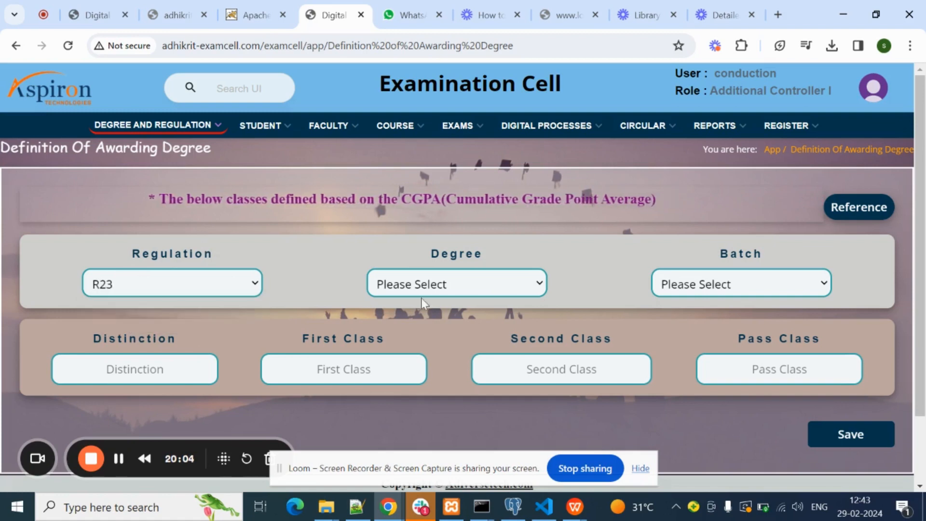
pyautogui.click(479, 290)
pyautogui.click(470, 322)
pyautogui.click(753, 282)
pyautogui.click(725, 322)
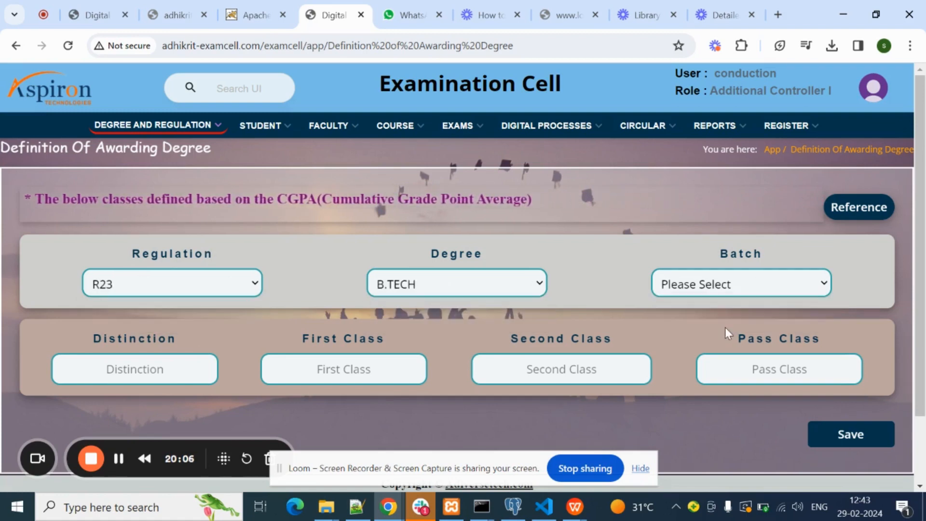
# Step: Set the CGPA limits to 9 for Distinction, 8 for First Class, 6 for Second Class and 5 for Pass Class
pyautogui.click(156, 370)
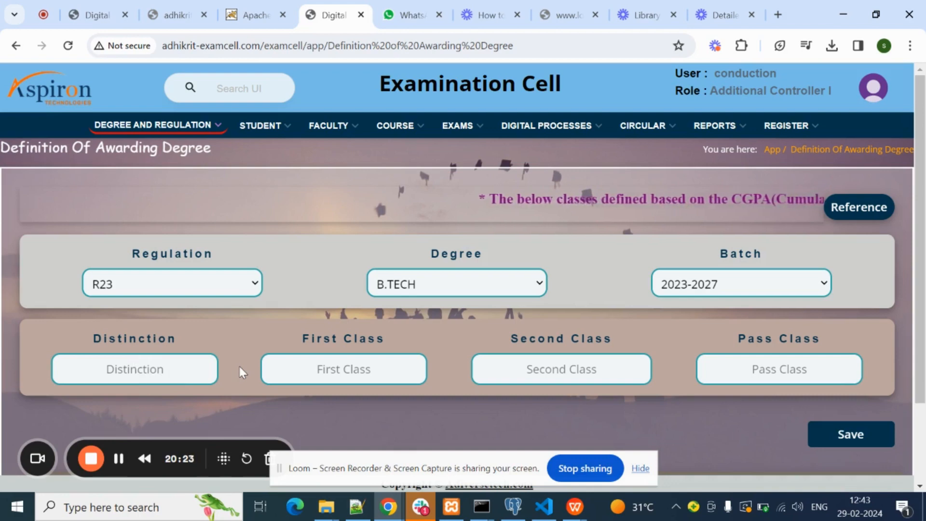
pyautogui.write('9')
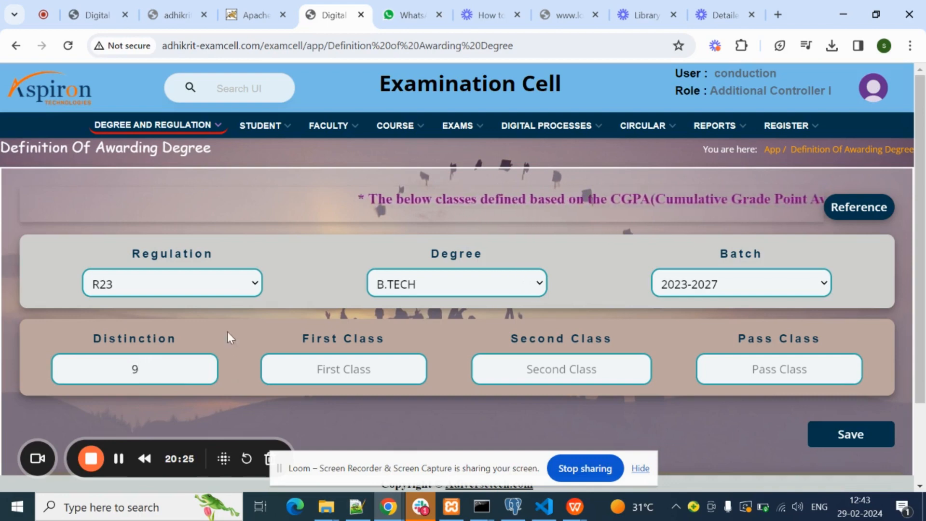
pyautogui.click(345, 375)
pyautogui.write('8')
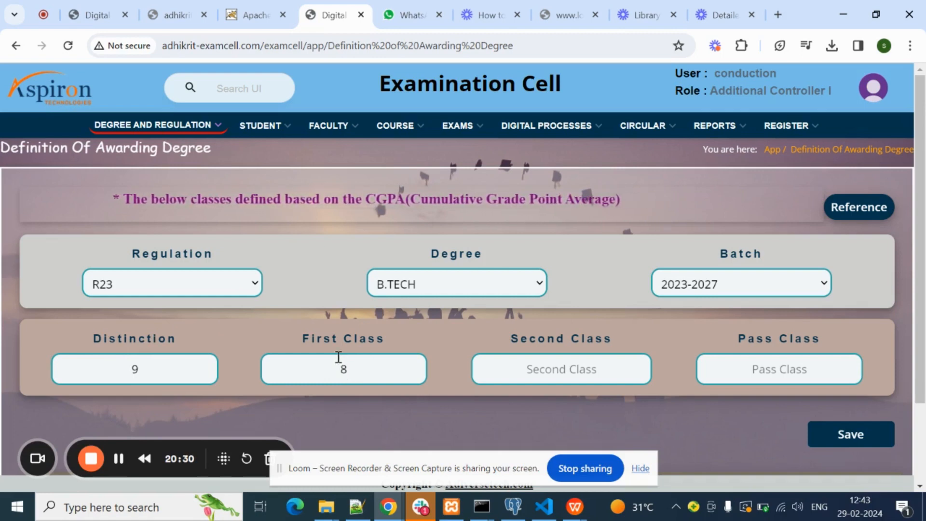
pyautogui.click(593, 381)
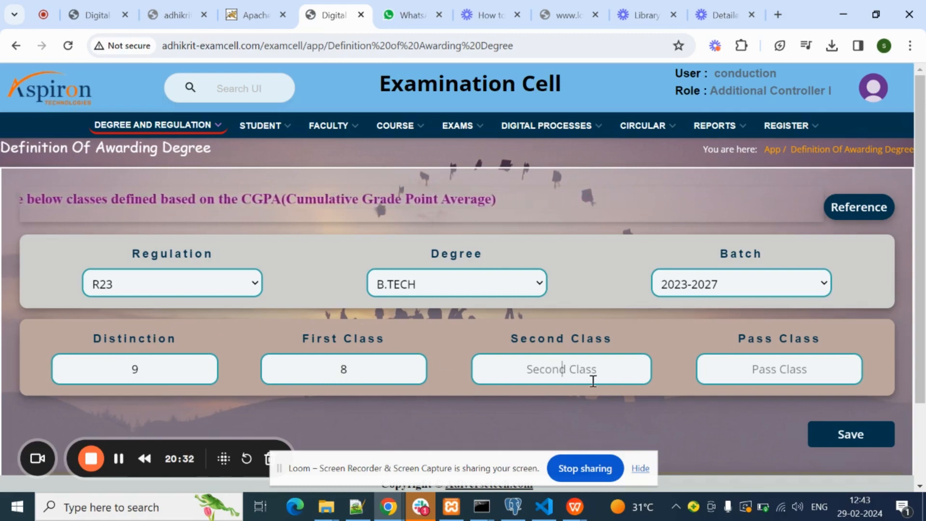
pyautogui.write('6')
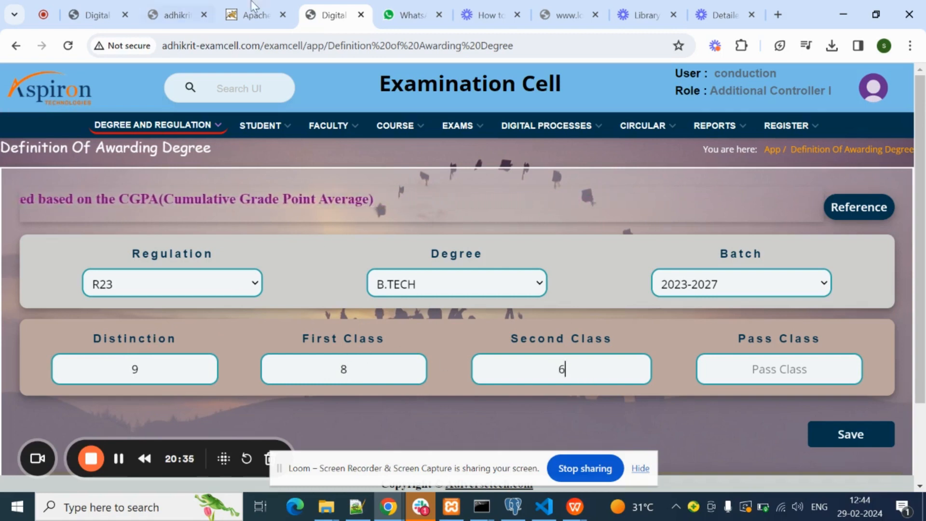
pyautogui.click(801, 370)
pyautogui.write('5')
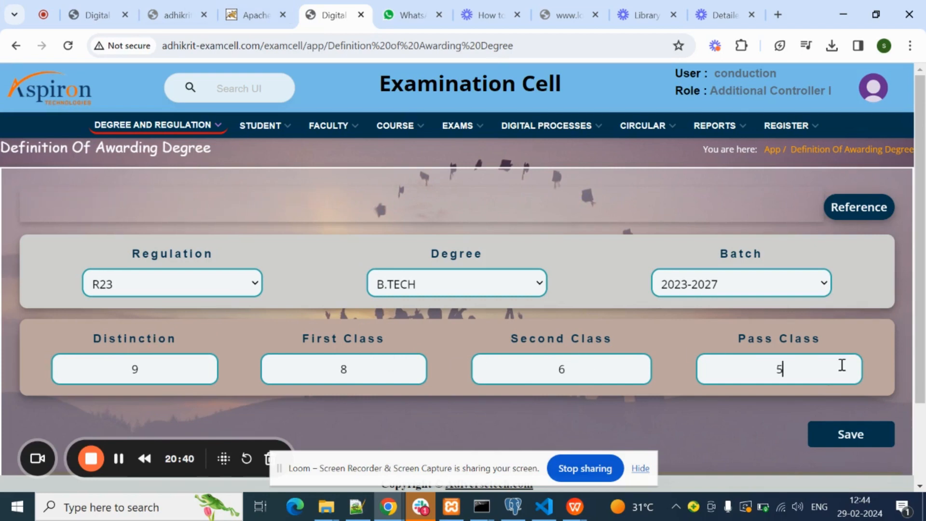
# Step: Edit the saved B.TECH R23 awarding degree record, set its Second Class CGPA to 6 and apply the modification
pyautogui.scroll(-3, 689, 313)
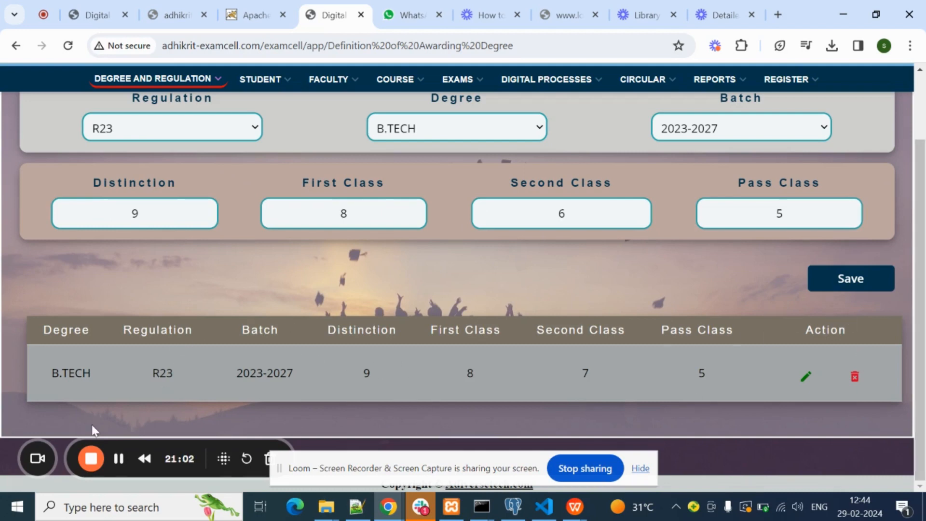
pyautogui.click(804, 376)
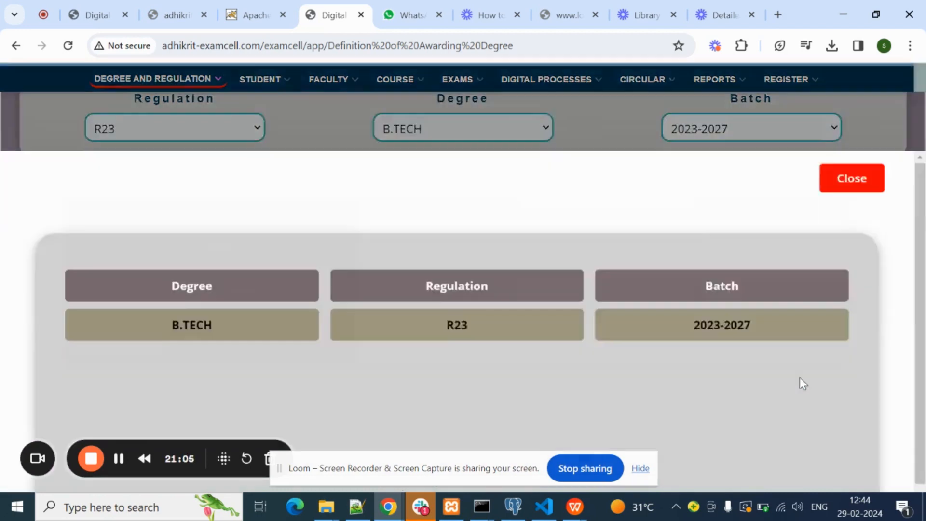
pyautogui.scroll(-2, 624, 275)
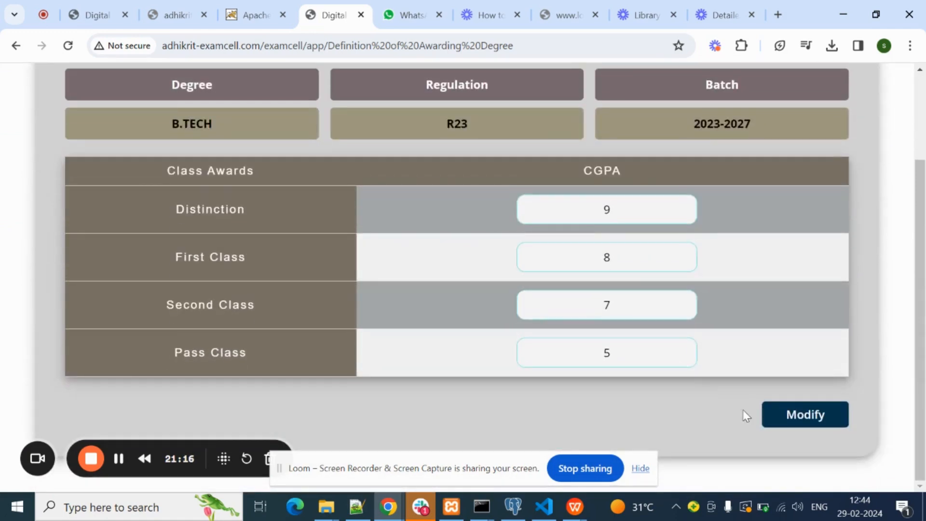
pyautogui.click(777, 418)
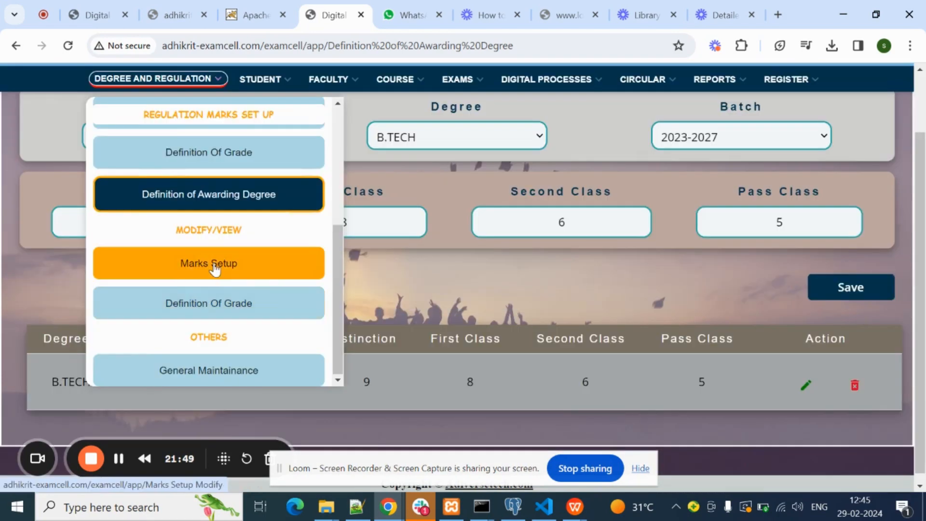
# Step: Open the Marks Setup page for modification and retrieve the marks records for regulation R23, degree B.TECH and batch 2023-2027
pyautogui.click(237, 263)
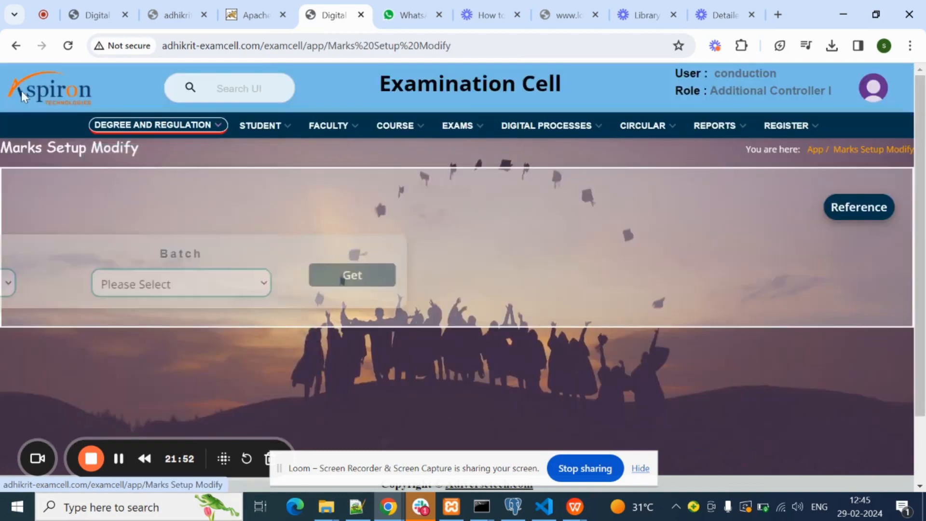
pyautogui.click(203, 290)
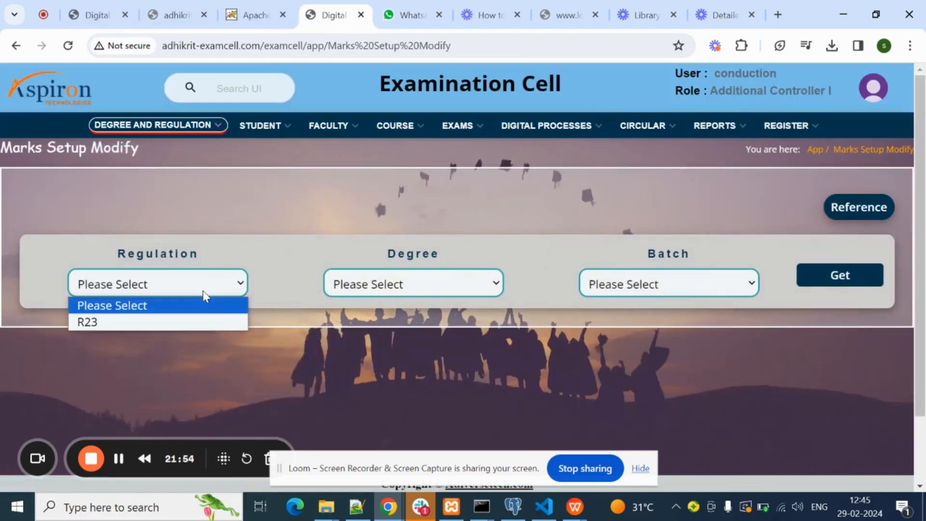
pyautogui.click(181, 311)
pyautogui.click(188, 292)
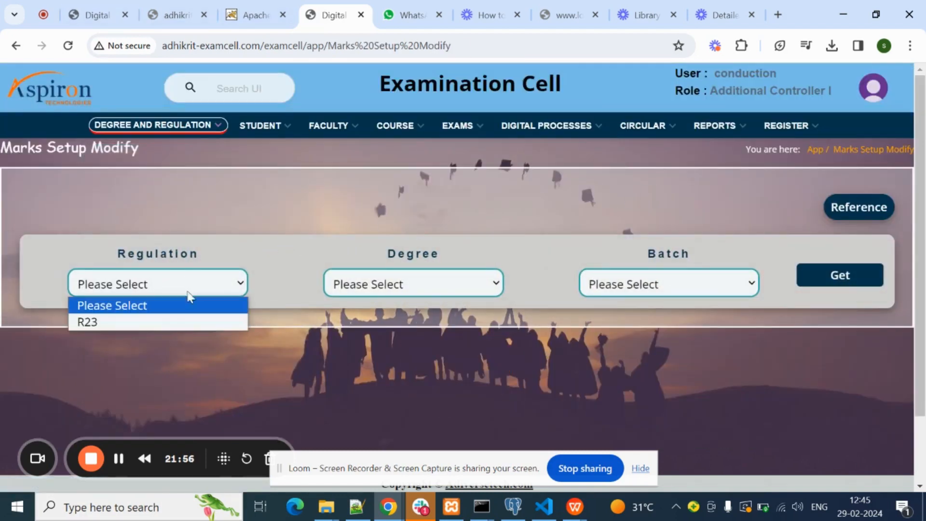
pyautogui.click(176, 322)
pyautogui.click(473, 289)
pyautogui.click(463, 321)
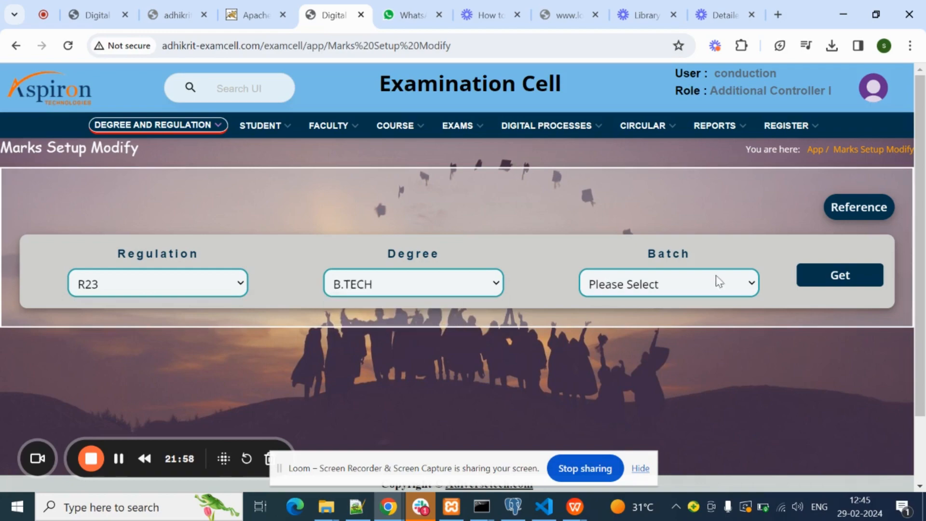
pyautogui.click(692, 284)
pyautogui.click(661, 319)
pyautogui.click(839, 275)
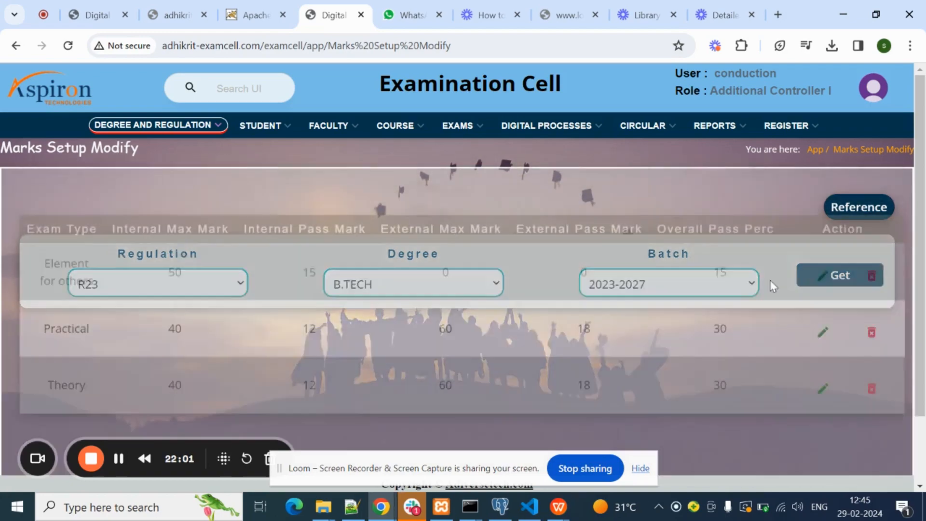
pyautogui.scroll(-3, 670, 284)
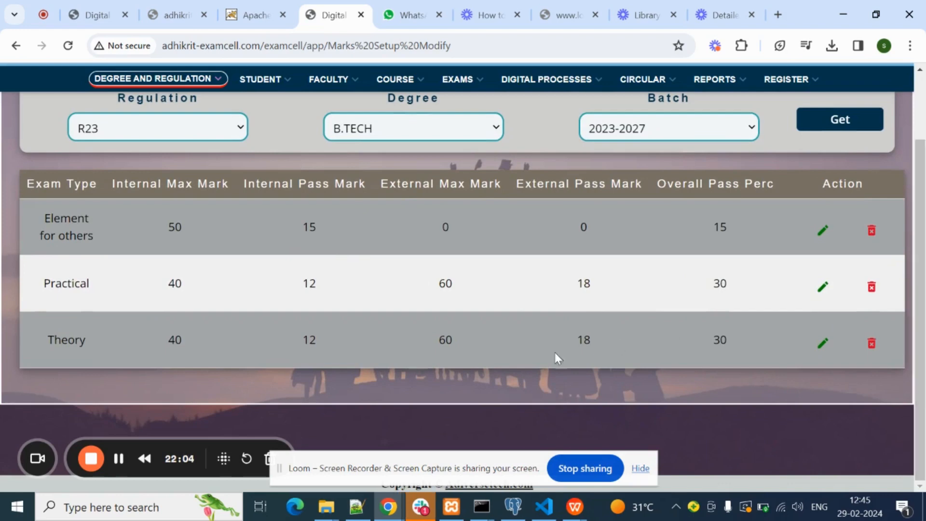
# Step: Open the Element for others marks record for editing, review its marks and percentage fields, and submit the modification
pyautogui.click(823, 231)
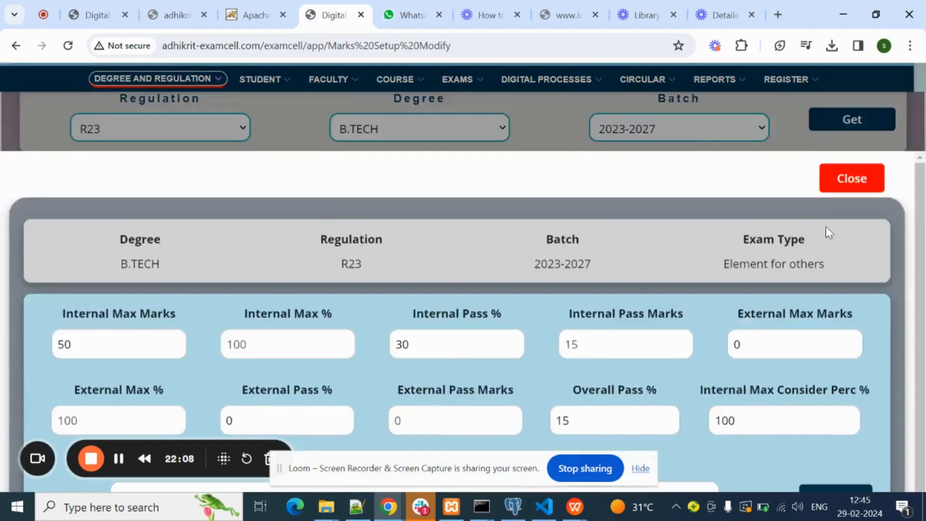
pyautogui.scroll(-2, 742, 246)
pyautogui.scroll(-1, 675, 256)
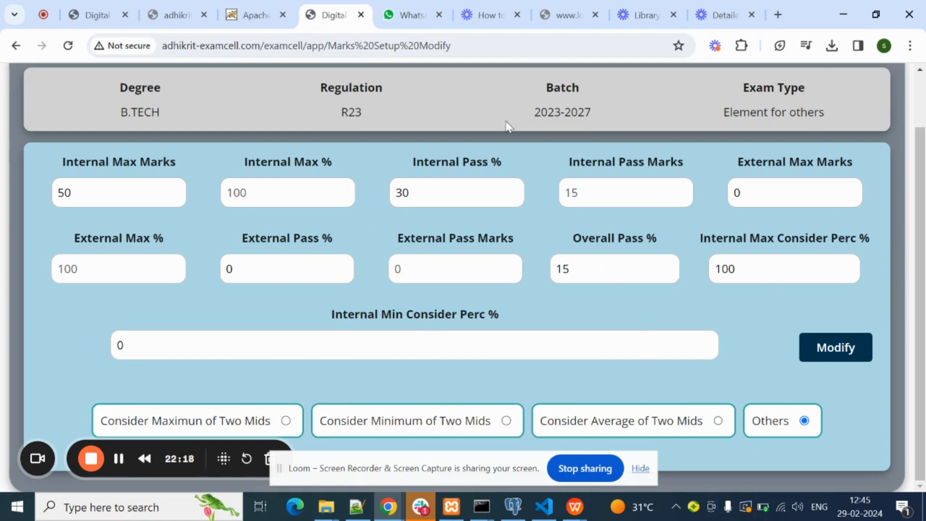
pyautogui.click(821, 356)
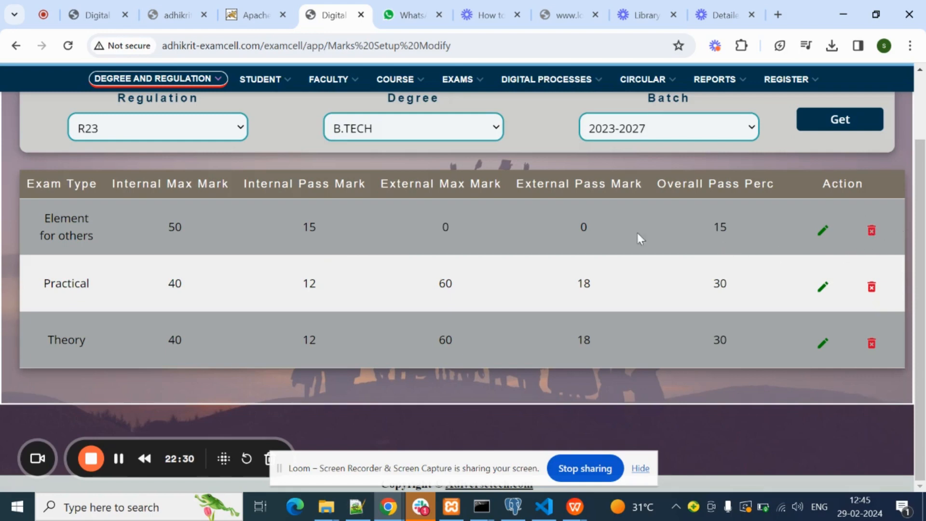
# Step: Open the Definition Of Grade page for modifying and viewing existing grades
pyautogui.scroll(3, 637, 232)
pyautogui.click(166, 130)
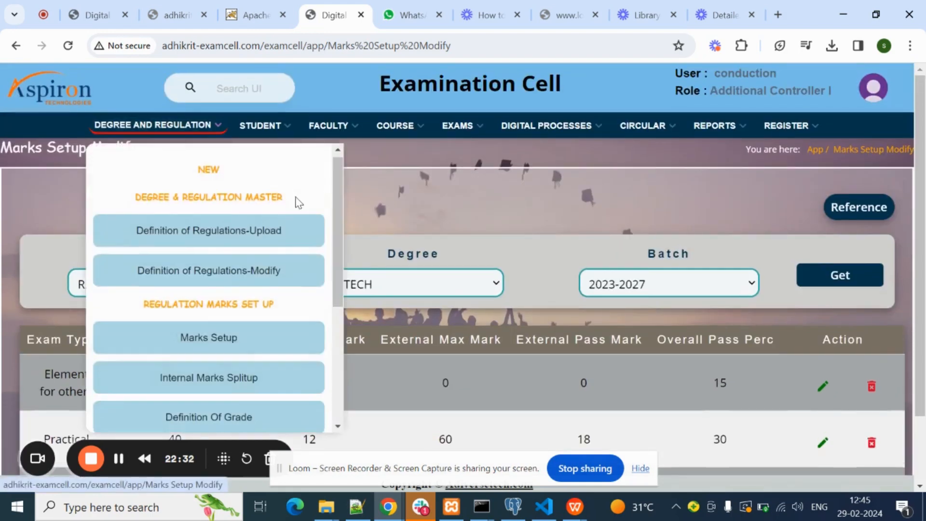
pyautogui.scroll(-3, 296, 201)
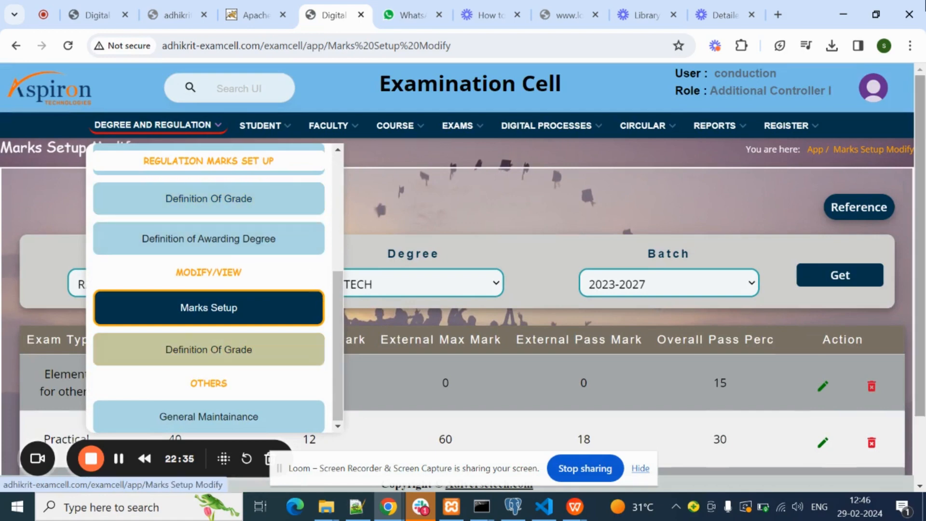
pyautogui.click(209, 350)
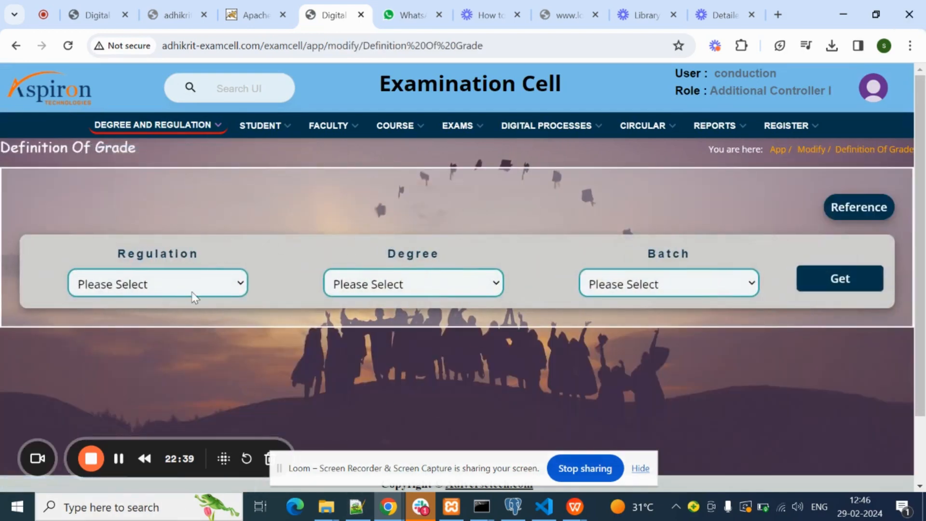
# Step: Retrieve the grade definitions for regulation R23, degree B.TECH and batch 2023-2027
pyautogui.click(196, 283)
pyautogui.click(159, 321)
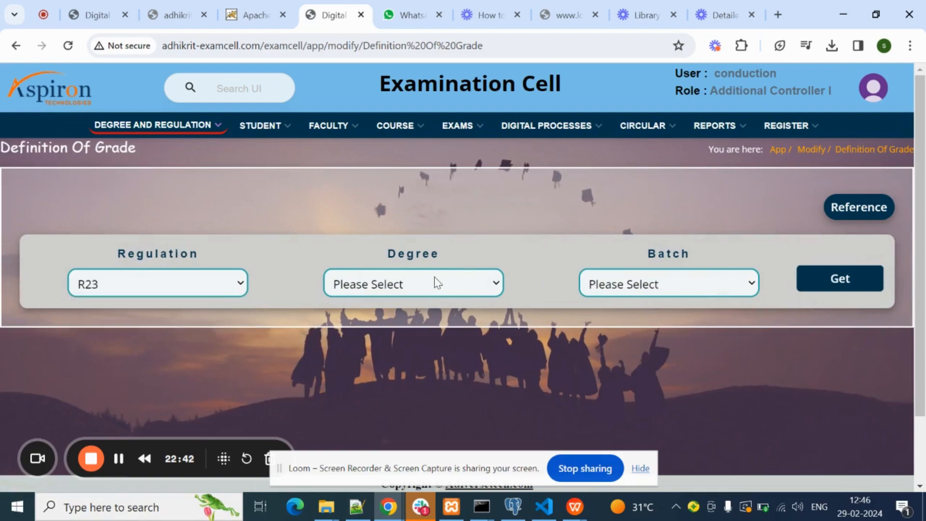
pyautogui.click(436, 282)
pyautogui.click(424, 321)
pyautogui.click(688, 286)
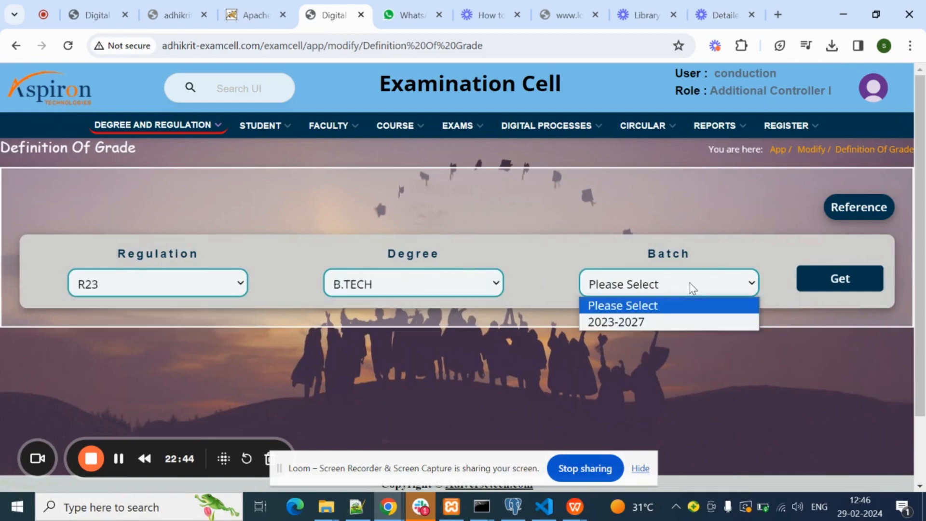
pyautogui.click(651, 322)
pyautogui.click(822, 283)
pyautogui.scroll(-4, 598, 243)
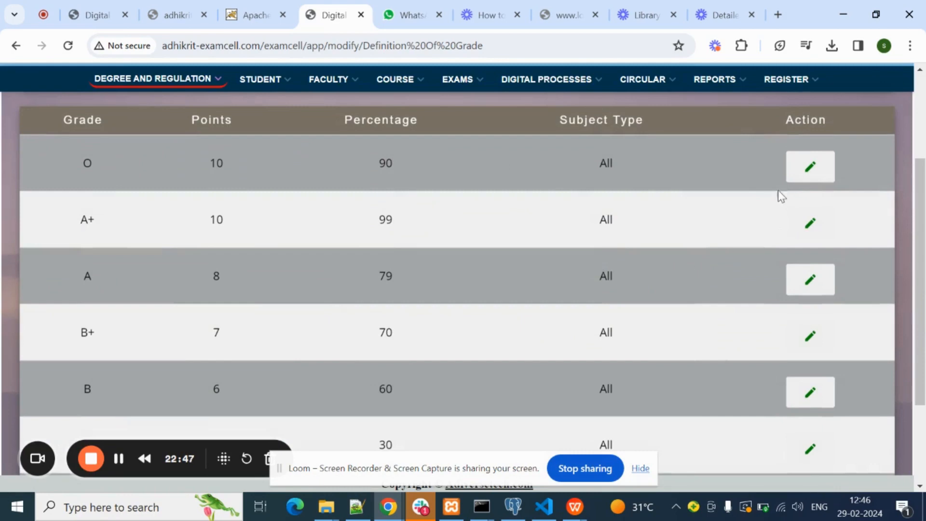
# Step: Open the O and A+ grade rows for editing and look over their editable fields
pyautogui.click(810, 167)
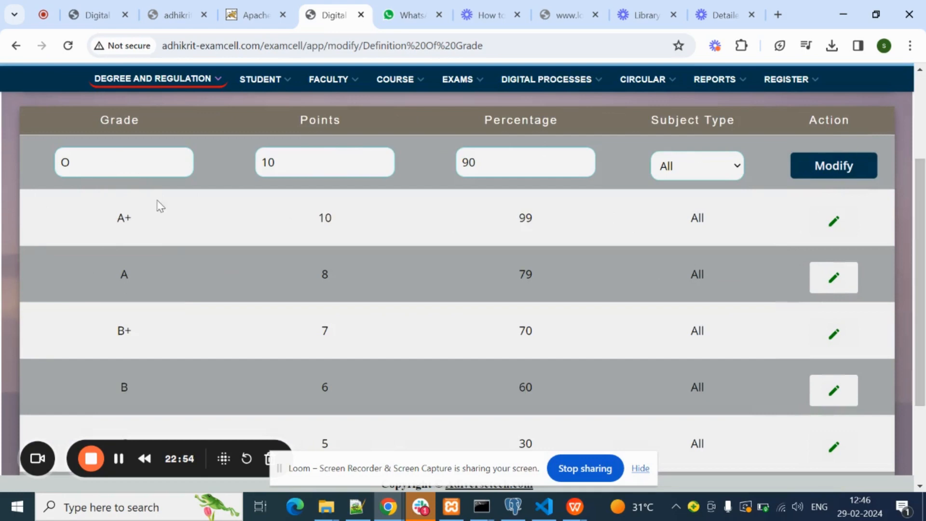
pyautogui.click(832, 222)
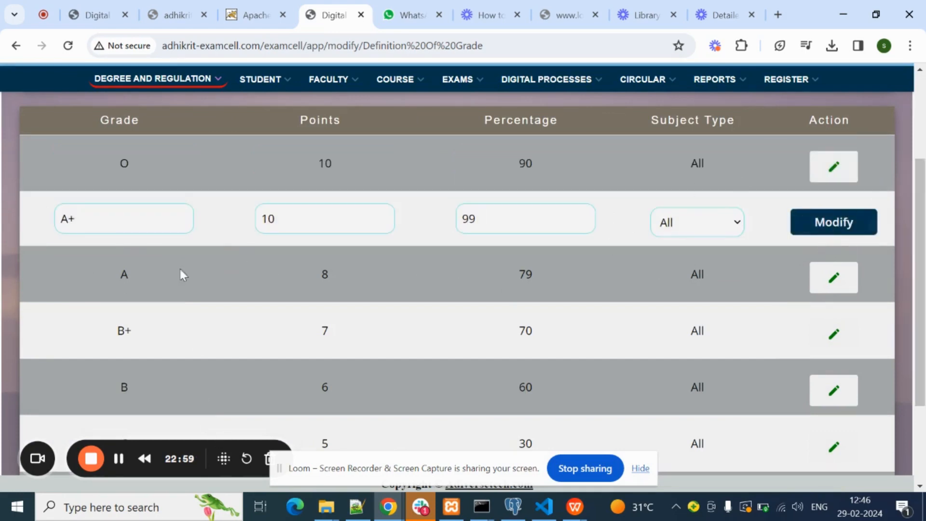
pyautogui.scroll(5, 181, 274)
pyautogui.scroll(-6, 331, 294)
pyautogui.scroll(6, 332, 295)
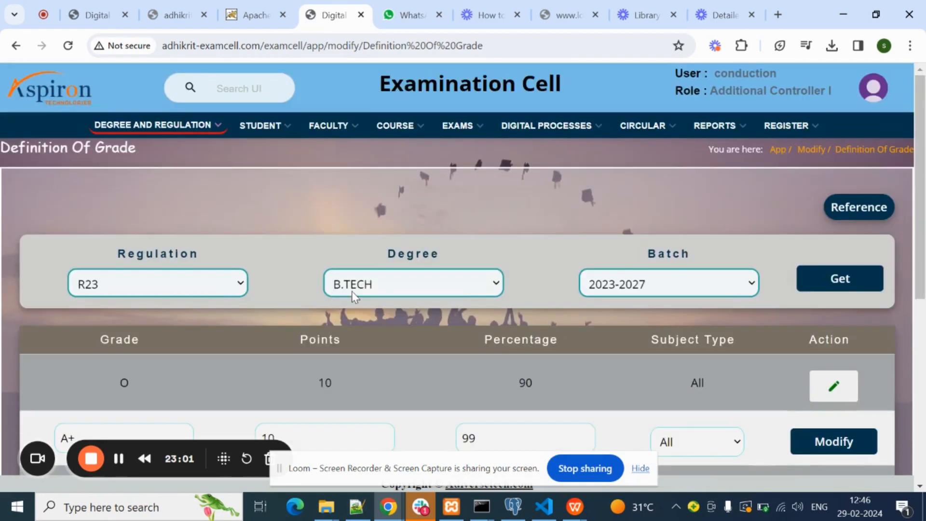
# Step: Open the General Maintainance page and look over its list of key and value names
pyautogui.click(140, 126)
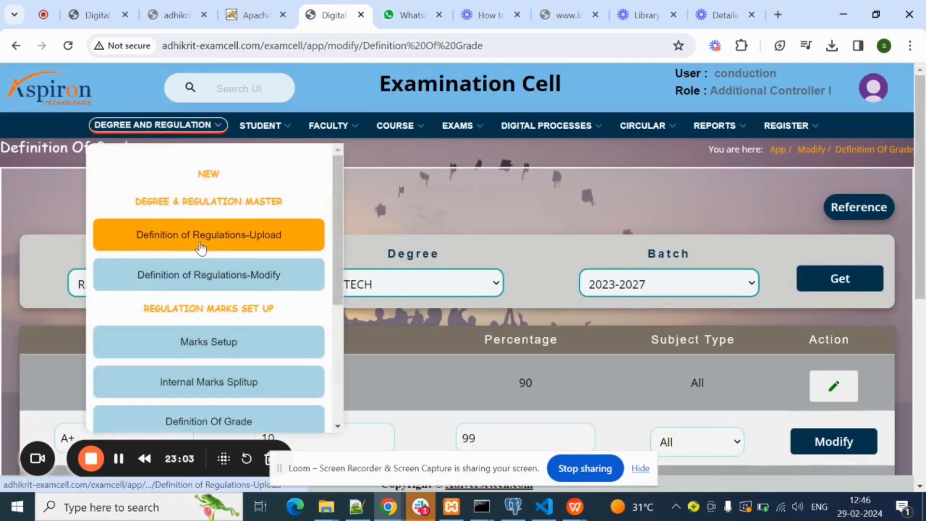
pyautogui.scroll(-3, 203, 255)
pyautogui.scroll(-3, 203, 257)
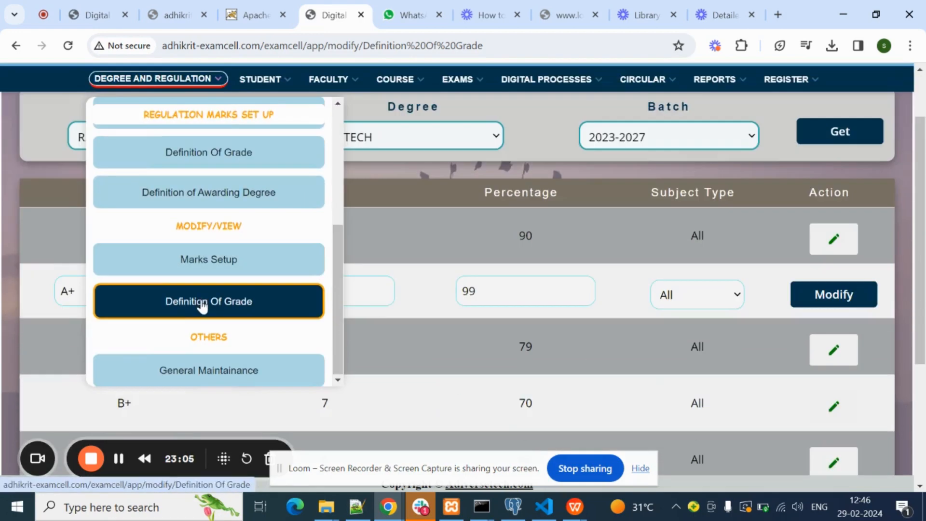
pyautogui.click(200, 367)
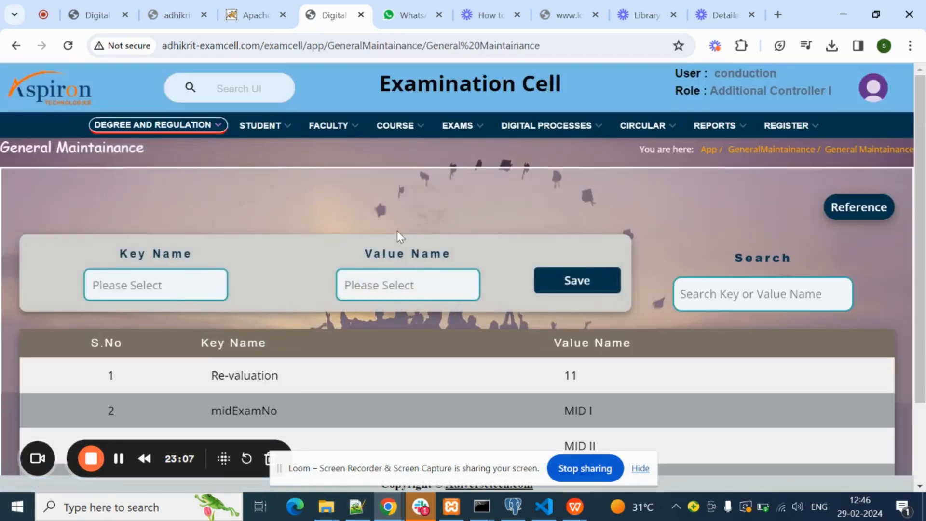
pyautogui.scroll(-3, 381, 227)
pyautogui.scroll(1, 398, 250)
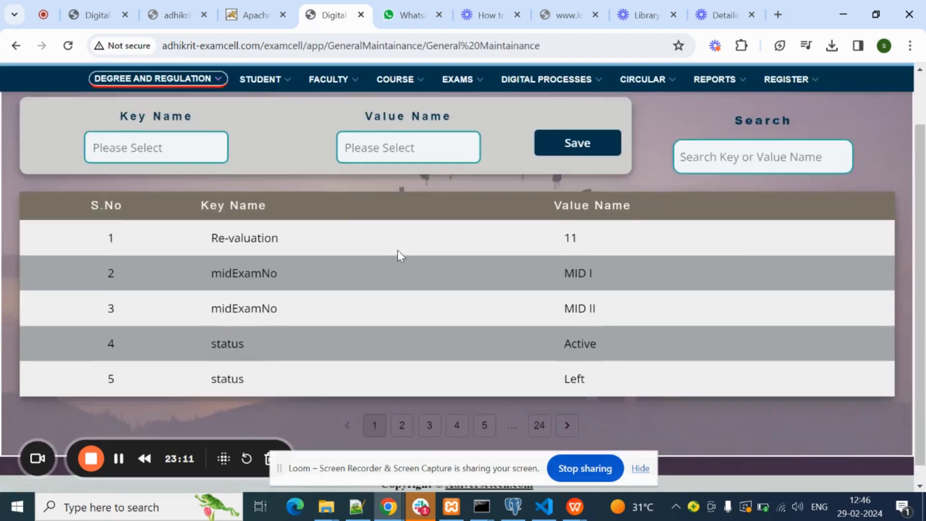
pyautogui.scroll(2, 398, 255)
pyautogui.scroll(-2, 399, 260)
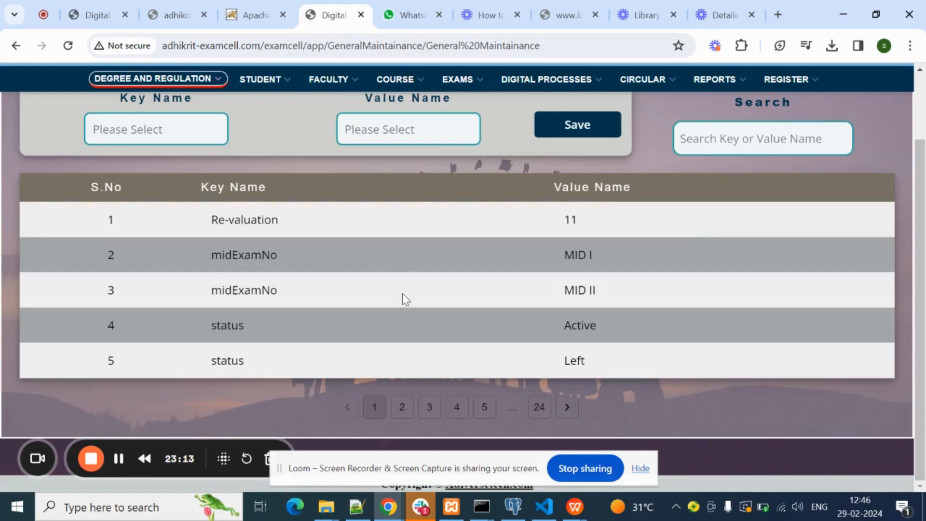
# Step: Create a general maintenance record with key name Re-valuation and value name 1, and save it
pyautogui.scroll(3, 360, 207)
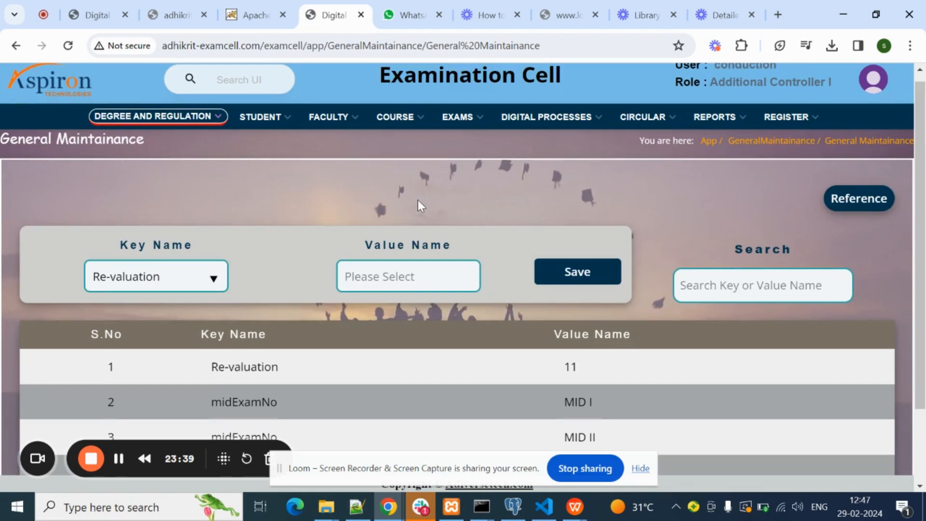
pyautogui.click(418, 275)
pyautogui.scroll(-5, 530, 337)
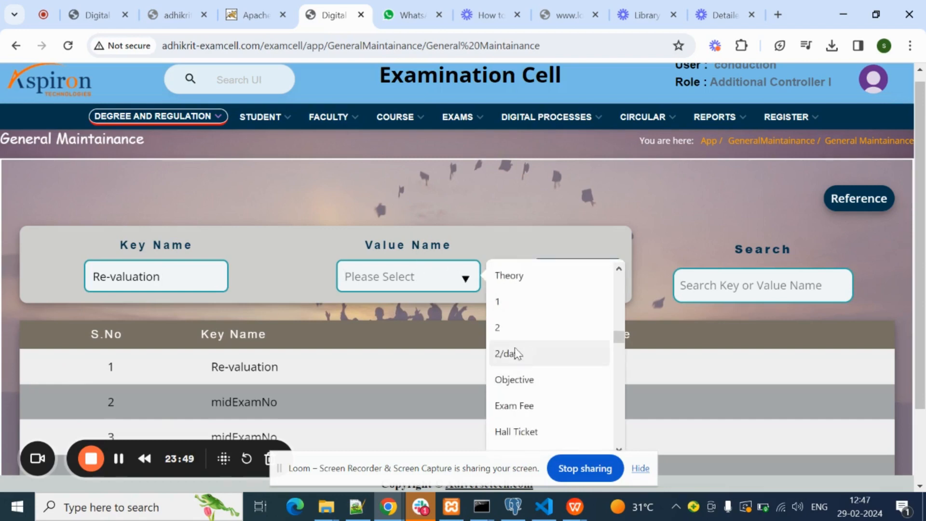
pyautogui.click(504, 300)
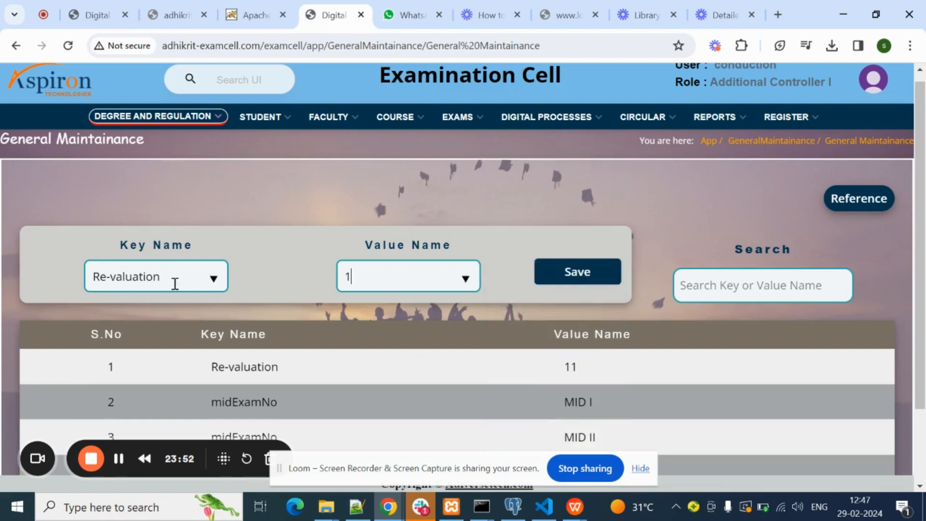
pyautogui.click(598, 279)
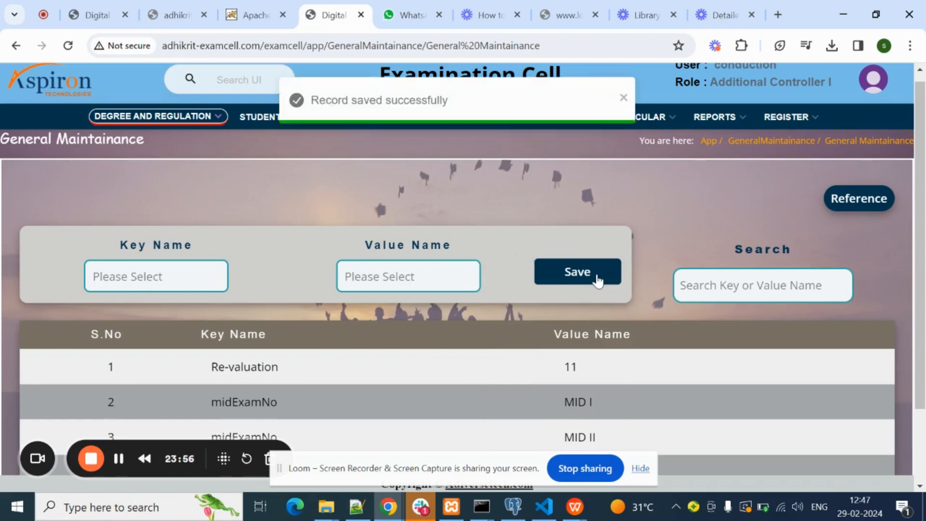
# Step: Browse the general maintenance records and search them for RE-VA
pyautogui.scroll(-3, 586, 284)
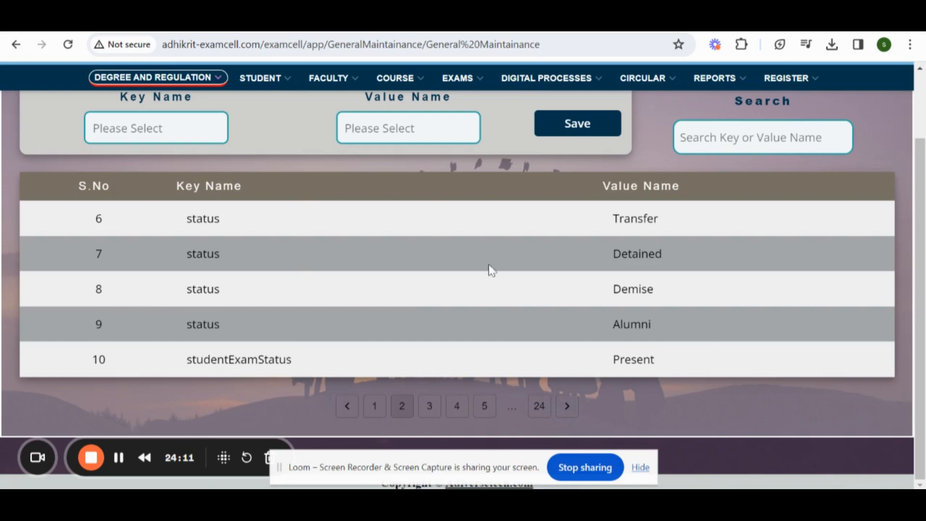
pyautogui.scroll(3, 332, 314)
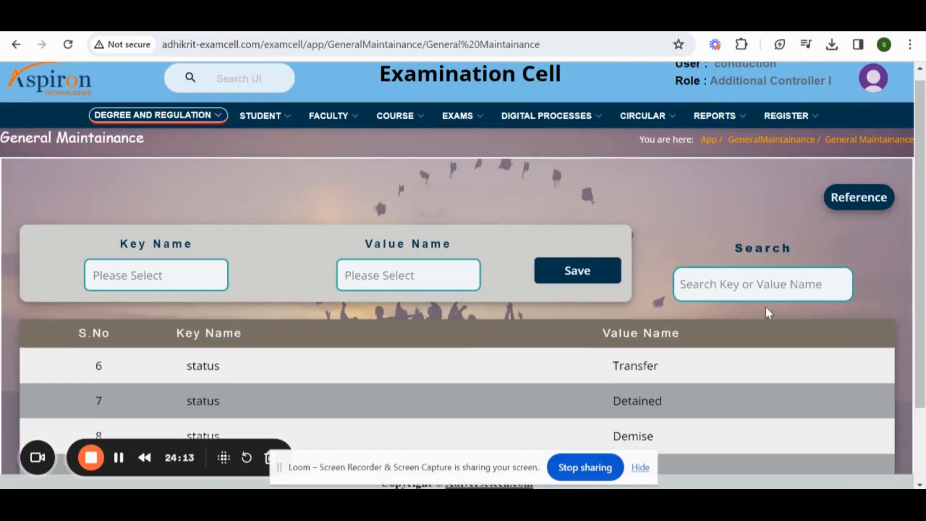
pyautogui.click(787, 287)
pyautogui.write('RE')
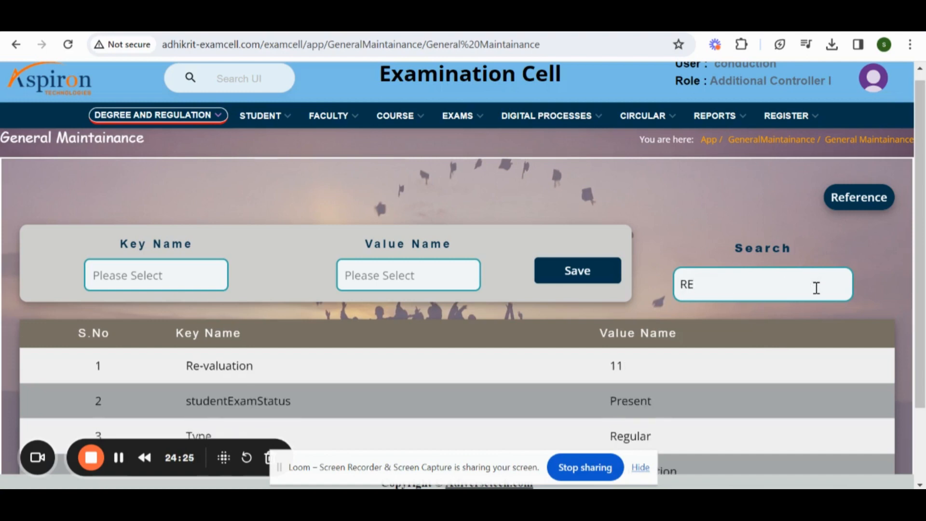
pyautogui.write('-VA')
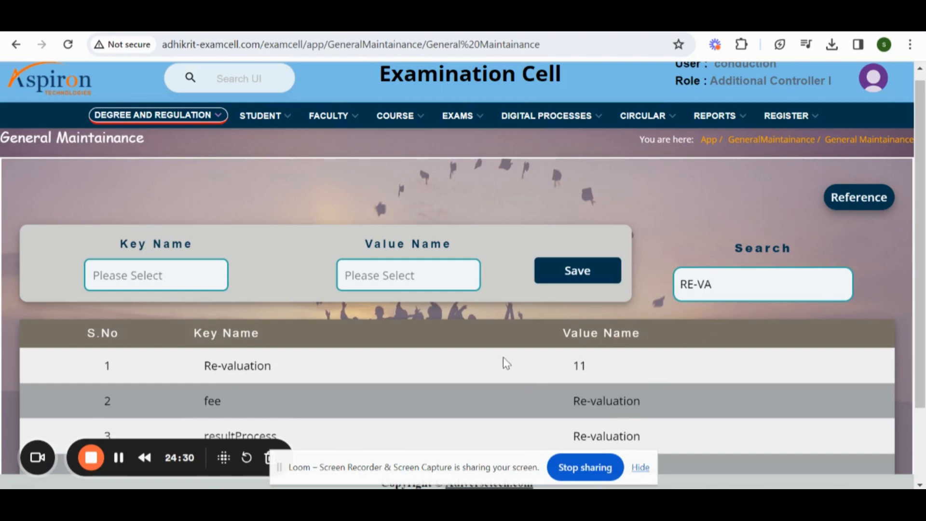
# Step: Review the general maintenance records matching RE-VA and browse the list of Degree and Regulation pages
pyautogui.scroll(-3, 503, 357)
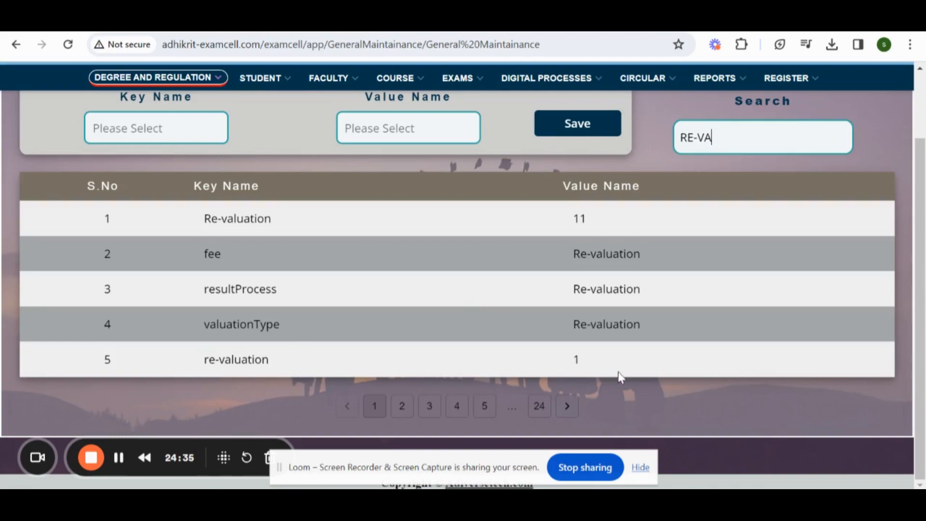
pyautogui.scroll(3, 440, 188)
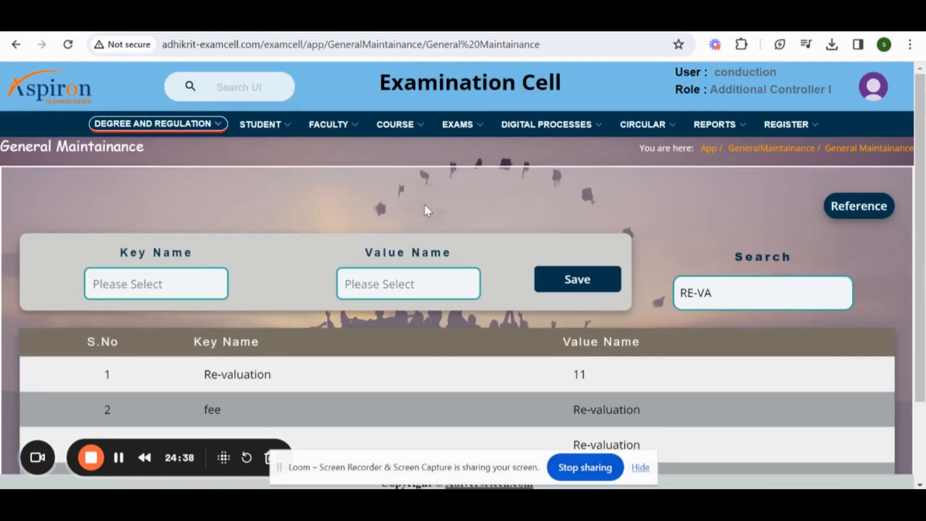
pyautogui.scroll(-3, 438, 216)
pyautogui.scroll(3, 424, 211)
pyautogui.scroll(-3, 530, 231)
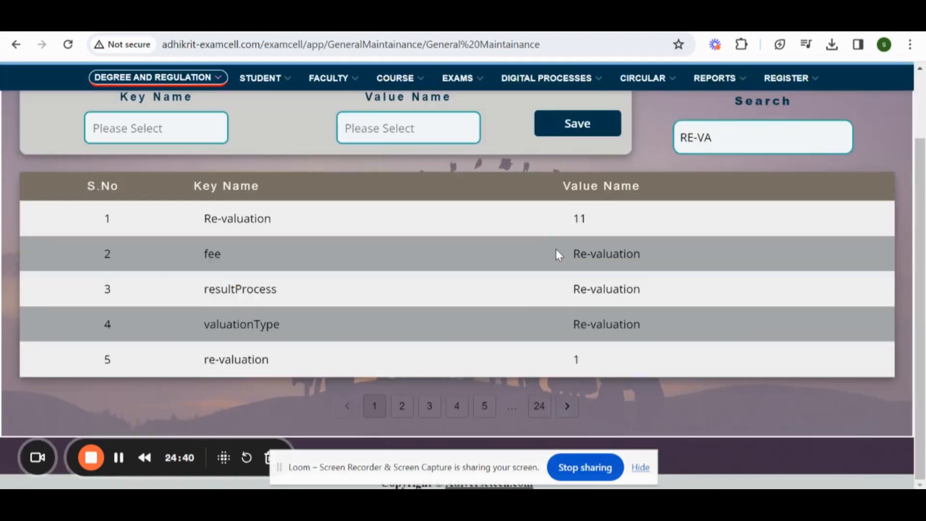
pyautogui.scroll(3, 543, 258)
pyautogui.click(193, 129)
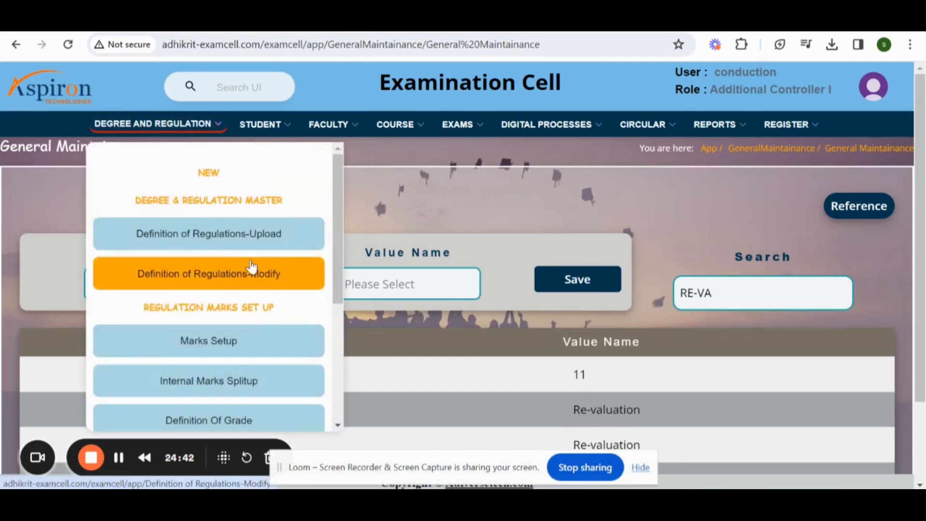
pyautogui.scroll(-5, 260, 265)
pyautogui.scroll(5, 265, 270)
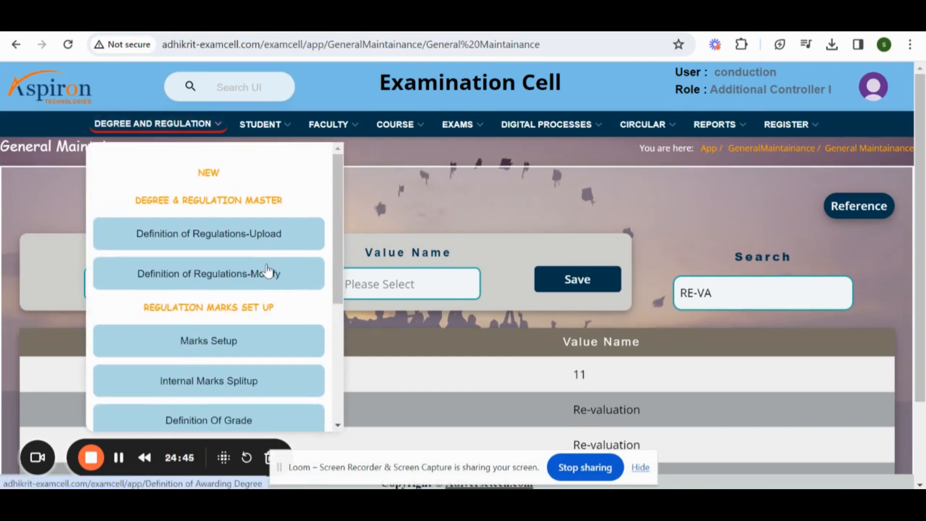
pyautogui.scroll(-5, 269, 280)
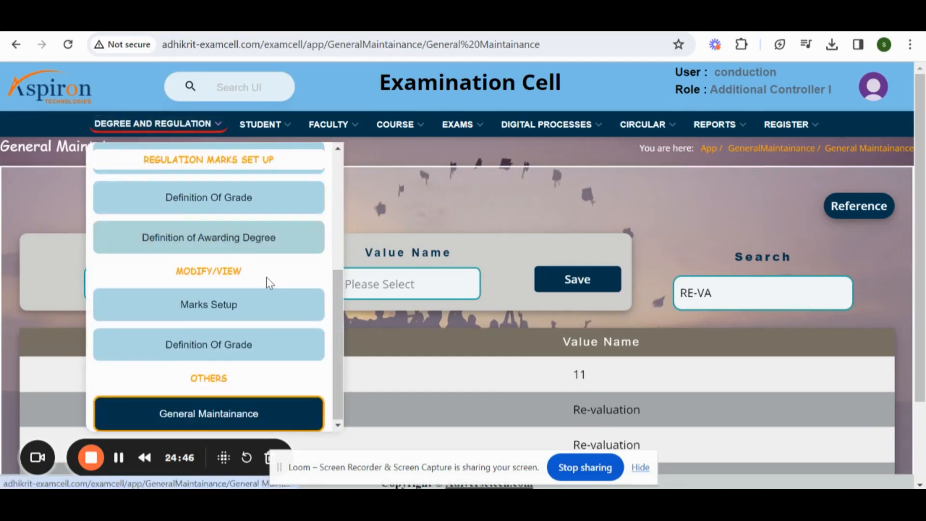
# Step: Open the Student Admission Upload page and look over its file upload area
pyautogui.click(268, 123)
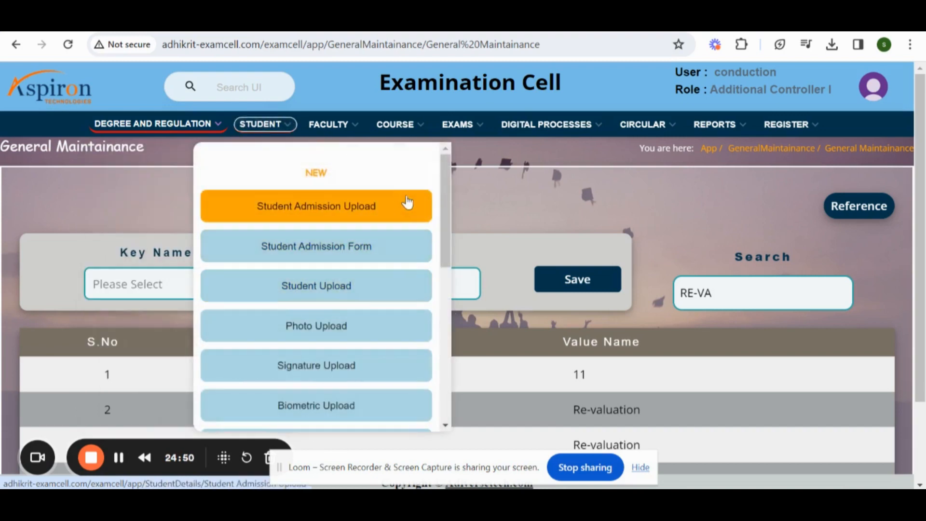
pyautogui.click(365, 209)
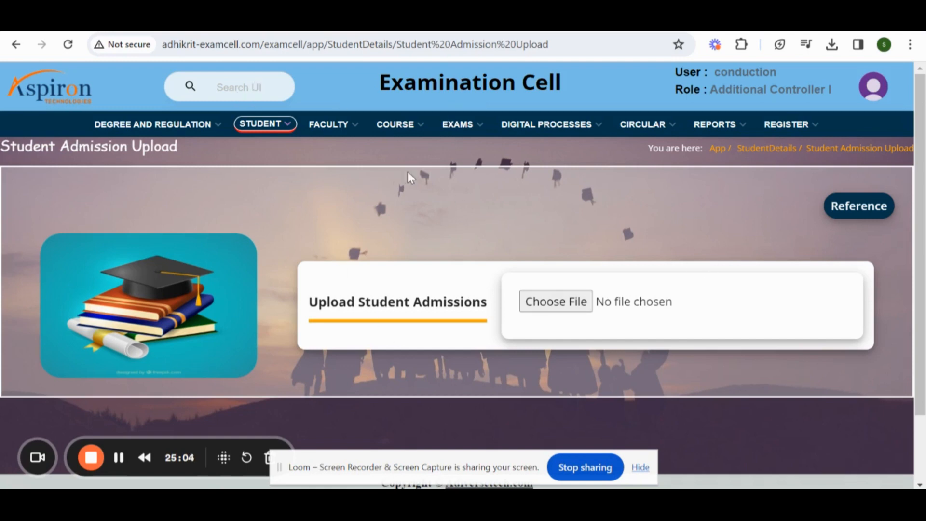
pyautogui.scroll(-3, 420, 176)
pyautogui.scroll(3, 427, 177)
pyautogui.scroll(-3, 250, 208)
pyautogui.scroll(3, 251, 208)
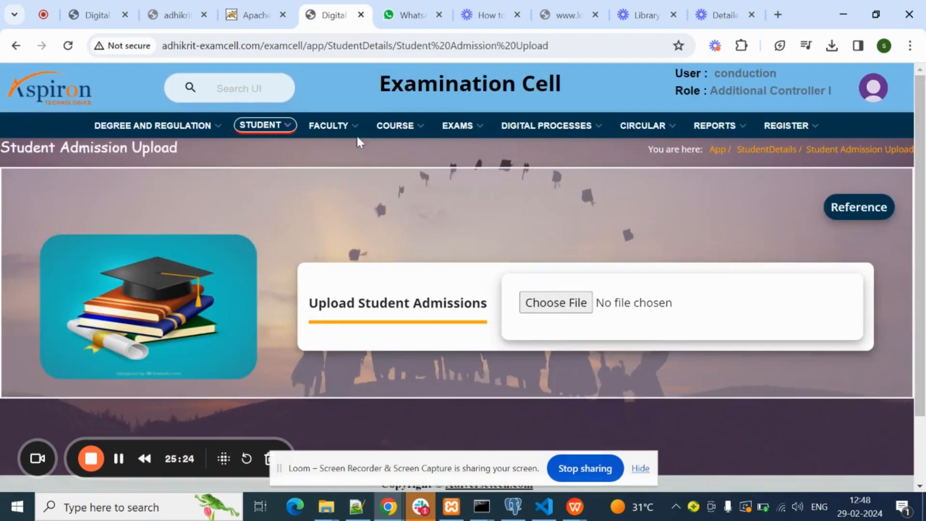
# Step: Select Degree and Program Template.xlsx from the Downloads folder as the student admissions file
pyautogui.click(576, 307)
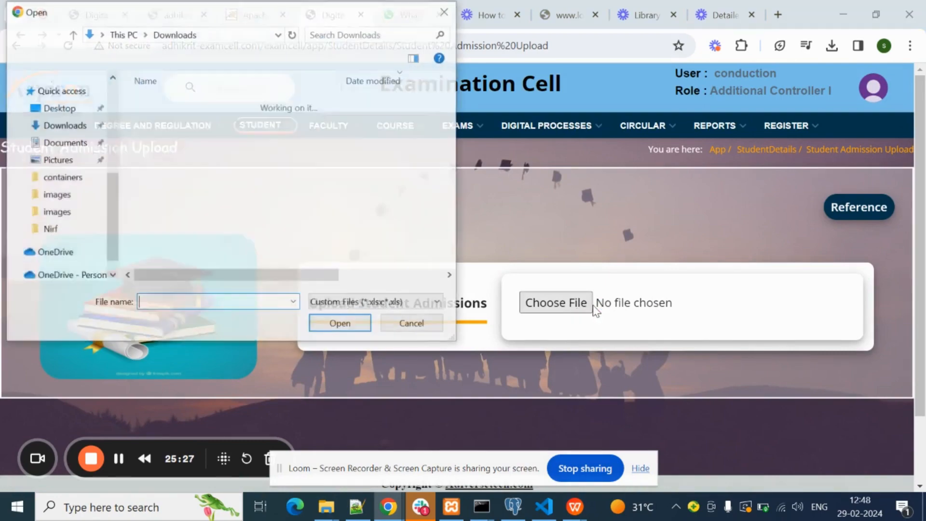
pyautogui.click(231, 152)
pyautogui.click(340, 327)
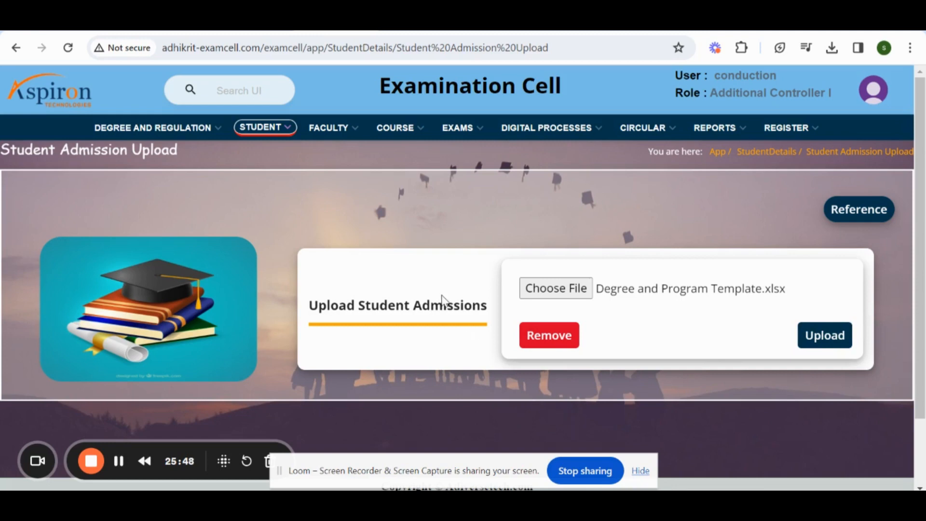
pyautogui.scroll(-3, 603, 217)
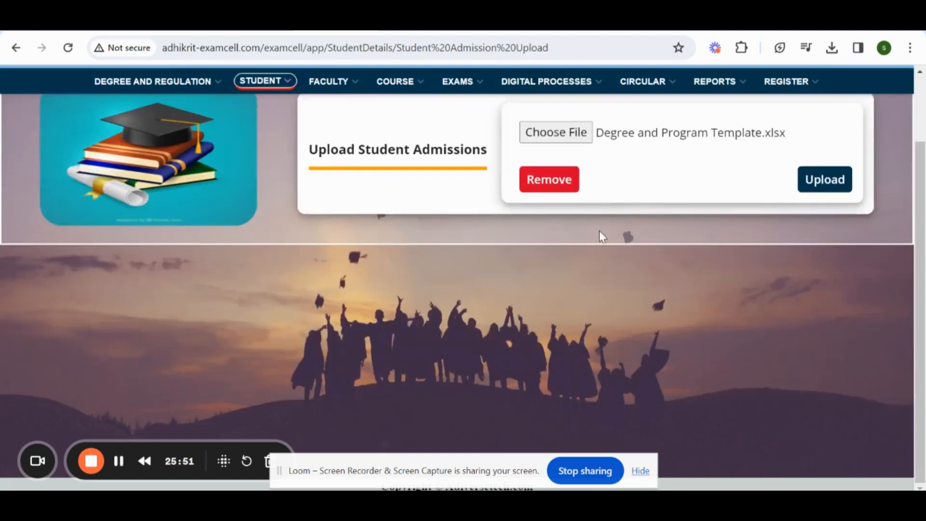
pyautogui.scroll(3, 530, 212)
# Step: Open the Student Admission Form page and look over its name, admission date, photo and personal detail fields
pyautogui.moveTo(270, 135)
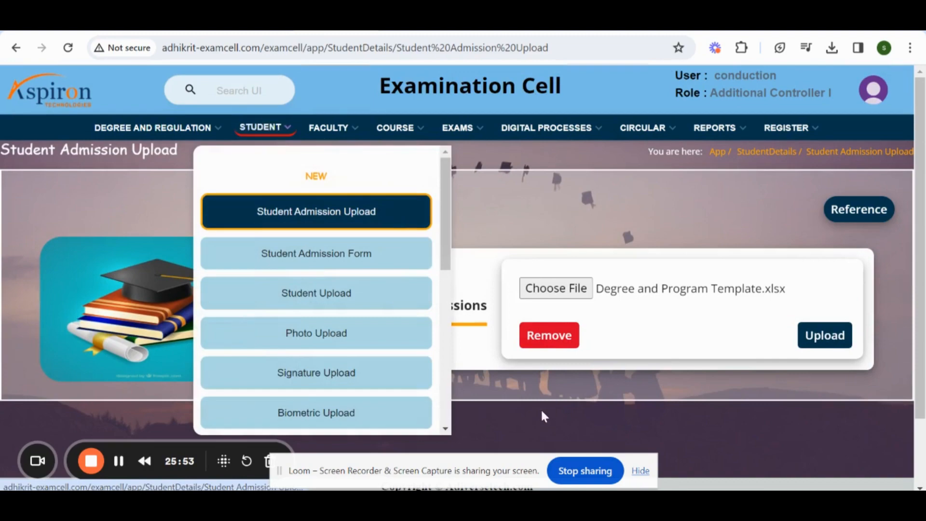
pyautogui.click(336, 265)
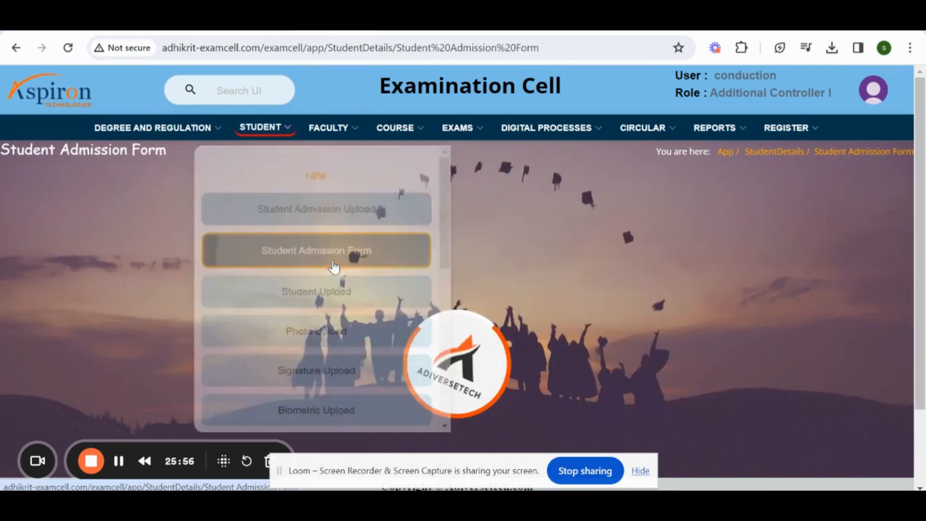
pyautogui.scroll(-15, 636, 197)
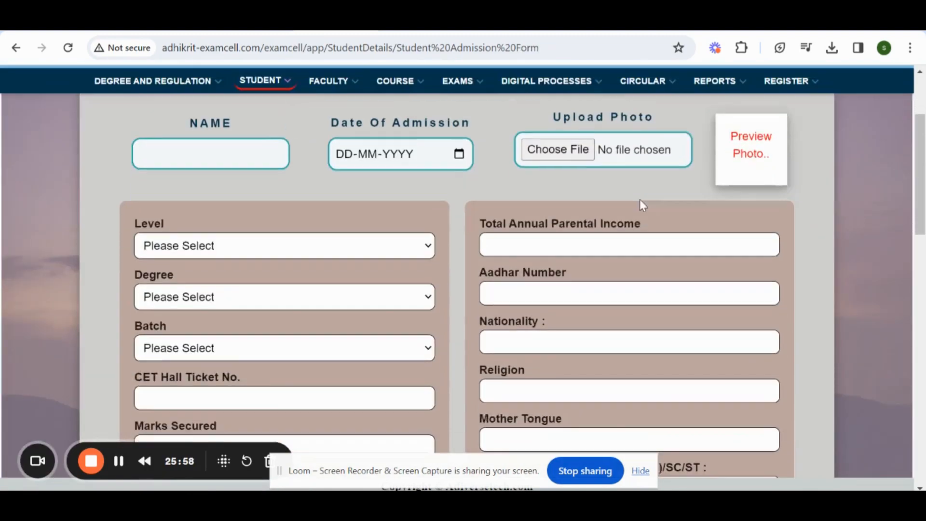
pyautogui.scroll(15, 642, 218)
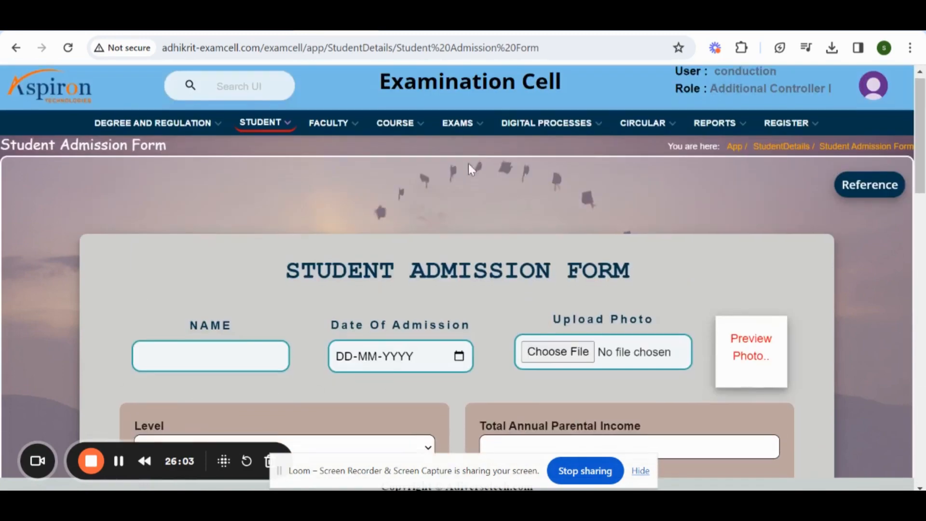
# Step: Set the admission form's Level to UG and Degree to B.TECH, and choose a batch
pyautogui.scroll(-3, 192, 256)
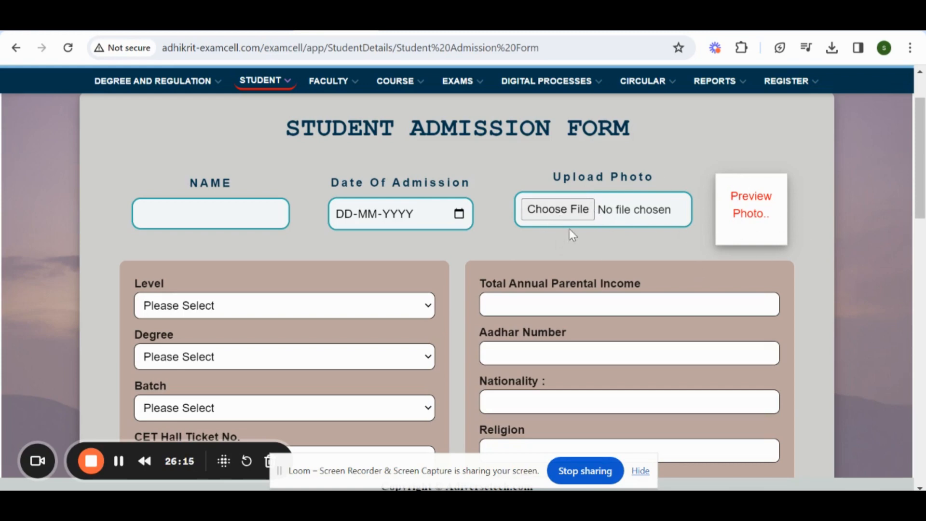
pyautogui.scroll(-3, 356, 241)
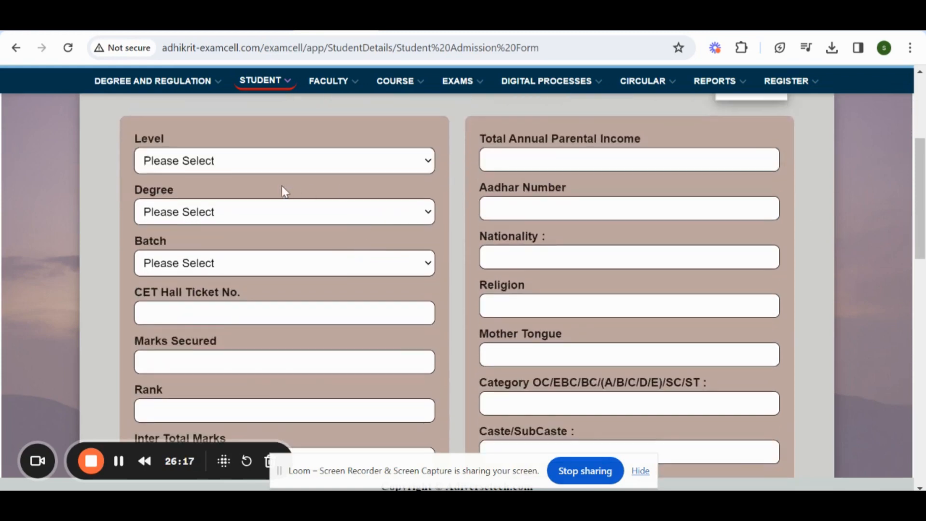
pyautogui.click(297, 164)
pyautogui.click(309, 203)
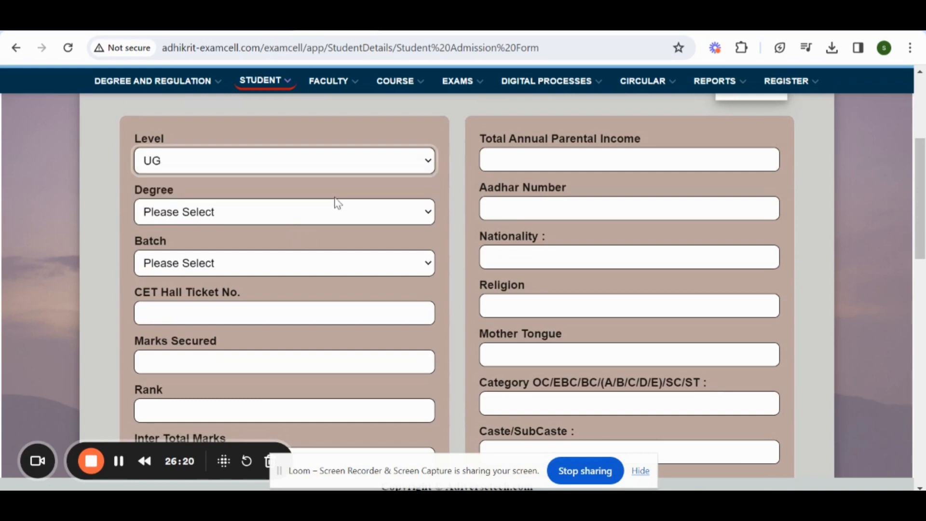
pyautogui.click(227, 215)
pyautogui.click(224, 248)
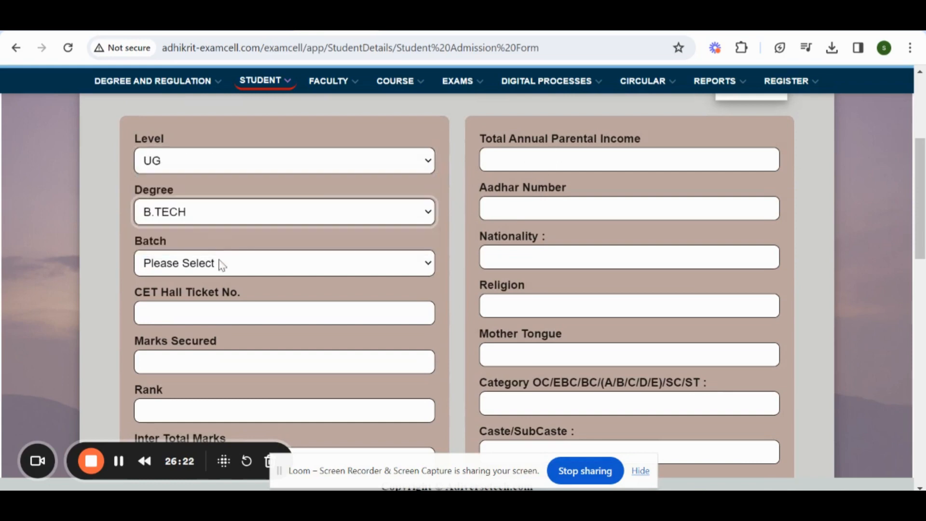
pyautogui.click(216, 265)
pyautogui.click(216, 297)
# Step: Look over the admission form's remaining fields, from rank and contact details to the permanent and present addresses
pyautogui.scroll(-10, 276, 240)
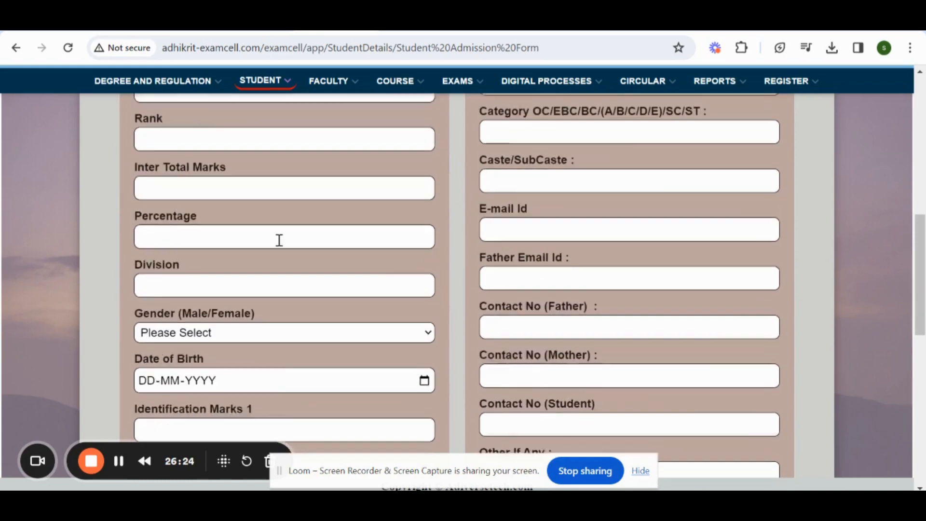
pyautogui.scroll(-3, 634, 287)
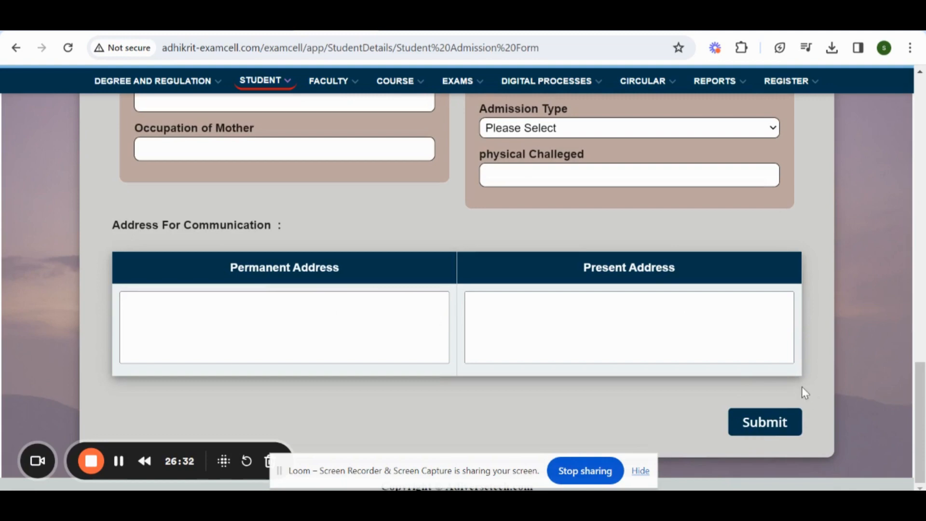
pyautogui.scroll(1, 464, 365)
pyautogui.scroll(15, 464, 359)
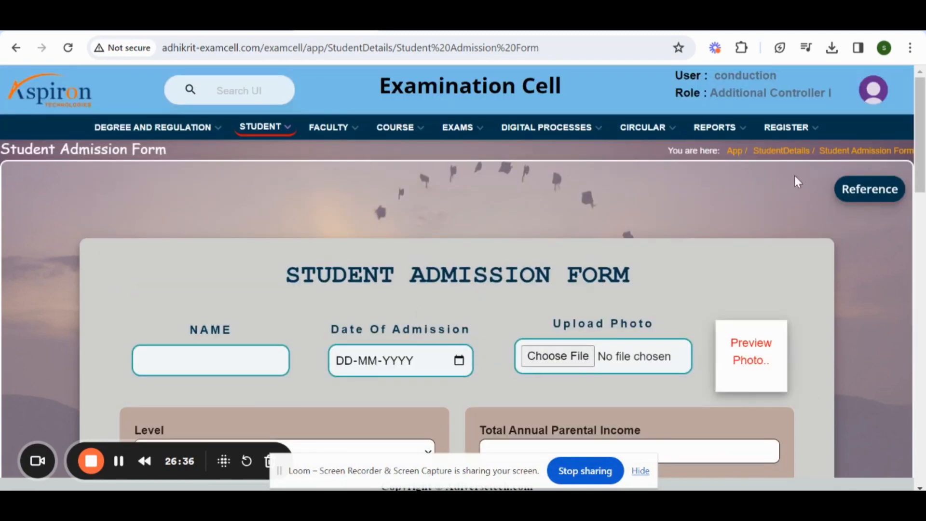
# Step: Open the Student Upload page and look over its regulation, level, degree and batch filters and student master upload area
pyautogui.click(263, 126)
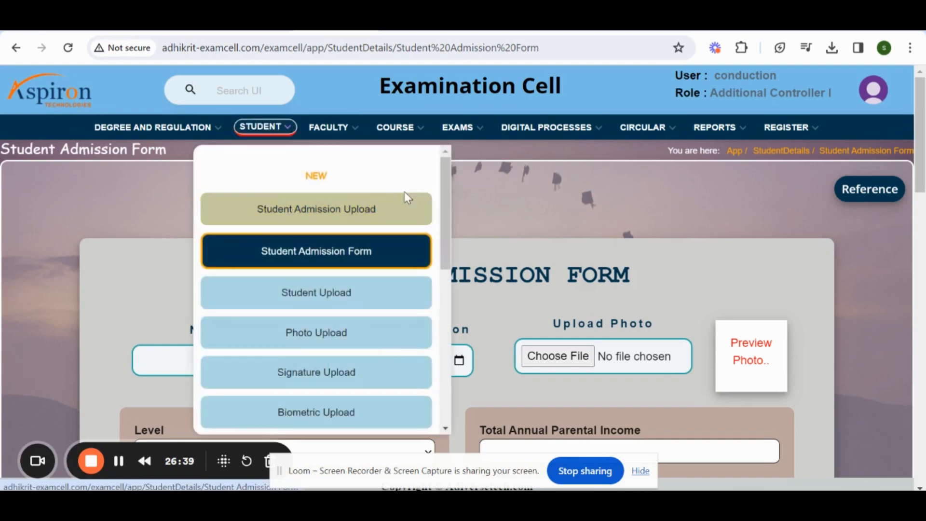
pyautogui.click(319, 299)
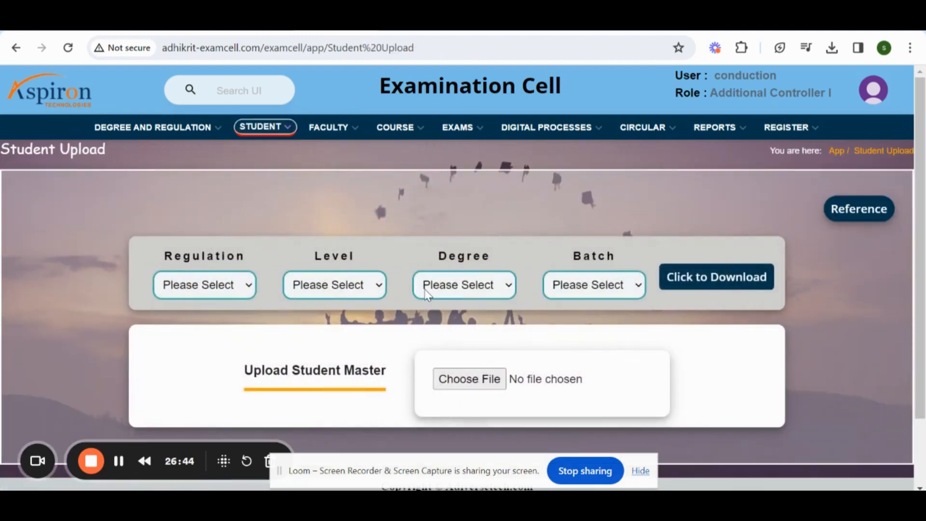
pyautogui.scroll(-3, 441, 200)
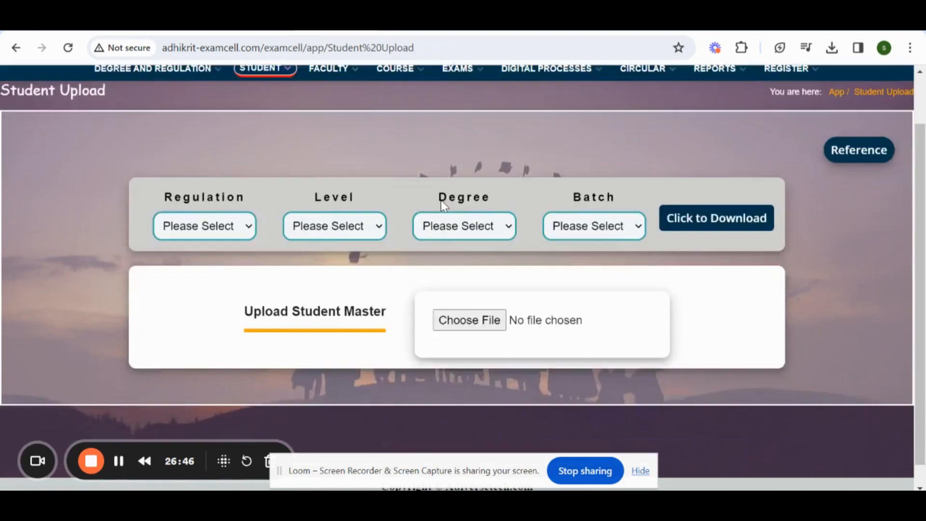
pyautogui.scroll(3, 441, 203)
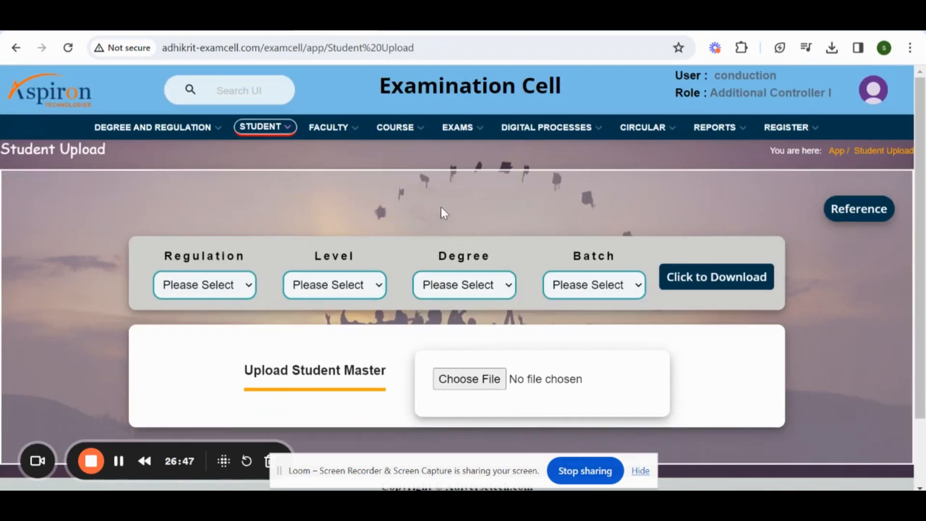
pyautogui.click(118, 461)
pyautogui.click(262, 126)
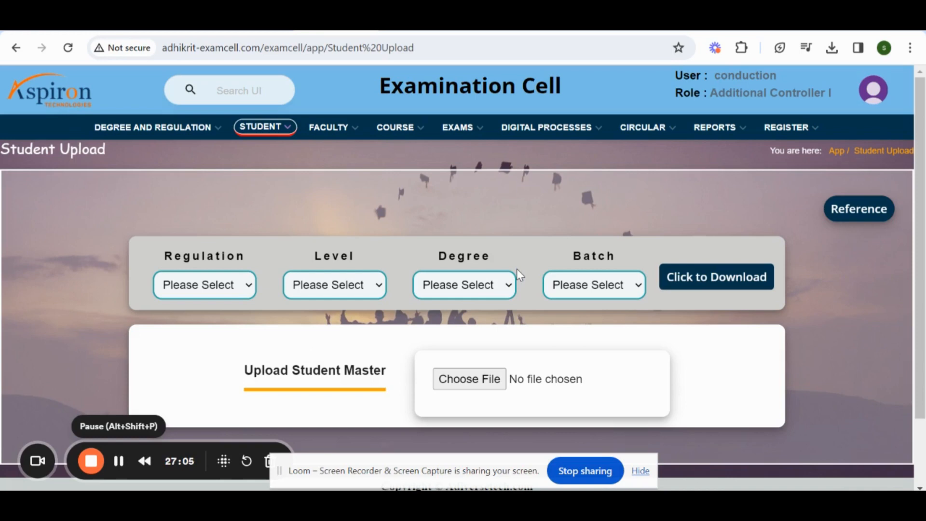
# Step: Download the student admission template, open it in WPS Office, and widen the Regultion column while reviewing its headers
pyautogui.click(743, 285)
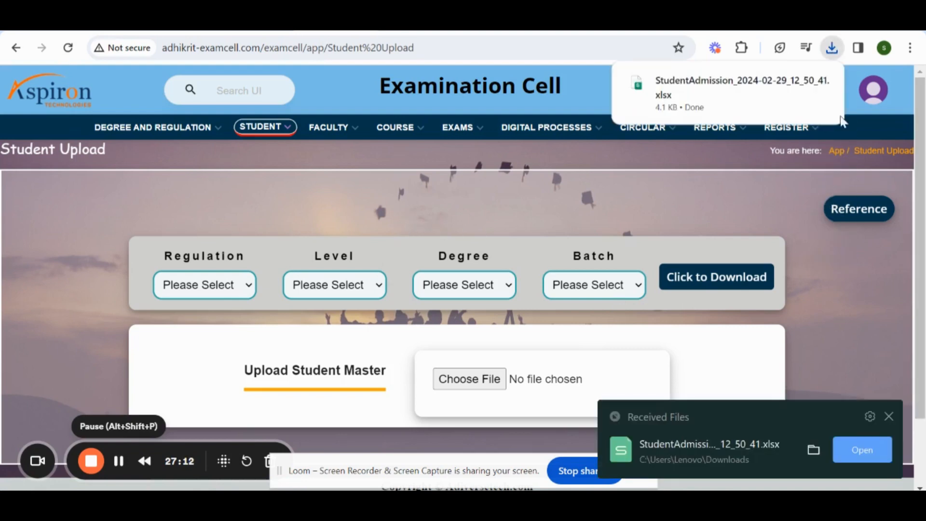
pyautogui.click(692, 95)
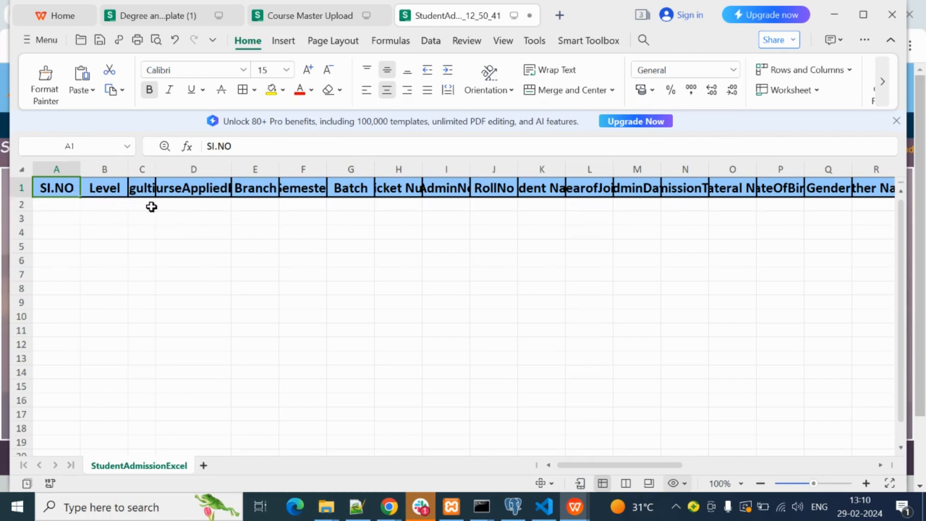
pyautogui.moveTo(154, 172); pyautogui.dragTo(185, 179)
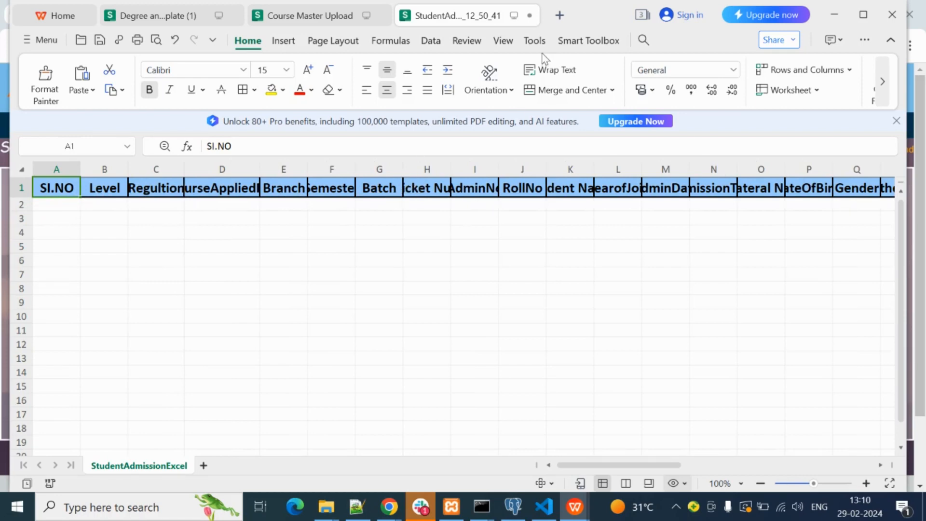
pyautogui.moveTo(627, 466); pyautogui.dragTo(747, 467)
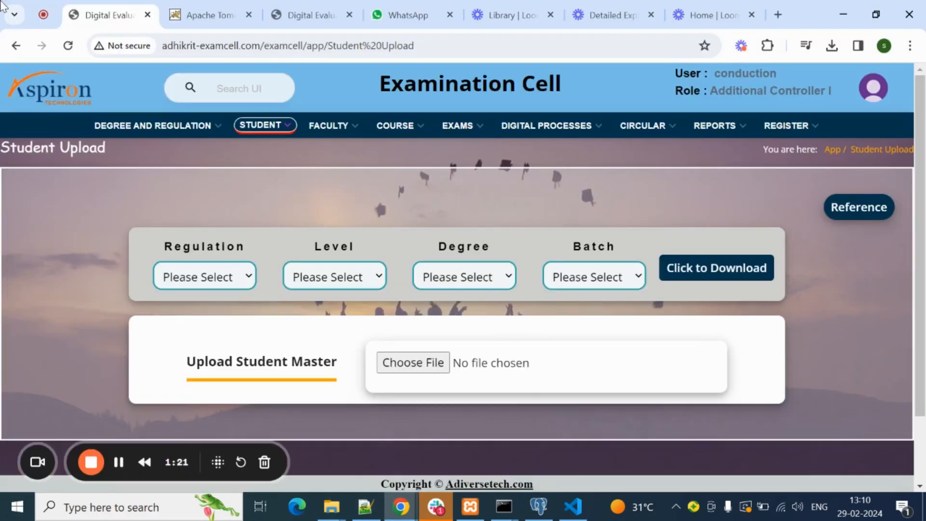
# Step: Select StudentAdmission_2024-02-29_12_50_41.xlsx from the Downloads folder as the student master file
pyautogui.click(432, 367)
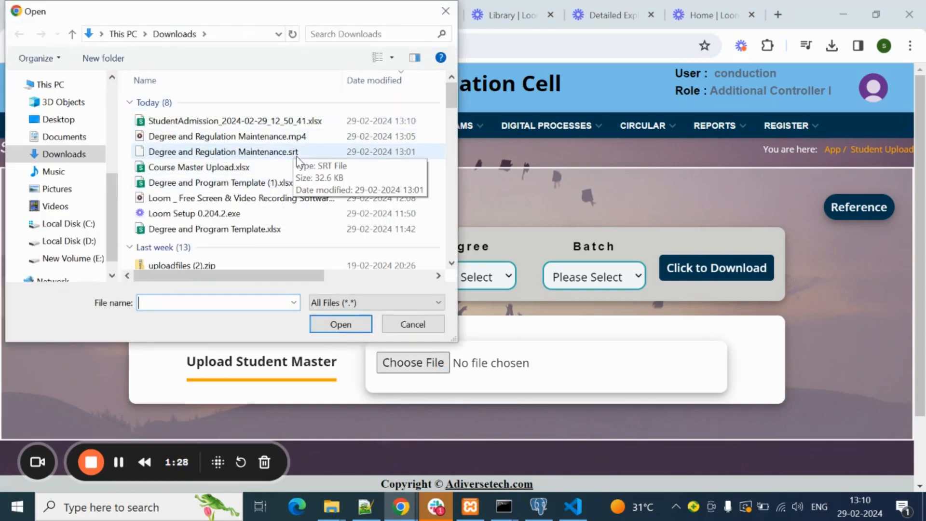
pyautogui.click(276, 120)
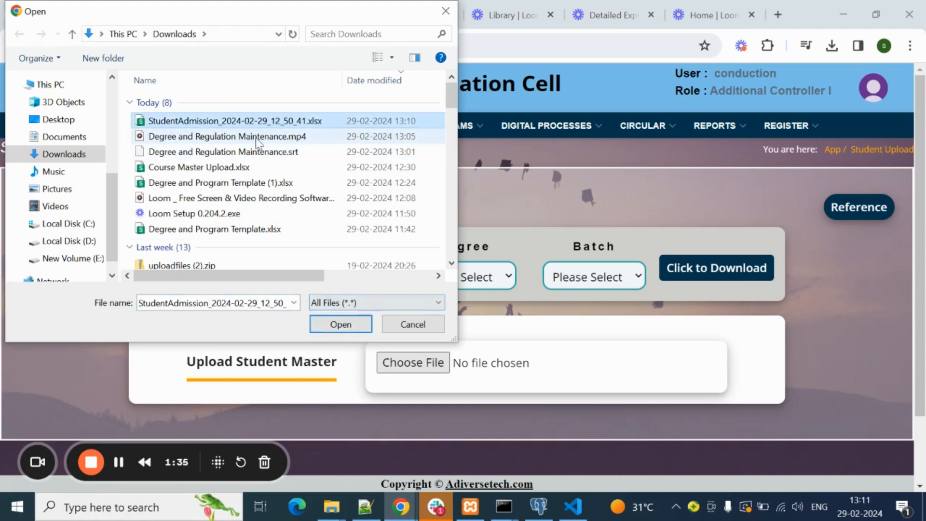
pyautogui.click(340, 324)
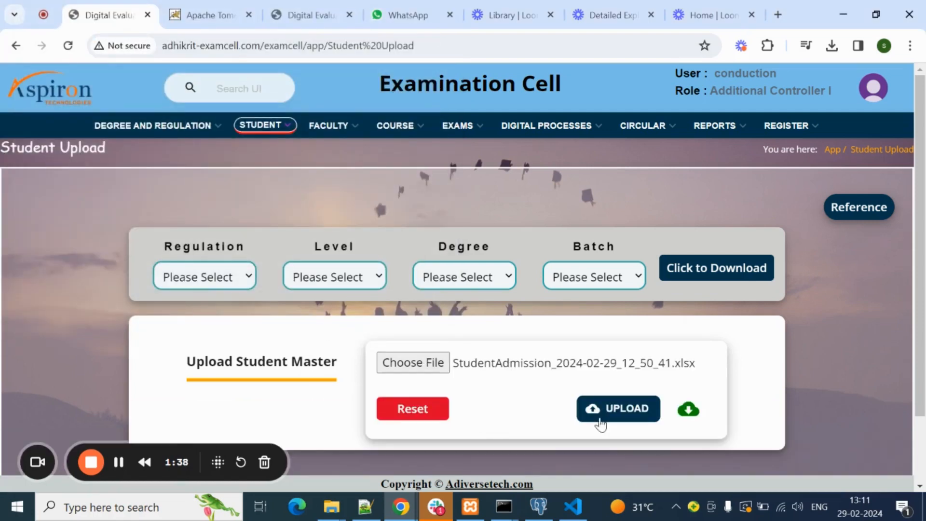
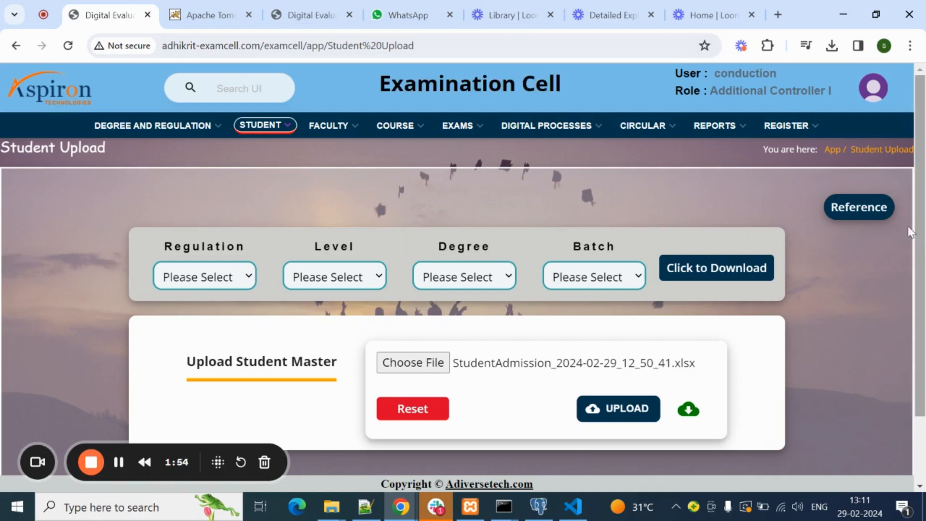
# Step: Read the reference note on the Student Upload page and close it
pyautogui.click(858, 209)
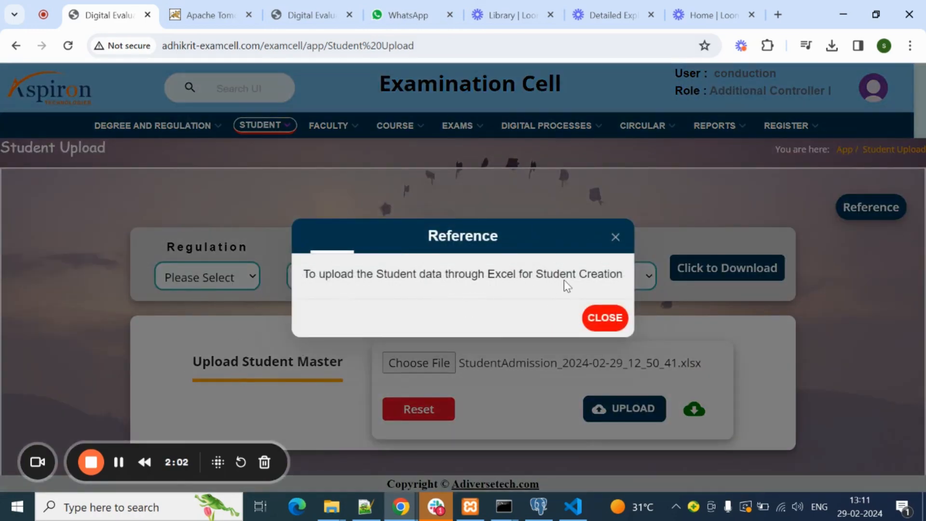
pyautogui.click(613, 241)
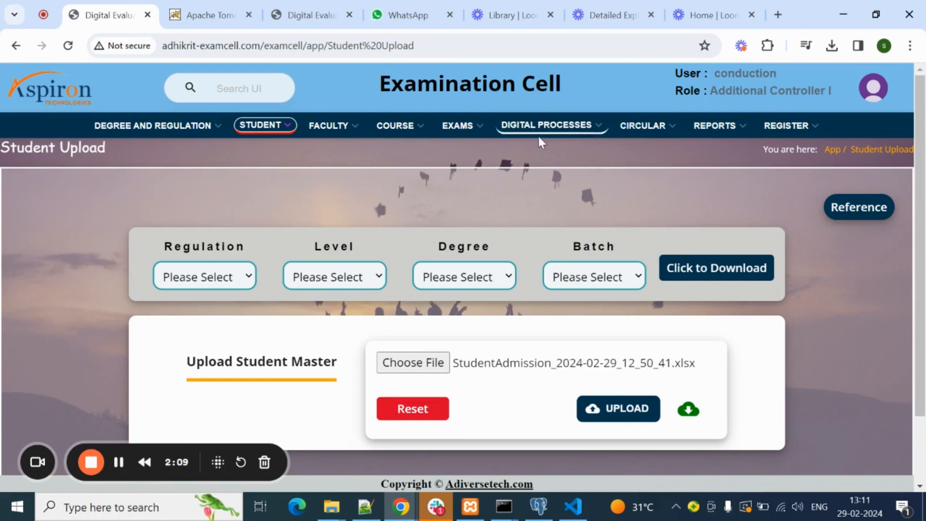
# Step: Open the Photo Upload page and choose degree B.TECH, batch 2023-2027 and the photo file 02.jpg
pyautogui.click(273, 127)
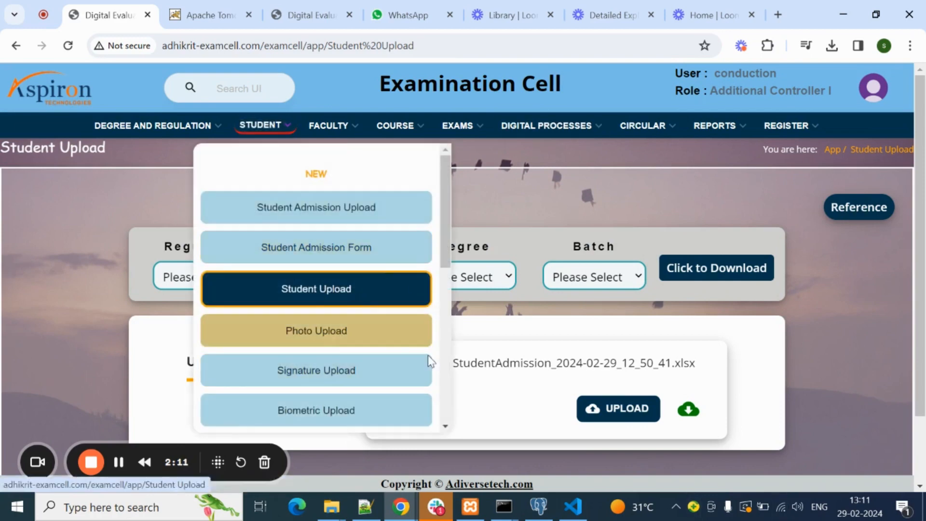
pyautogui.click(287, 327)
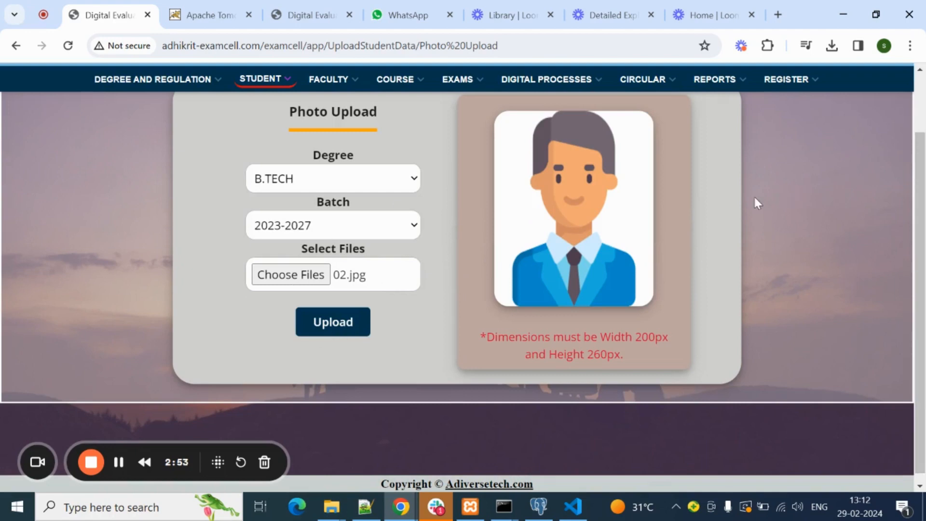
pyautogui.scroll(3, 755, 199)
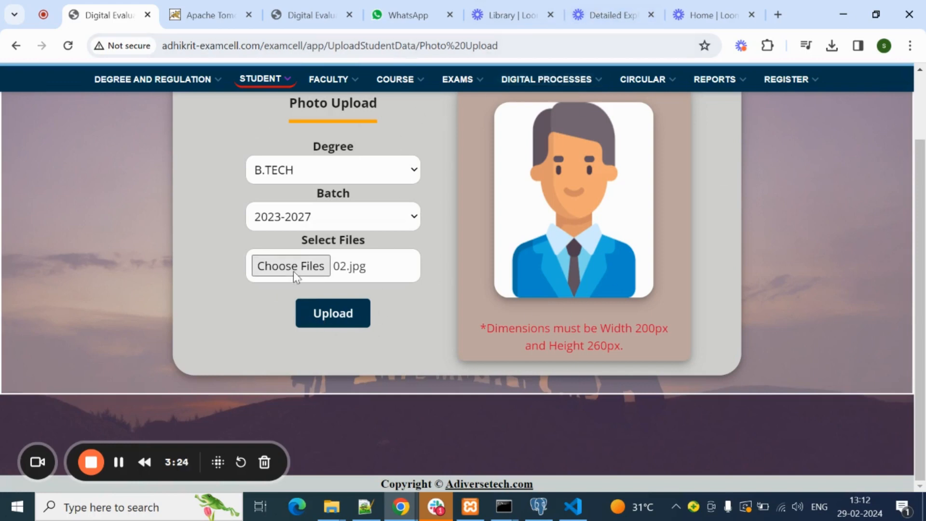
pyautogui.scroll(3, 429, 282)
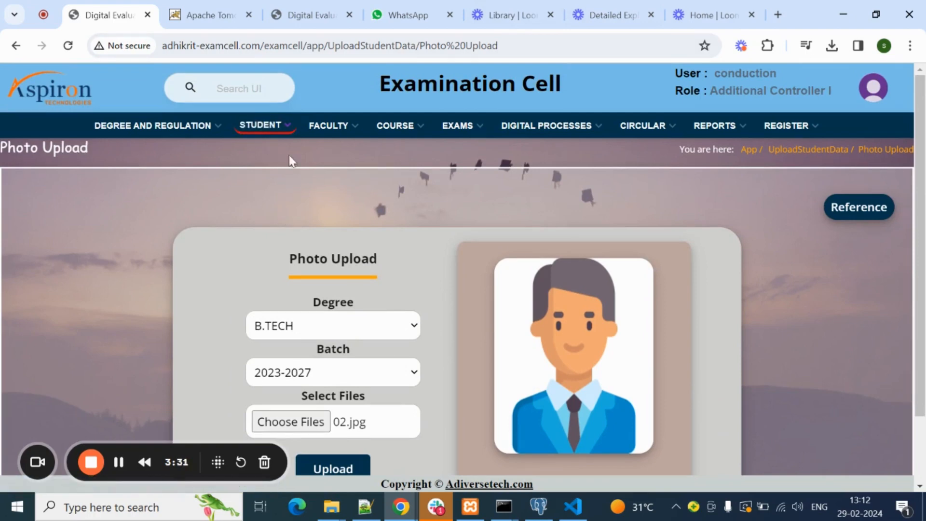
# Step: Open the Signature Upload page, look over its fields and image size requirement, and consult its reference note
pyautogui.click(279, 140)
pyautogui.scroll(-2, 383, 250)
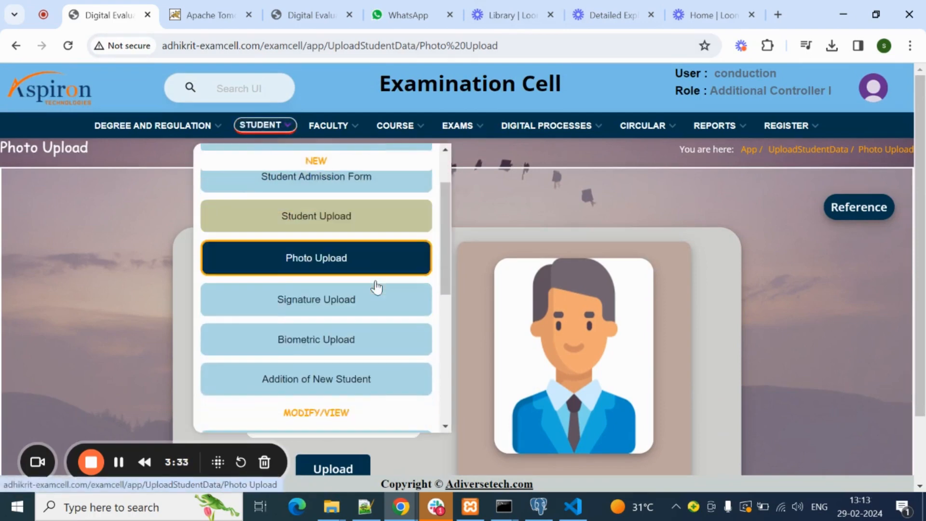
pyautogui.click(337, 305)
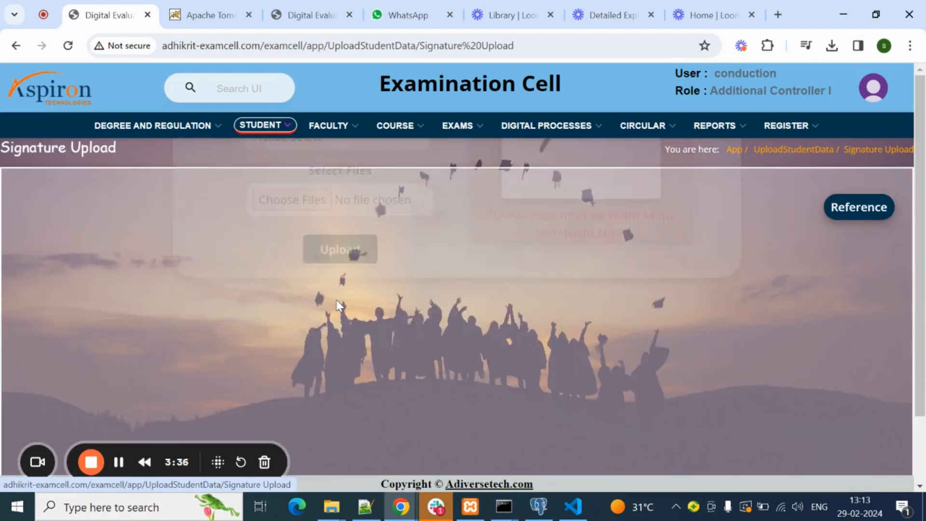
pyautogui.scroll(-3, 439, 320)
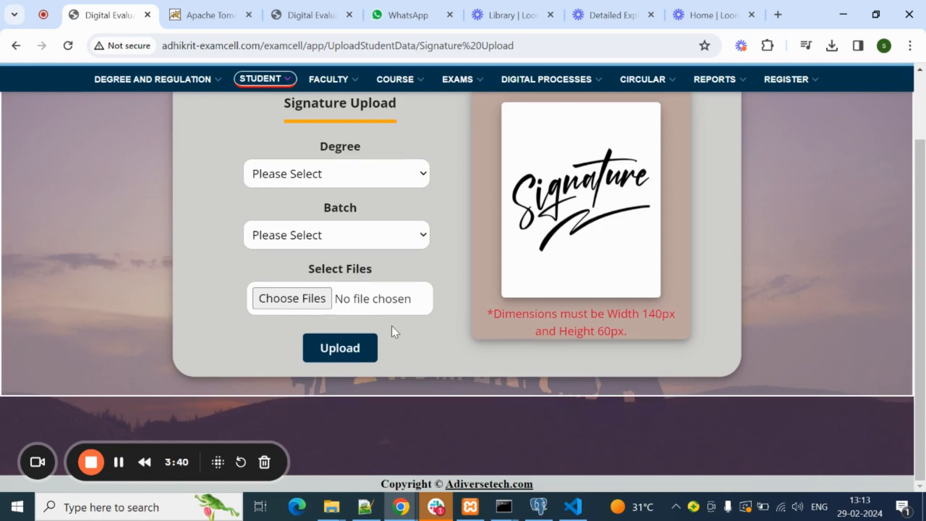
pyautogui.scroll(3, 550, 324)
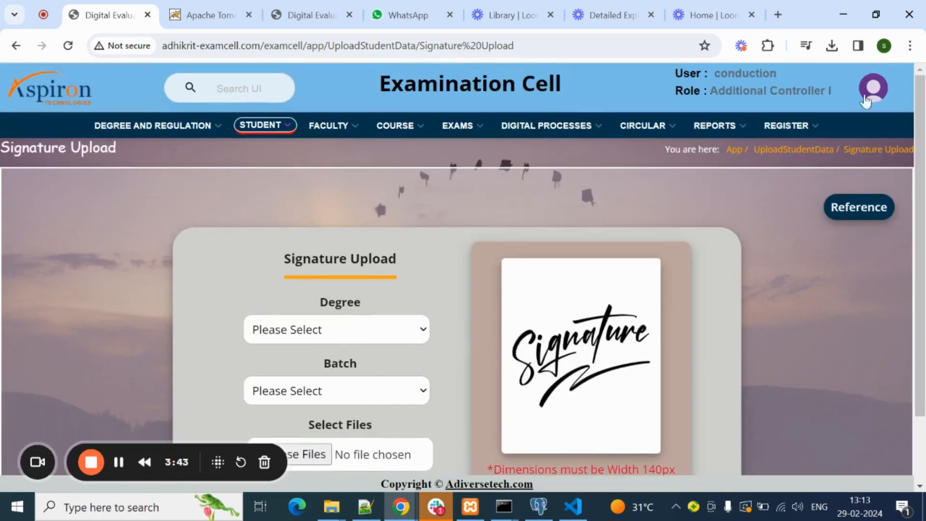
pyautogui.click(865, 208)
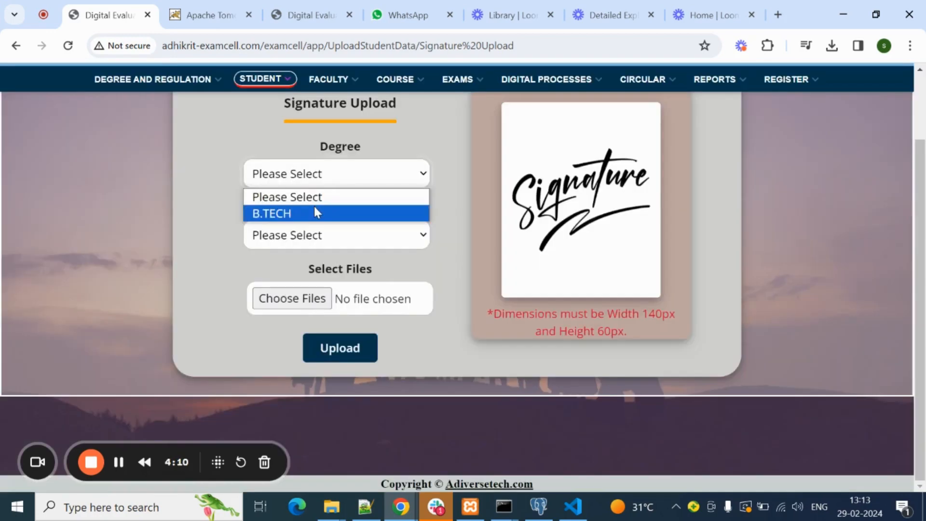
# Step: Set the signature upload's degree to B.TECH and its batch to 2023-2027
pyautogui.click(314, 209)
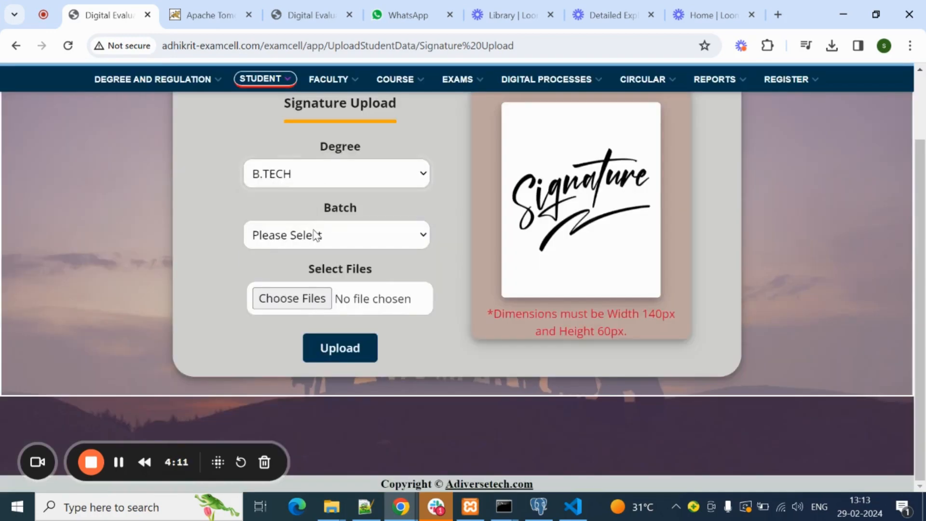
pyautogui.click(316, 235)
pyautogui.click(319, 273)
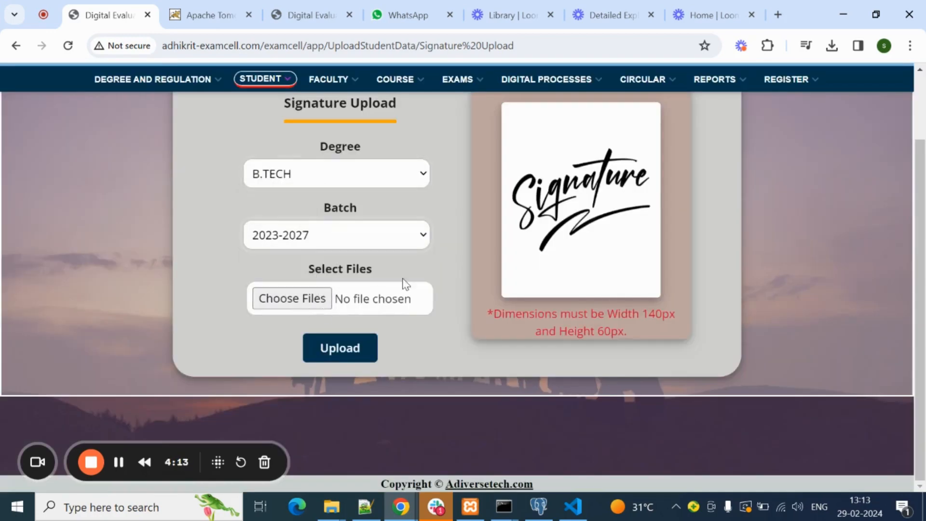
pyautogui.scroll(3, 262, 201)
pyautogui.scroll(-3, 264, 208)
pyautogui.scroll(3, 263, 207)
pyautogui.scroll(-3, 303, 230)
pyautogui.scroll(3, 379, 210)
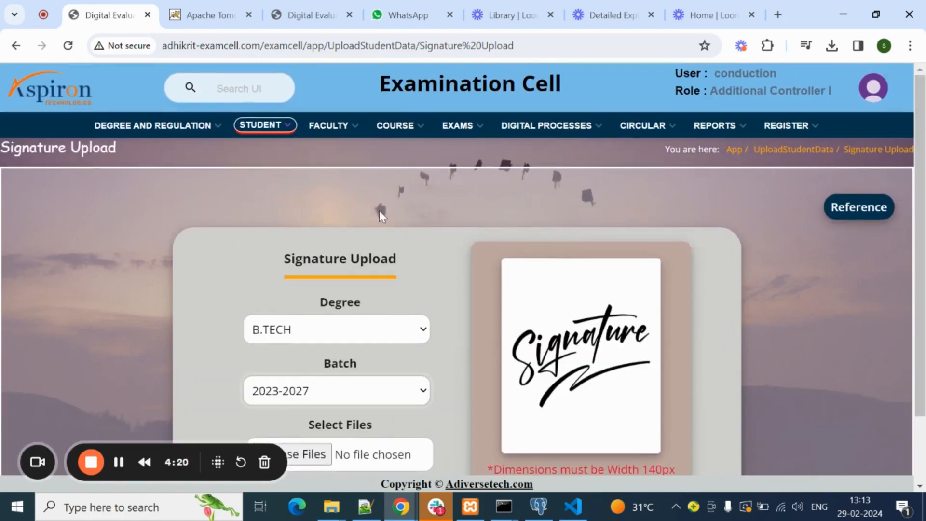
# Step: Open the Biometric Upload page and set the degree to B.TECH and the batch to 2023-2027
pyautogui.click(264, 128)
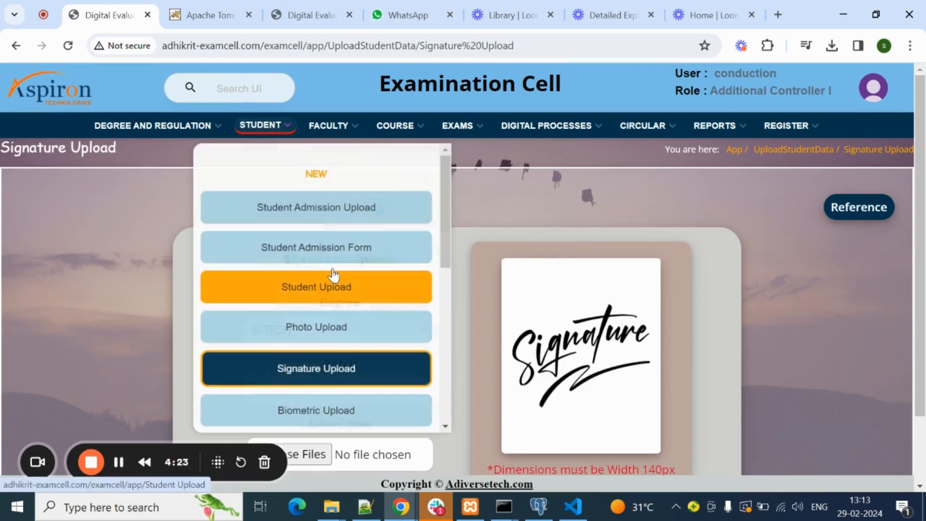
pyautogui.scroll(-3, 343, 278)
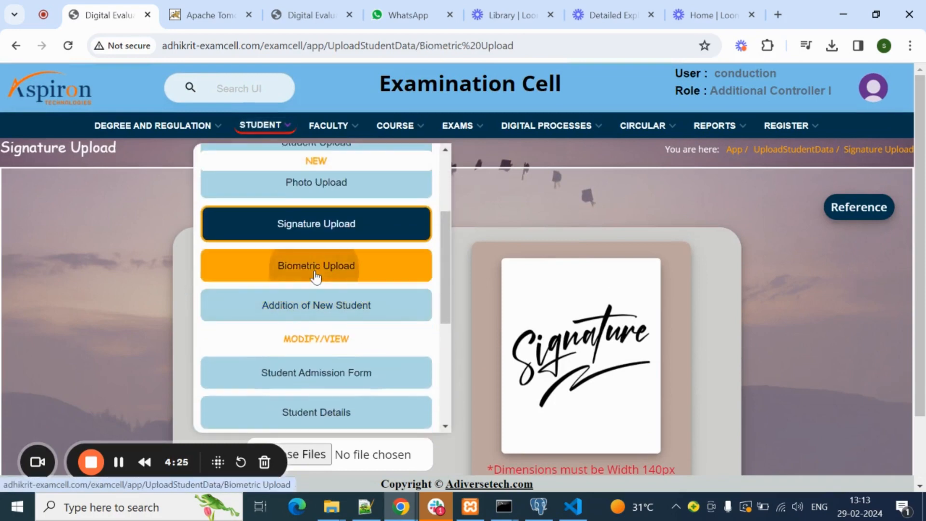
pyautogui.click(315, 272)
pyautogui.scroll(-3, 317, 274)
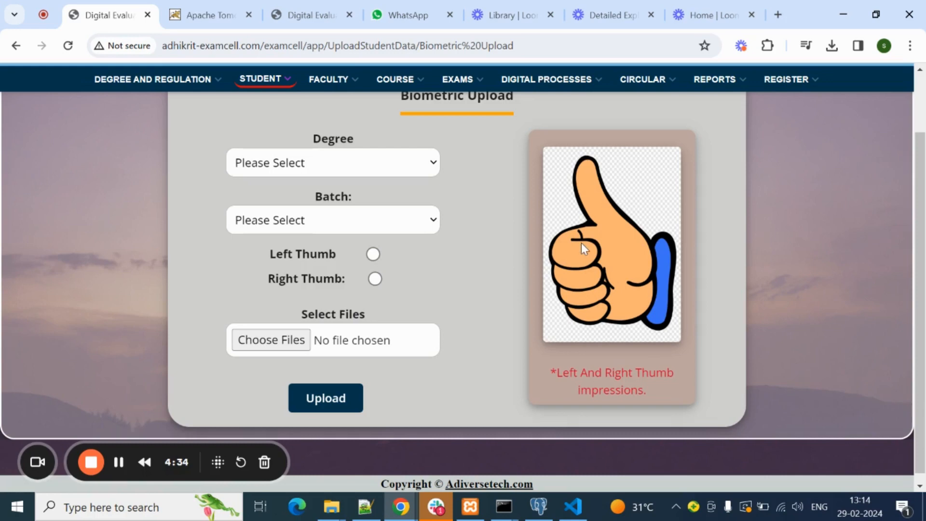
pyautogui.click(346, 163)
pyautogui.click(314, 203)
pyautogui.click(309, 220)
pyautogui.click(309, 260)
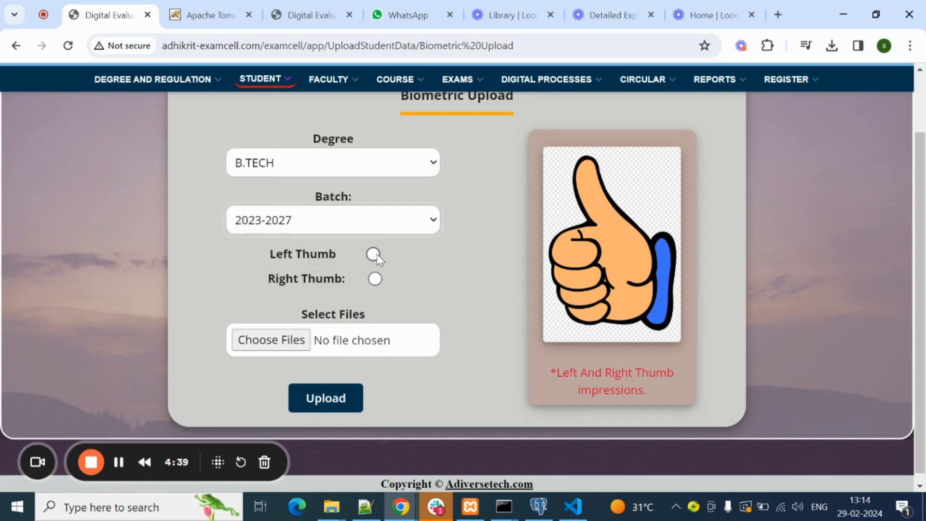
# Step: Select the left thumb and then the right thumb option, and open the file selection for the thumb impressions
pyautogui.click(372, 255)
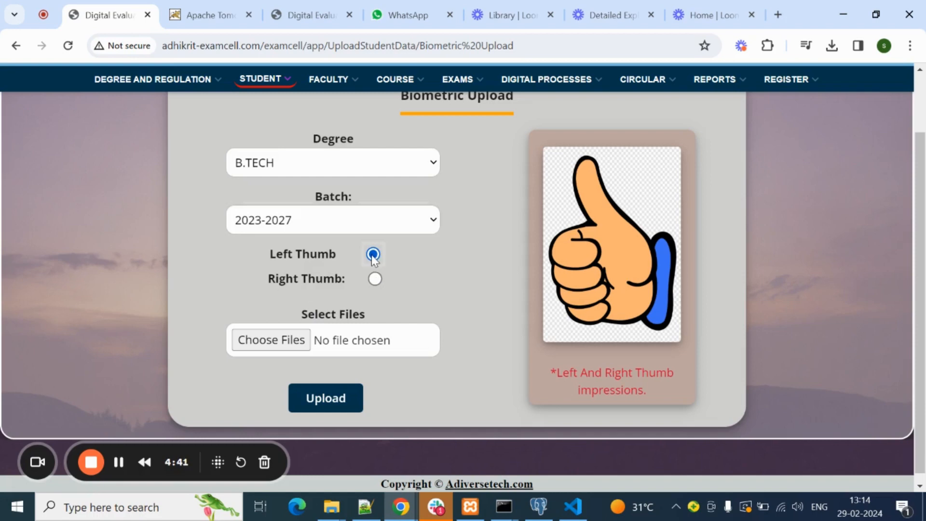
pyautogui.click(374, 280)
pyautogui.click(289, 342)
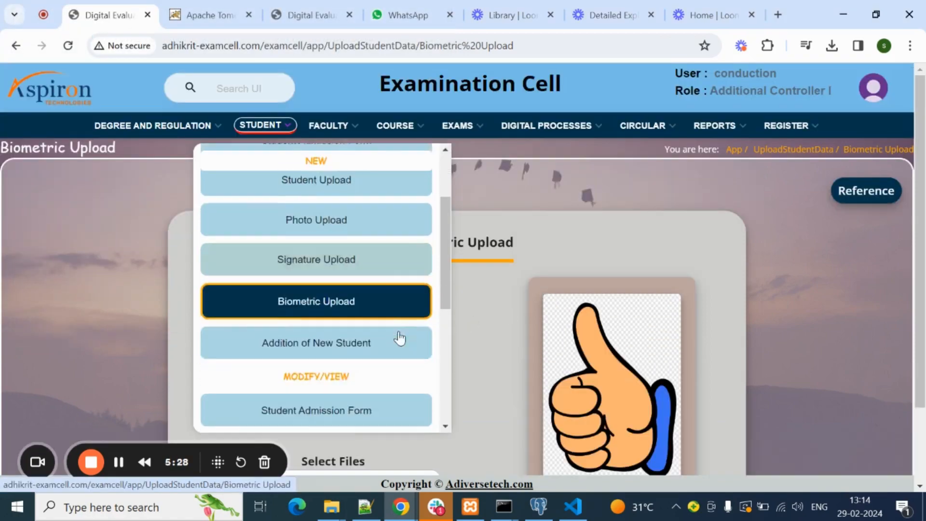
# Step: Open the Addition of New Student page and set the level to UG and the regulation to R23
pyautogui.scroll(-2, 376, 337)
pyautogui.click(347, 266)
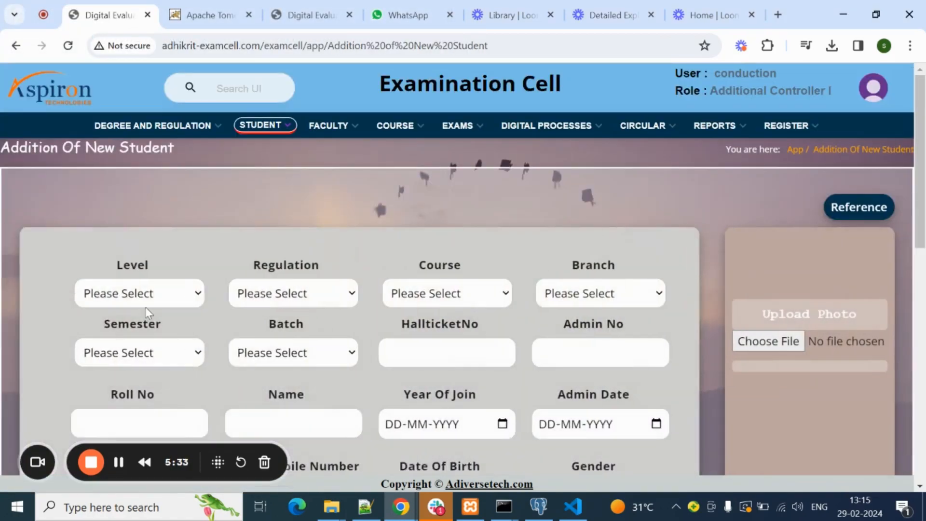
pyautogui.scroll(-3, 318, 268)
pyautogui.click(145, 146)
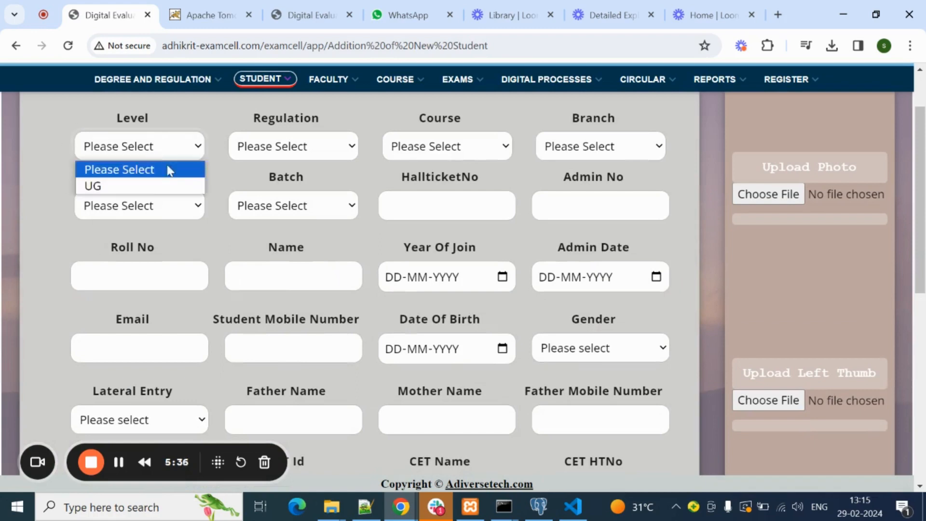
pyautogui.click(121, 186)
pyautogui.click(265, 150)
pyautogui.click(296, 188)
# Step: Try to set the new student's course to B.TECH and check the branch options
pyautogui.click(419, 154)
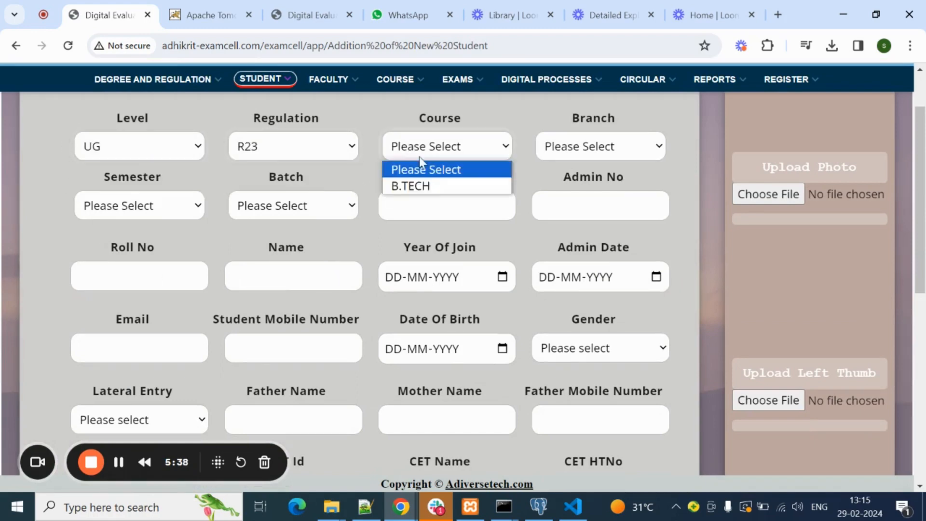
pyautogui.click(477, 186)
pyautogui.click(579, 142)
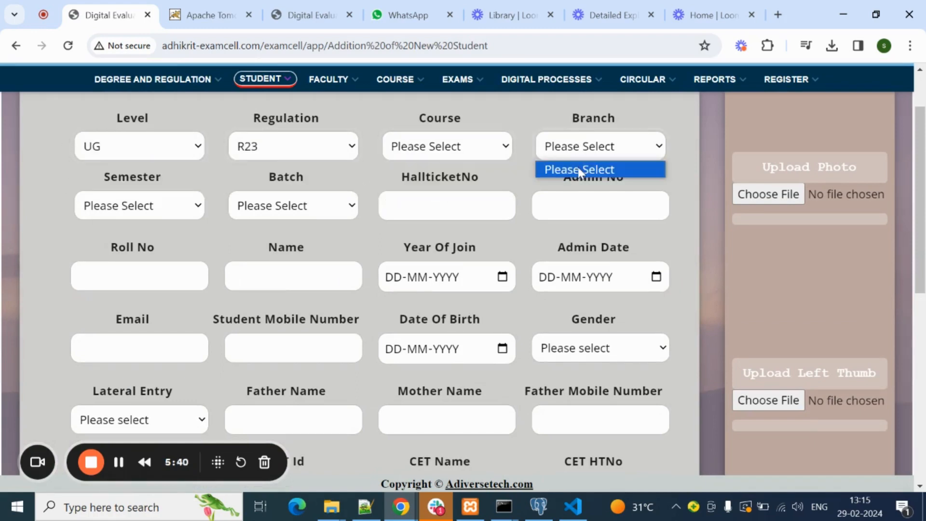
pyautogui.click(580, 170)
# Step: Look over the new student form's personal, admission, address and identification fields and its photo, thumb and signature upload areas
pyautogui.scroll(3, 285, 253)
pyautogui.scroll(-5, 285, 252)
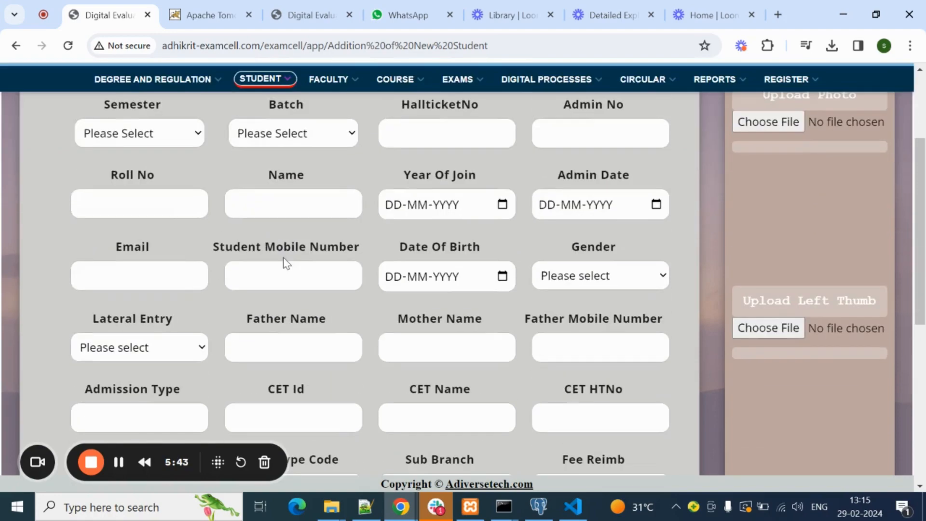
pyautogui.scroll(5, 270, 267)
pyautogui.scroll(-4, 264, 322)
pyautogui.scroll(4, 265, 322)
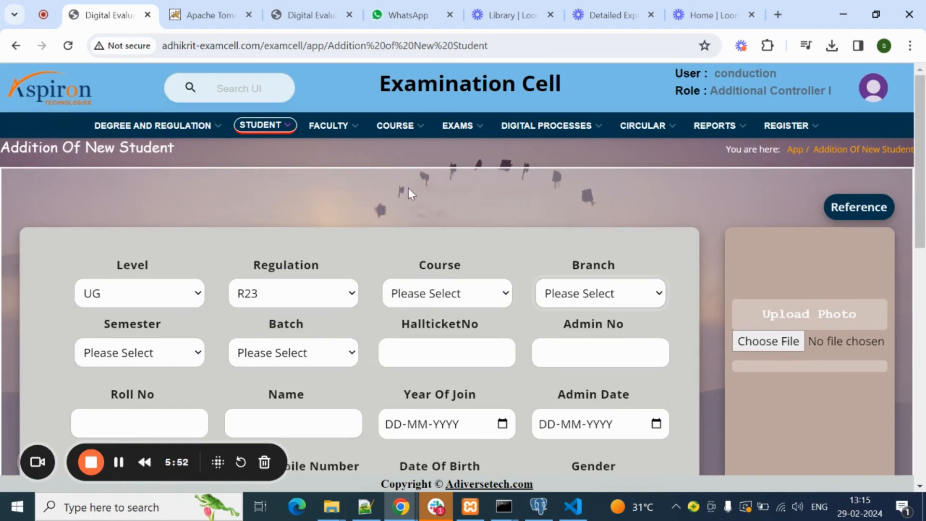
pyautogui.scroll(-4, 408, 194)
pyautogui.scroll(4, 760, 318)
pyautogui.scroll(-8, 770, 322)
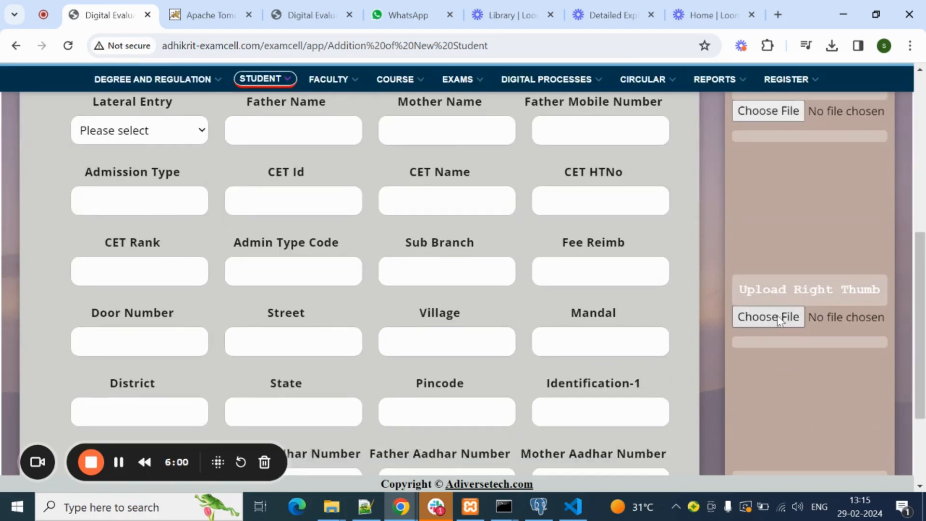
pyautogui.scroll(-3, 434, 362)
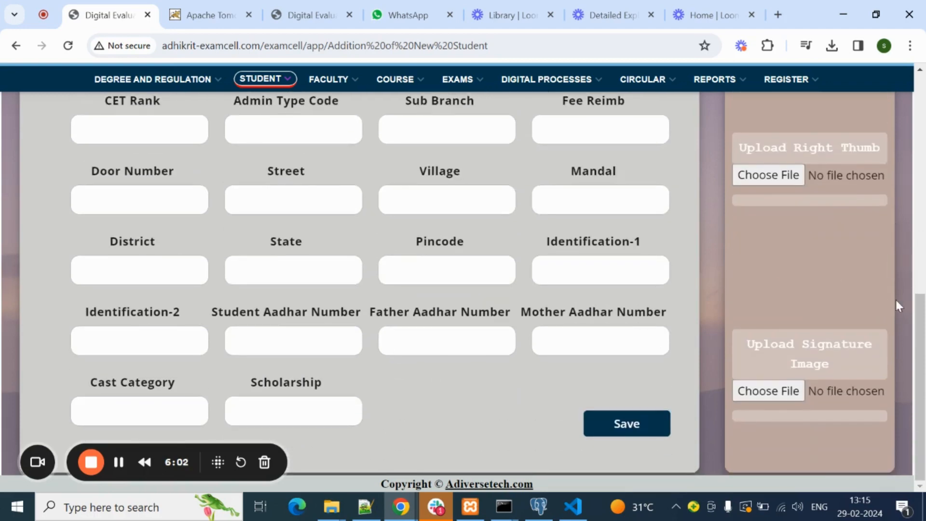
pyautogui.scroll(9, 149, 269)
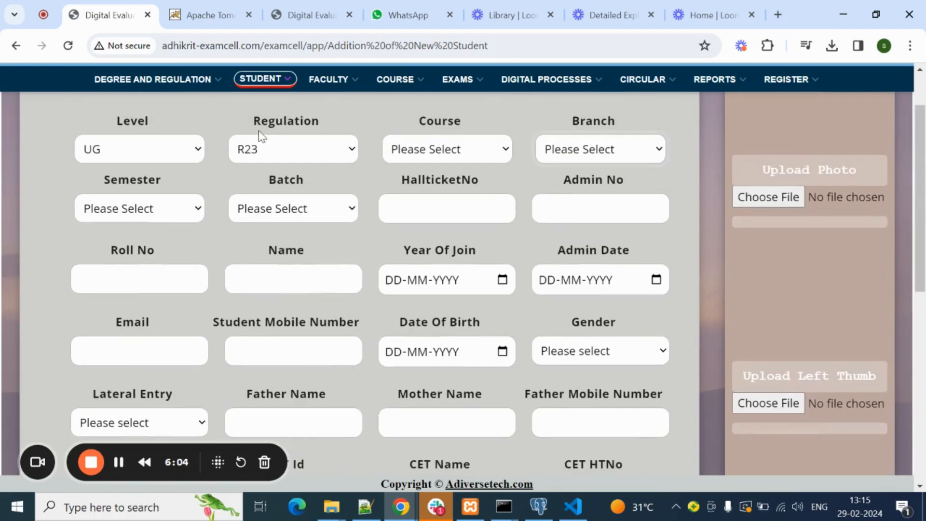
pyautogui.scroll(-9, 434, 337)
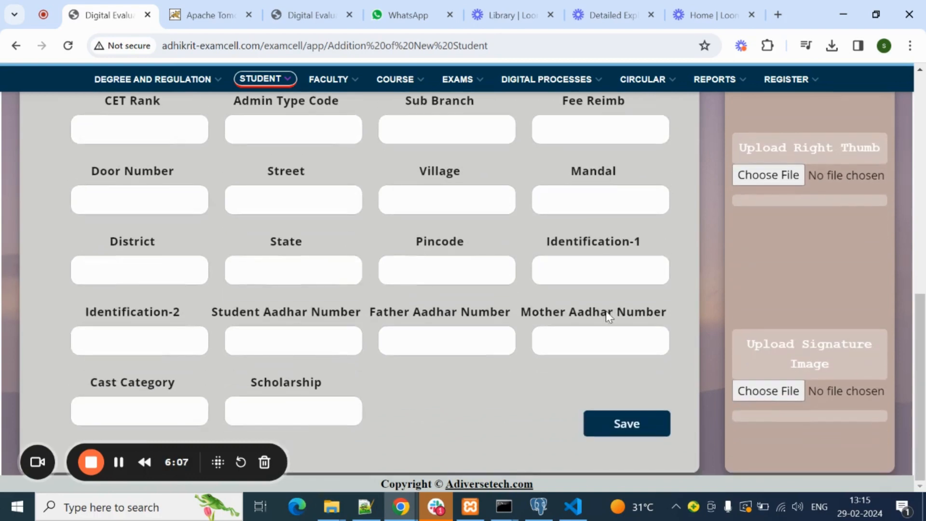
pyautogui.scroll(6, 295, 279)
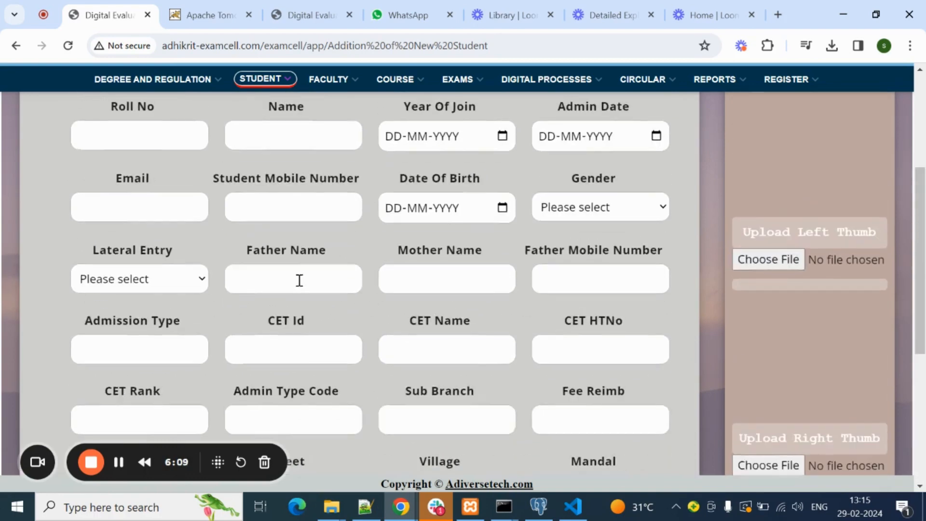
pyautogui.scroll(6, 299, 281)
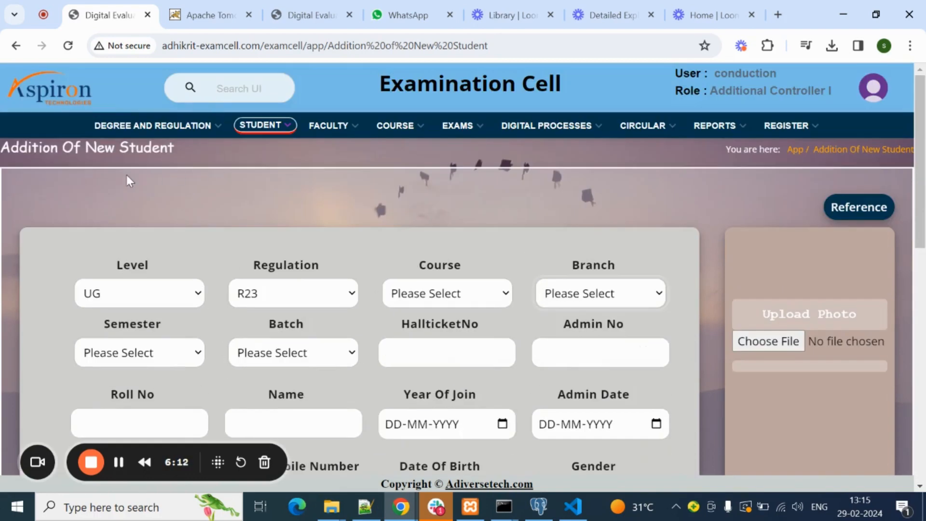
# Step: Open the student module's Modify/View page for the Student Admission Form
pyautogui.click(260, 125)
pyautogui.scroll(-7, 341, 290)
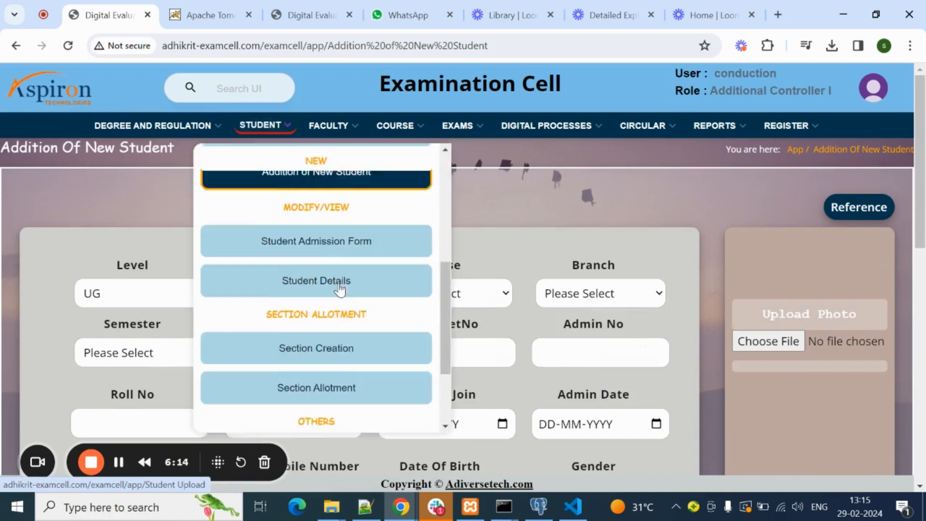
pyautogui.scroll(5, 399, 320)
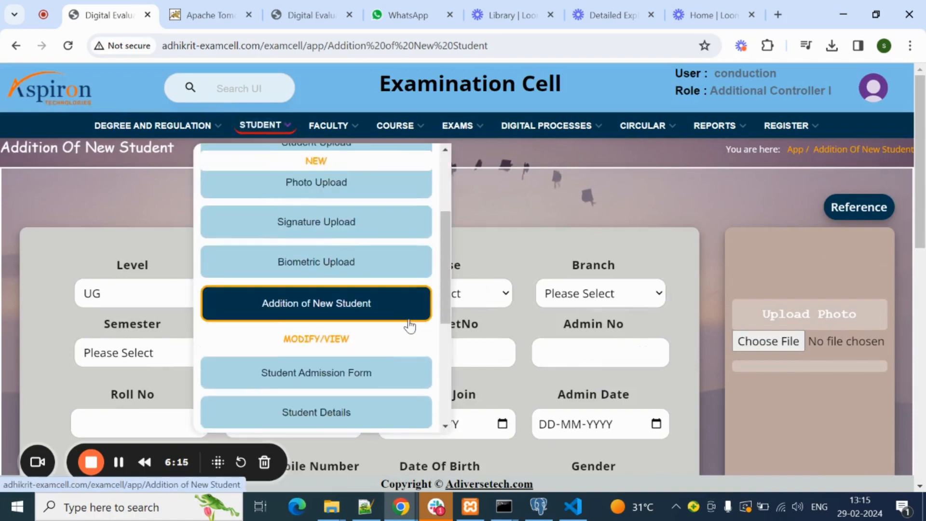
pyautogui.scroll(-3, 331, 380)
pyautogui.click(326, 382)
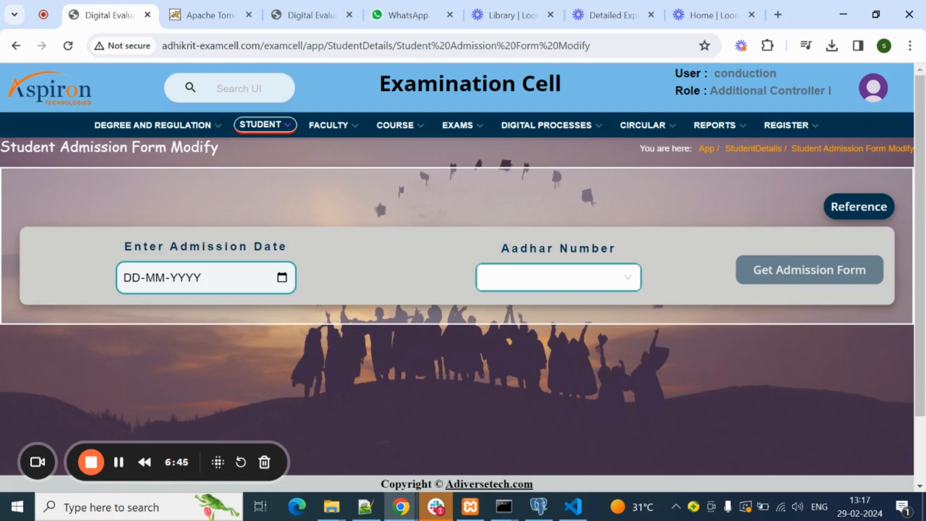
# Step: Set the admission date to 15-01-2024 and check the Aadhar number choices for that date
pyautogui.click(275, 282)
pyautogui.click(282, 278)
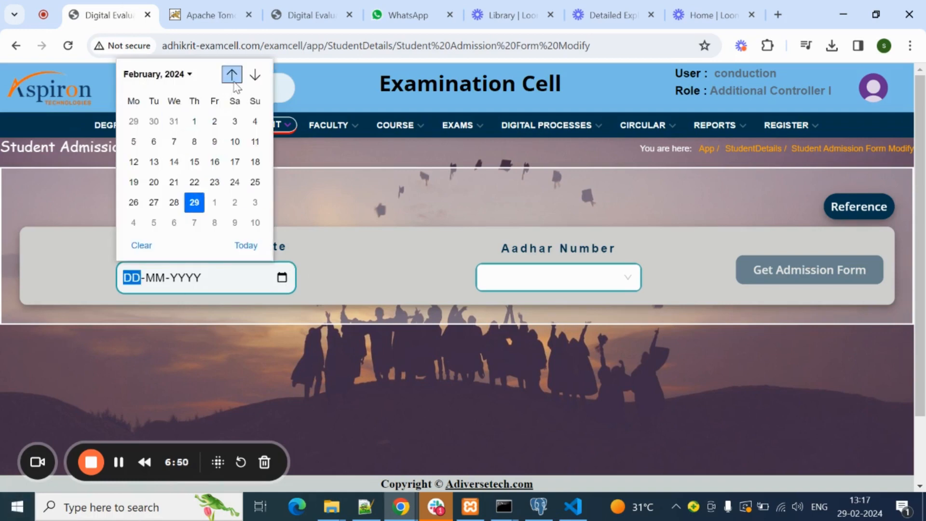
pyautogui.click(231, 74)
pyautogui.click(133, 162)
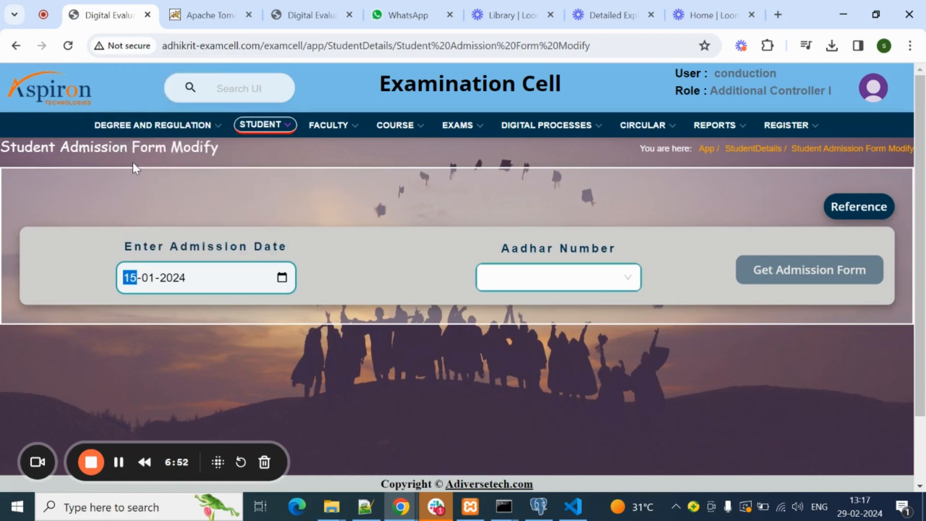
pyautogui.click(581, 285)
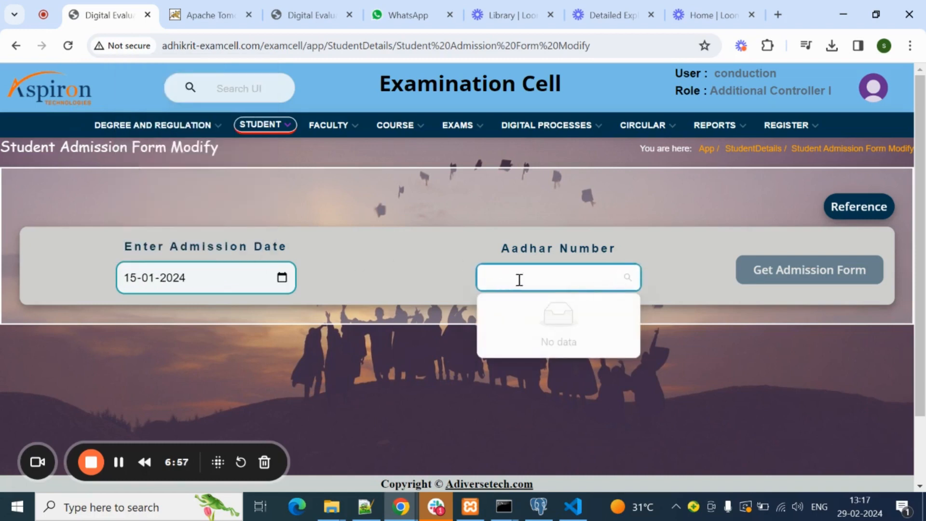
pyautogui.click(792, 277)
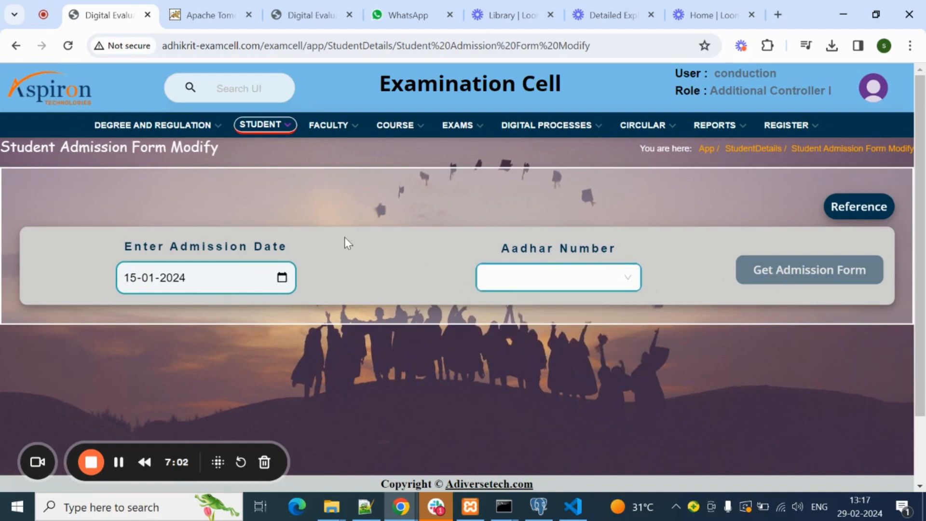
pyautogui.scroll(-3, 477, 274)
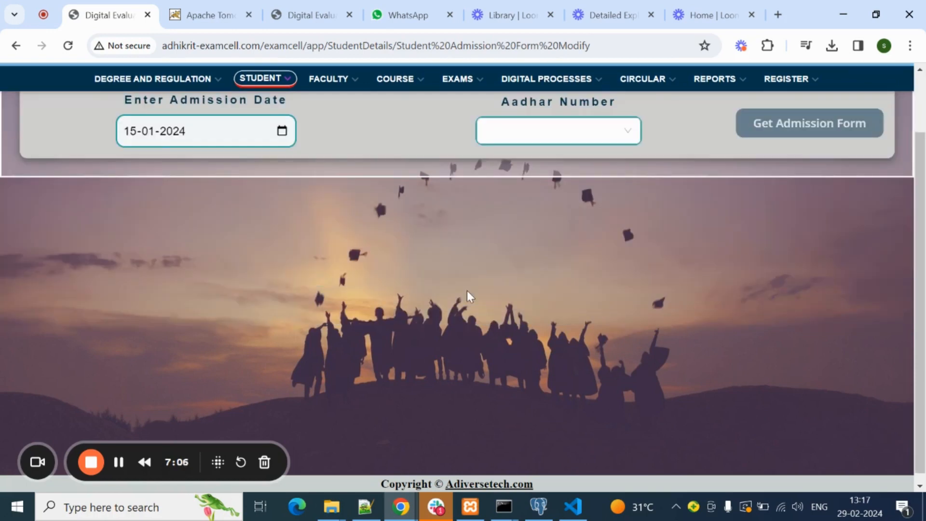
pyautogui.scroll(3, 467, 291)
# Step: Open the Student Details page of the student module and look over its filter fields
pyautogui.click(261, 124)
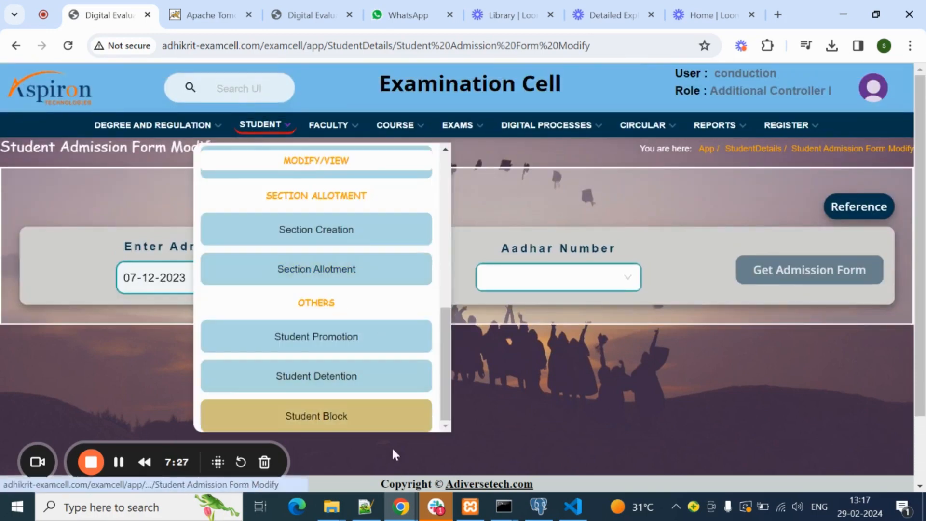
pyautogui.scroll(3, 226, 270)
pyautogui.scroll(-1, 250, 326)
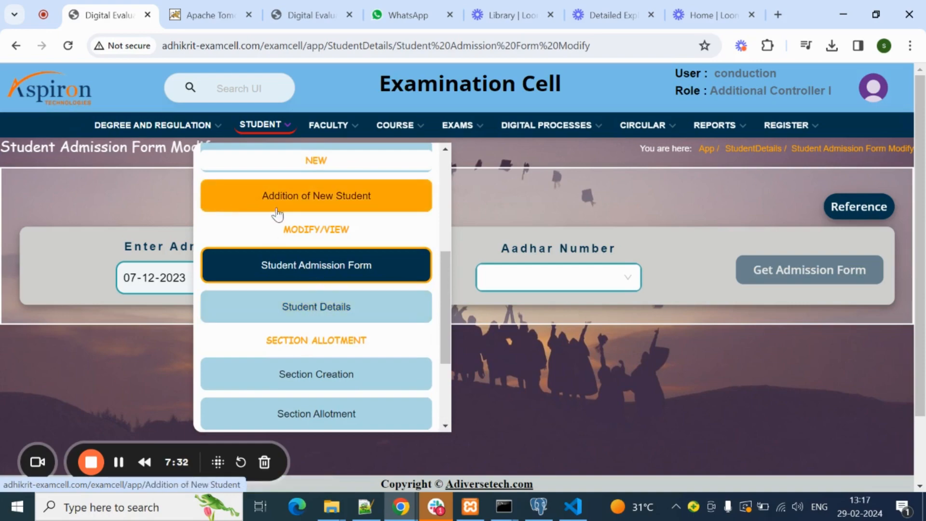
pyautogui.click(266, 308)
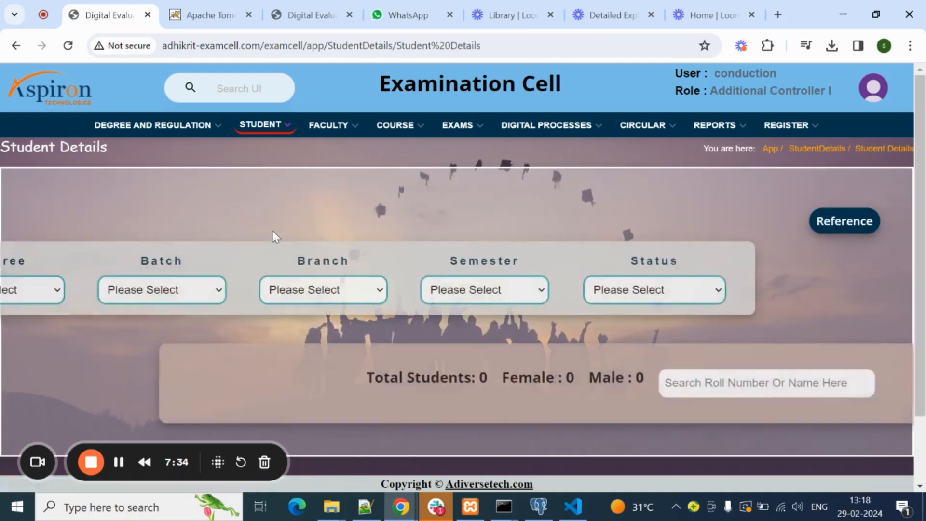
pyautogui.scroll(-4, 223, 228)
pyautogui.scroll(4, 266, 224)
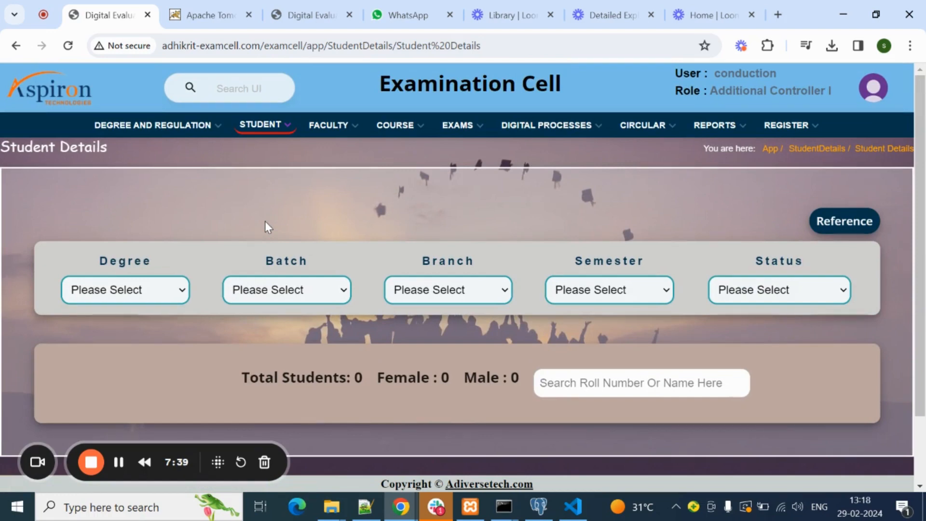
# Step: Filter the student list by degree B.TECH, batch 2023-2027, branch ECE, I SEMESTER and Active status
pyautogui.click(84, 295)
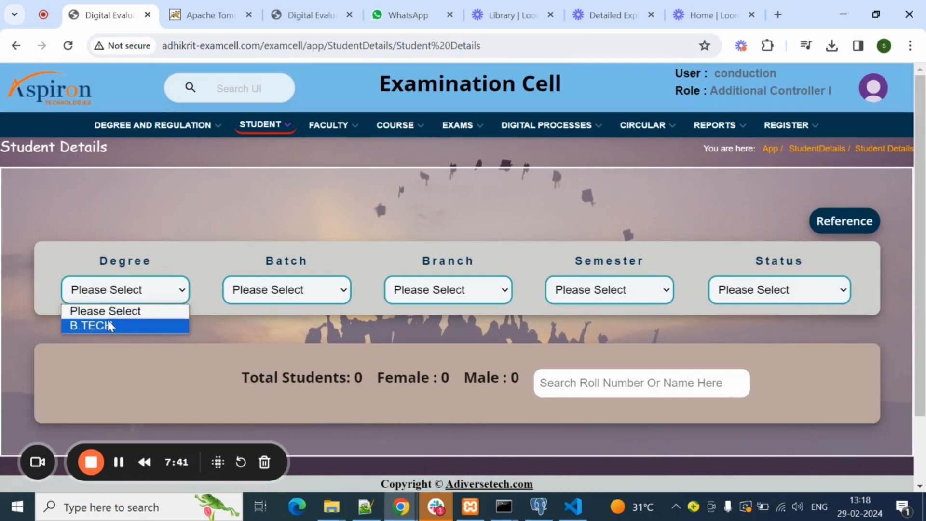
pyautogui.click(106, 317)
pyautogui.click(232, 297)
pyautogui.click(255, 322)
pyautogui.click(439, 295)
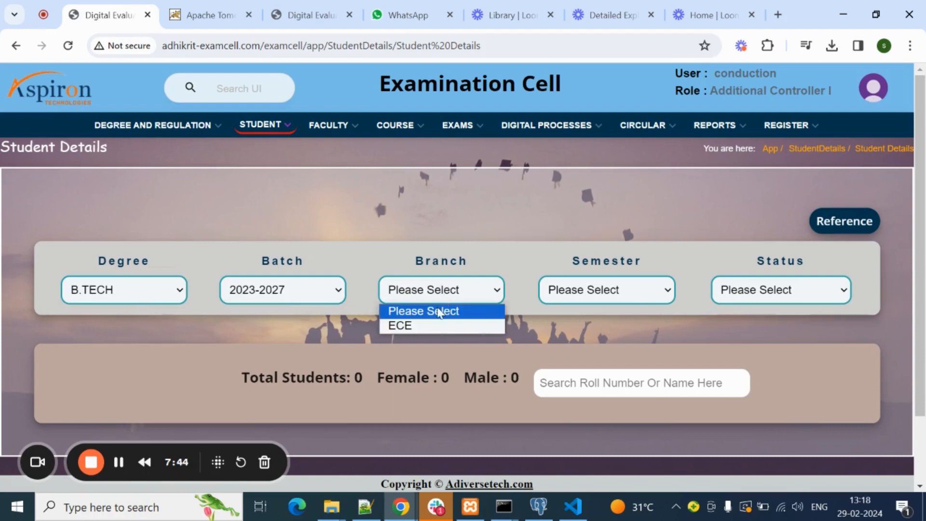
pyautogui.click(458, 323)
pyautogui.click(613, 297)
pyautogui.click(573, 324)
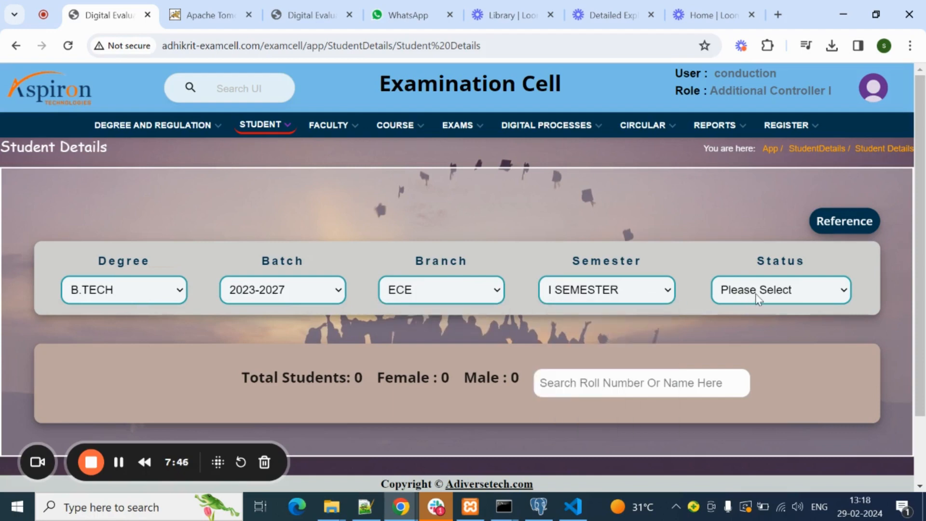
pyautogui.click(791, 293)
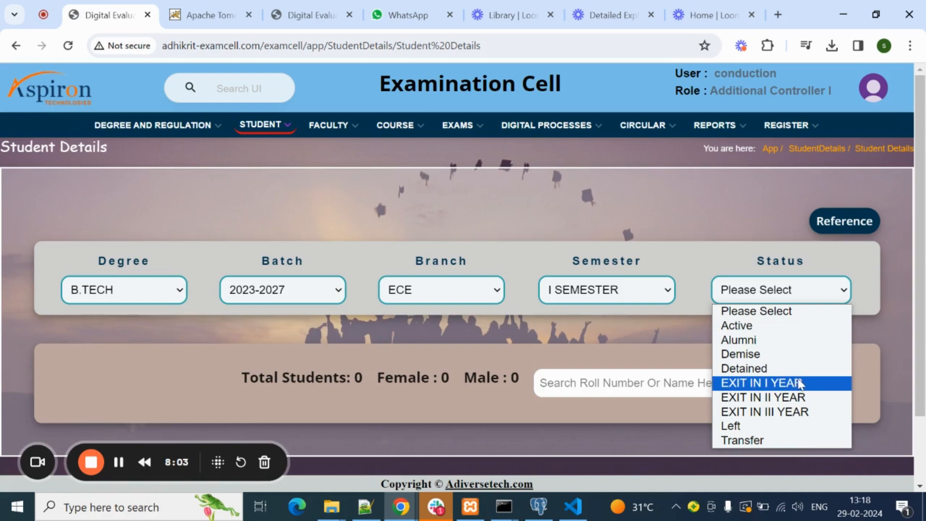
pyautogui.click(762, 325)
pyautogui.scroll(-1, 472, 356)
pyautogui.scroll(-2, 473, 354)
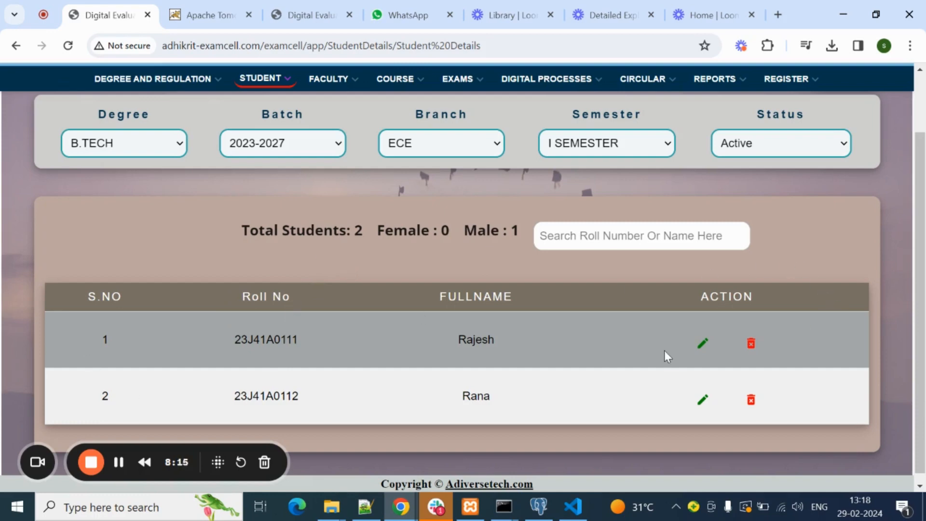
# Step: Open the first listed student's record for modification, examine its detail fields and photo, sign and thumb areas, and close it
pyautogui.click(703, 344)
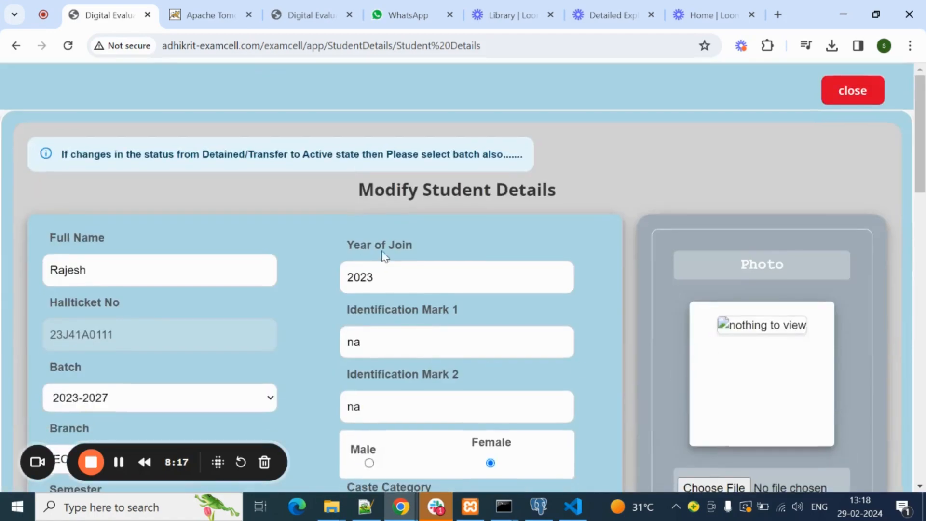
pyautogui.scroll(-10, 481, 261)
pyautogui.scroll(9, 487, 269)
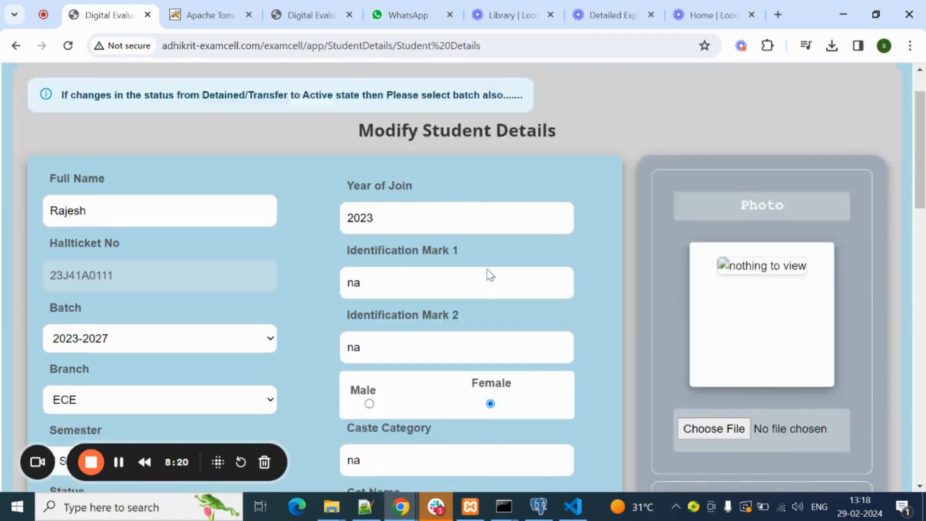
pyautogui.scroll(1, 490, 273)
pyautogui.scroll(-5, 315, 274)
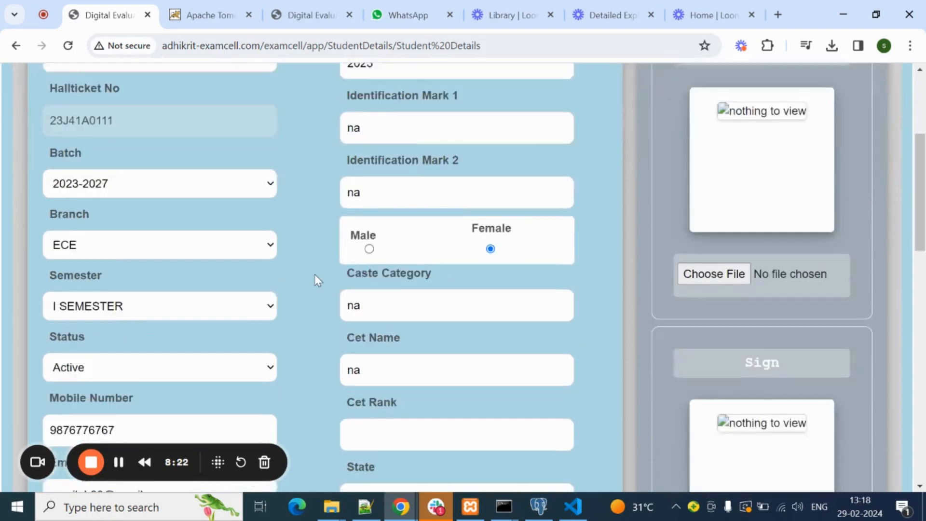
pyautogui.scroll(-1, 140, 238)
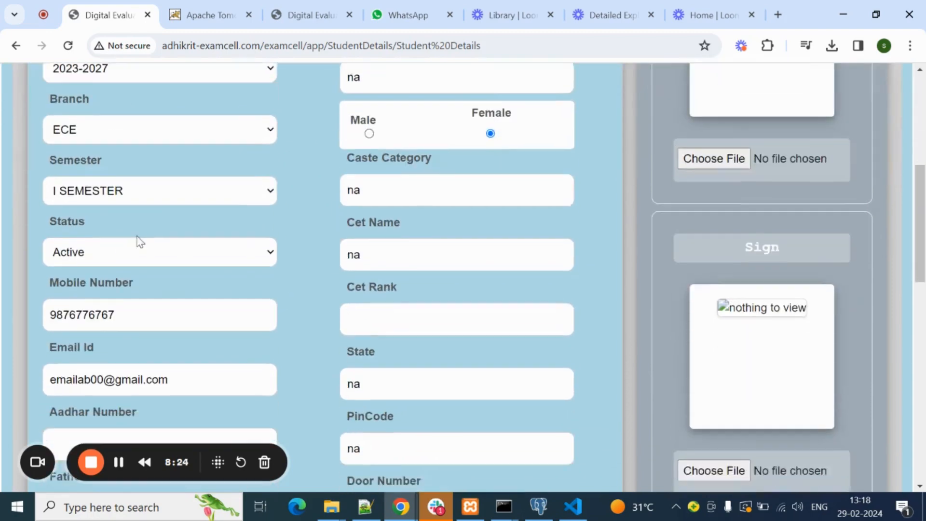
pyautogui.scroll(3, 506, 283)
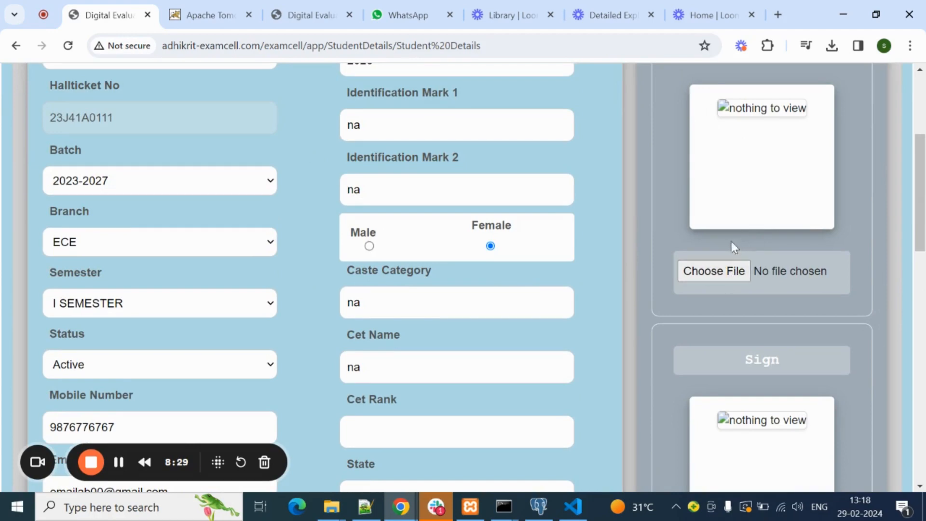
pyautogui.scroll(-5, 733, 220)
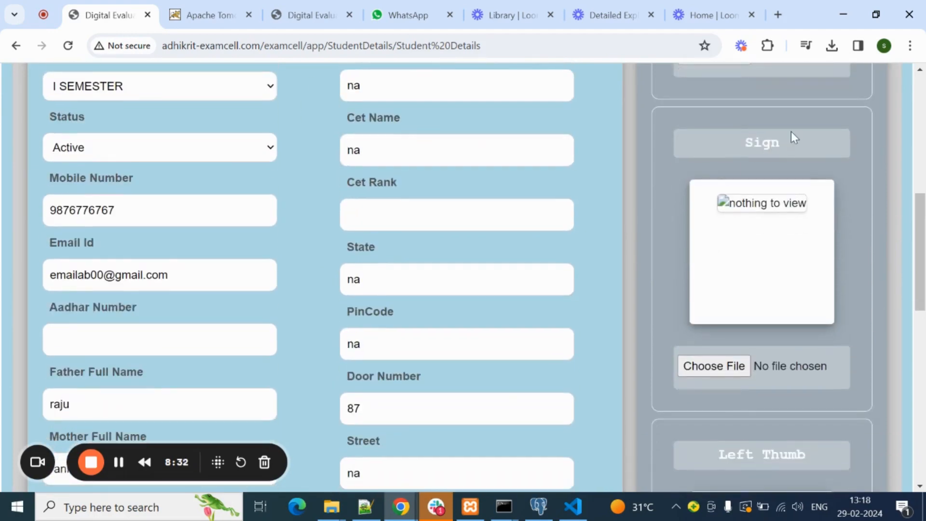
pyautogui.scroll(-6, 756, 299)
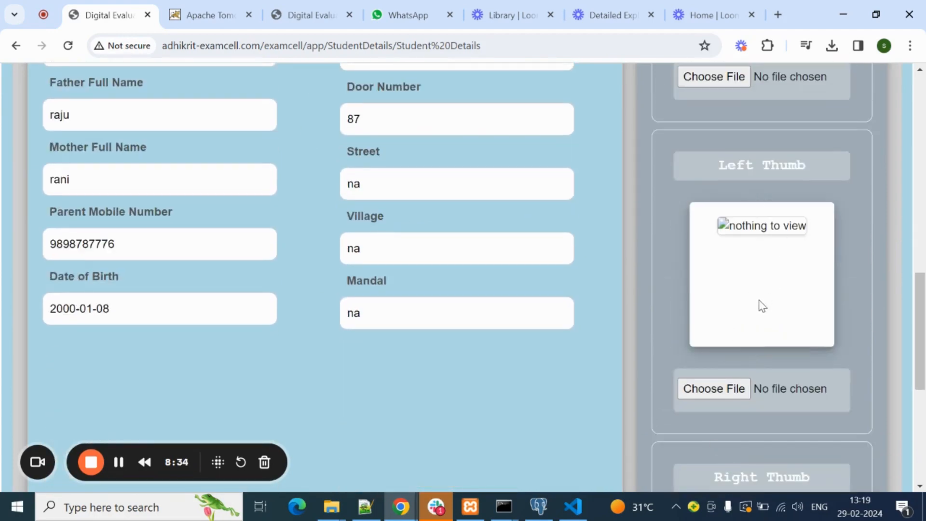
pyautogui.scroll(-7, 735, 276)
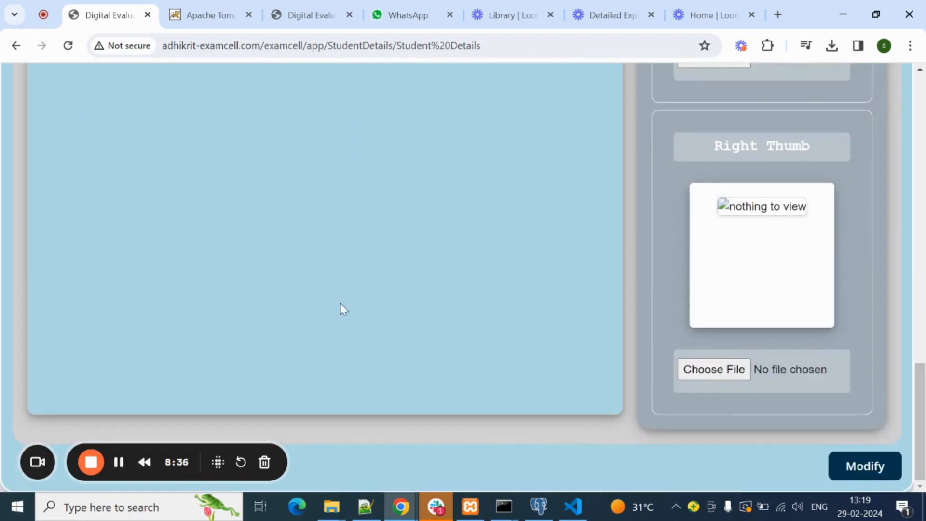
pyautogui.scroll(18, 341, 310)
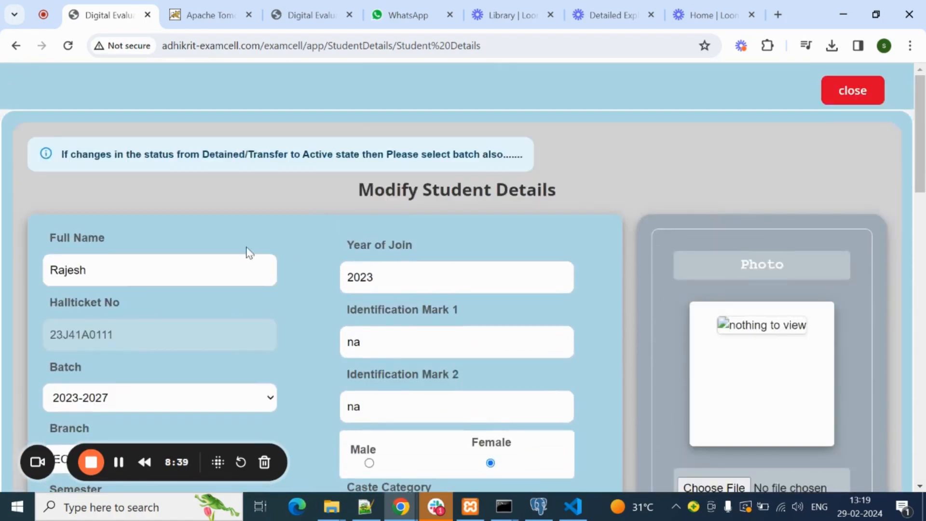
pyautogui.scroll(-18, 686, 241)
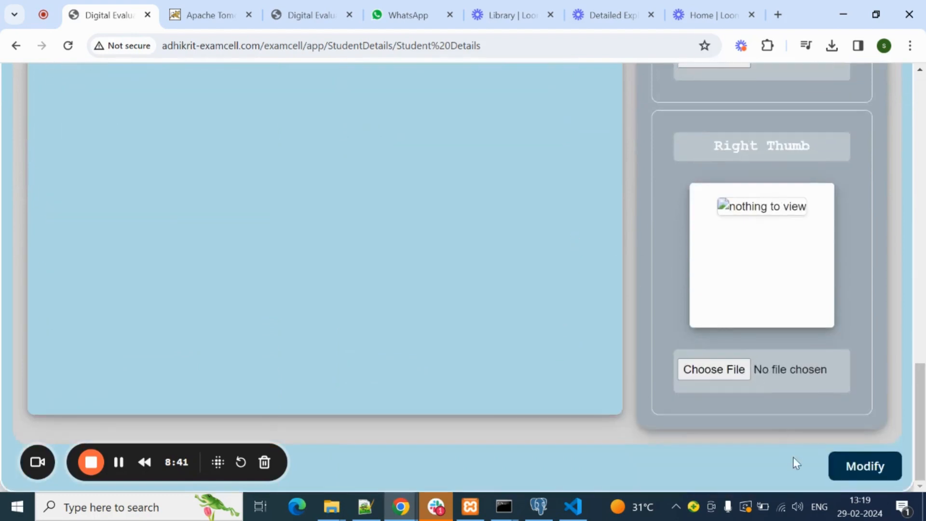
pyautogui.scroll(18, 244, 236)
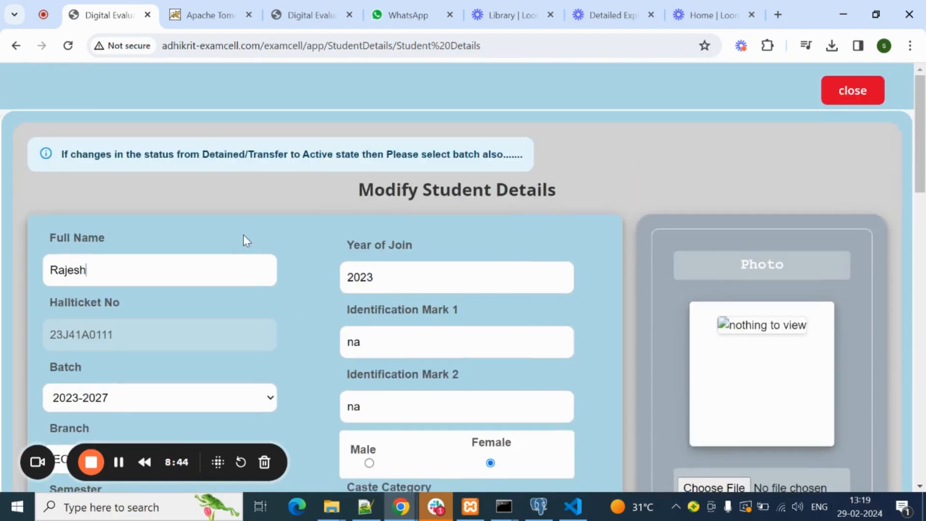
pyautogui.click(842, 99)
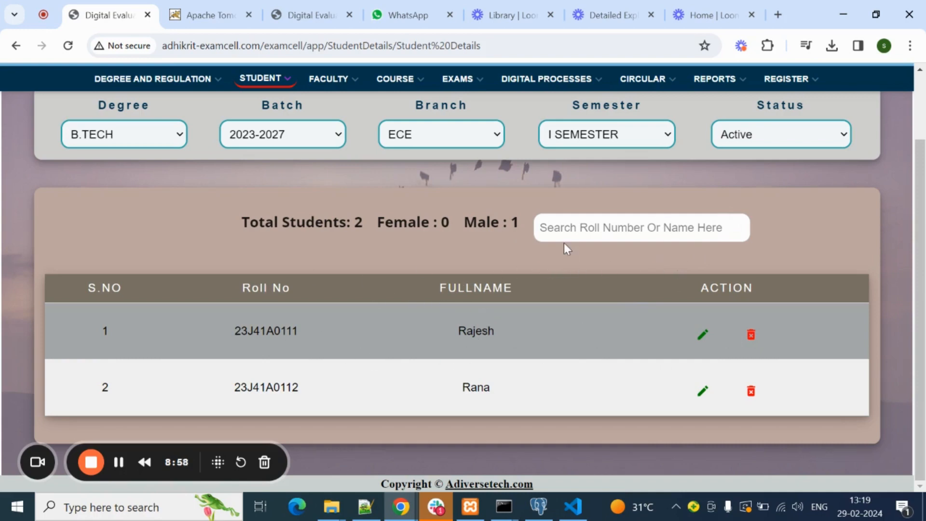
# Step: Search the filtered student list for the first student's name
pyautogui.click(643, 232)
pyautogui.write('Rajw')
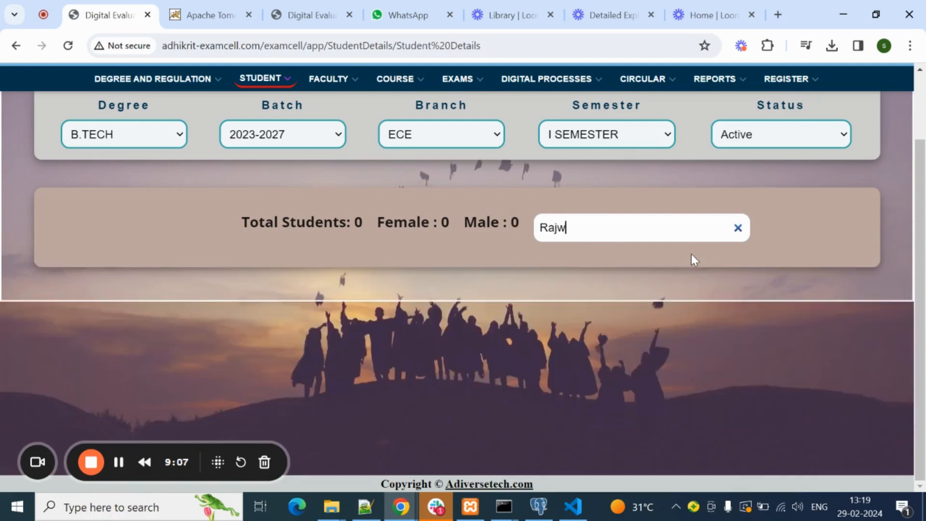
pyautogui.press('BackSpace')
pyautogui.write('esh')
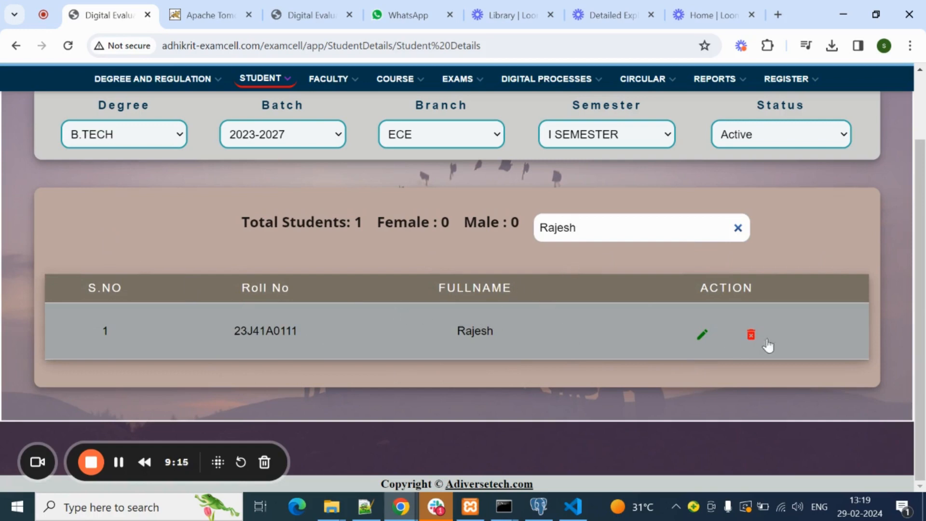
pyautogui.scroll(3, 597, 310)
pyautogui.scroll(-3, 597, 310)
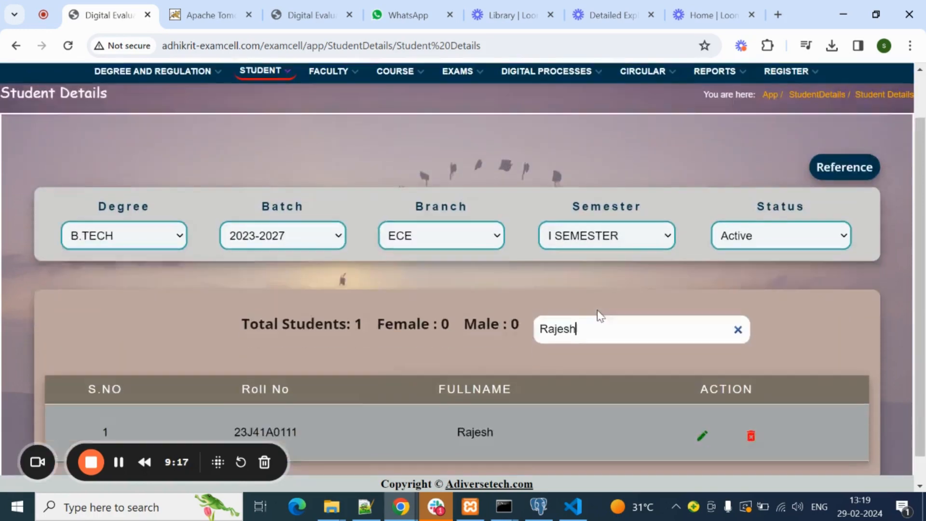
pyautogui.scroll(3, 582, 345)
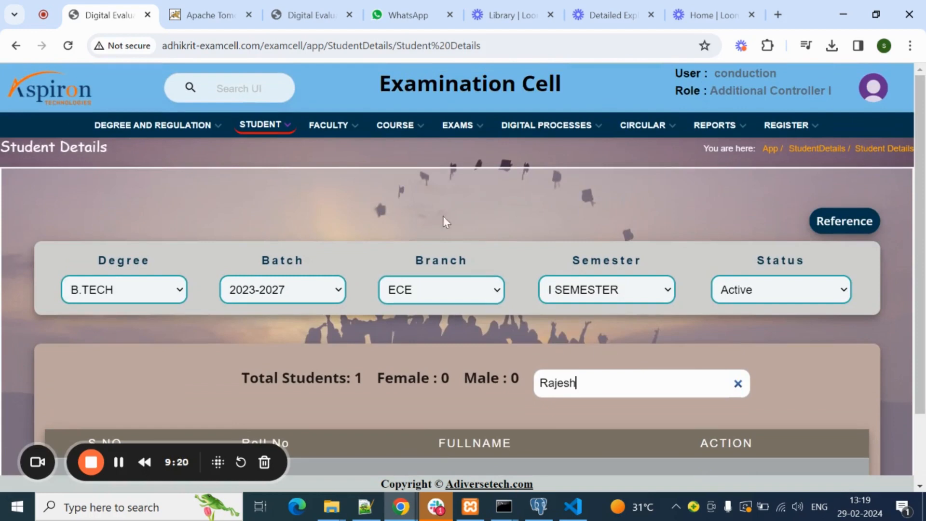
# Step: Open the Section Creation page from the student module's section allotment group
pyautogui.click(263, 126)
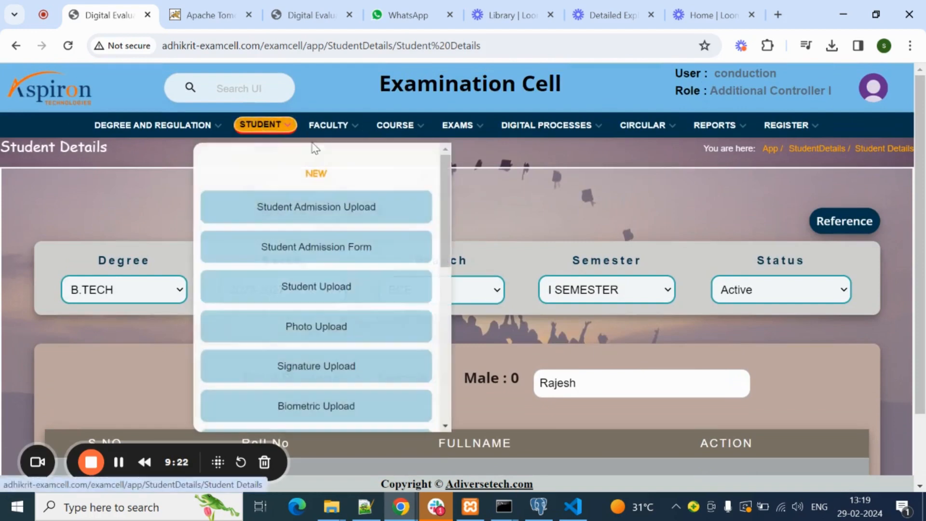
pyautogui.scroll(-5, 382, 287)
pyautogui.scroll(3, 341, 265)
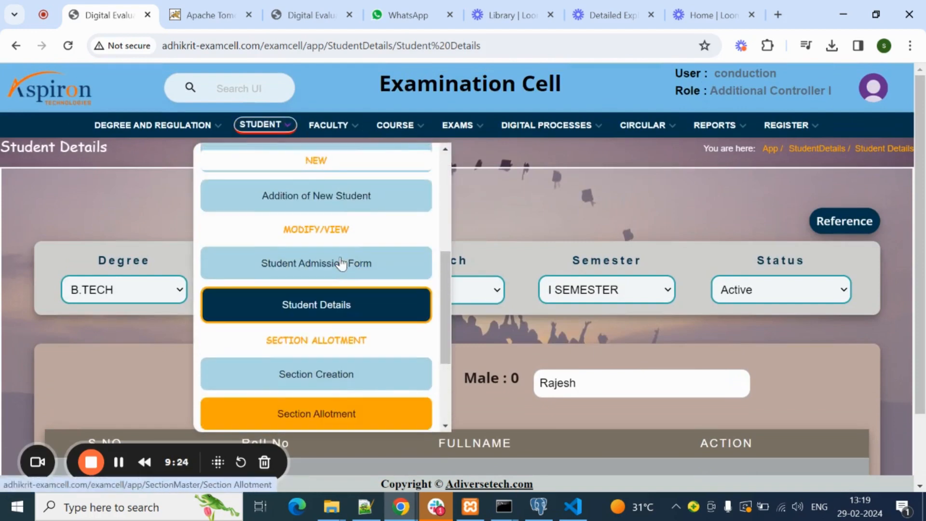
pyautogui.scroll(-2, 343, 281)
pyautogui.click(335, 310)
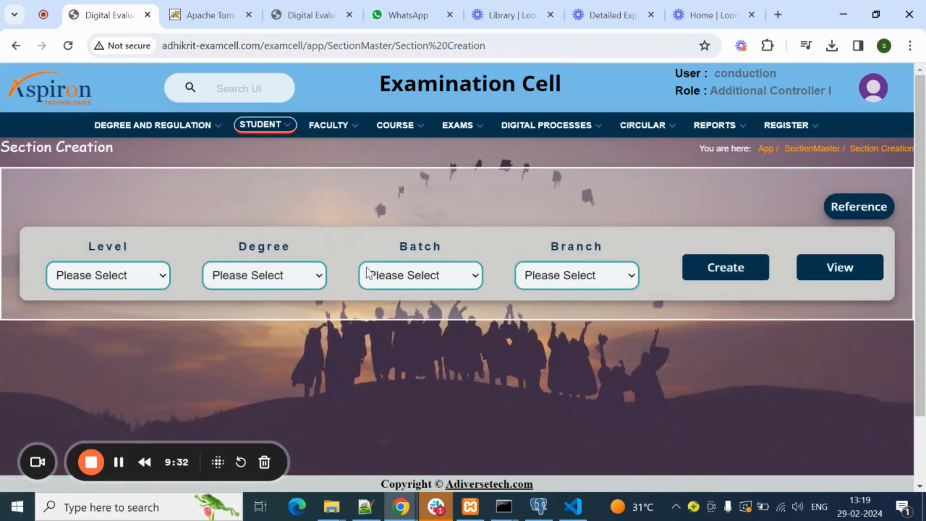
# Step: Start creating a section for level UG, degree B.TECH, batch 2023-2027 and branch CE
pyautogui.click(161, 274)
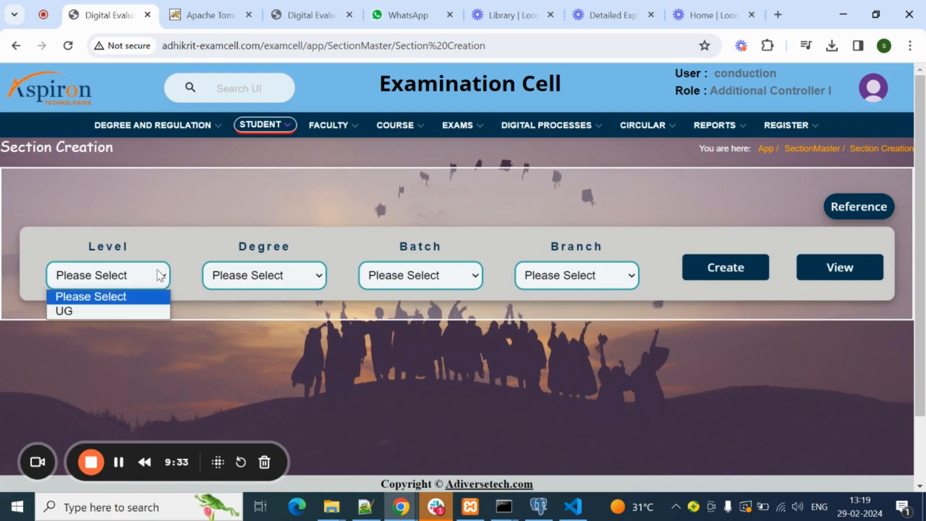
pyautogui.click(135, 310)
pyautogui.click(289, 276)
pyautogui.click(299, 311)
pyautogui.click(469, 273)
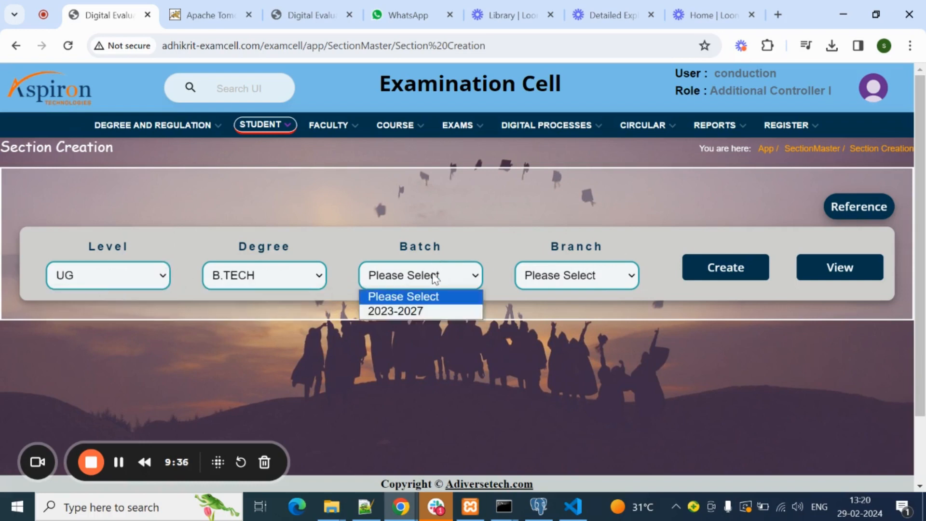
pyautogui.click(458, 310)
pyautogui.click(622, 274)
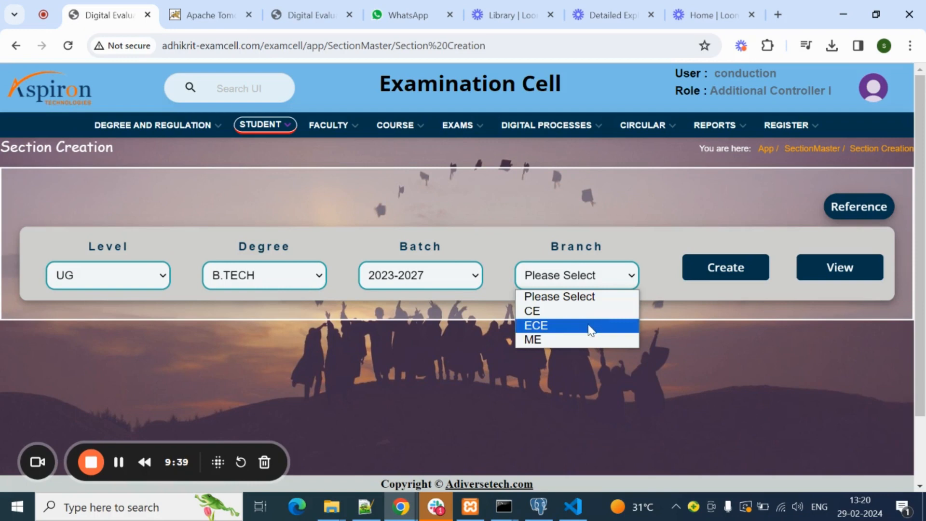
pyautogui.click(579, 313)
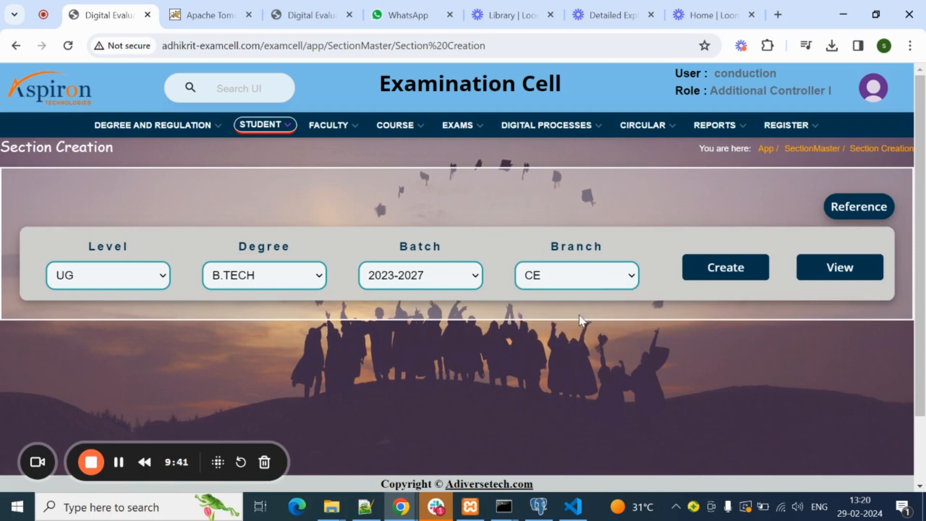
pyautogui.click(726, 271)
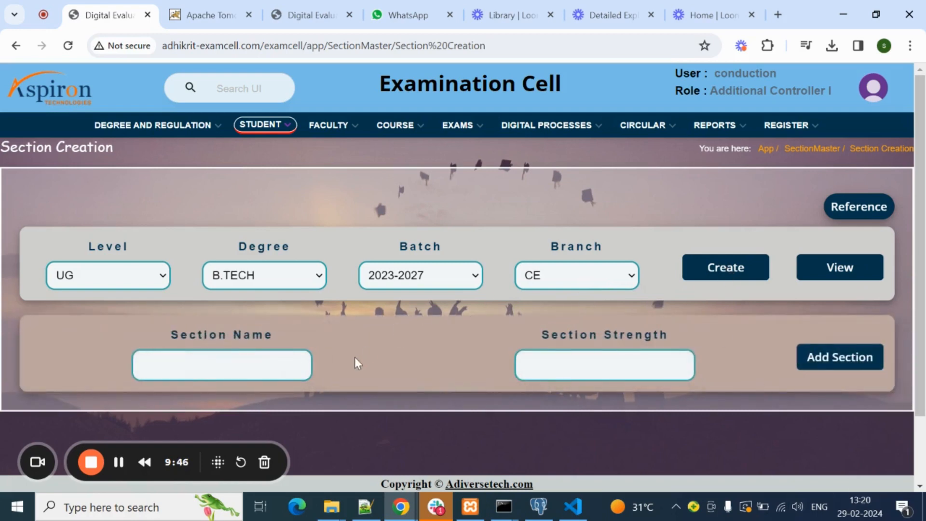
# Step: Add section A with a strength of 50 for the 2023-2027 B.TECH CE batch
pyautogui.click(207, 373)
pyautogui.click(579, 363)
pyautogui.write('50')
pyautogui.click(834, 361)
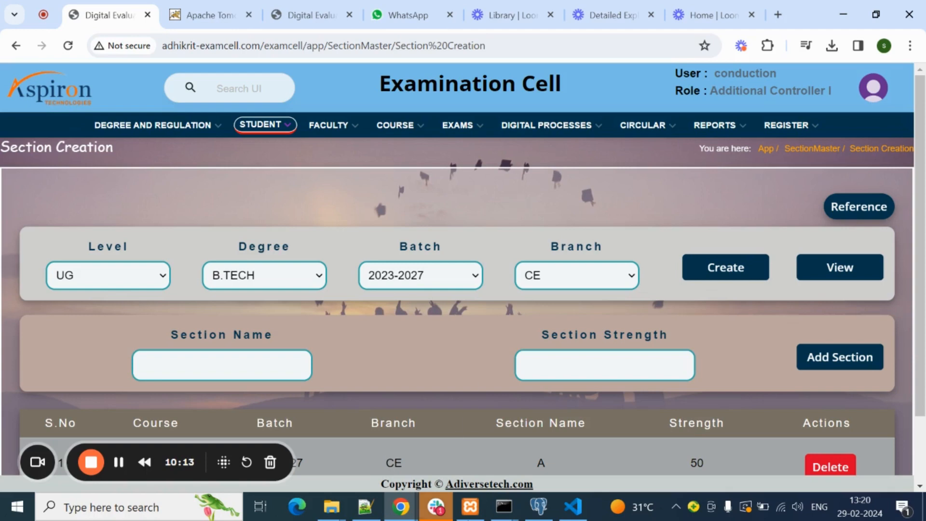
pyautogui.scroll(-1, 533, 299)
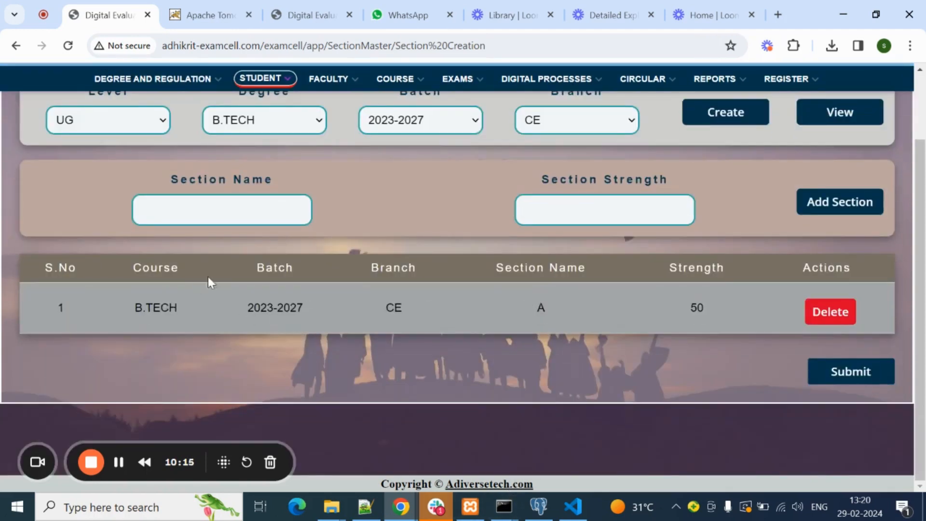
pyautogui.scroll(3, 554, 259)
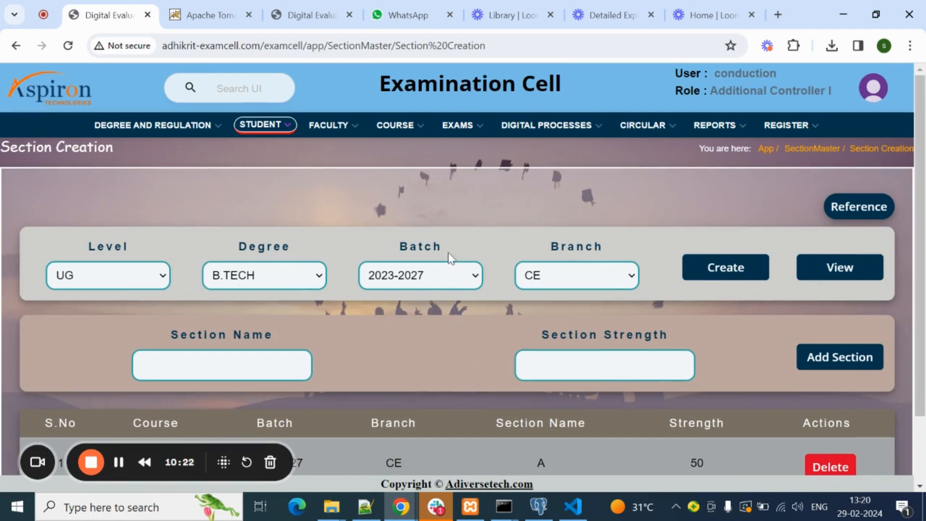
# Step: View the sections recorded for UG, B.TECH, batch 2023-2027, branch CE
pyautogui.click(845, 271)
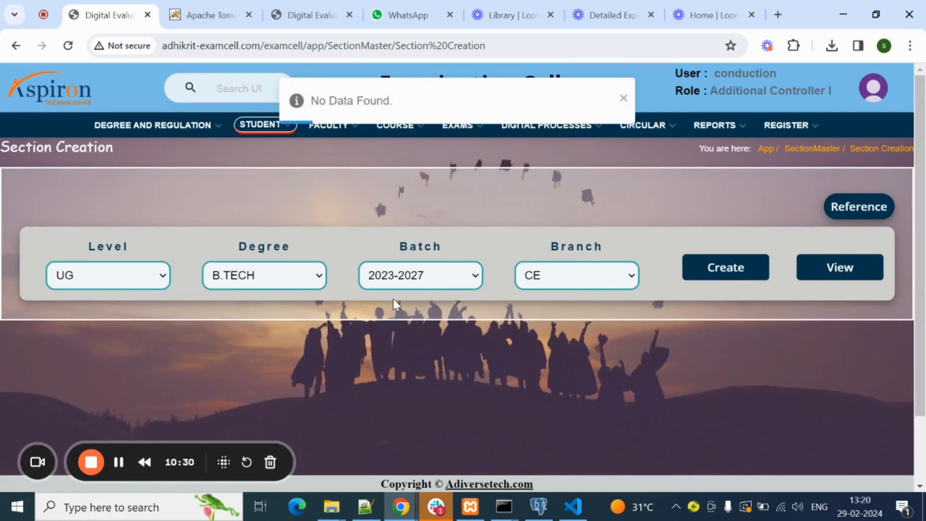
pyautogui.click(846, 280)
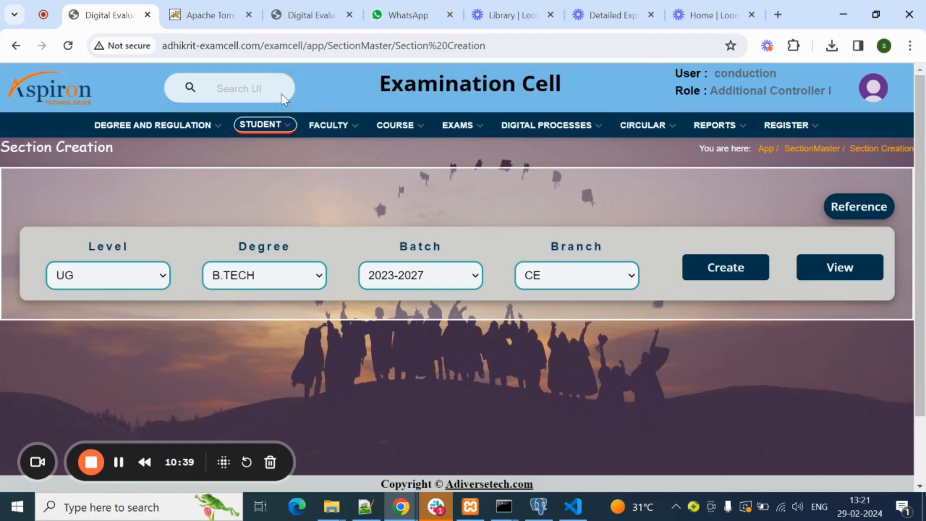
# Step: Open Section Allotment and start a new allotment for UG, B.TECH, batch 2023-2027, branch ECE, section A-15-4
pyautogui.click(265, 125)
pyautogui.scroll(-2, 388, 298)
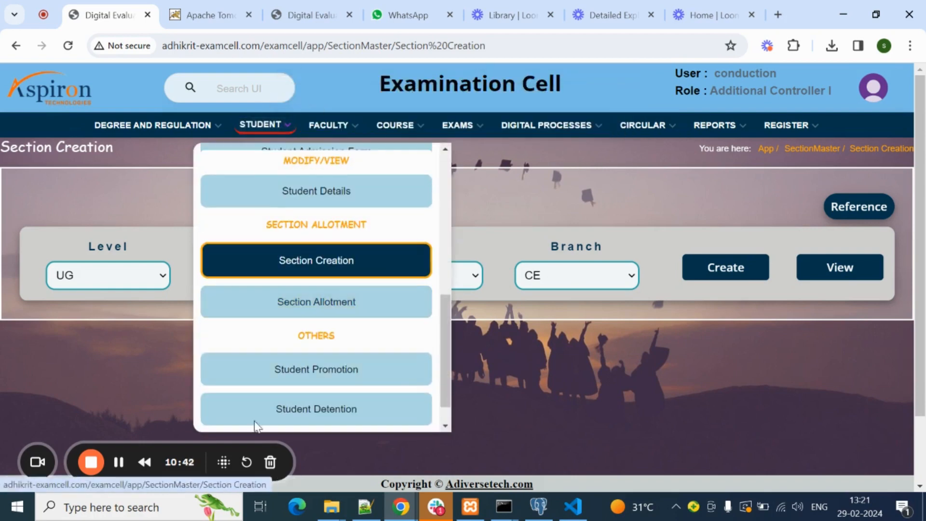
pyautogui.click(299, 311)
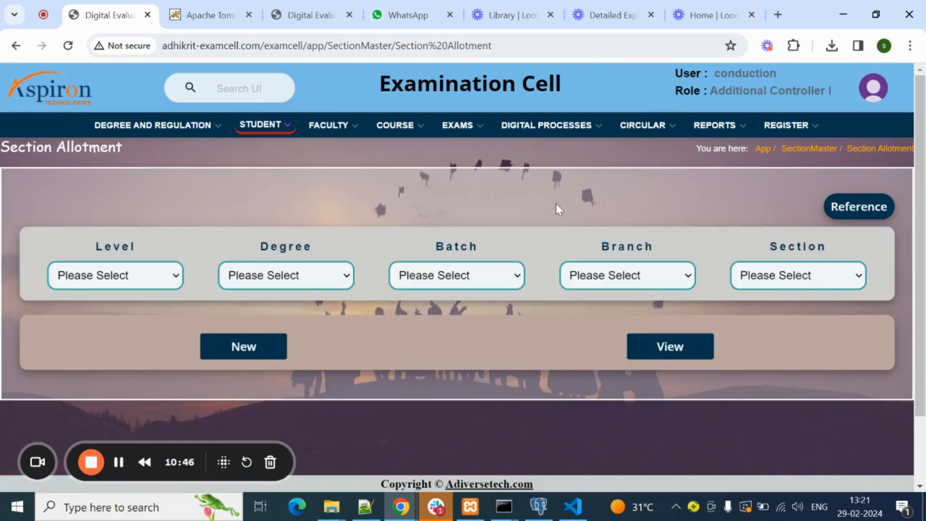
pyautogui.click(120, 286)
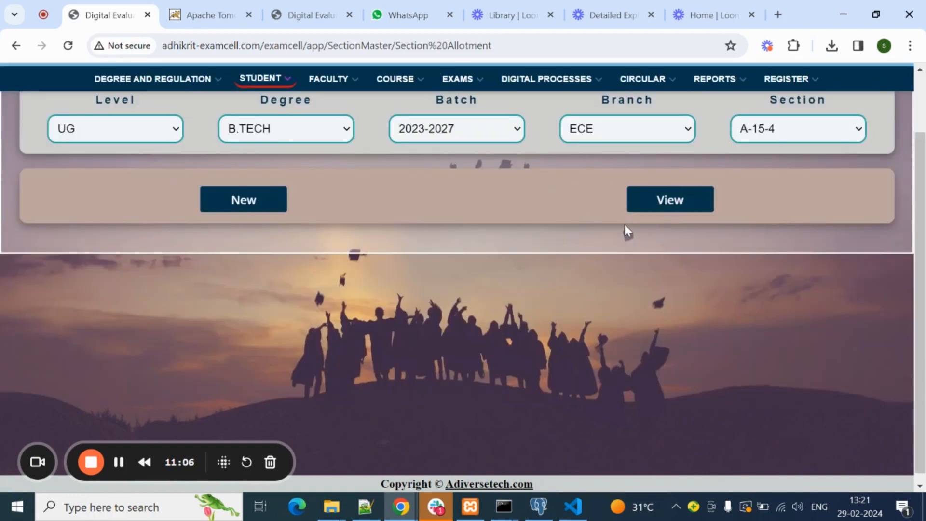
pyautogui.click(209, 210)
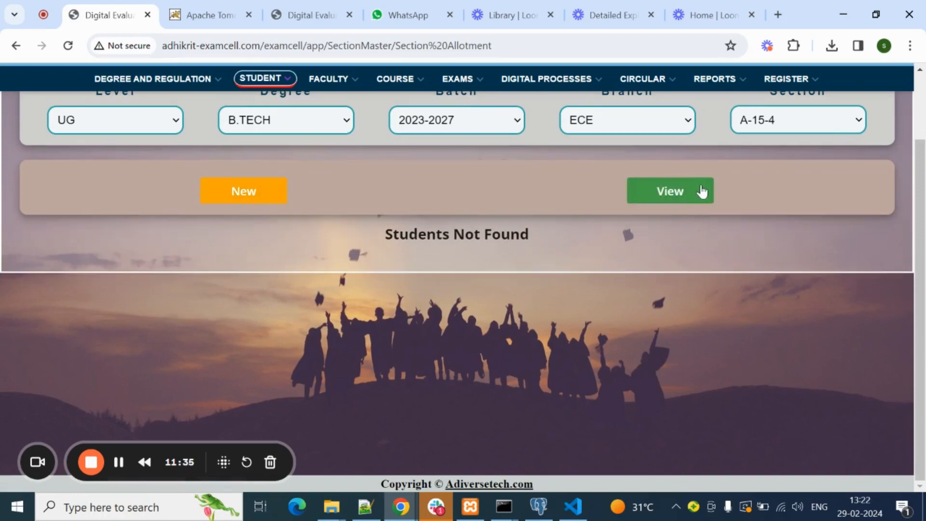
# Step: View the list of students already allotted to the ECE section A-15-4
pyautogui.click(697, 188)
pyautogui.scroll(-4, 539, 270)
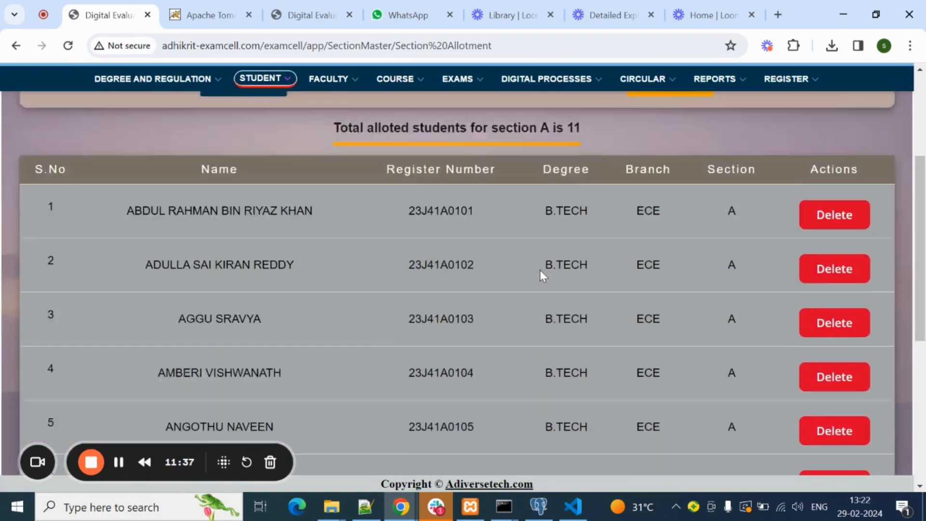
pyautogui.scroll(8, 542, 283)
pyautogui.scroll(-8, 542, 282)
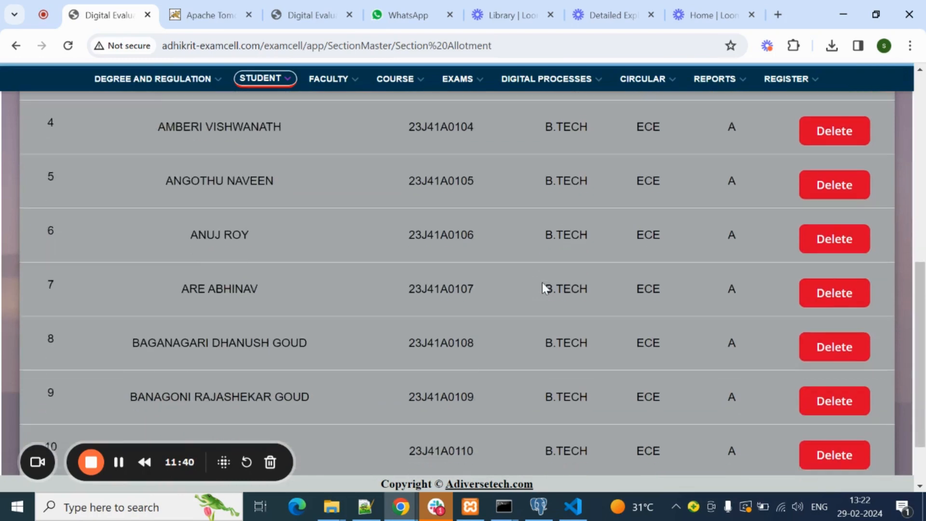
pyautogui.scroll(5, 542, 282)
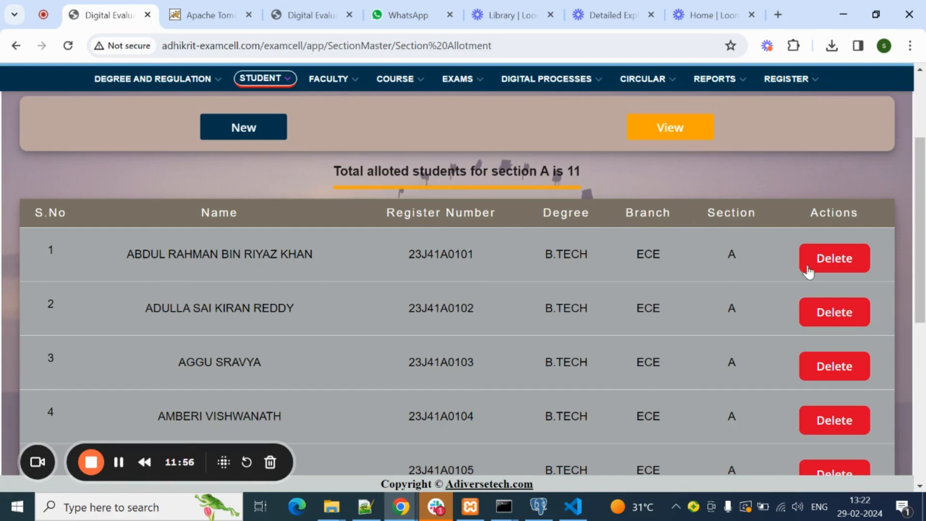
pyautogui.scroll(-6, 525, 258)
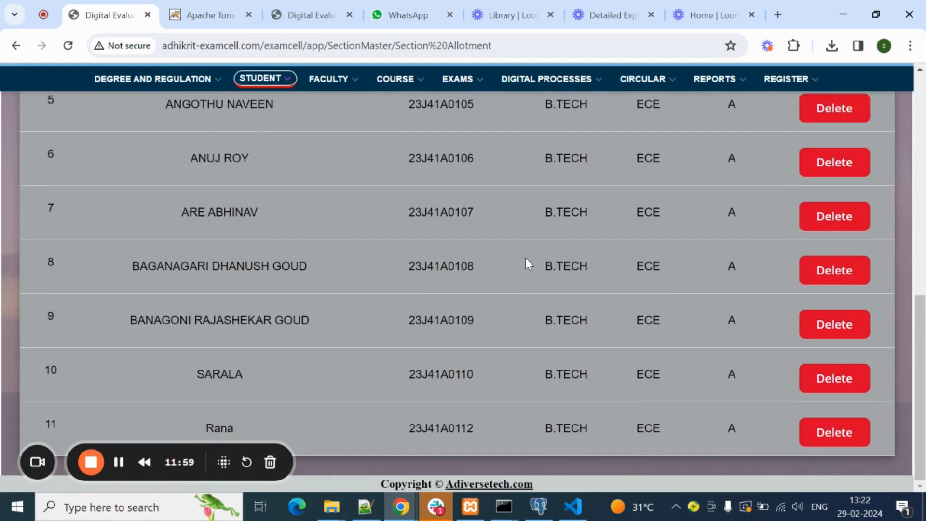
pyautogui.scroll(8, 525, 259)
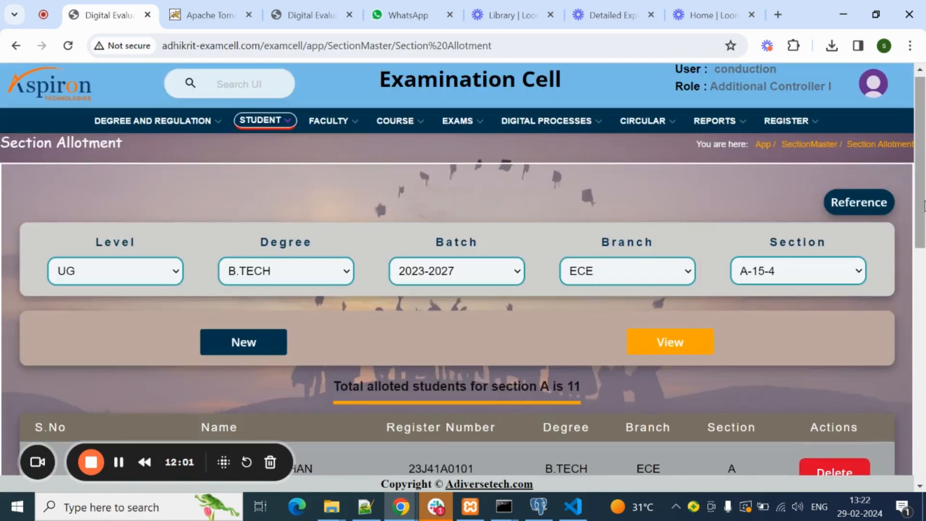
# Step: Open the Student Promotion page
pyautogui.click(264, 122)
pyautogui.scroll(-6, 333, 304)
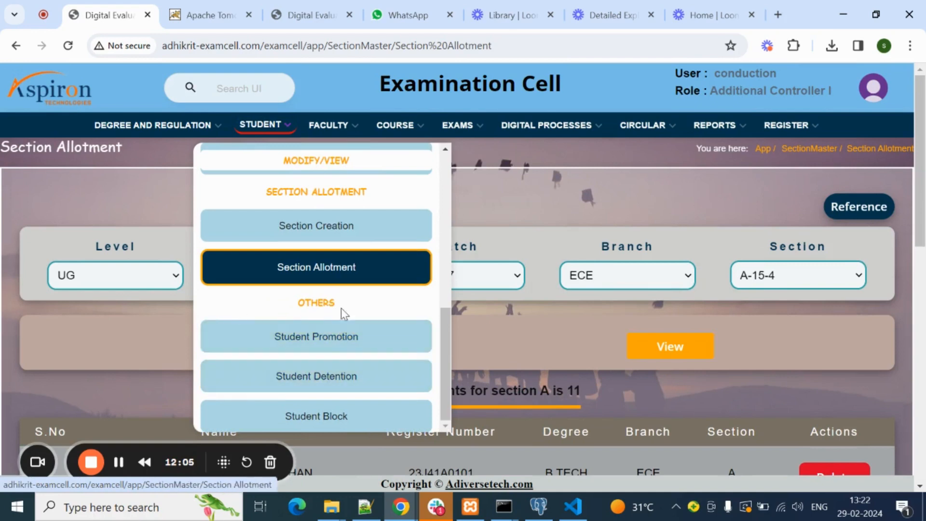
pyautogui.click(346, 340)
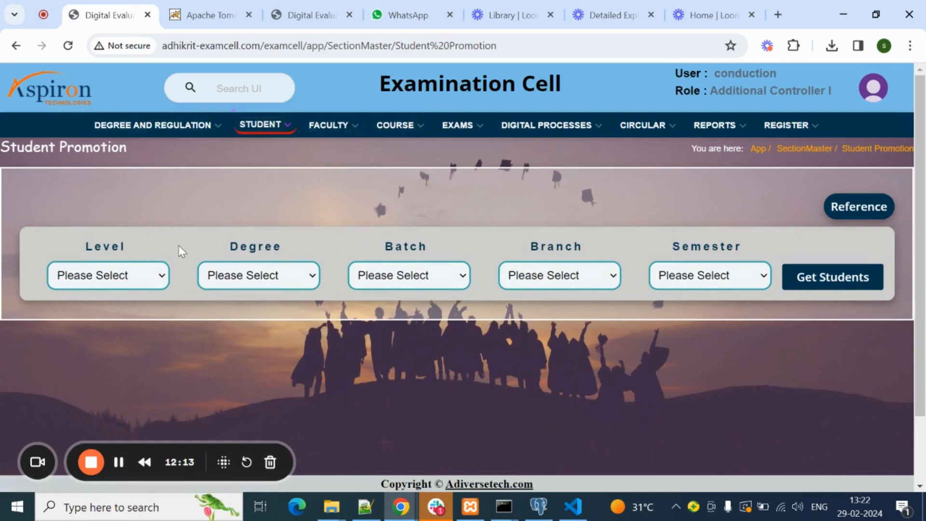
# Step: Retrieve the students eligible for promotion for UG, B.TECH, batch 2023-2027, branch ECE, I SEMESTER
pyautogui.click(110, 281)
pyautogui.click(102, 306)
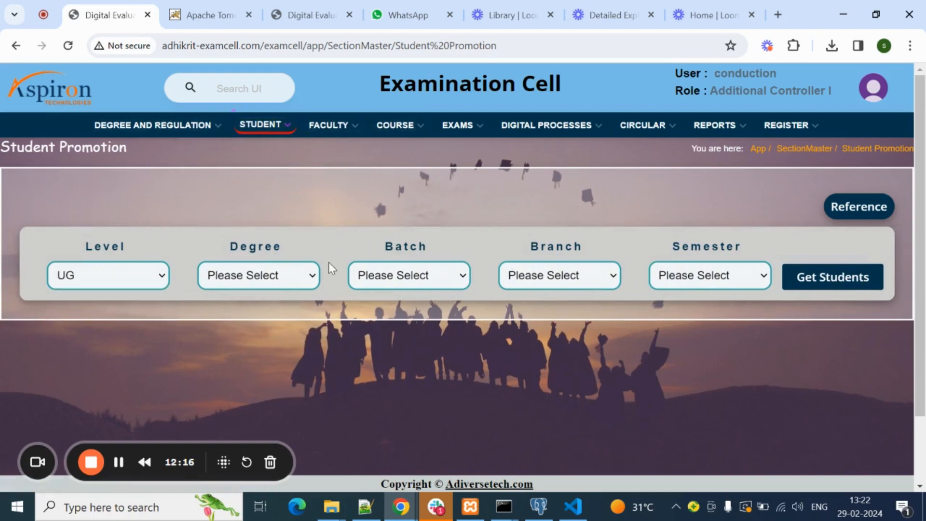
pyautogui.click(290, 284)
pyautogui.click(277, 307)
pyautogui.click(434, 282)
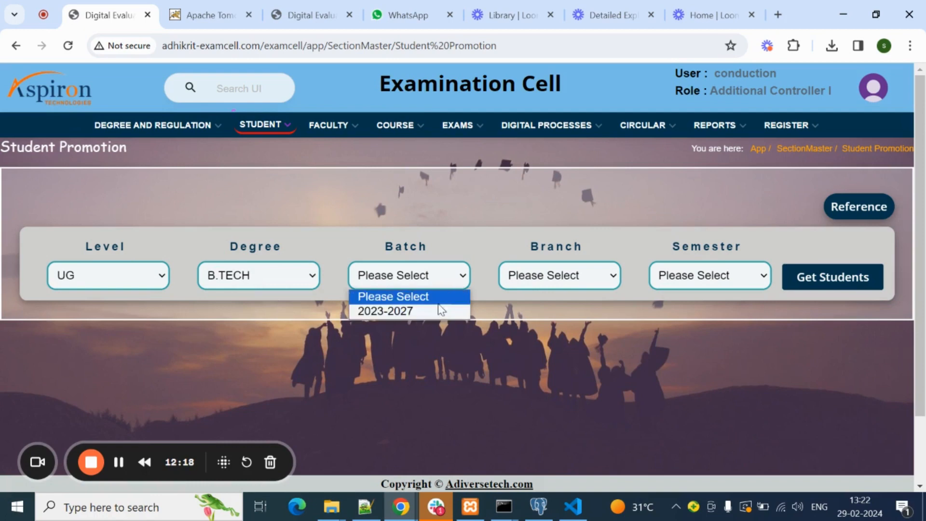
pyautogui.click(438, 309)
pyautogui.click(582, 274)
pyautogui.click(571, 309)
pyautogui.click(754, 285)
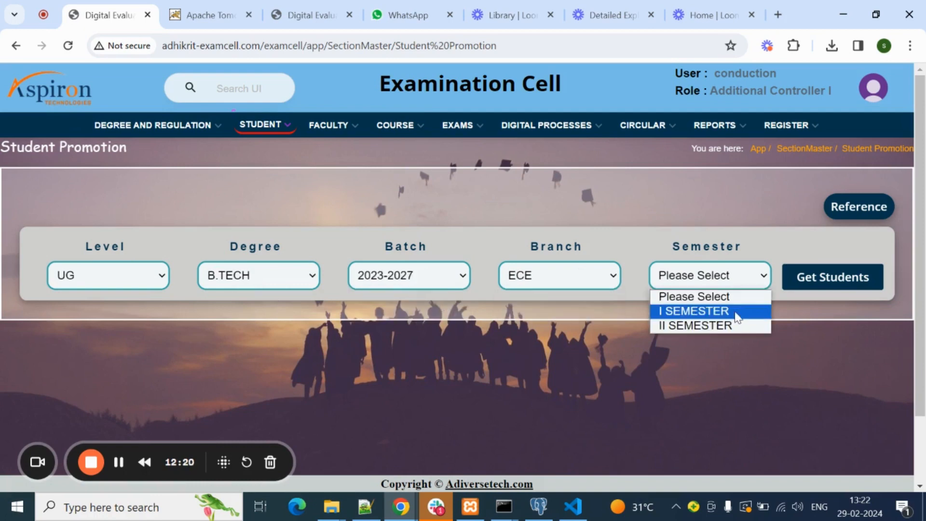
pyautogui.click(729, 311)
pyautogui.click(822, 279)
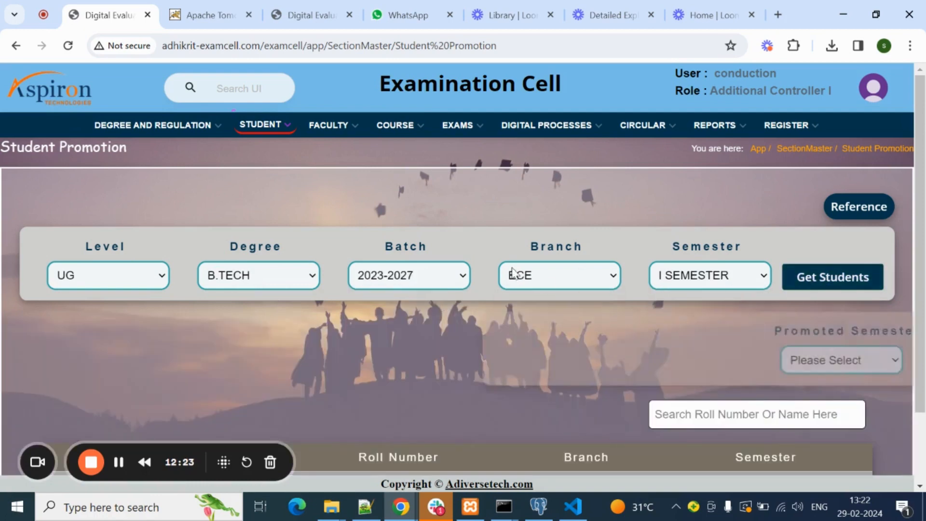
# Step: Promote the listed ECE students to II SEMESTER and confirm the promotion
pyautogui.scroll(-3, 511, 267)
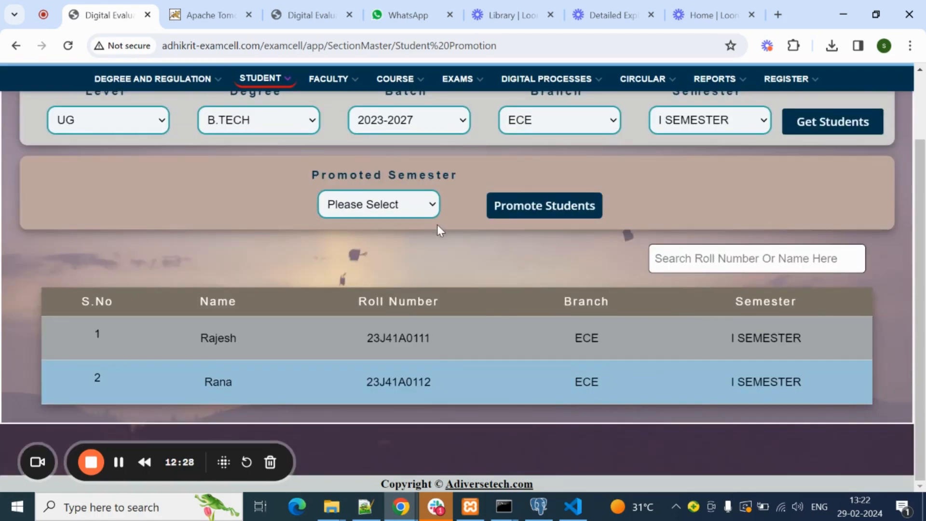
pyautogui.click(371, 207)
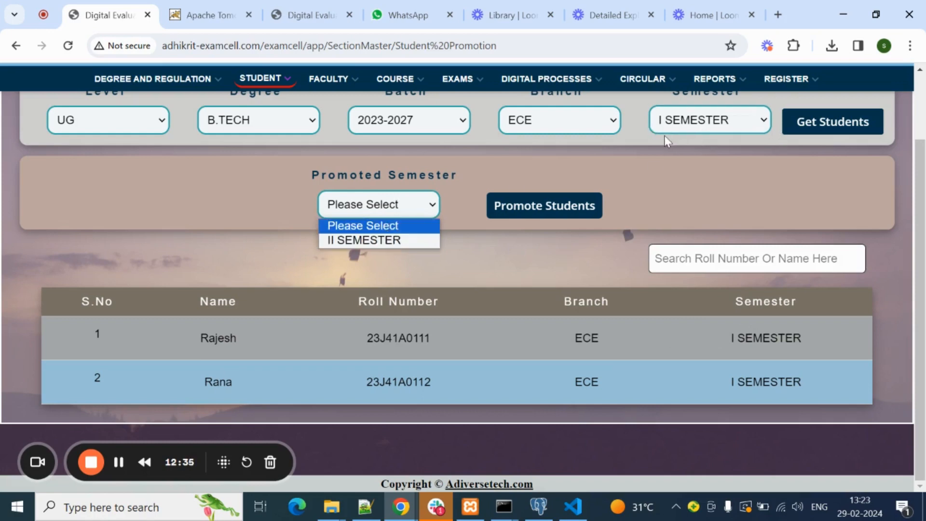
pyautogui.click(370, 241)
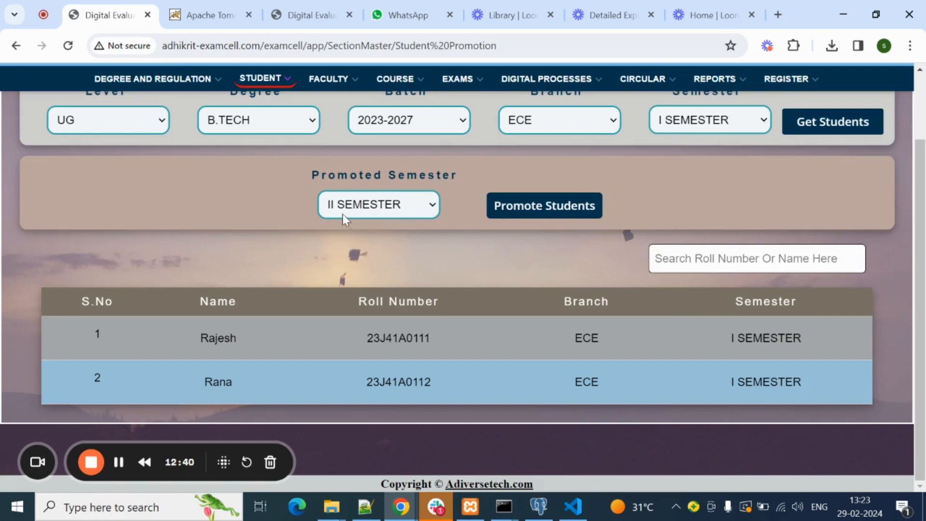
pyautogui.click(521, 208)
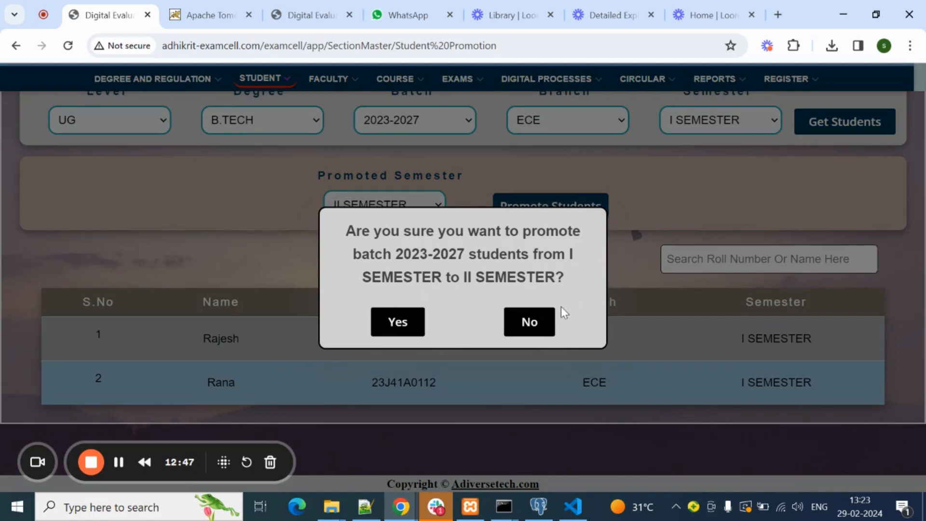
pyautogui.click(401, 324)
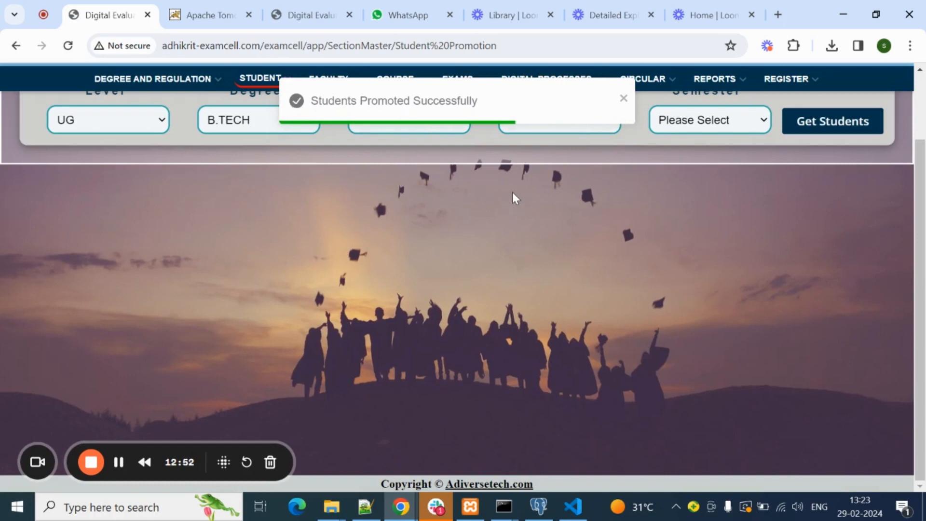
pyautogui.click(623, 99)
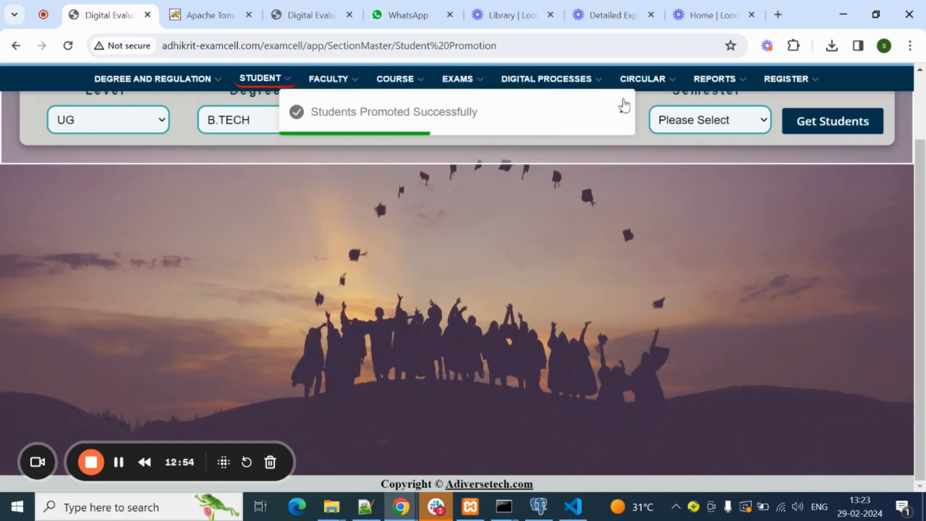
# Step: Open the Student Detention page
pyautogui.scroll(3, 459, 212)
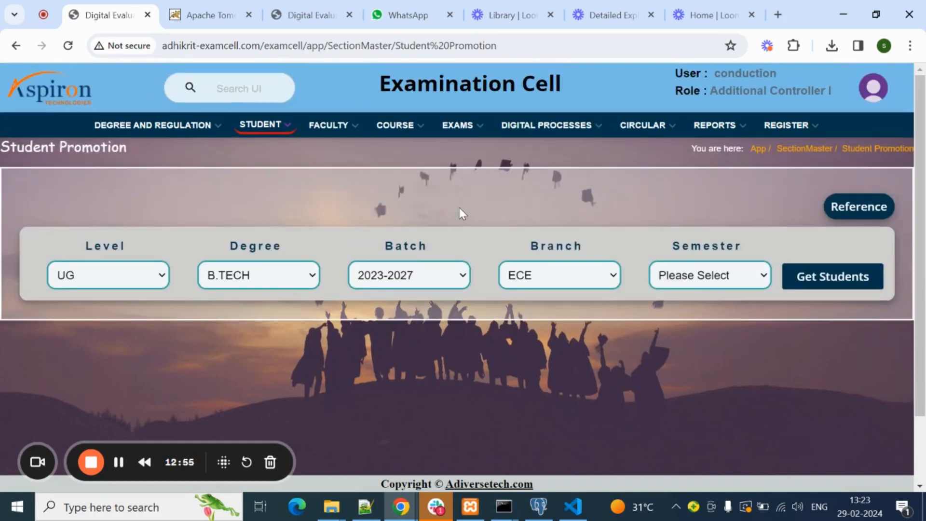
pyautogui.click(261, 124)
pyautogui.scroll(-5, 334, 227)
pyautogui.scroll(-1, 376, 347)
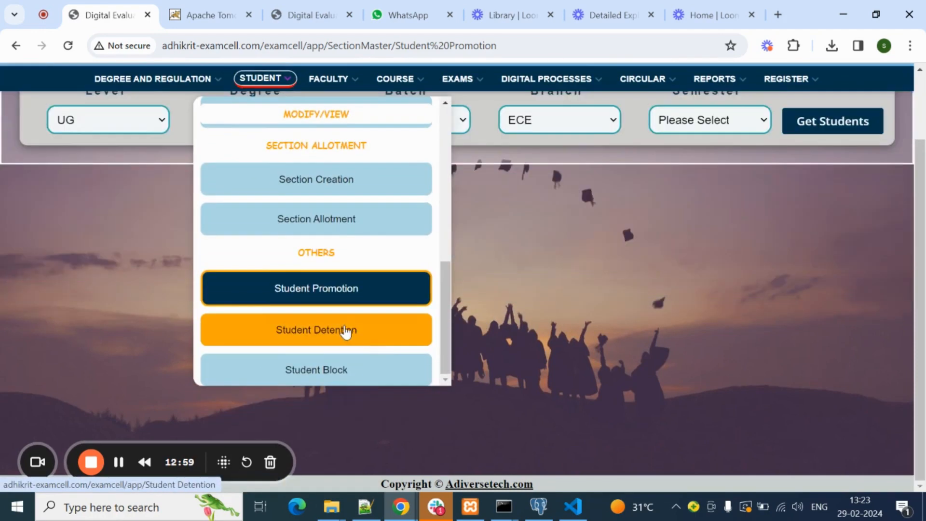
pyautogui.click(317, 333)
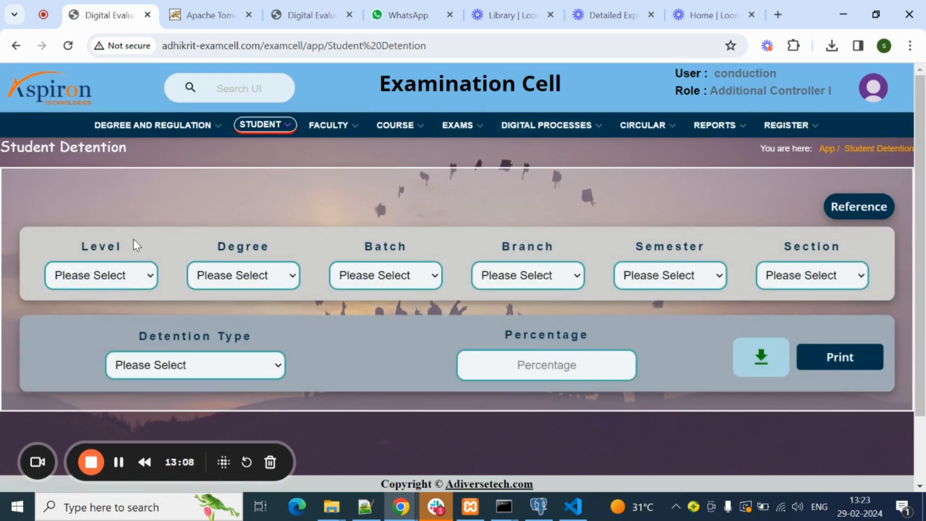
# Step: Set the detention filters to UG, B.TECH, batch 2023-2027, branch ECE, I SEMESTER, section A
pyautogui.click(122, 285)
pyautogui.click(99, 308)
pyautogui.click(249, 276)
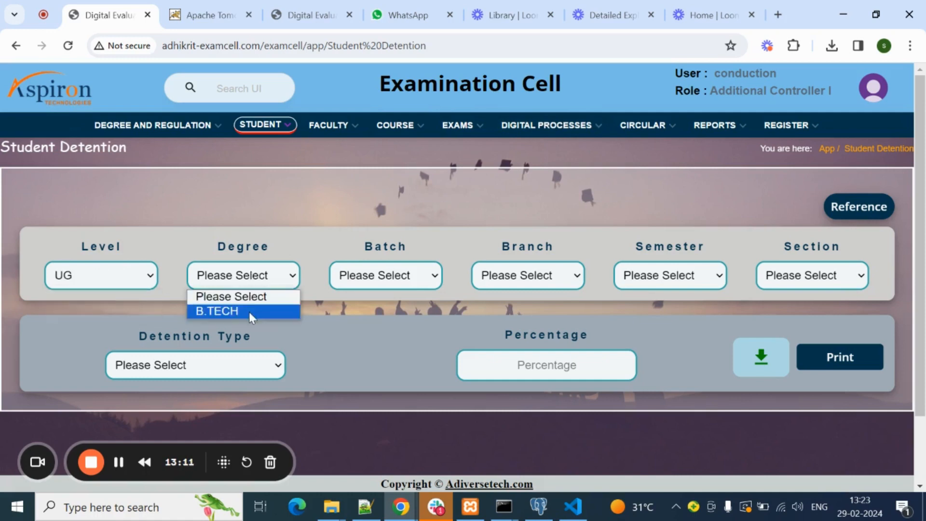
pyautogui.click(249, 311)
pyautogui.click(384, 280)
pyautogui.click(379, 311)
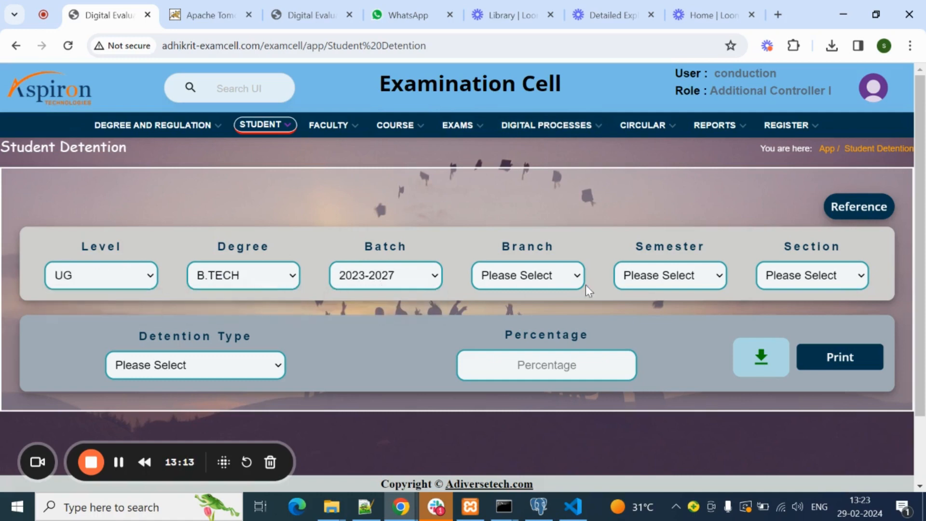
pyautogui.click(536, 276)
pyautogui.click(533, 311)
pyautogui.click(641, 277)
pyautogui.click(659, 311)
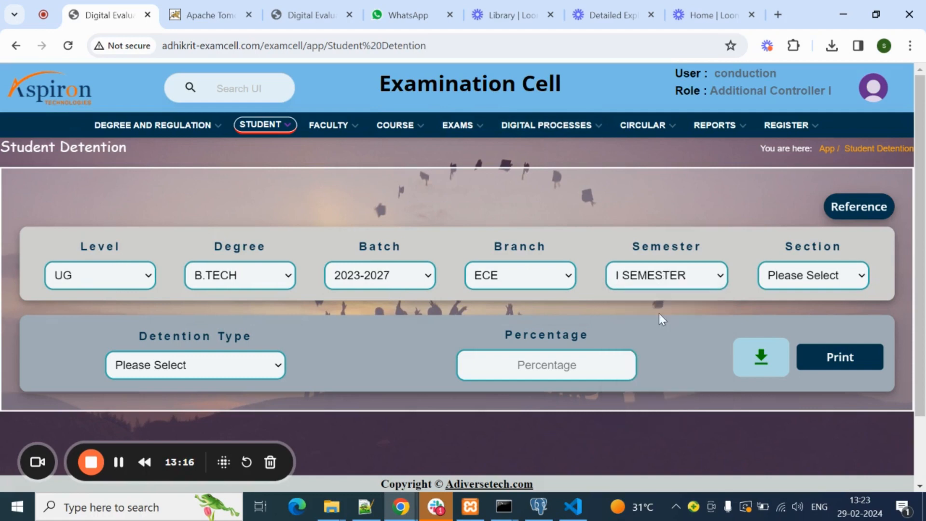
pyautogui.click(796, 276)
pyautogui.click(781, 312)
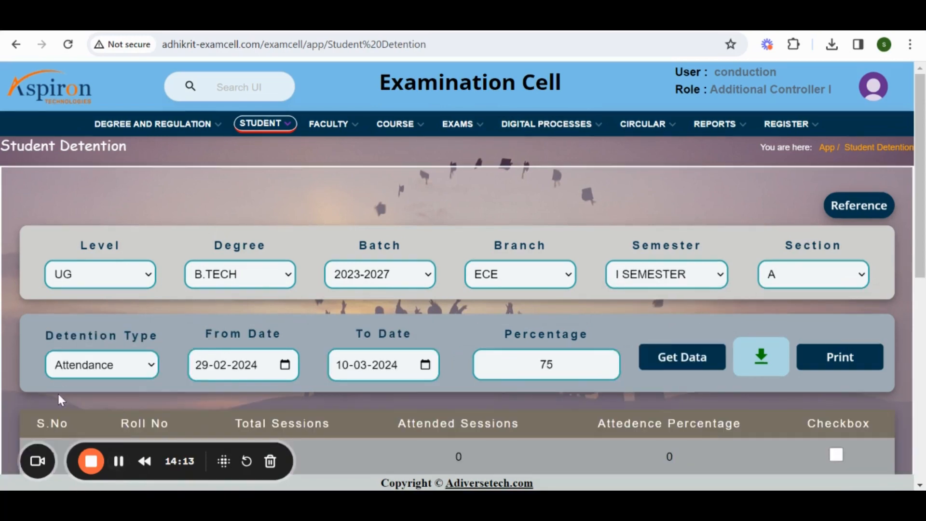
# Step: Choose Attendance as the detention type
pyautogui.click(141, 371)
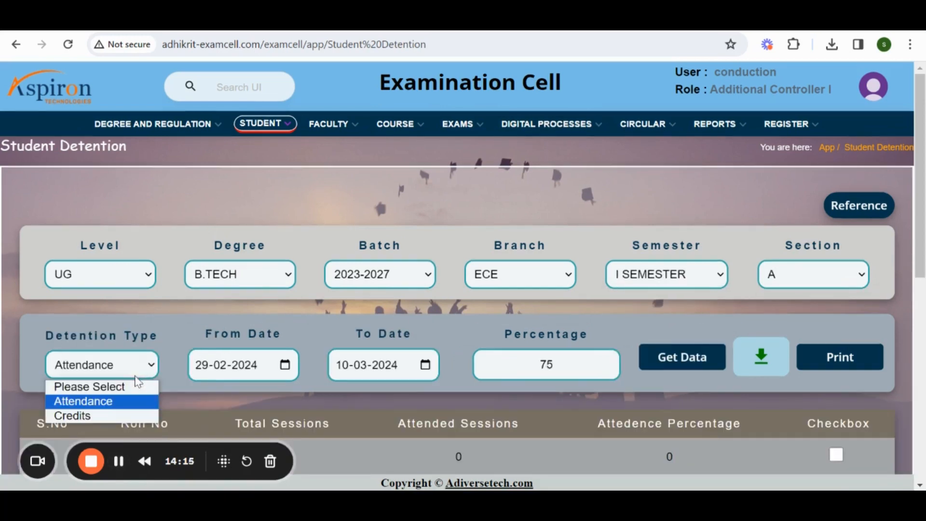
pyautogui.click(128, 404)
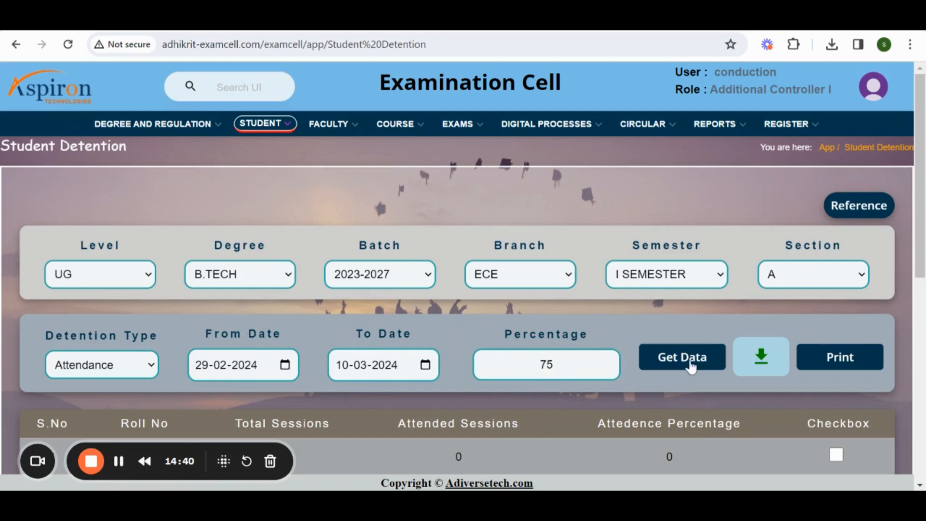
# Step: Mark the first three students in the attendance list for detention
pyautogui.scroll(-5, 583, 364)
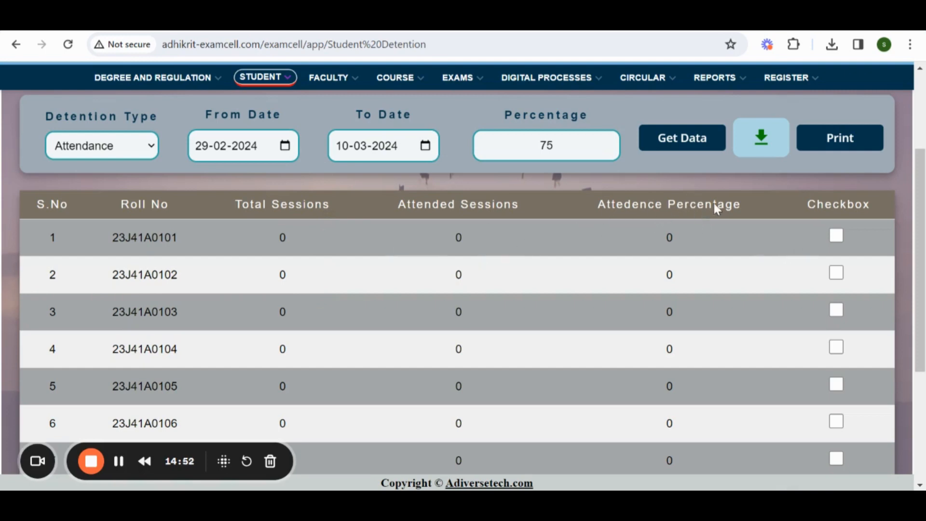
pyautogui.click(837, 240)
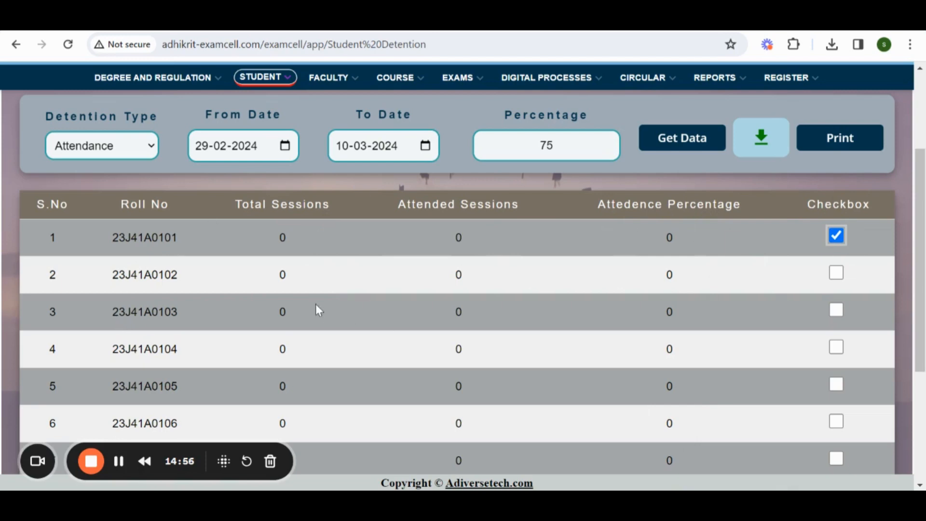
pyautogui.scroll(-3, 514, 284)
pyautogui.scroll(-2, 511, 283)
pyautogui.scroll(10, 514, 283)
pyautogui.scroll(-9, 602, 289)
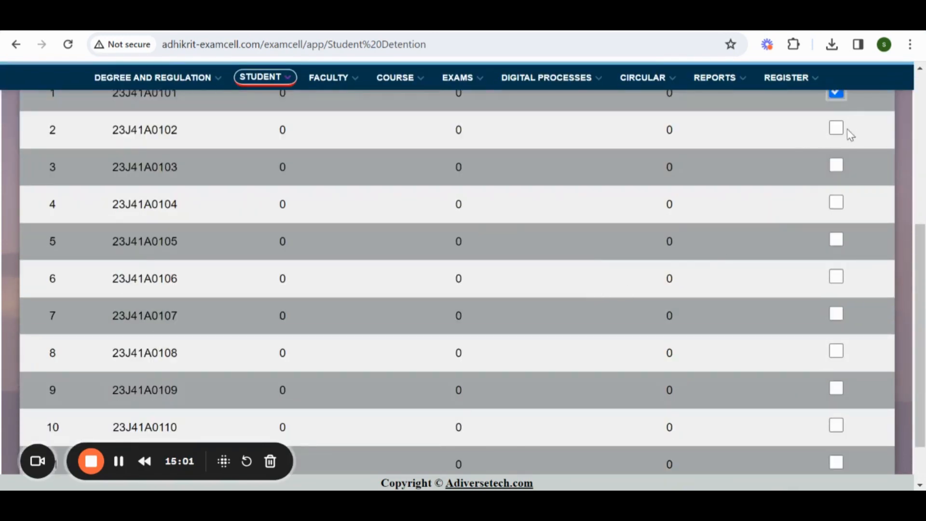
pyautogui.click(835, 129)
pyautogui.click(836, 165)
pyautogui.scroll(-2, 626, 176)
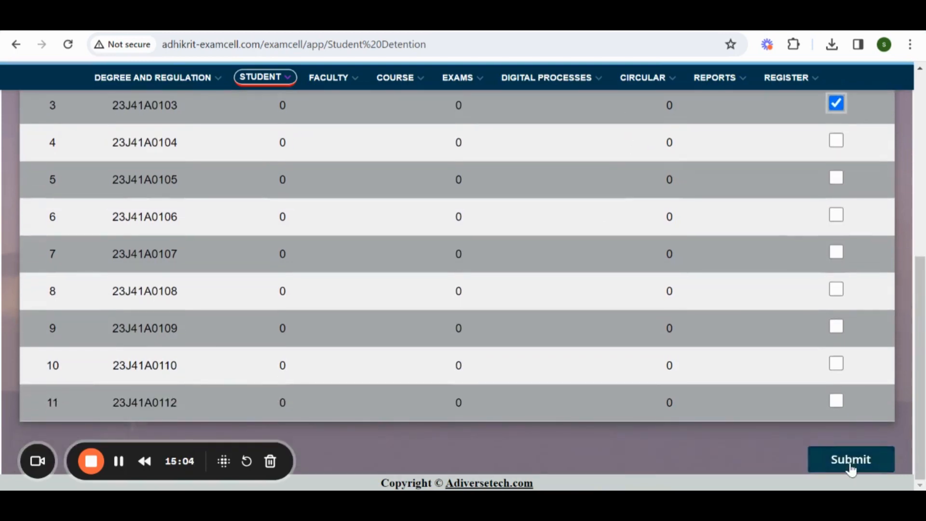
# Step: Examine the attendance detention filters, date range, percentage and the full student list
pyautogui.scroll(5, 395, 305)
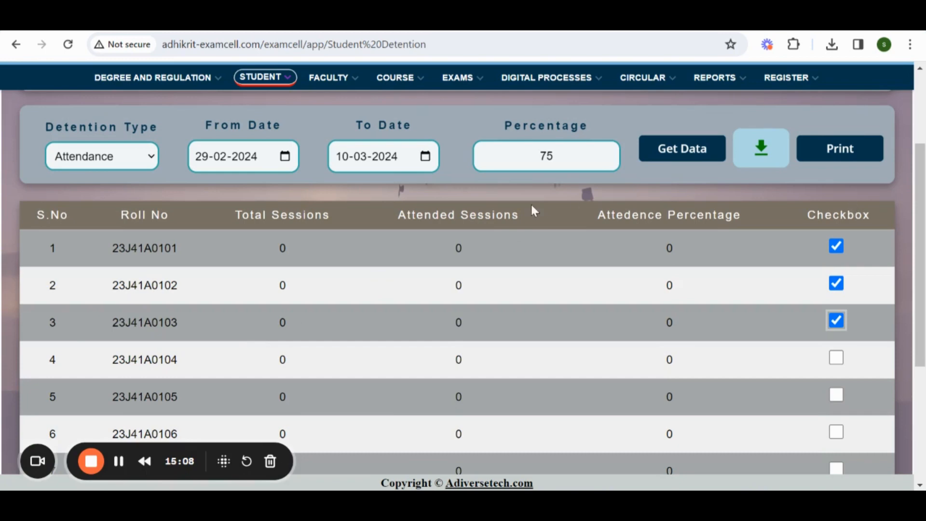
pyautogui.scroll(4, 561, 246)
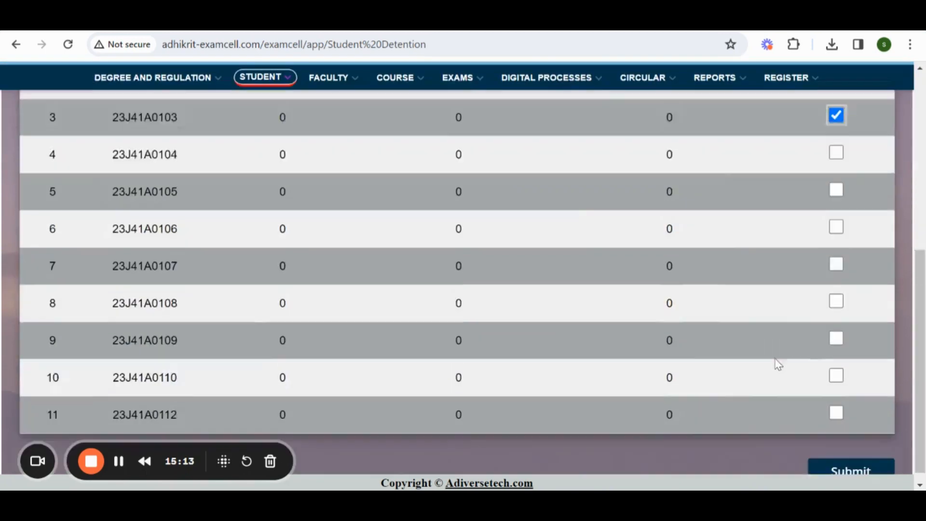
pyautogui.scroll(-9, 630, 346)
pyautogui.scroll(9, 736, 292)
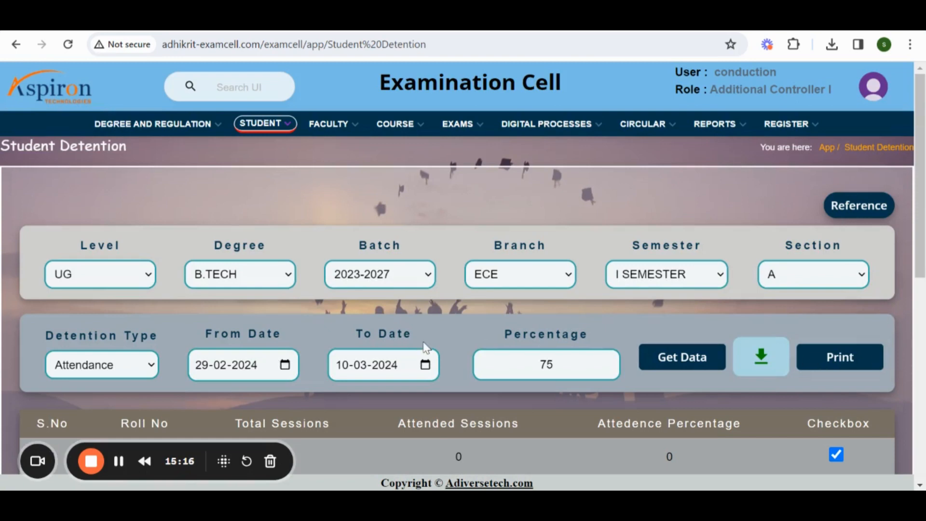
pyautogui.scroll(-5, 736, 150)
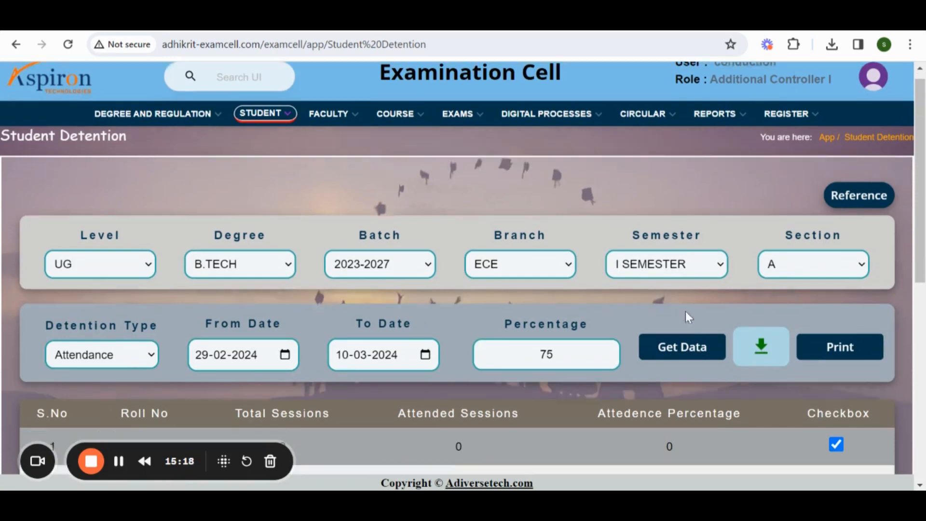
pyautogui.scroll(-5, 642, 362)
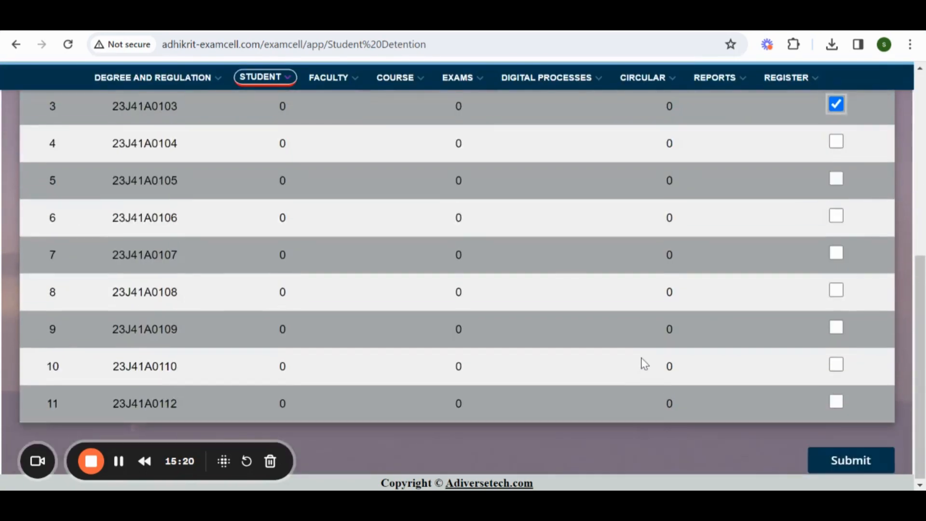
pyautogui.scroll(5, 548, 213)
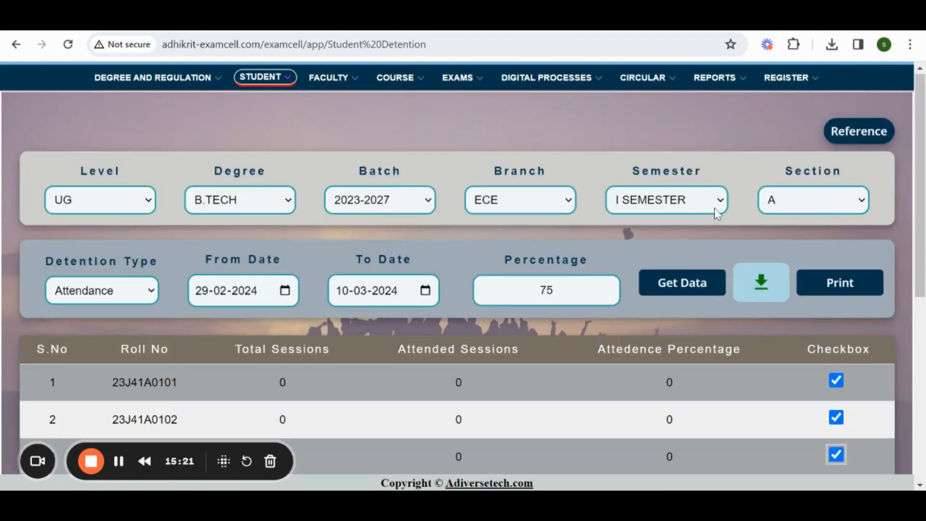
pyautogui.scroll(2, 360, 90)
# Step: Open the Student Block page
pyautogui.click(264, 124)
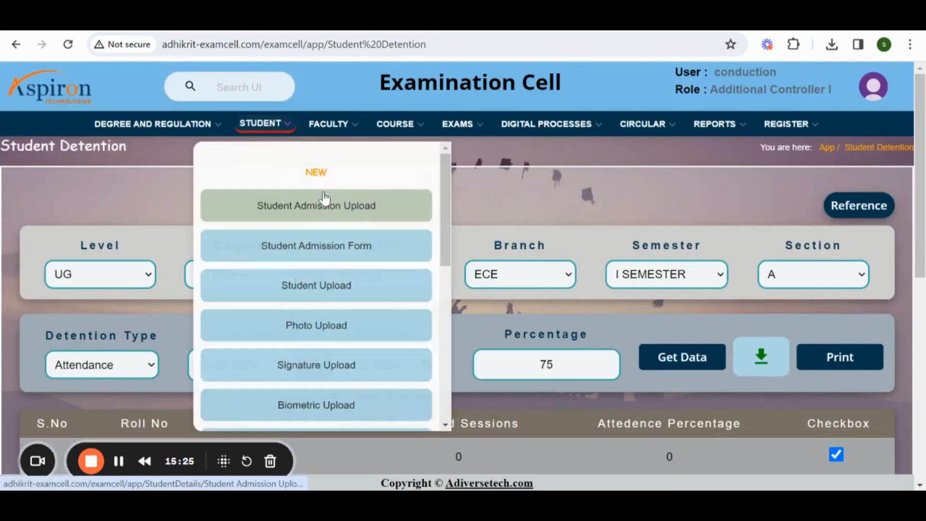
pyautogui.scroll(-5, 382, 404)
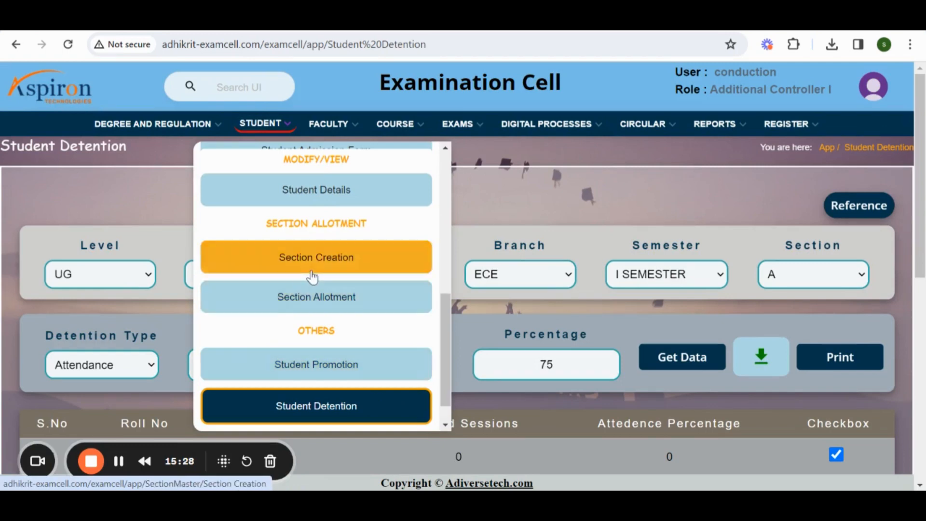
pyautogui.scroll(-3, 310, 270)
pyautogui.scroll(-3, 312, 285)
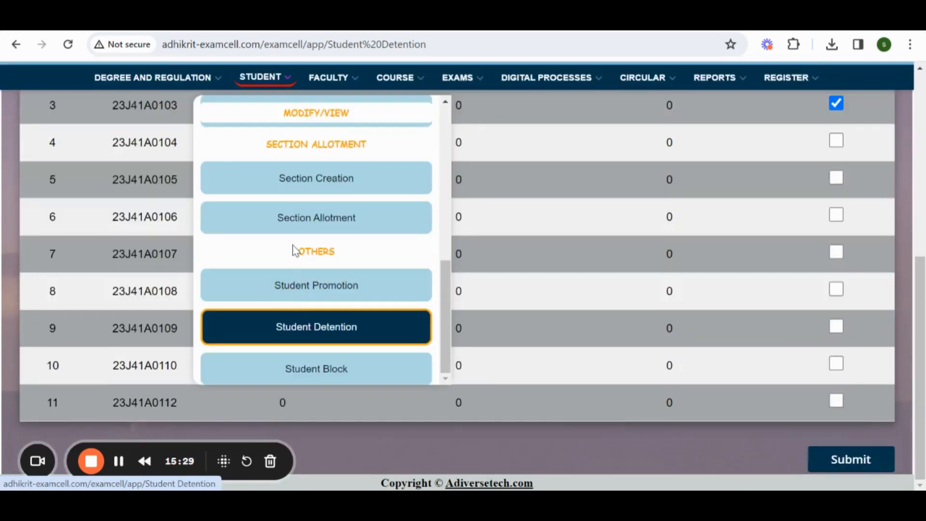
pyautogui.click(337, 374)
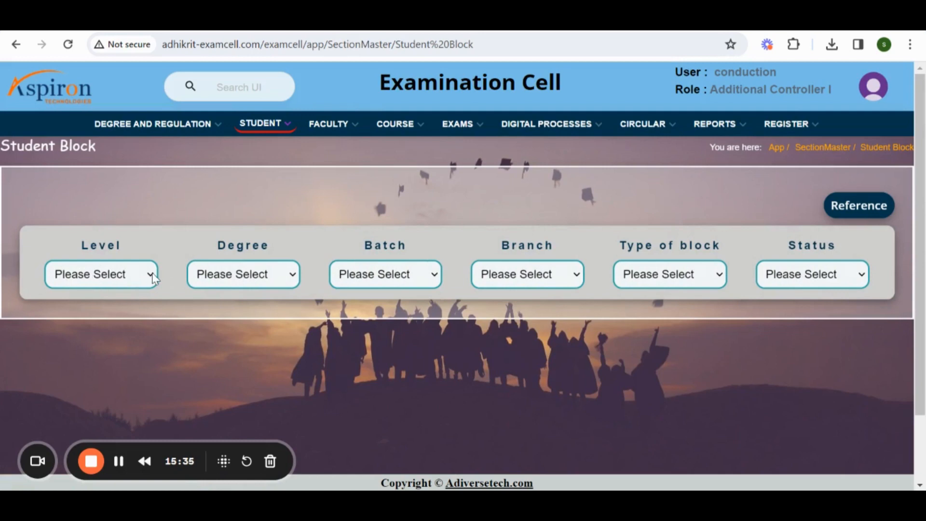
# Step: Set the student block filters to level UG, degree B.TECH, batch 2023-2027 and branch ECE
pyautogui.click(829, 279)
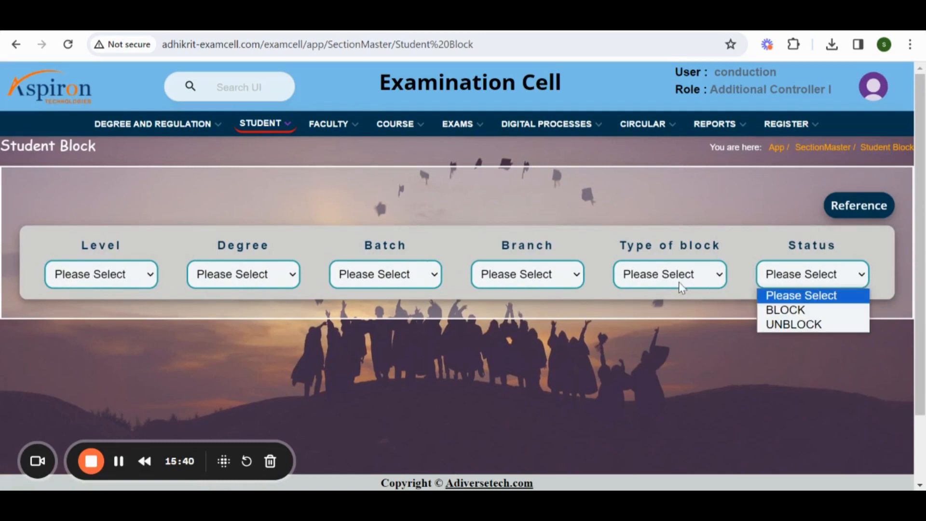
pyautogui.click(660, 278)
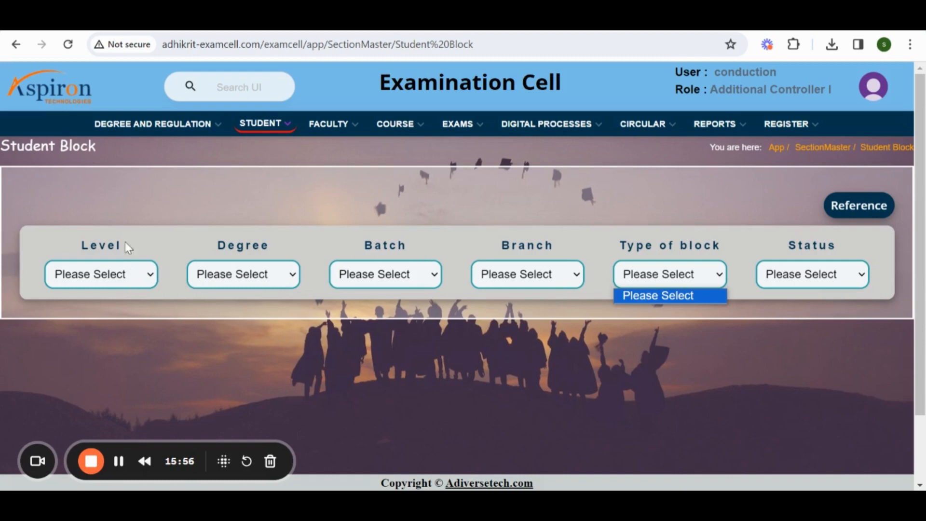
pyautogui.click(111, 278)
pyautogui.click(94, 311)
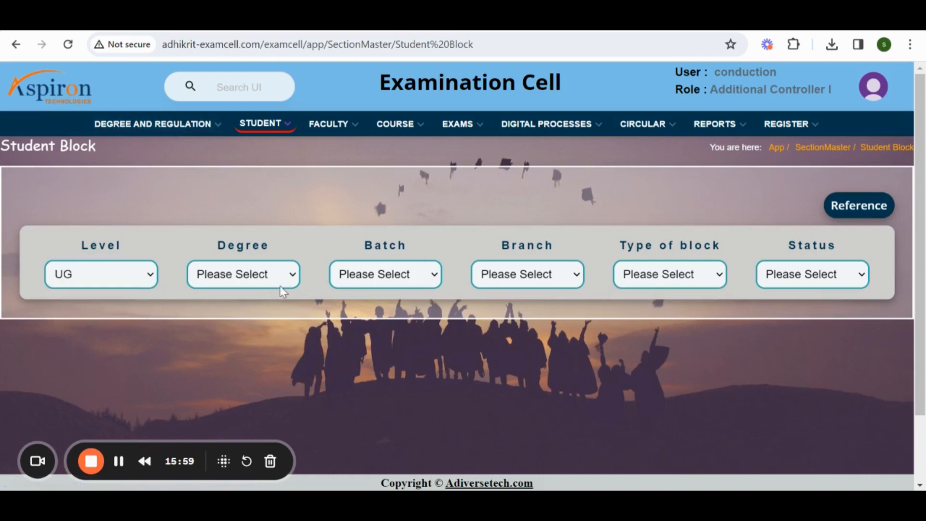
pyautogui.click(280, 284)
pyautogui.click(270, 309)
pyautogui.click(419, 277)
pyautogui.click(389, 310)
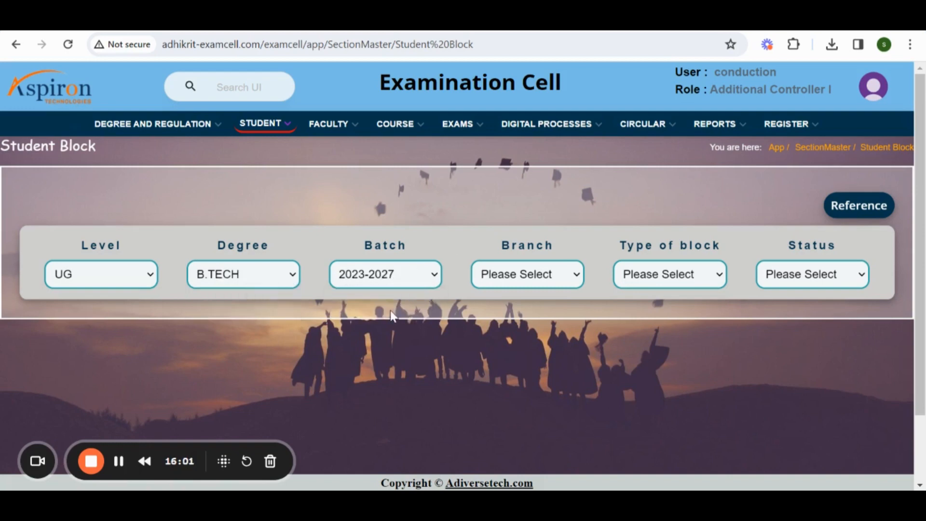
pyautogui.click(502, 274)
pyautogui.click(499, 324)
# Step: Set the type of block to RESULT PUBLISH and the status to BLOCK
pyautogui.click(673, 281)
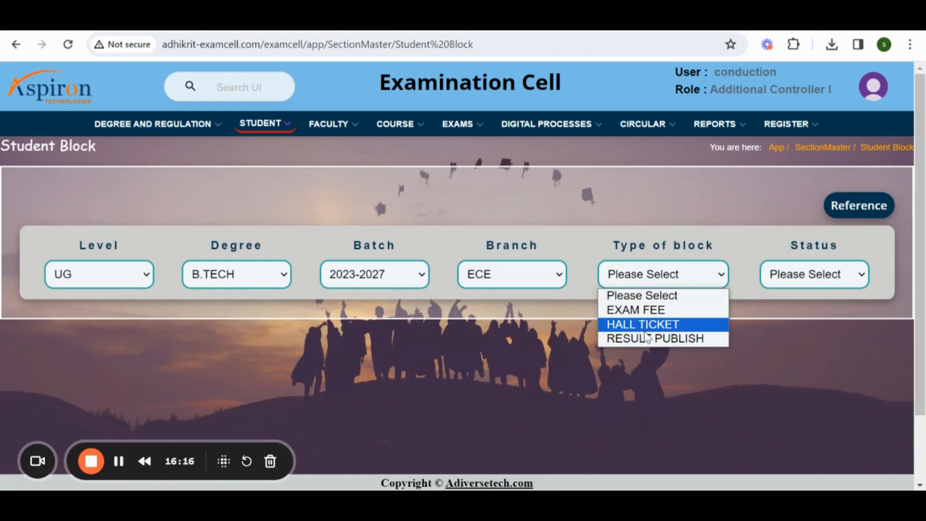
pyautogui.click(691, 341)
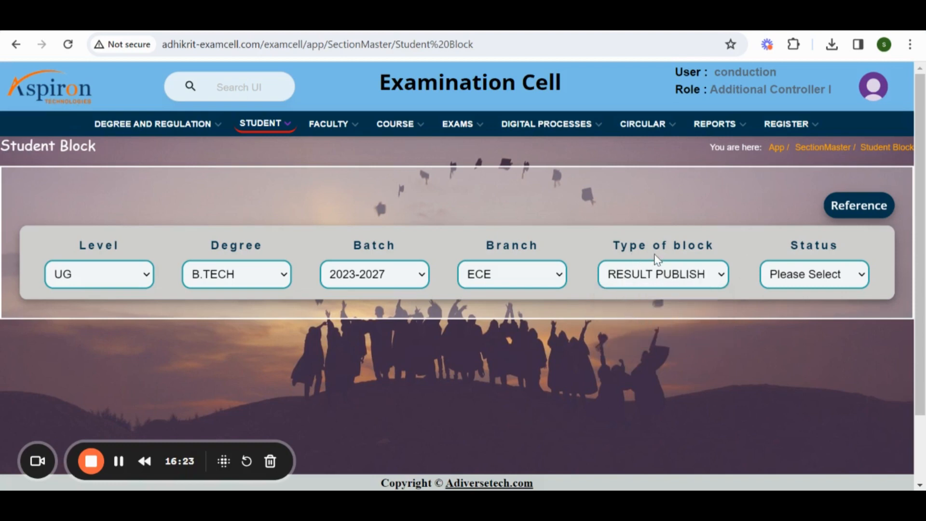
pyautogui.click(815, 286)
pyautogui.click(791, 308)
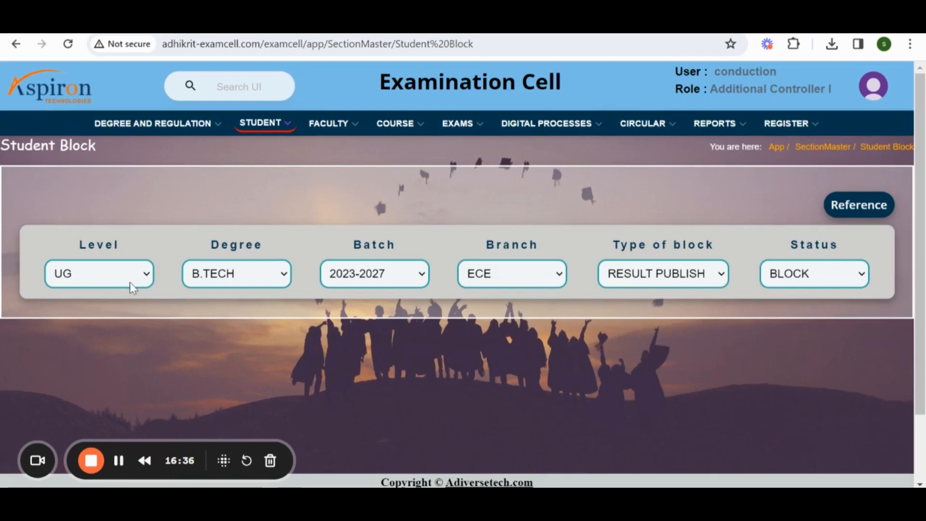
# Step: Change the status to UNBLOCK and look through the students listed for RESULT PUBLISH
pyautogui.click(805, 285)
pyautogui.click(827, 314)
pyautogui.click(818, 284)
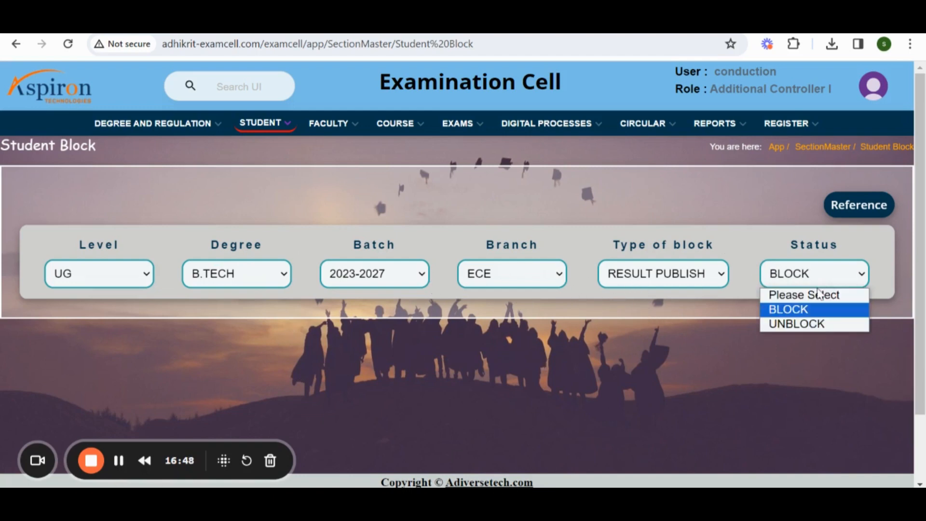
pyautogui.click(810, 323)
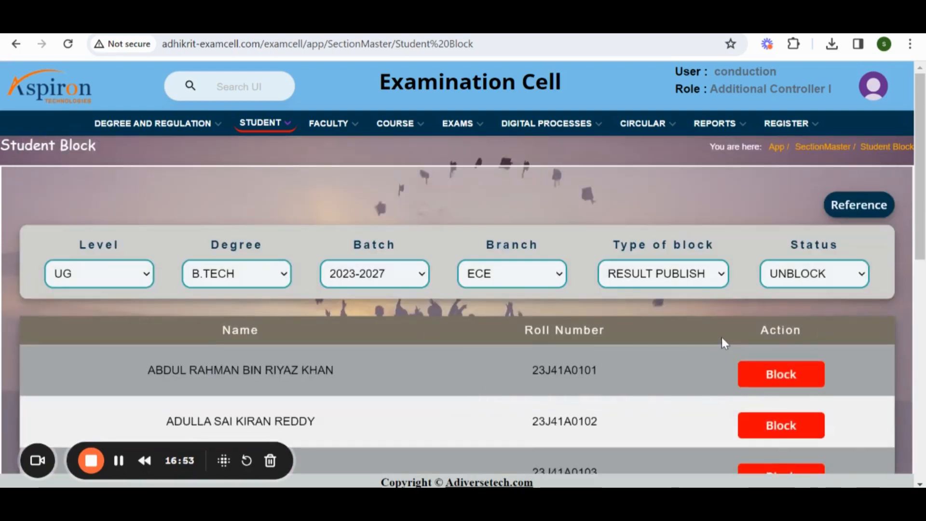
pyautogui.scroll(-3, 647, 317)
pyautogui.scroll(3, 640, 318)
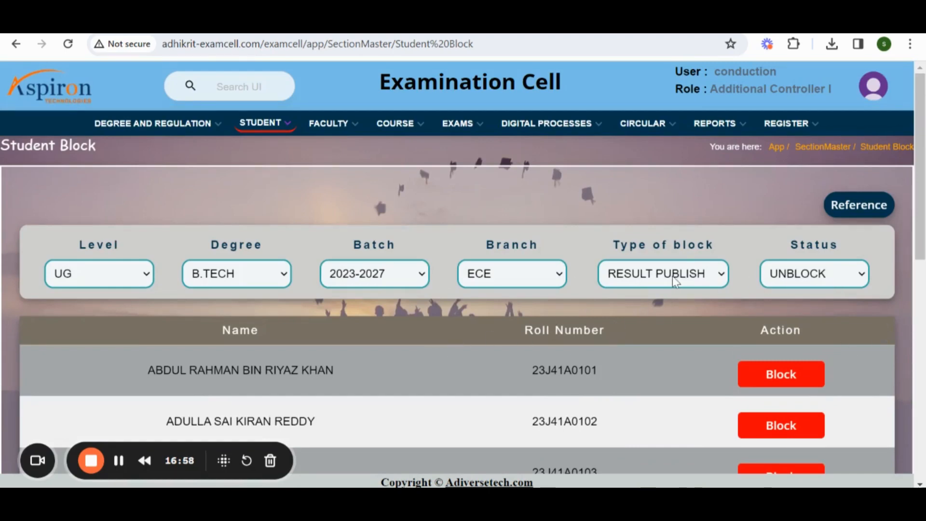
# Step: Check the type of block options, keep RESULT PUBLISH selected and review the student list
pyautogui.click(709, 284)
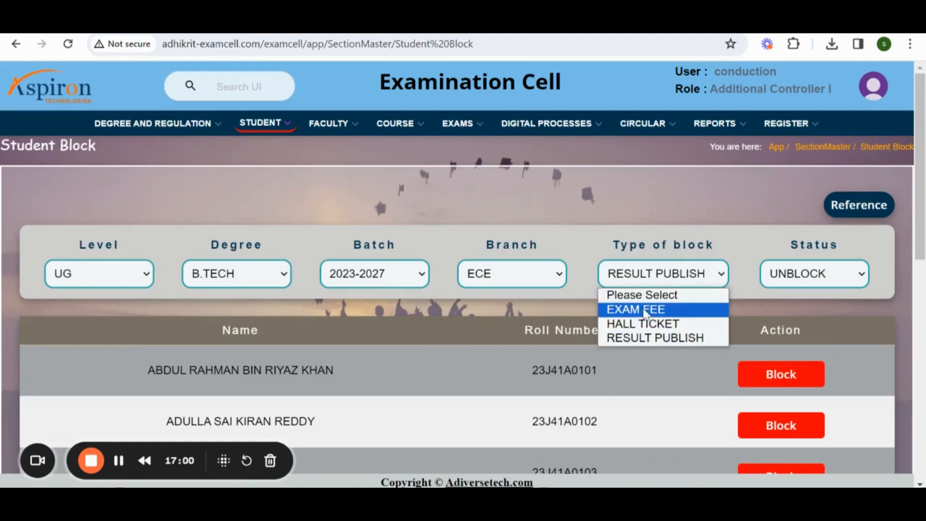
pyautogui.click(686, 339)
pyautogui.scroll(-3, 619, 302)
pyautogui.scroll(3, 610, 319)
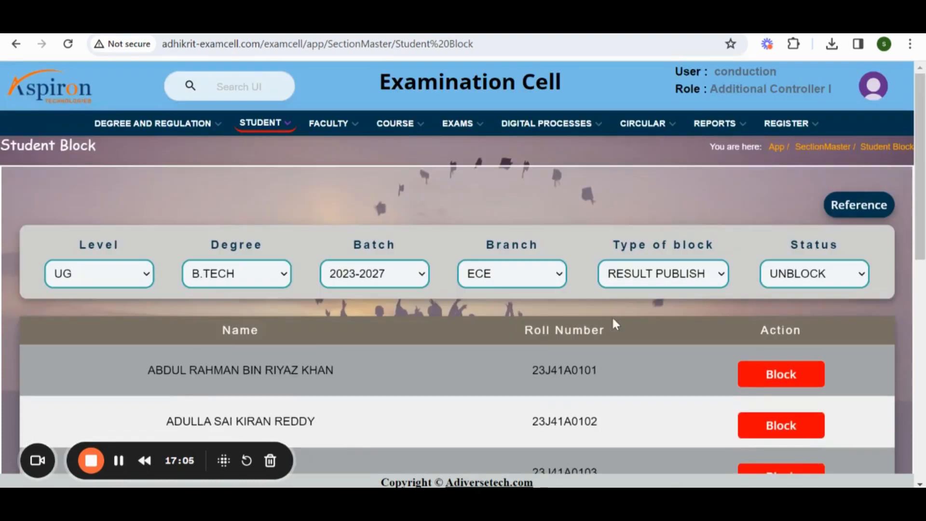
pyautogui.scroll(-3, 638, 353)
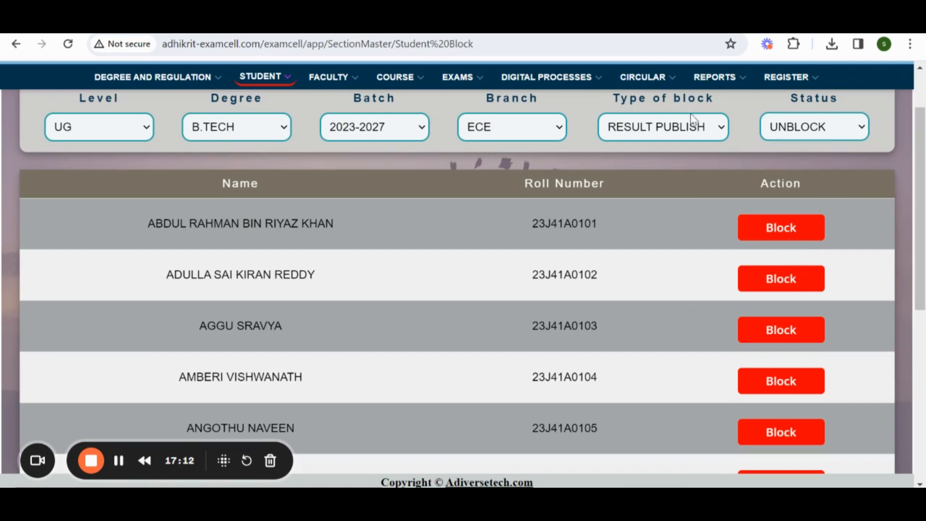
# Step: Set the type of block to EXAM FEE and the status to BLOCK
pyautogui.click(675, 128)
pyautogui.click(672, 163)
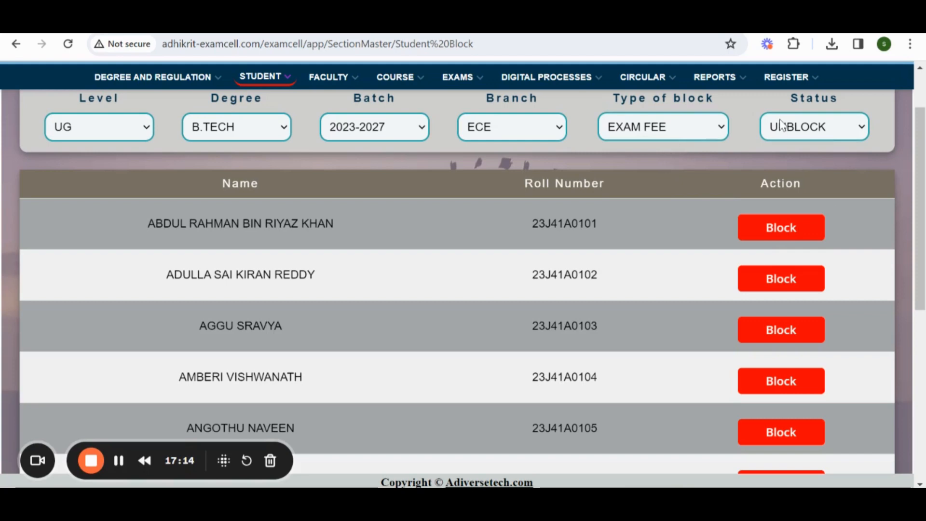
pyautogui.click(825, 128)
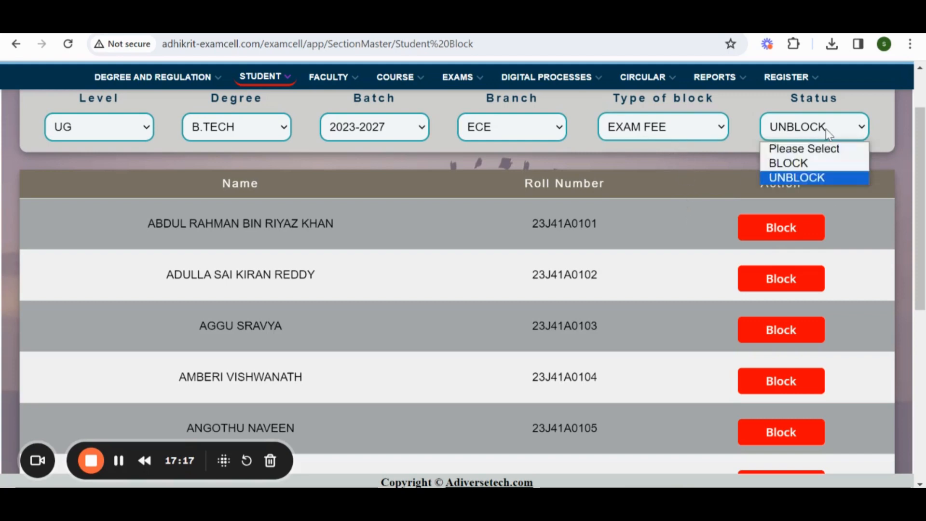
pyautogui.click(822, 163)
# Step: Switch the status back to UNBLOCK and look through all students listed for EXAM FEE
pyautogui.click(825, 130)
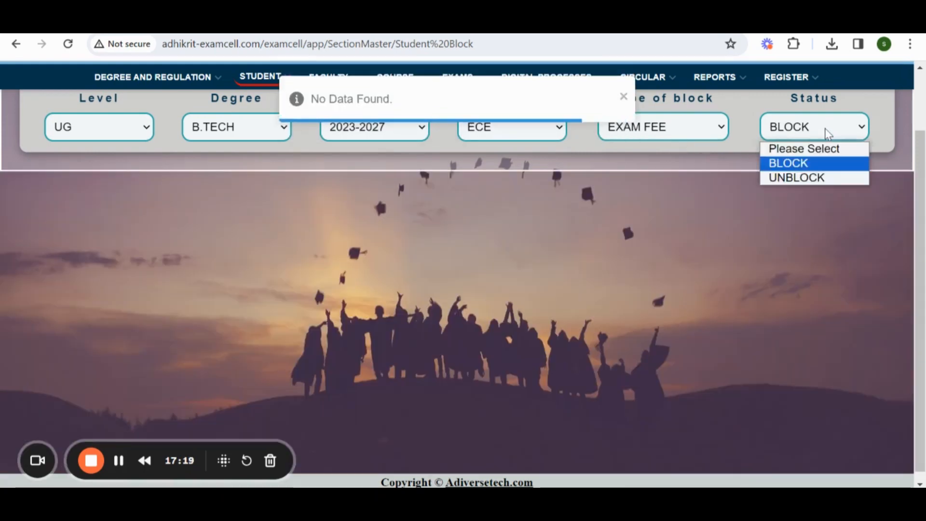
pyautogui.click(816, 176)
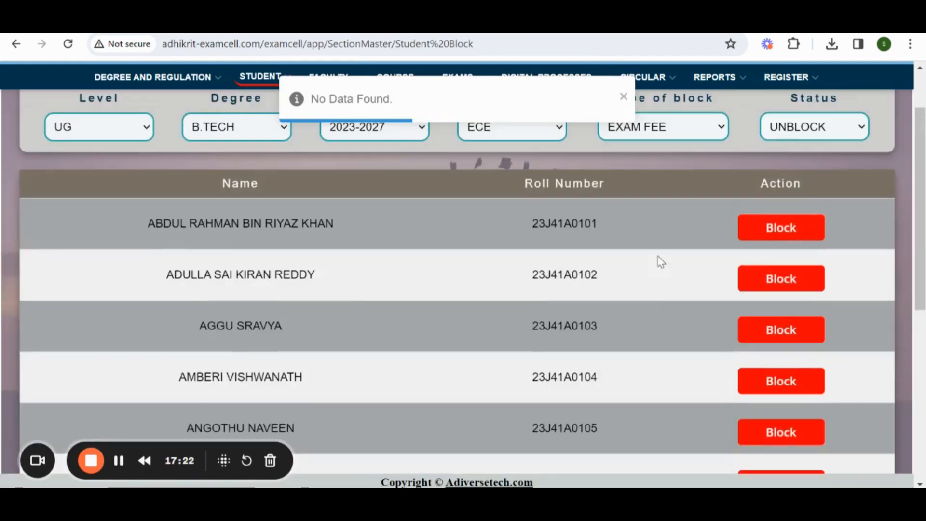
pyautogui.click(623, 96)
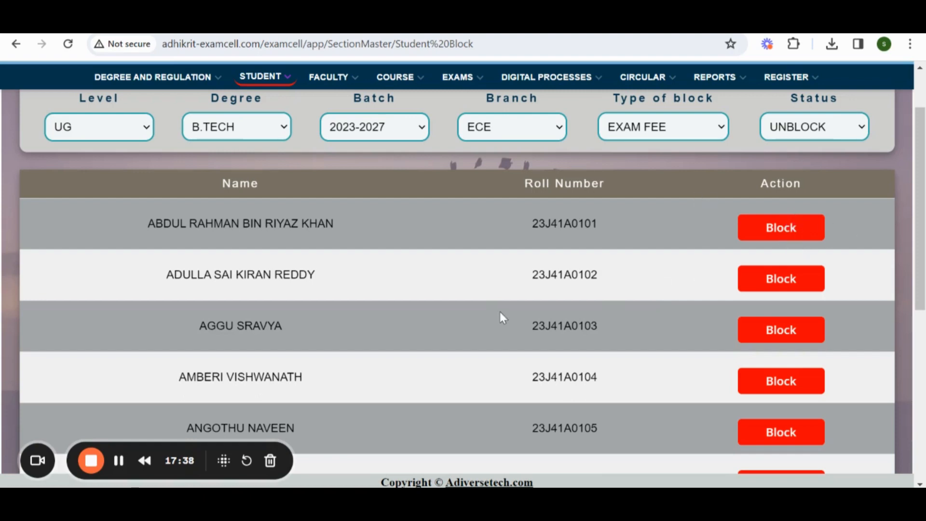
pyautogui.scroll(3, 636, 226)
pyautogui.scroll(-10, 637, 221)
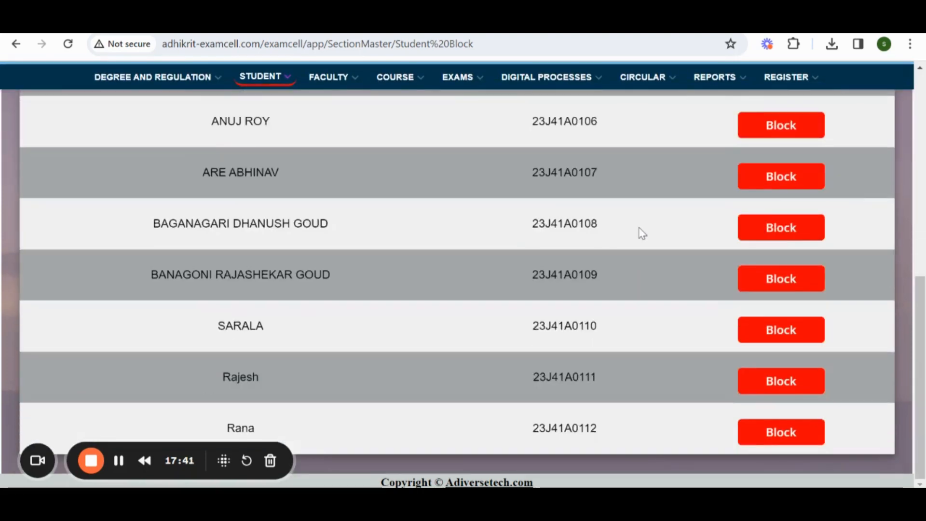
pyautogui.scroll(10, 642, 233)
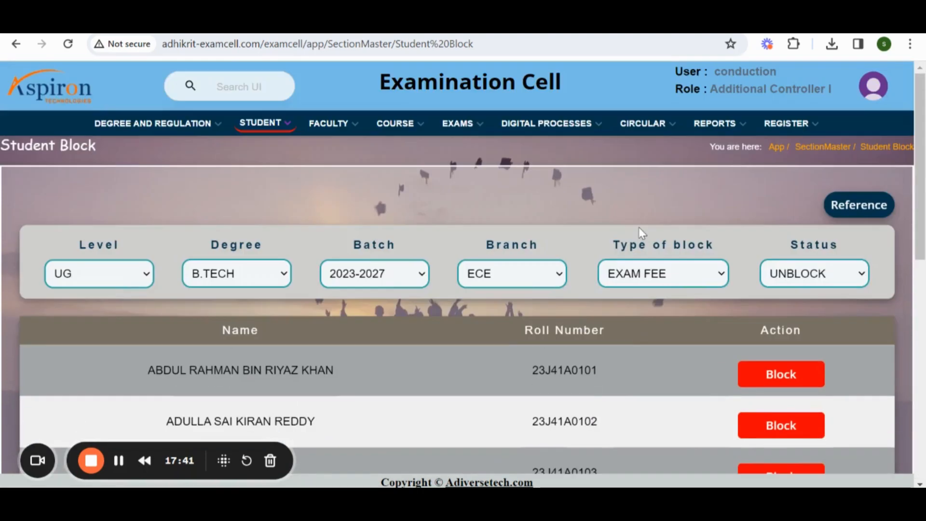
pyautogui.click(261, 123)
pyautogui.scroll(-10, 361, 232)
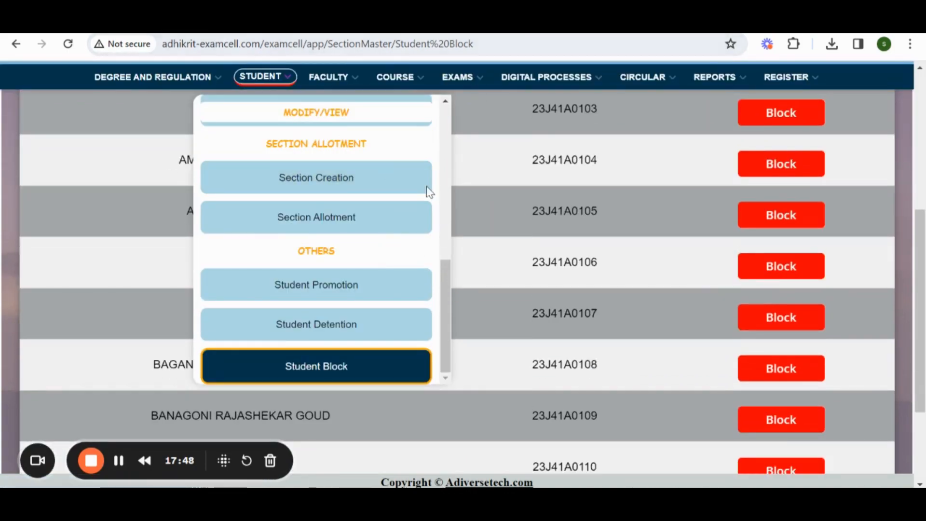
# Step: Leave the student block list and open the Faculty Details Upload page
pyautogui.click(484, 116)
pyautogui.scroll(7, 484, 116)
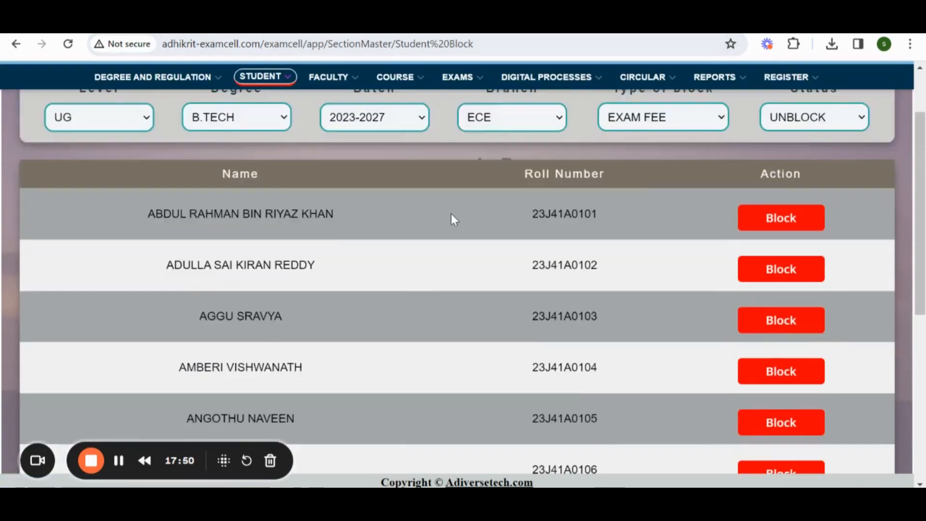
pyautogui.click(331, 125)
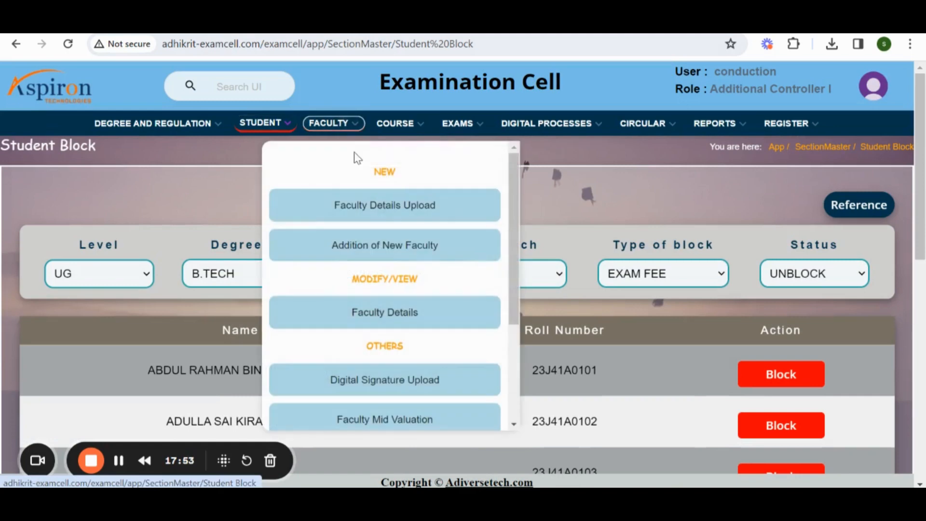
pyautogui.click(407, 214)
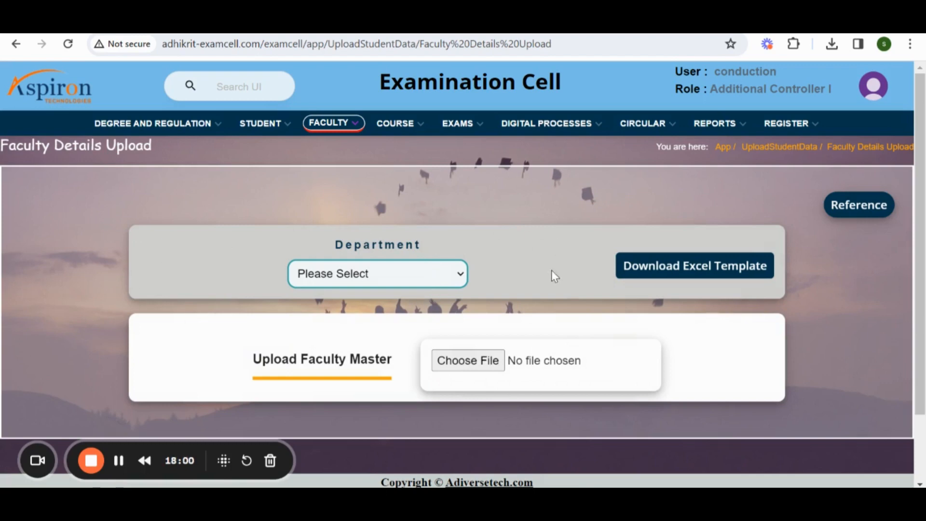
# Step: Select the SH department, download the Excel faculty template and open FacultyTemplate.xlsx to review its column headings
pyautogui.click(426, 285)
pyautogui.click(374, 311)
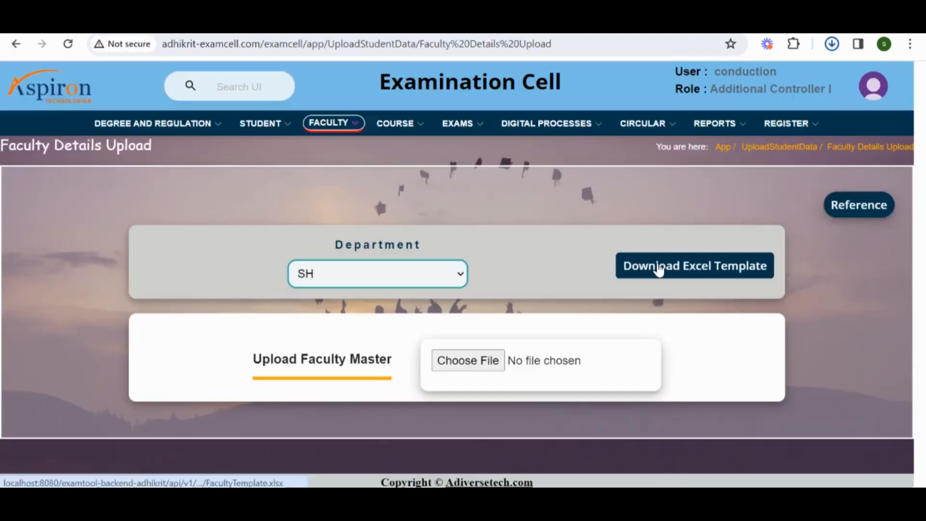
pyautogui.click(661, 269)
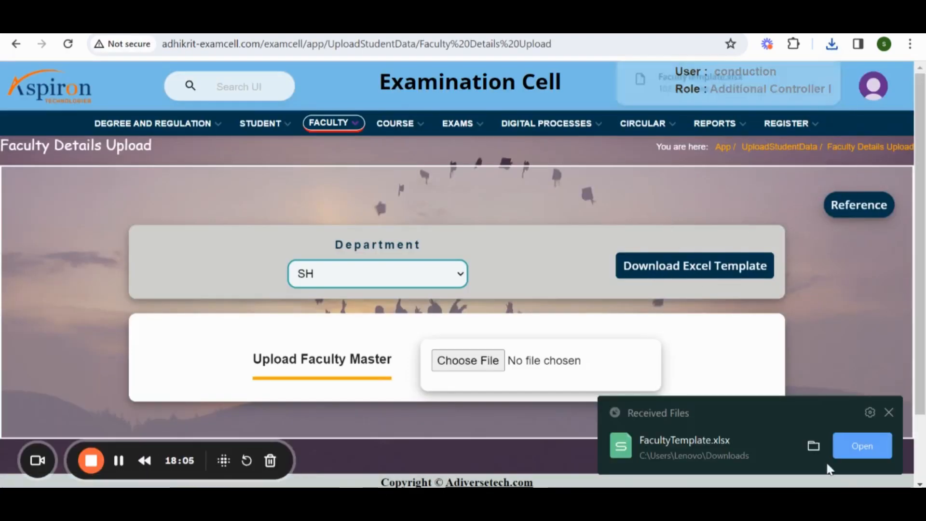
pyautogui.moveTo(757, 89)
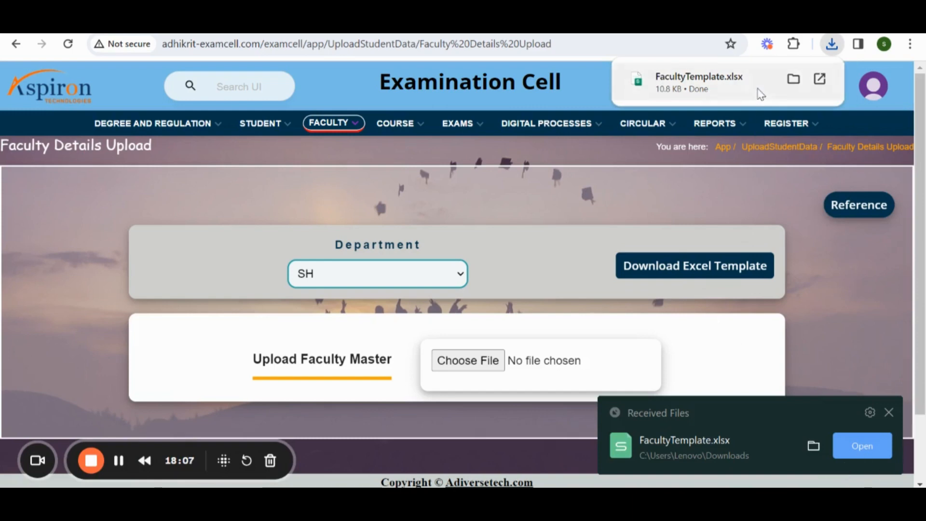
pyautogui.click(726, 93)
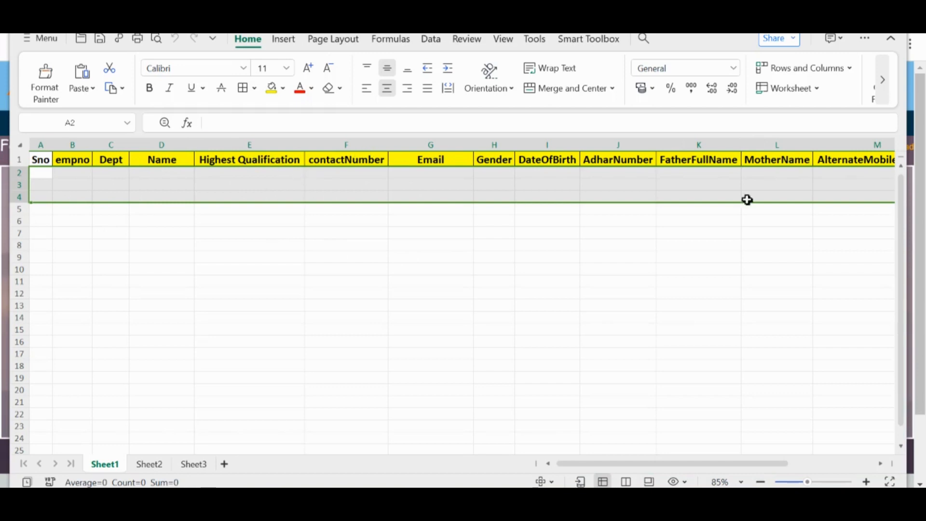
pyautogui.moveTo(754, 465); pyautogui.dragTo(705, 463)
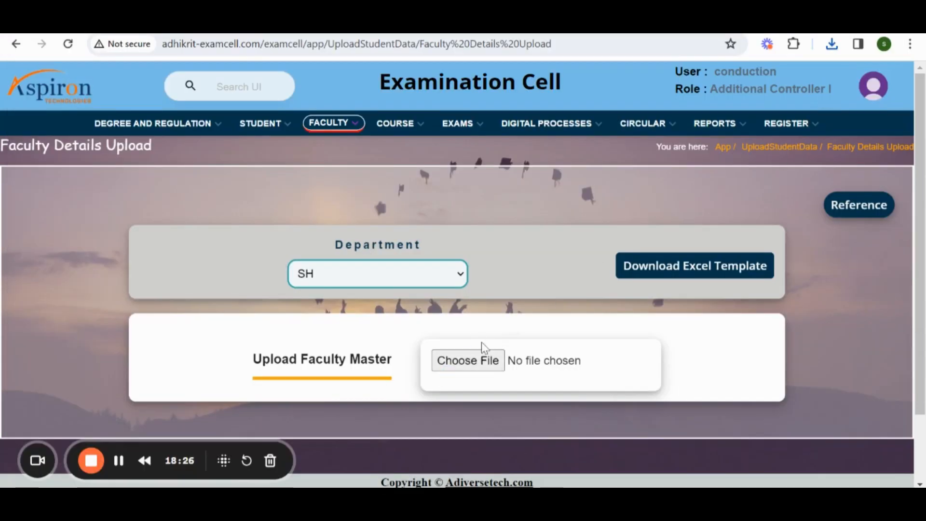
# Step: Select FacultyTemplate.xlsx from Downloads as the file for the faculty master upload
pyautogui.click(484, 362)
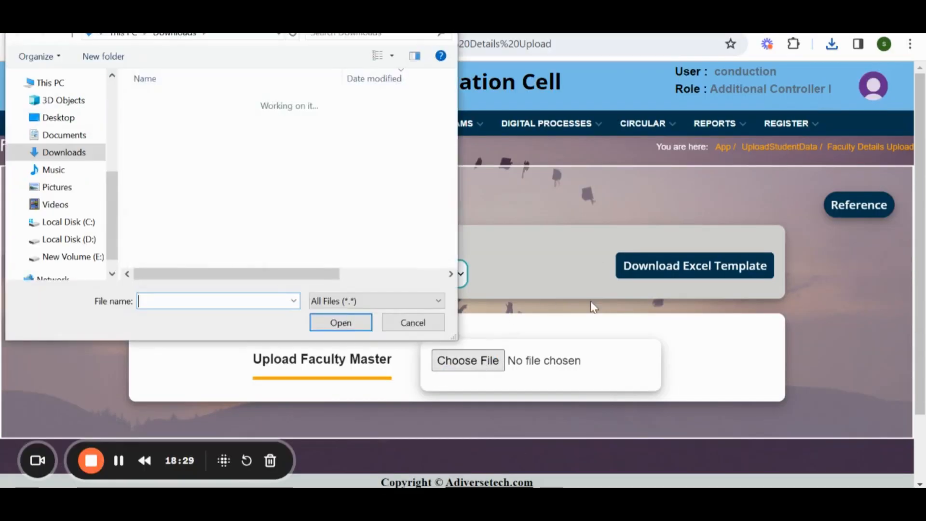
pyautogui.click(175, 120)
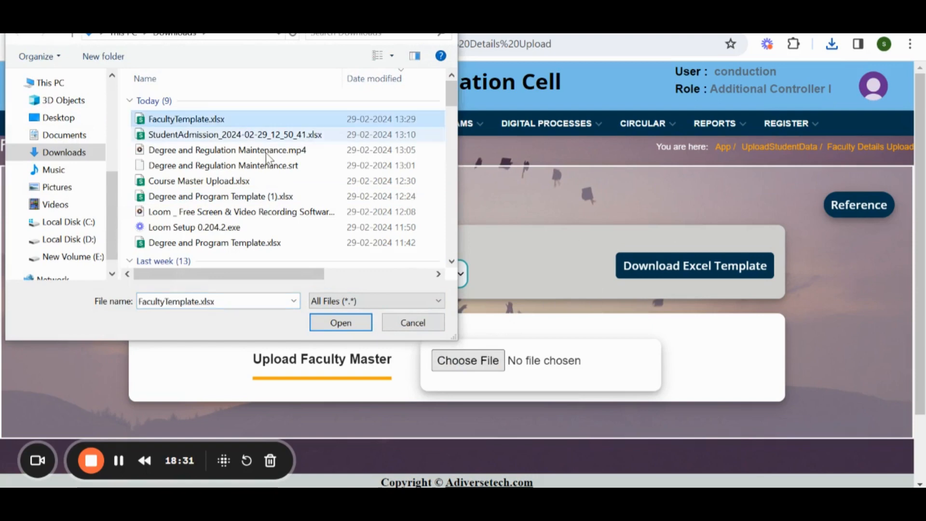
pyautogui.click(341, 323)
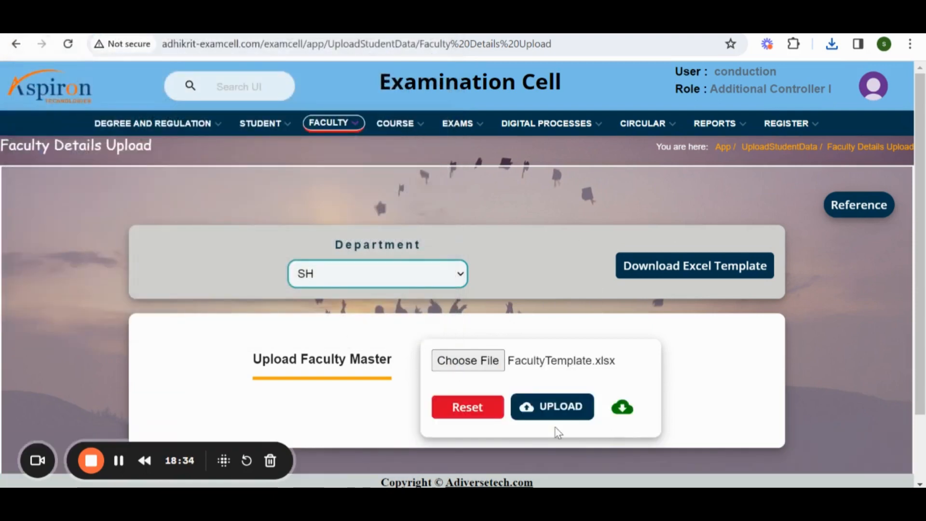
pyautogui.scroll(-3, 723, 313)
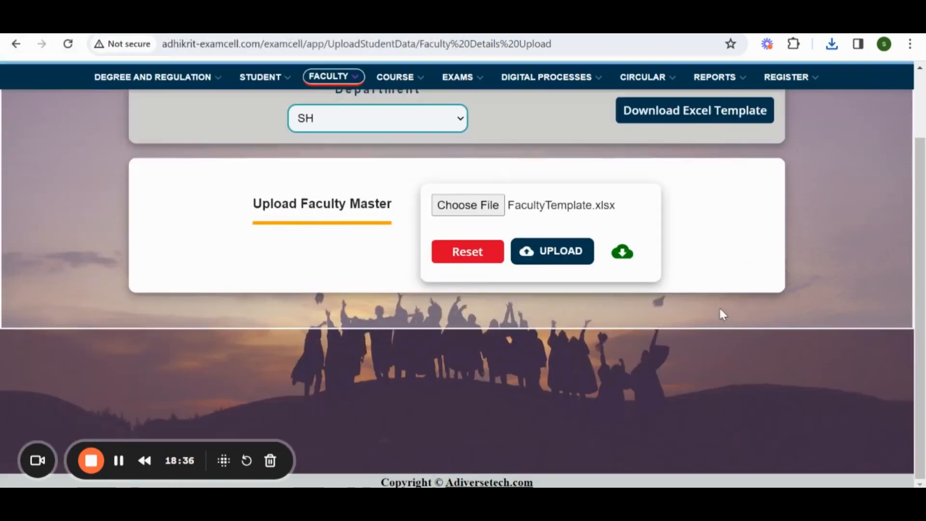
pyautogui.scroll(3, 721, 314)
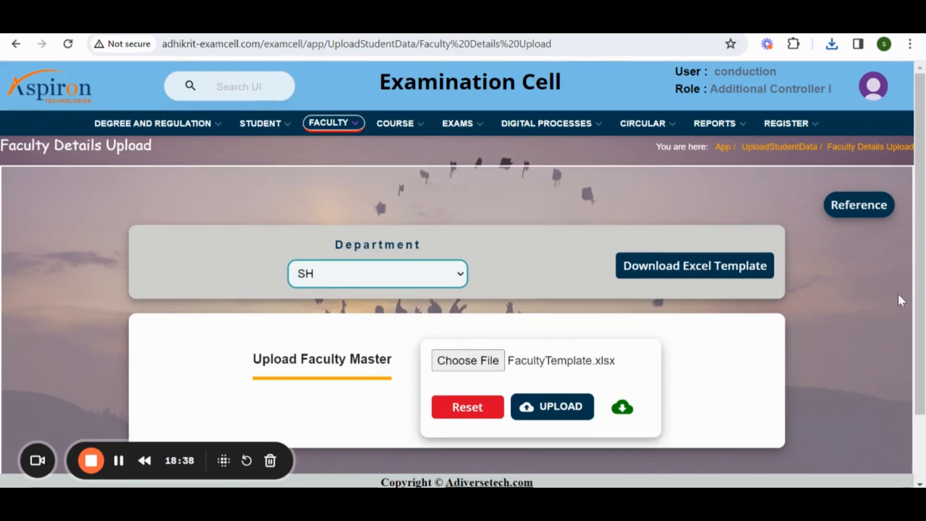
# Step: Open the Addition of New Faculty form and look through all its fields down to the submit option
pyautogui.click(352, 130)
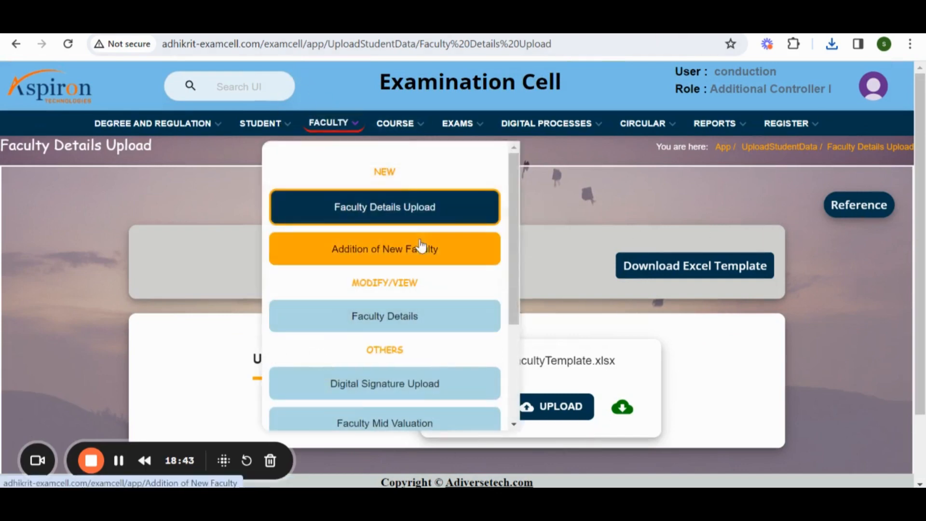
pyautogui.click(420, 247)
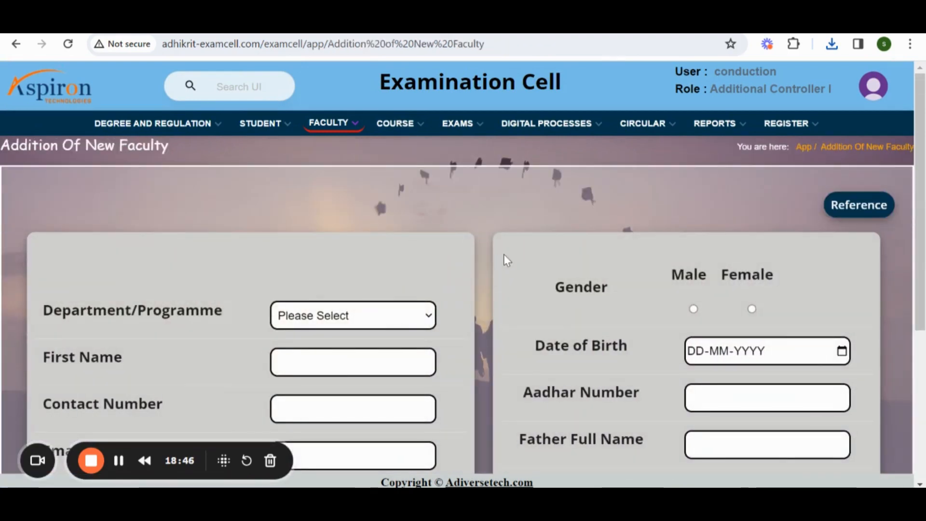
pyautogui.scroll(-3, 503, 254)
pyautogui.scroll(3, 503, 254)
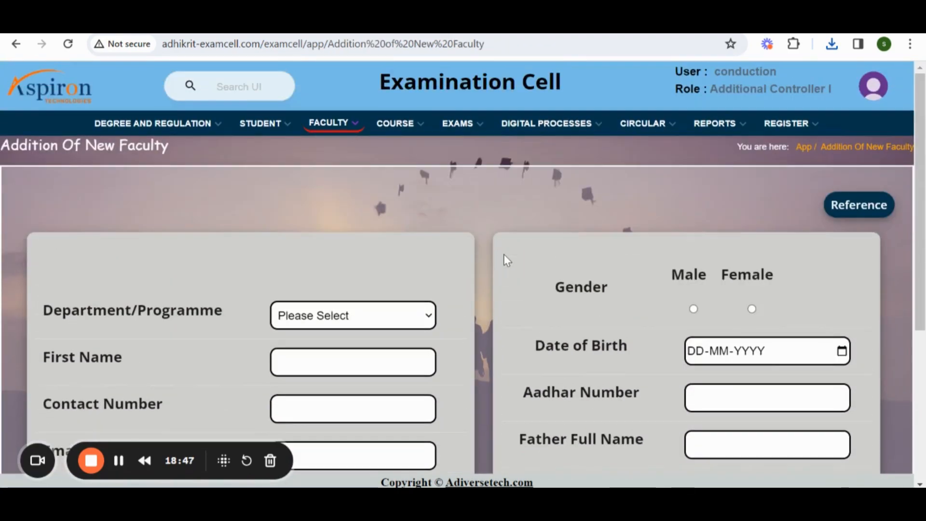
pyautogui.click(340, 126)
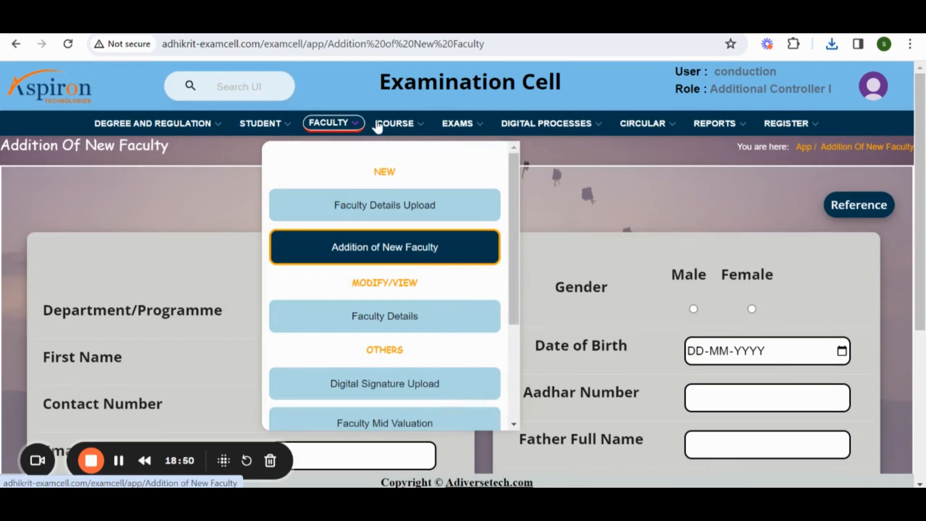
pyautogui.click(648, 192)
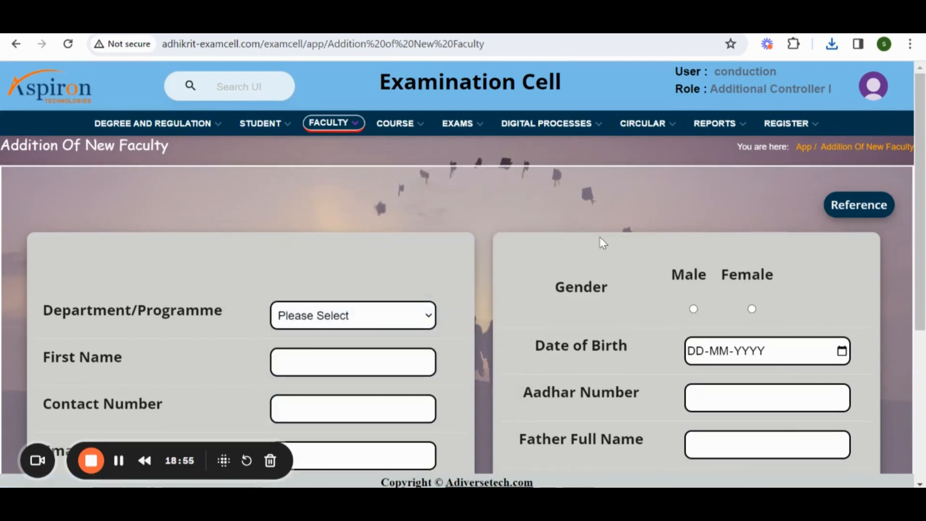
pyautogui.scroll(-5, 600, 243)
pyautogui.scroll(5, 600, 243)
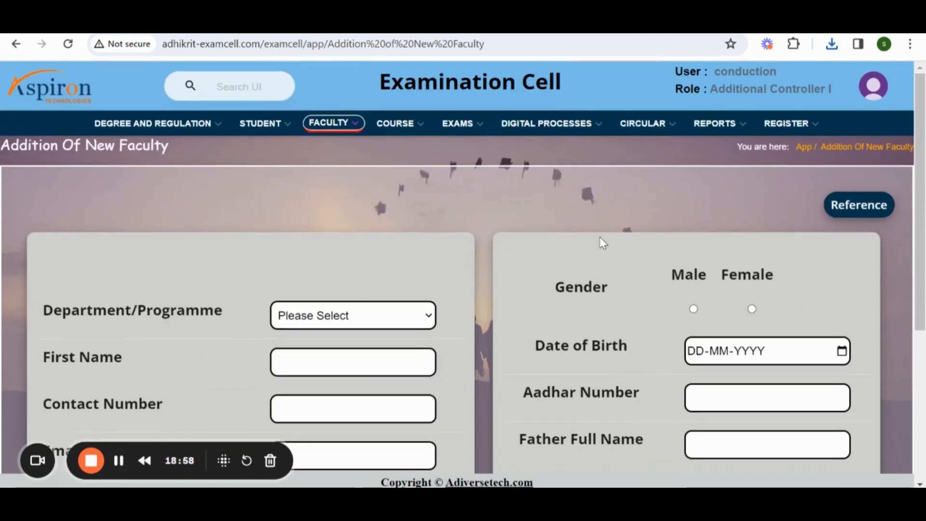
pyautogui.scroll(-5, 739, 320)
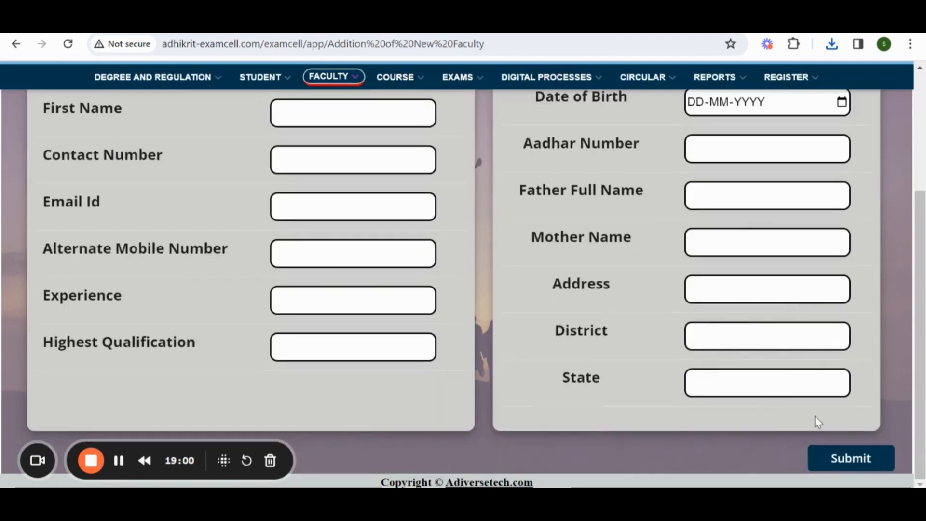
pyautogui.scroll(5, 555, 260)
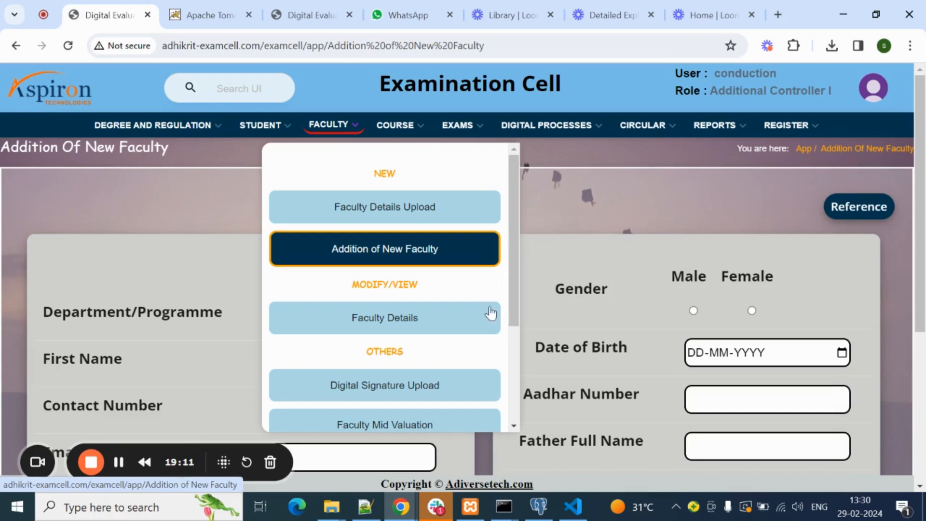
# Step: Open the Faculty Details page and look through the list of faculty members
pyautogui.click(411, 321)
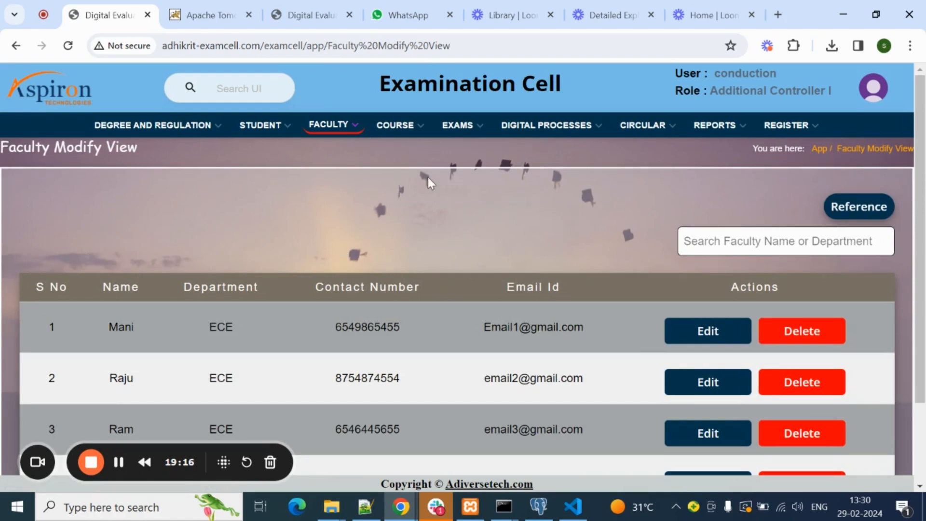
pyautogui.scroll(-3, 579, 197)
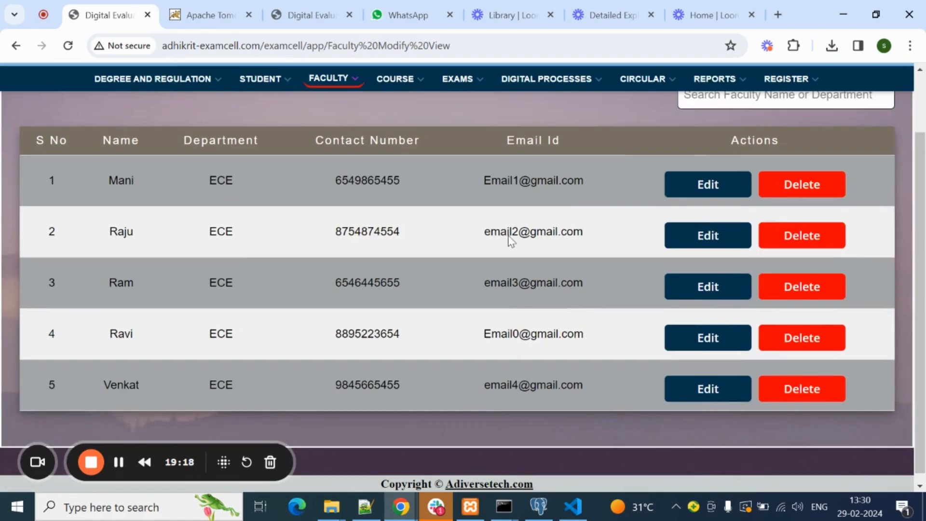
pyautogui.scroll(3, 512, 238)
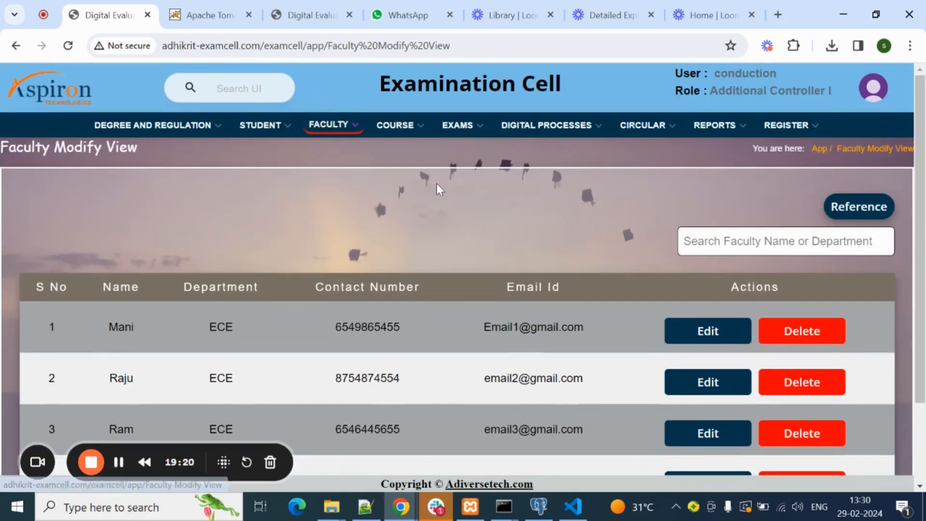
pyautogui.scroll(-3, 444, 193)
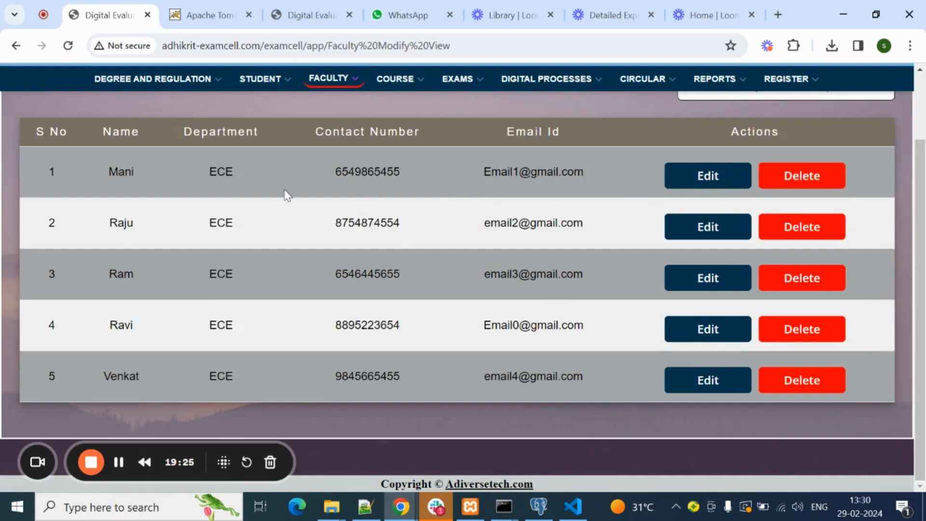
# Step: Open the edit form of the first listed faculty member, view the details and close it without changes
pyautogui.click(678, 173)
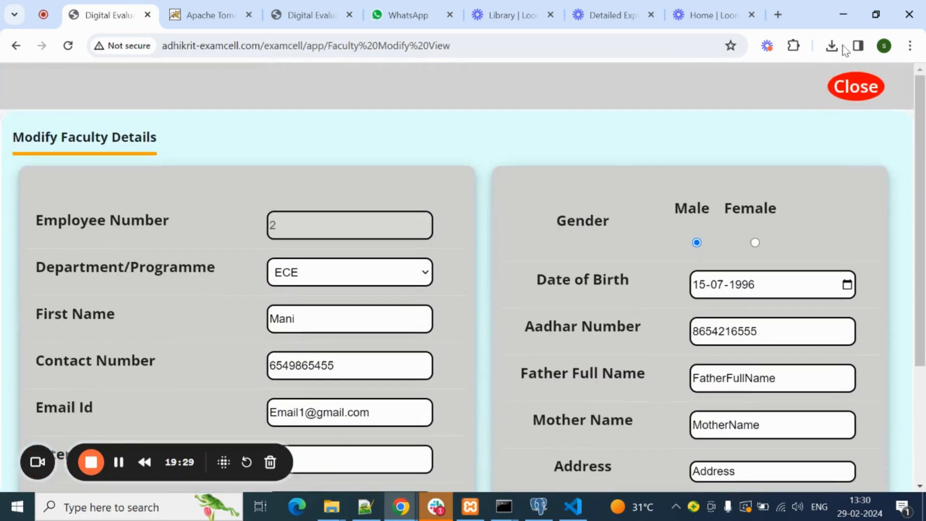
pyautogui.click(854, 86)
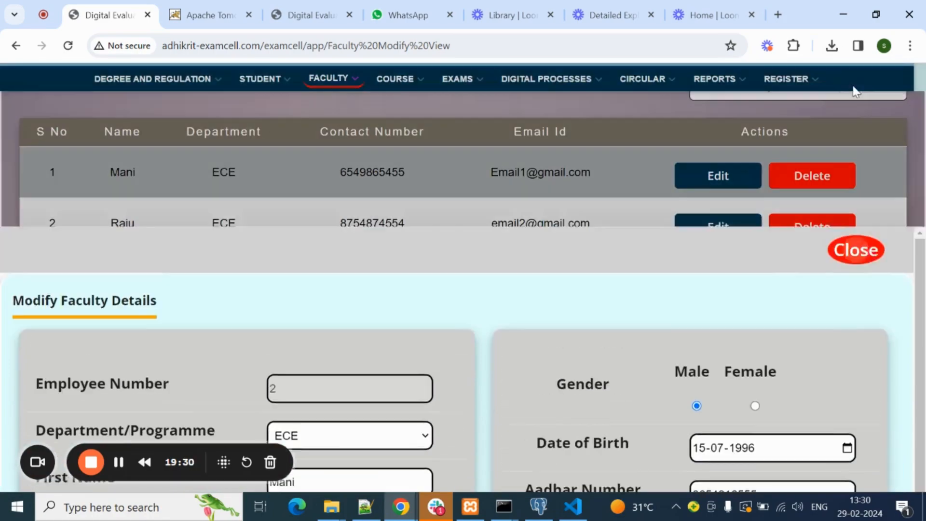
pyautogui.click(710, 174)
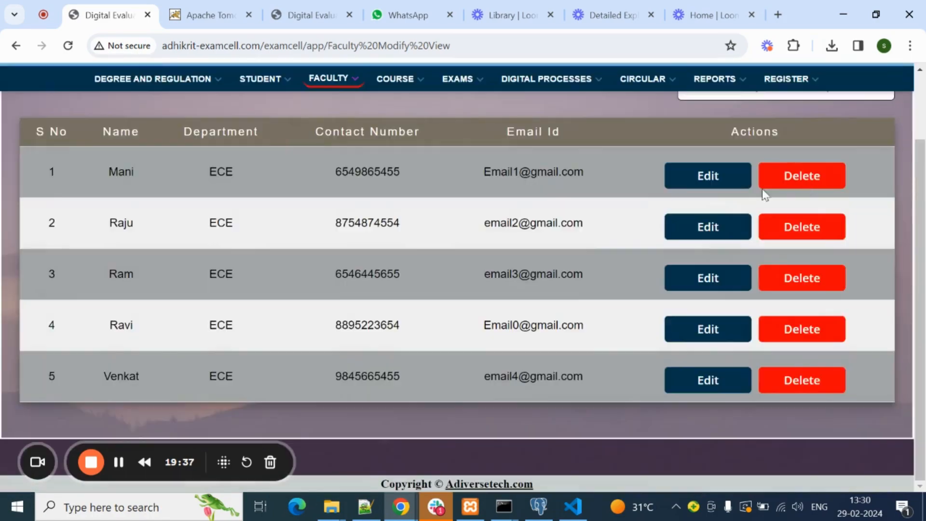
# Step: Look over the faculty list again and filter it by a faculty member's name
pyautogui.scroll(3, 307, 276)
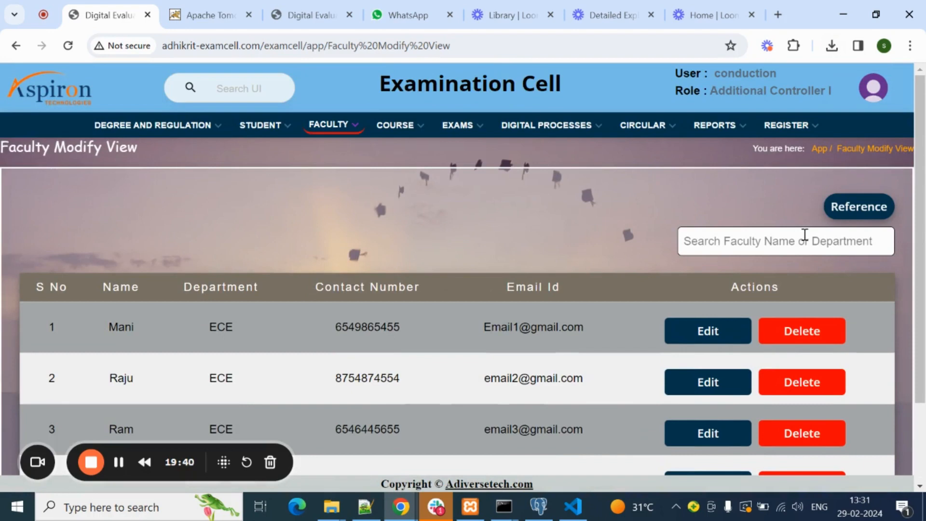
pyautogui.scroll(-3, 434, 295)
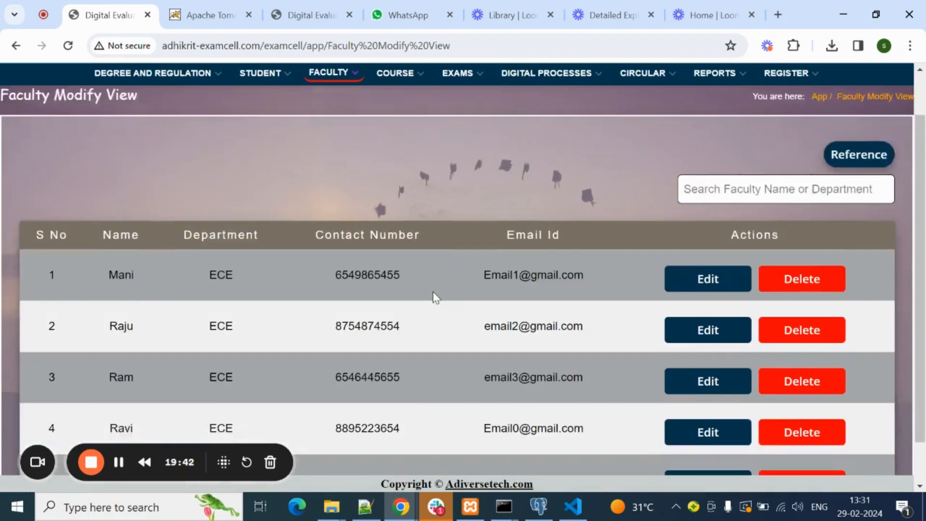
pyautogui.scroll(3, 455, 282)
pyautogui.scroll(-3, 455, 282)
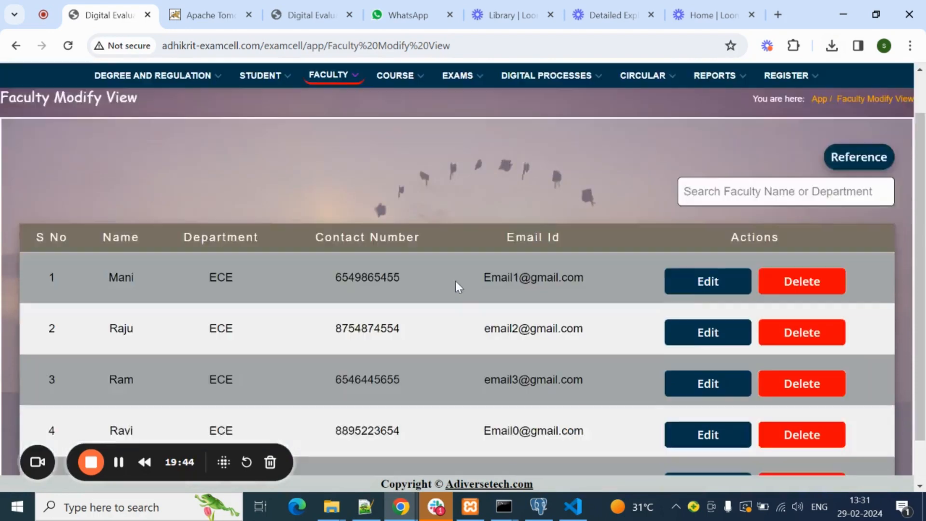
pyautogui.scroll(3, 455, 282)
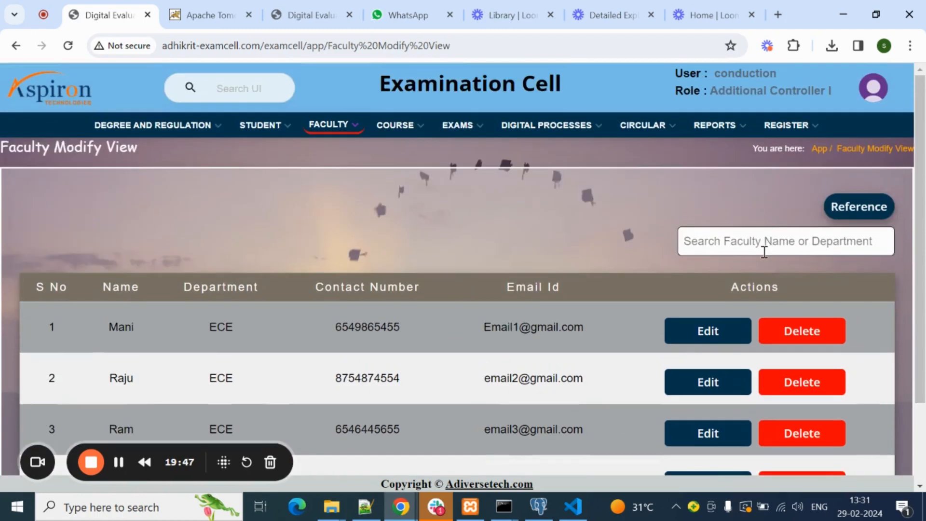
pyautogui.write('ve')
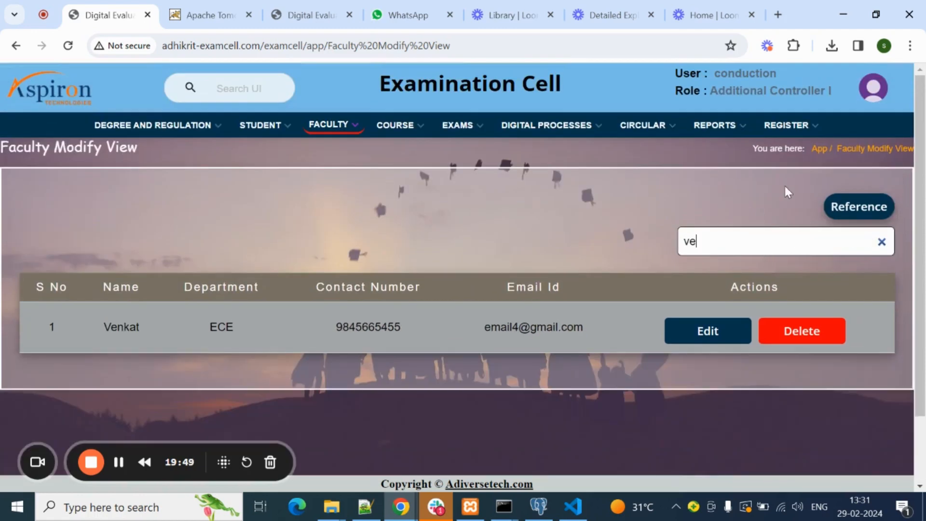
pyautogui.write('nkat')
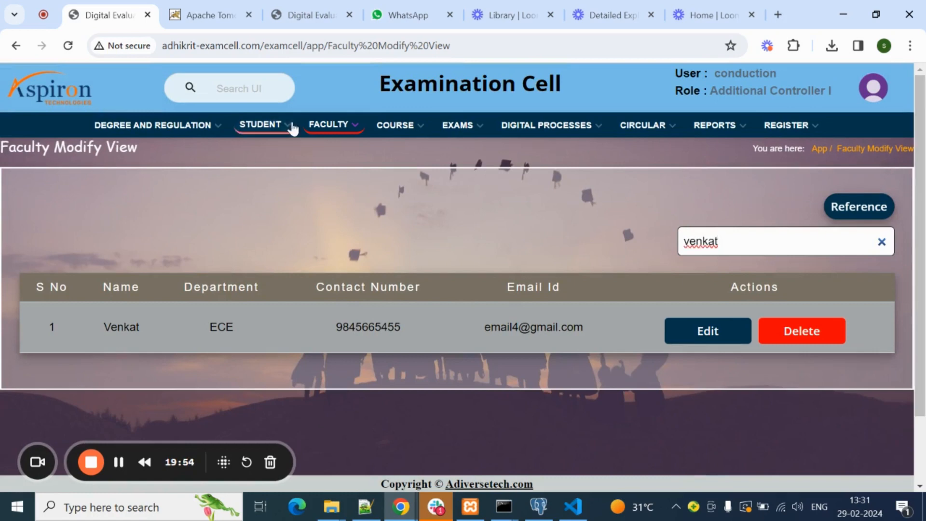
# Step: Open the Digital Signature Upload page, look over its designation and file fields, and close its reference note
pyautogui.click(329, 124)
pyautogui.scroll(-2, 287, 275)
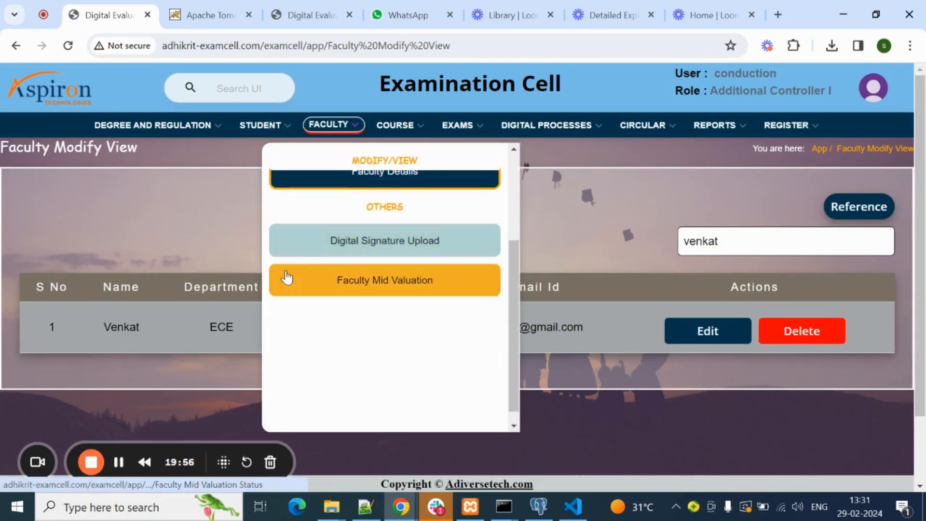
pyautogui.click(421, 248)
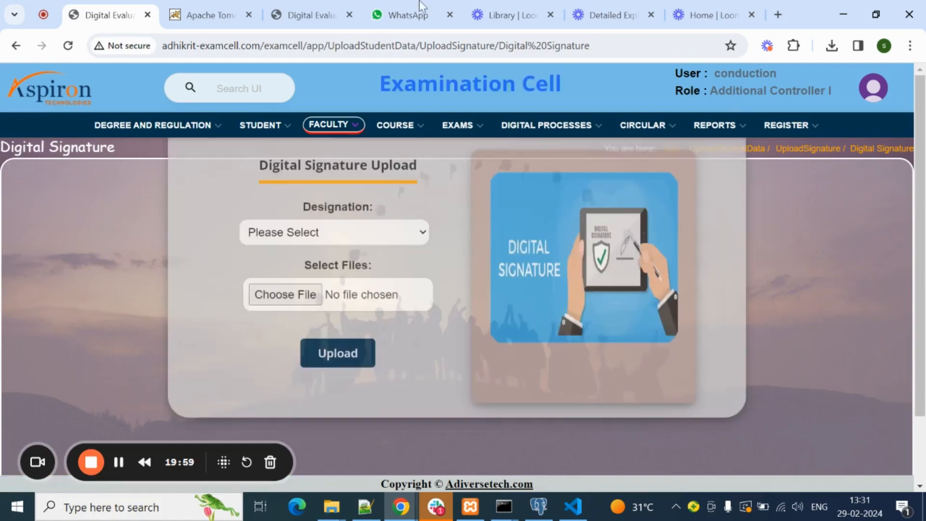
pyautogui.scroll(-3, 470, 303)
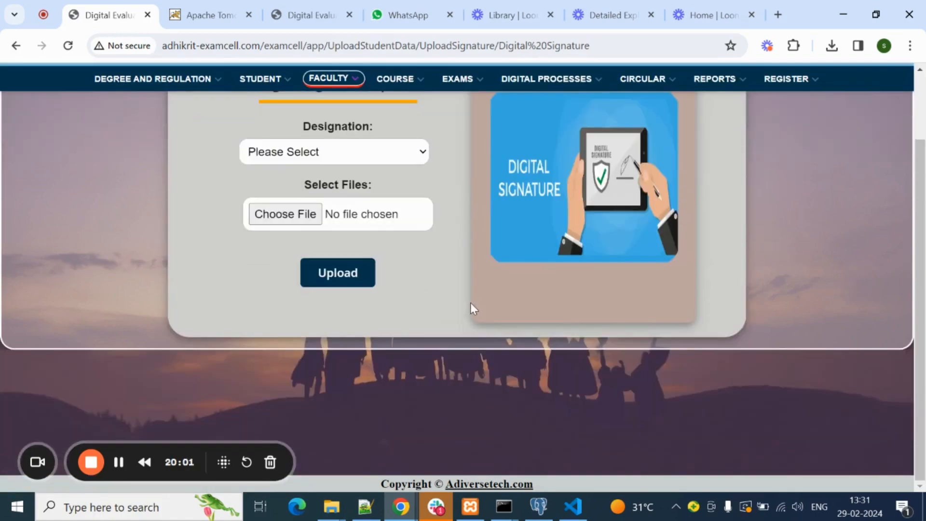
pyautogui.scroll(3, 458, 282)
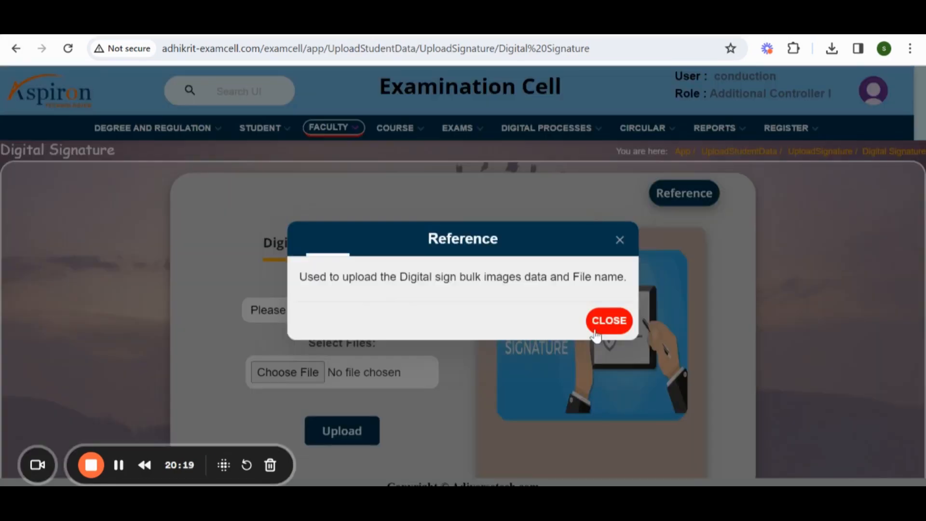
pyautogui.click(609, 319)
pyautogui.scroll(-3, 357, 262)
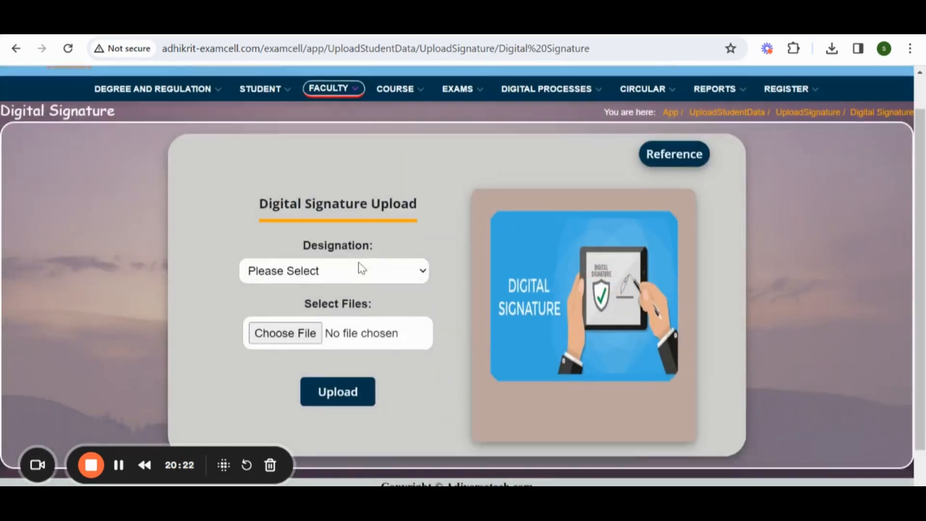
pyautogui.scroll(3, 360, 267)
# Step: Open the Faculty Mid Valuation status page
pyautogui.click(348, 134)
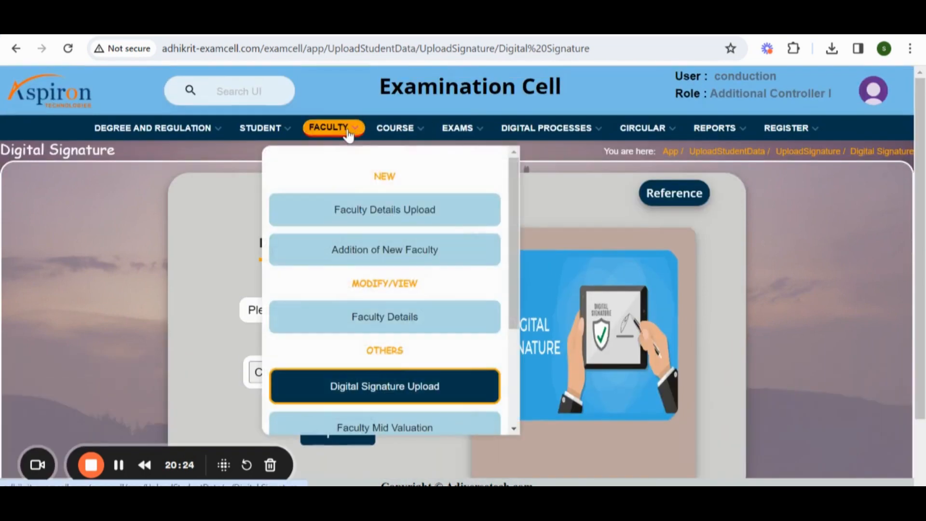
pyautogui.scroll(-3, 414, 320)
pyautogui.click(347, 298)
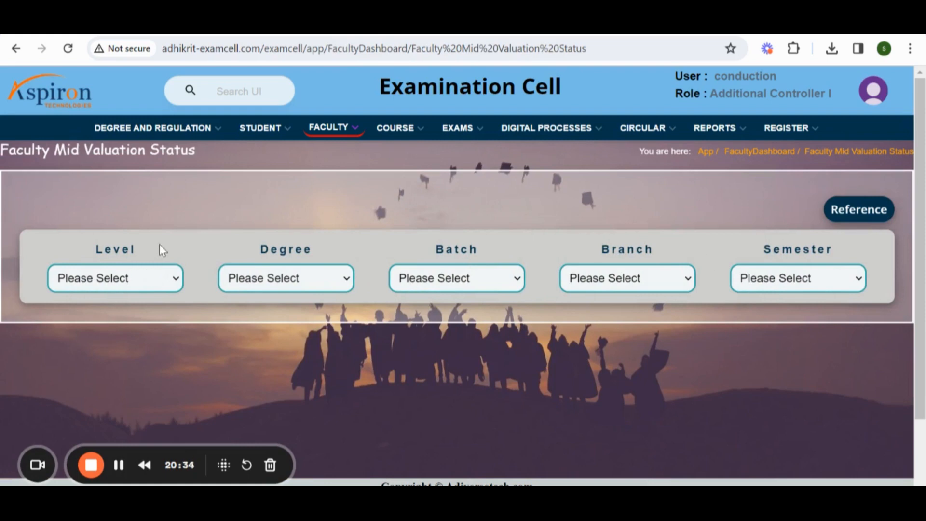
# Step: List the mid valuation status for level UG, degree B.TECH, batch 2023-2027, branch ECE and II SEMESTER
pyautogui.click(173, 278)
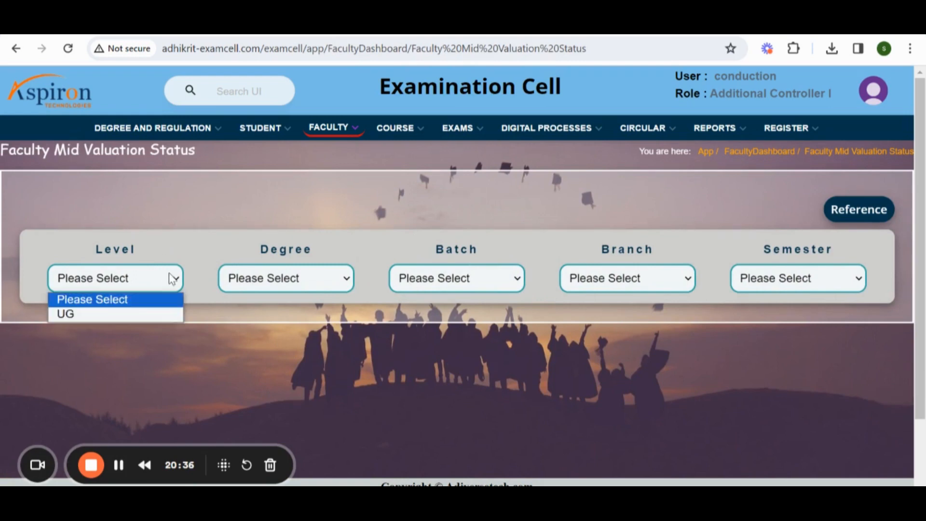
pyautogui.click(179, 315)
pyautogui.click(274, 278)
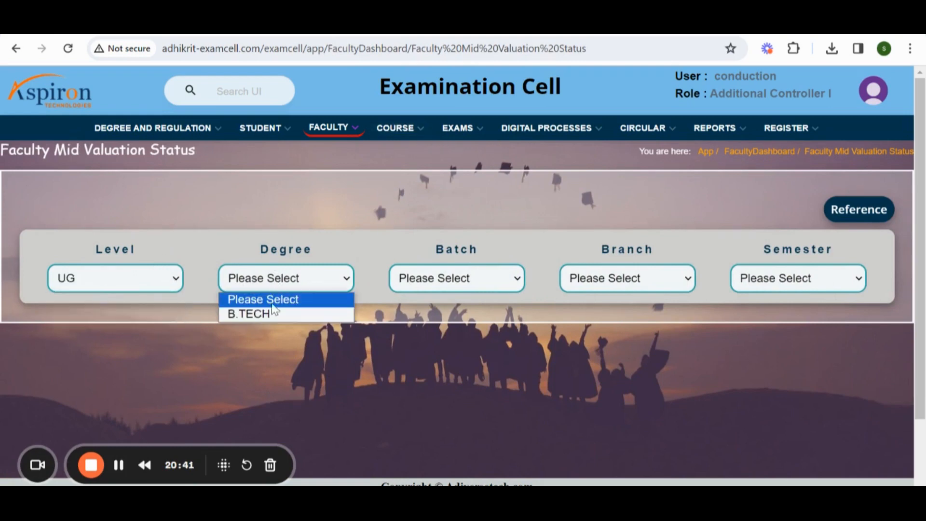
pyautogui.click(261, 314)
pyautogui.click(464, 282)
pyautogui.click(439, 314)
pyautogui.click(606, 279)
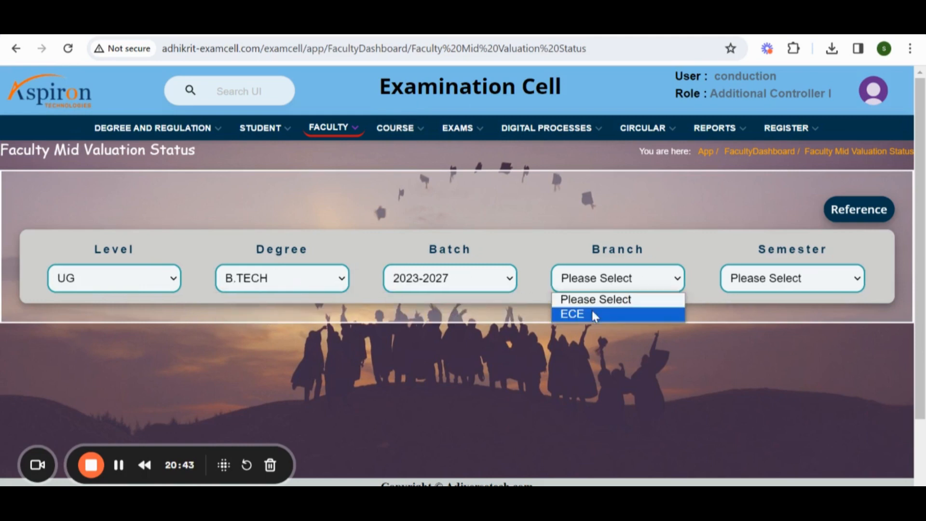
pyautogui.click(591, 314)
pyautogui.click(795, 278)
pyautogui.click(771, 326)
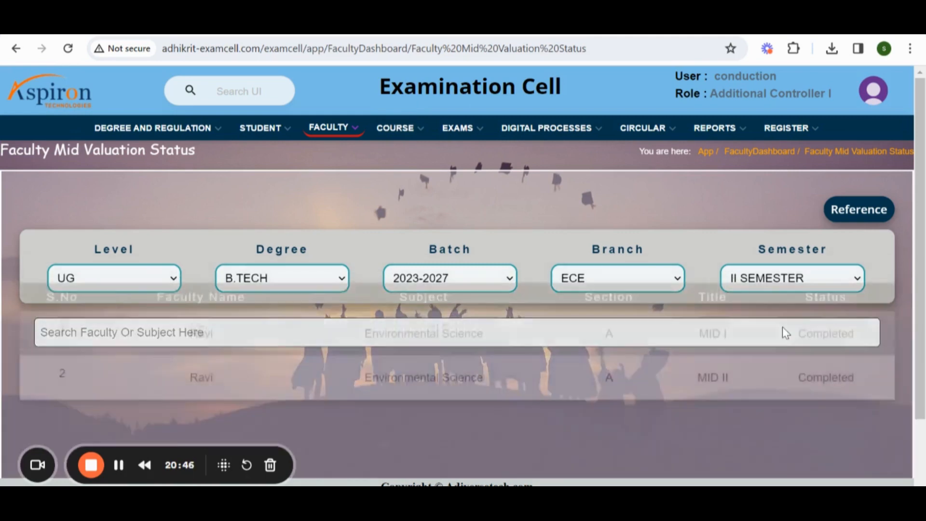
# Step: Look through the mid valuation list, checking the faculty, subject, section, title and status columns
pyautogui.scroll(-3, 635, 312)
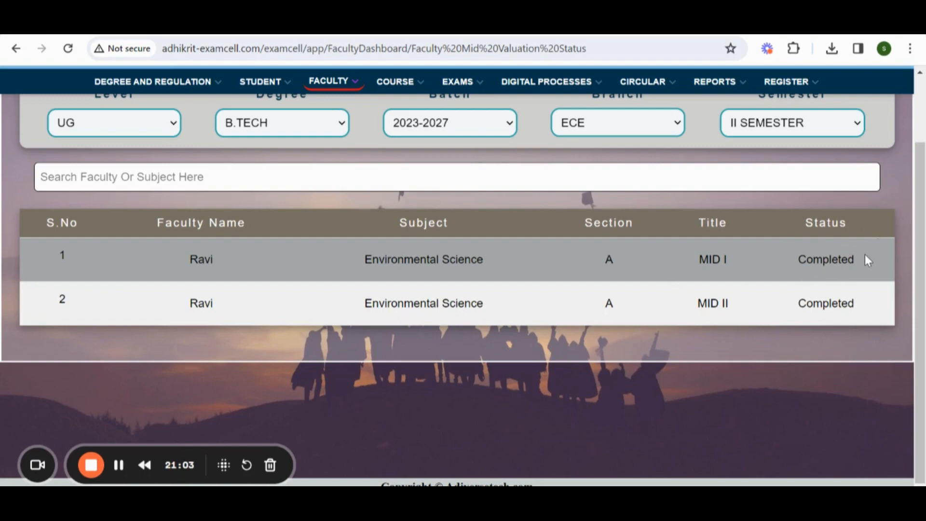
pyautogui.scroll(3, 728, 302)
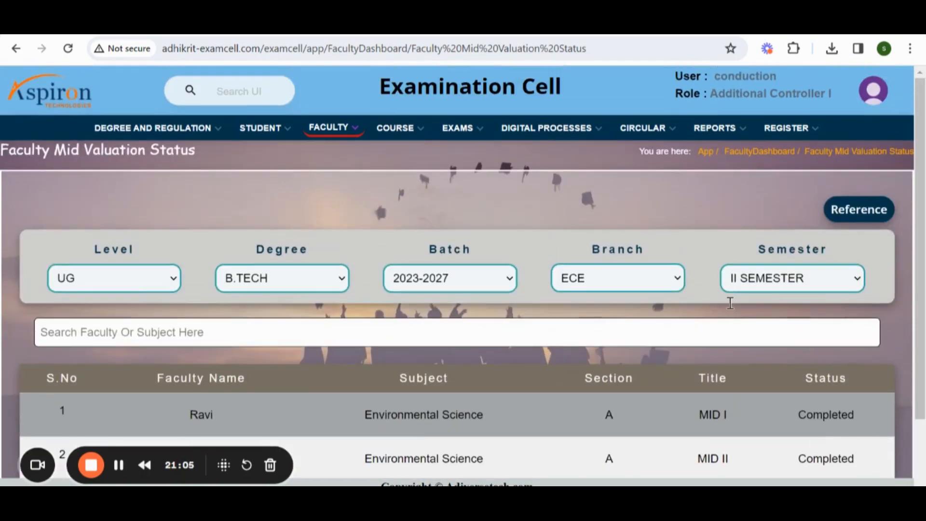
pyautogui.scroll(-3, 675, 345)
pyautogui.scroll(3, 675, 351)
pyautogui.scroll(-3, 713, 347)
pyautogui.scroll(3, 269, 305)
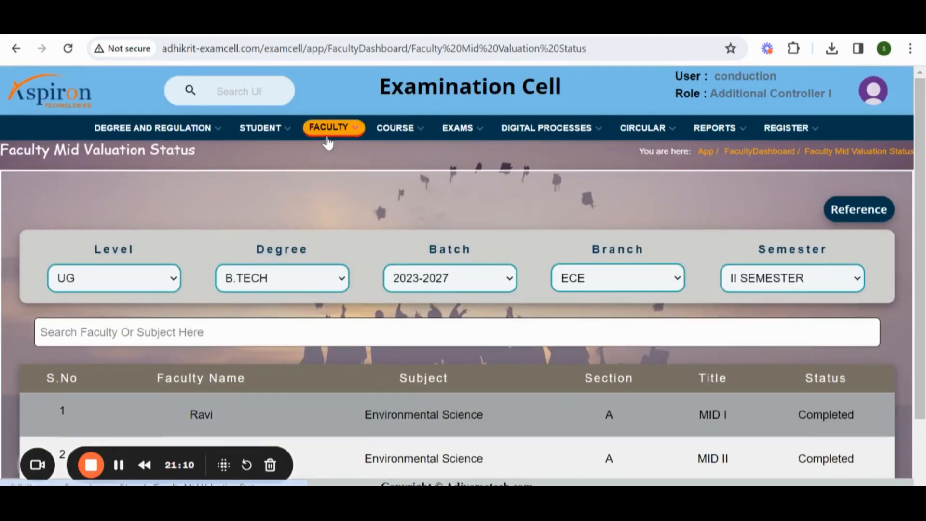
# Step: Review the remaining faculty functions and open the Course Master Upload page to view its fields and template download
pyautogui.click(327, 140)
pyautogui.scroll(-2, 383, 265)
pyautogui.scroll(2, 383, 304)
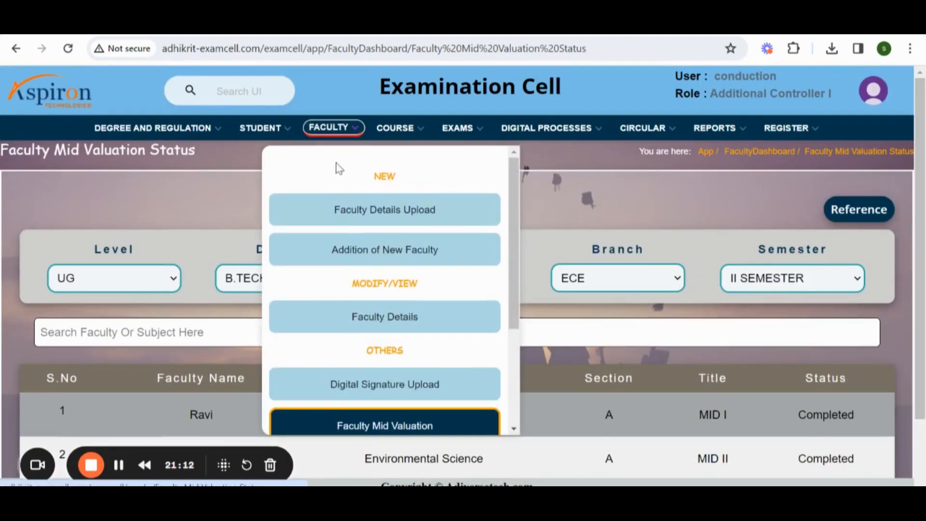
pyautogui.click(405, 130)
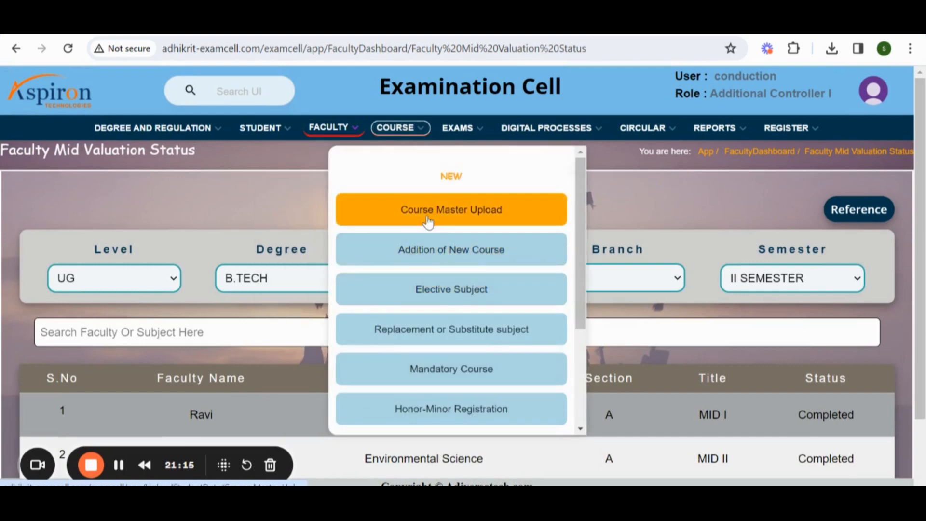
pyautogui.click(505, 220)
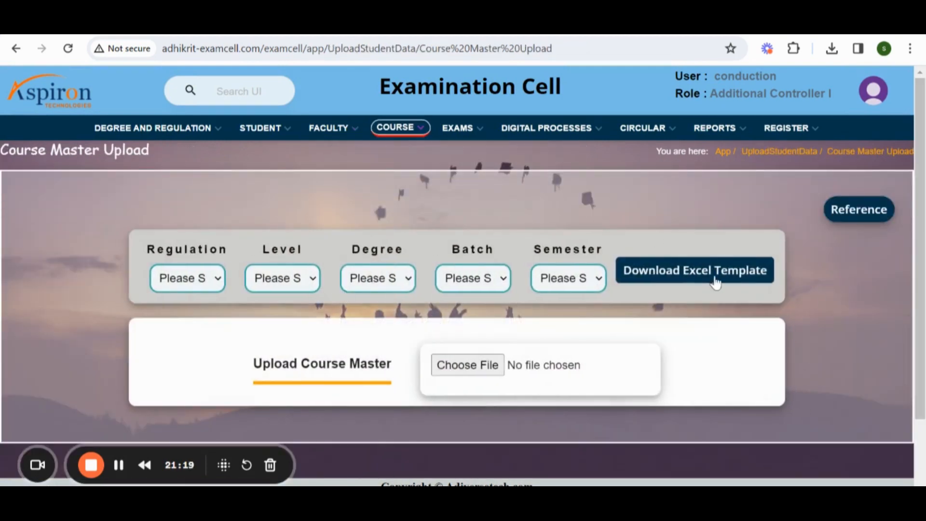
# Step: Open the Addition of New Course form and look through all its fields down to the add option
pyautogui.click(397, 128)
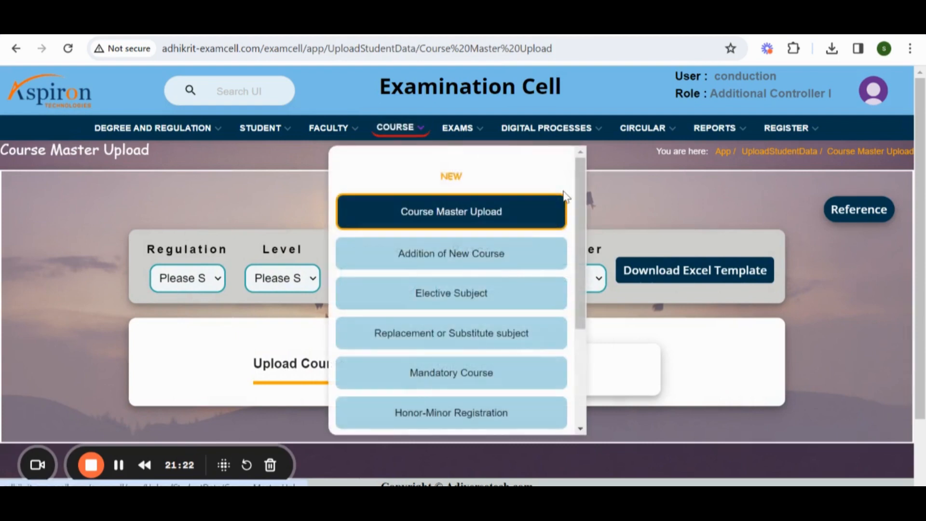
pyautogui.click(517, 254)
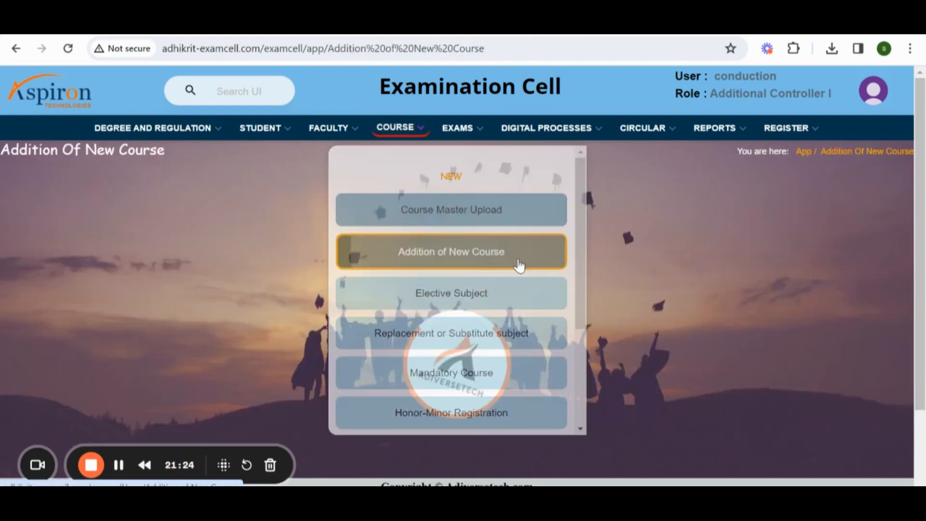
pyautogui.scroll(-3, 635, 213)
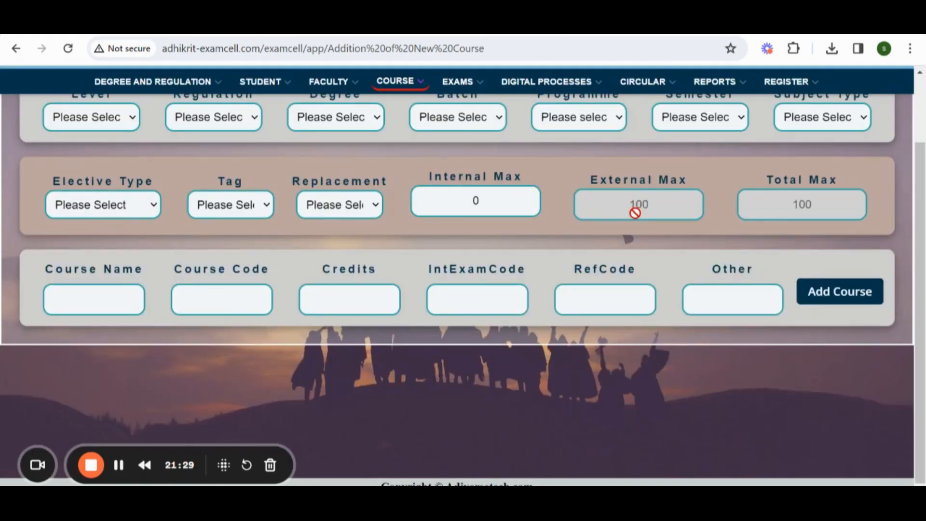
pyautogui.scroll(3, 636, 282)
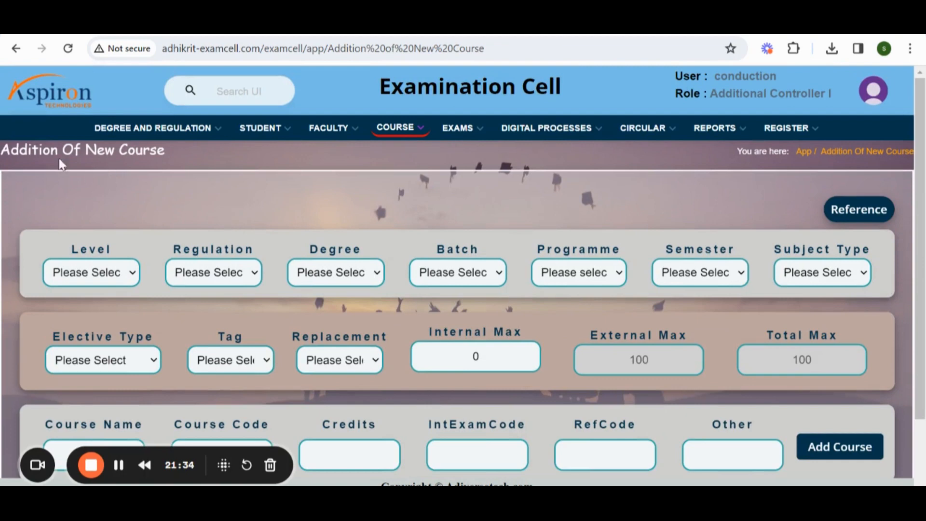
# Step: Set the new course's level to UG, regulation to R23, degree to B.TECH and batch to 2023-2027
pyautogui.click(126, 273)
pyautogui.click(88, 285)
pyautogui.click(87, 283)
pyautogui.click(82, 320)
pyautogui.click(232, 272)
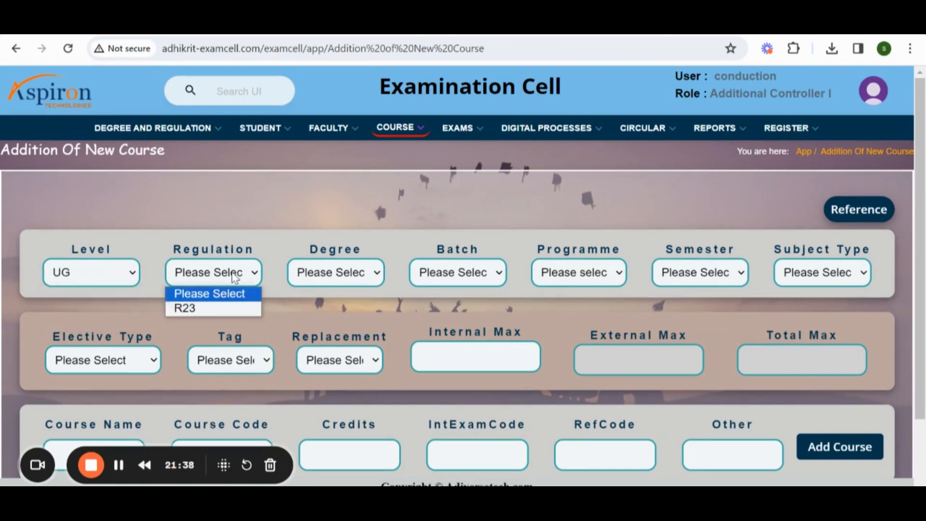
pyautogui.click(224, 307)
pyautogui.click(365, 275)
pyautogui.click(355, 305)
pyautogui.click(473, 279)
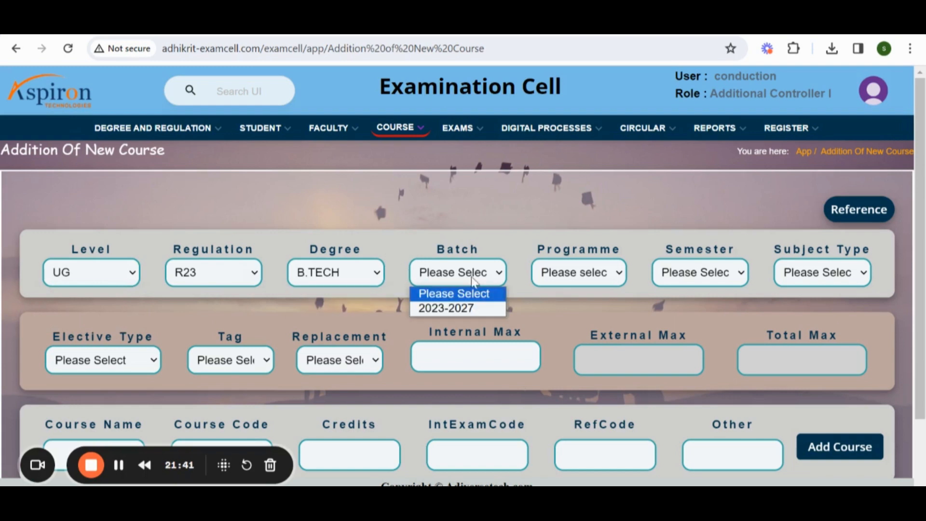
pyautogui.click(470, 308)
# Step: View the elective type options, set the course's Tag to 1 and Replacement to Yes(1), and review the remaining fields
pyautogui.scroll(-3, 534, 262)
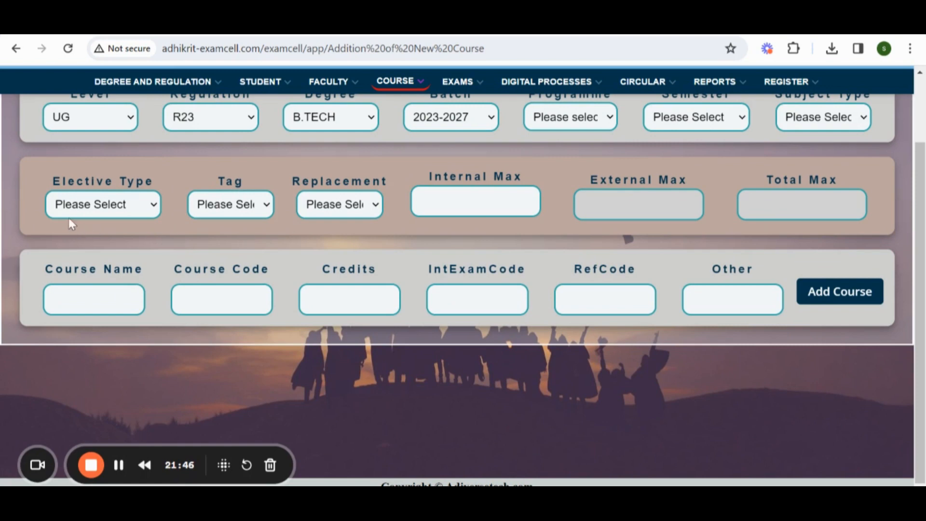
pyautogui.click(136, 211)
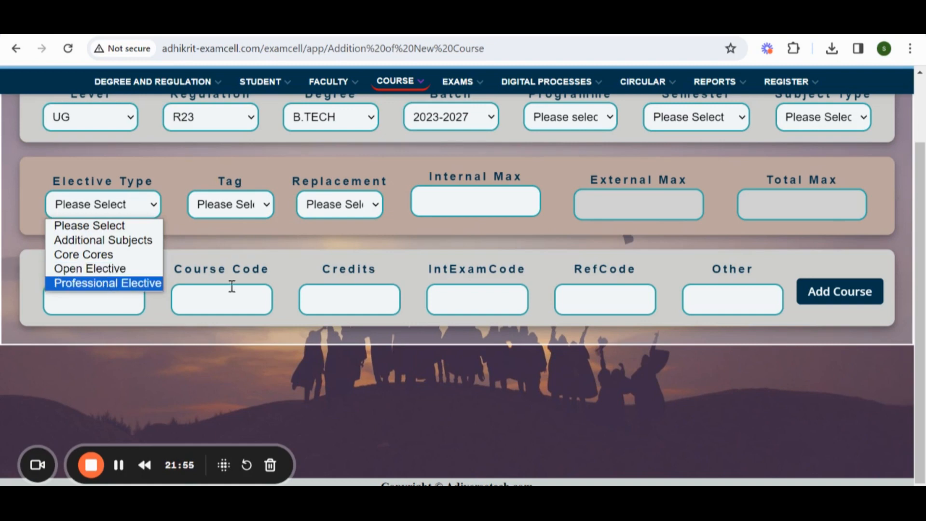
pyautogui.click(221, 215)
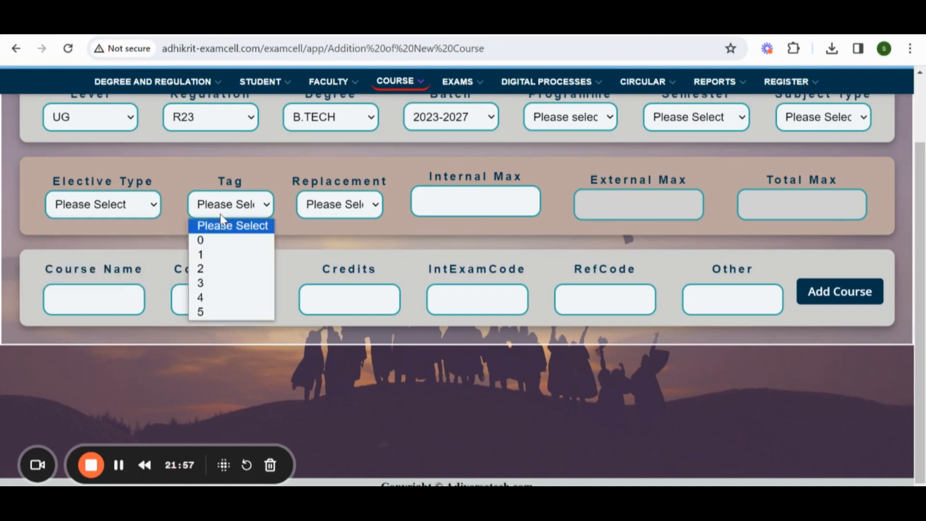
pyautogui.click(240, 253)
pyautogui.click(318, 208)
pyautogui.click(347, 241)
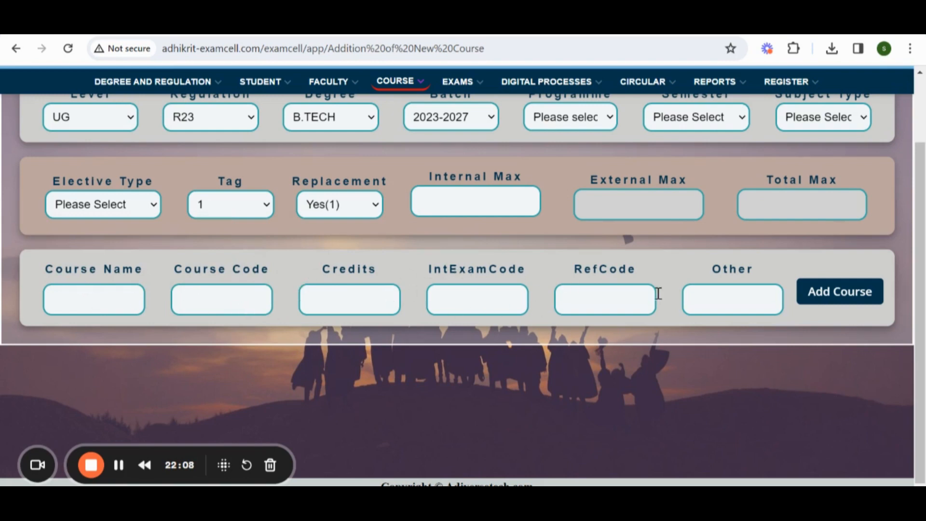
pyautogui.scroll(1, 551, 251)
pyautogui.scroll(-1, 578, 265)
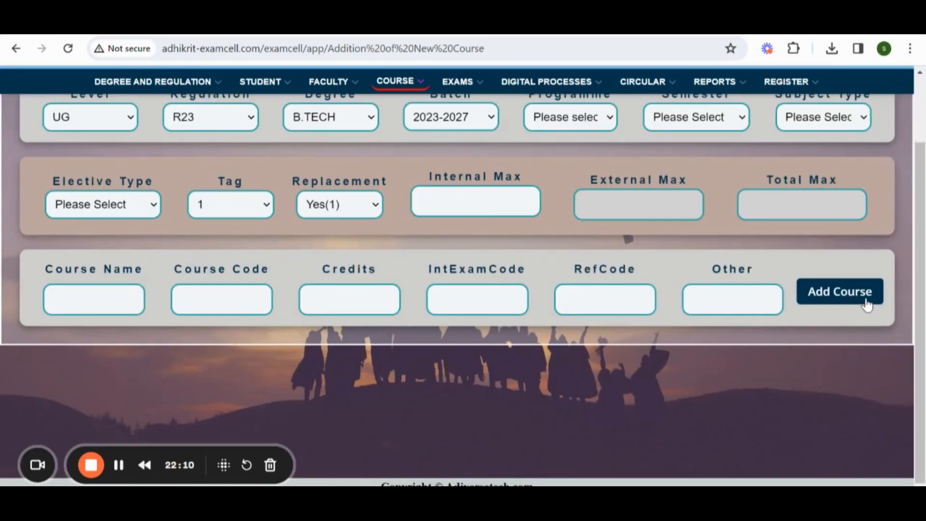
pyautogui.scroll(3, 485, 340)
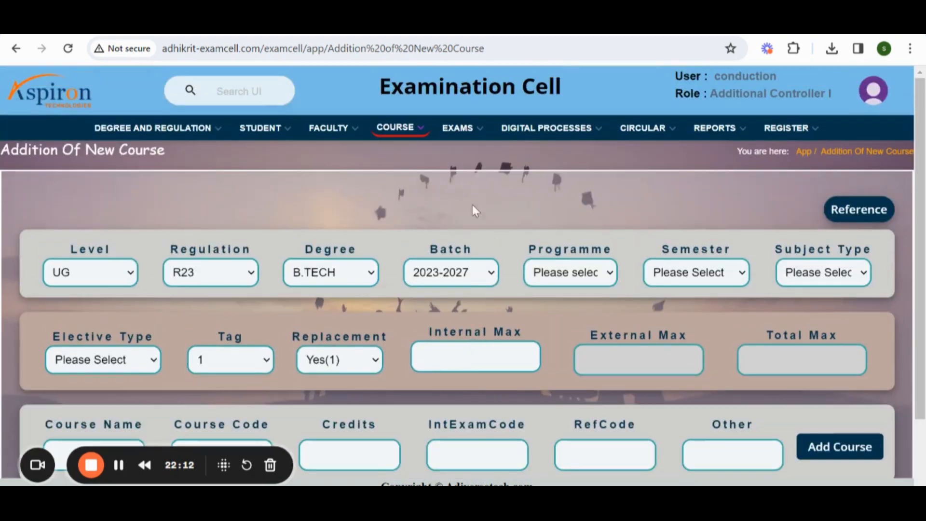
# Step: Open the Elective Subject page and set the level to UG, degree to B.TECH and batch to 2023-2027
pyautogui.click(403, 139)
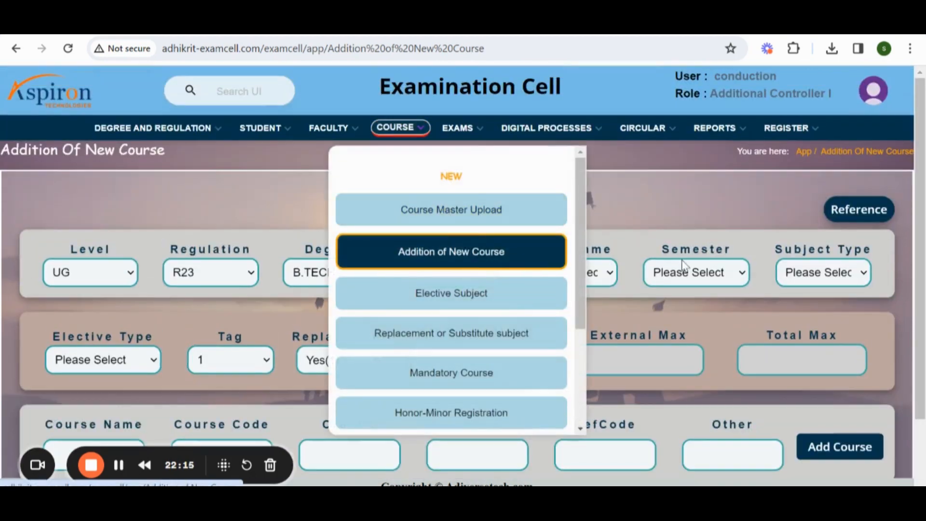
pyautogui.click(484, 288)
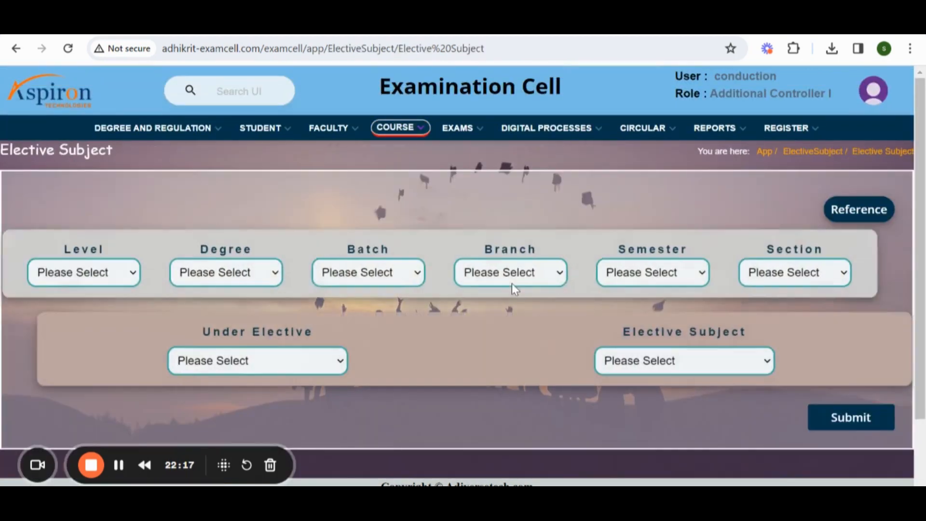
pyautogui.click(87, 273)
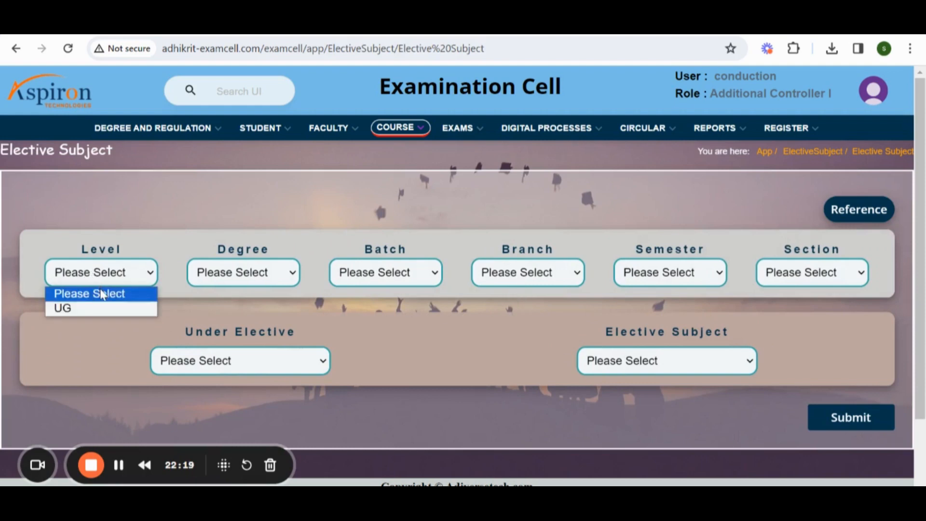
pyautogui.click(93, 309)
pyautogui.click(210, 283)
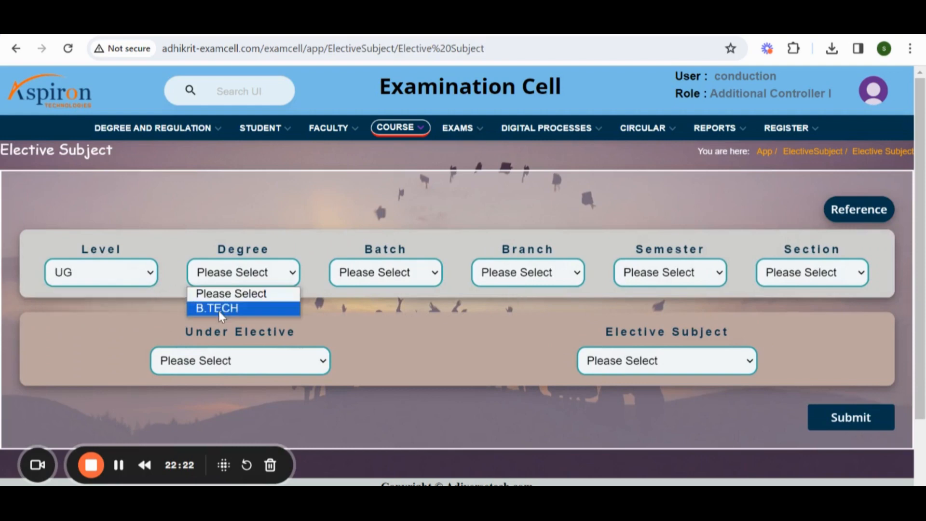
pyautogui.click(248, 309)
pyautogui.click(381, 279)
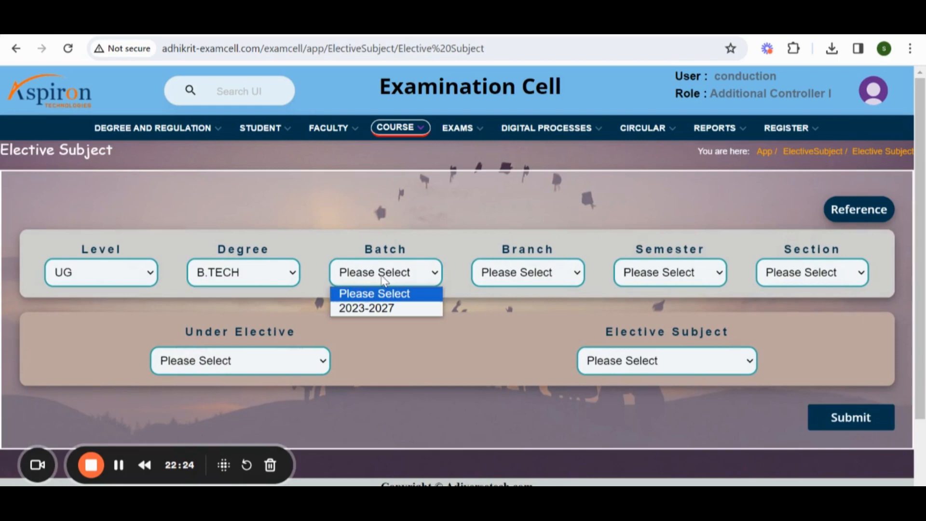
pyautogui.click(374, 308)
# Step: Set the elective subject form's branch to ECE, semester to I SEMESTER and section to A
pyautogui.click(567, 282)
pyautogui.click(537, 307)
pyautogui.click(625, 279)
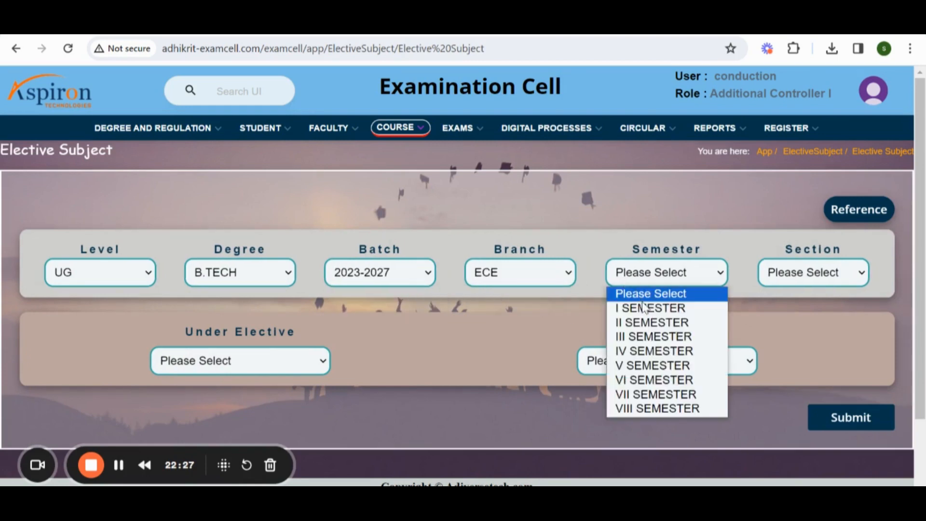
pyautogui.click(661, 307)
pyautogui.click(816, 272)
pyautogui.click(820, 306)
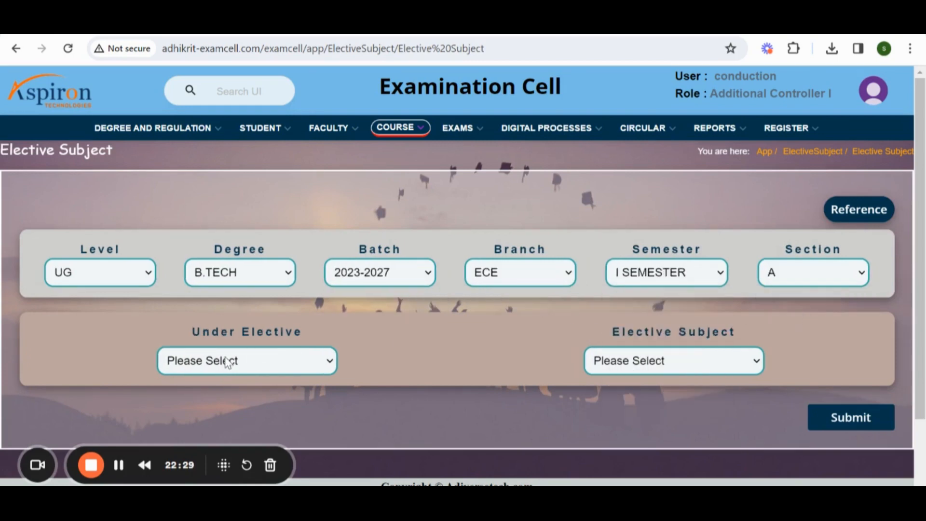
# Step: Set Under Elective to Mandatory Course, check the elective subject options and try to submit the form
pyautogui.click(226, 362)
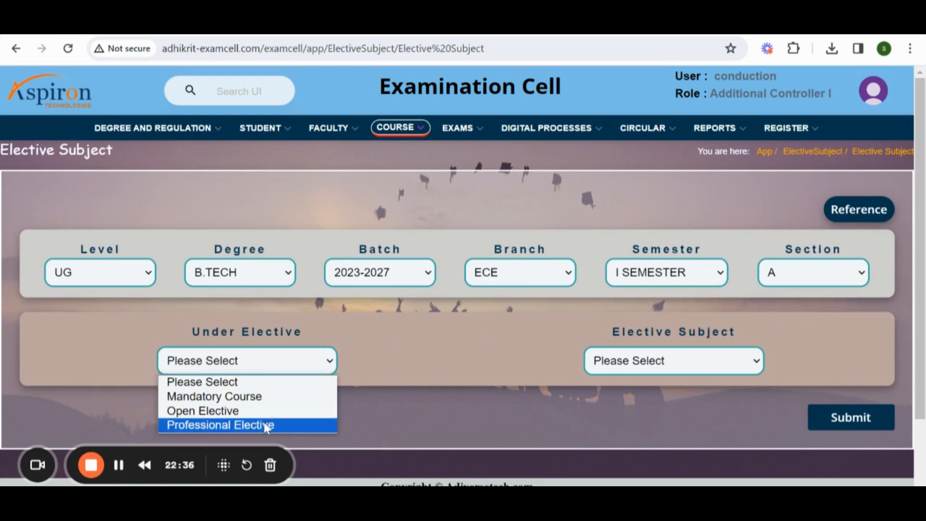
pyautogui.click(246, 396)
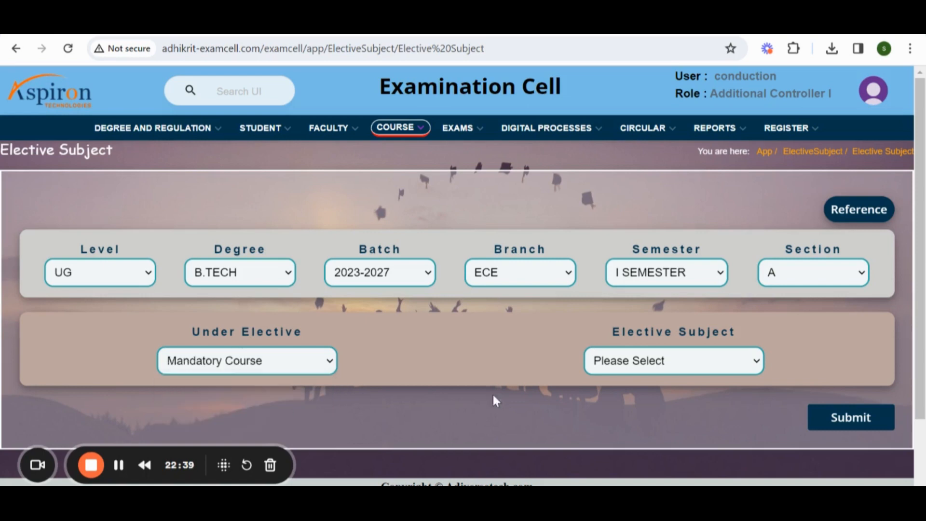
pyautogui.click(654, 366)
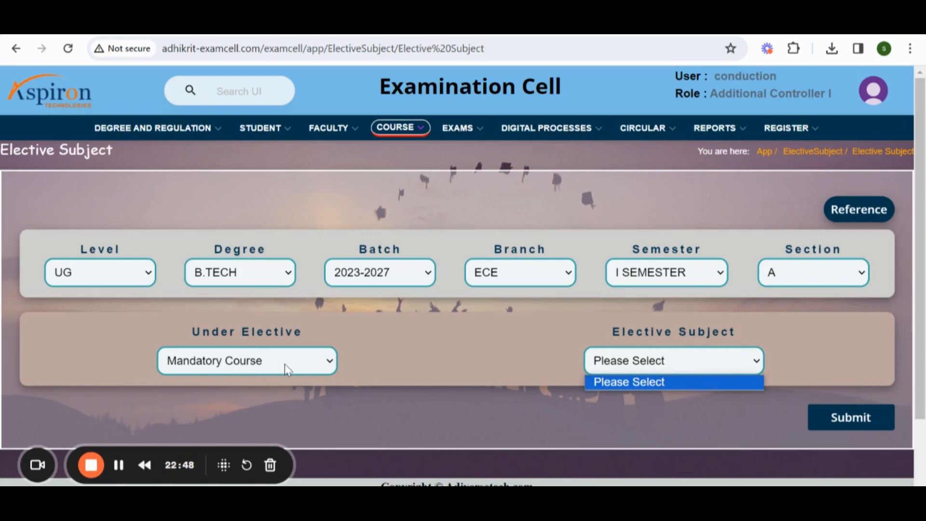
pyautogui.click(828, 414)
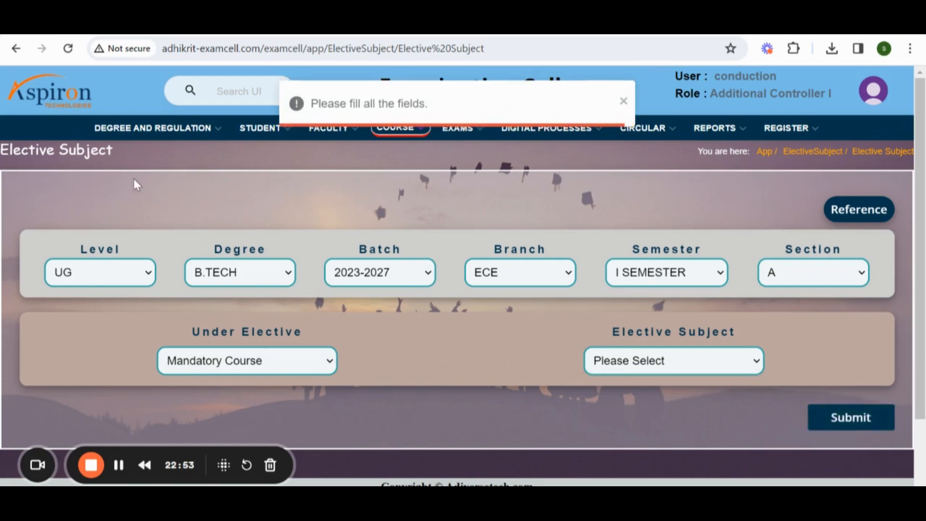
pyautogui.click(624, 101)
# Step: Open the Replacement or Substitute Subject page and set the level to UG, degree to B.TECH and batch to 2023-2027
pyautogui.click(395, 132)
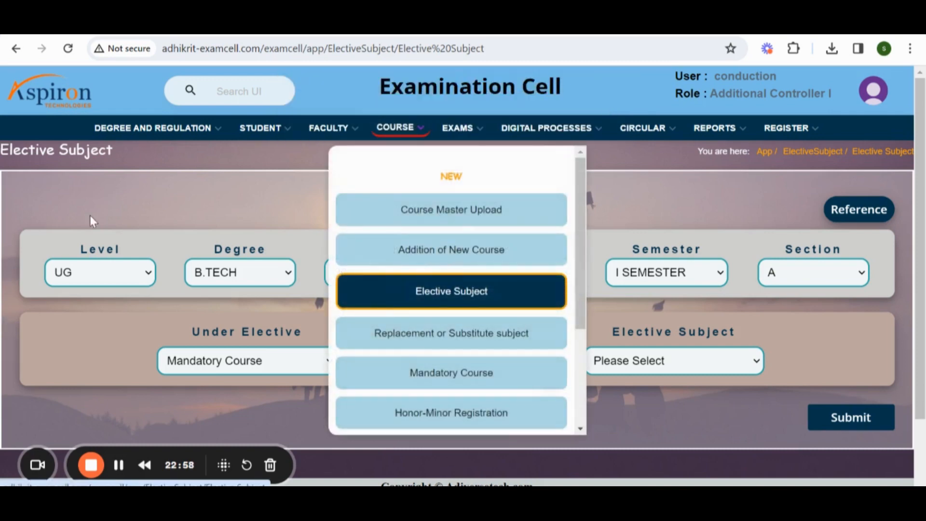
pyautogui.click(460, 340)
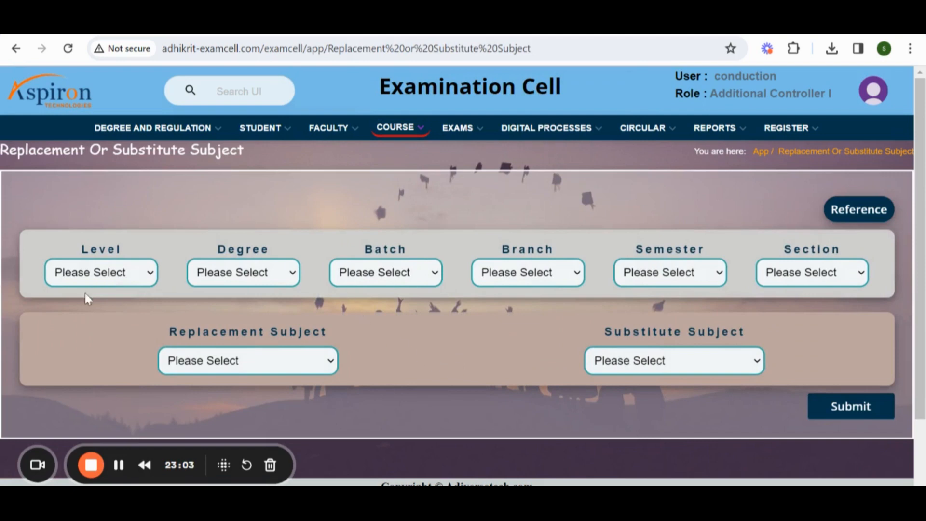
pyautogui.click(67, 274)
pyautogui.click(74, 307)
pyautogui.click(292, 273)
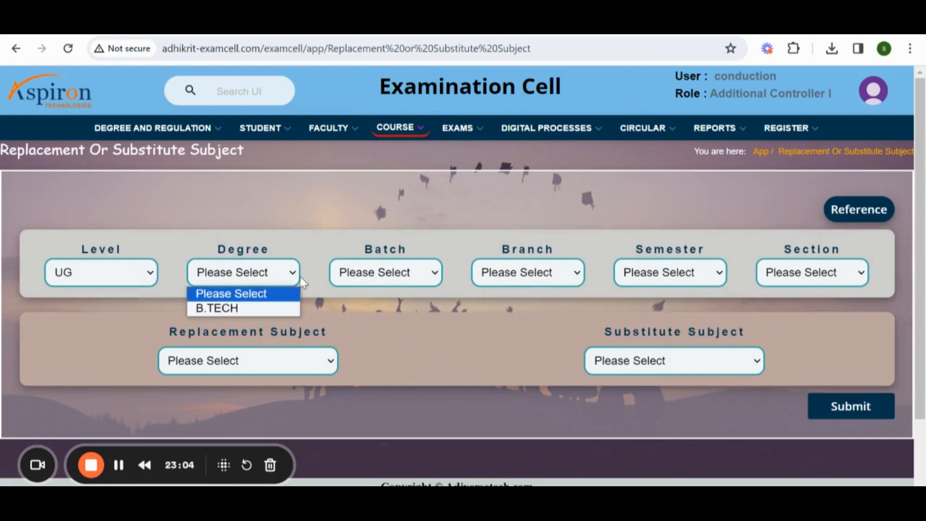
pyautogui.click(259, 307)
pyautogui.click(392, 280)
pyautogui.click(400, 306)
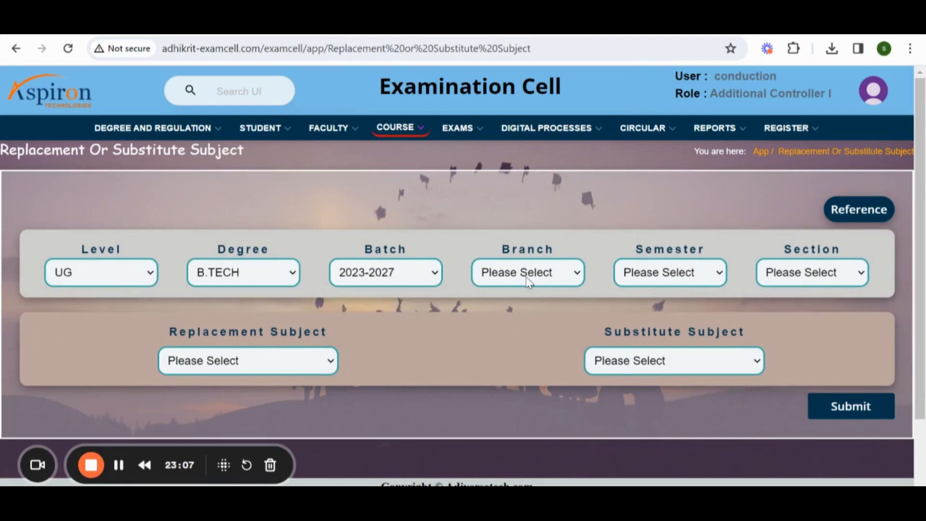
# Step: Set the replacement form's branch to ECE, semester to I SEMESTER and section to A
pyautogui.click(528, 282)
pyautogui.click(523, 311)
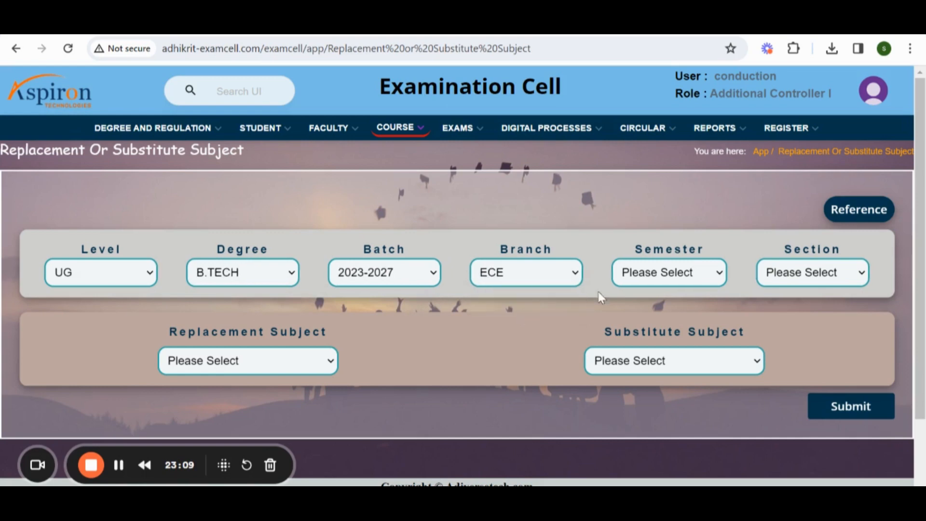
pyautogui.click(695, 280)
pyautogui.click(689, 309)
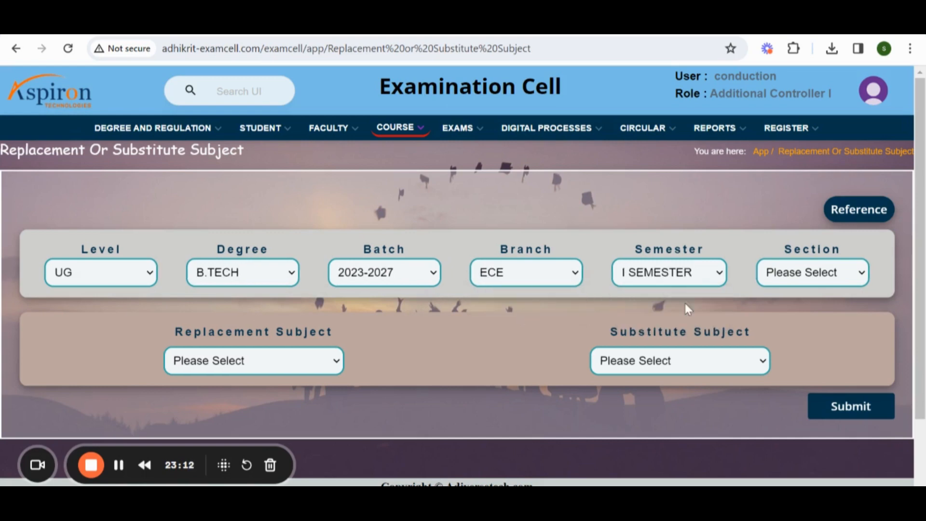
pyautogui.click(827, 273)
pyautogui.click(830, 308)
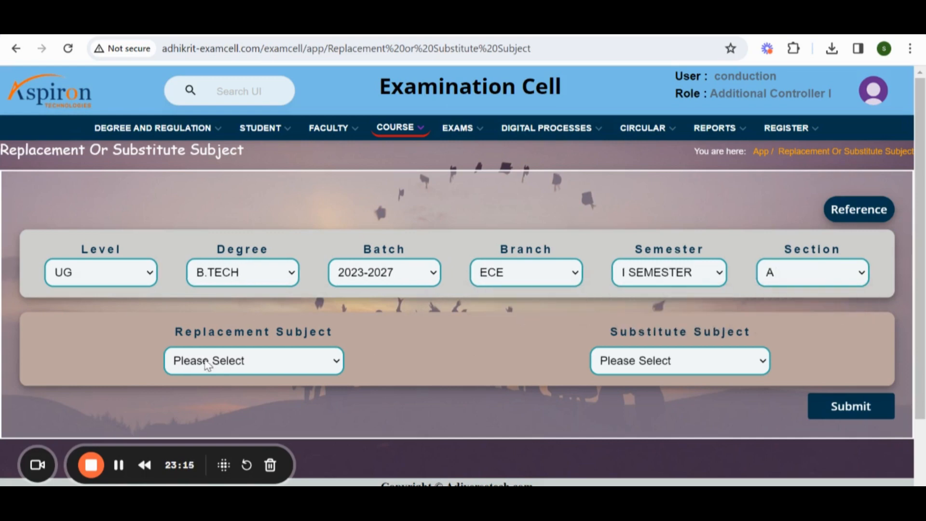
# Step: Choose Applied Physics Laboratory,AP107BS as the replacement subject and check the student list and substitute subject options
pyautogui.click(291, 358)
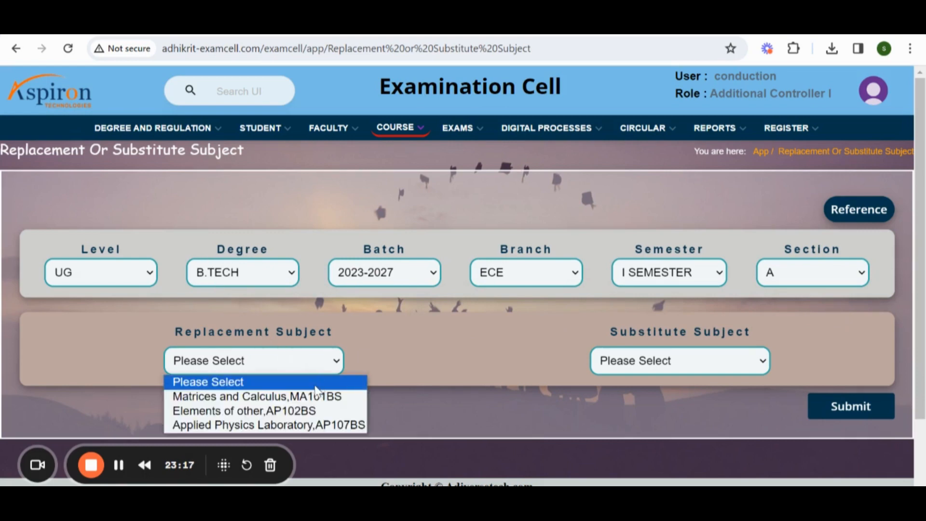
pyautogui.click(250, 427)
pyautogui.scroll(-5, 314, 349)
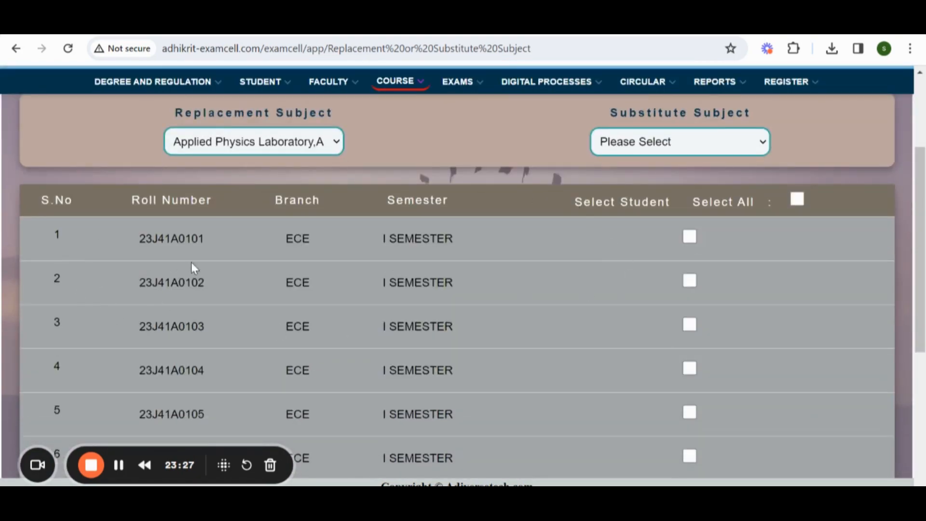
pyautogui.click(722, 146)
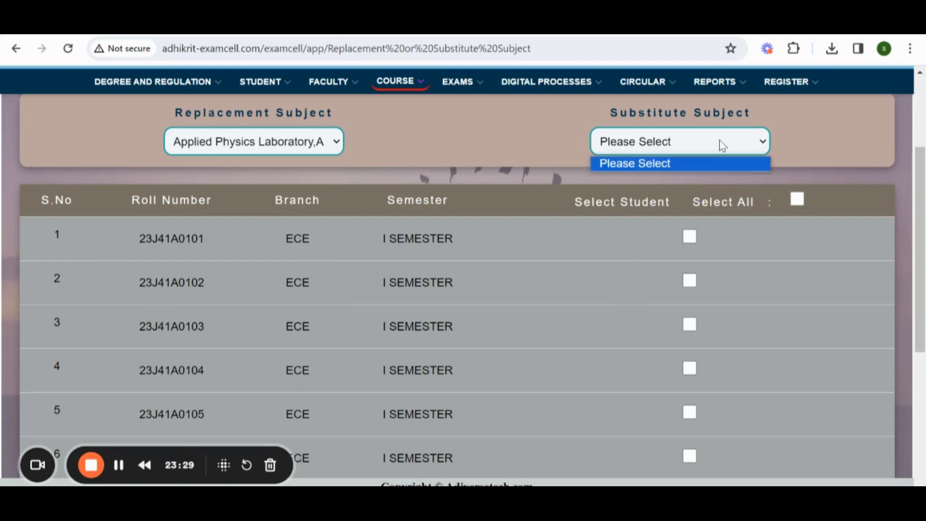
pyautogui.click(722, 148)
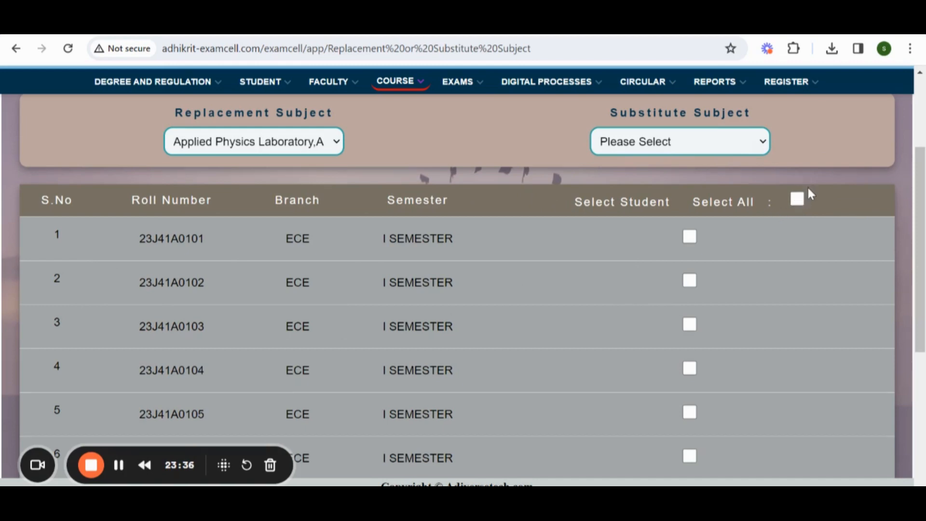
# Step: Select all students for the subject replacement, recheck the substitute subject options and review the student list
pyautogui.click(796, 199)
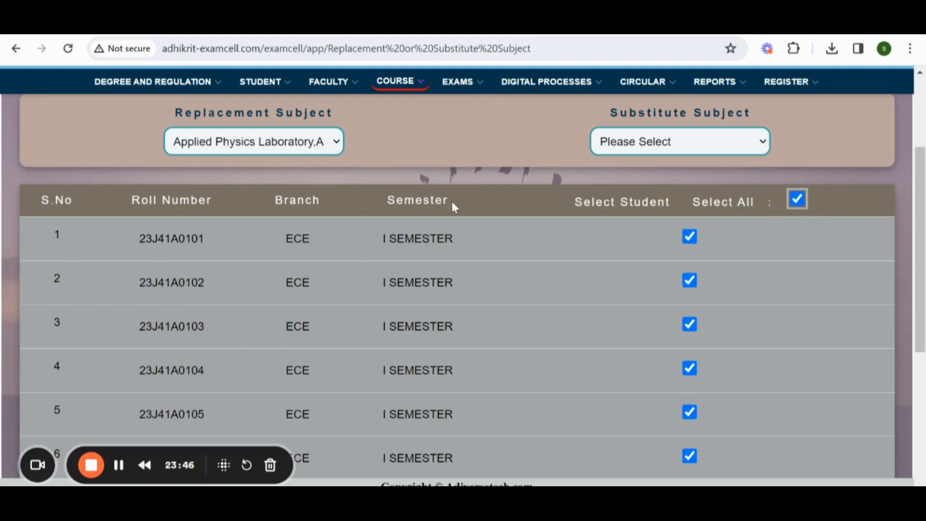
pyautogui.click(727, 148)
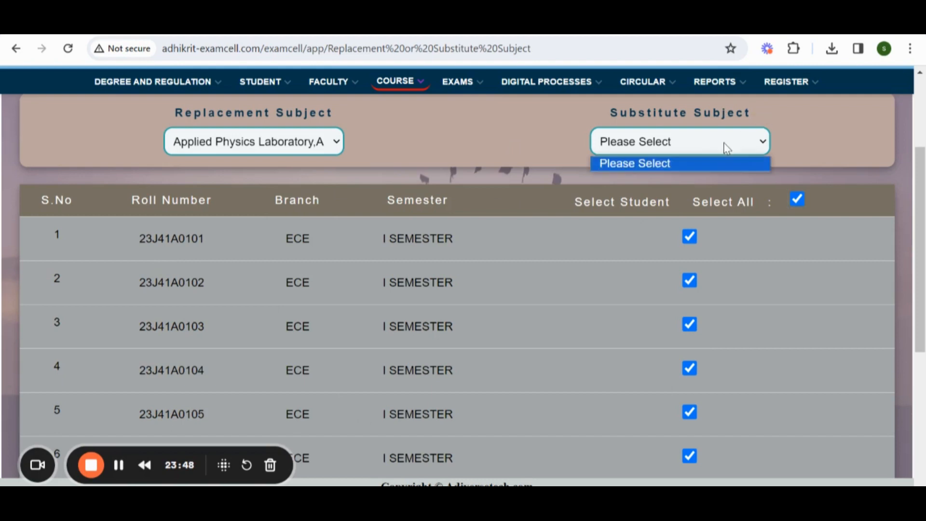
pyautogui.click(674, 149)
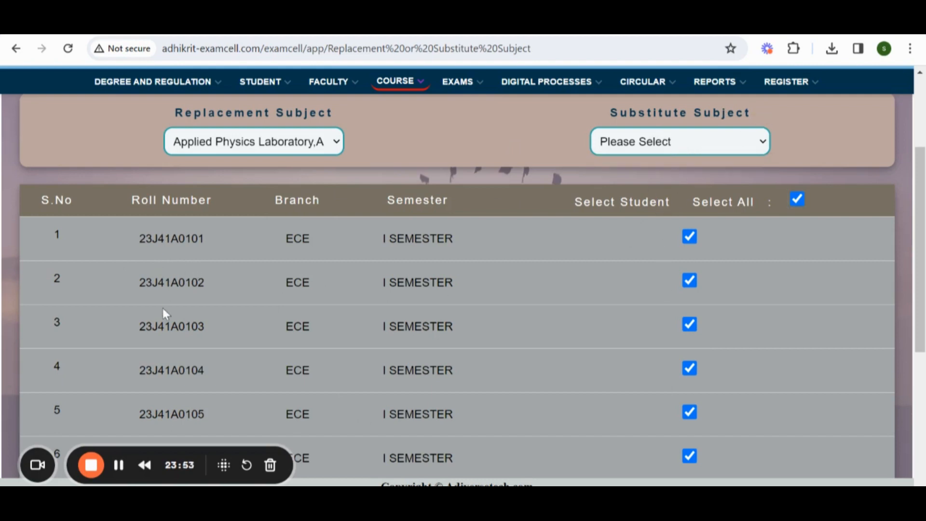
pyautogui.scroll(5, 475, 319)
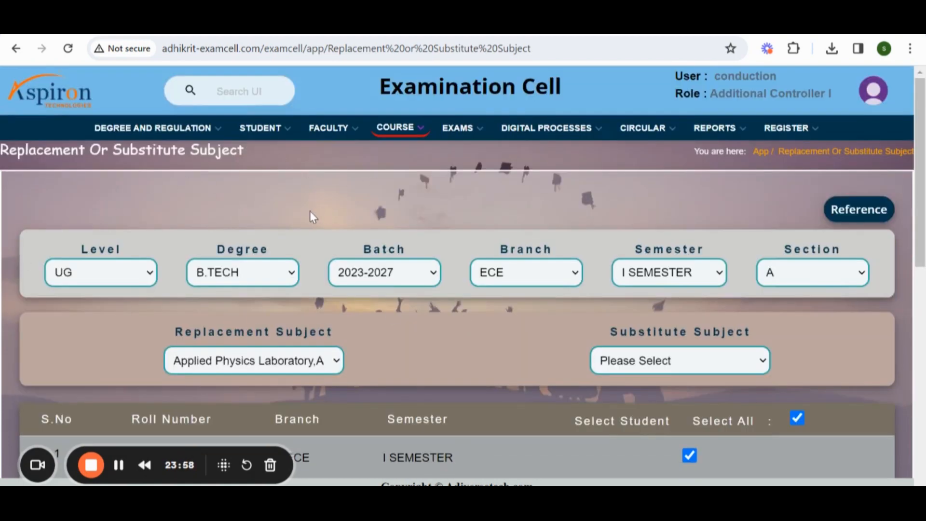
pyautogui.scroll(-10, 308, 215)
pyautogui.scroll(10, 262, 254)
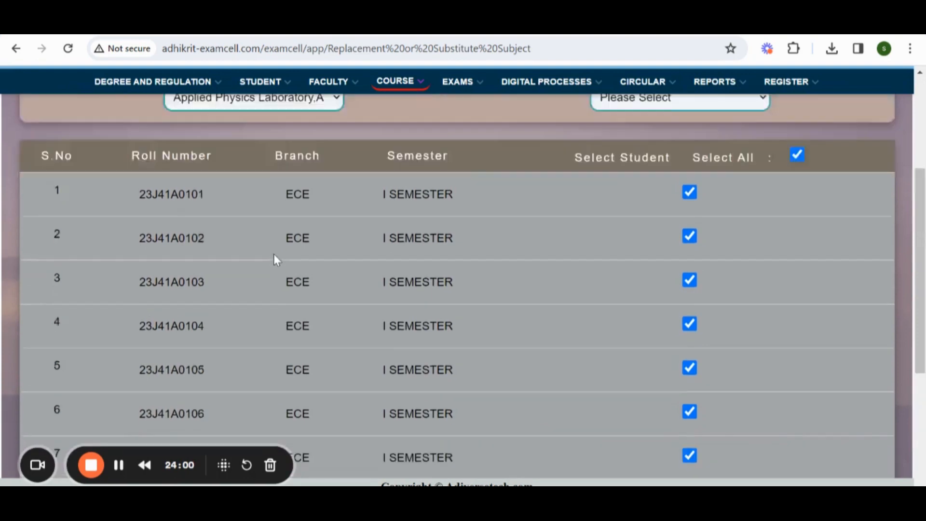
pyautogui.scroll(-6, 432, 365)
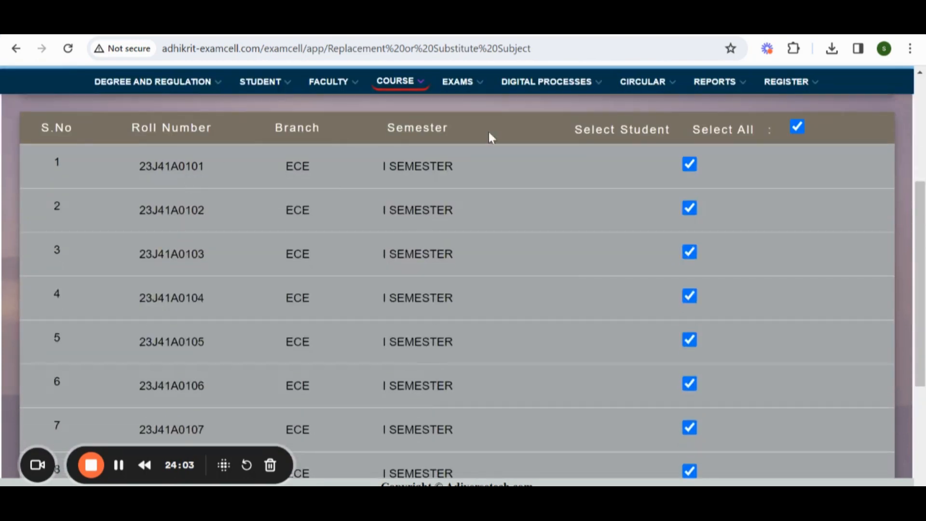
pyautogui.scroll(6, 250, 170)
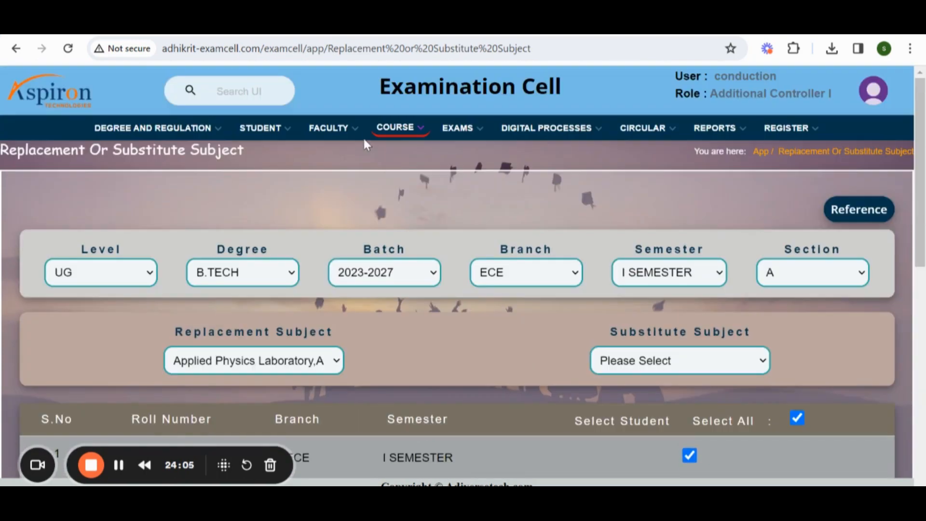
# Step: Open the Mandatory Course page and set the level to UG, degree to B.TECH and batch to 2023-2027
pyautogui.click(396, 127)
pyautogui.scroll(-2, 465, 256)
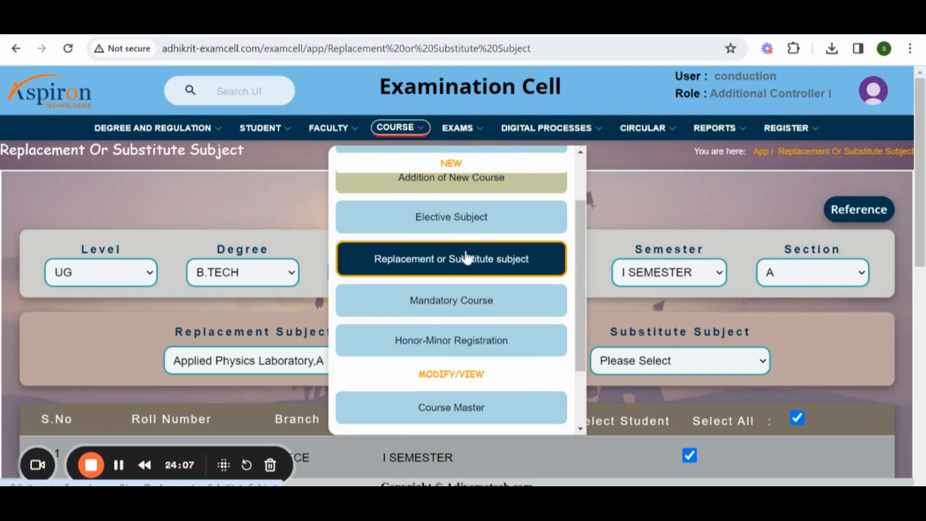
pyautogui.click(441, 314)
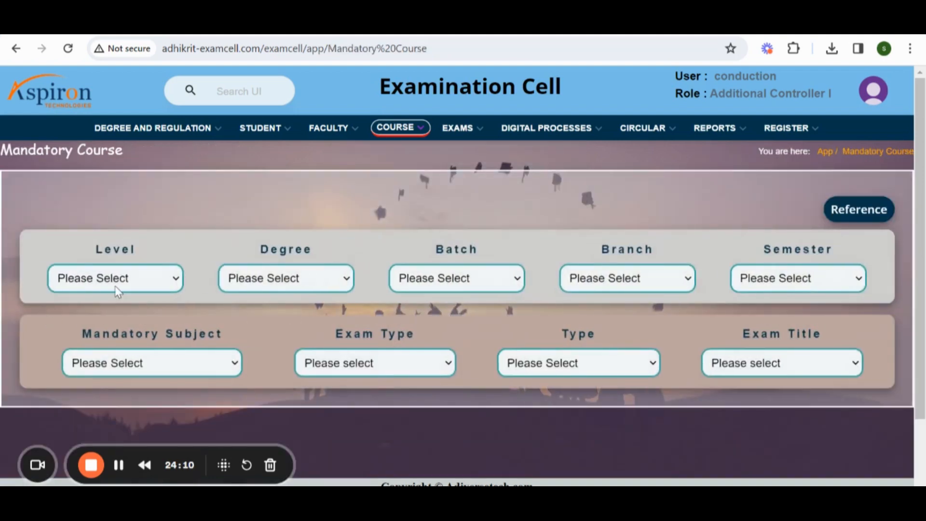
pyautogui.click(117, 291)
pyautogui.click(113, 310)
pyautogui.click(280, 279)
pyautogui.click(332, 310)
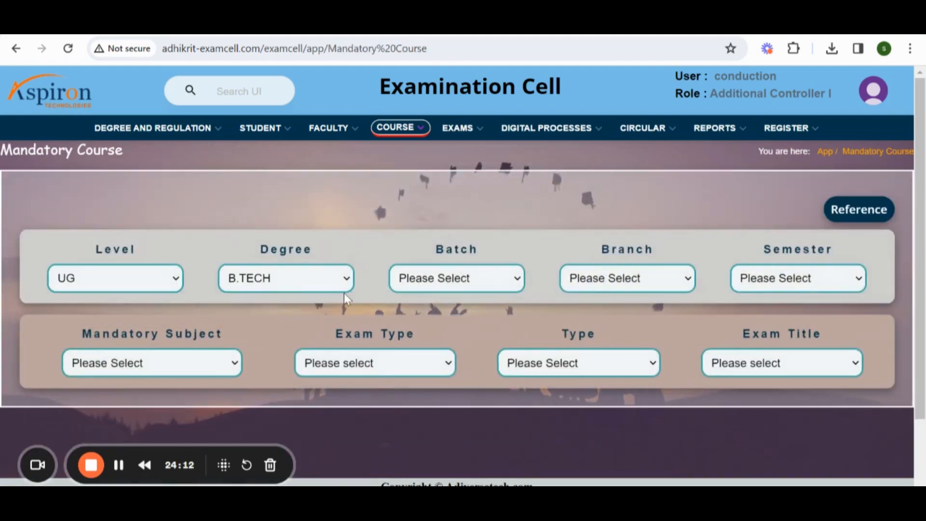
pyautogui.click(444, 280)
pyautogui.click(439, 318)
pyautogui.click(457, 291)
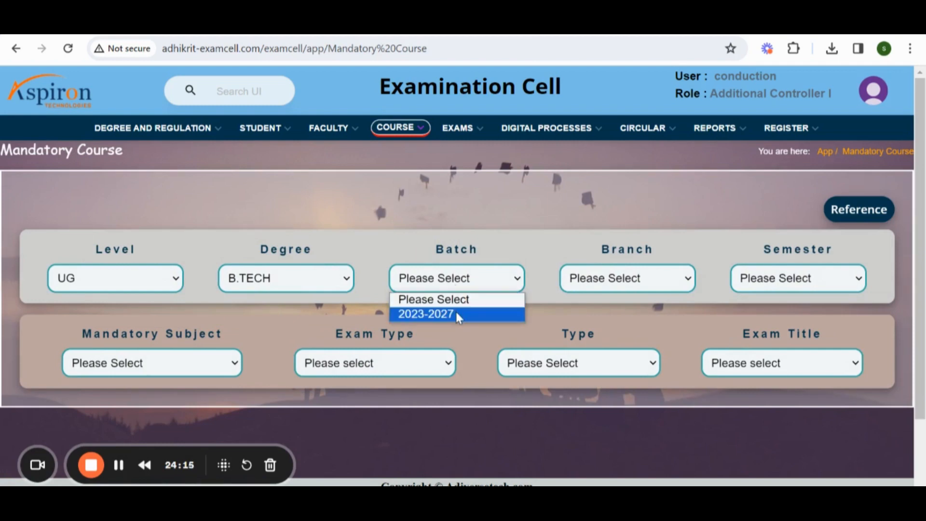
pyautogui.click(455, 312)
# Step: Set the mandatory course form's branch to ECE, semester to II SEMESTER and mandatory subject to Environmental Science,AP202BS
pyautogui.click(597, 291)
pyautogui.click(593, 329)
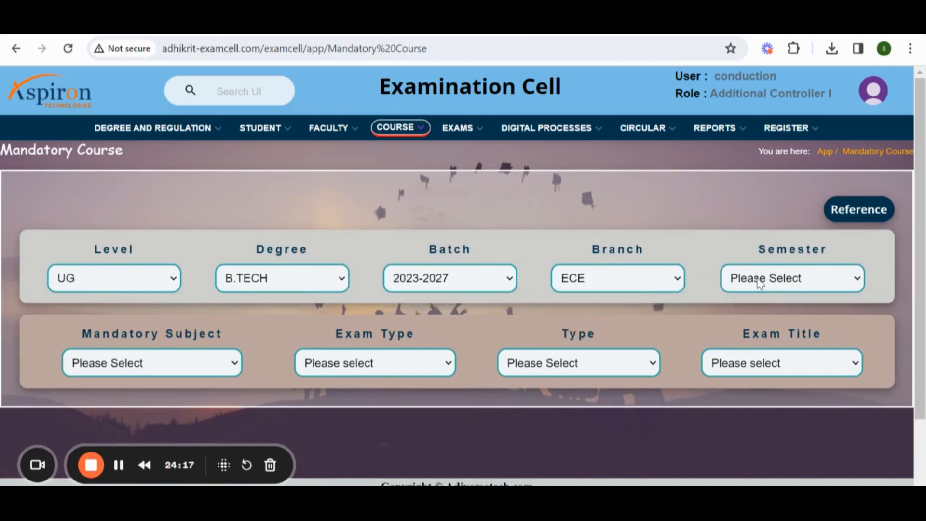
pyautogui.click(786, 278)
pyautogui.click(757, 327)
pyautogui.click(221, 359)
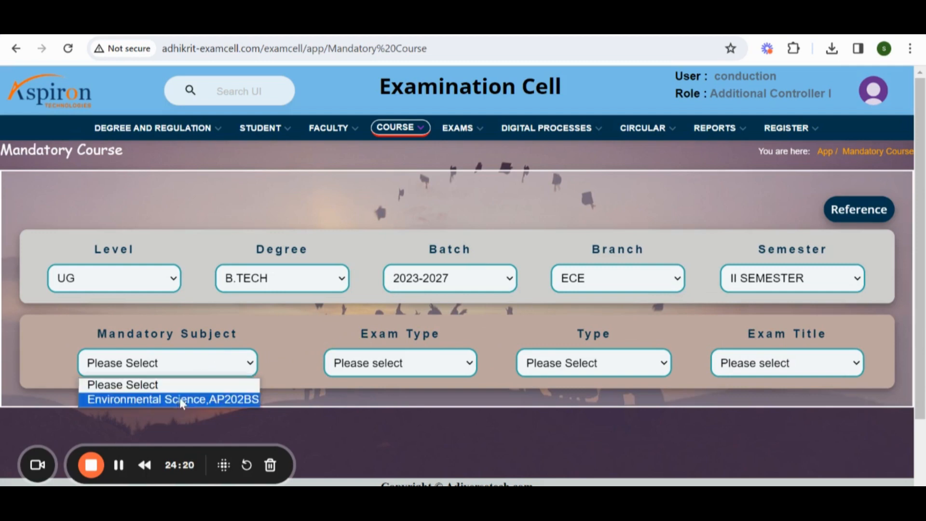
pyautogui.click(148, 401)
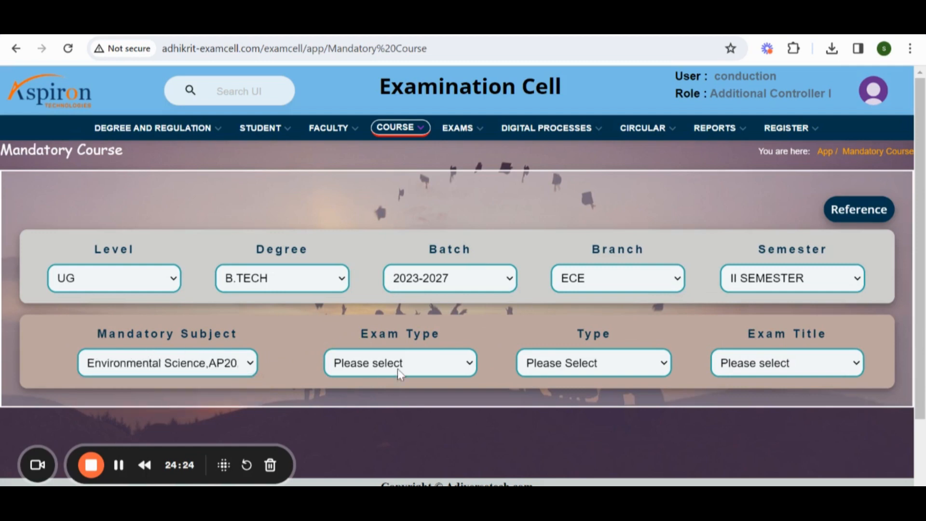
# Step: Set the exam type to Regular, type to External and exam title to REGULAR SEM 2 JAN EXAM FOR ECE BRANCH 2023
pyautogui.click(446, 366)
pyautogui.click(382, 403)
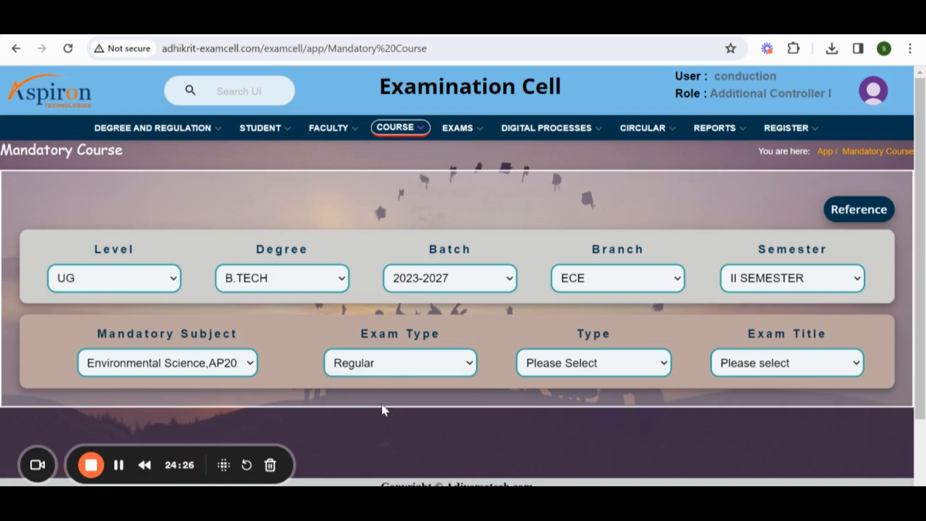
pyautogui.click(595, 367)
pyautogui.click(543, 398)
pyautogui.click(739, 368)
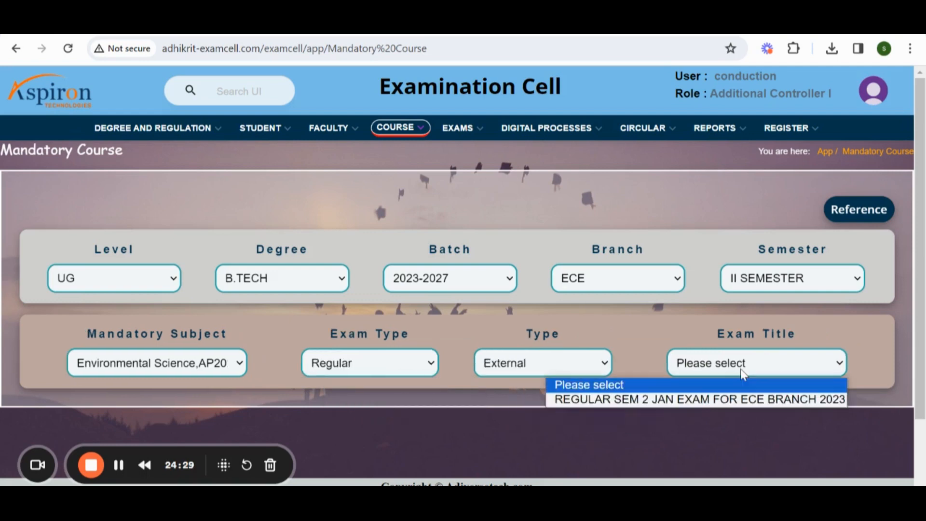
pyautogui.click(682, 400)
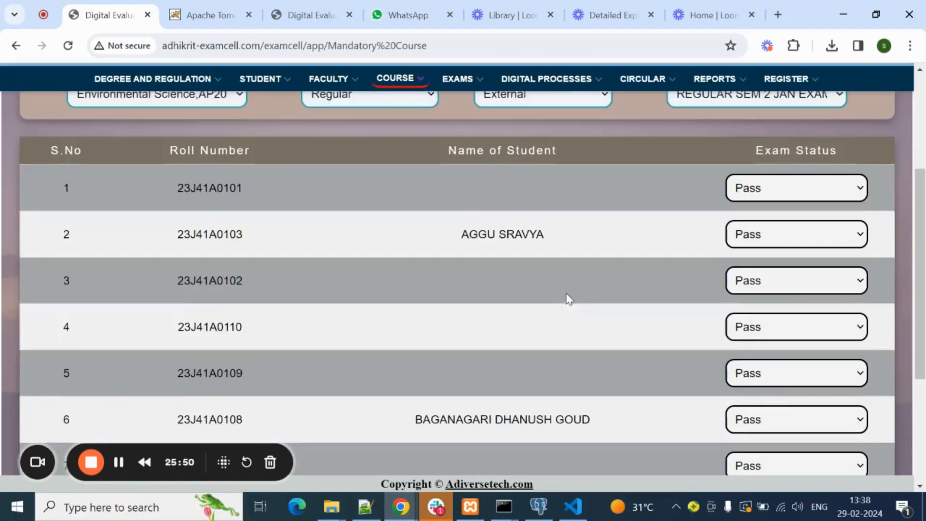
# Step: Set the exam status to Pass for student 1, Fail for student 2 and Absent for student 5
pyautogui.scroll(-1, 569, 299)
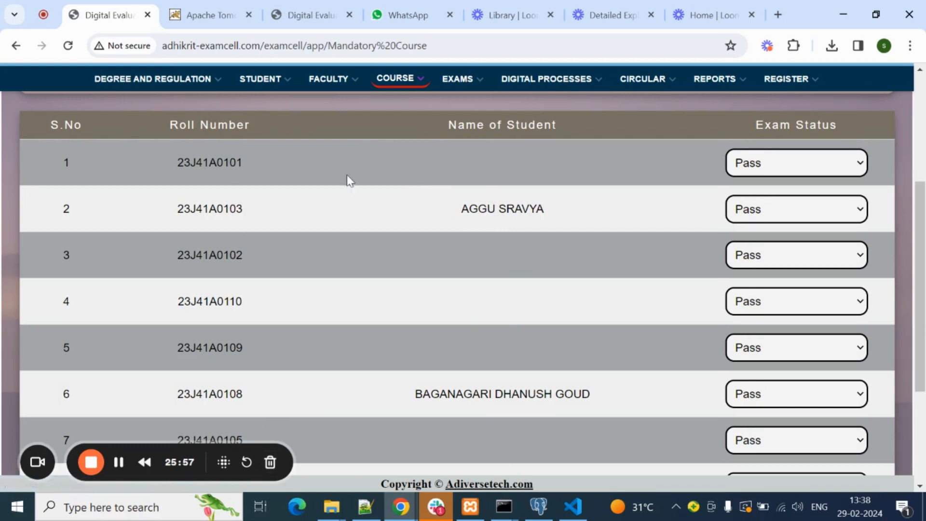
pyautogui.click(799, 159)
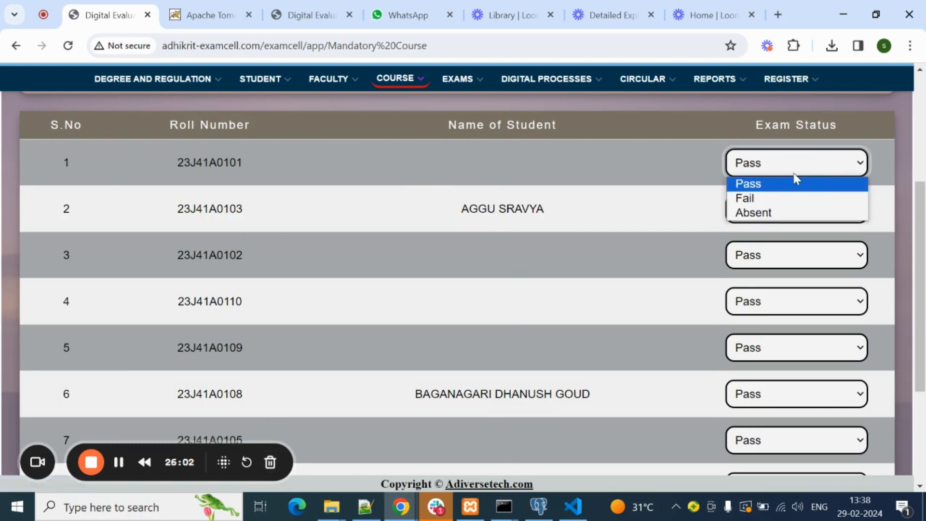
pyautogui.click(781, 184)
pyautogui.click(788, 209)
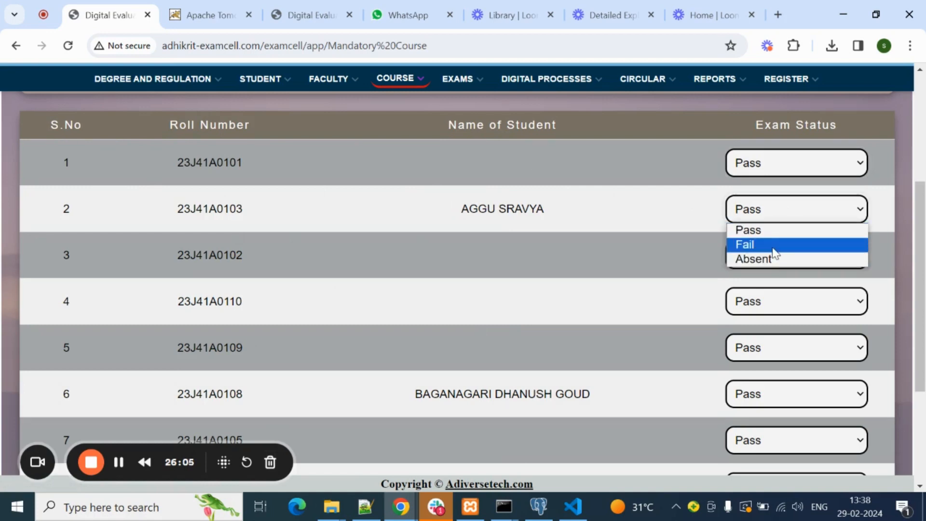
pyautogui.click(775, 244)
pyautogui.click(780, 351)
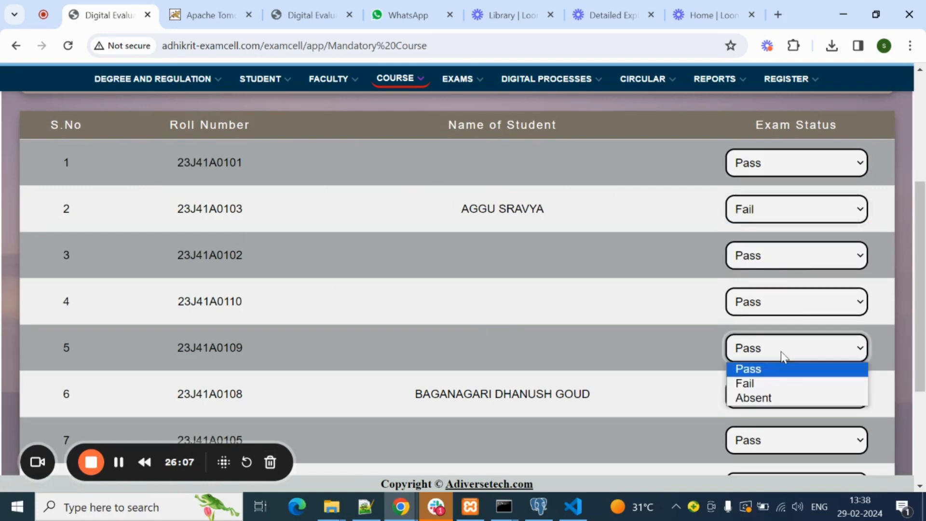
pyautogui.click(775, 398)
# Step: Review the mandatory subject's student list and submit the exam statuses
pyautogui.scroll(-4, 551, 256)
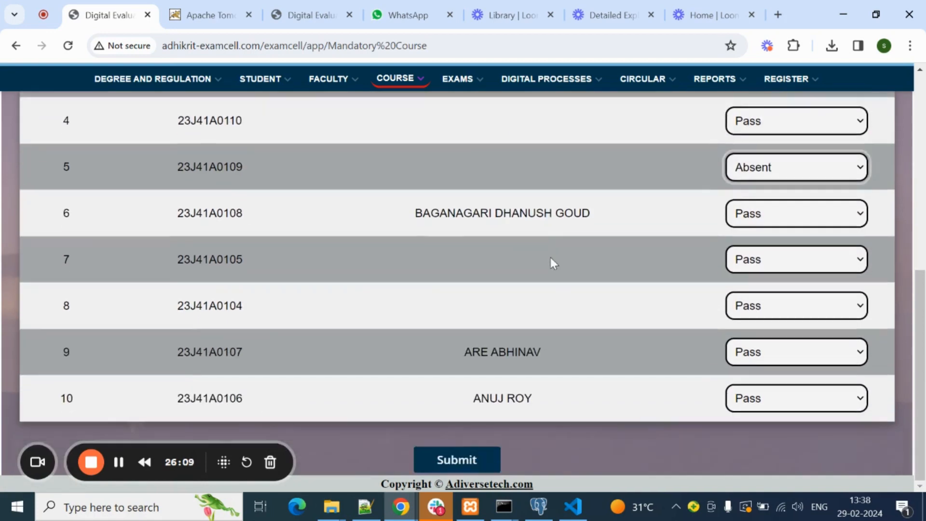
pyautogui.scroll(9, 551, 256)
pyautogui.scroll(-3, 579, 299)
pyautogui.scroll(-5, 612, 341)
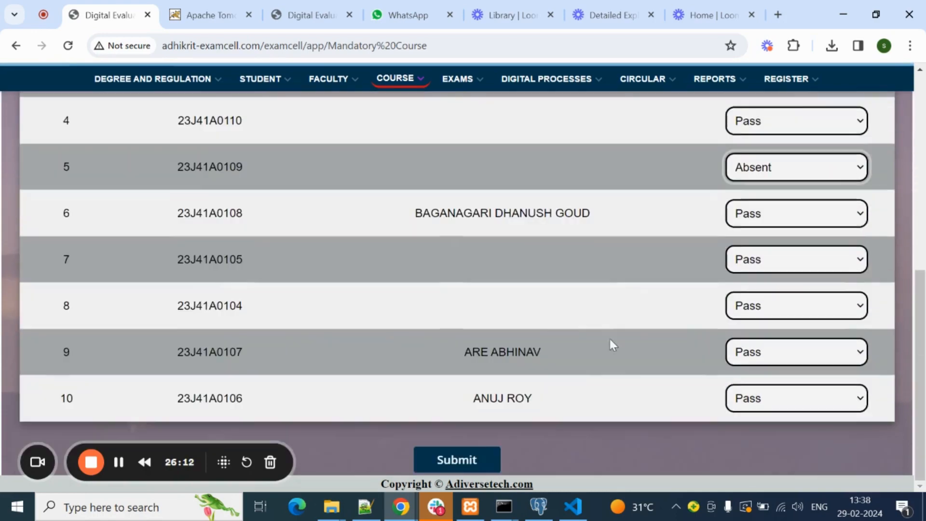
pyautogui.click(474, 459)
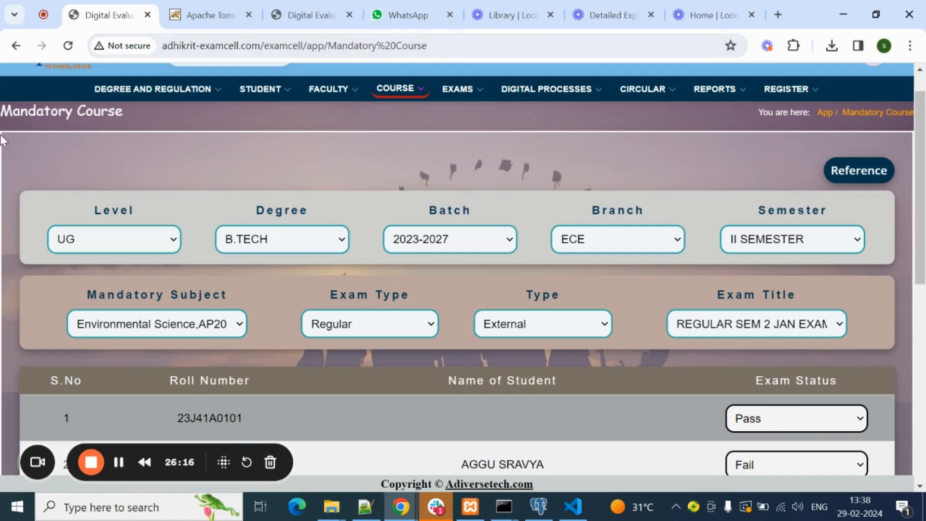
# Step: Open the Honor-Minor Registration page and set the level to UG, degree to B.TECH and batch to 2023-2027
pyautogui.click(394, 88)
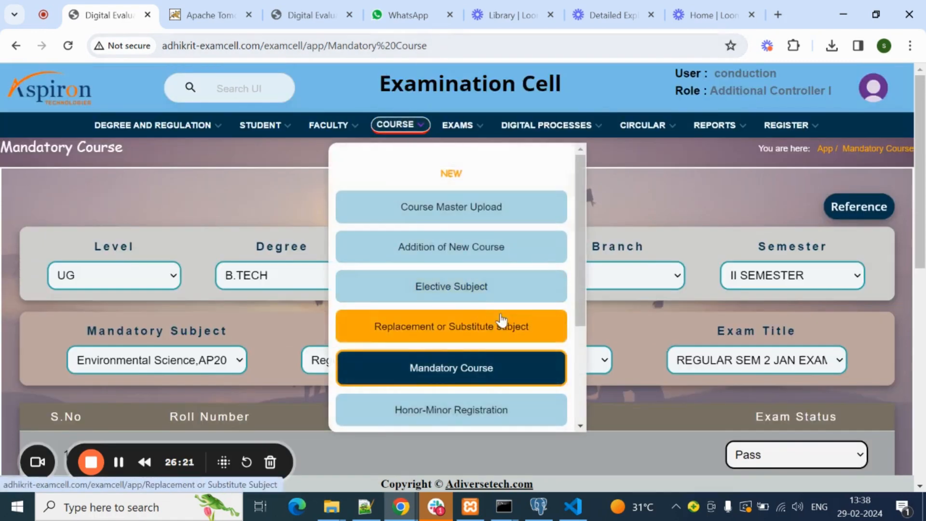
pyautogui.scroll(-3, 501, 322)
pyautogui.click(464, 268)
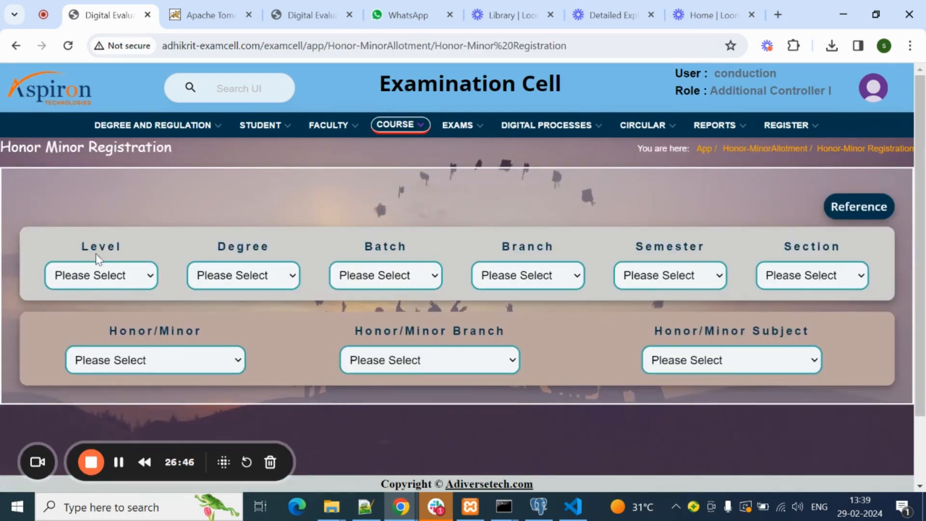
pyautogui.click(92, 274)
pyautogui.click(87, 310)
pyautogui.click(257, 279)
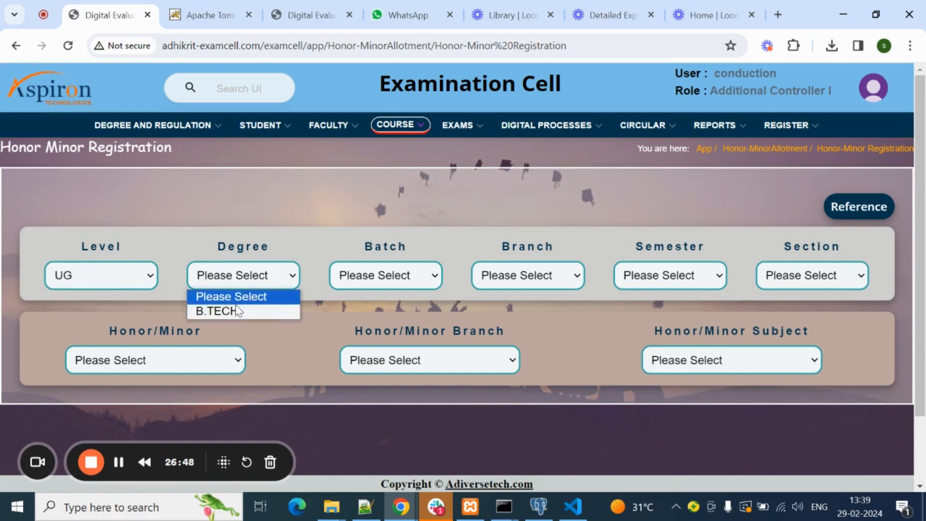
pyautogui.click(237, 311)
pyautogui.click(432, 275)
pyautogui.click(424, 310)
# Step: Set the honor-minor registration's branch to ECE, semester to II SEMESTER and section to A
pyautogui.click(504, 272)
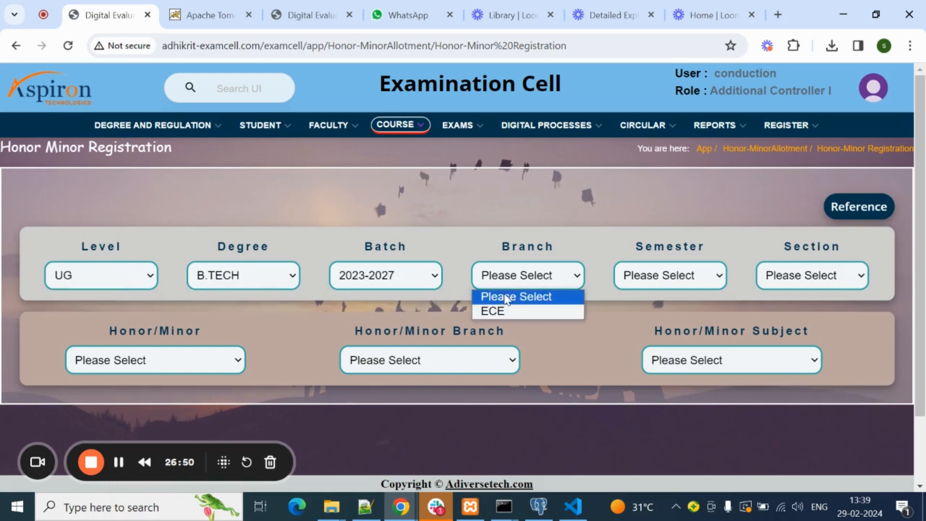
pyautogui.click(491, 310)
pyautogui.click(696, 280)
pyautogui.click(642, 324)
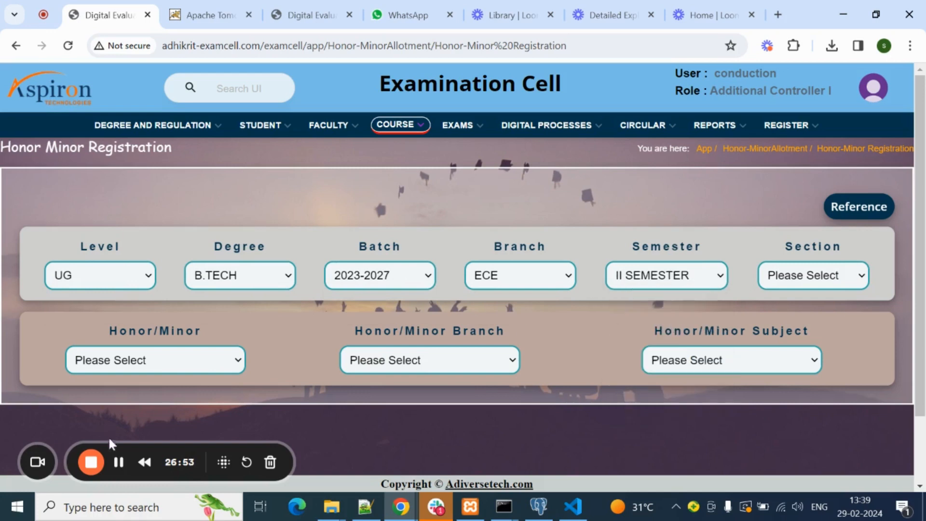
pyautogui.click(833, 277)
pyautogui.click(796, 310)
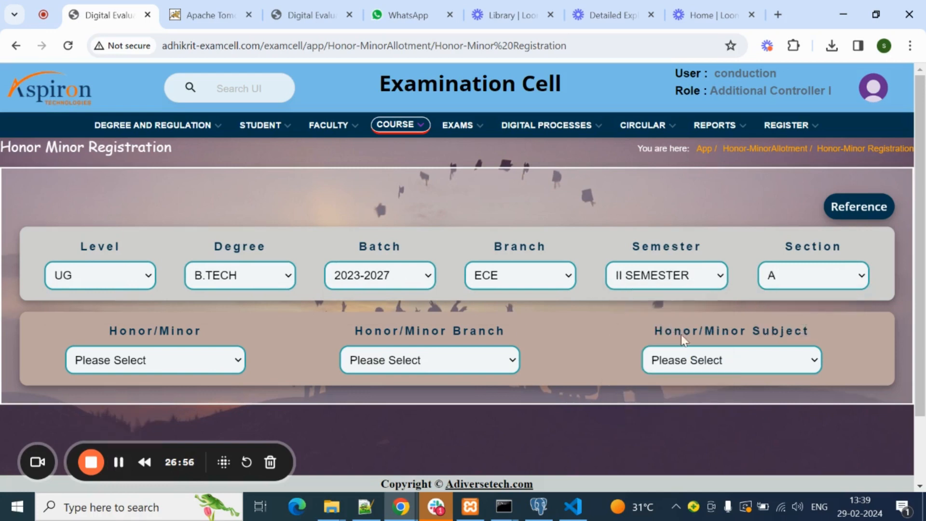
# Step: Set Honor/Minor to Honor and check the Honor/Minor Branch and Honor/Minor Subject options
pyautogui.click(156, 362)
pyautogui.click(91, 396)
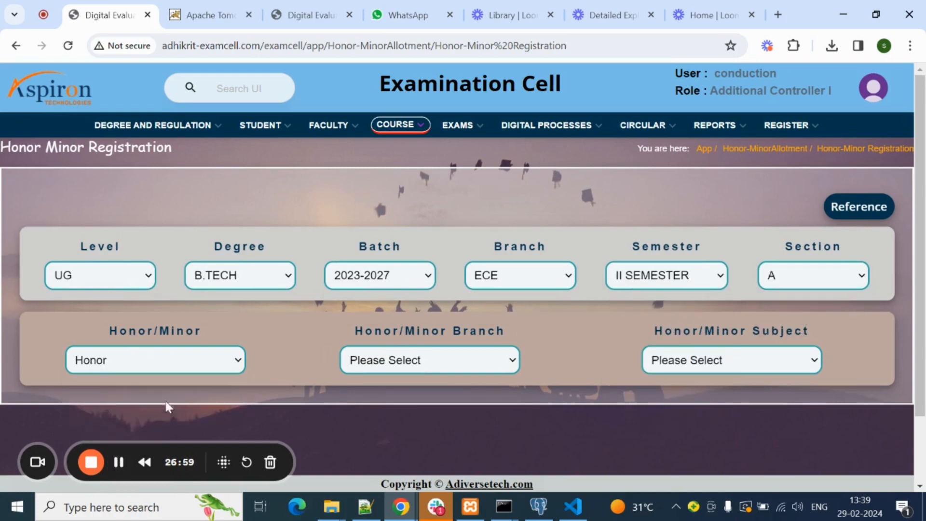
pyautogui.click(444, 371)
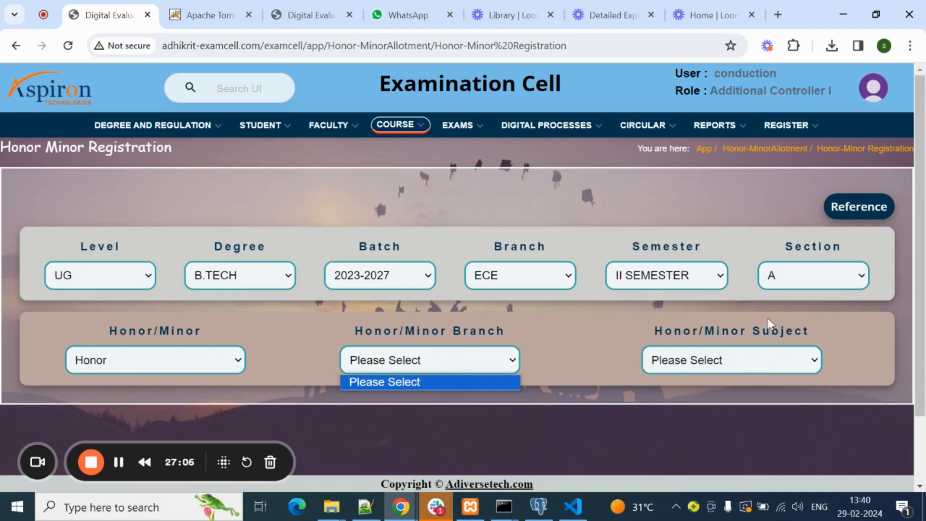
pyautogui.scroll(-3, 681, 365)
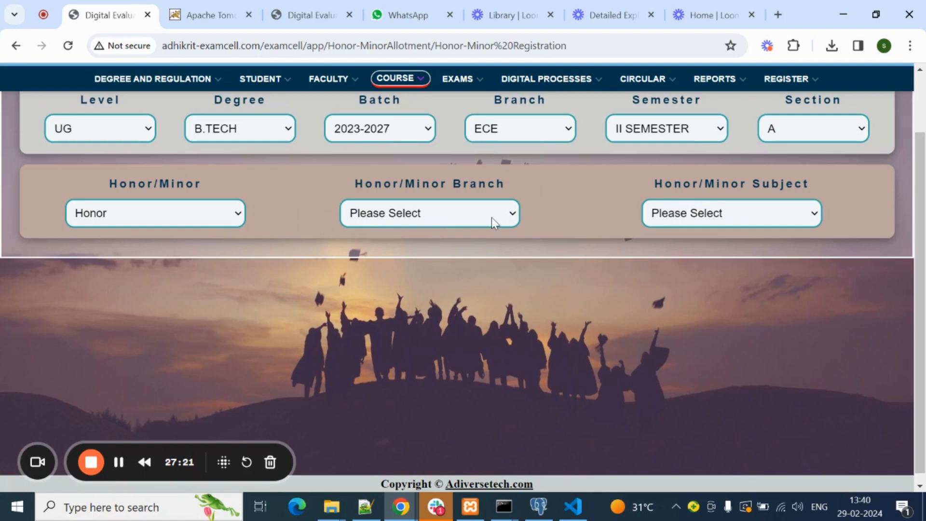
pyautogui.click(488, 217)
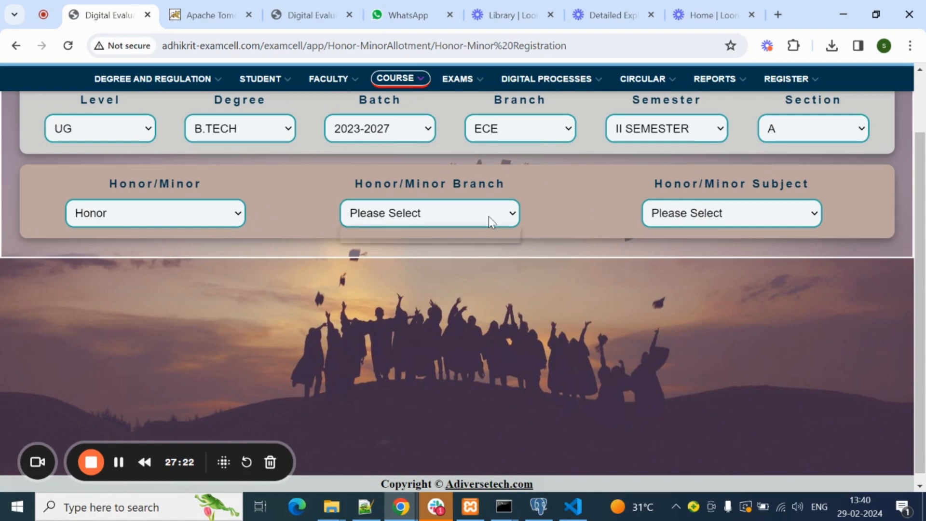
pyautogui.click(810, 216)
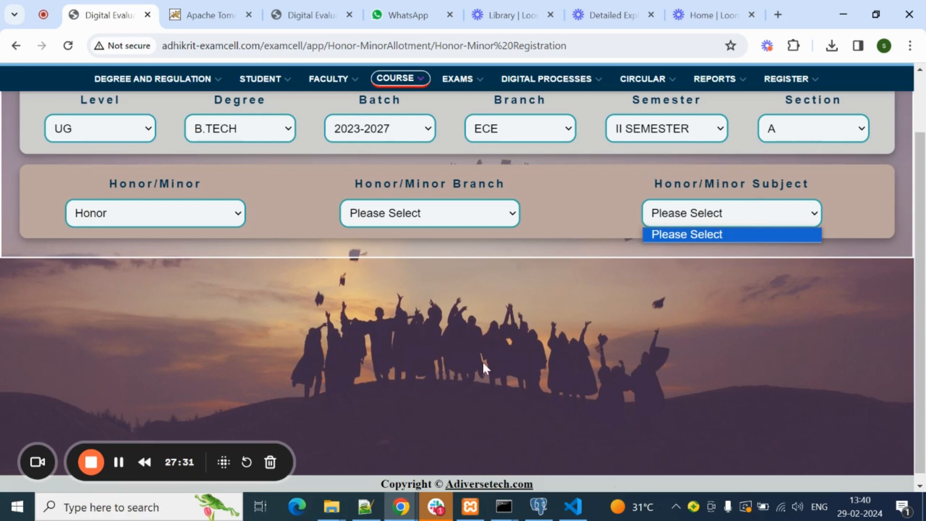
# Step: Open the Course Master page for viewing and modifying courses
pyautogui.scroll(3, 482, 365)
pyautogui.click(395, 124)
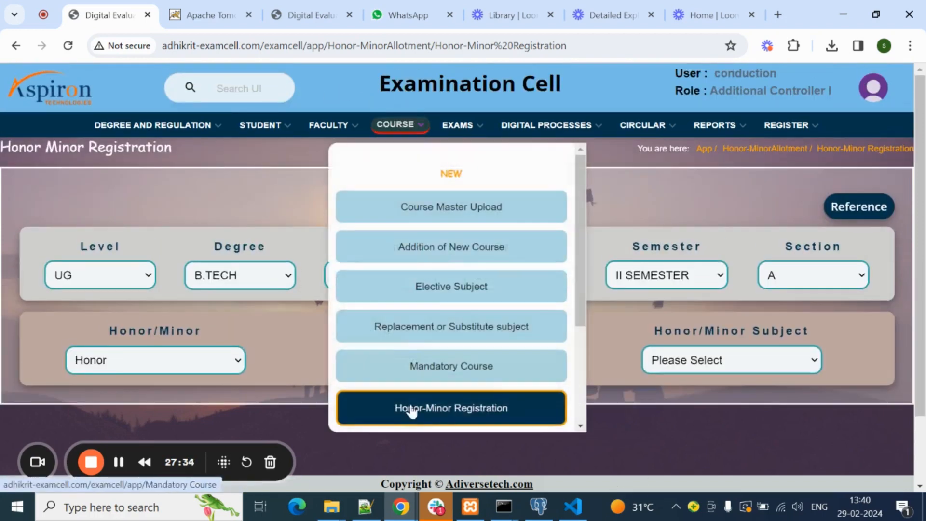
pyautogui.scroll(-3, 471, 325)
pyautogui.scroll(-1, 161, 368)
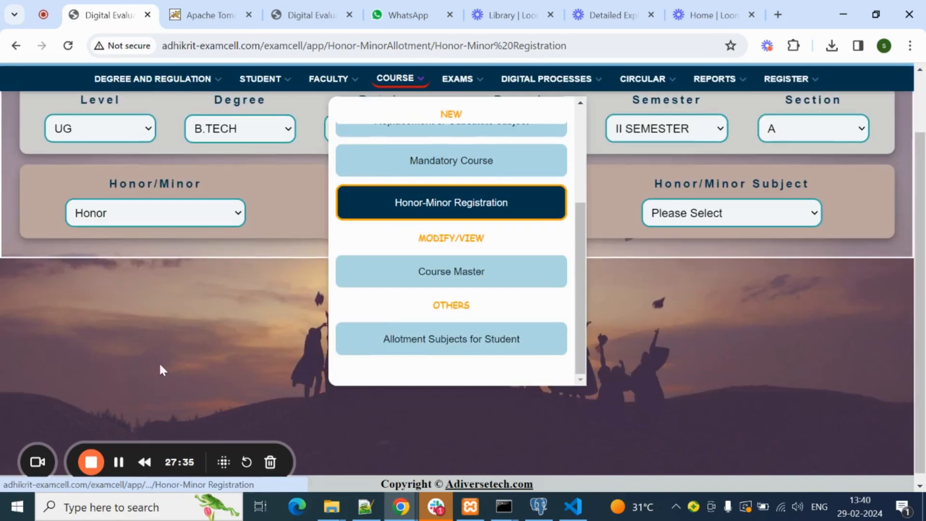
pyautogui.click(496, 281)
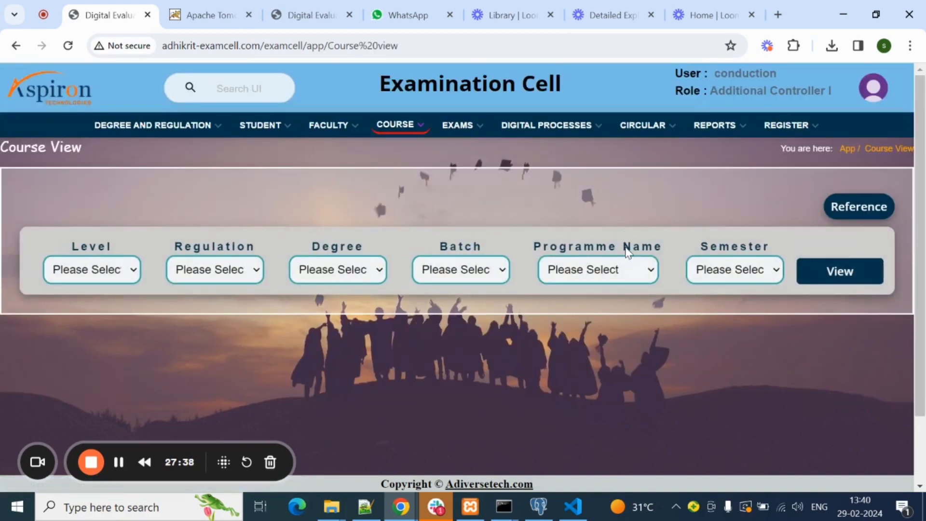
# Step: Set the course view's level to UG, regulation to R23 and degree to B.TECH
pyautogui.click(99, 282)
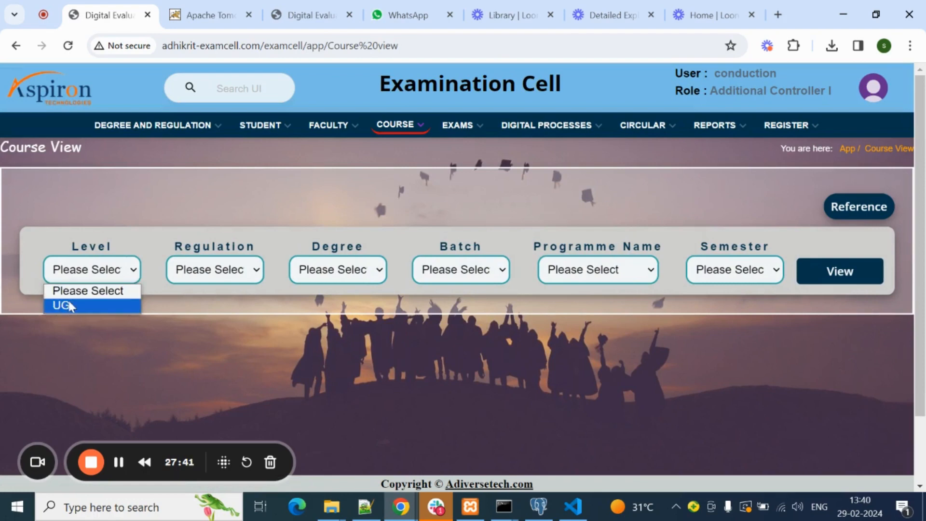
pyautogui.click(67, 299)
pyautogui.click(217, 273)
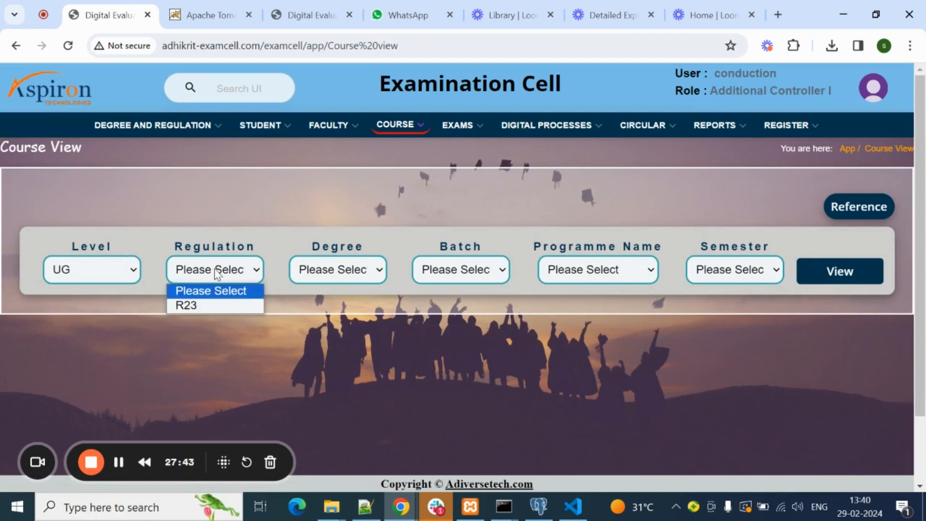
pyautogui.click(212, 300)
pyautogui.click(333, 273)
pyautogui.click(334, 304)
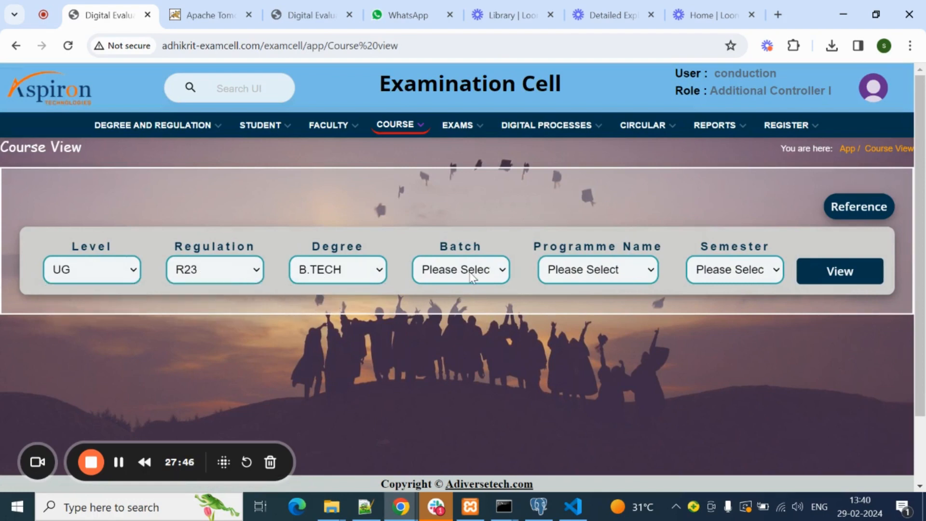
# Step: Set the course view's batch to 2023-2027, programme name to CE and semester to II SEMESTER
pyautogui.click(473, 277)
pyautogui.click(473, 305)
pyautogui.click(562, 274)
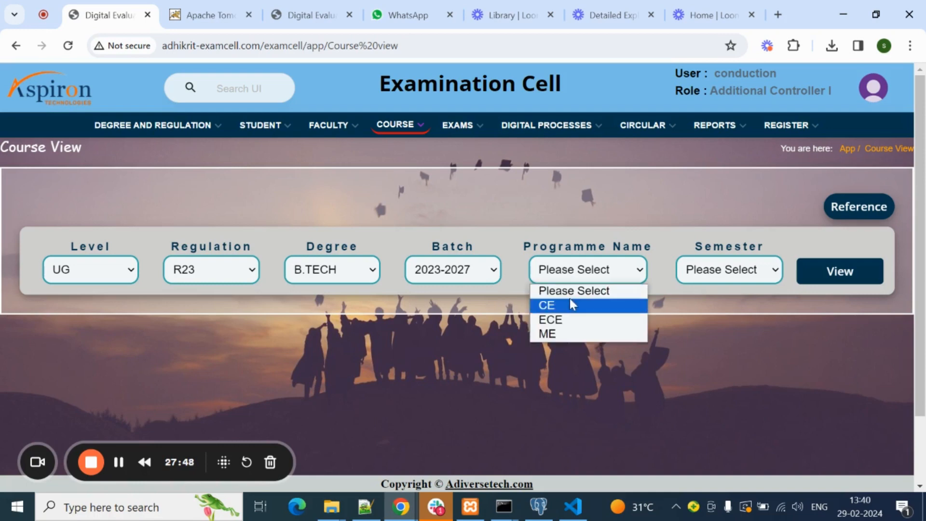
pyautogui.click(569, 302)
pyautogui.click(721, 271)
pyautogui.click(698, 320)
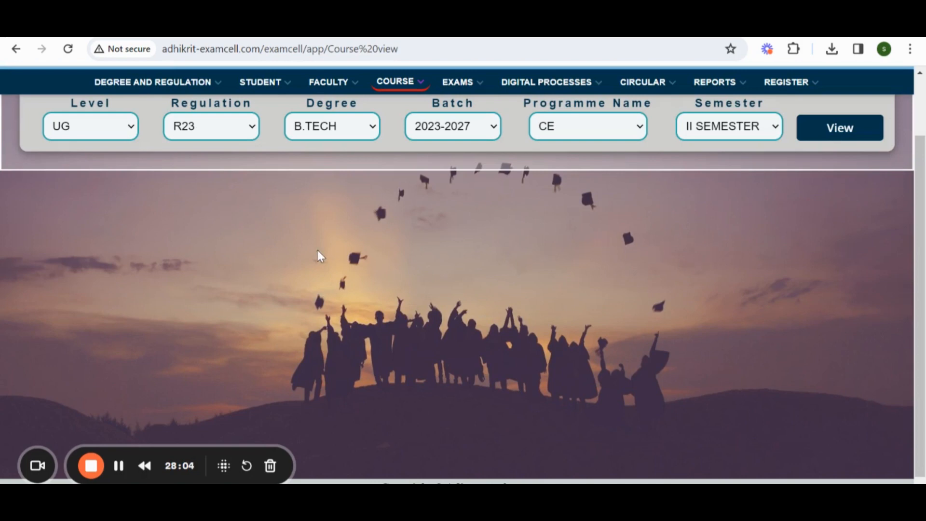
# Step: Open the Allotment Subjects for Student page among the course functions
pyautogui.scroll(3, 490, 262)
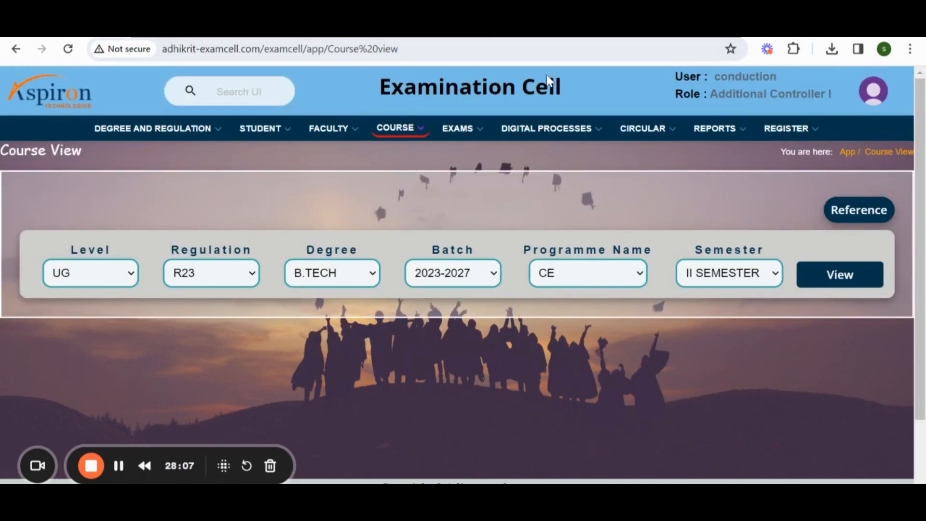
pyautogui.click(428, 127)
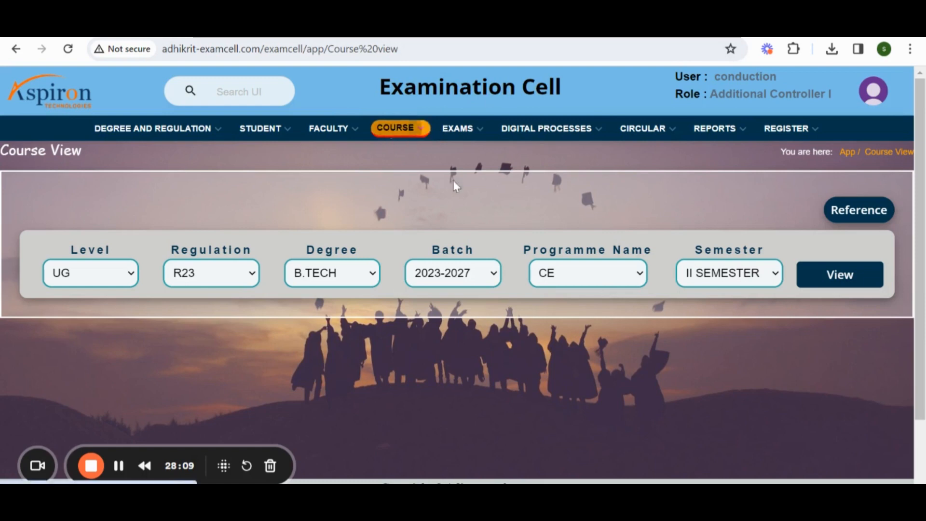
pyautogui.scroll(-5, 490, 326)
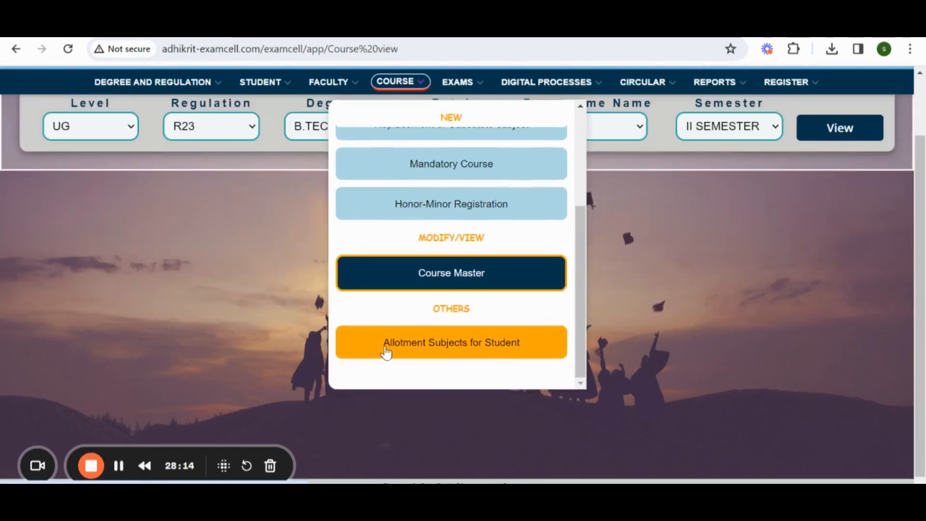
pyautogui.click(510, 348)
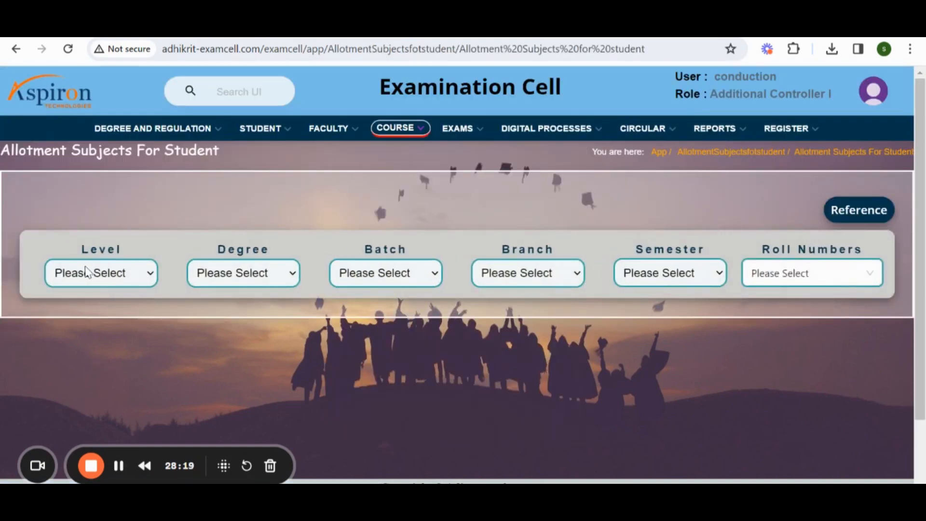
# Step: Set the subject allotment's level to UG, degree to B.TECH and batch to 2023-2027
pyautogui.click(87, 279)
pyautogui.click(91, 307)
pyautogui.click(265, 271)
pyautogui.click(240, 307)
pyautogui.click(429, 284)
pyautogui.click(403, 307)
# Step: Set the allotment's branch to ECE and semester to II SEMESTER, and select the first student's roll number
pyautogui.click(520, 279)
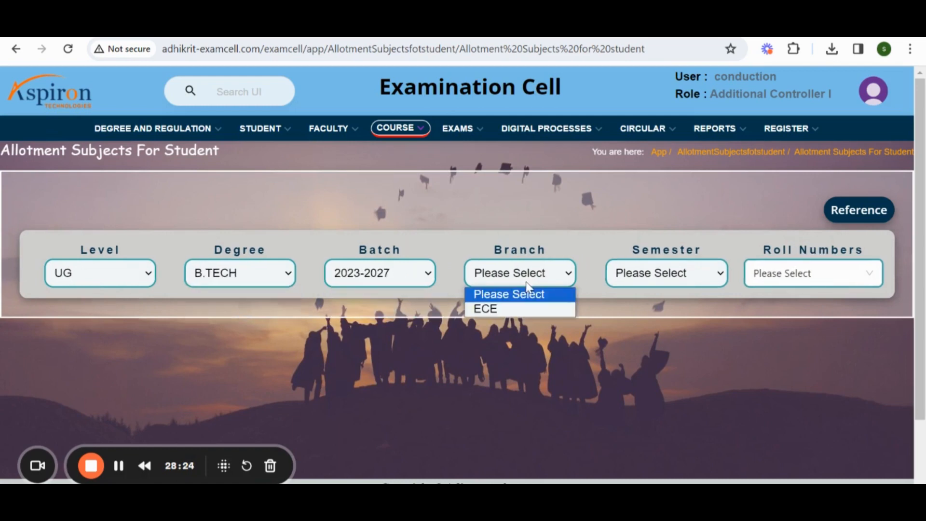
pyautogui.click(515, 306)
pyautogui.click(666, 280)
pyautogui.click(656, 322)
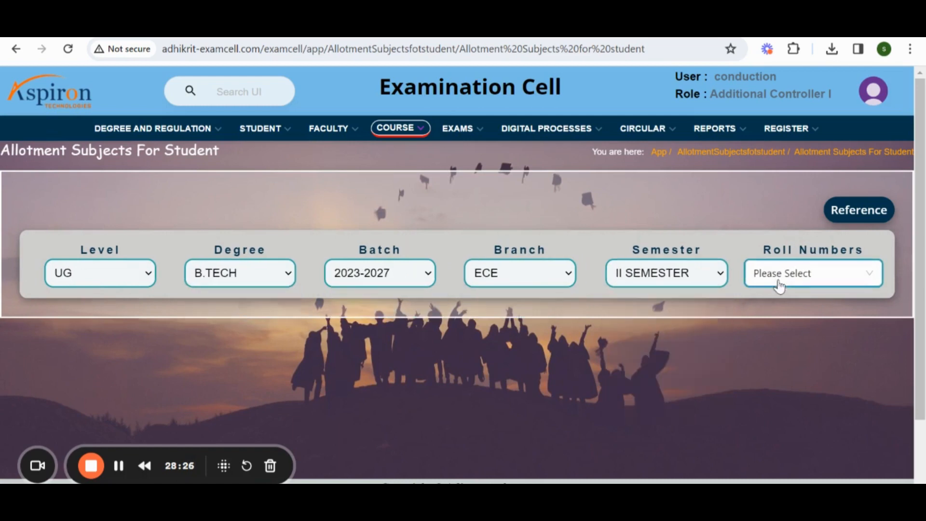
pyautogui.click(779, 280)
pyautogui.click(760, 326)
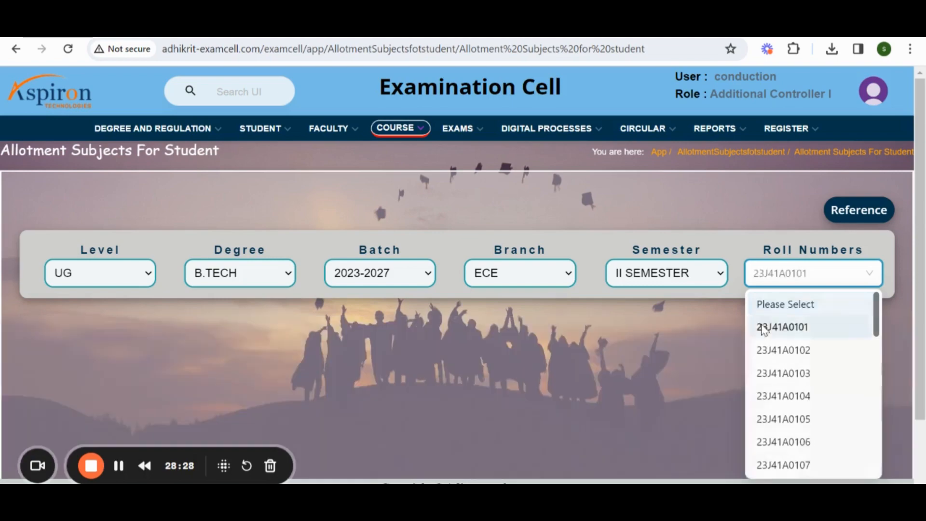
# Step: Review the regulation, branch, semester and subject entries allotted to the selected student
pyautogui.scroll(-3, 447, 279)
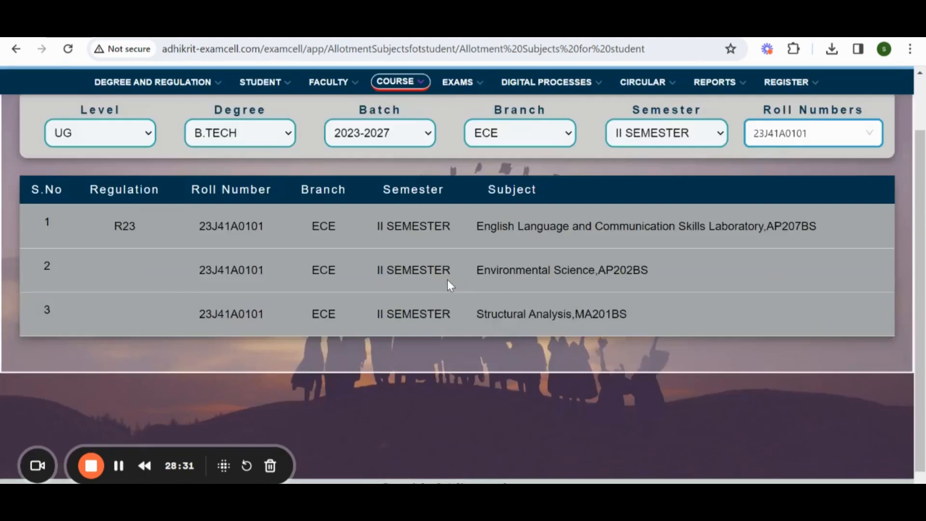
pyautogui.scroll(3, 449, 286)
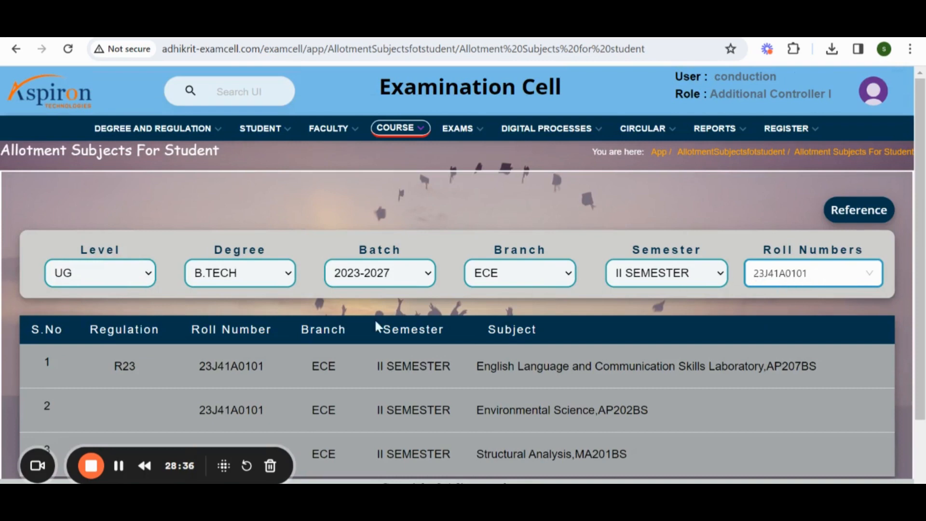
pyautogui.scroll(-3, 27, 326)
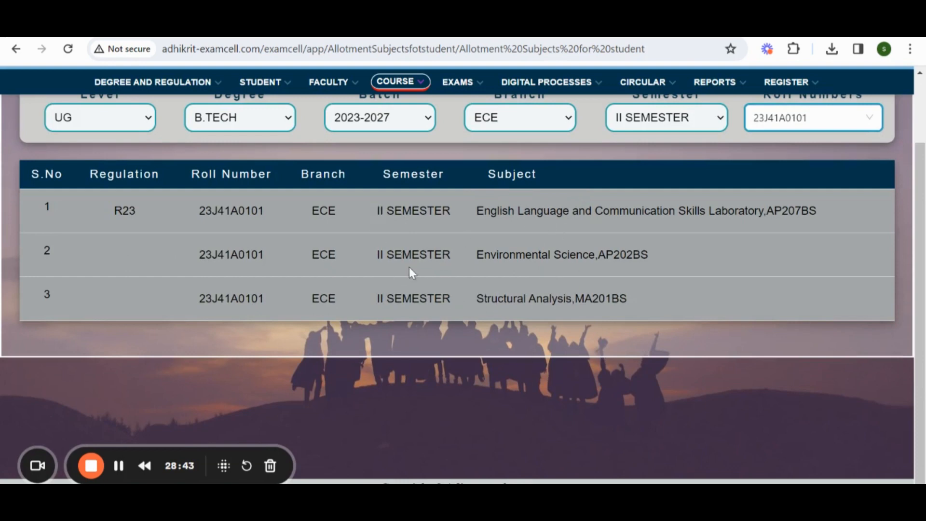
pyautogui.scroll(3, 410, 271)
pyautogui.scroll(-3, 164, 328)
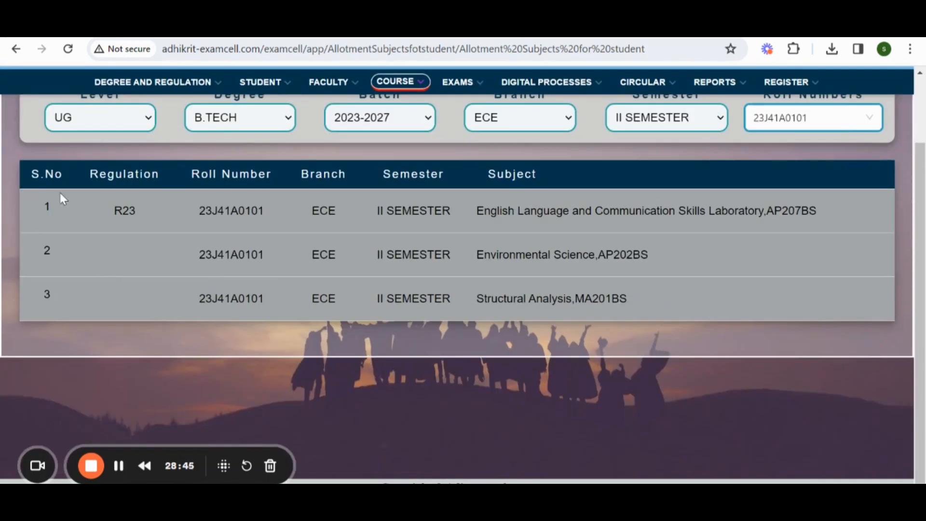
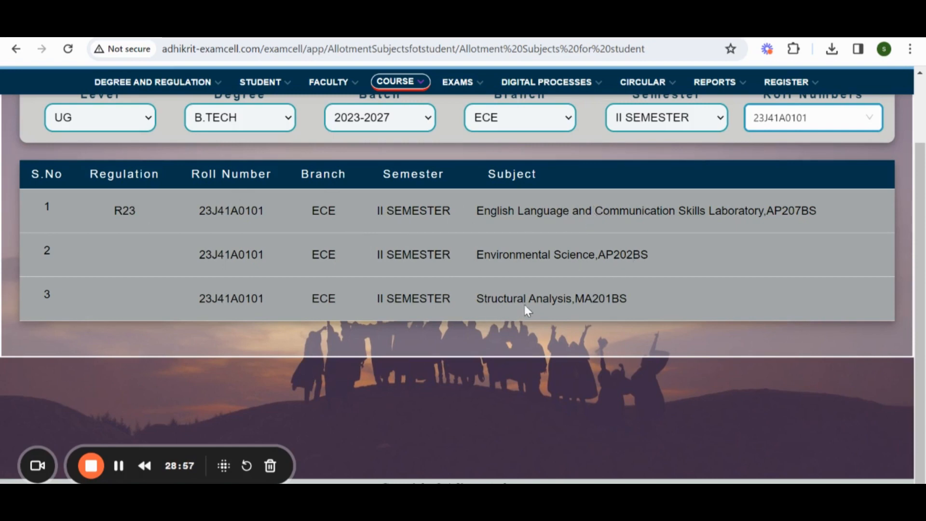
pyautogui.scroll(3, 454, 300)
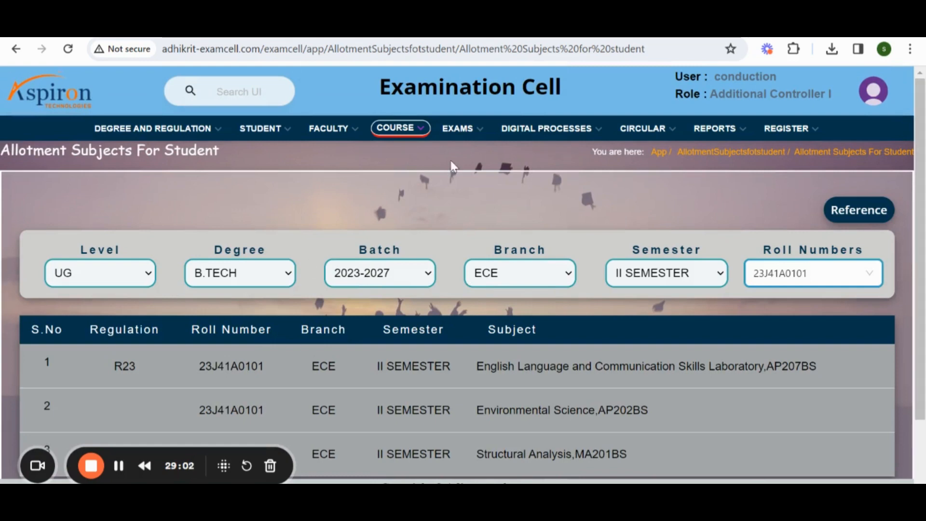
pyautogui.click(398, 128)
pyautogui.scroll(-3, 490, 234)
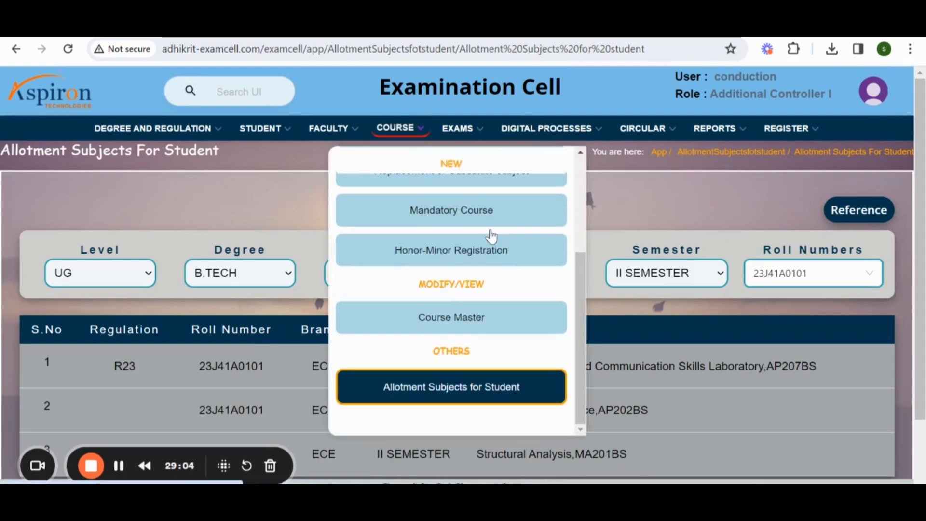
pyautogui.click(748, 202)
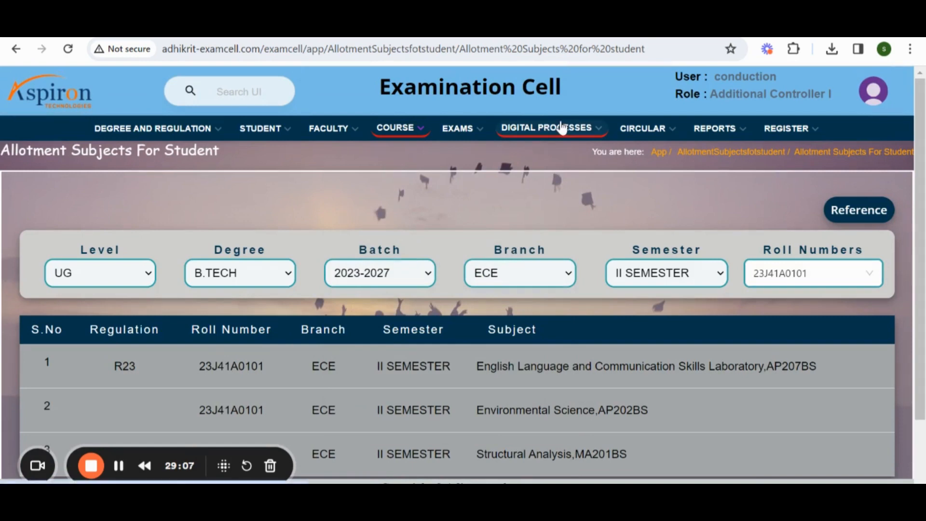
# Step: Open the exams' Months Setup page and look over the existing month and year records
pyautogui.click(453, 135)
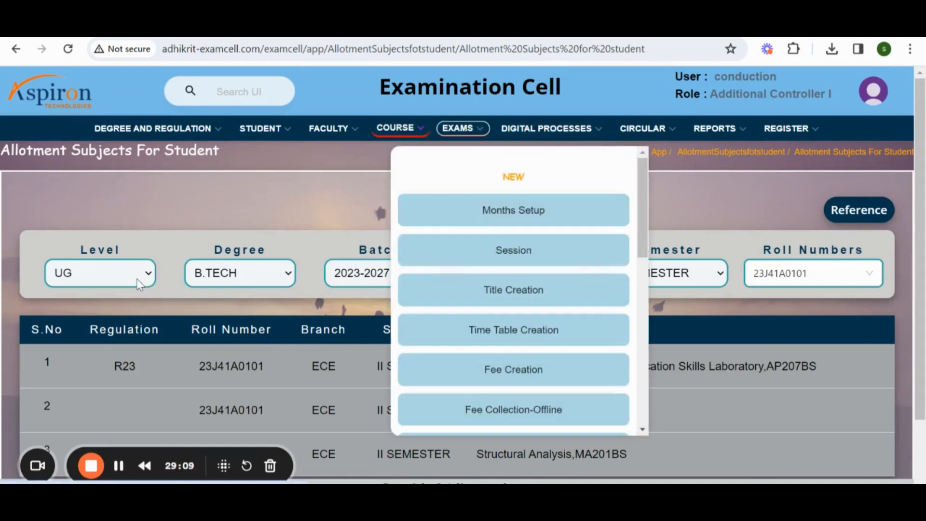
pyautogui.click(542, 223)
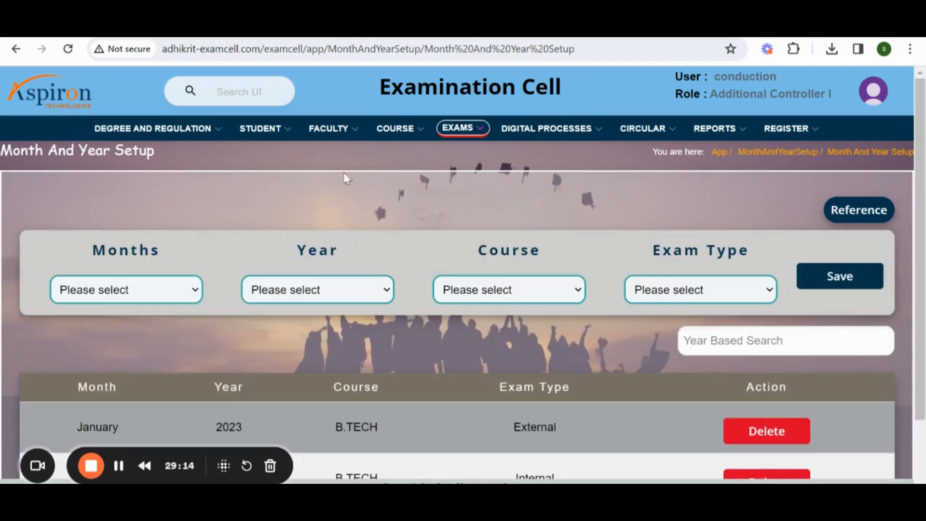
pyautogui.scroll(-3, 520, 193)
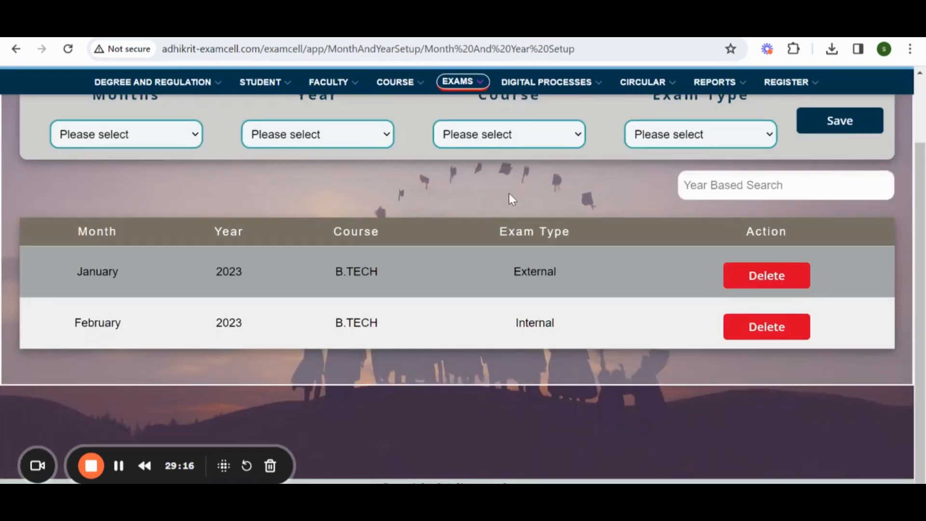
pyautogui.scroll(3, 508, 198)
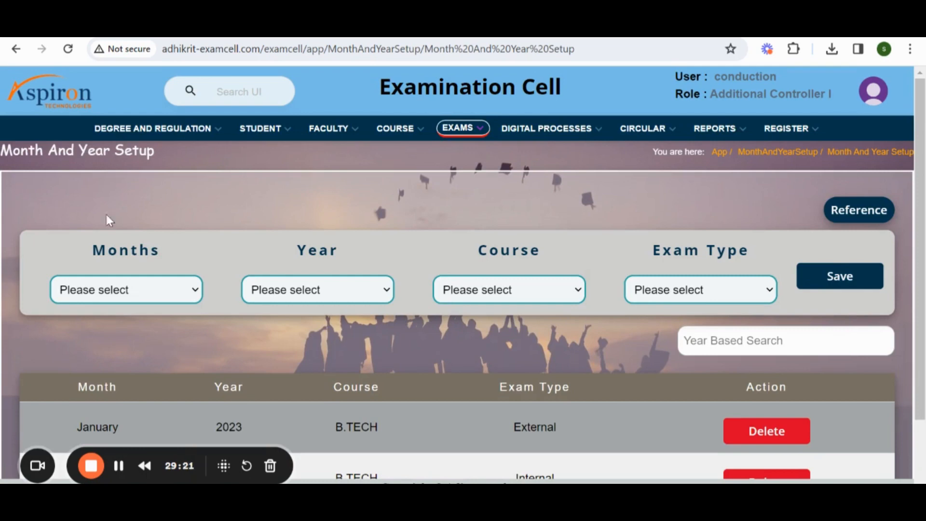
# Step: Set the new exam record's month to May and year to 2024
pyautogui.click(92, 291)
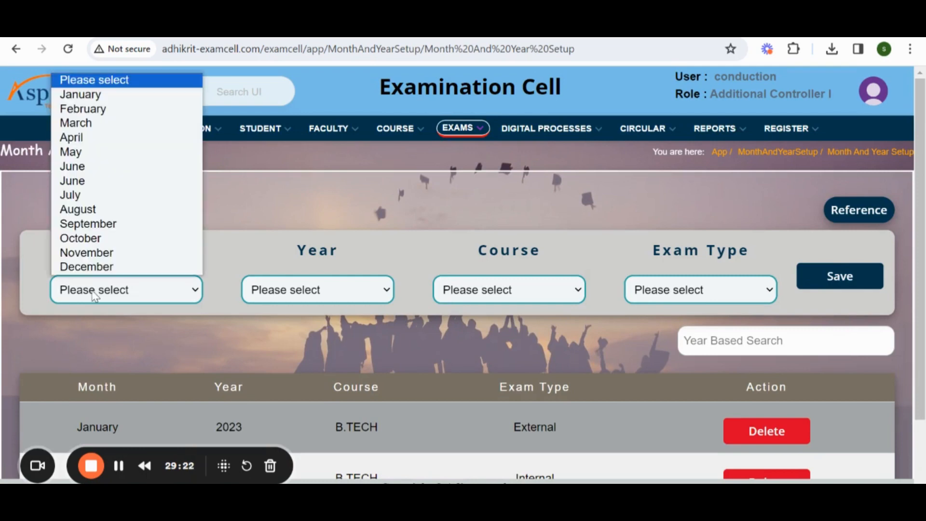
pyautogui.click(123, 153)
pyautogui.click(347, 289)
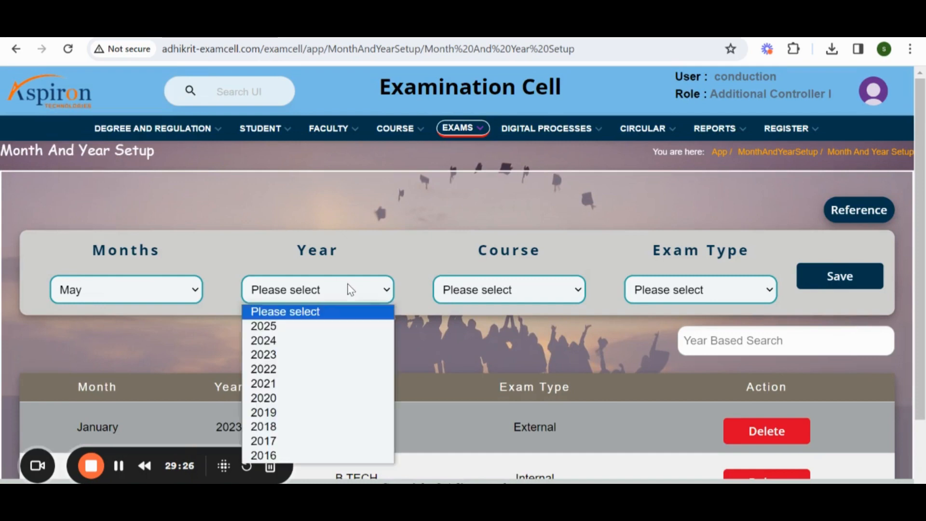
pyautogui.click(293, 341)
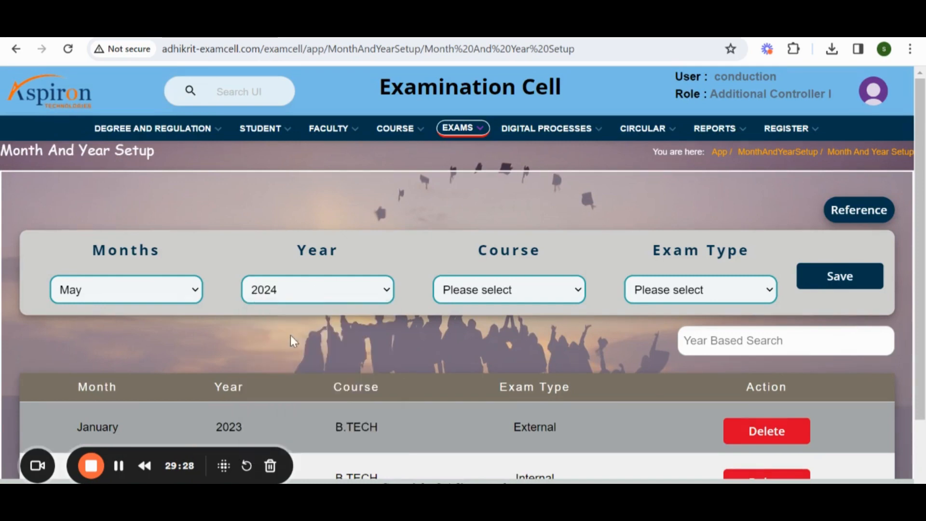
# Step: Set the exam record's course to B.TECH and exam type to Internal, save it and check the records table
pyautogui.click(521, 301)
pyautogui.click(511, 324)
pyautogui.click(694, 296)
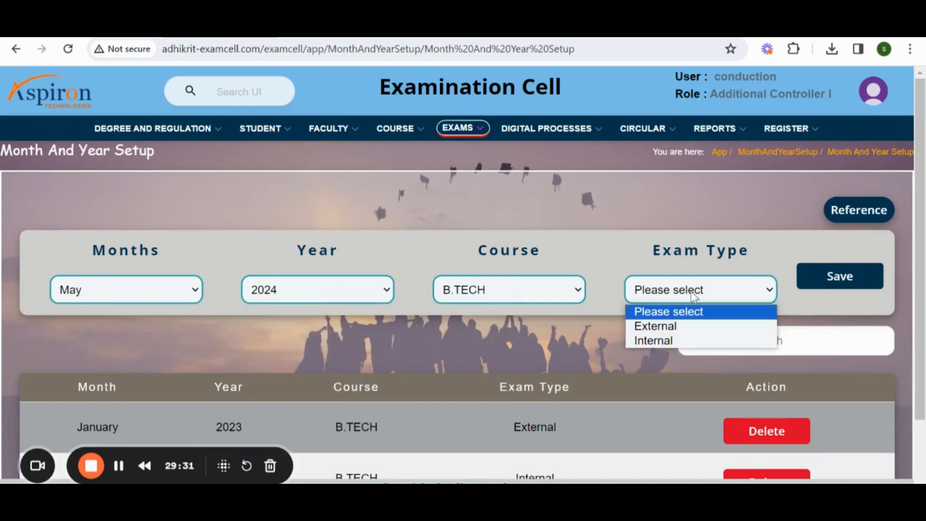
pyautogui.click(664, 339)
pyautogui.click(845, 284)
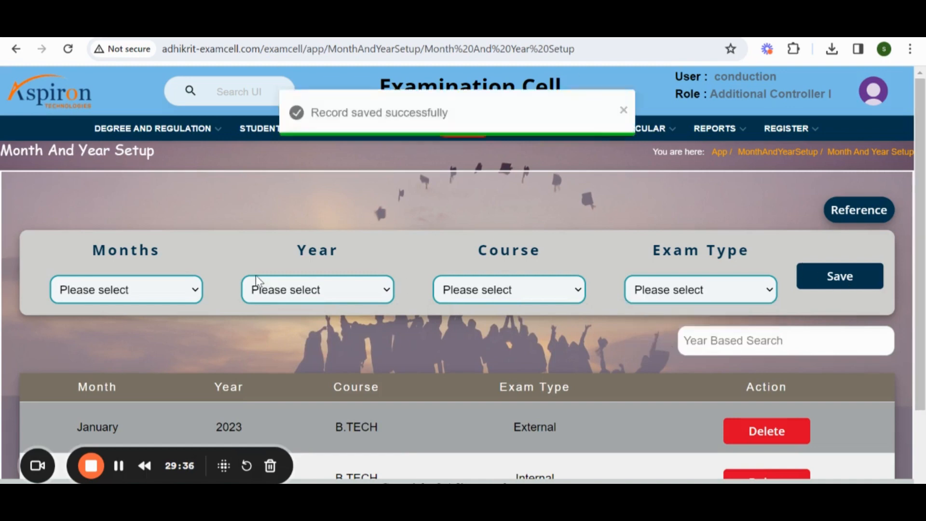
pyautogui.scroll(-3, 577, 303)
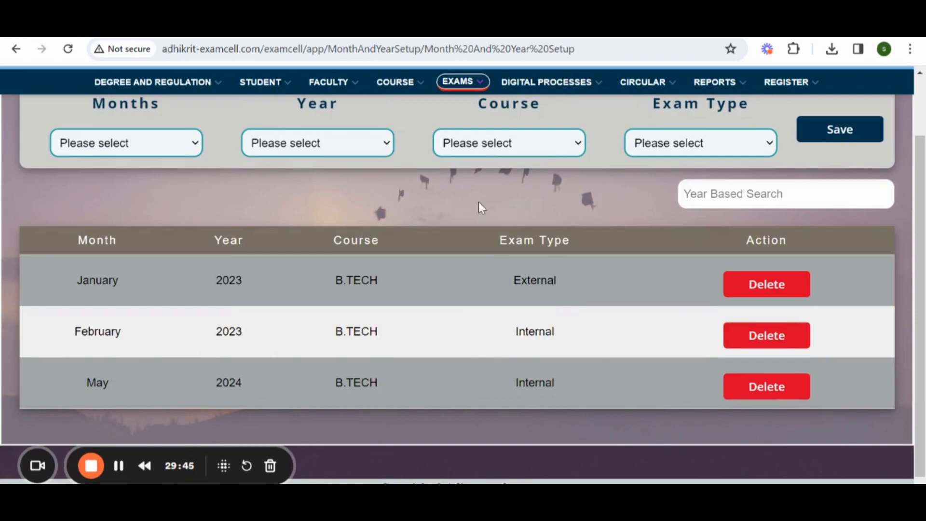
pyautogui.scroll(3, 479, 202)
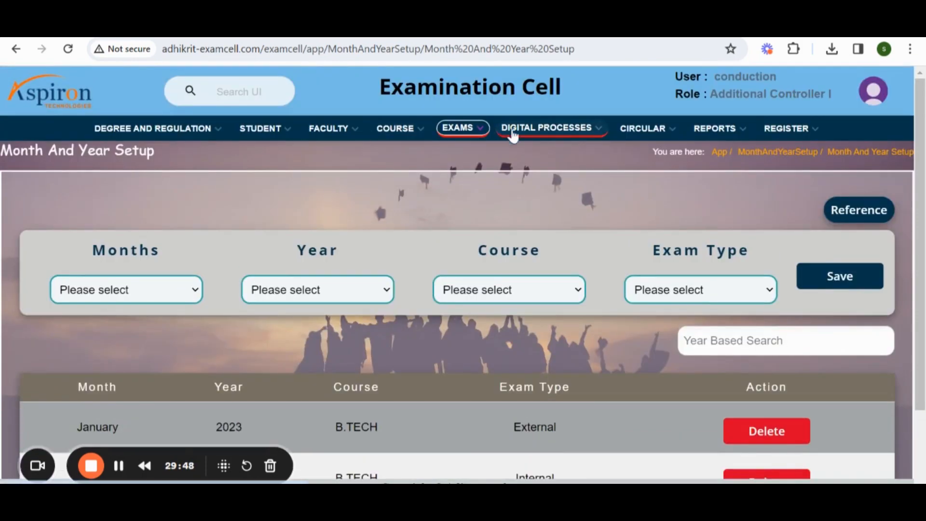
pyautogui.scroll(-3, 783, 436)
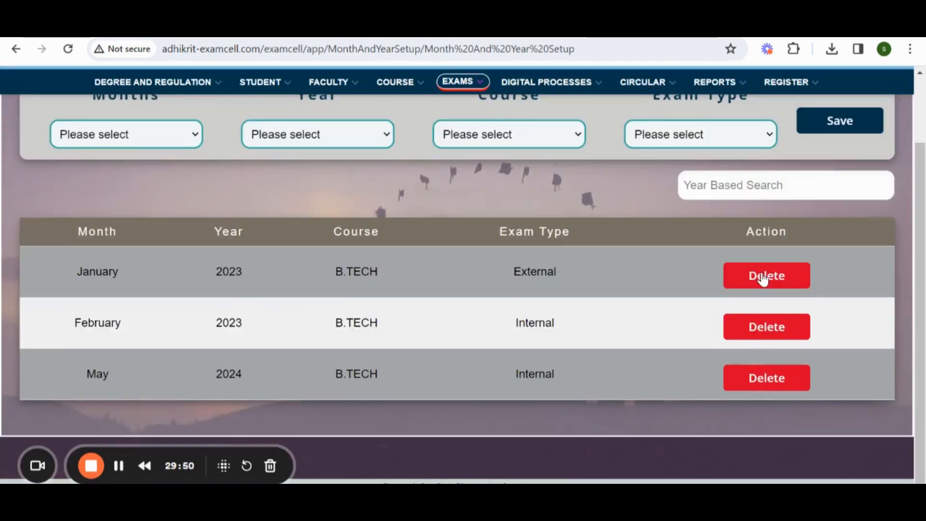
pyautogui.scroll(3, 484, 299)
# Step: Open the exam Session setup page and look over the existing sessions and their times
pyautogui.click(462, 128)
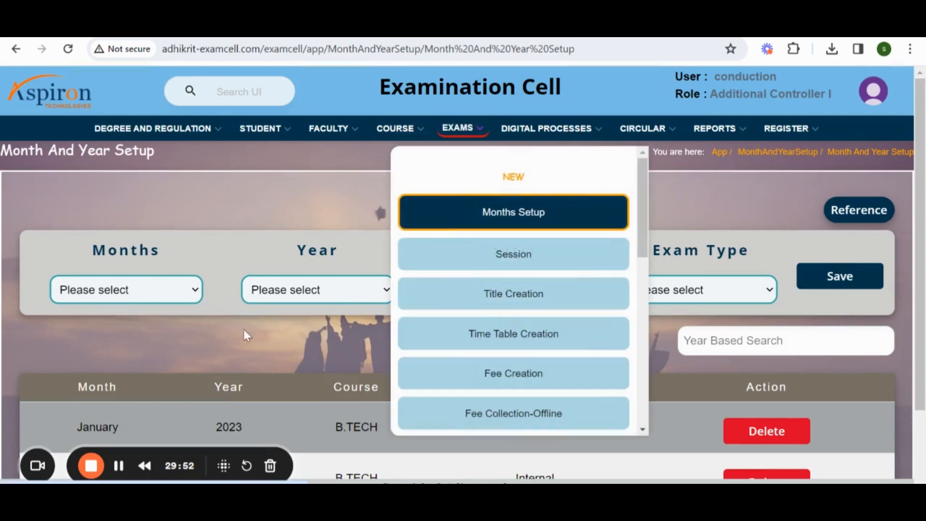
pyautogui.click(503, 246)
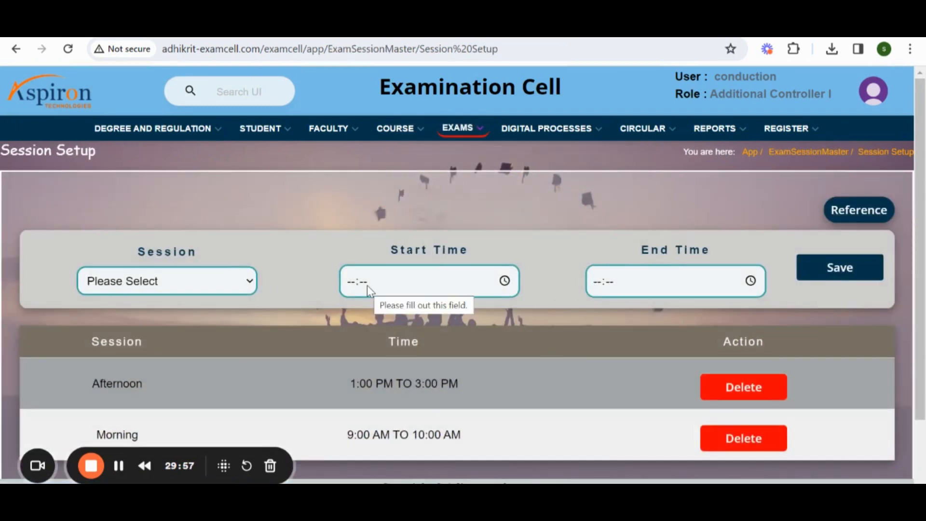
pyautogui.scroll(-3, 368, 201)
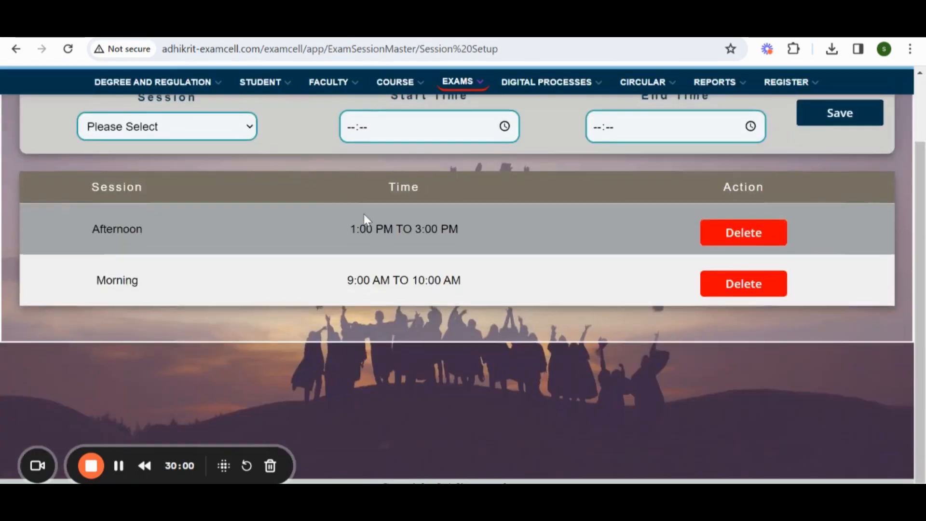
pyautogui.scroll(3, 359, 212)
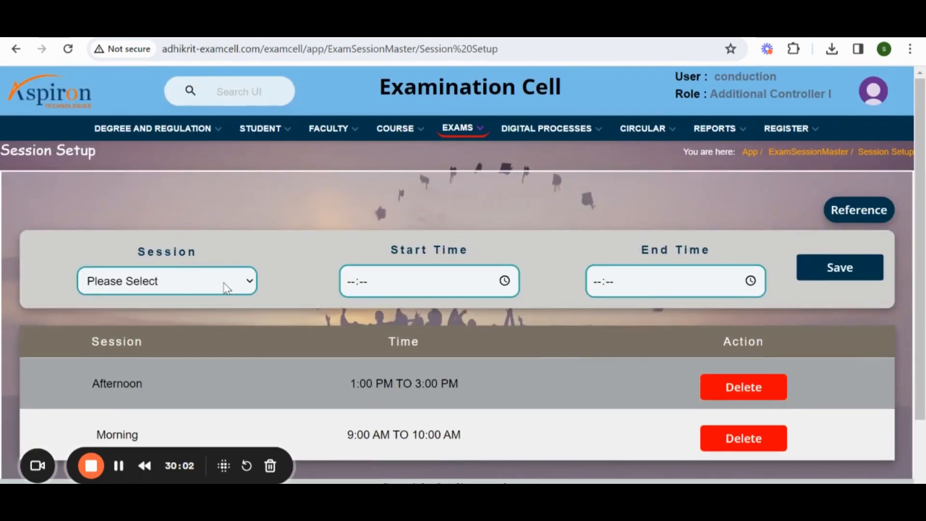
# Step: Set the new exam session to Morning with a start time of 10:15
pyautogui.click(226, 288)
pyautogui.click(128, 317)
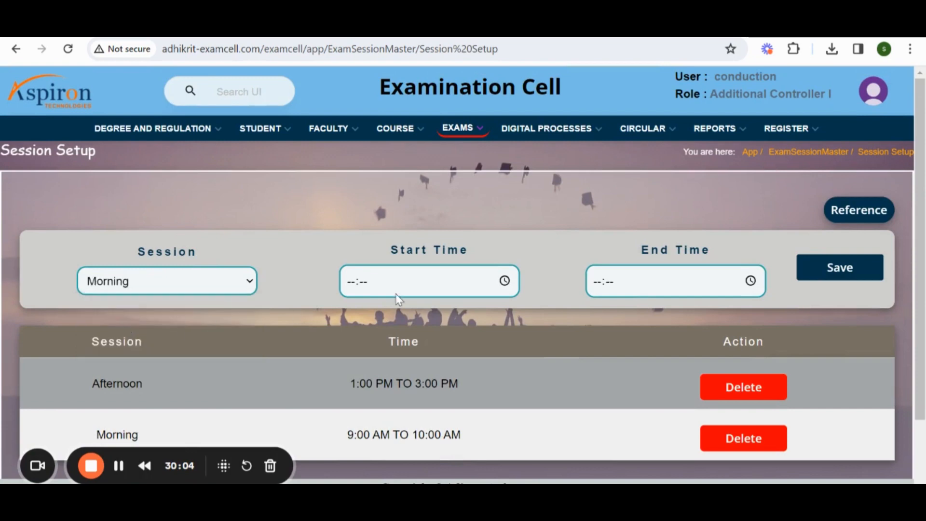
pyautogui.click(504, 281)
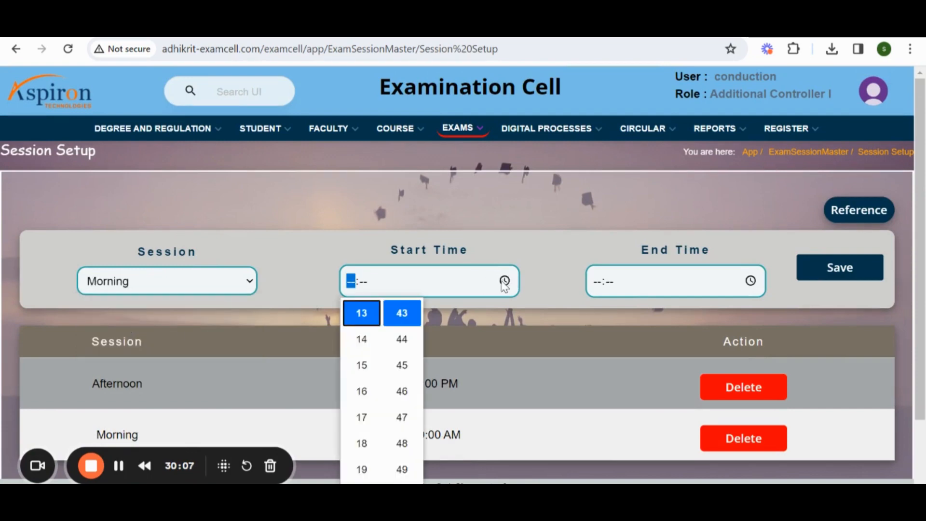
pyautogui.scroll(9, 402, 333)
pyautogui.scroll(9, 351, 319)
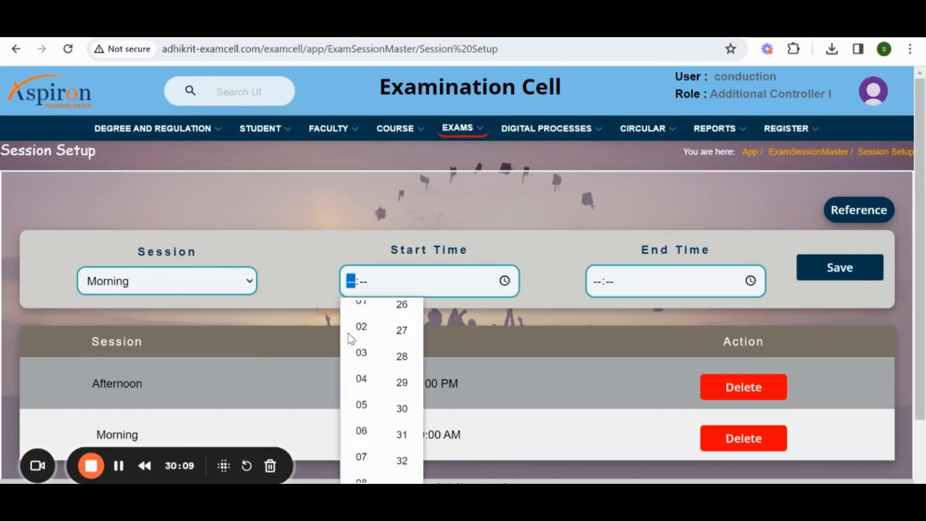
pyautogui.scroll(-6, 354, 341)
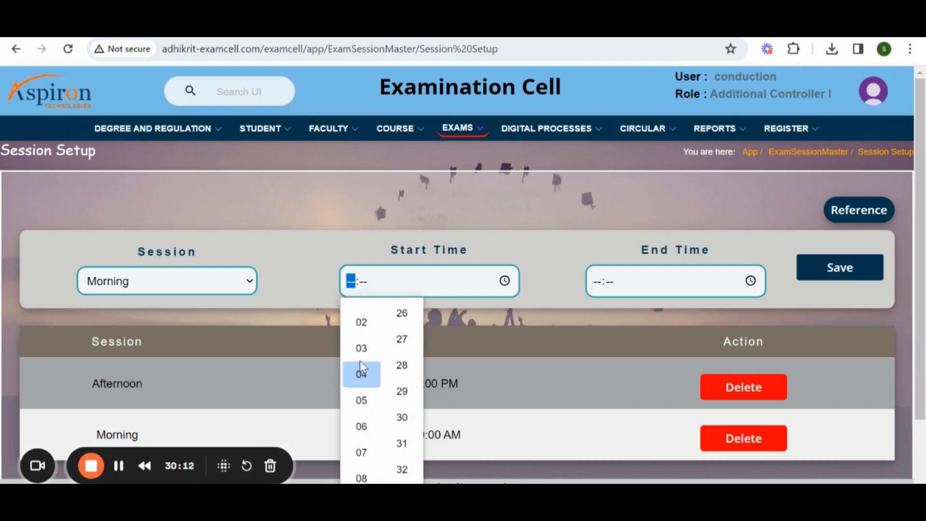
pyautogui.scroll(6, 362, 363)
pyautogui.scroll(6, 365, 365)
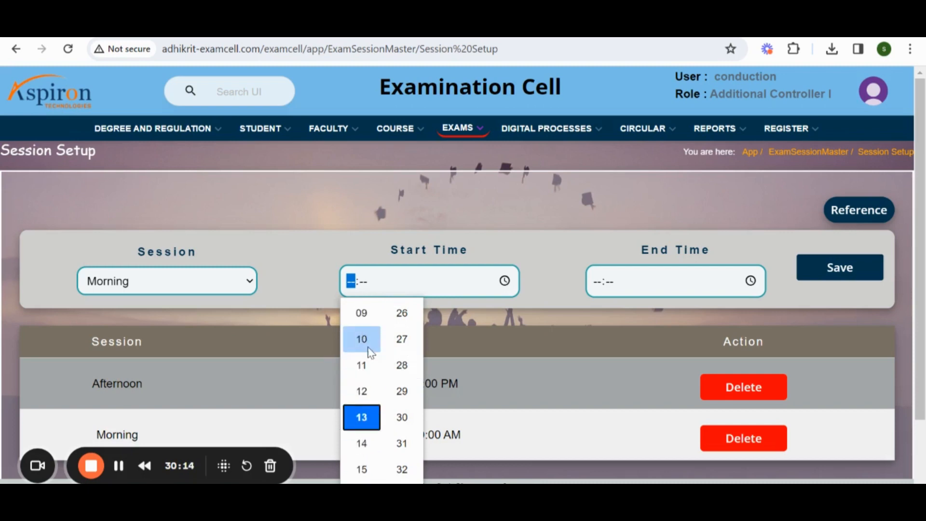
pyautogui.click(363, 339)
pyautogui.scroll(8, 401, 345)
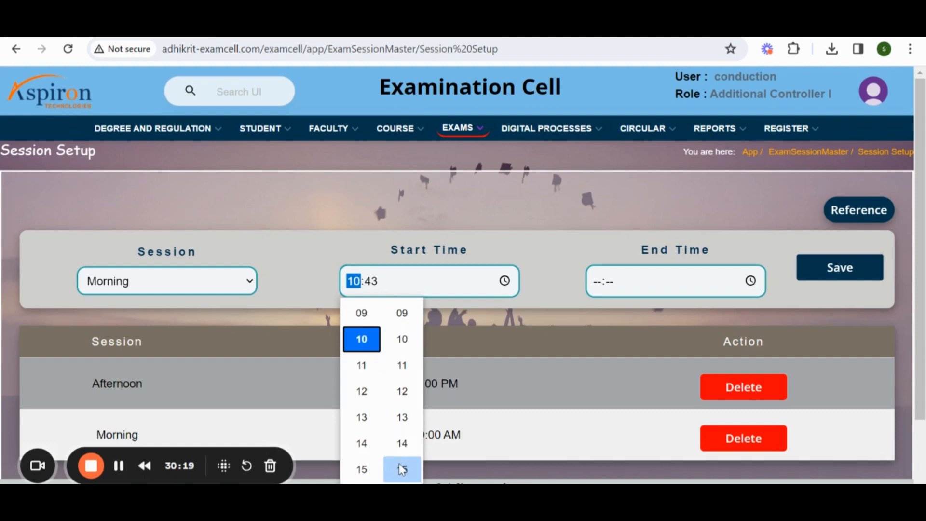
pyautogui.click(400, 468)
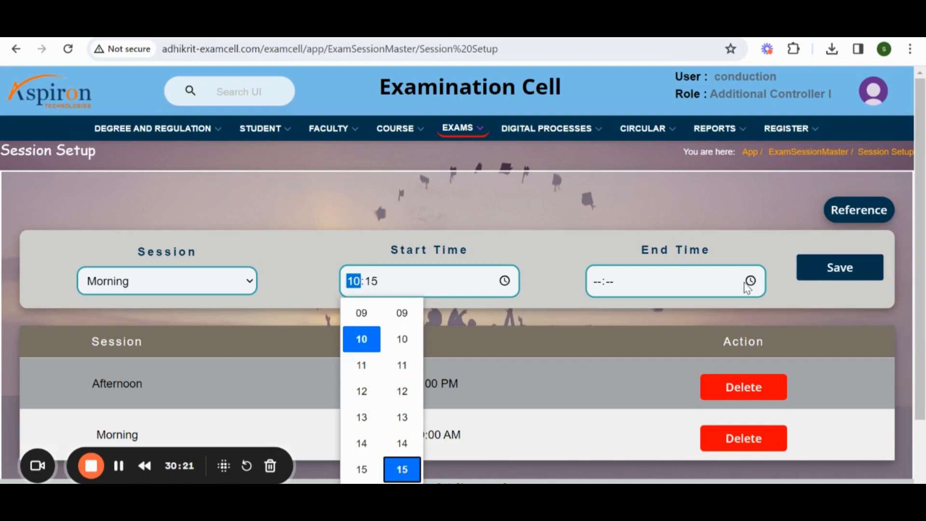
# Step: Set the Morning session's end time to 13:15, save it and check the sessions table
pyautogui.click(751, 281)
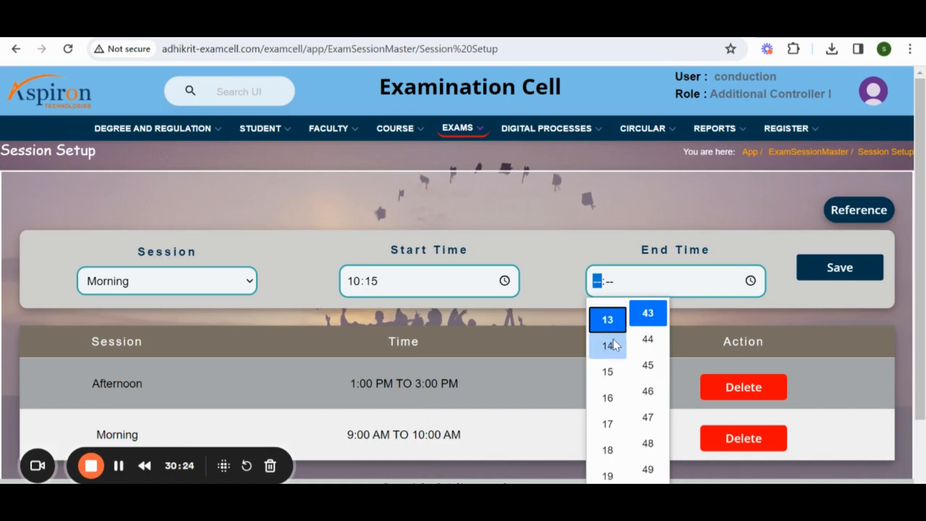
pyautogui.scroll(3, 609, 345)
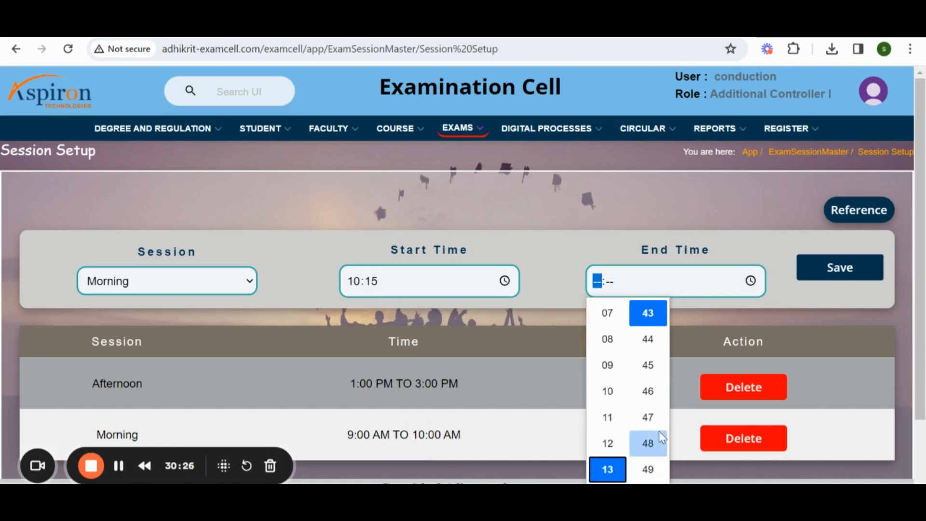
pyautogui.scroll(5, 658, 389)
pyautogui.scroll(5, 656, 392)
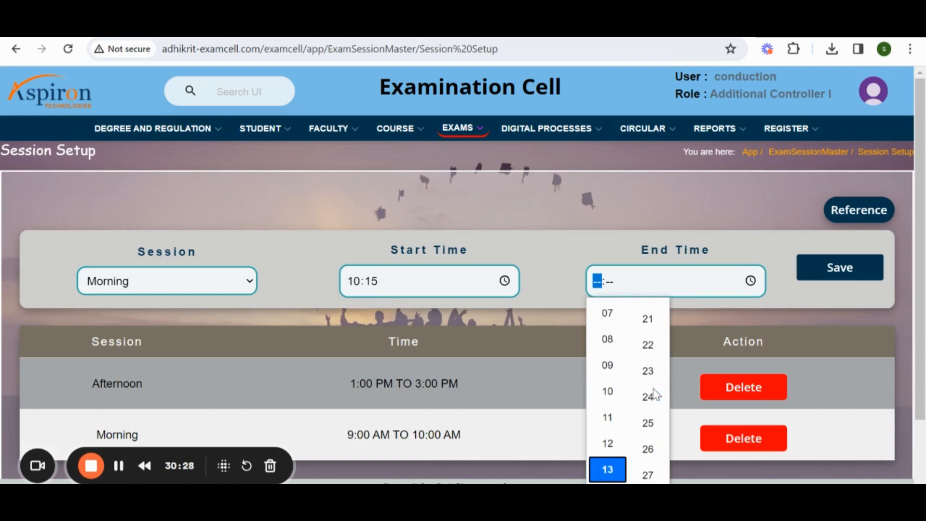
pyautogui.scroll(3, 654, 388)
pyautogui.click(648, 313)
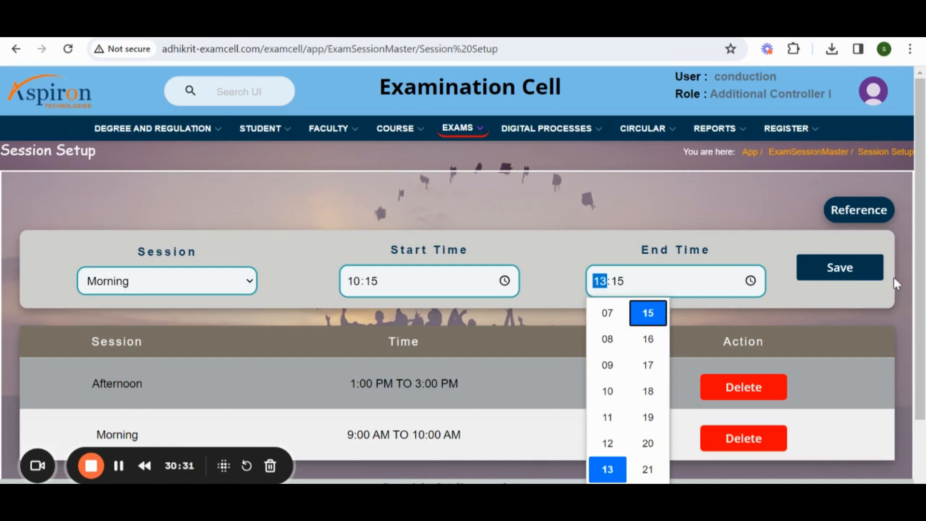
pyautogui.click(852, 275)
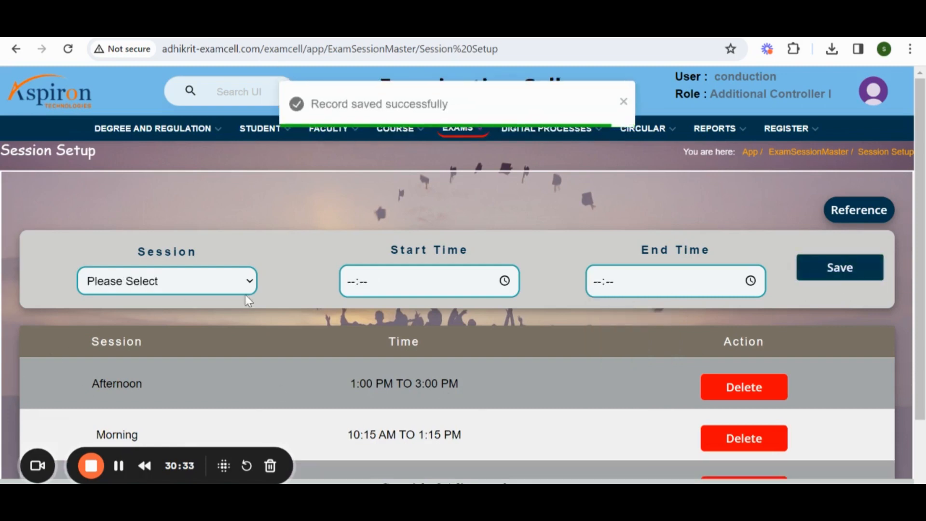
pyautogui.scroll(-3, 364, 272)
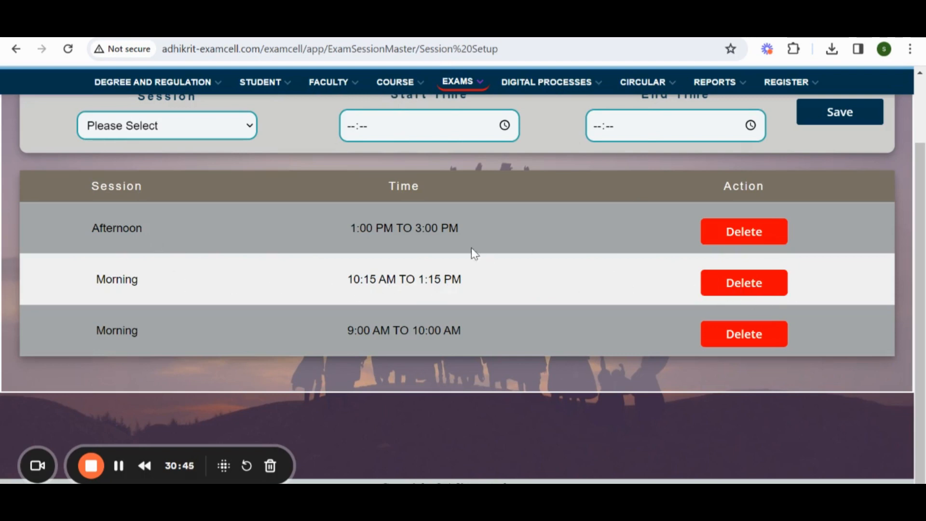
pyautogui.scroll(3, 223, 204)
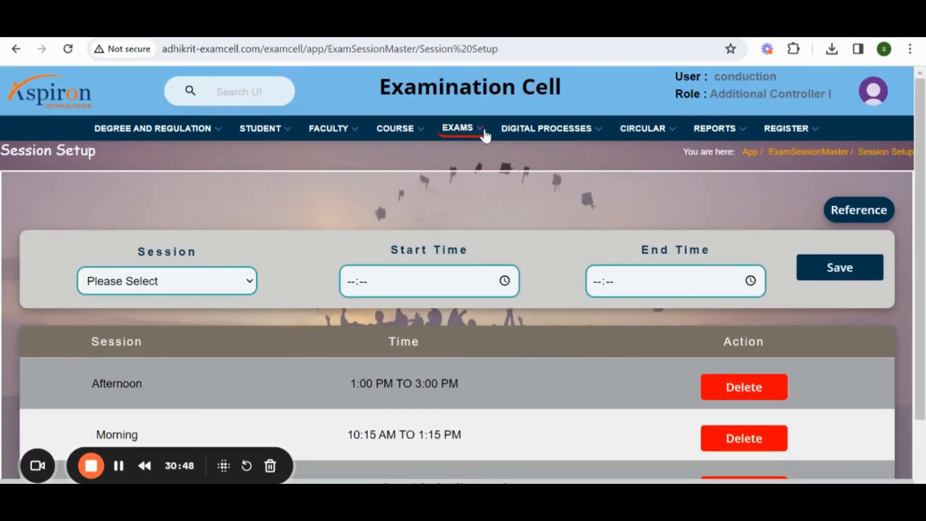
# Step: Open the exams' Title Creation page and set the level to UG and the degree to B.TECH
pyautogui.click(482, 128)
pyautogui.click(488, 294)
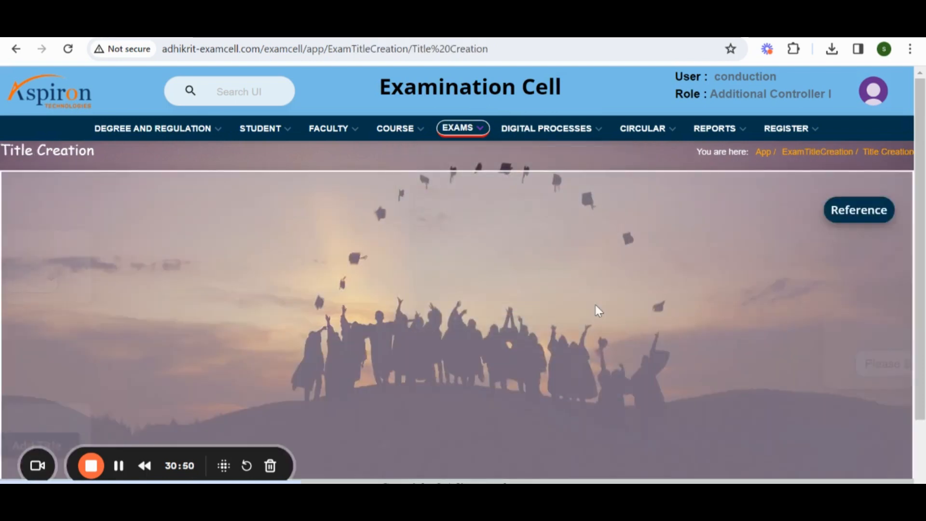
pyautogui.scroll(-3, 115, 224)
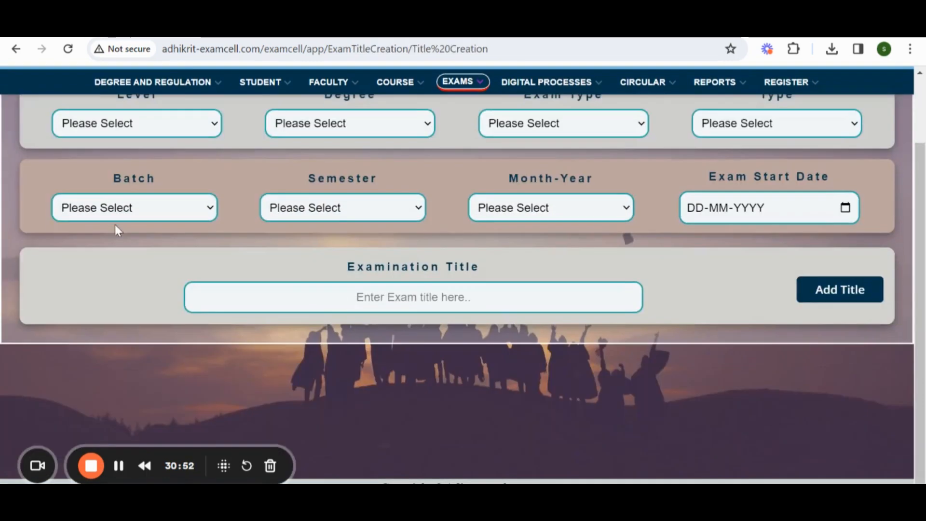
pyautogui.scroll(3, 115, 225)
pyautogui.click(189, 275)
pyautogui.click(169, 314)
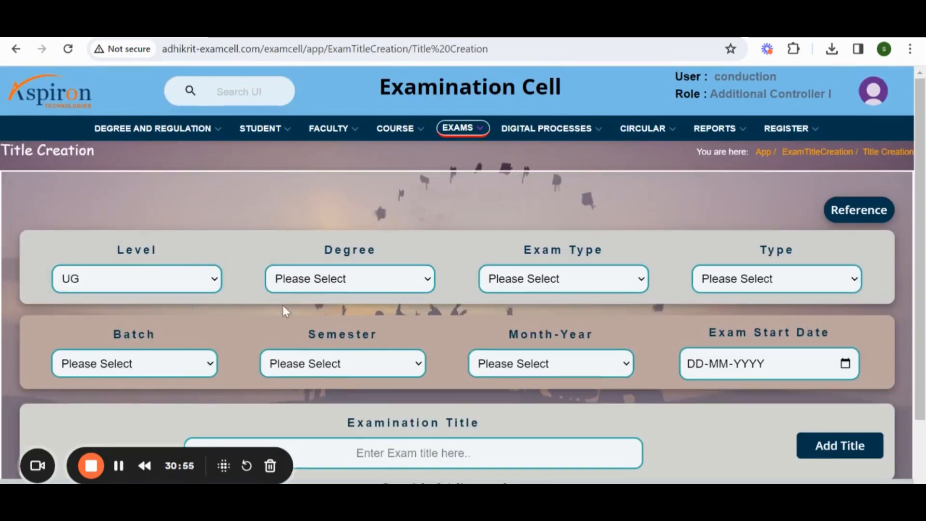
pyautogui.click(337, 280)
pyautogui.click(381, 314)
# Step: Set the exam title's exam type to External and its type to Regular
pyautogui.click(506, 278)
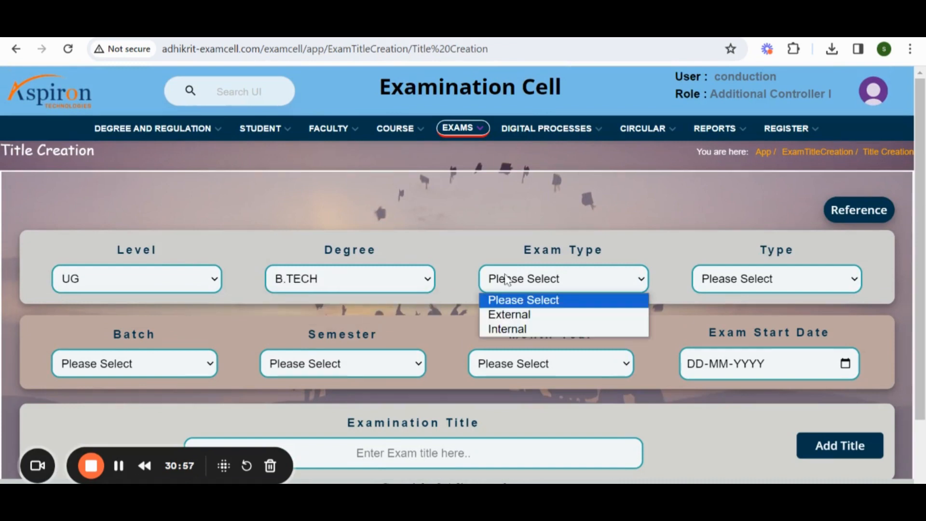
pyautogui.click(506, 314)
pyautogui.click(793, 281)
pyautogui.click(777, 315)
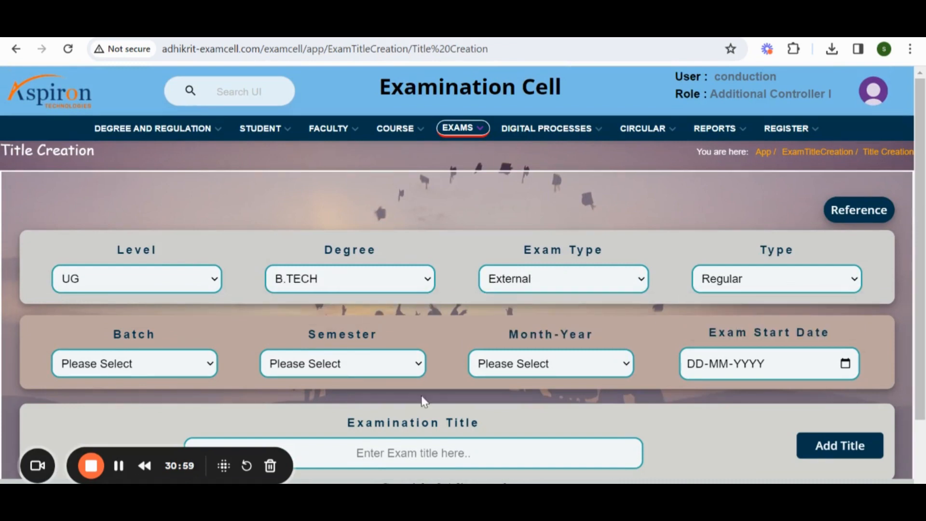
# Step: Set the exam title's batch to 2023-2027, semester to II SEMESTER, month-year to January,2023 and start date to 15-02-2024
pyautogui.click(170, 372)
pyautogui.click(174, 399)
pyautogui.click(293, 372)
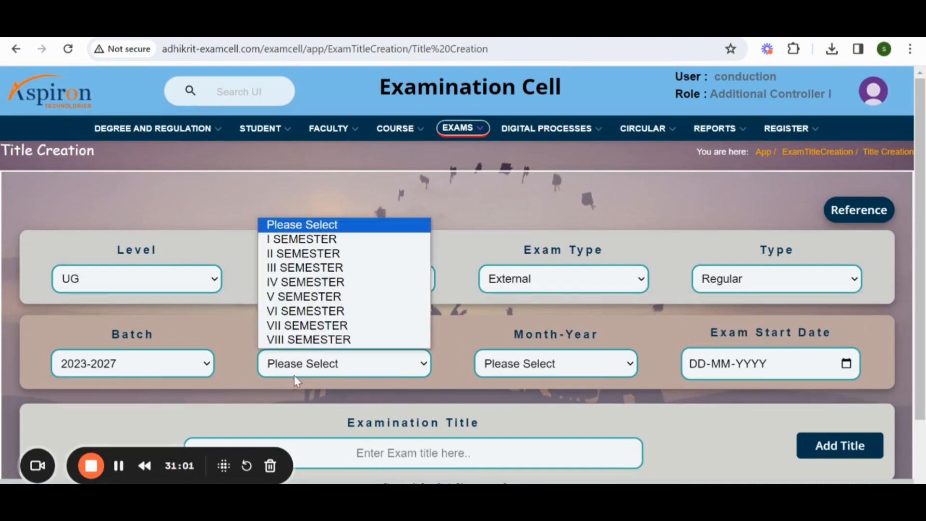
pyautogui.click(327, 254)
pyautogui.click(567, 359)
pyautogui.click(540, 401)
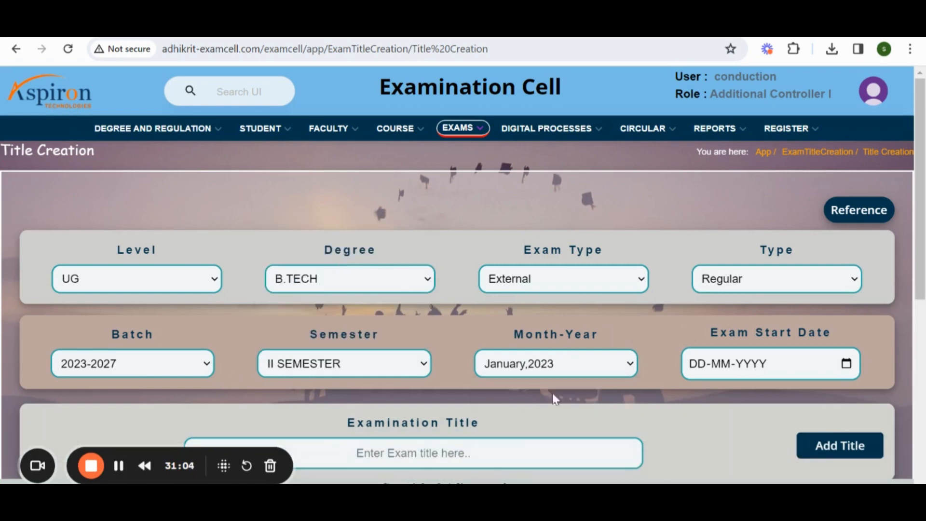
pyautogui.click(847, 363)
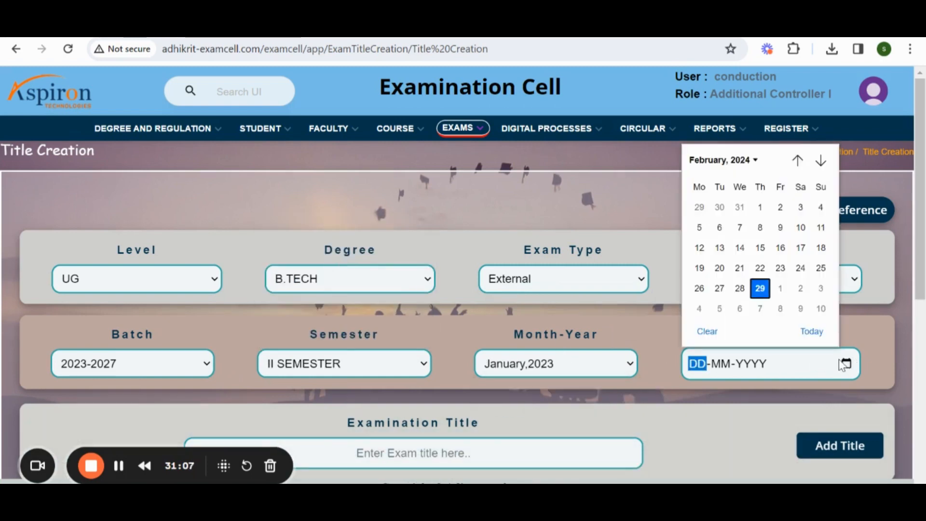
pyautogui.click(760, 247)
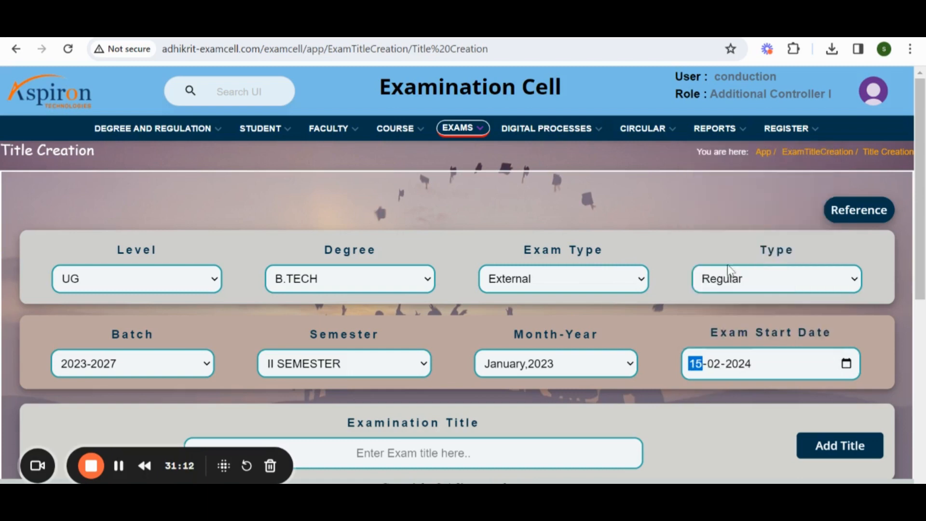
# Step: Add the exam title with its title text left empty and check the internal and external exam title tables
pyautogui.scroll(-5, 594, 279)
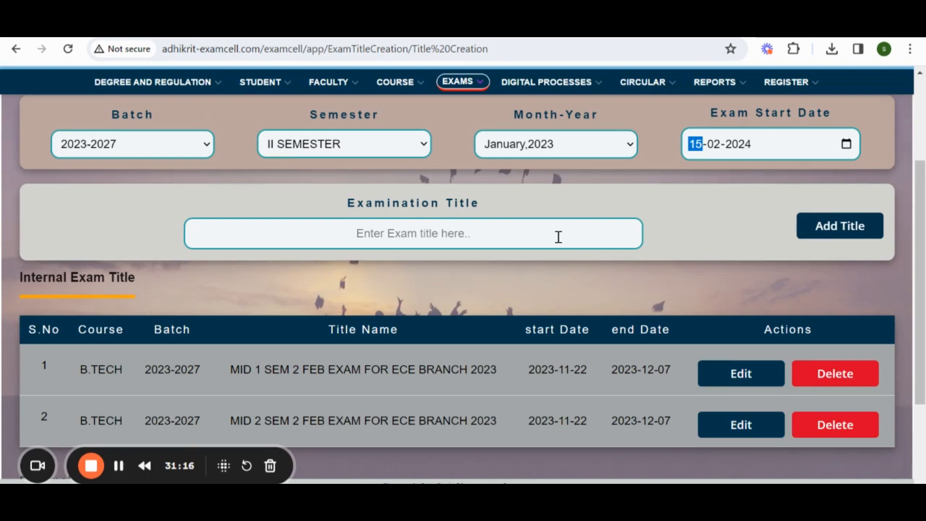
pyautogui.click(481, 240)
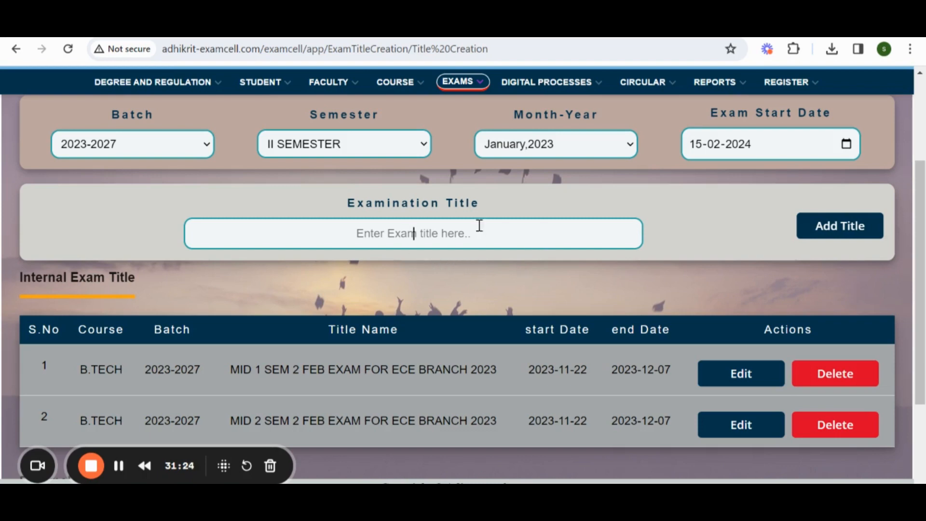
pyautogui.click(854, 232)
pyautogui.scroll(-2, 180, 277)
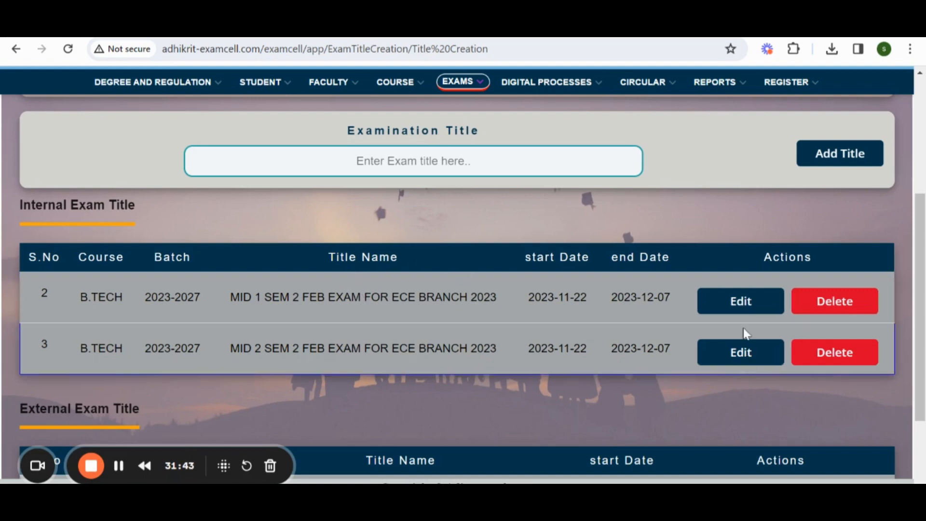
pyautogui.scroll(-3, 479, 309)
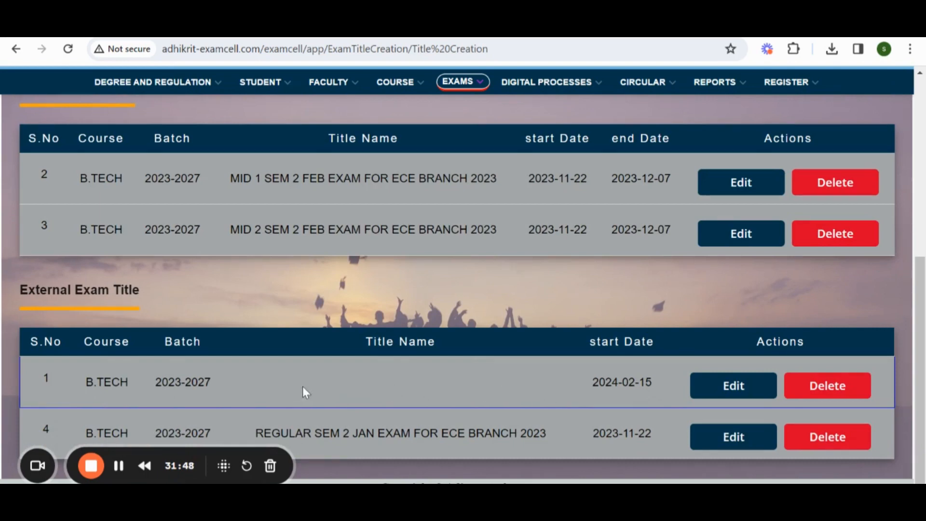
# Step: Open the blank external exam title for editing, delete that record and check the exam title tables
pyautogui.scroll(2, 614, 328)
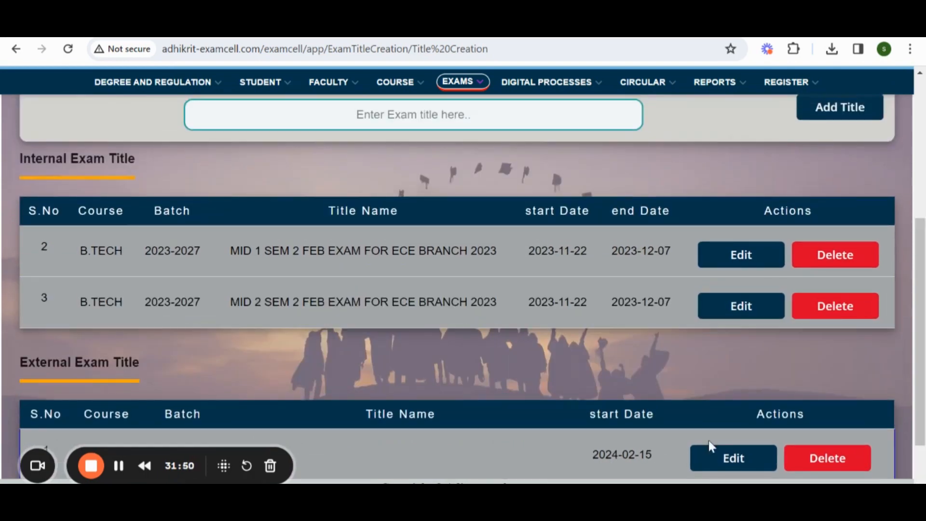
pyautogui.click(729, 460)
pyautogui.scroll(-2, 587, 339)
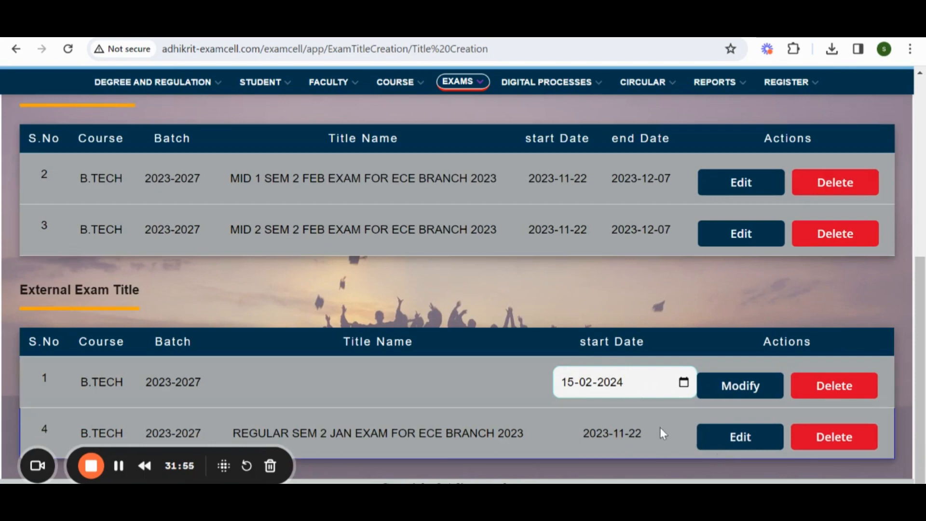
pyautogui.click(641, 381)
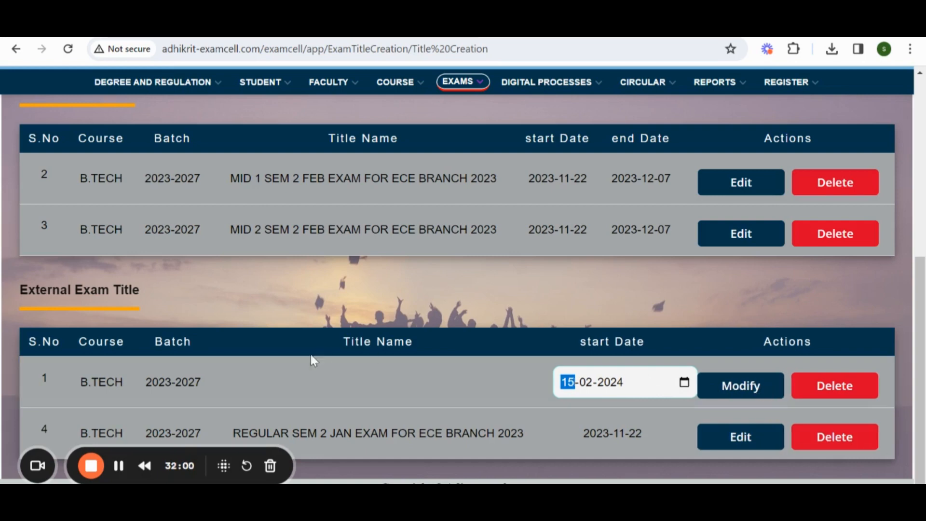
pyautogui.click(849, 390)
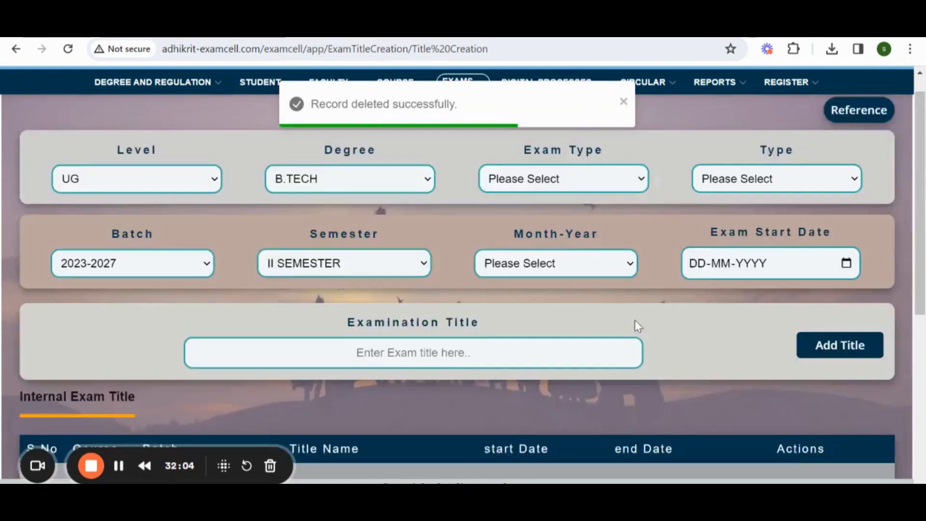
pyautogui.scroll(-6, 622, 337)
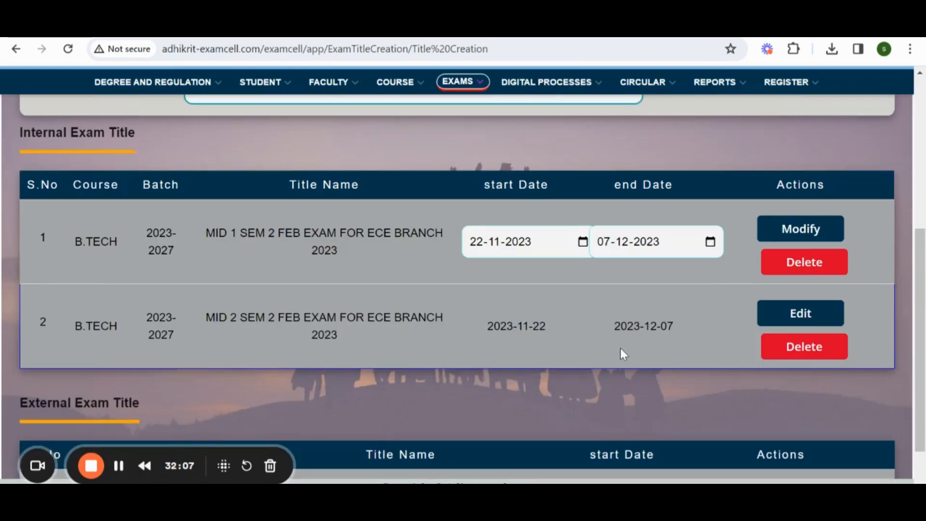
pyautogui.scroll(-1, 621, 353)
# Step: Open the exams' Time Table Creation page
pyautogui.scroll(4, 620, 354)
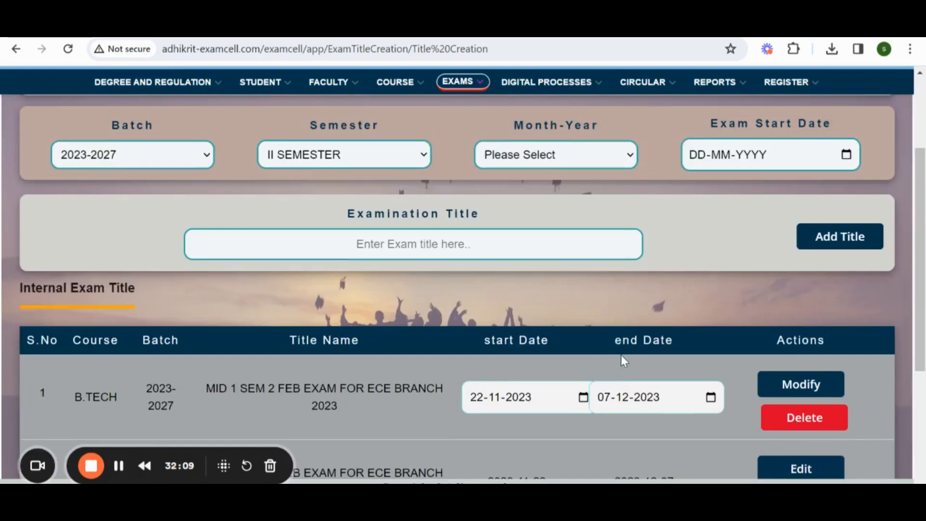
pyautogui.scroll(5, 620, 356)
pyautogui.click(461, 128)
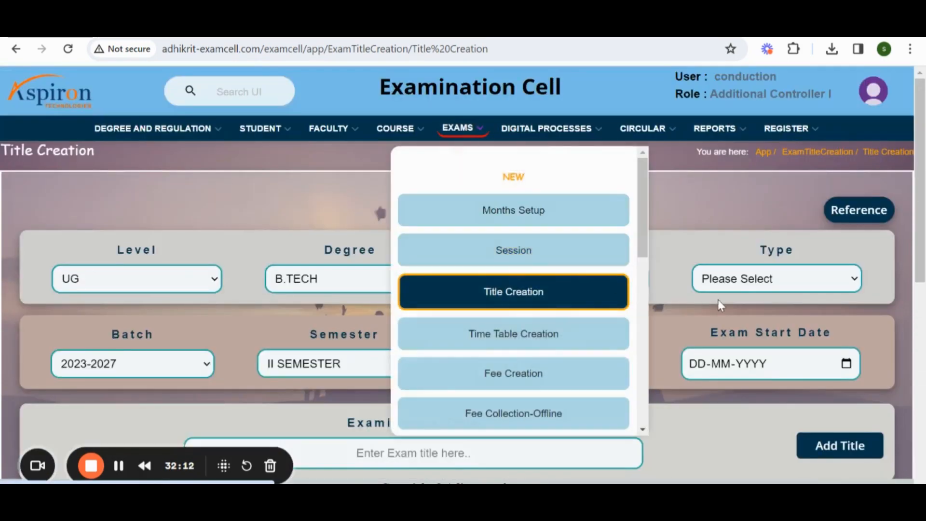
pyautogui.click(554, 335)
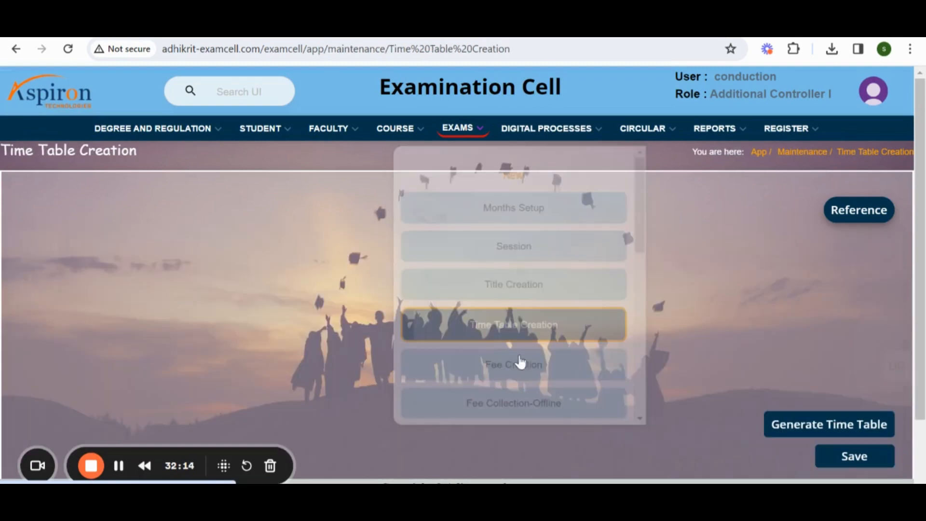
# Step: Set the time table's level to UG, degree to B.TECH, batch to 2023-2027 and branch to ECE
pyautogui.scroll(-3, 493, 219)
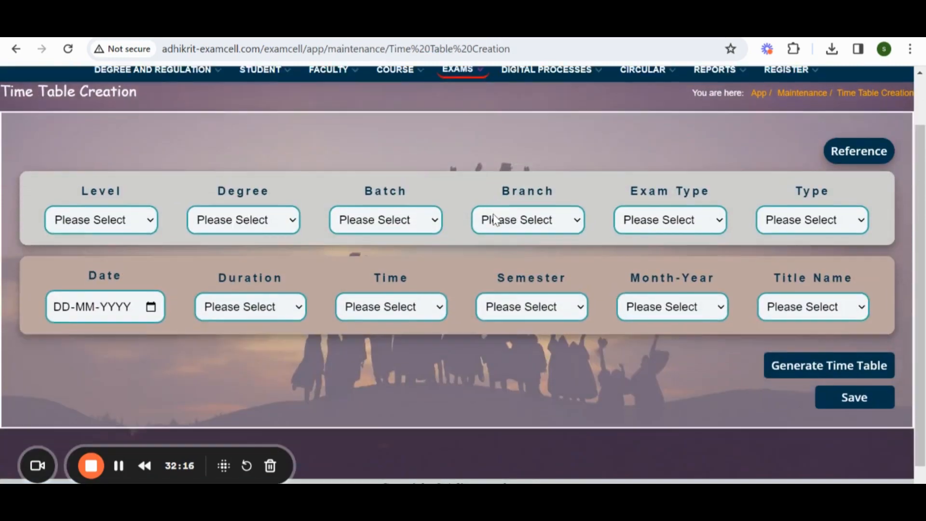
pyautogui.scroll(3, 164, 188)
pyautogui.click(124, 278)
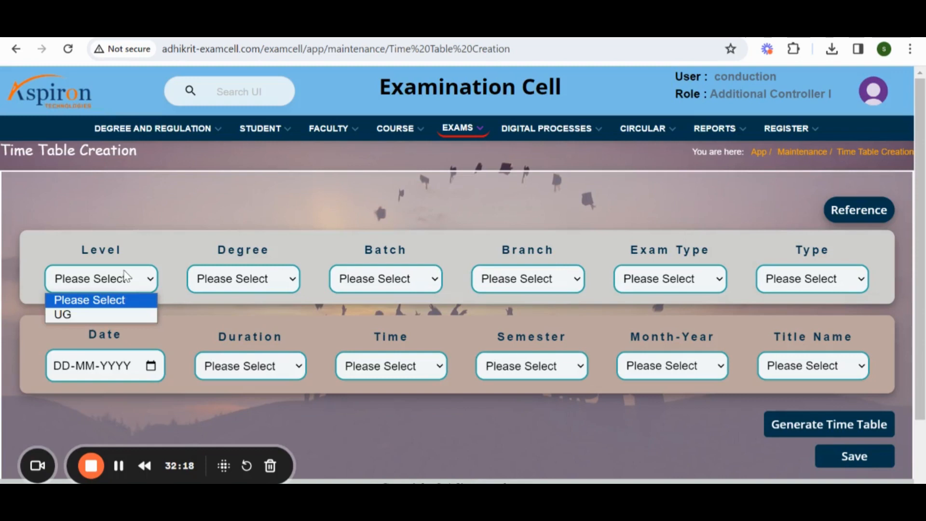
pyautogui.click(115, 313)
pyautogui.click(231, 281)
pyautogui.click(228, 317)
pyautogui.click(389, 289)
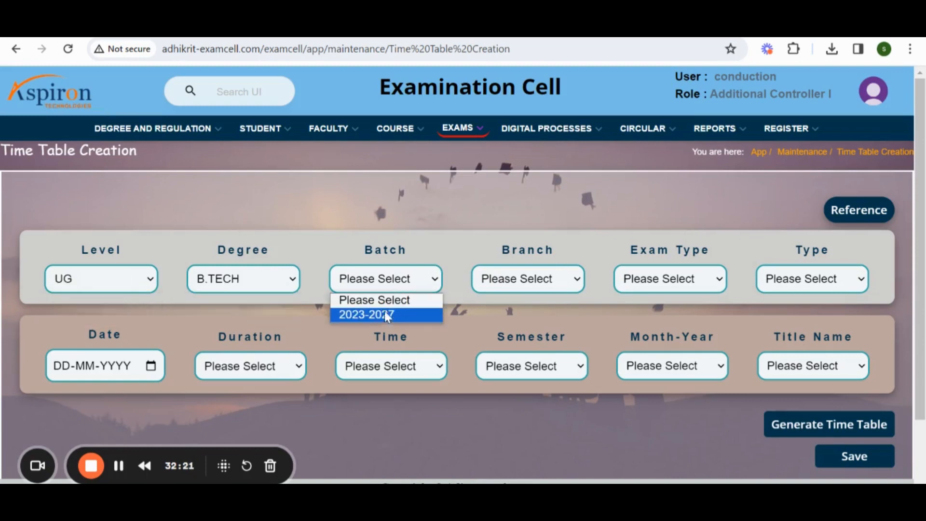
pyautogui.click(384, 314)
pyautogui.click(533, 277)
pyautogui.click(530, 333)
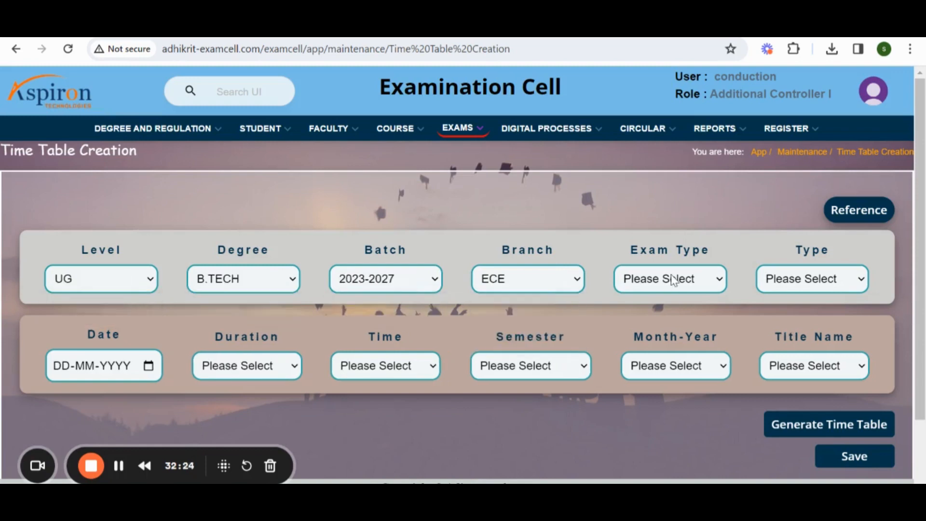
# Step: Set the time table's exam type to External and its type to Regular
pyautogui.click(671, 279)
pyautogui.click(673, 314)
pyautogui.click(810, 279)
pyautogui.click(791, 315)
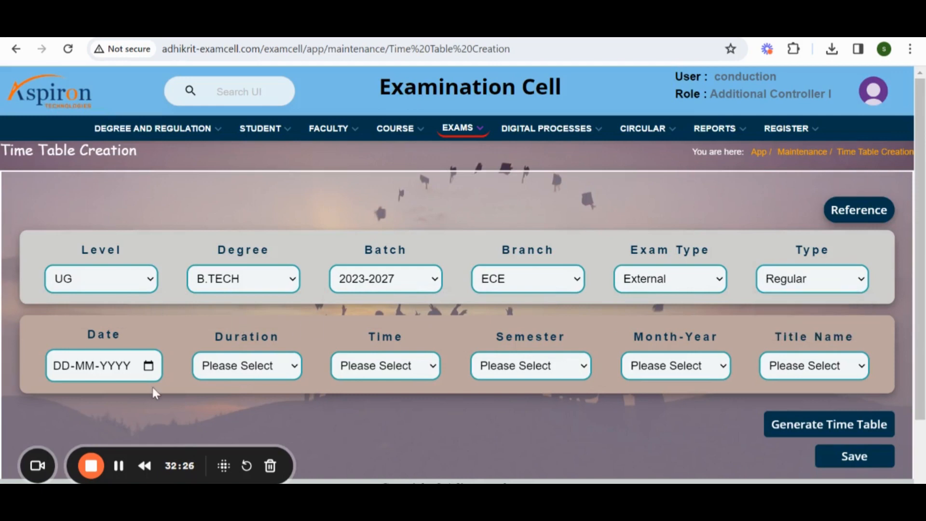
# Step: Set the exam date to 15-02-2024, the duration to 1 and the time to 9:00 AM TO 10:00 AM
pyautogui.click(148, 366)
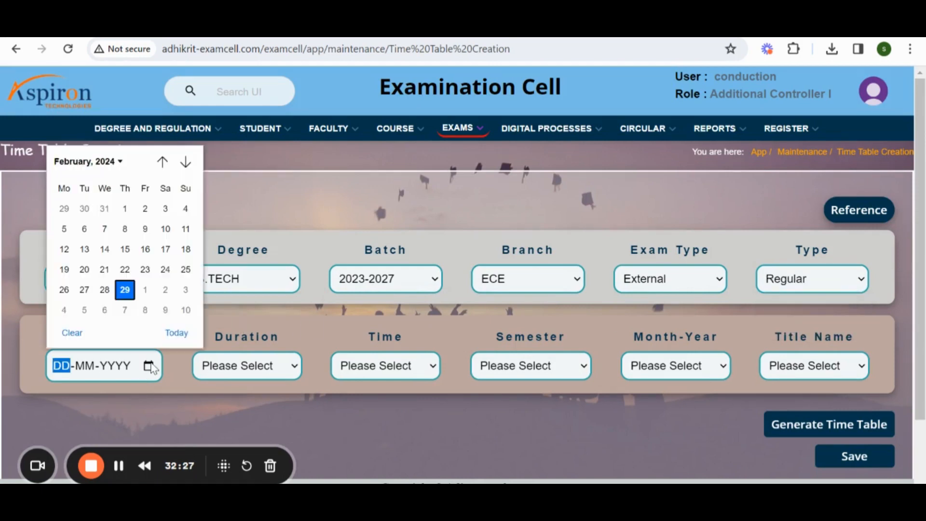
pyautogui.click(125, 249)
pyautogui.click(272, 377)
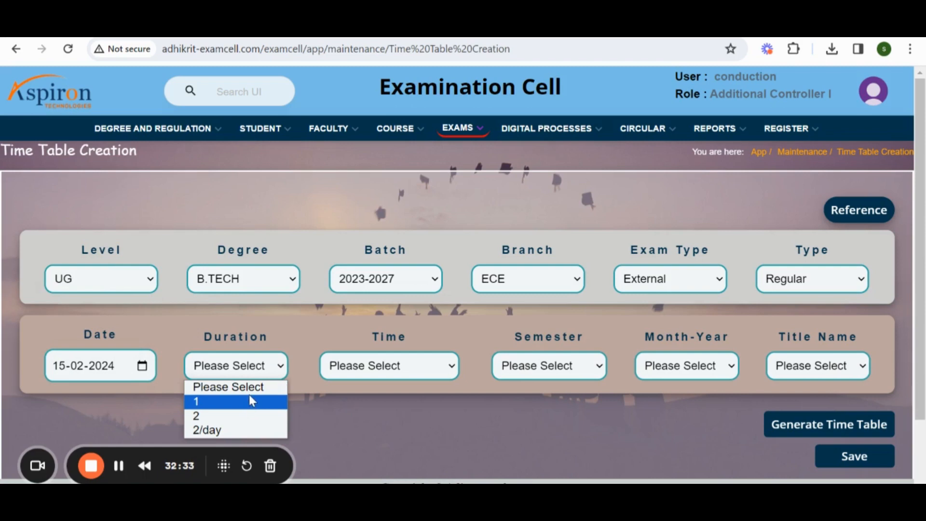
pyautogui.click(235, 404)
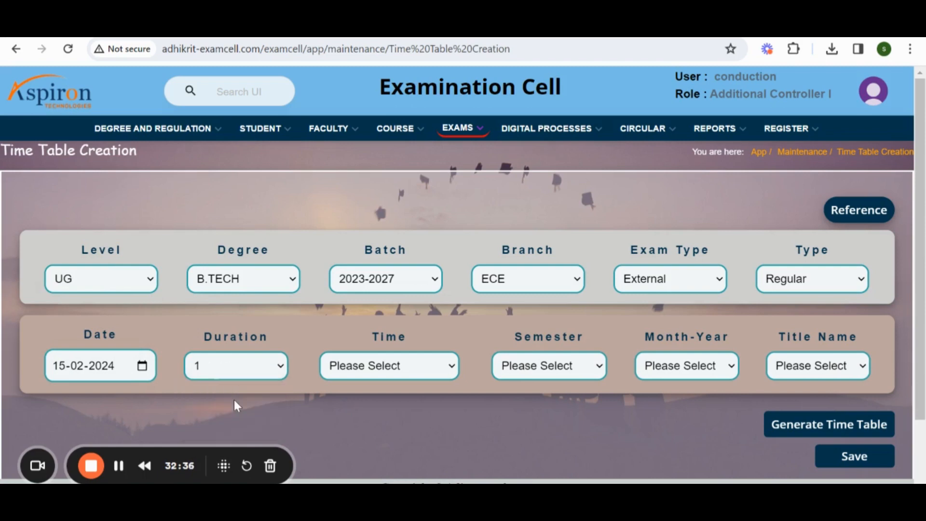
pyautogui.click(398, 375)
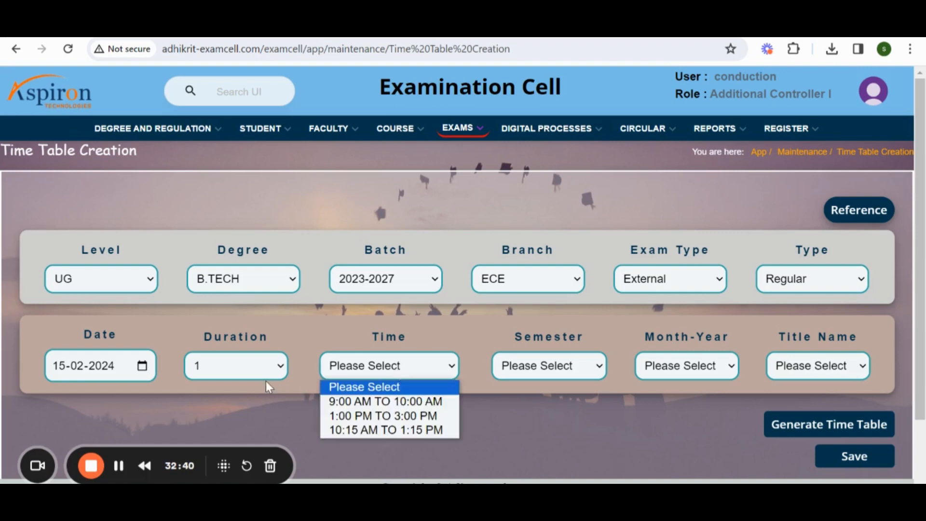
pyautogui.click(405, 403)
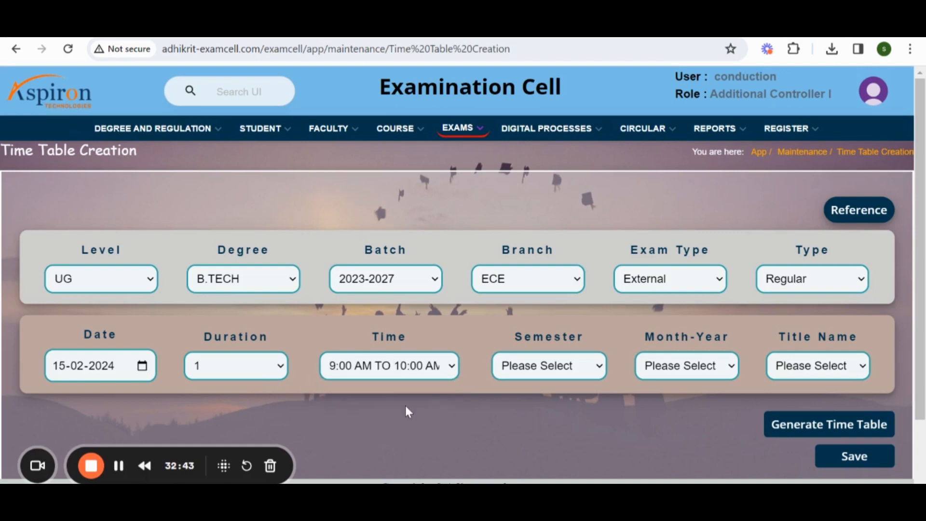
# Step: Choose II SEMESTER, month-year January,2023 and the title REGULAR SEM 2 JAN EXAM FOR ECE BRANCH 2023
pyautogui.click(570, 374)
pyautogui.click(544, 261)
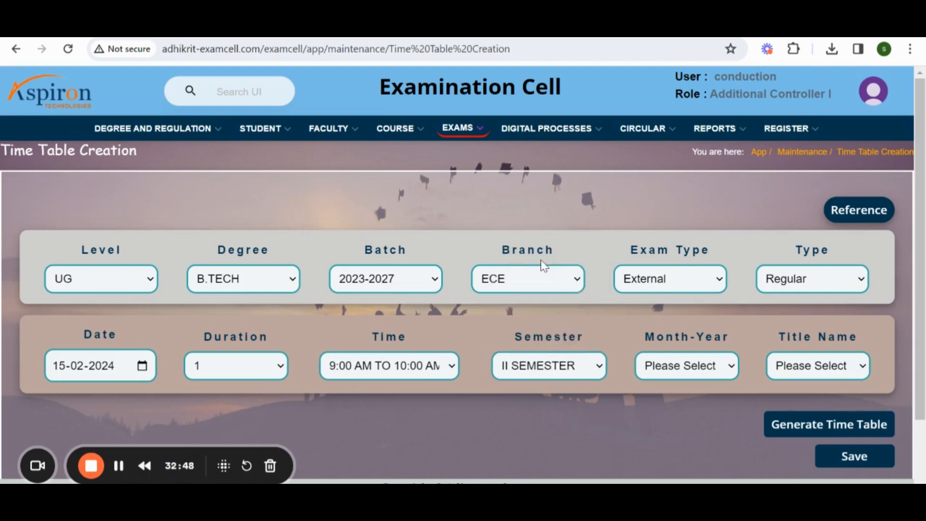
pyautogui.click(683, 373)
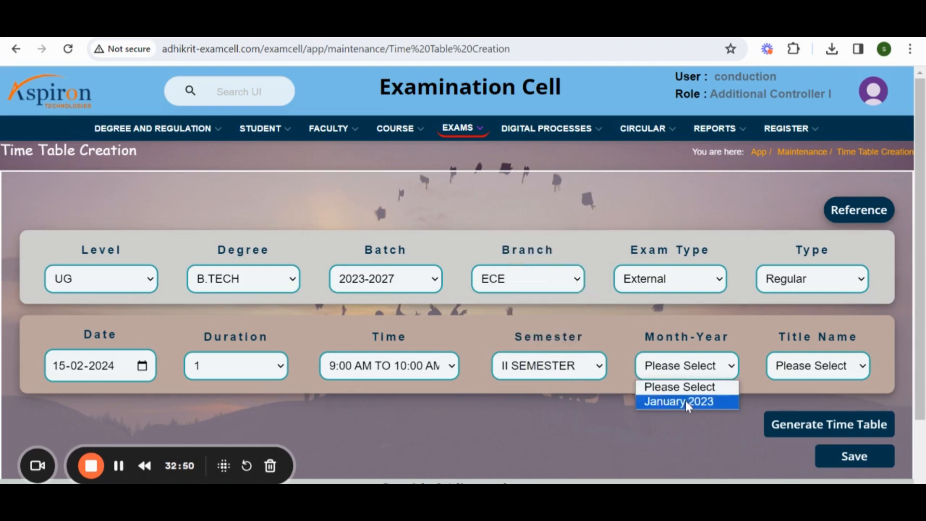
pyautogui.click(684, 401)
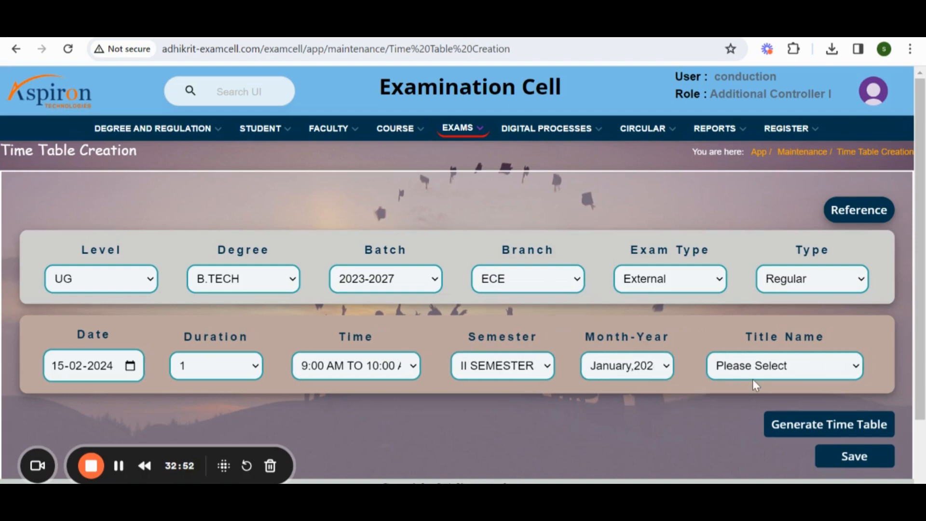
pyautogui.click(813, 366)
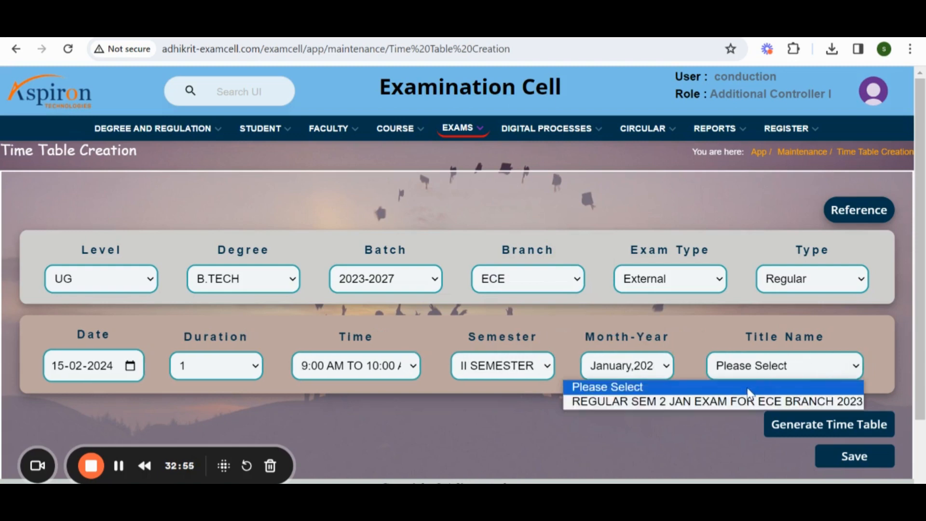
pyautogui.click(729, 401)
# Step: Generate the time table for the chosen exam details
pyautogui.scroll(-3, 561, 311)
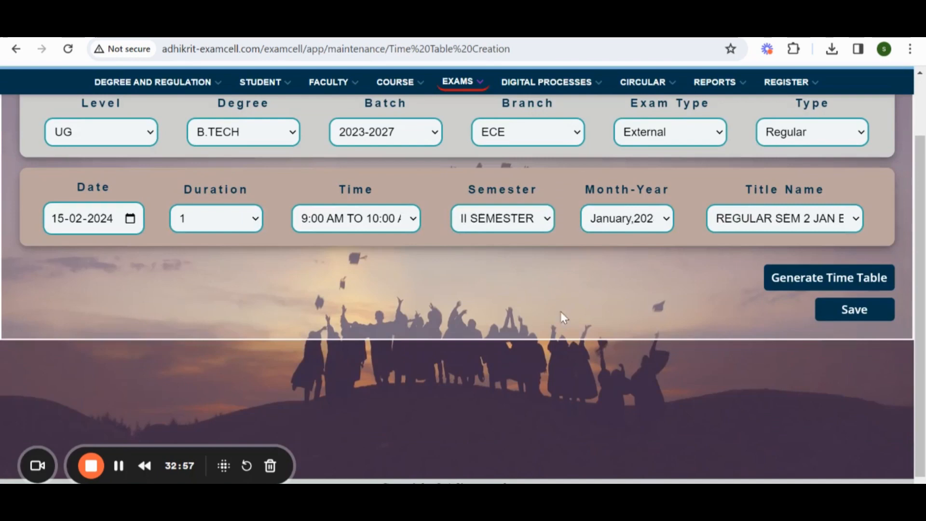
pyautogui.click(782, 289)
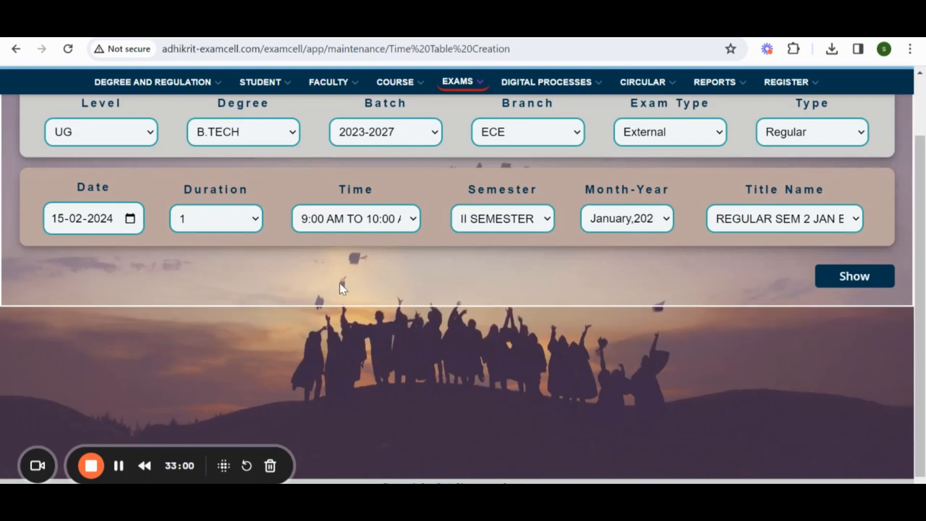
pyautogui.scroll(-1, 425, 282)
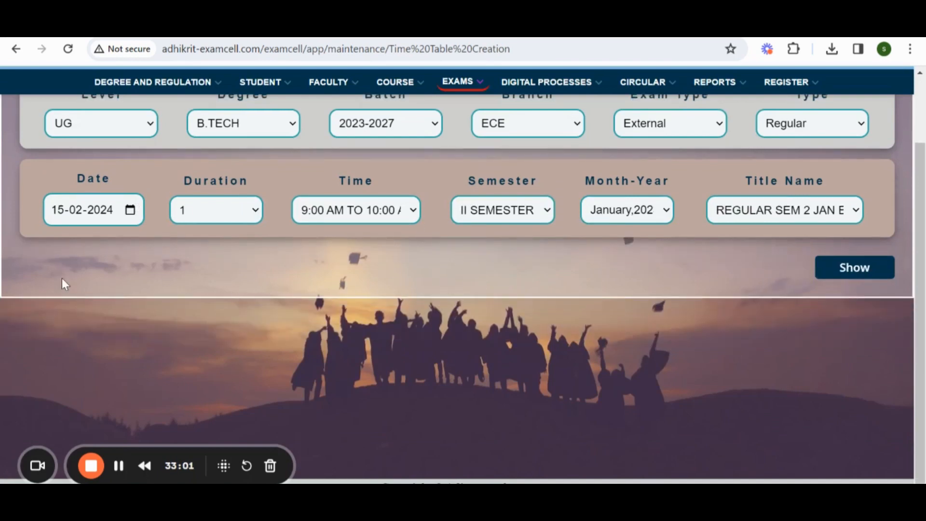
# Step: Show the exam timetable for the chosen criteria and re-save the Structural Analysis entry without changes
pyautogui.click(874, 274)
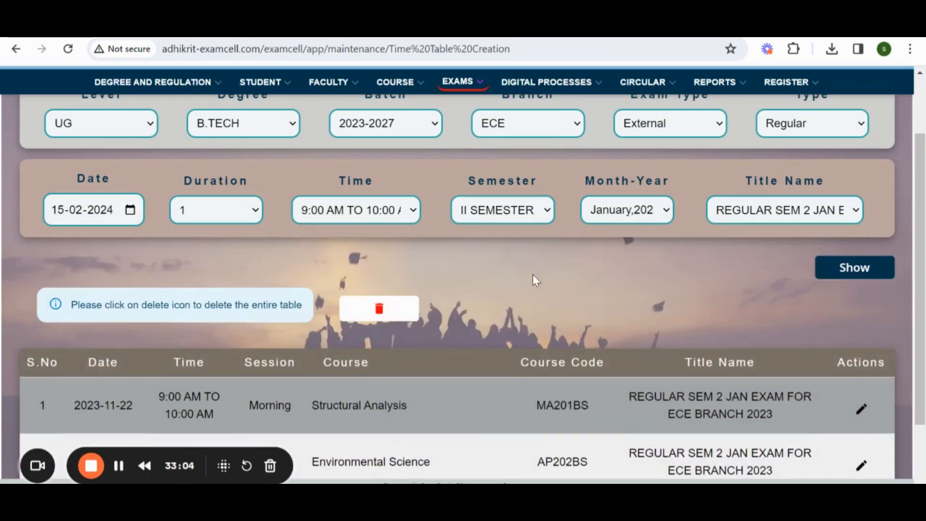
pyautogui.scroll(-2, 476, 280)
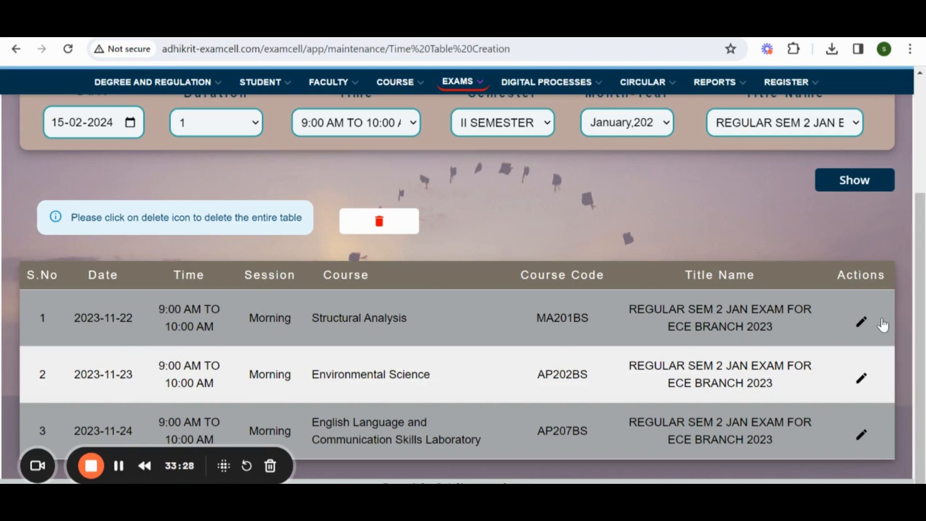
pyautogui.click(861, 322)
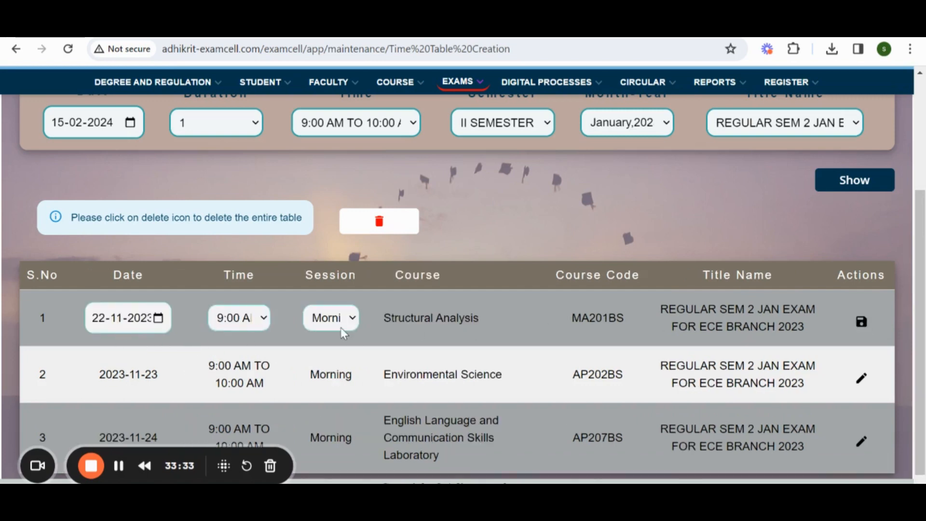
pyautogui.scroll(-1, 619, 302)
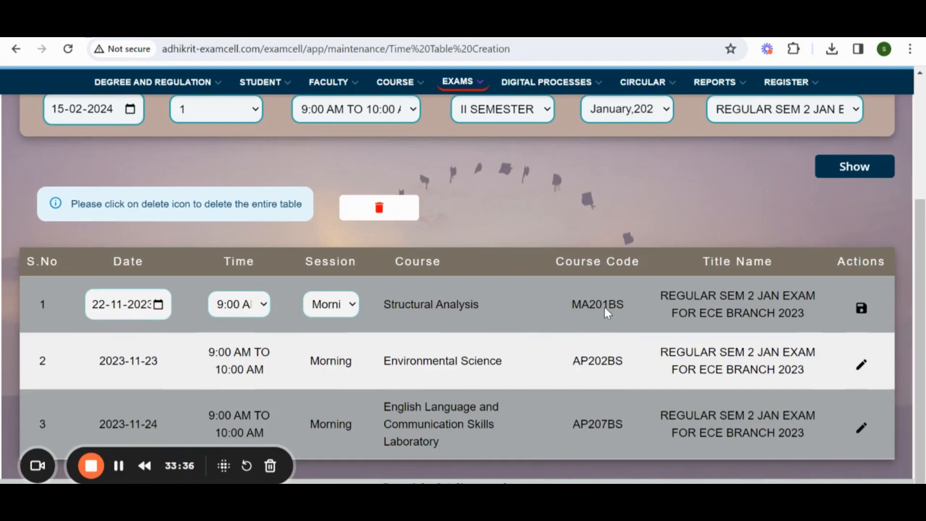
pyautogui.scroll(5, 603, 306)
pyautogui.scroll(-5, 604, 306)
pyautogui.click(861, 308)
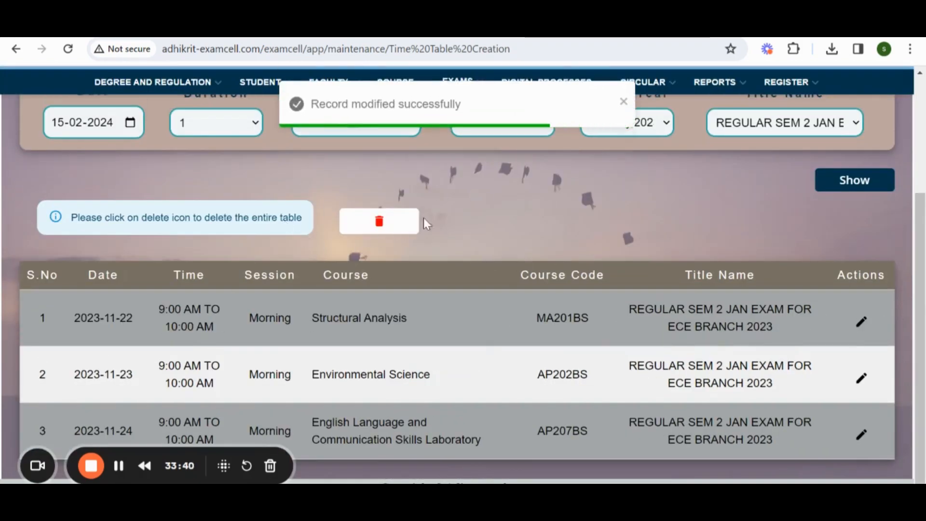
# Step: Delete the entire timetable shown for this exam
pyautogui.click(379, 222)
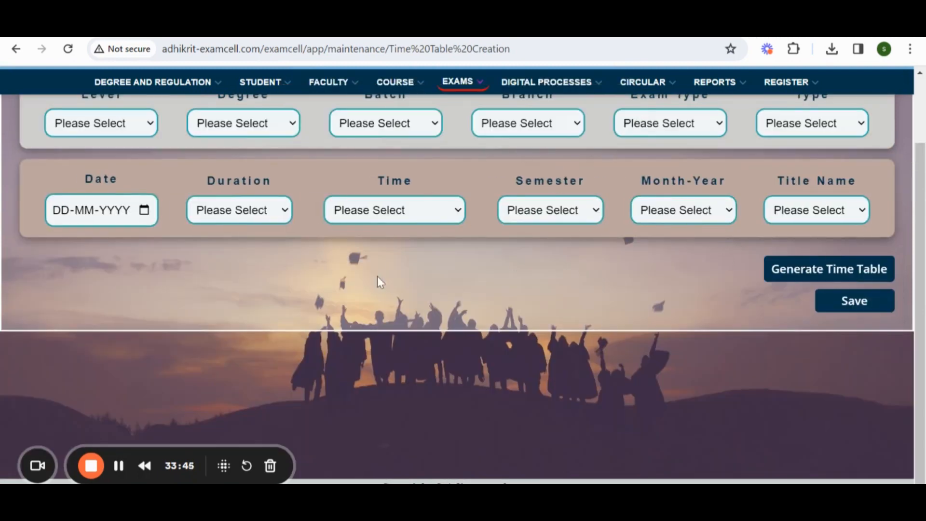
pyautogui.scroll(3, 451, 259)
pyautogui.scroll(-3, 447, 260)
pyautogui.scroll(3, 447, 264)
# Step: On the Fee Creation page, set the fee type to Regular, level to UG and degree to B.TECH
pyautogui.click(457, 127)
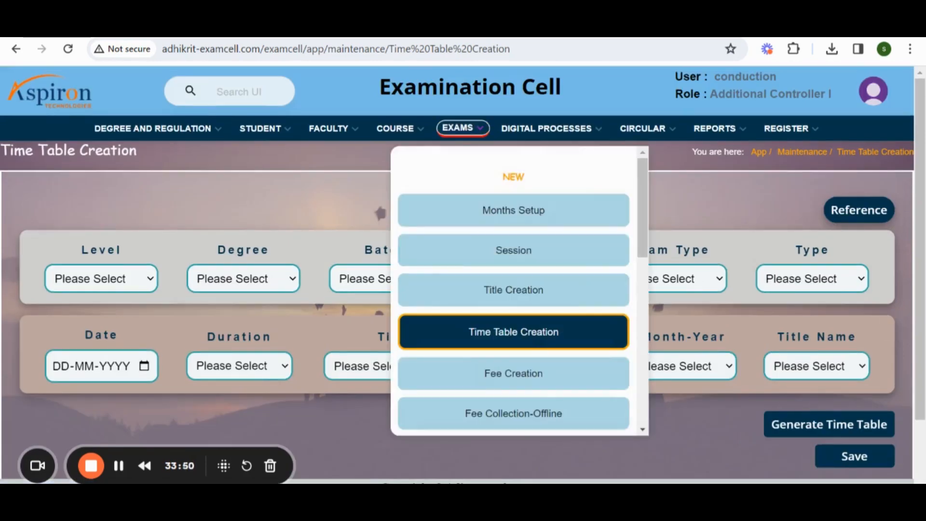
pyautogui.click(484, 381)
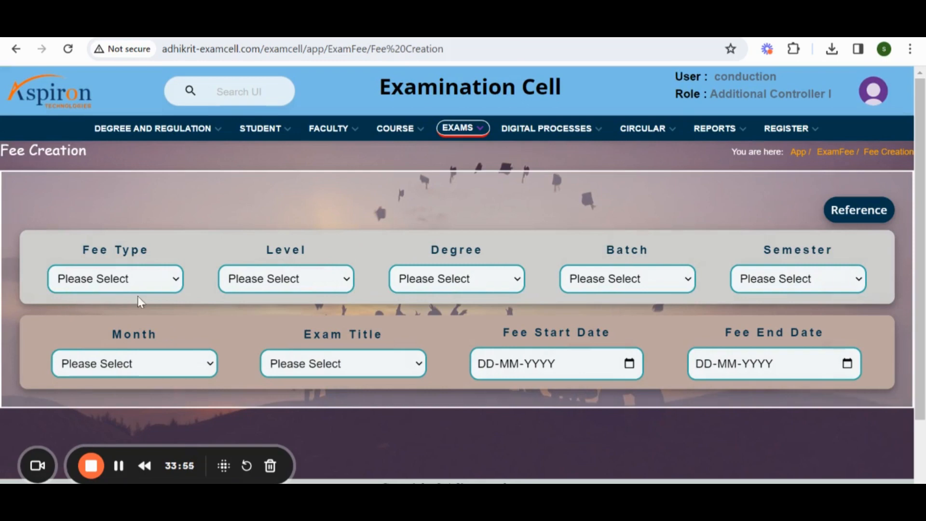
pyautogui.click(153, 279)
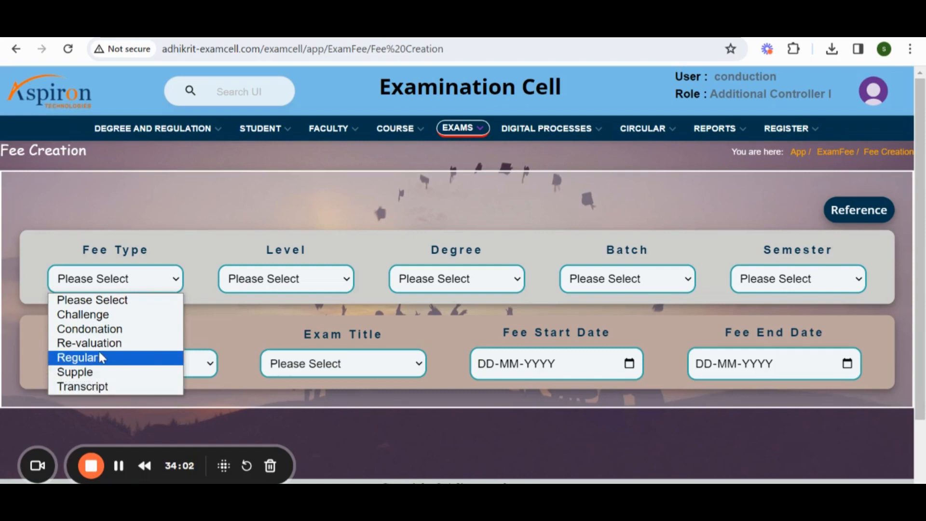
pyautogui.click(136, 357)
pyautogui.click(322, 285)
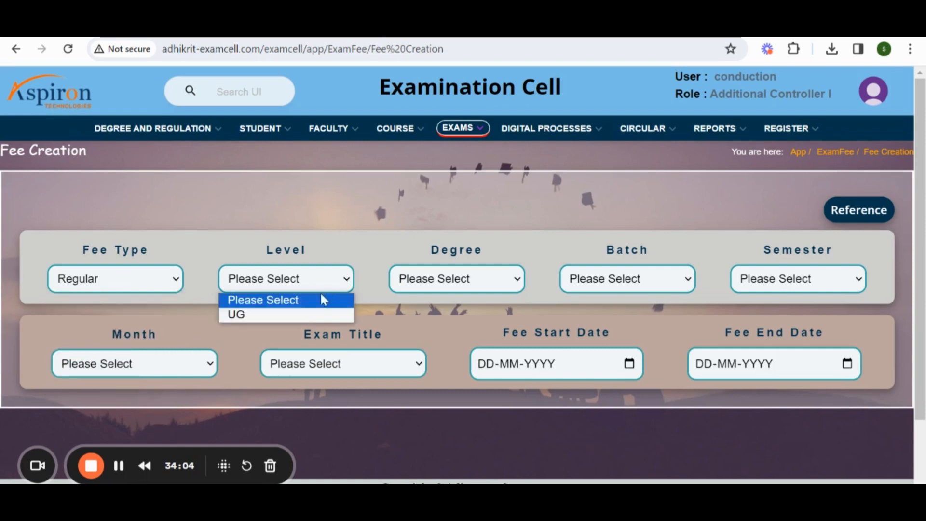
pyautogui.click(304, 316)
pyautogui.click(470, 282)
pyautogui.click(456, 314)
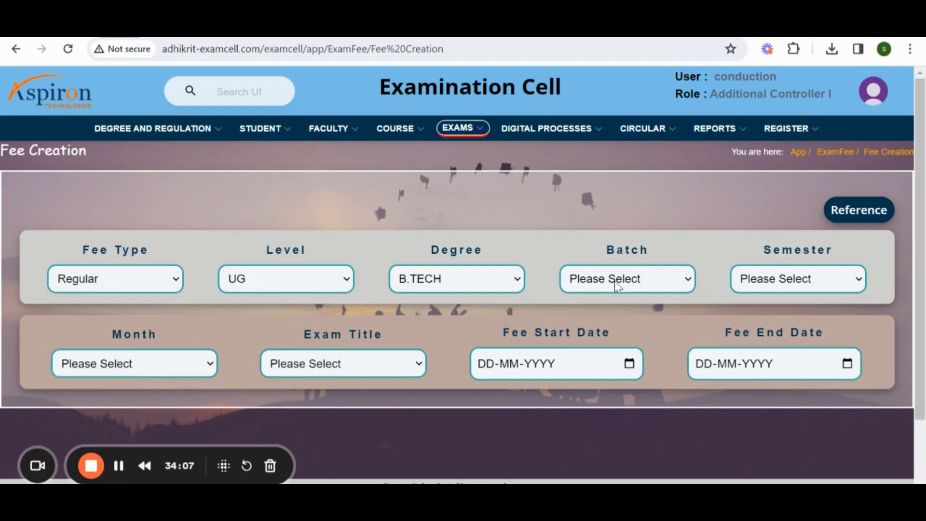
# Step: Set the exam fee's batch to 2023-2027 and semester to II SEMESTER
pyautogui.click(614, 280)
pyautogui.click(798, 278)
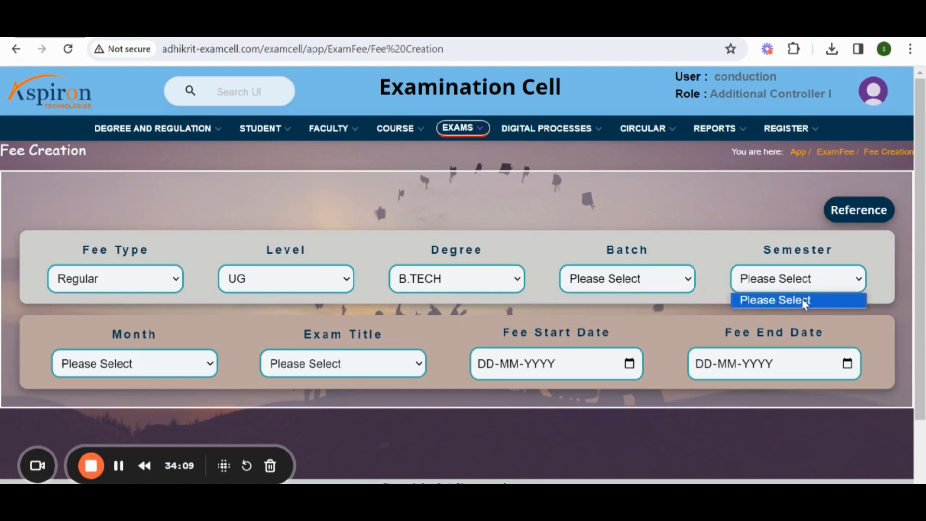
pyautogui.click(641, 284)
pyautogui.click(628, 317)
pyautogui.click(787, 283)
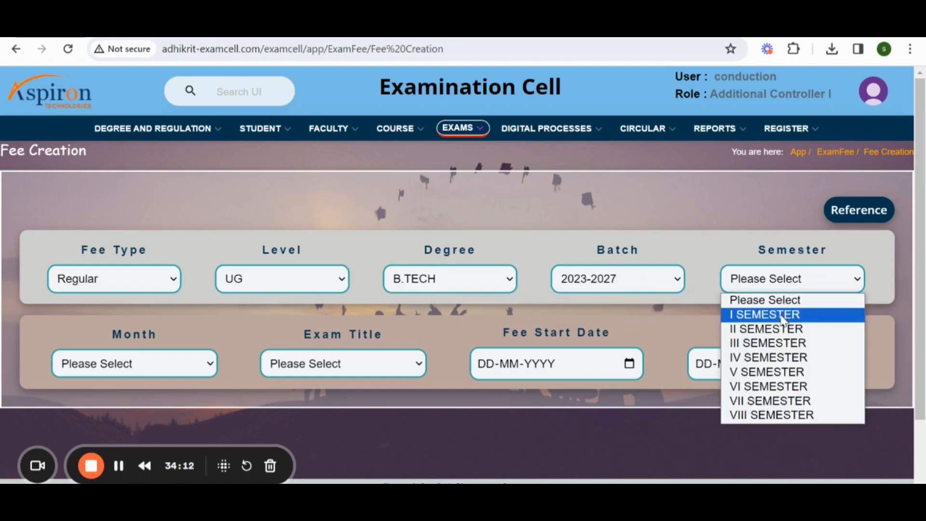
pyautogui.click(781, 329)
# Step: Choose January,2023 as the fee month and the REGULAR SEM 2 JAN exam title
pyautogui.click(179, 367)
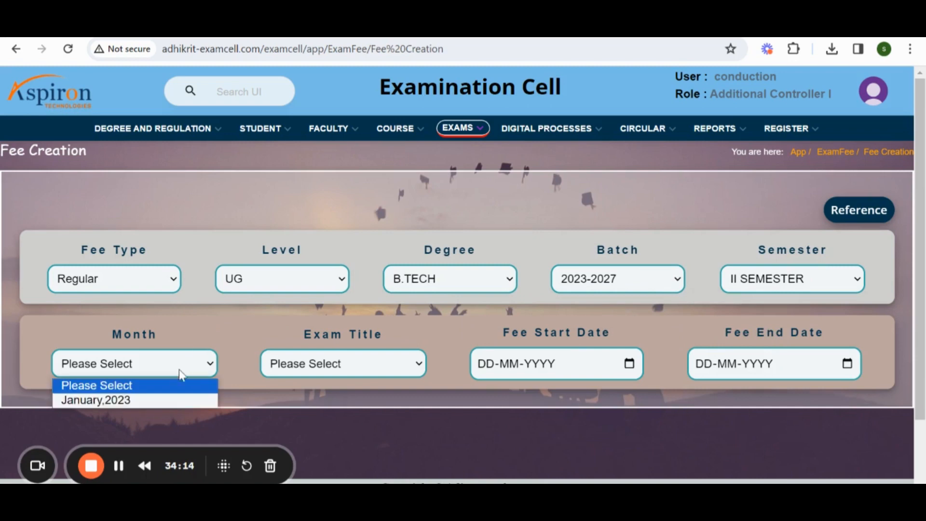
pyautogui.click(157, 400)
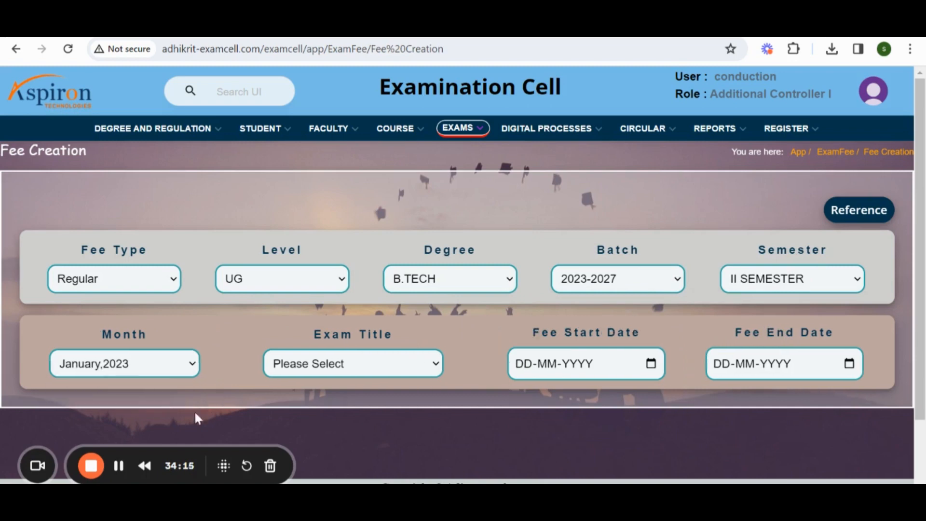
pyautogui.click(381, 366)
pyautogui.click(434, 398)
pyautogui.scroll(-3, 479, 331)
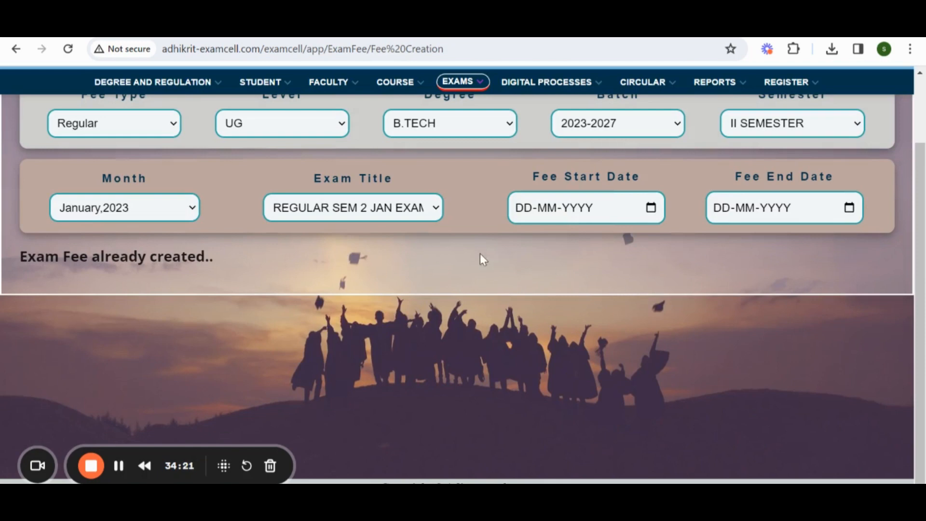
# Step: Set the fee start date to 07-02-2024 and the fee end date to 16-02-2024
pyautogui.click(650, 207)
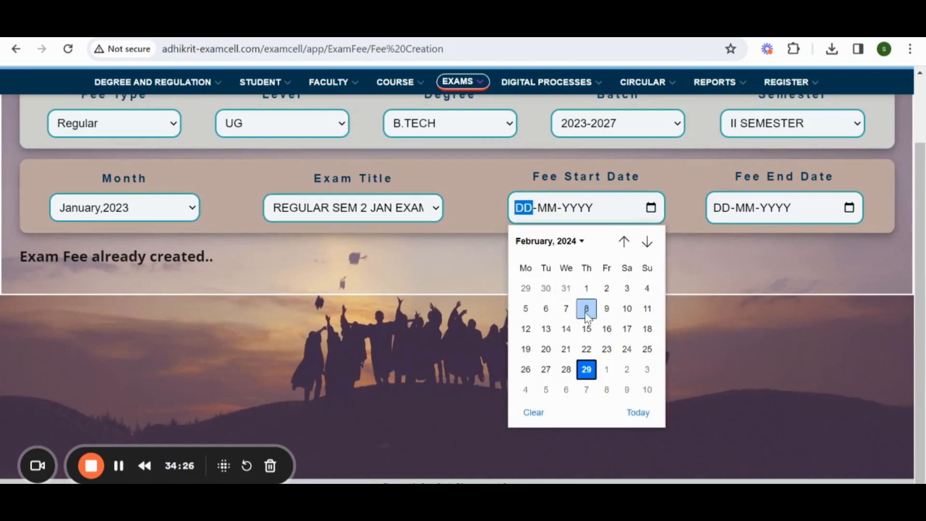
pyautogui.click(566, 309)
pyautogui.click(854, 208)
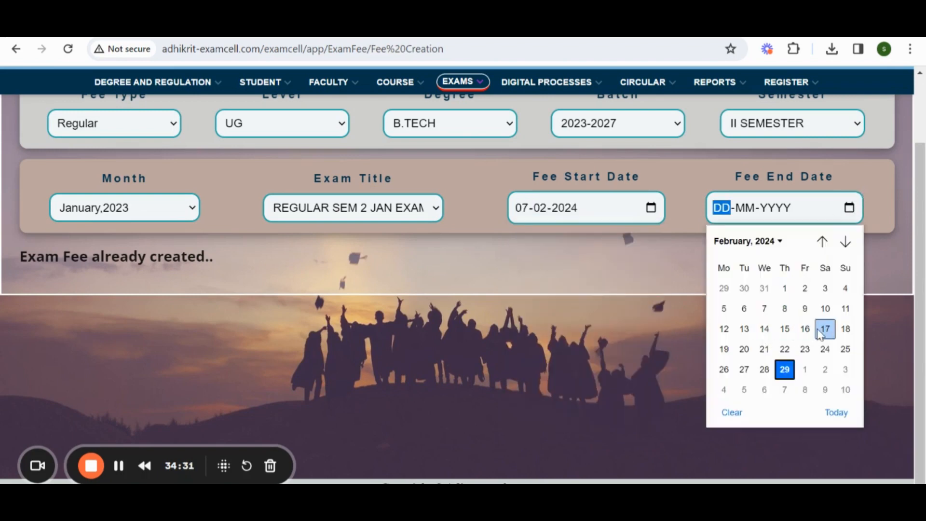
pyautogui.click(804, 329)
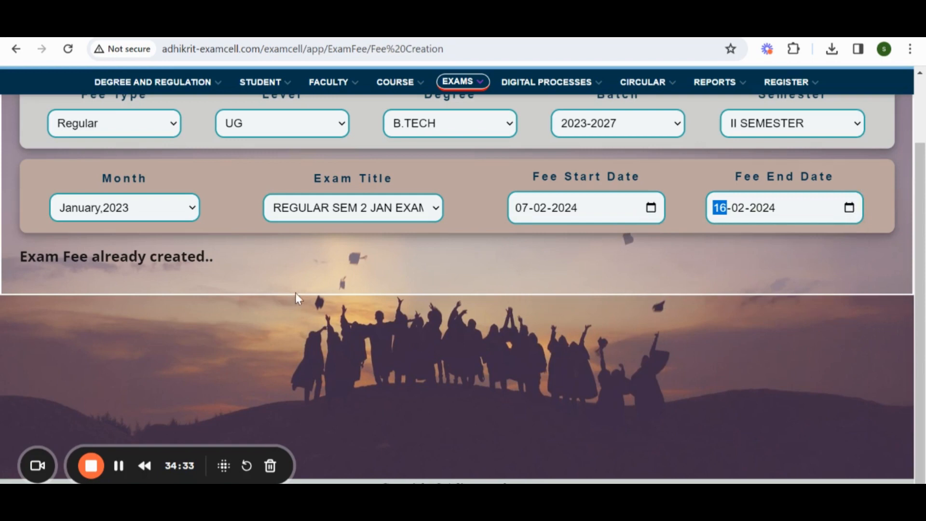
pyautogui.scroll(3, 400, 306)
pyautogui.scroll(-3, 445, 298)
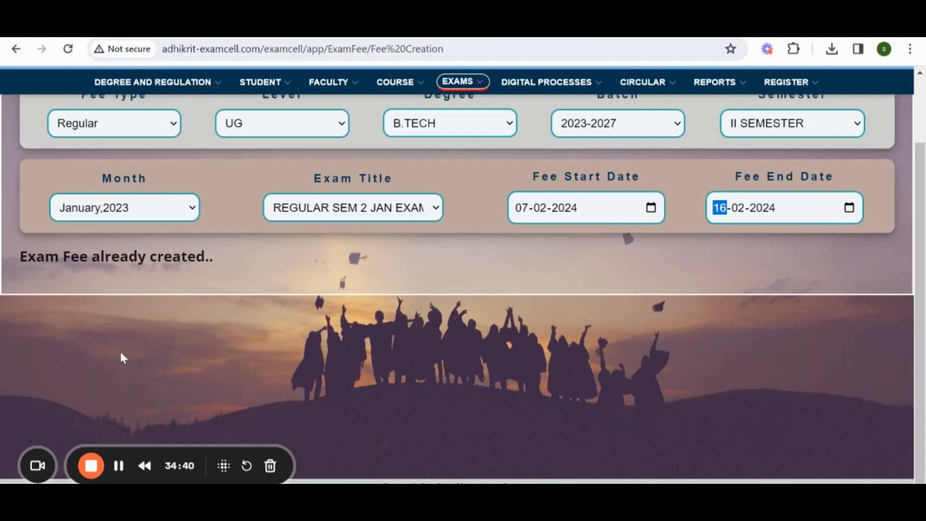
pyautogui.scroll(3, 327, 308)
pyautogui.scroll(-3, 348, 351)
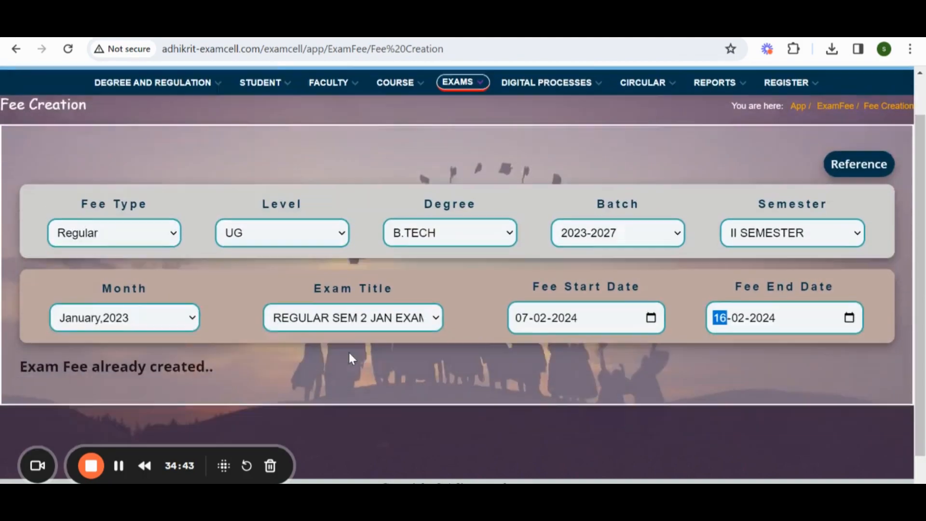
# Step: Open the Fee Collection-Offline page of the exams section and look over its form
pyautogui.scroll(3, 346, 371)
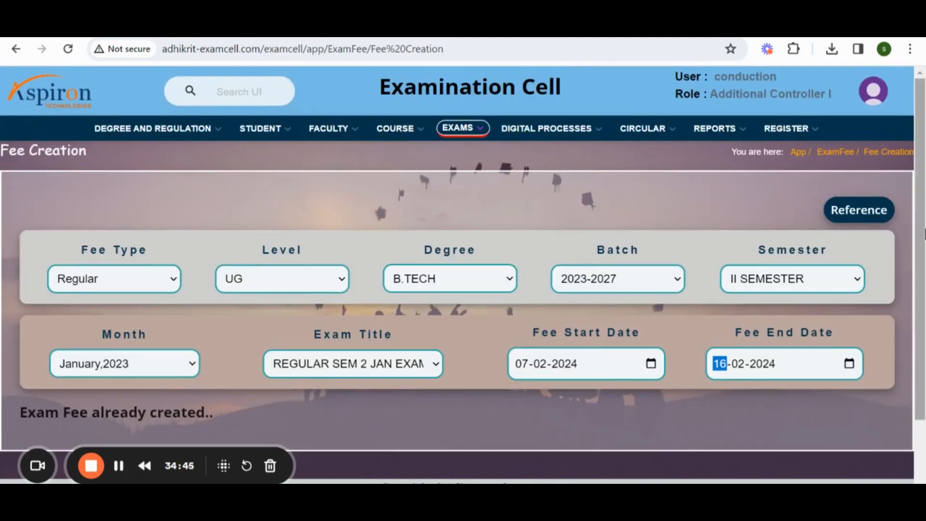
pyautogui.click(461, 128)
pyautogui.scroll(-5, 511, 256)
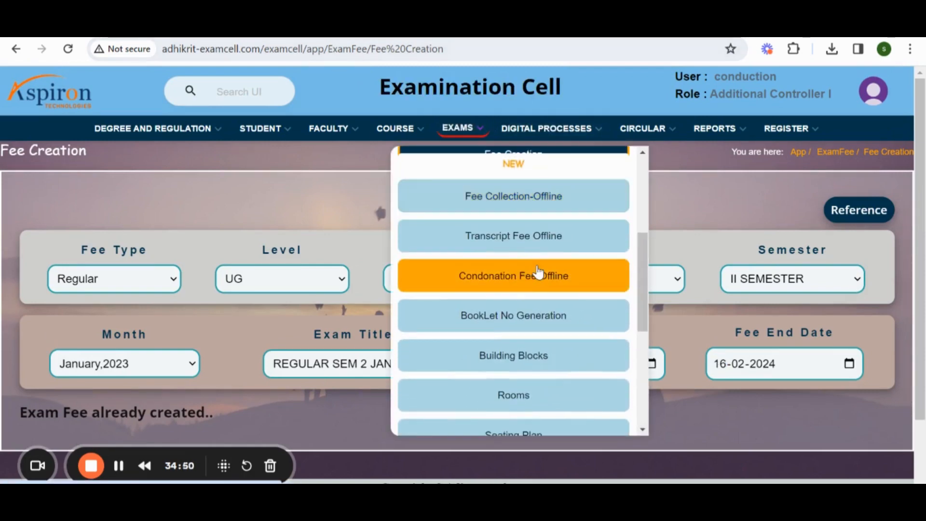
pyautogui.scroll(3, 537, 270)
pyautogui.click(515, 349)
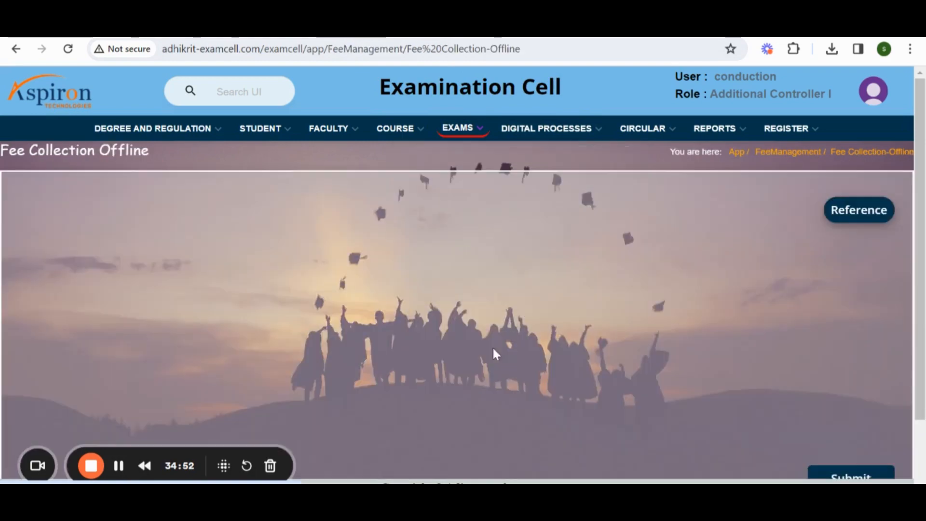
pyautogui.scroll(-3, 320, 256)
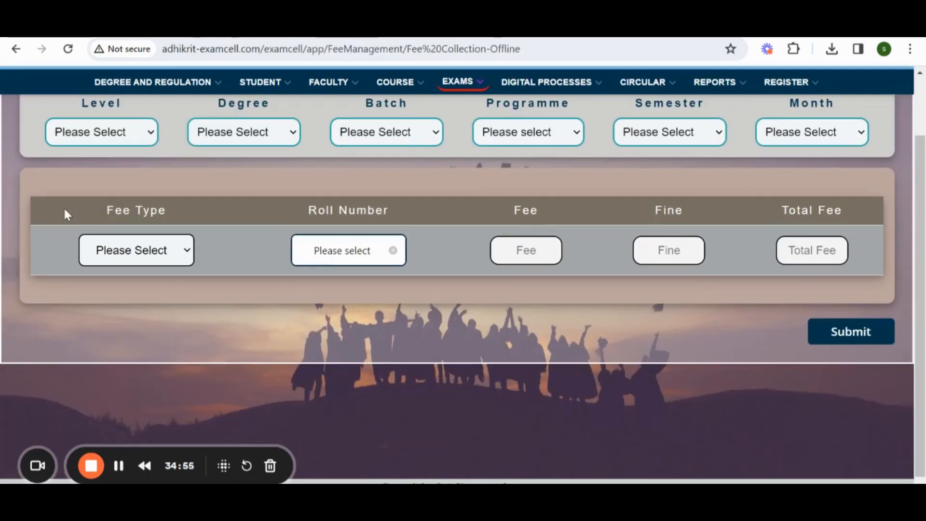
pyautogui.scroll(3, 256, 192)
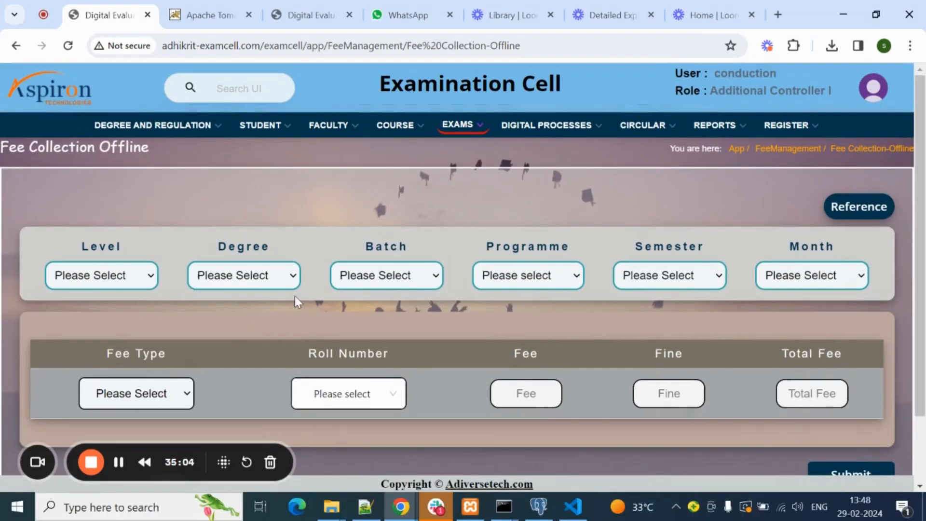
# Step: Set the offline fee collection to level UG, degree B.TECH, batch 2023-2027 and programme ECE
pyautogui.click(86, 278)
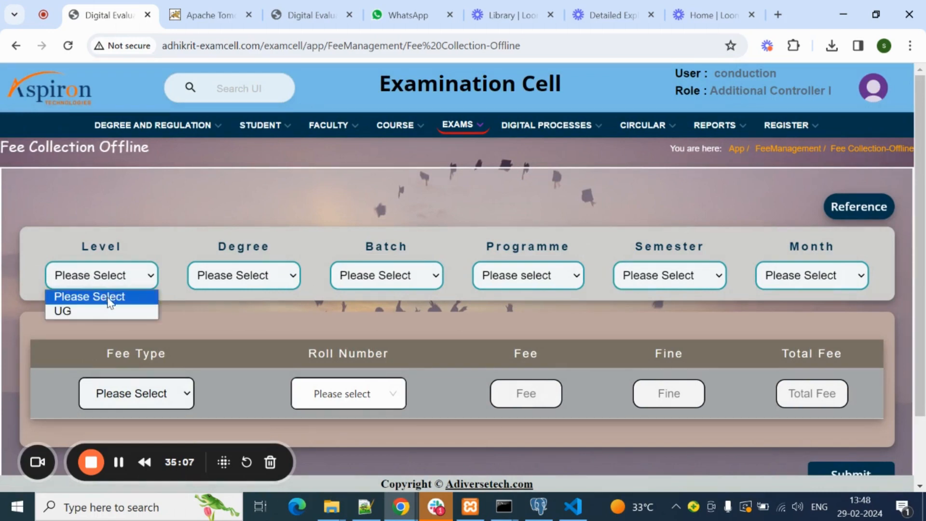
pyautogui.click(108, 310)
pyautogui.click(364, 283)
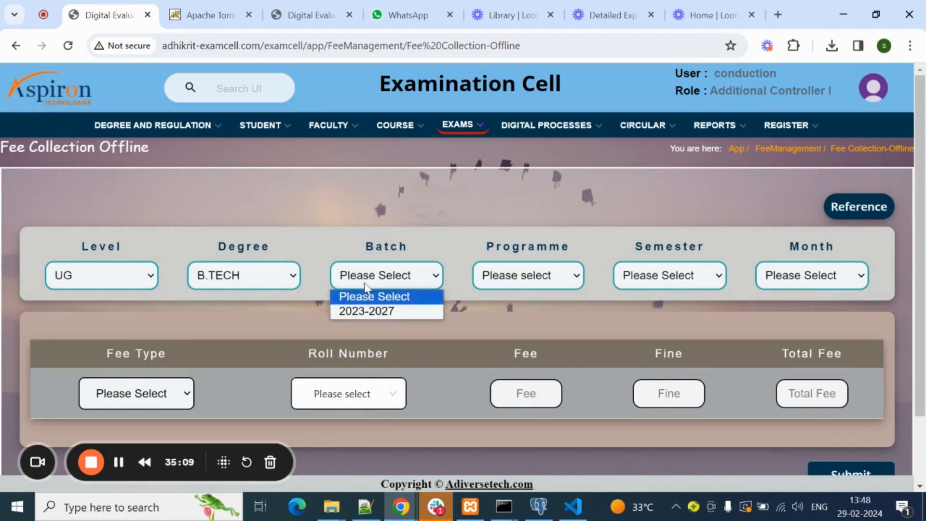
pyautogui.click(363, 310)
pyautogui.click(533, 279)
pyautogui.click(529, 326)
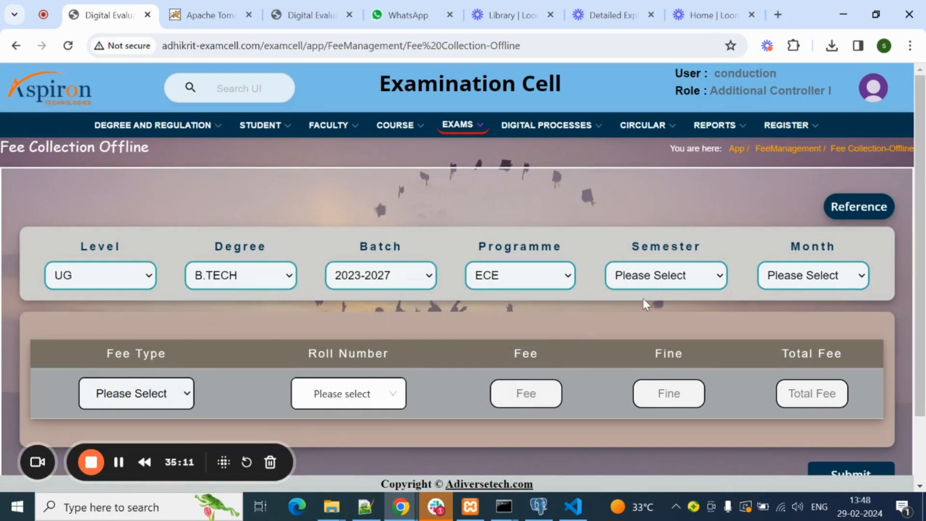
# Step: Choose II SEMESTER and January,2023 for the offline fee collection
pyautogui.click(678, 284)
pyautogui.click(656, 324)
pyautogui.click(801, 282)
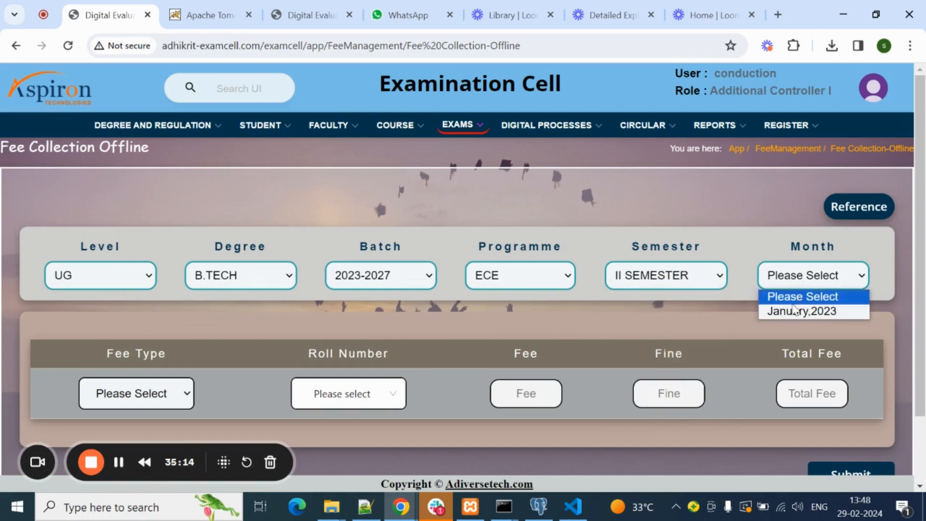
pyautogui.click(793, 312)
# Step: Set the fee type to Regular and select the first student roll number offered
pyautogui.scroll(-3, 150, 396)
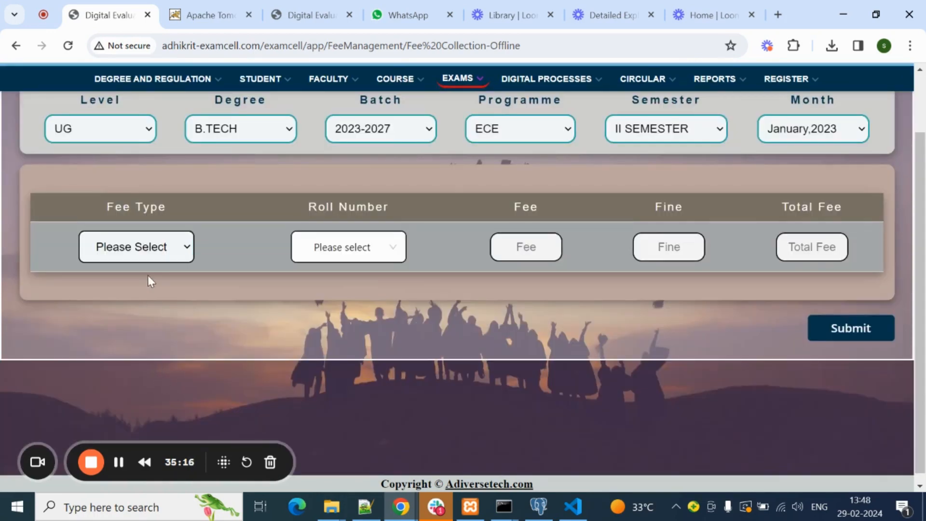
pyautogui.click(149, 248)
pyautogui.click(169, 284)
pyautogui.click(356, 248)
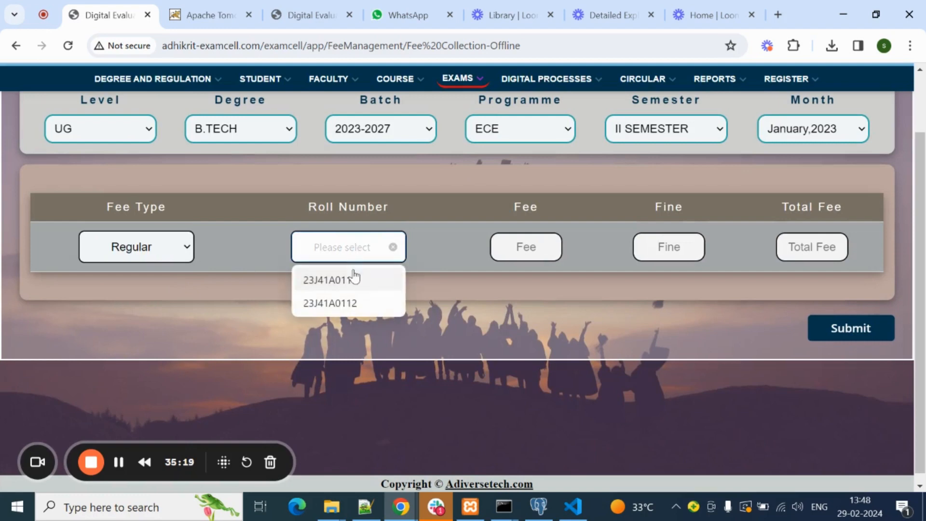
pyautogui.click(352, 279)
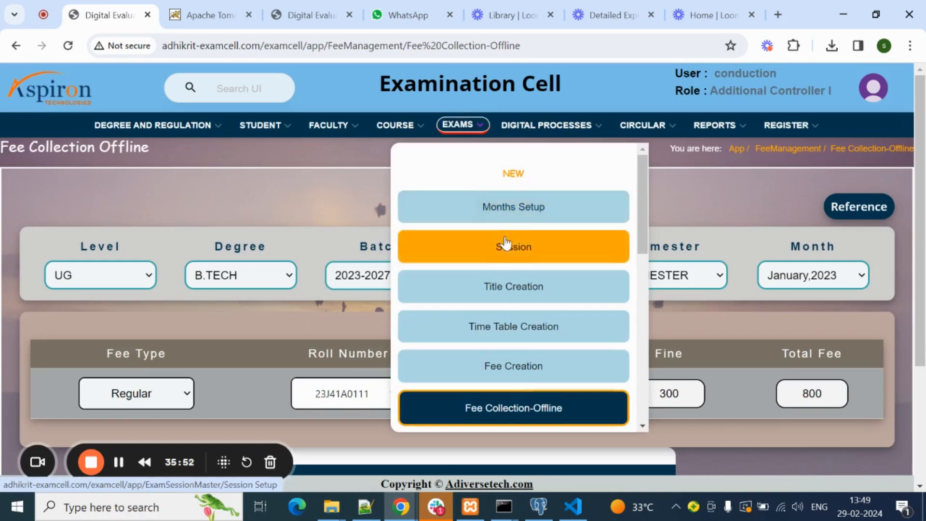
# Step: Open the Transcript Fee Offline page of the exams section
pyautogui.scroll(-3, 506, 251)
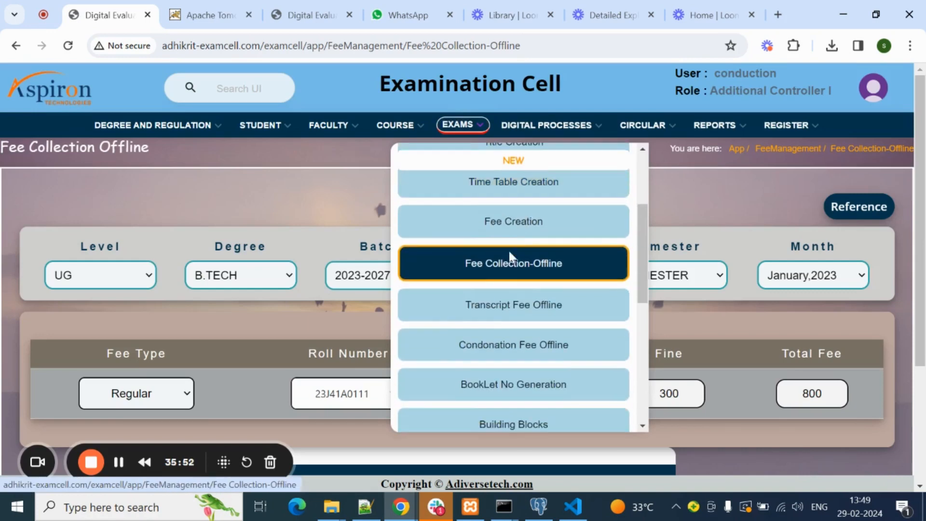
pyautogui.click(567, 303)
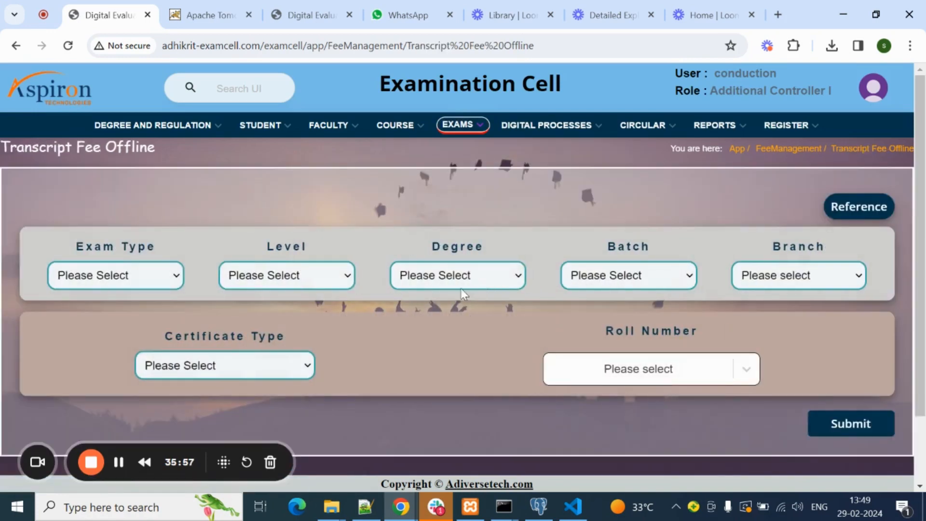
# Step: Set the transcript fee form to exam type Transcript, level UG, degree B.TECH, batch 2023-2027 and branch ECE
pyautogui.click(137, 273)
pyautogui.click(97, 310)
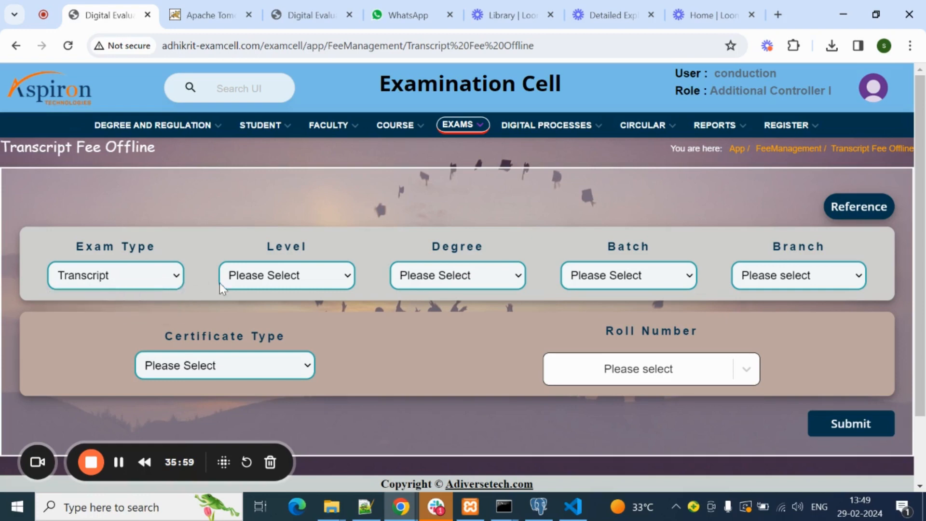
pyautogui.click(265, 284)
pyautogui.click(270, 311)
pyautogui.click(481, 278)
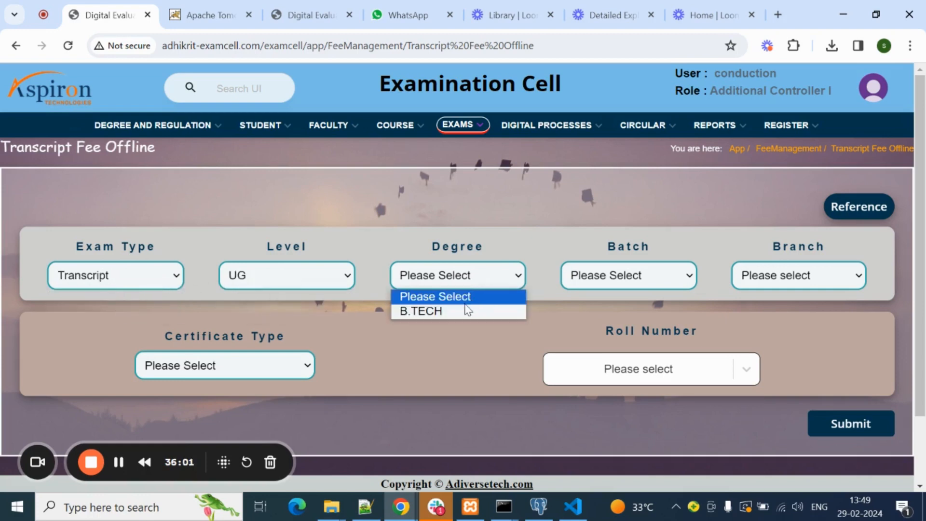
pyautogui.click(484, 280)
pyautogui.click(484, 280)
pyautogui.click(466, 311)
pyautogui.click(620, 283)
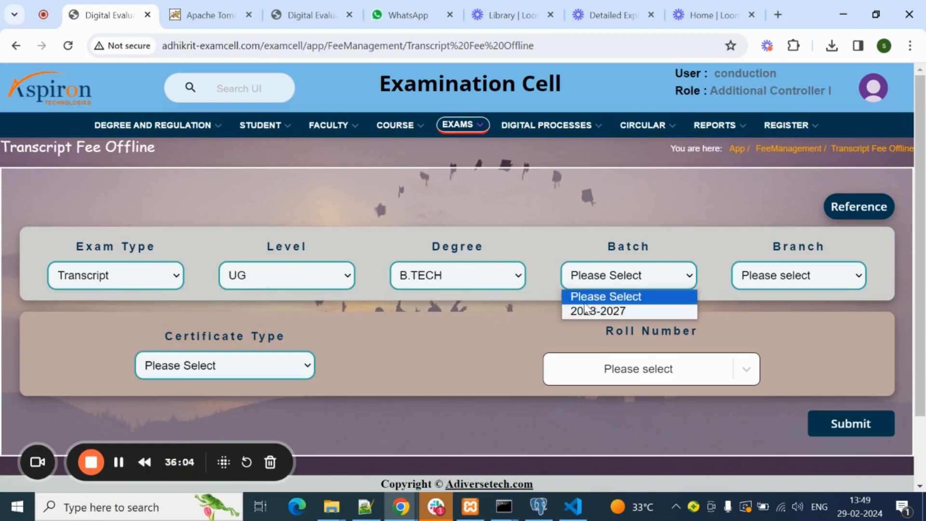
pyautogui.click(586, 311)
pyautogui.click(798, 284)
pyautogui.click(774, 325)
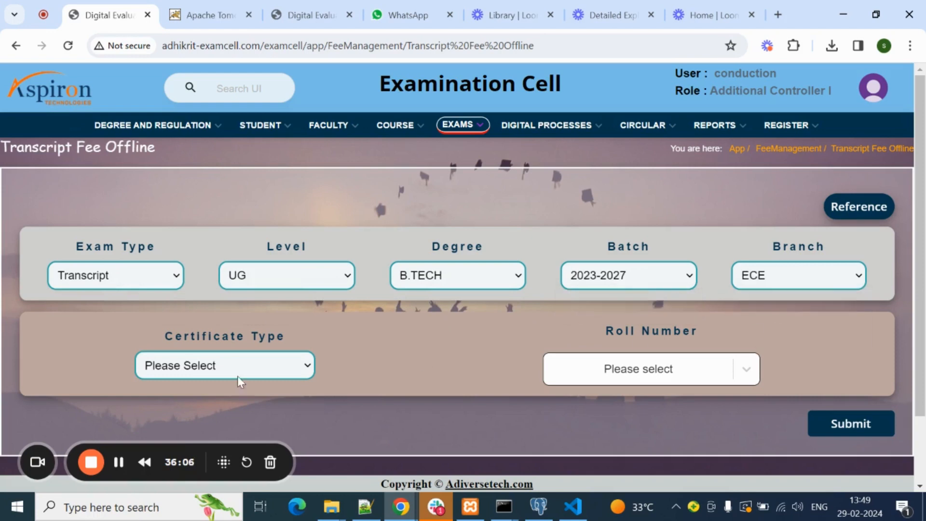
# Step: Choose the certificate type CMM and a student roll number, and submit the transcript fee form
pyautogui.click(199, 366)
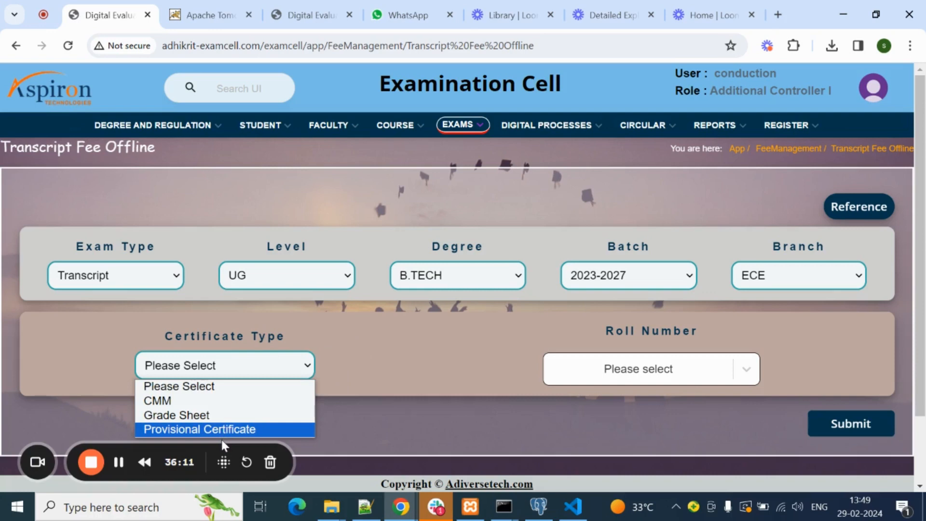
pyautogui.click(189, 401)
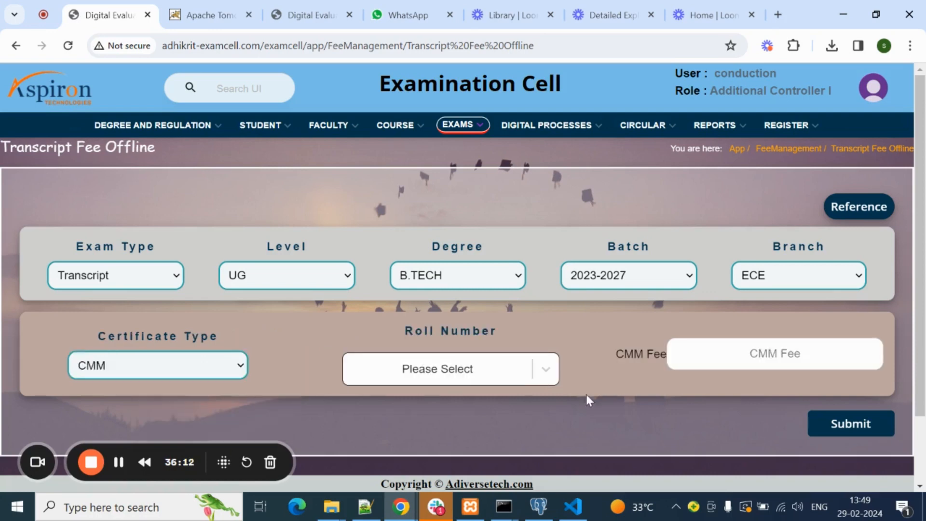
pyautogui.click(550, 366)
pyautogui.click(458, 250)
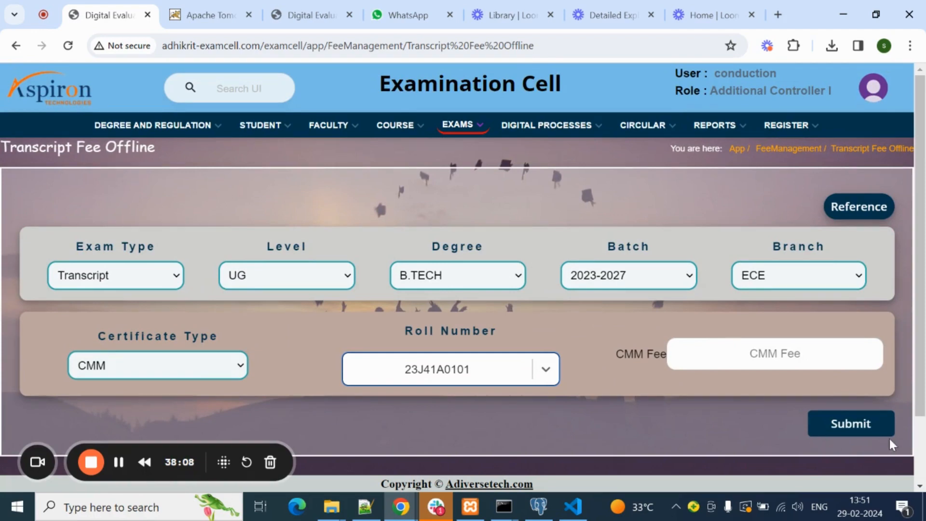
pyautogui.click(843, 431)
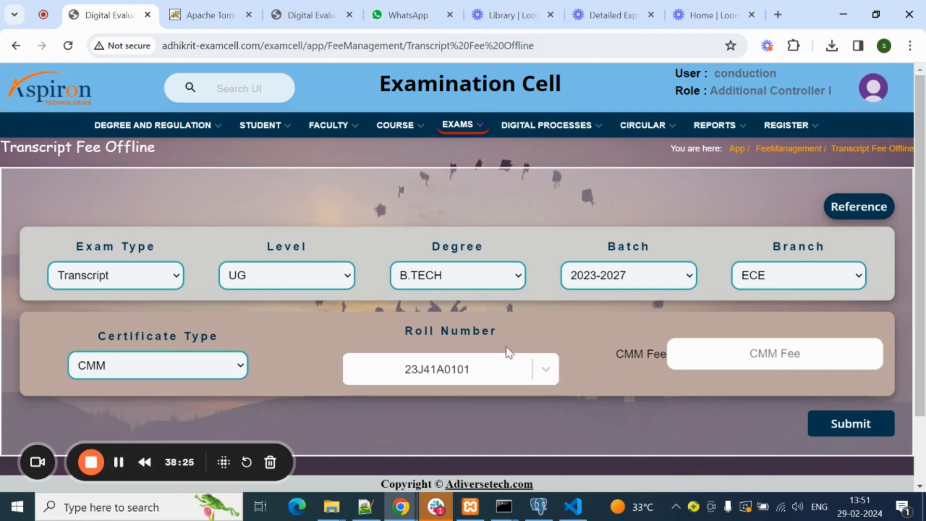
# Step: Open the Condonation Fee Offline page of the exams section
pyautogui.click(461, 124)
pyautogui.scroll(-5, 542, 310)
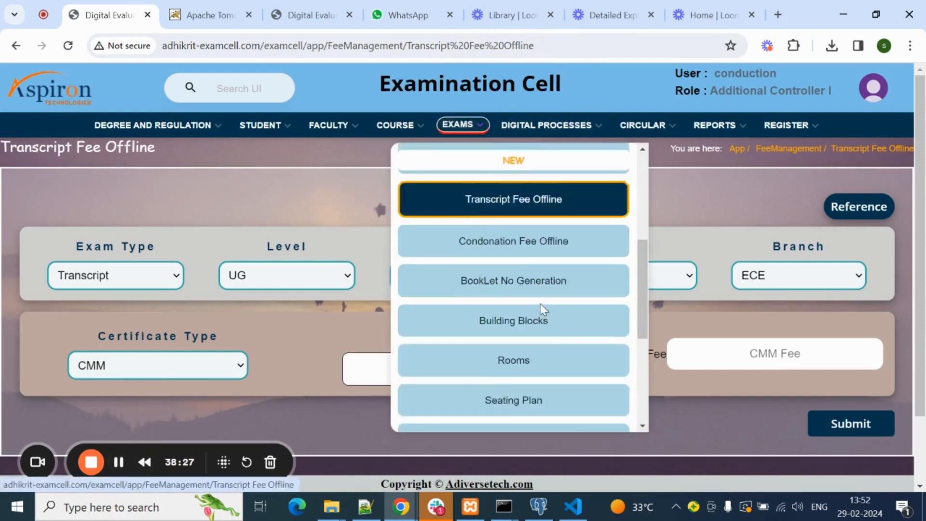
pyautogui.scroll(1, 547, 326)
pyautogui.click(569, 286)
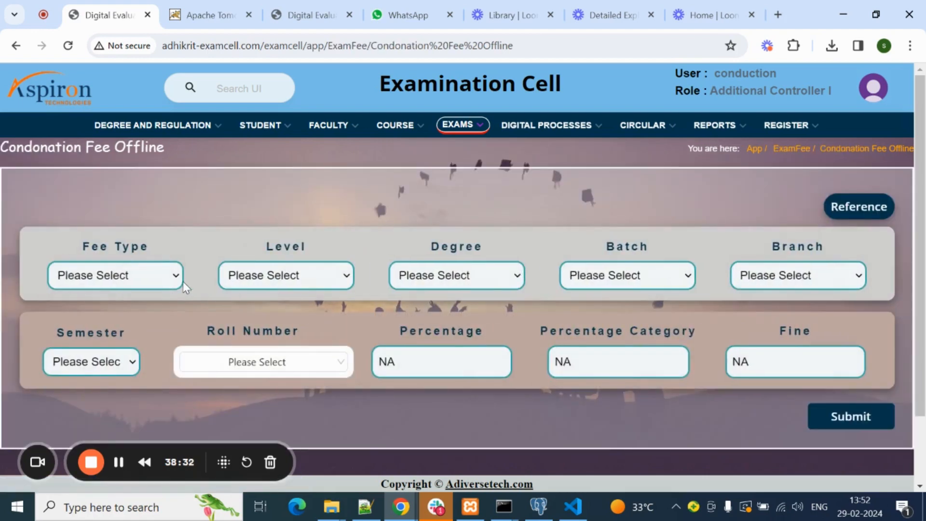
# Step: Set the condonation fee form to fee type Condonation, level UG, degree B.TECH, batch 2023-2027 and branch ECE
pyautogui.click(145, 275)
pyautogui.click(137, 311)
pyautogui.click(273, 284)
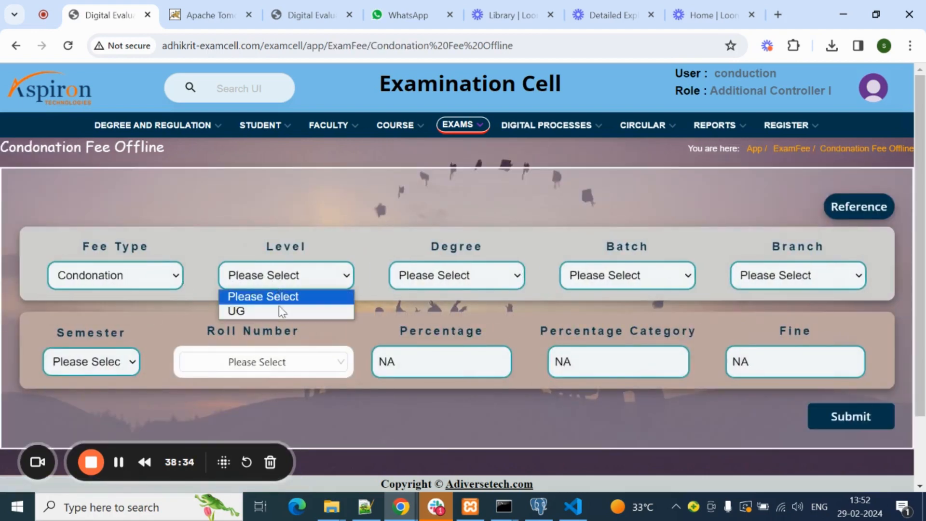
pyautogui.click(278, 310)
pyautogui.click(423, 285)
pyautogui.click(419, 310)
pyautogui.click(598, 285)
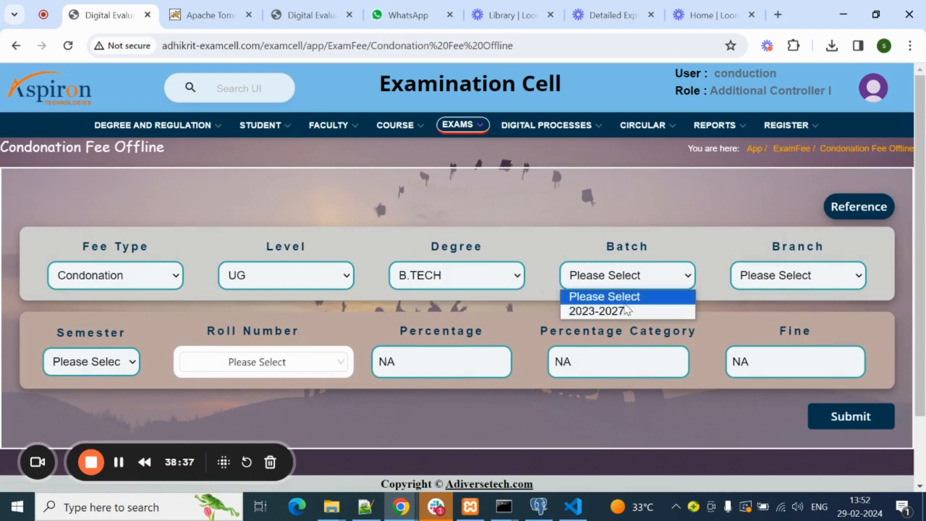
pyautogui.click(622, 282)
pyautogui.click(626, 275)
pyautogui.click(600, 310)
pyautogui.click(839, 273)
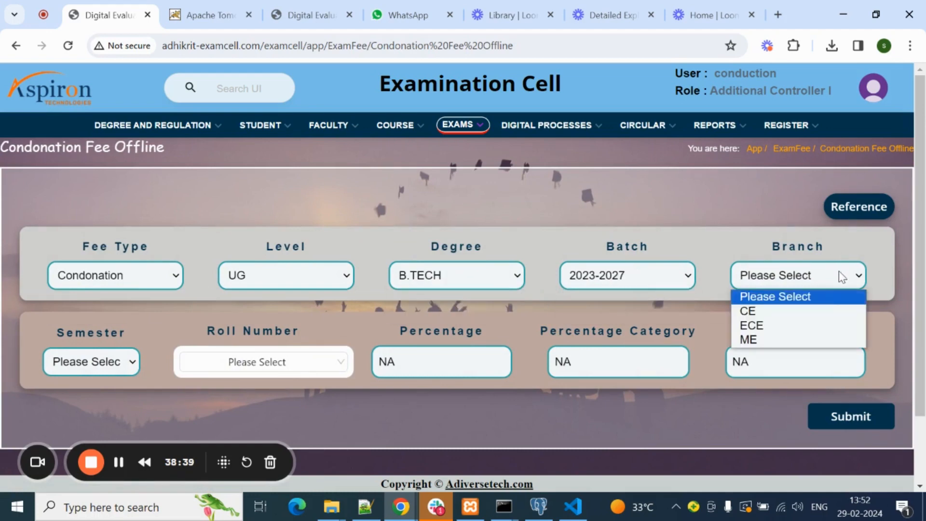
pyautogui.click(795, 326)
# Step: Choose II SEMESTER and a student roll number for the condonation fee
pyautogui.click(72, 369)
pyautogui.click(73, 397)
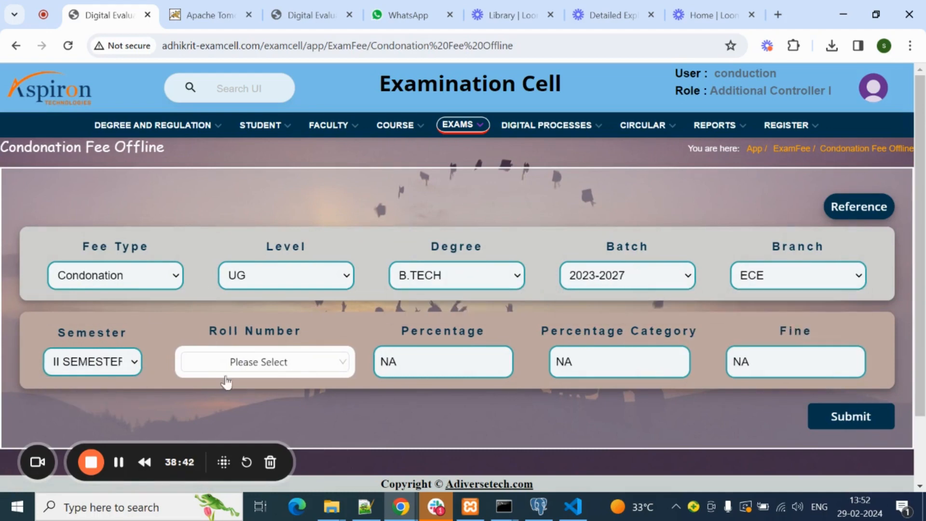
pyautogui.click(295, 369)
pyautogui.click(261, 209)
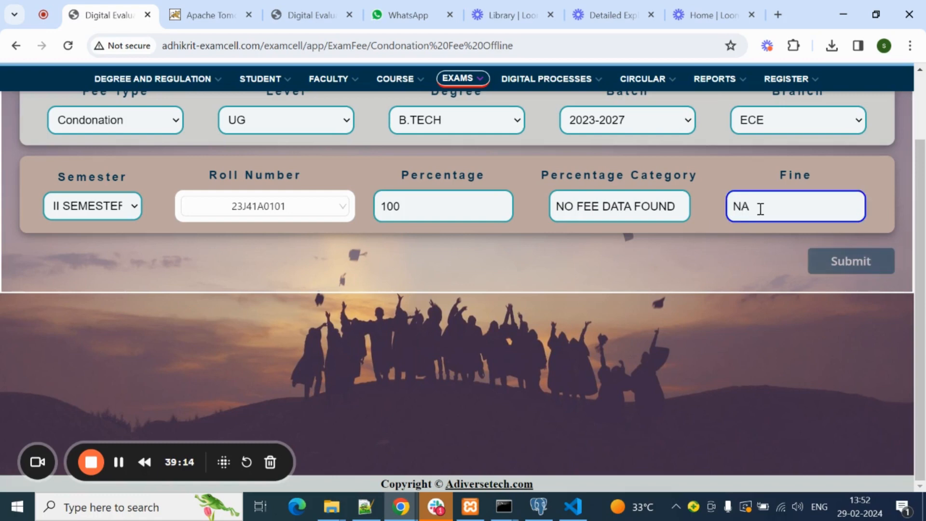
# Step: Open the BookLet No Generation page of the exams section
pyautogui.scroll(3, 649, 255)
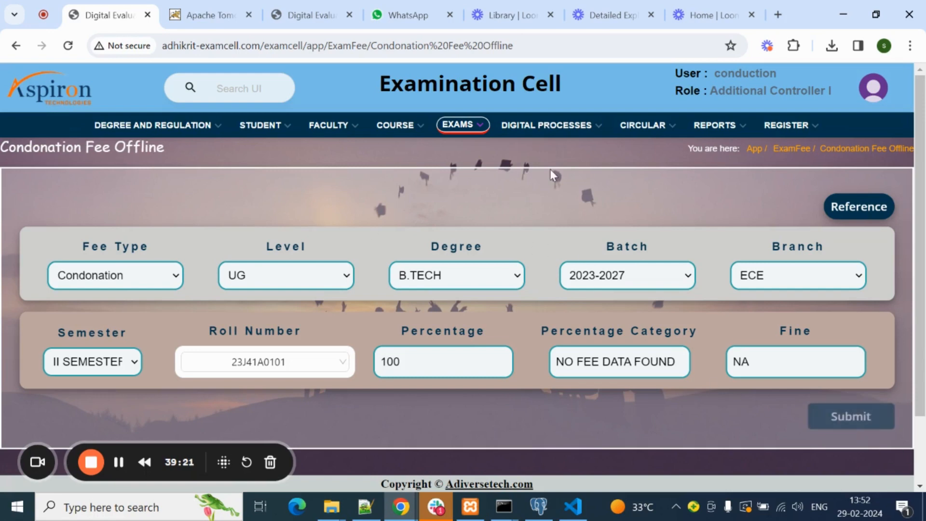
pyautogui.click(455, 126)
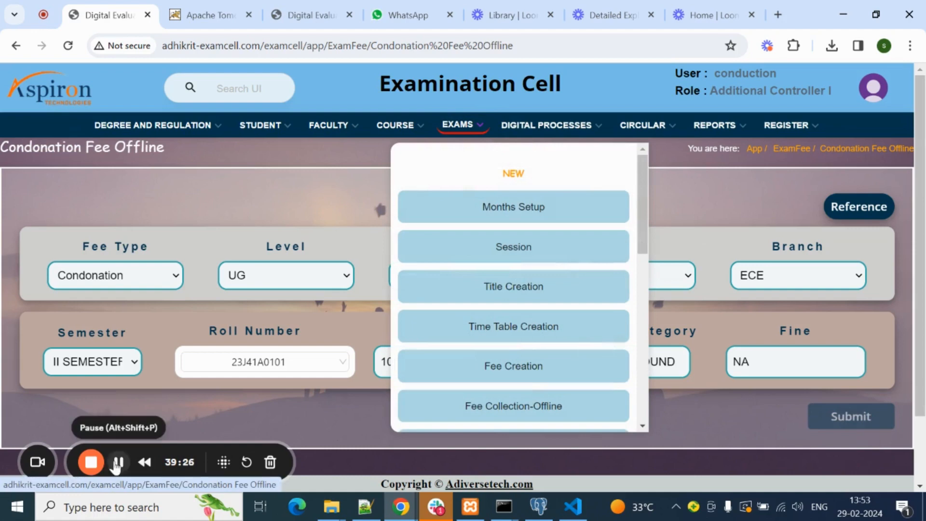
pyautogui.scroll(-1, 407, 86)
pyautogui.click(465, 77)
pyautogui.scroll(-5, 524, 251)
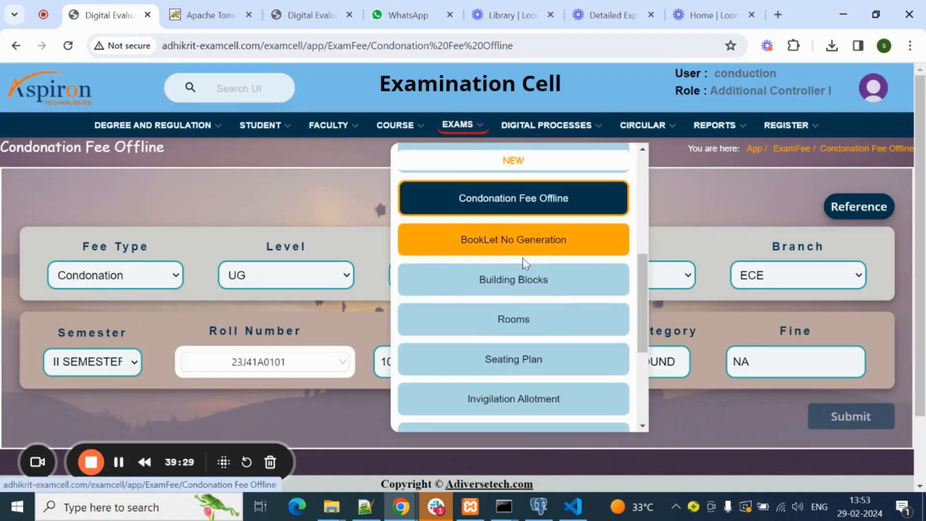
pyautogui.click(535, 236)
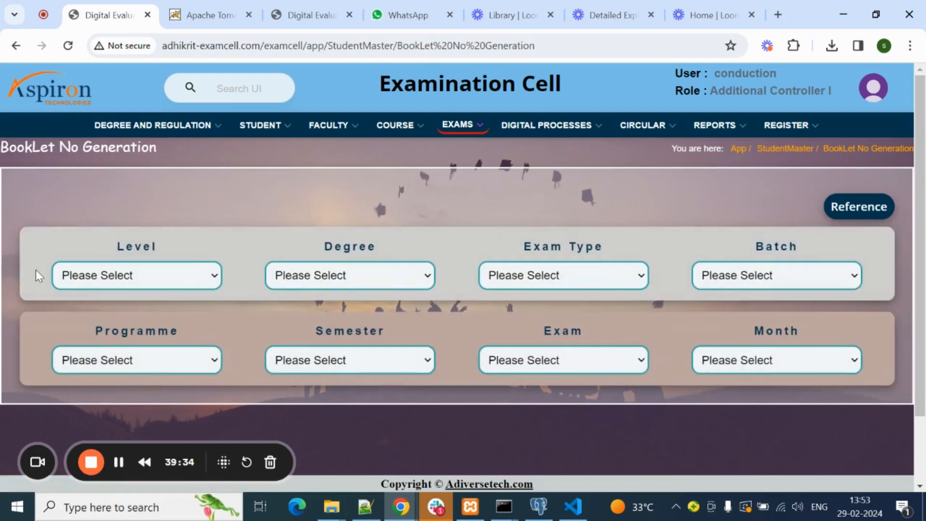
# Step: Set the booklet number generation to level UG, degree B.TECH, exam type Regular and batch 2023-2027
pyautogui.click(107, 273)
pyautogui.click(104, 311)
pyautogui.click(349, 273)
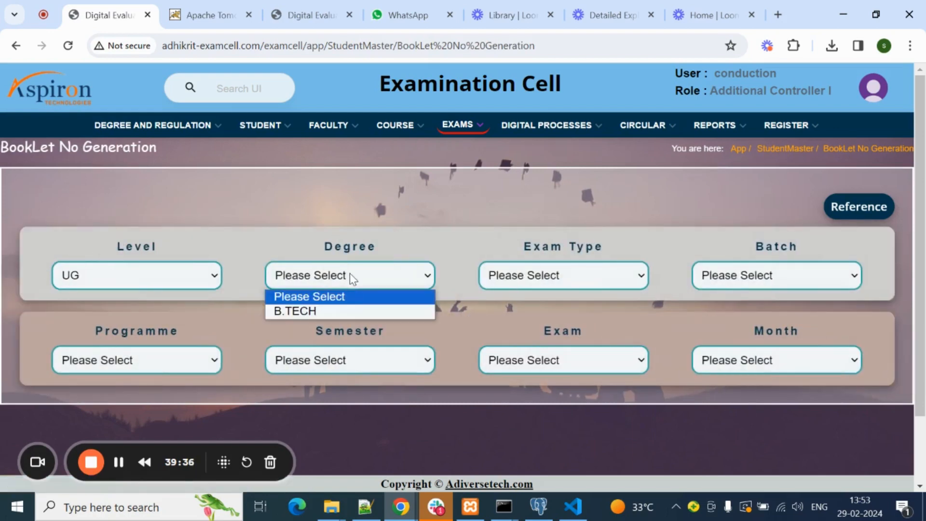
pyautogui.click(326, 311)
pyautogui.click(574, 283)
pyautogui.click(571, 314)
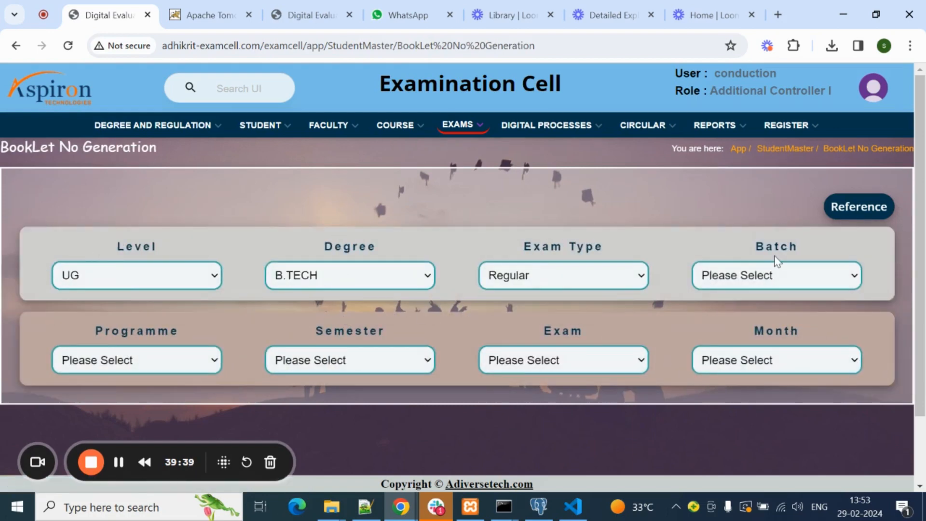
pyautogui.click(773, 280)
pyautogui.click(762, 310)
# Step: Choose programme ECE and II SEMESTER for the booklet number generation
pyautogui.click(136, 363)
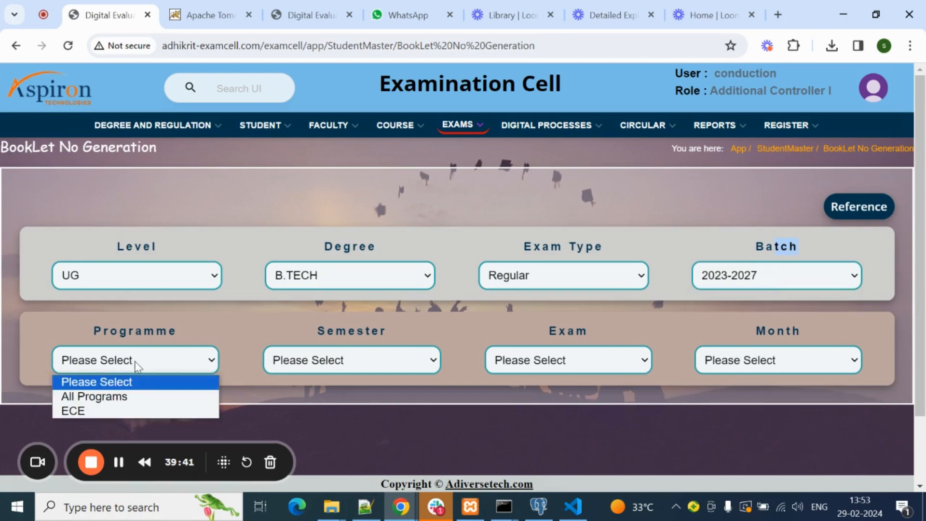
pyautogui.click(115, 410)
pyautogui.click(369, 367)
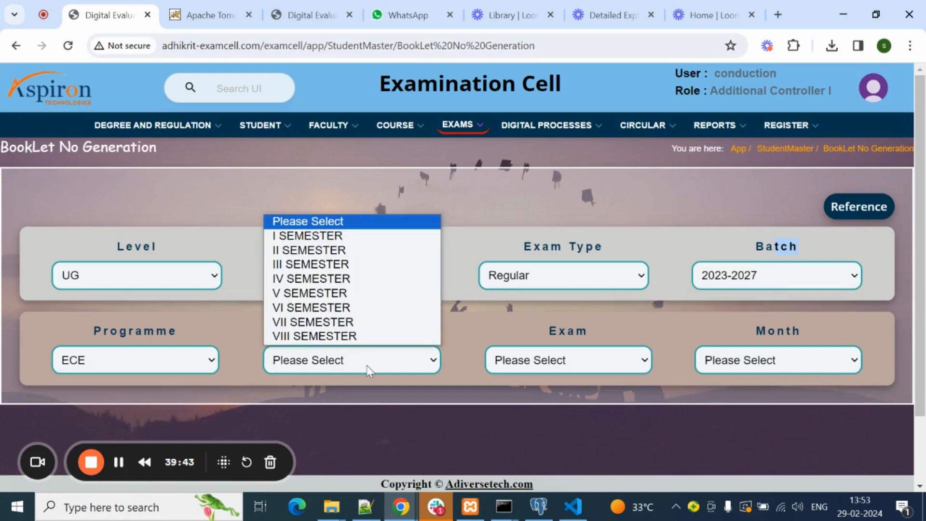
pyautogui.click(348, 251)
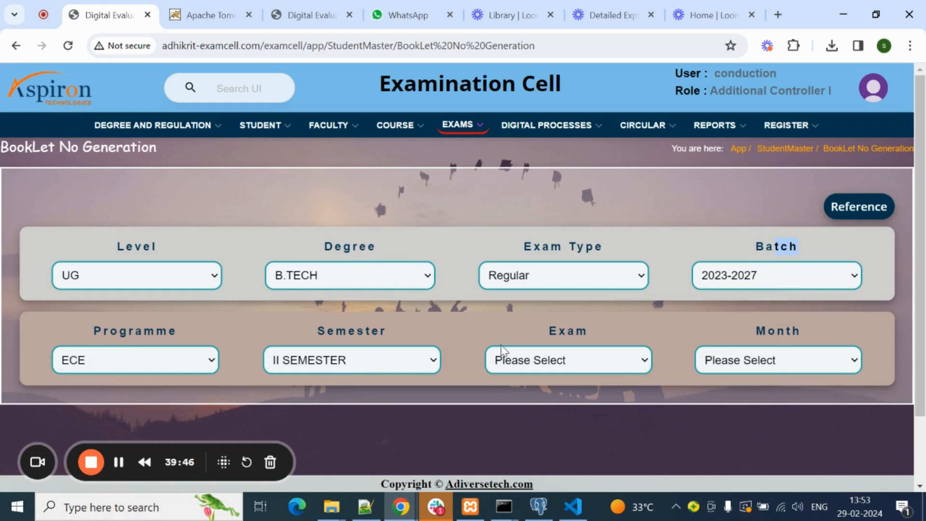
# Step: Check the Exam and Month choices for the booklet number generation, and open the Building Blocks page
pyautogui.click(594, 357)
pyautogui.click(764, 362)
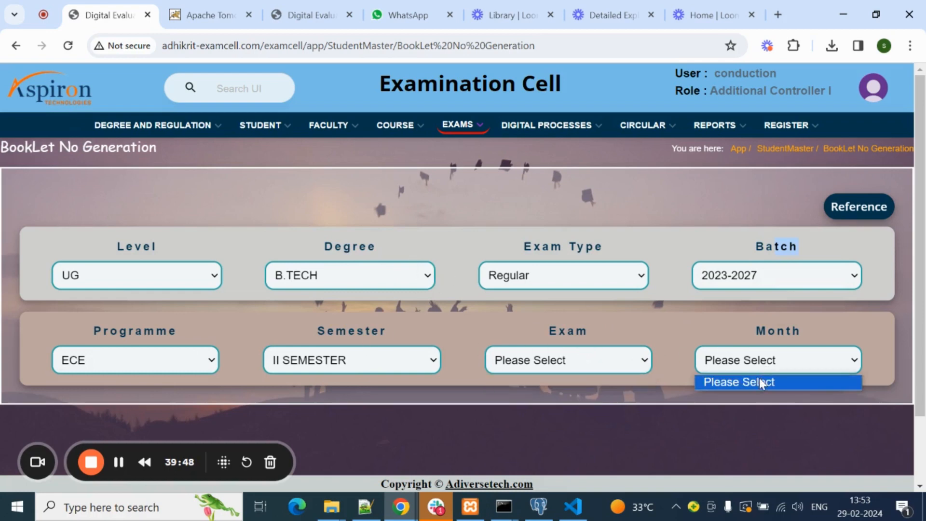
pyautogui.scroll(-3, 481, 332)
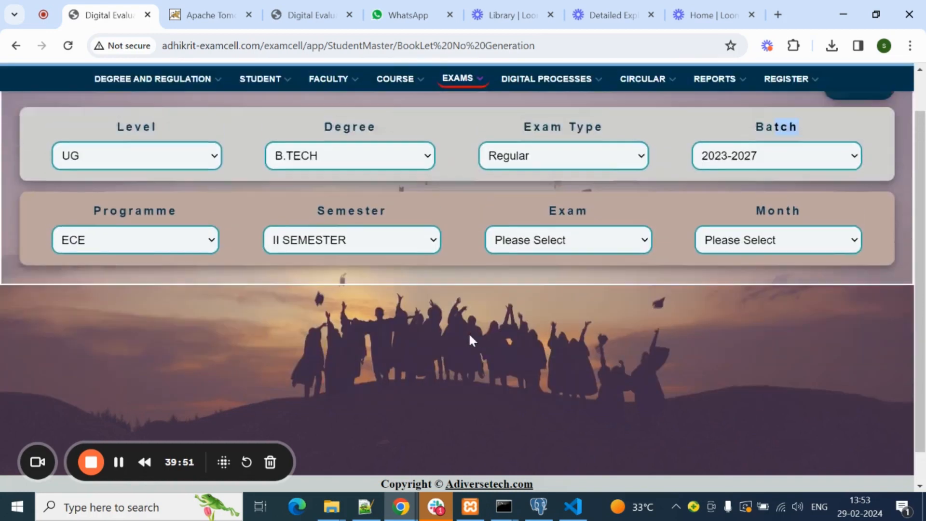
pyautogui.scroll(3, 467, 331)
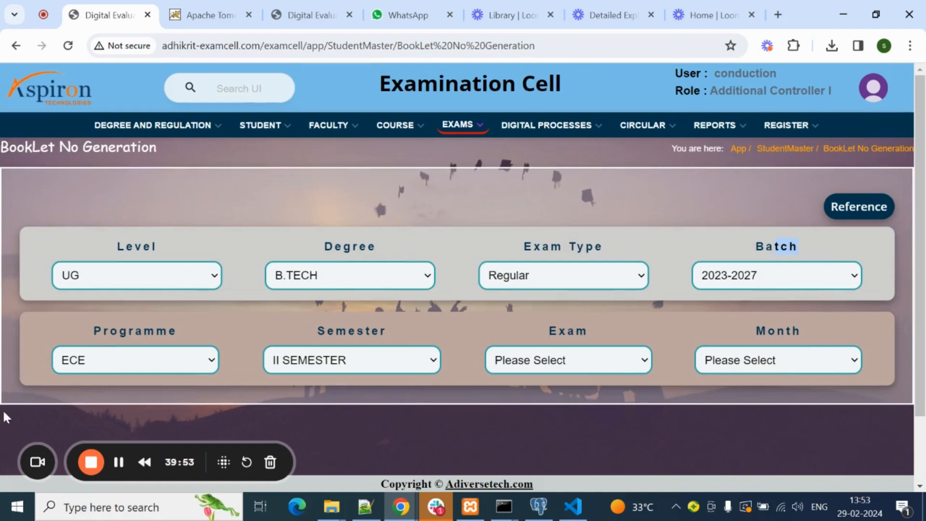
pyautogui.scroll(-3, 339, 256)
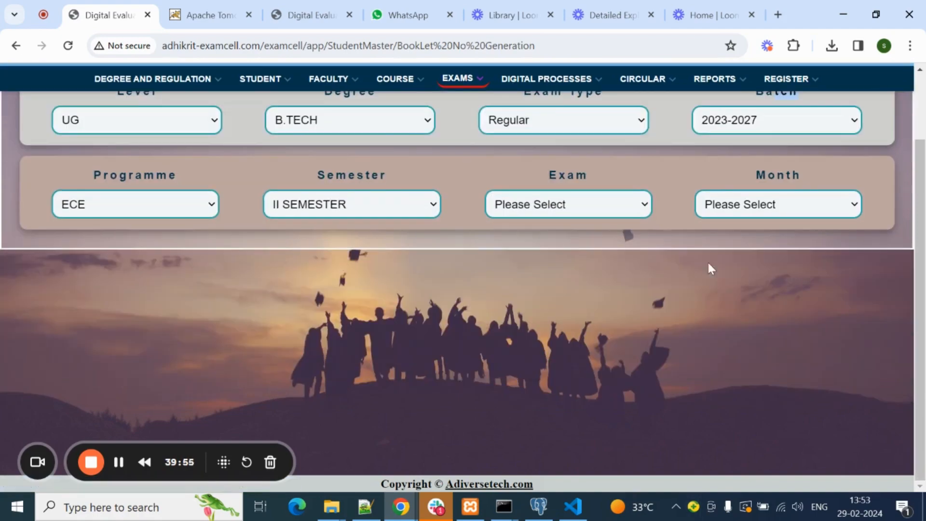
pyautogui.scroll(3, 229, 194)
pyautogui.scroll(-3, 592, 284)
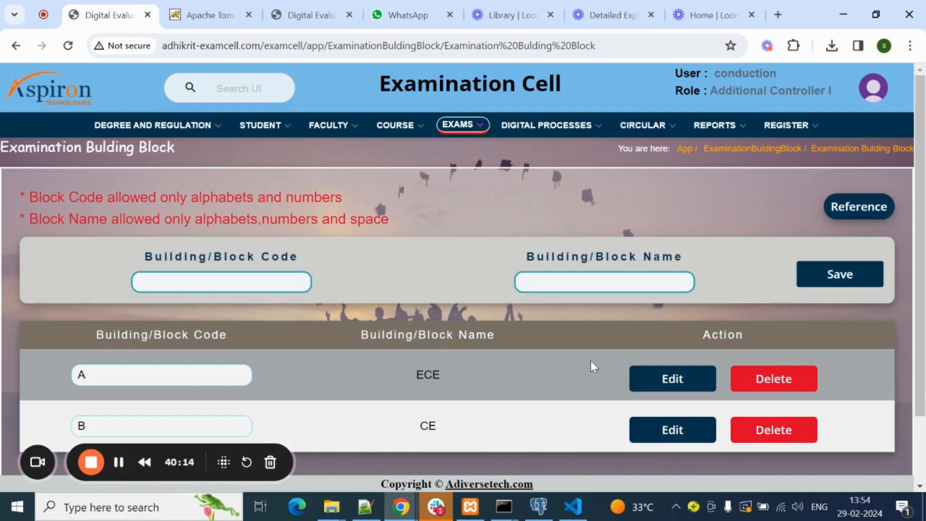
# Step: Add a building block with the code c and the name abc, and save it
pyautogui.click(253, 287)
pyautogui.click(603, 275)
pyautogui.click(875, 272)
pyautogui.scroll(-3, 473, 297)
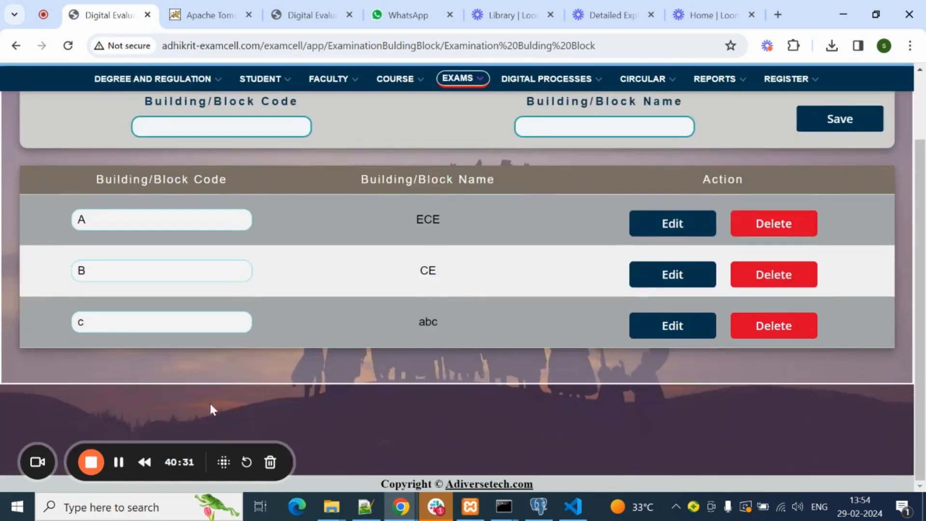
# Step: Open the code and name of building block c for editing
pyautogui.click(126, 326)
pyautogui.click(378, 332)
pyautogui.click(691, 324)
pyautogui.click(384, 331)
pyautogui.click(168, 329)
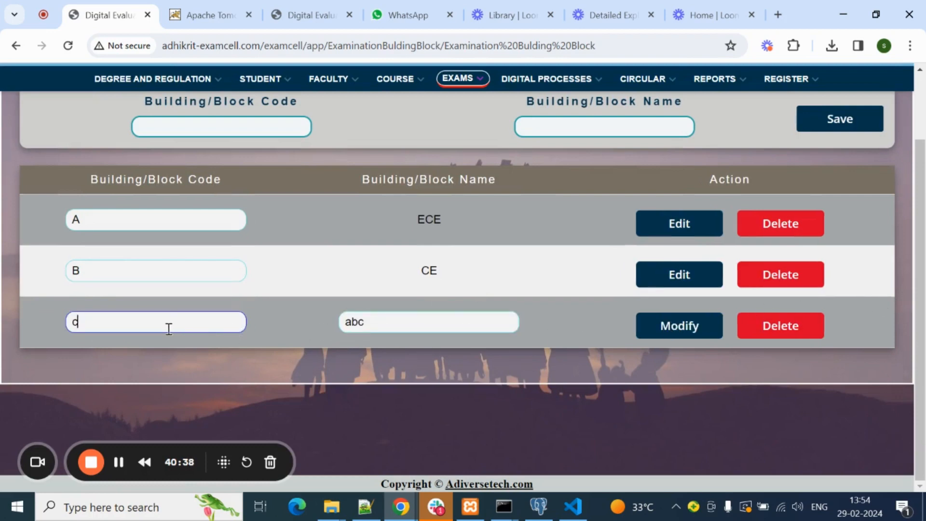
# Step: Delete the building block with code c and name abc
pyautogui.click(759, 333)
pyautogui.click(798, 333)
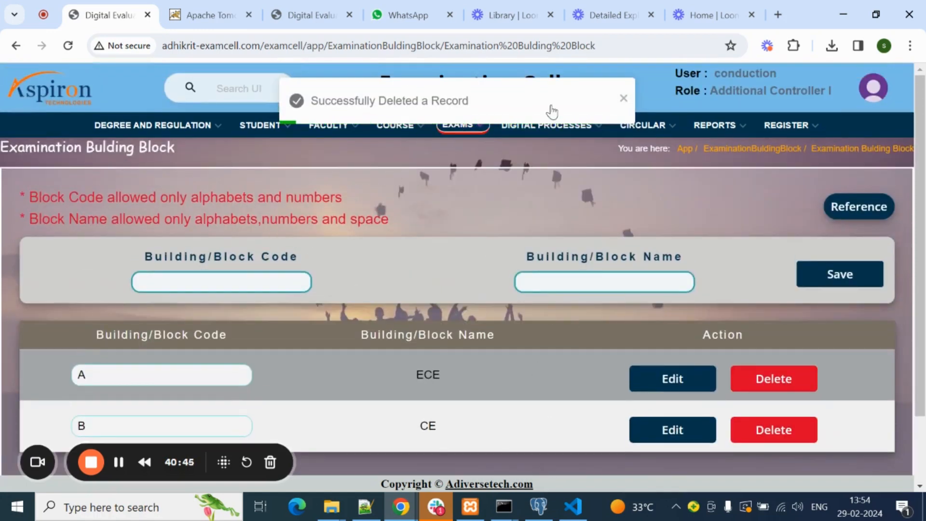
pyautogui.click(624, 99)
# Step: Open the Rooms page of the exams section
pyautogui.click(458, 125)
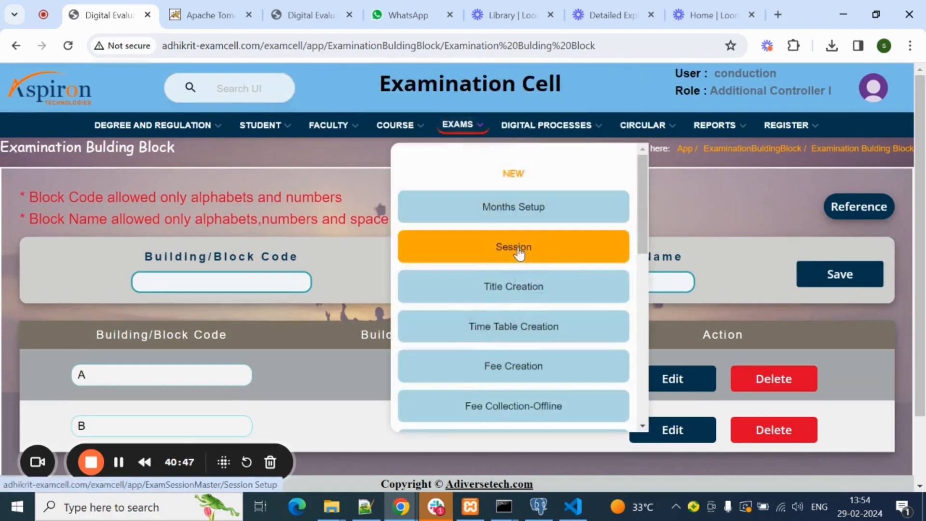
pyautogui.scroll(-5, 512, 248)
pyautogui.scroll(3, 568, 341)
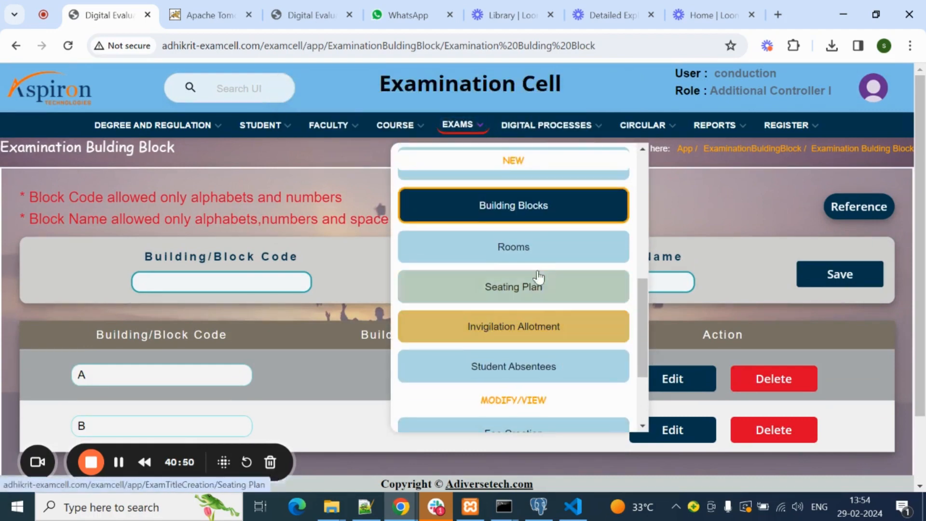
pyautogui.click(537, 255)
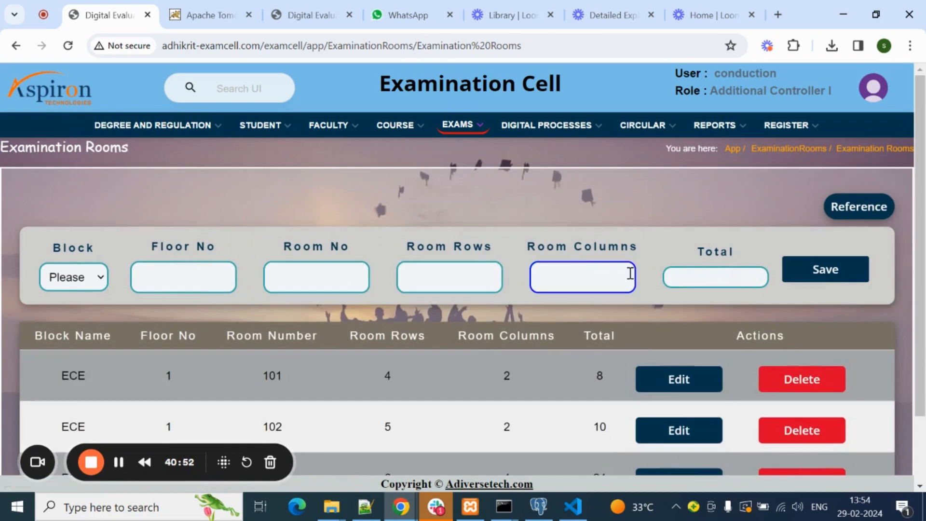
# Step: Select block ECE and floor number 2 for a new examination room entry, and review the existing rooms list
pyautogui.click(83, 283)
pyautogui.click(84, 314)
pyautogui.click(171, 285)
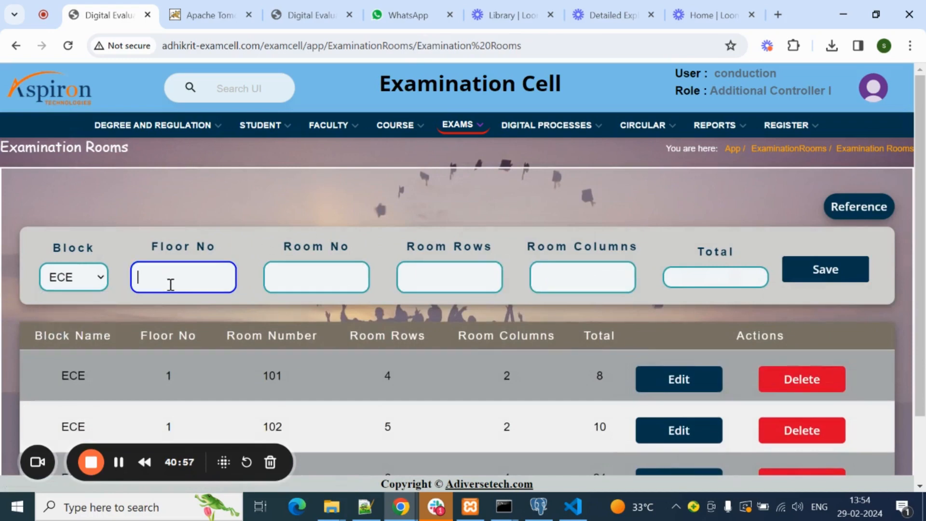
pyautogui.write('2')
pyautogui.click(383, 256)
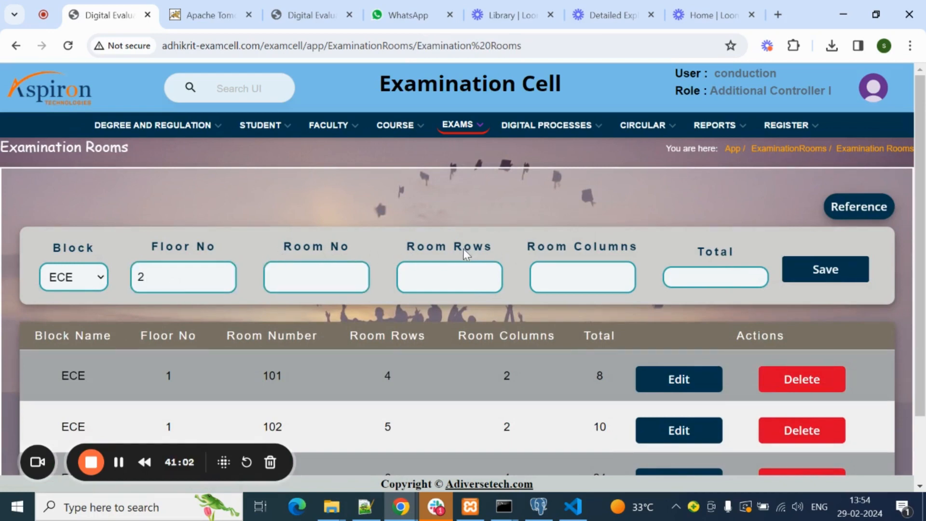
pyautogui.click(434, 283)
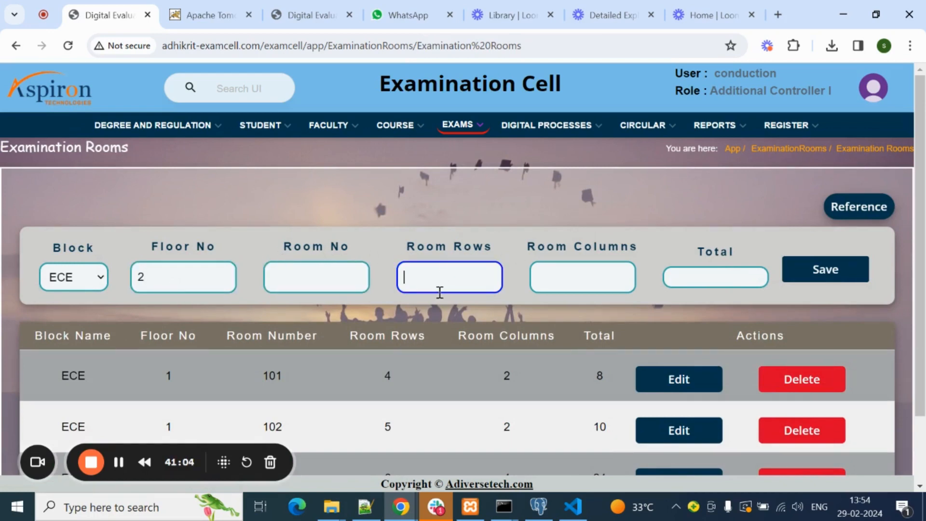
pyautogui.click(587, 251)
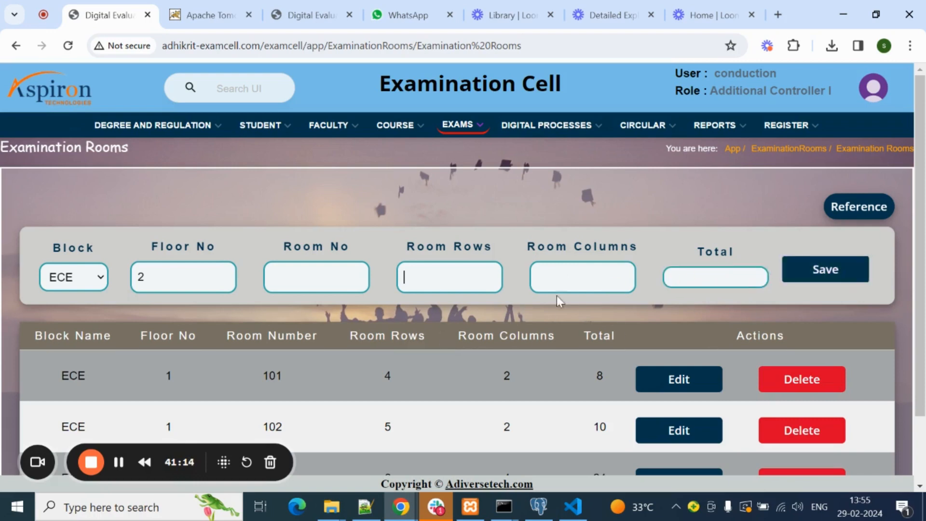
pyautogui.scroll(-3, 502, 316)
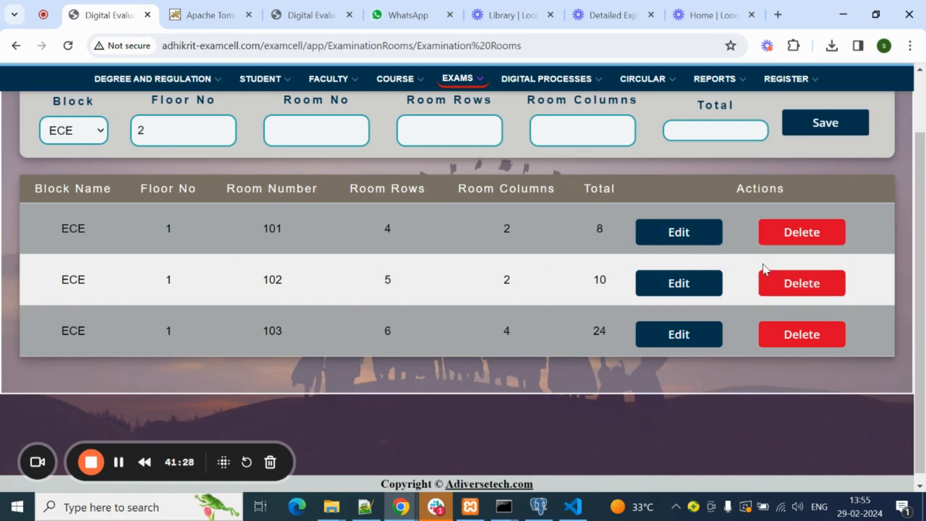
# Step: Open the Seating Plan page of the exams section
pyautogui.scroll(3, 816, 308)
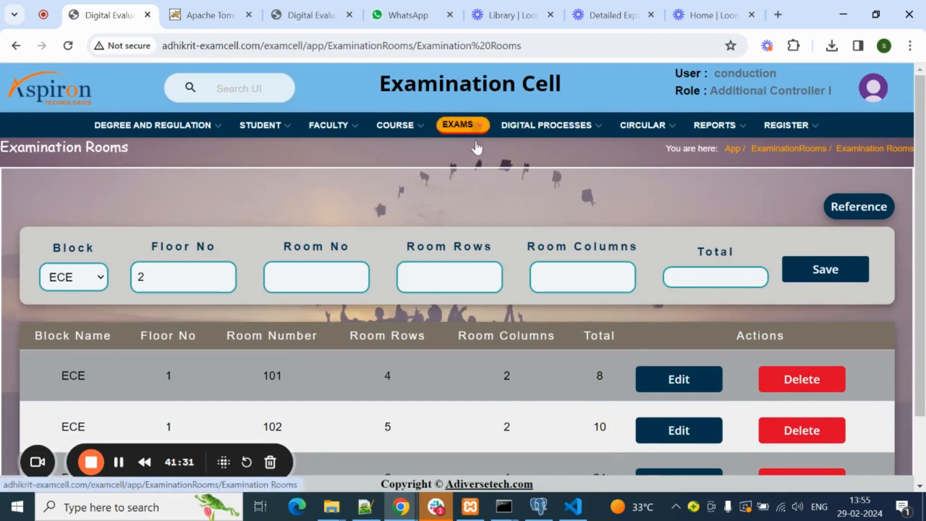
pyautogui.click(462, 126)
pyautogui.scroll(-5, 530, 289)
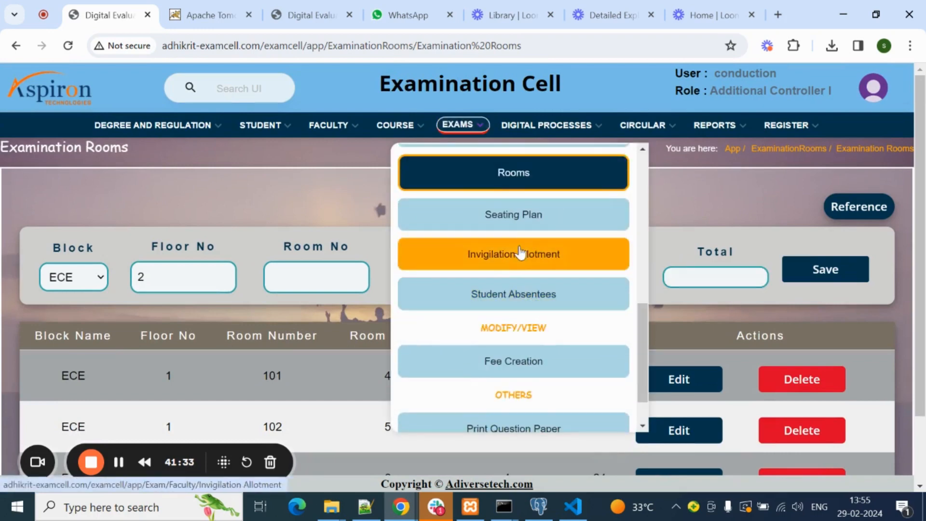
pyautogui.click(558, 218)
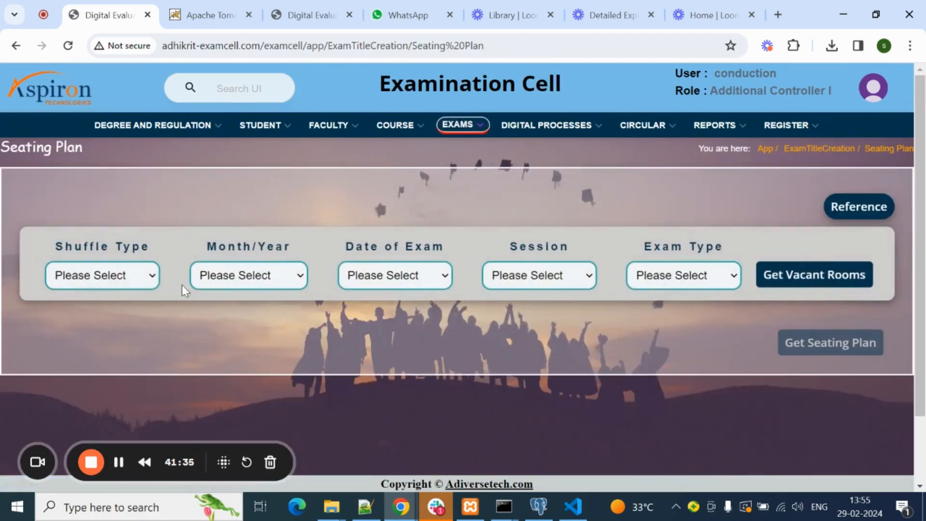
# Step: Request the seating plan for shuffle type Column, Course Wise, February, exam date 2023-11-22, Morning session, exam type External and type Regular
pyautogui.click(121, 276)
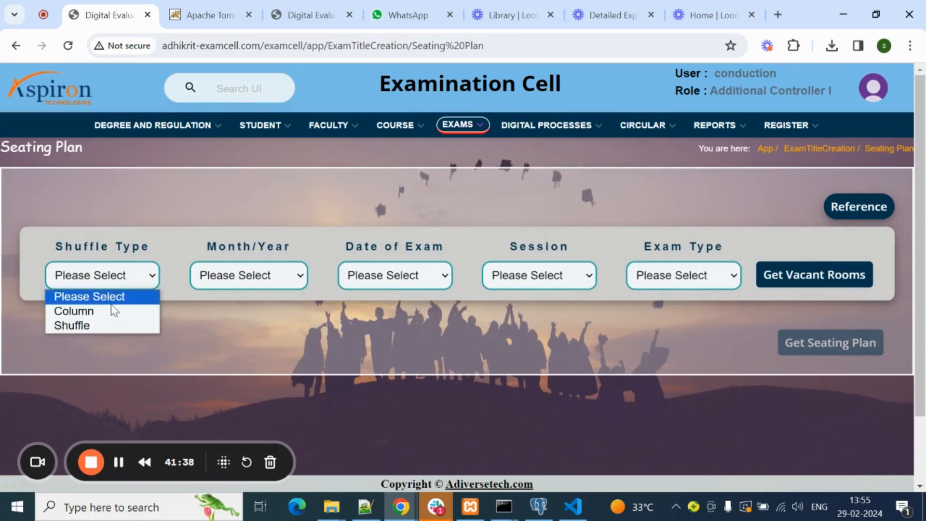
pyautogui.click(114, 311)
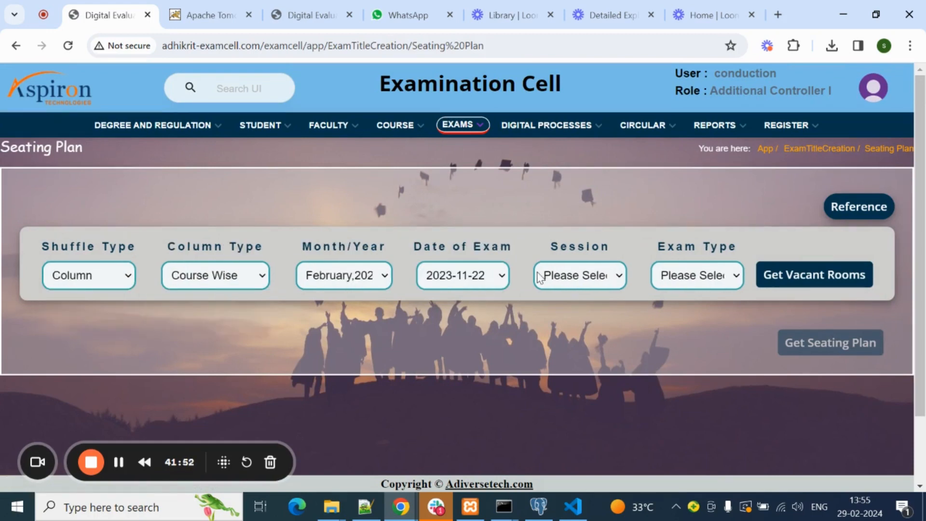
pyautogui.click(576, 276)
pyautogui.click(568, 311)
pyautogui.click(732, 275)
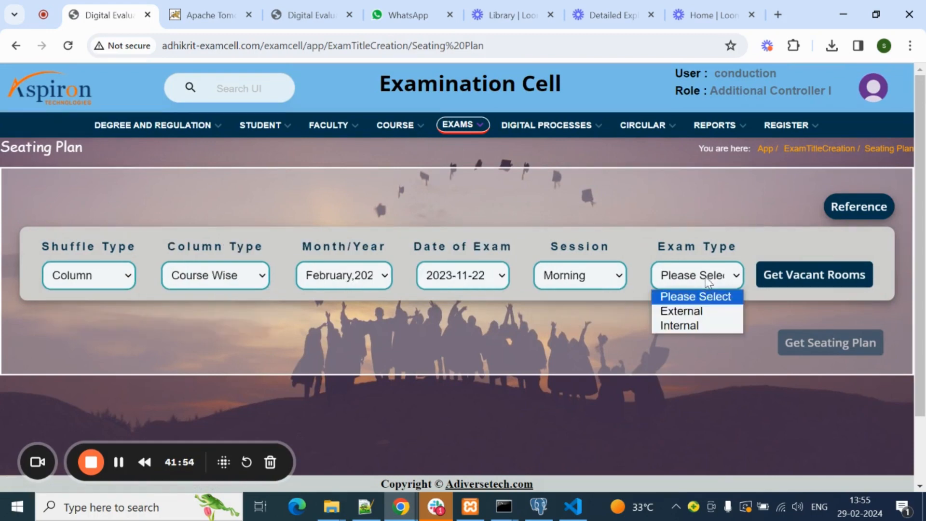
pyautogui.click(682, 310)
pyautogui.click(842, 275)
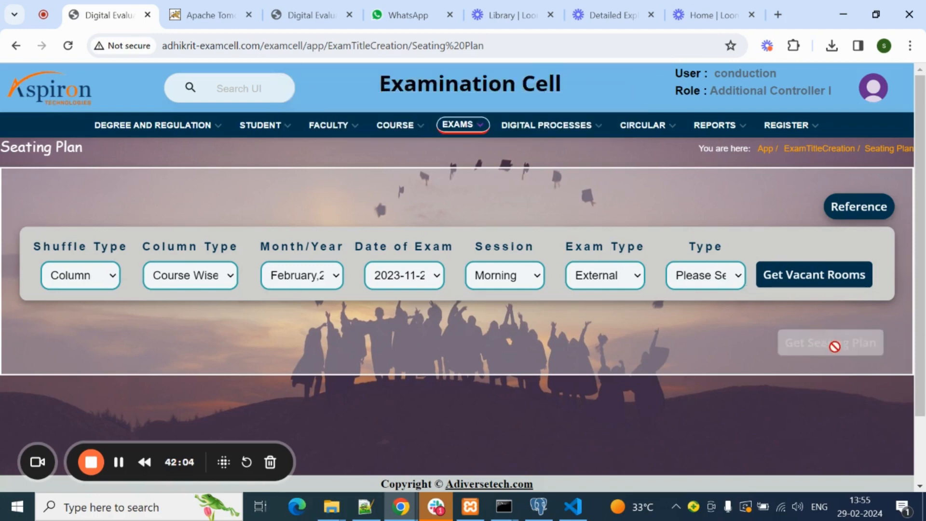
pyautogui.click(712, 282)
pyautogui.click(708, 308)
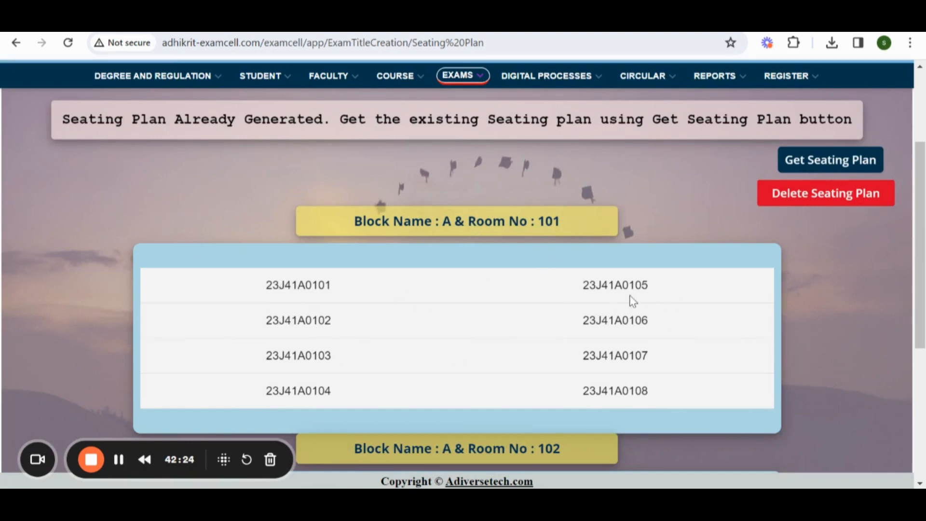
# Step: Examine the generated seating arrangement for rooms 101 and 102 of block A
pyautogui.scroll(-3, 382, 299)
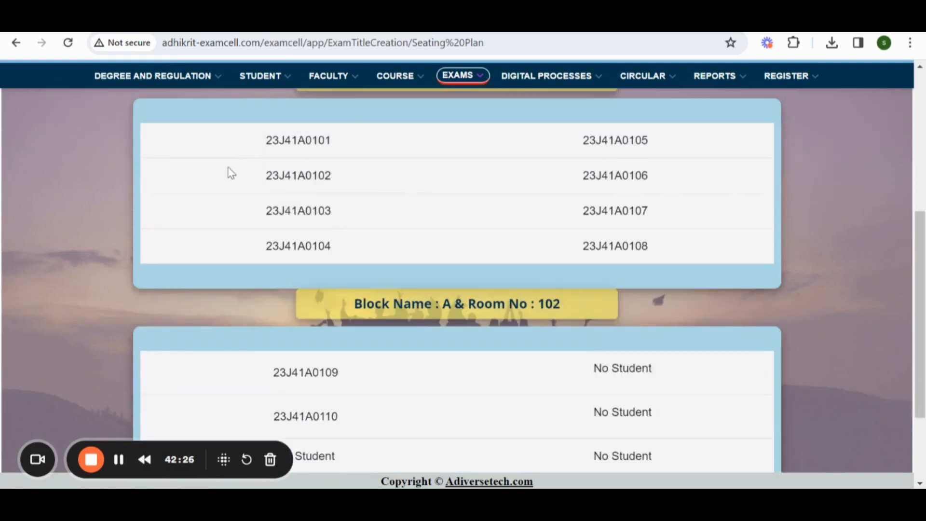
pyautogui.scroll(-3, 554, 227)
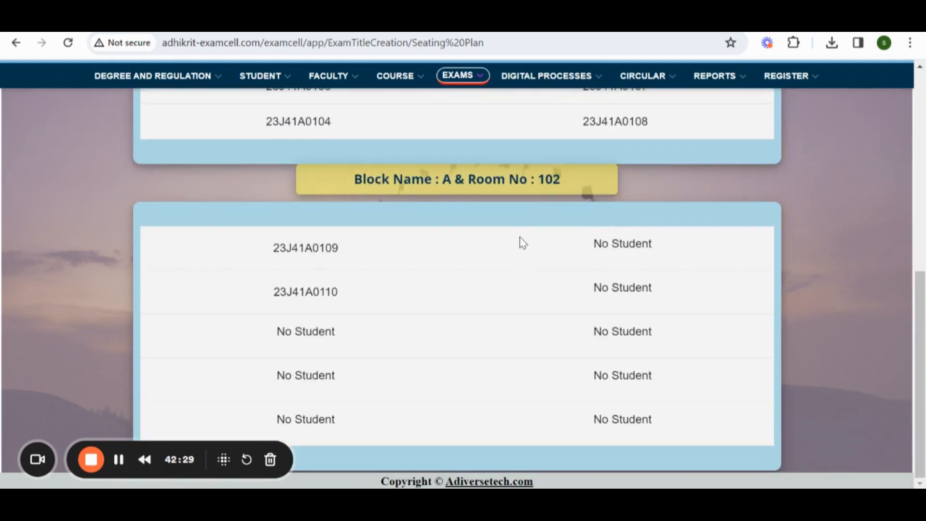
pyautogui.scroll(6, 525, 268)
pyautogui.scroll(-6, 562, 293)
pyautogui.scroll(6, 568, 303)
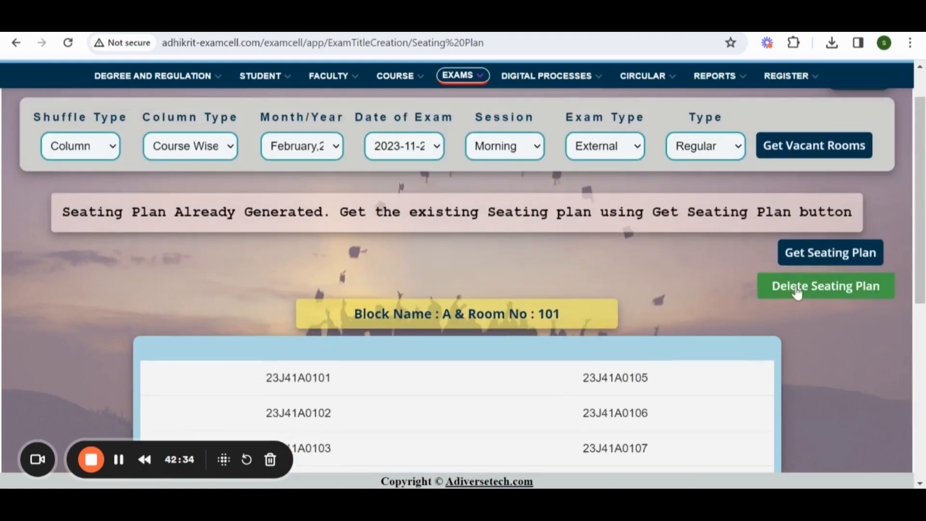
pyautogui.scroll(3, 541, 302)
pyautogui.scroll(-8, 548, 303)
pyautogui.scroll(8, 558, 343)
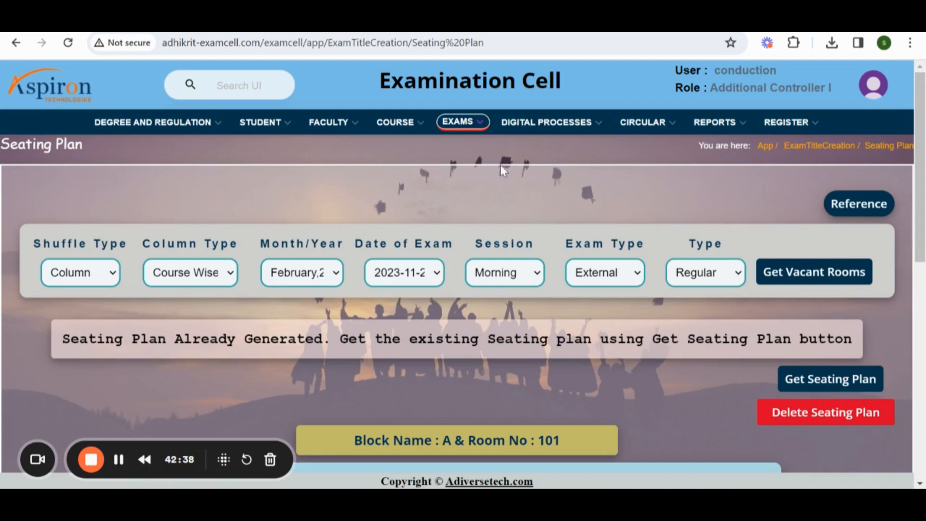
# Step: Open the Invigilation Allotment page of the exams section
pyautogui.scroll(-5, 542, 235)
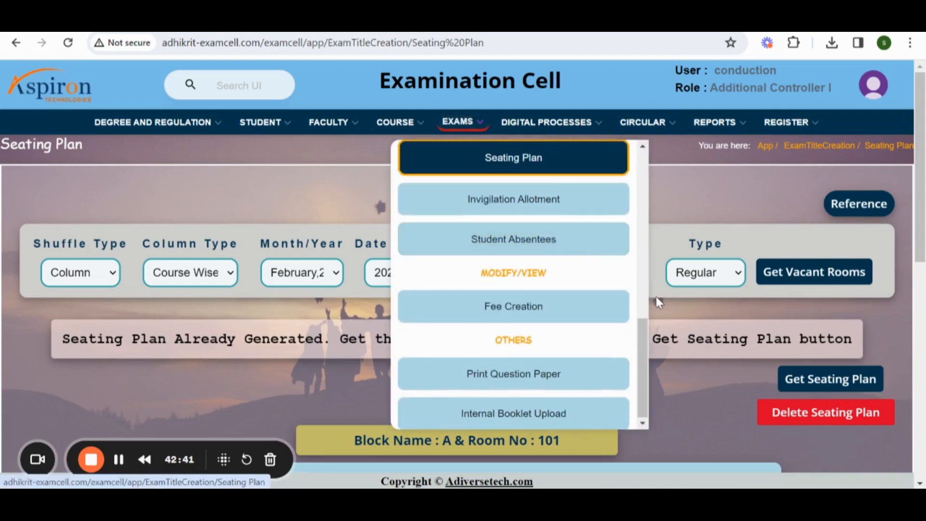
pyautogui.scroll(-3, 564, 271)
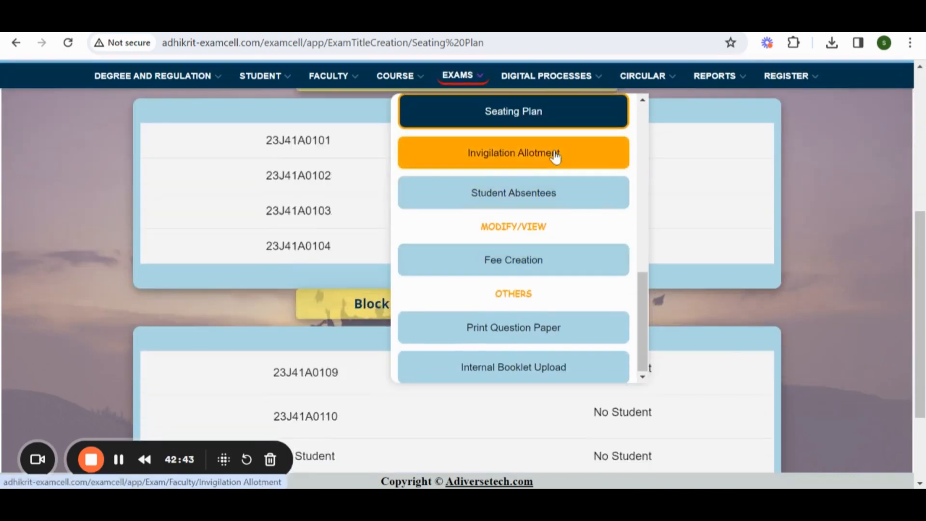
pyautogui.click(554, 155)
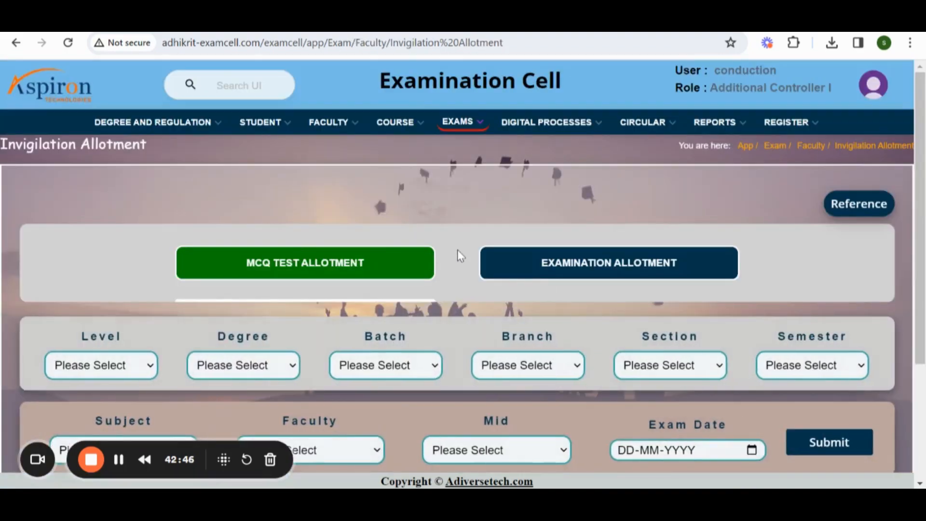
# Step: Compare the fields of the MCQ test allotment and examination allotment forms, ending on the MCQ test allotment
pyautogui.scroll(-3, 456, 265)
pyautogui.scroll(3, 453, 278)
pyautogui.scroll(-3, 338, 253)
pyautogui.scroll(3, 340, 248)
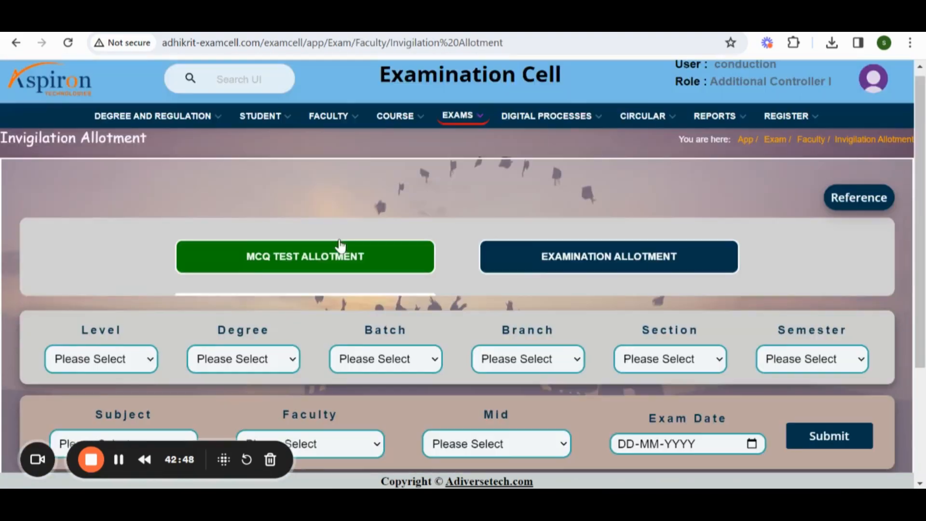
pyautogui.click(672, 264)
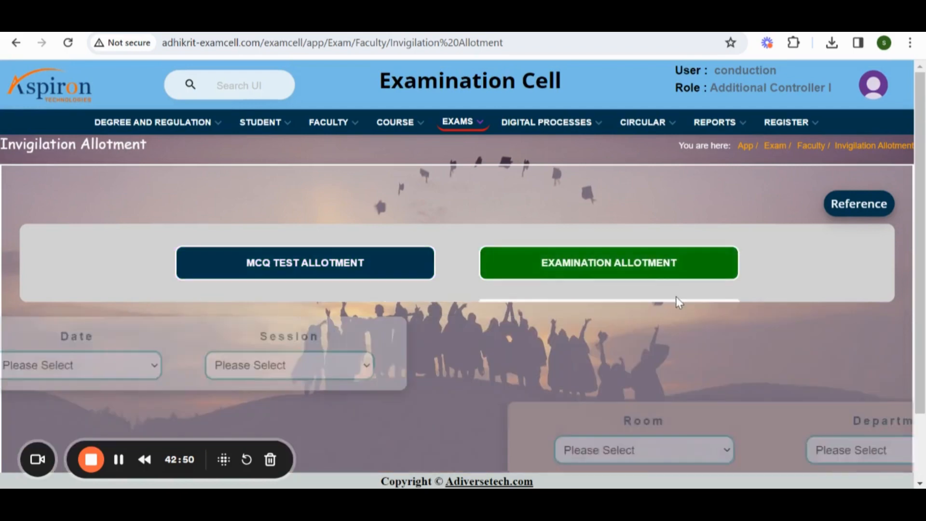
pyautogui.click(347, 262)
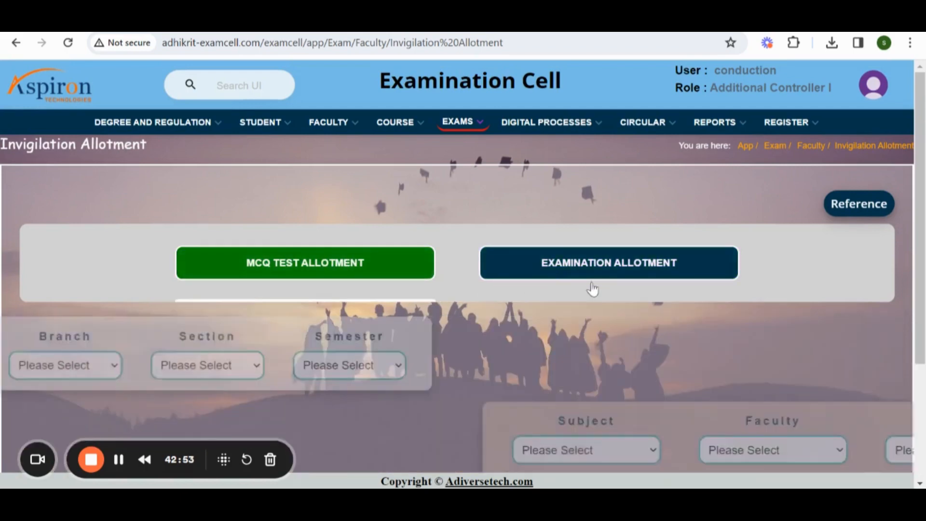
pyautogui.scroll(-3, 629, 331)
pyautogui.scroll(3, 602, 330)
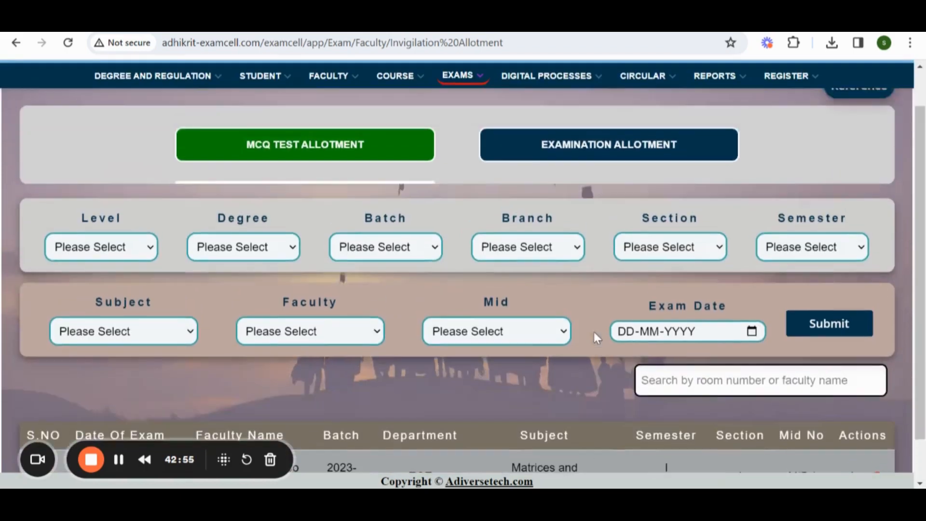
# Step: View the edit form of the Matrices and Calculus MCQ allotment and close it without submitting
pyautogui.scroll(-3, 548, 343)
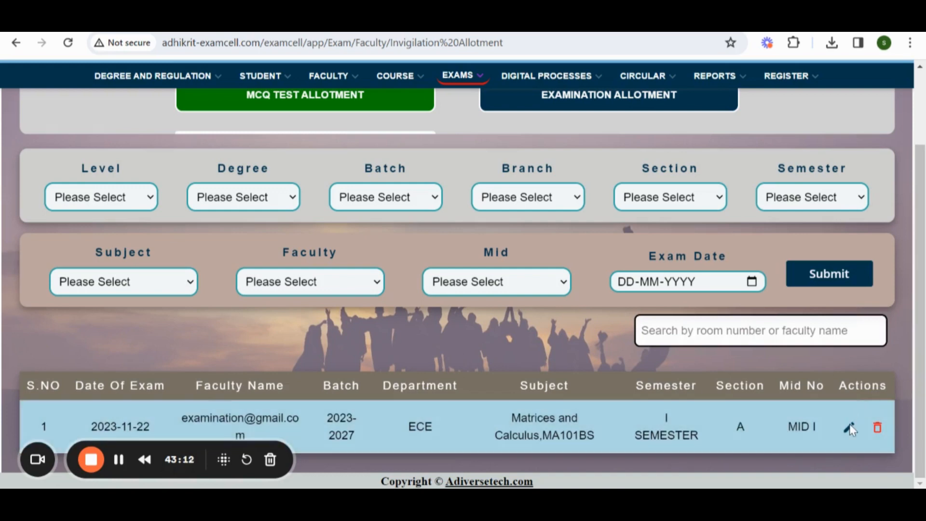
pyautogui.click(849, 427)
pyautogui.scroll(-3, 477, 351)
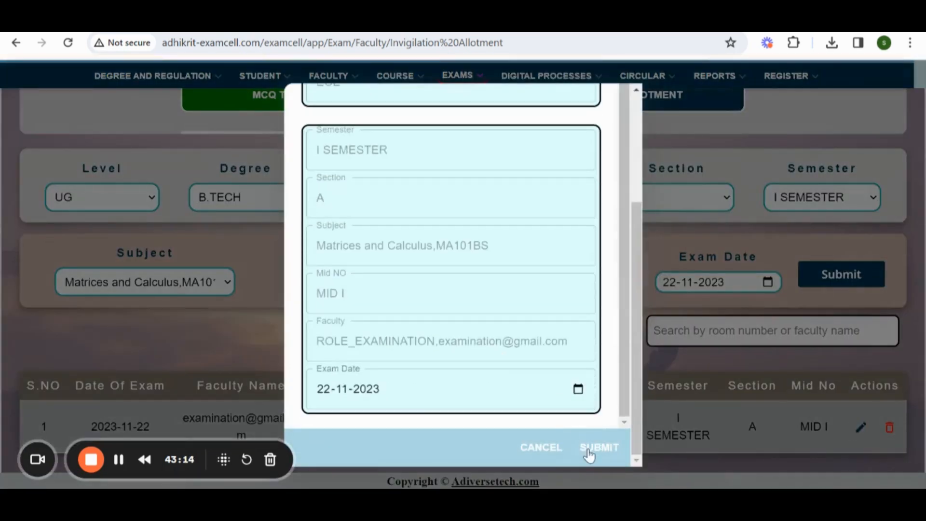
pyautogui.click(541, 449)
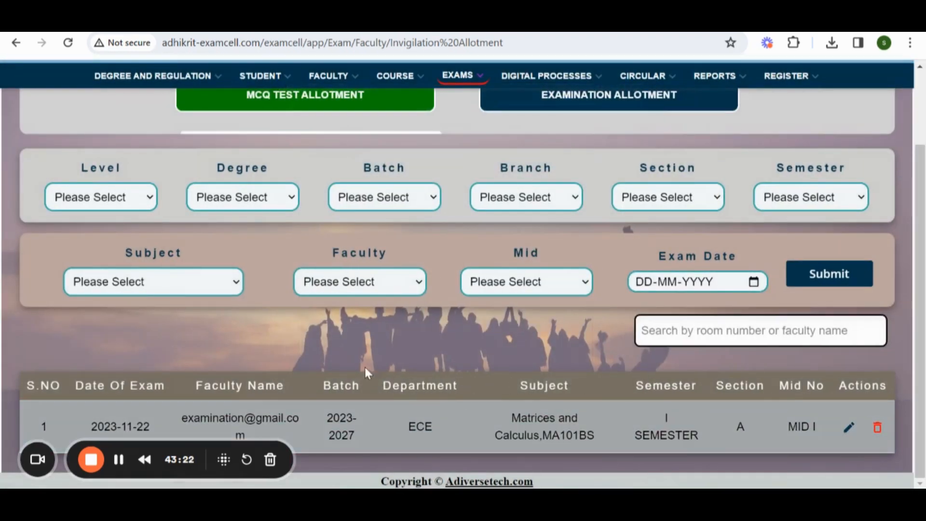
pyautogui.scroll(5, 365, 366)
pyautogui.scroll(-5, 367, 366)
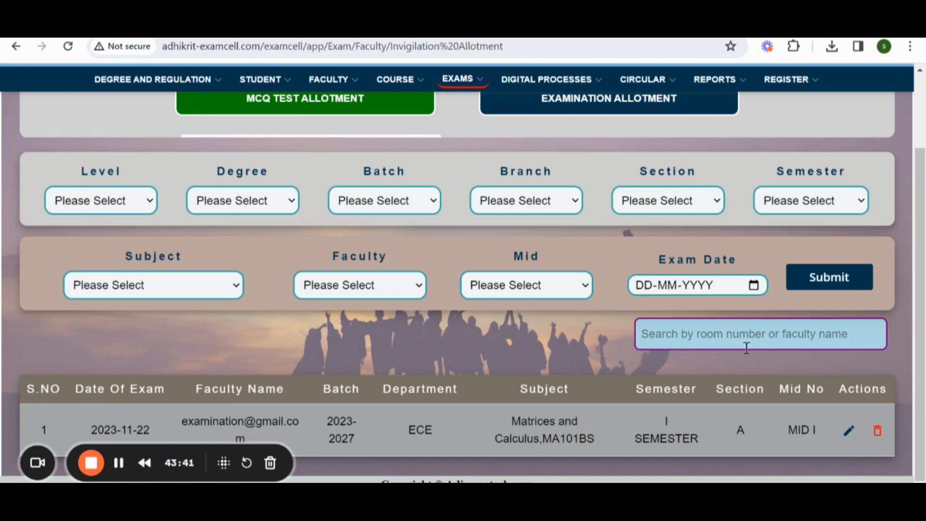
# Step: Switch to the examination allotment form and review its exam, room, department and faculty fields
pyautogui.scroll(3, 622, 346)
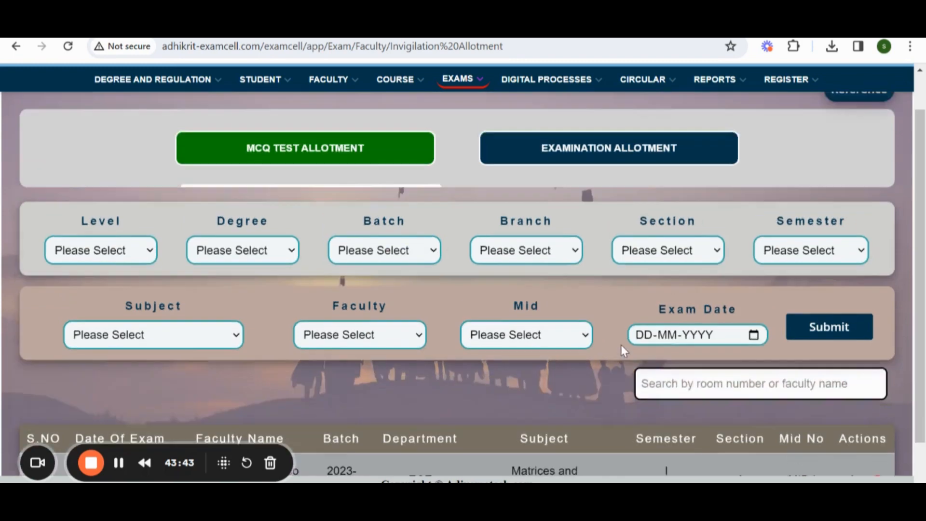
pyautogui.click(576, 244)
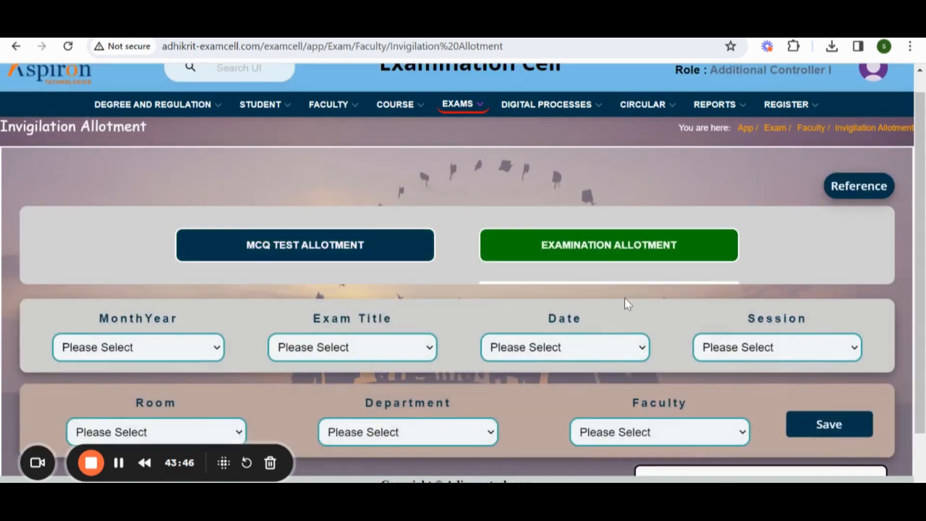
pyautogui.scroll(-3, 624, 297)
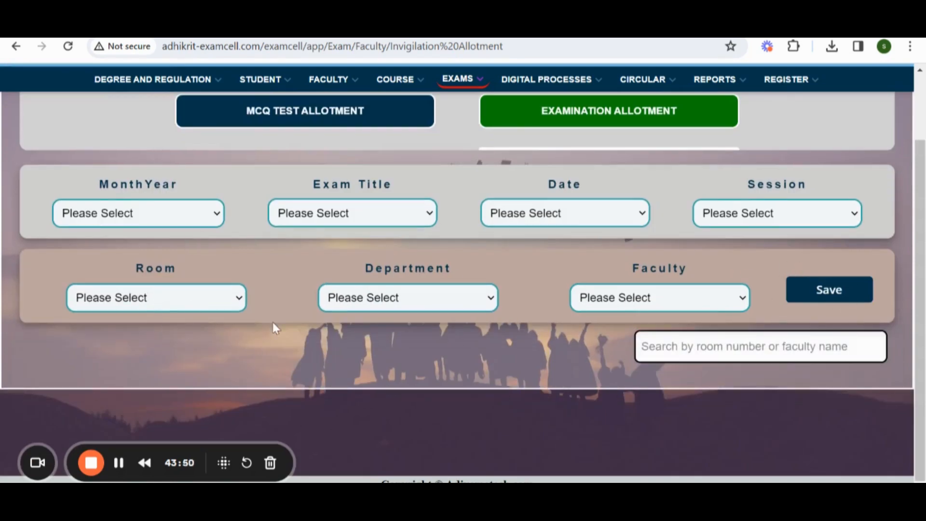
pyautogui.scroll(3, 614, 261)
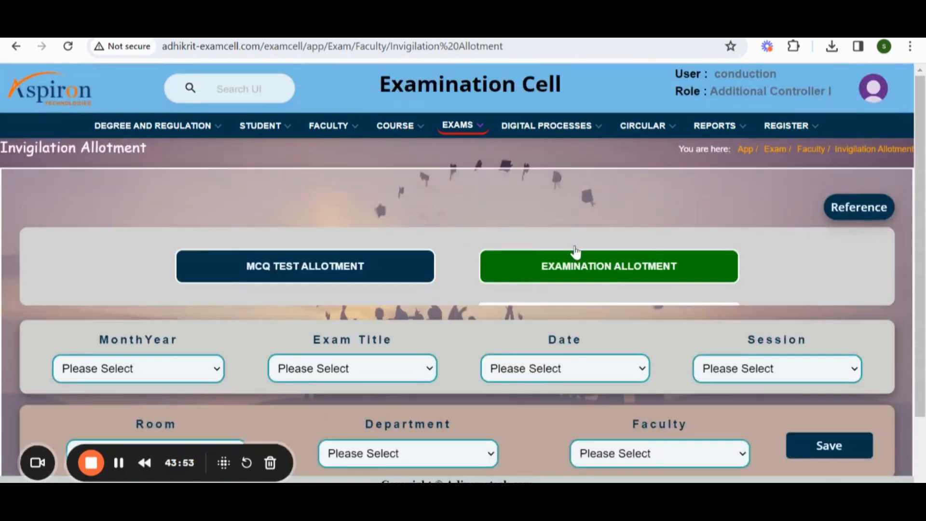
pyautogui.scroll(-3, 741, 250)
pyautogui.scroll(3, 719, 241)
# Step: Open the Student Absentees page of the exams section
pyautogui.click(457, 126)
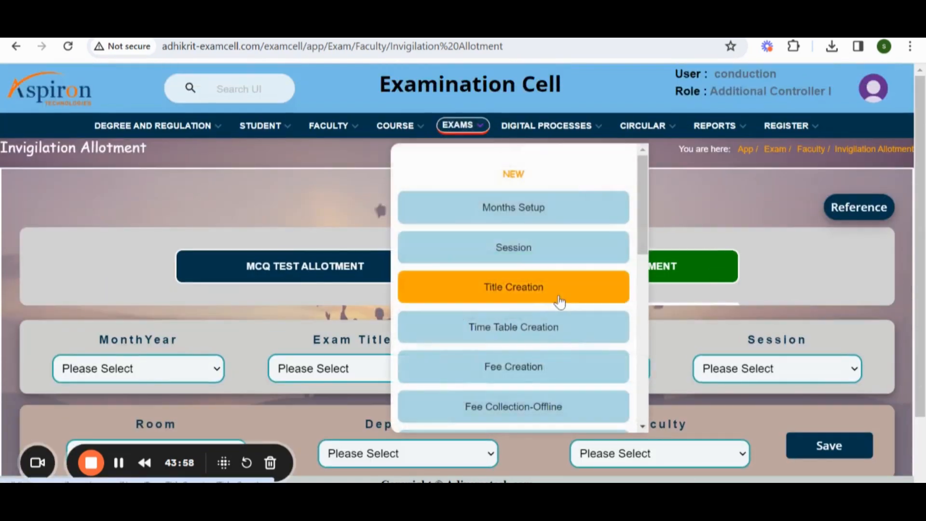
pyautogui.scroll(-5, 558, 302)
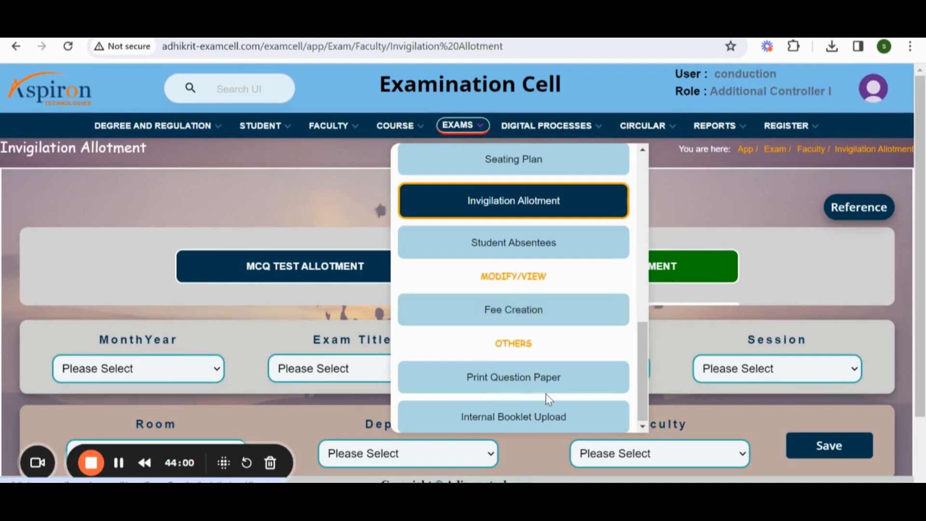
pyautogui.click(534, 238)
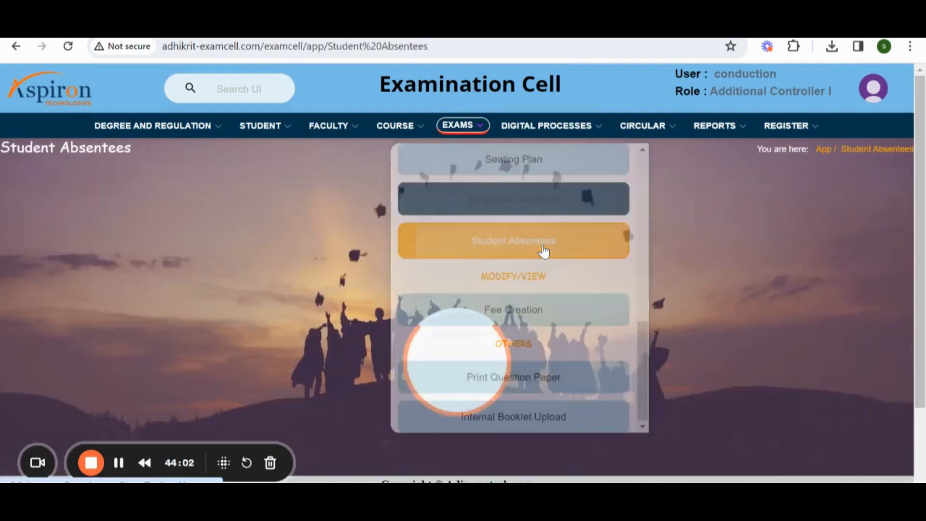
# Step: Filter the student absentees by level UG, degree B.TECH, batch 2023-2027 and branch ECE
pyautogui.click(141, 275)
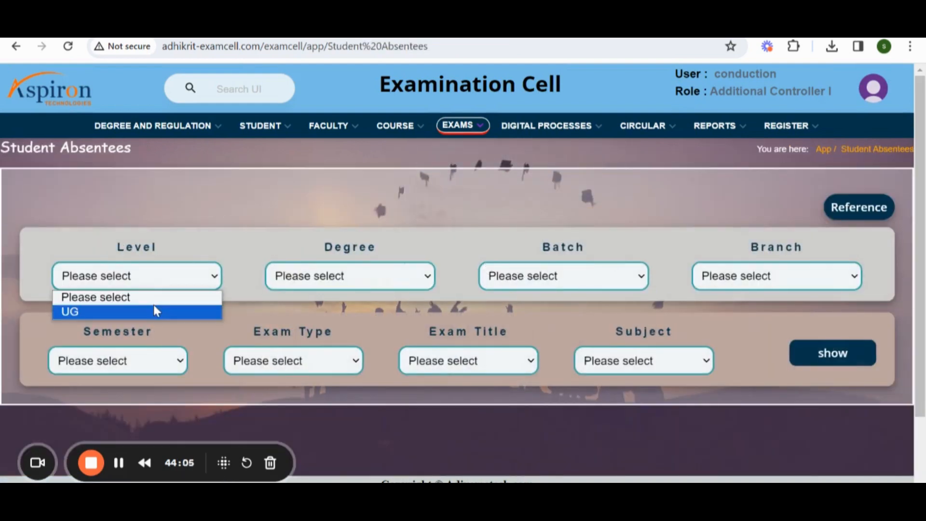
pyautogui.click(153, 309)
pyautogui.click(309, 283)
pyautogui.click(311, 287)
pyautogui.click(311, 287)
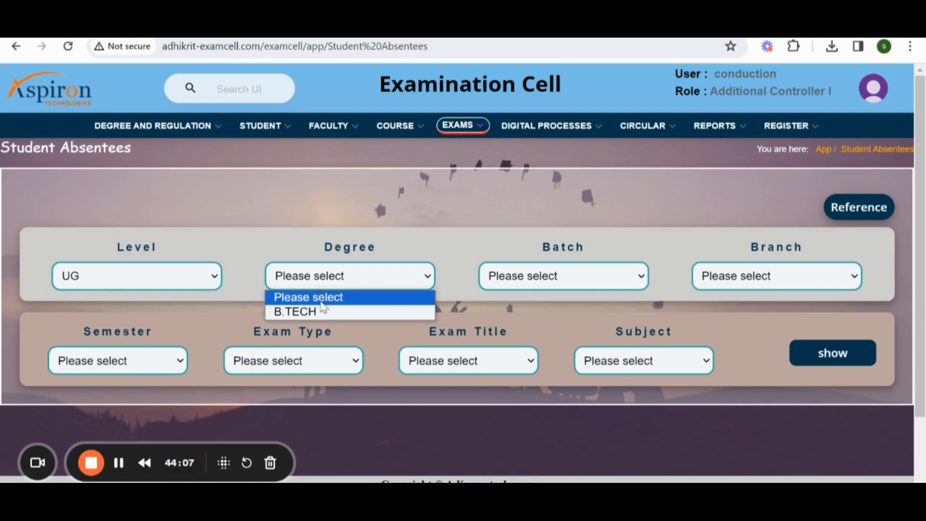
pyautogui.click(320, 312)
pyautogui.click(528, 277)
pyautogui.click(533, 312)
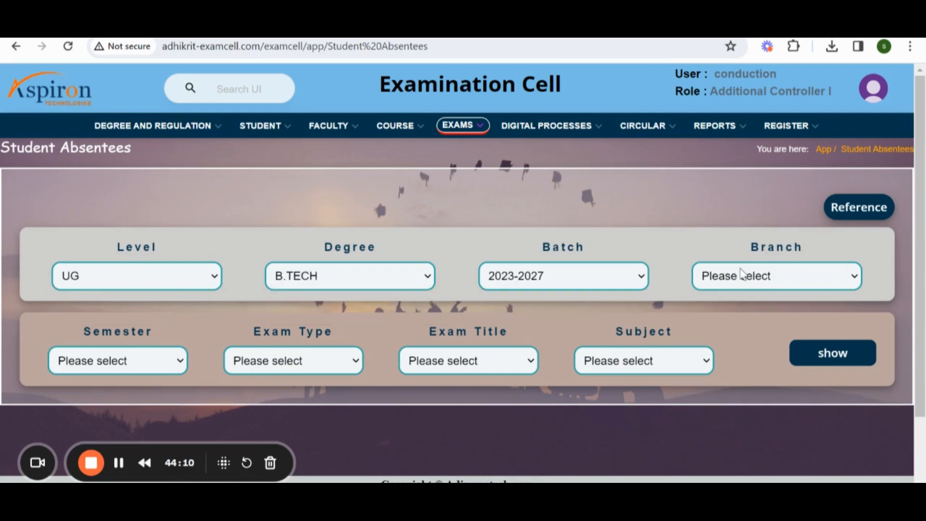
pyautogui.click(739, 275)
pyautogui.click(737, 314)
# Step: Set the absentees filter to III SEMESTER and exam type Regular, and check the available exam titles
pyautogui.click(128, 366)
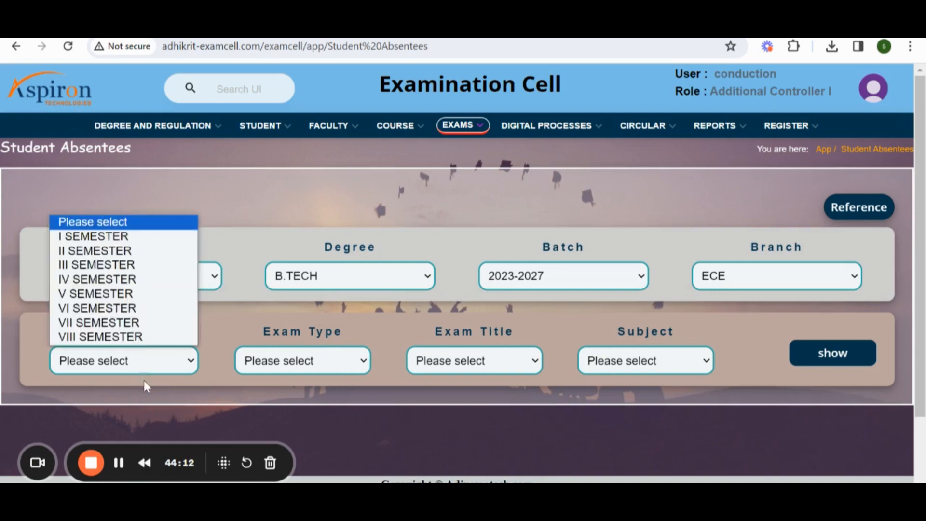
pyautogui.click(138, 266)
pyautogui.click(351, 356)
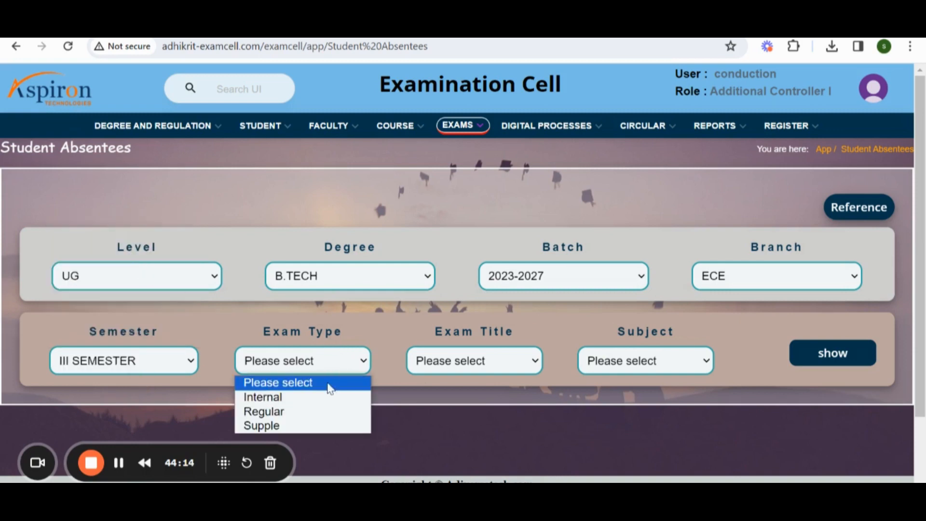
pyautogui.click(302, 409)
pyautogui.click(473, 367)
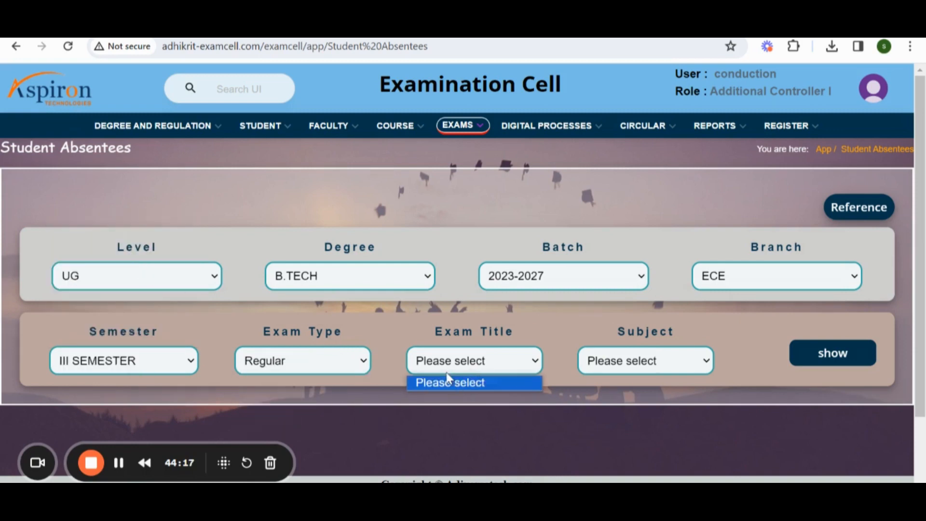
# Step: Change the absentees filter to II SEMESTER and check the exam title and subject choices
pyautogui.click(161, 369)
pyautogui.click(121, 251)
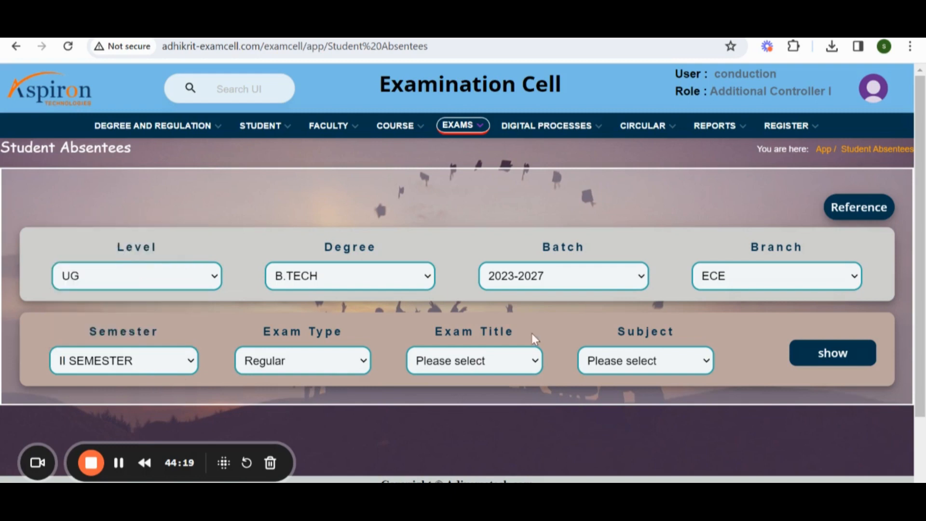
pyautogui.click(501, 356)
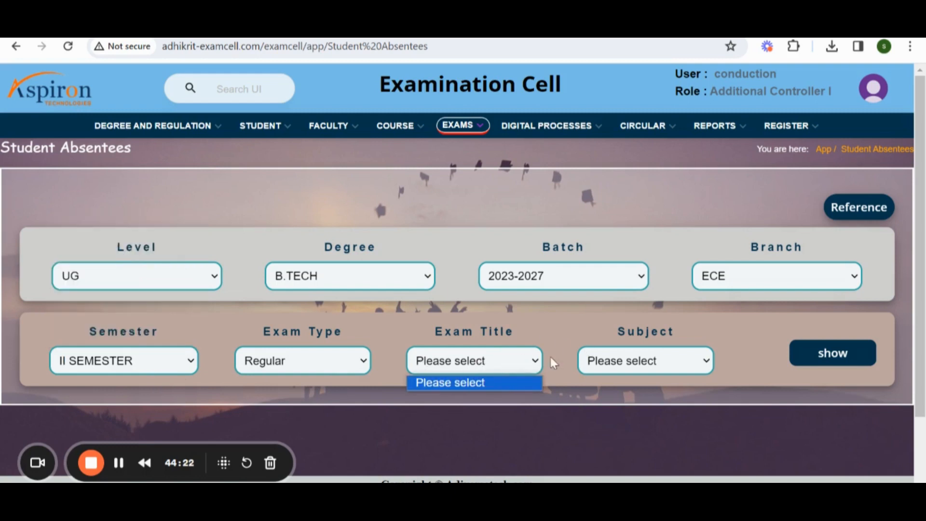
pyautogui.click(651, 380)
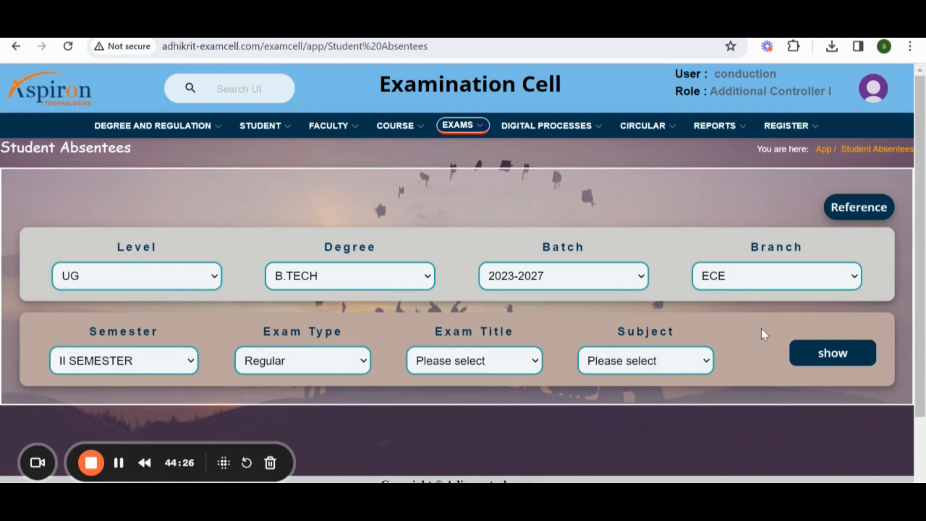
pyautogui.scroll(-3, 761, 330)
pyautogui.scroll(3, 567, 370)
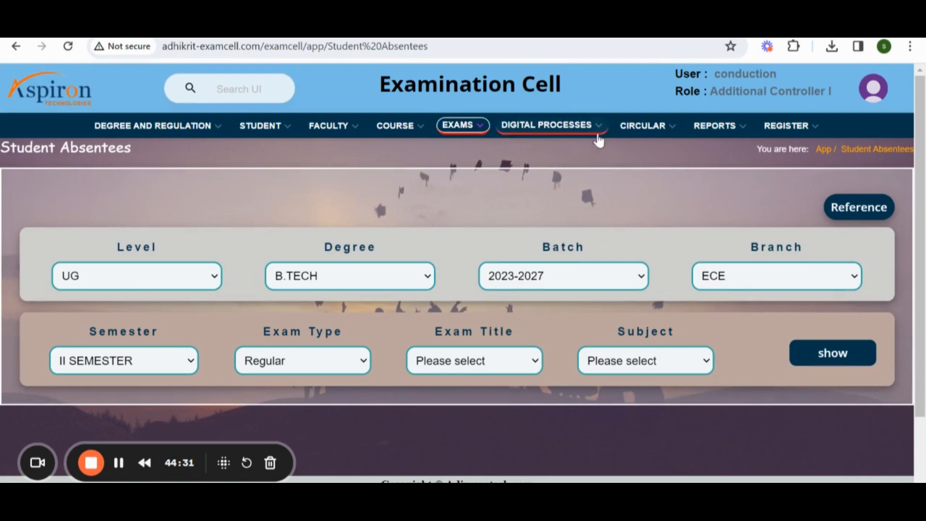
# Step: Open the Fee Creation page for modifying or viewing exam fees
pyautogui.click(477, 125)
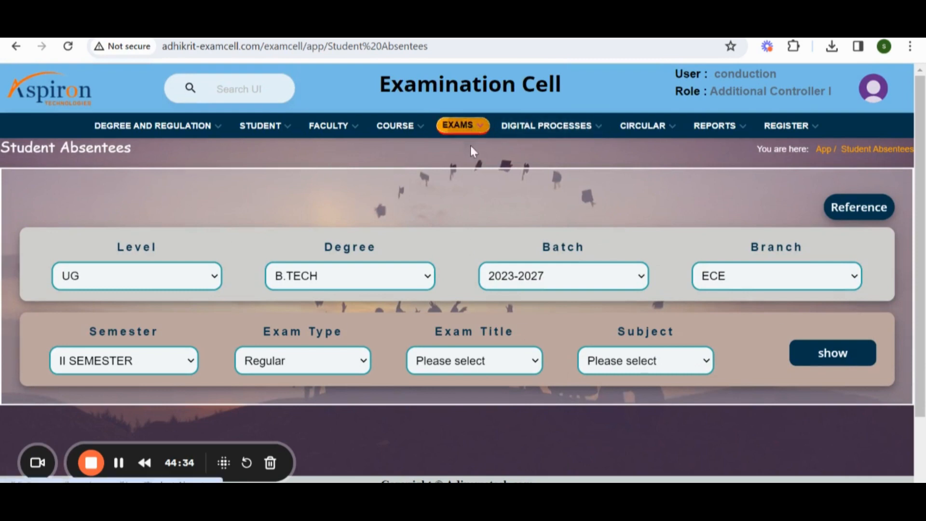
pyautogui.scroll(-5, 516, 290)
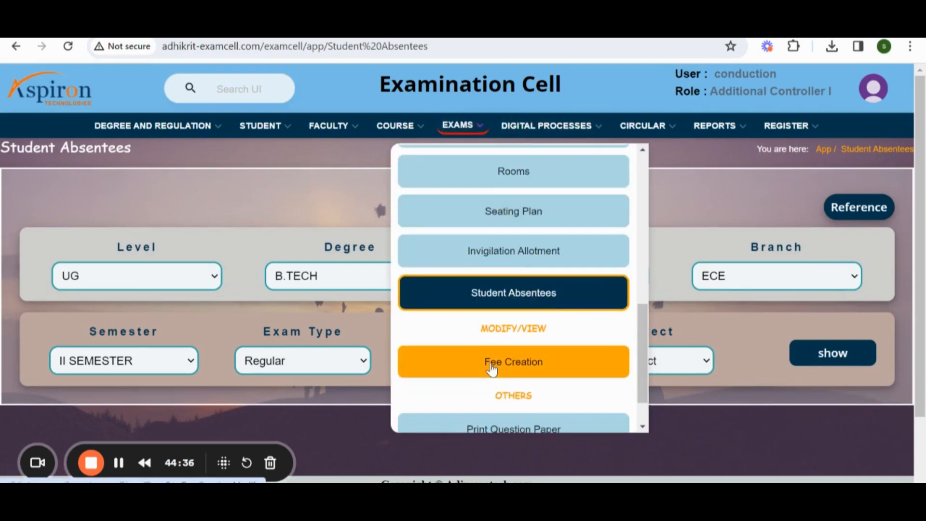
pyautogui.click(490, 361)
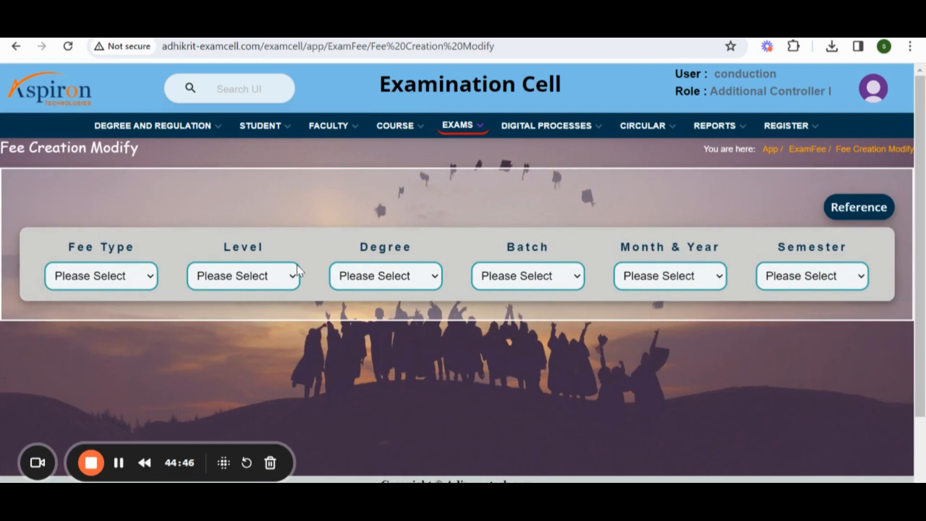
# Step: Filter the created fees by fee type Regular, level UG, degree B.TECH and batch 2023-2027
pyautogui.click(103, 286)
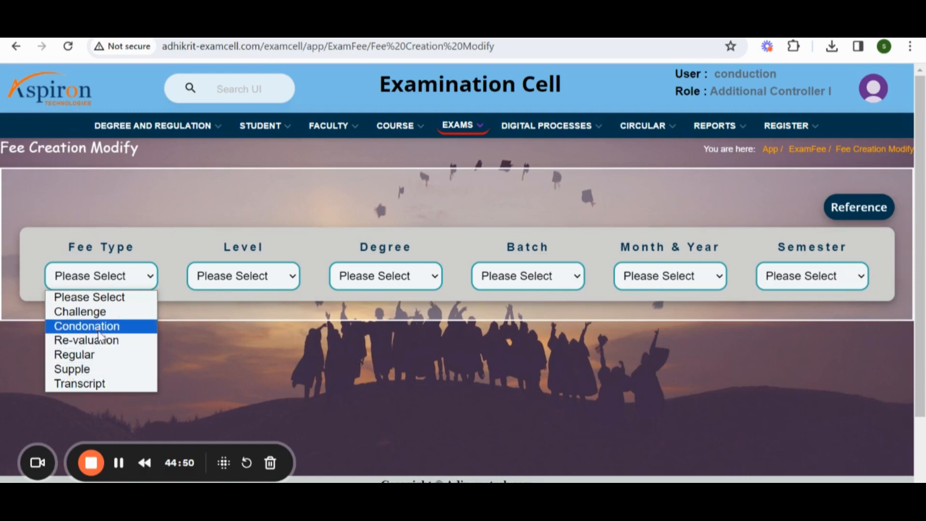
pyautogui.click(103, 356)
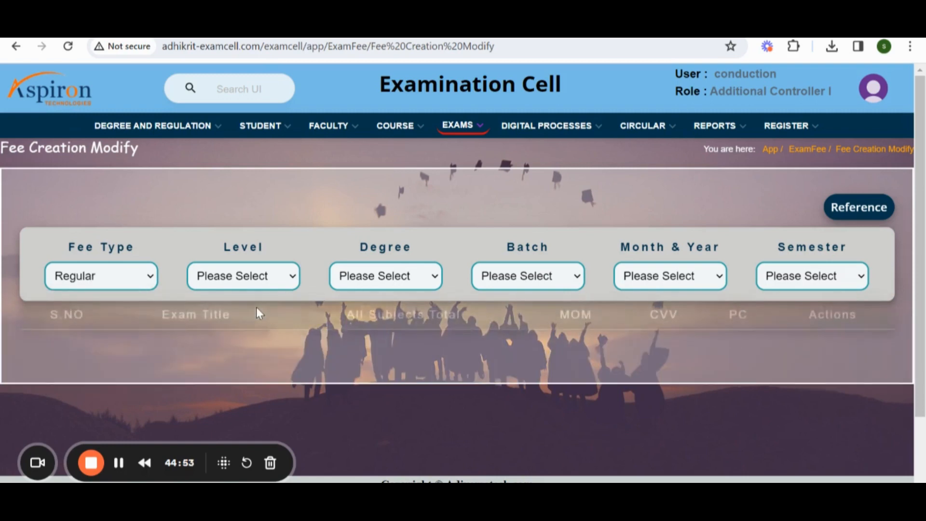
pyautogui.click(233, 275)
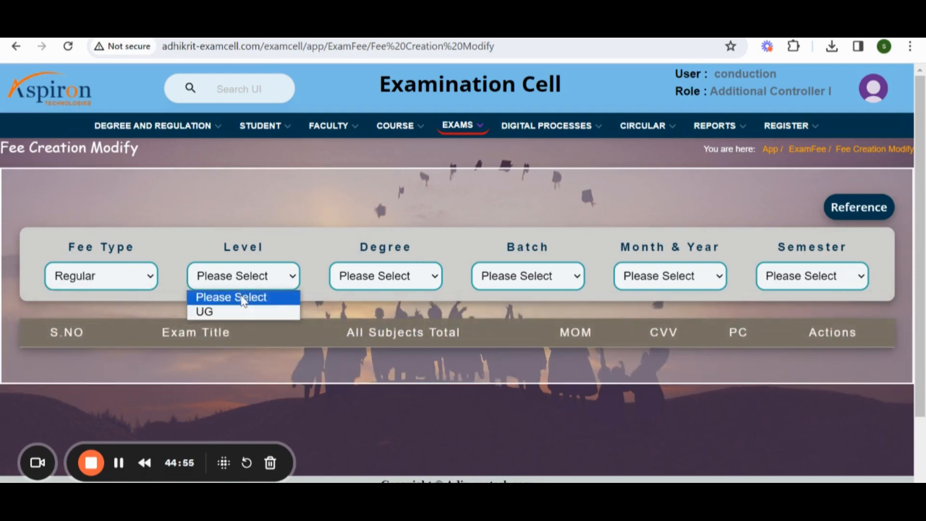
pyautogui.click(236, 309)
pyautogui.click(432, 277)
pyautogui.click(406, 312)
pyautogui.click(528, 276)
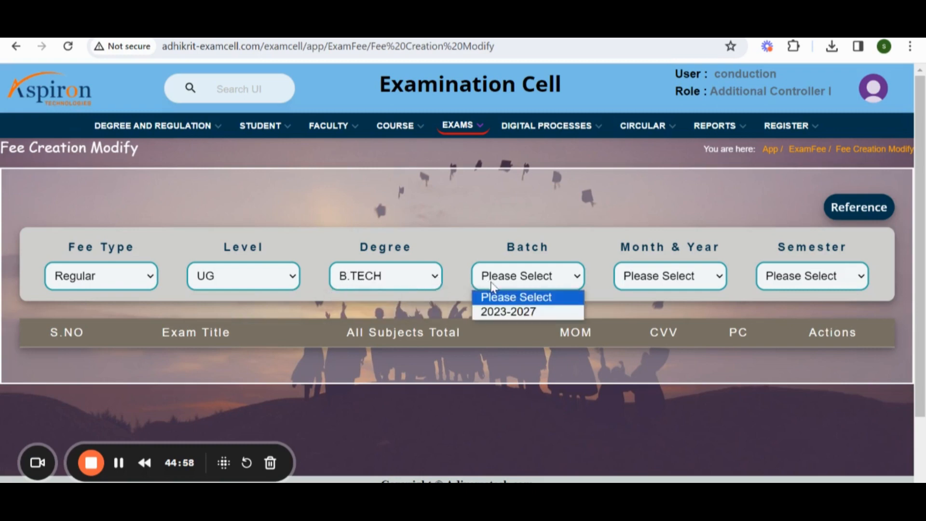
pyautogui.click(496, 313)
# Step: List the created fees for January,2023 and II SEMESTER
pyautogui.click(675, 282)
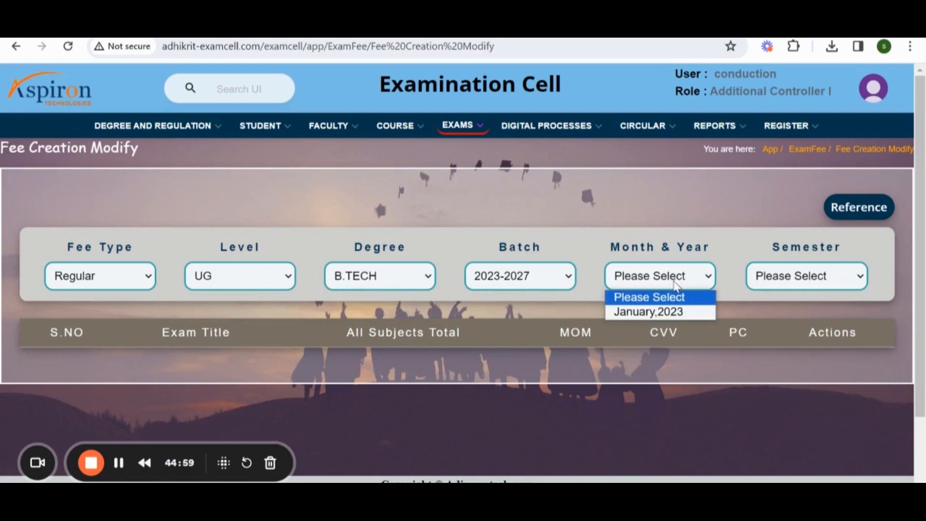
pyautogui.click(669, 312)
pyautogui.click(773, 276)
pyautogui.click(786, 326)
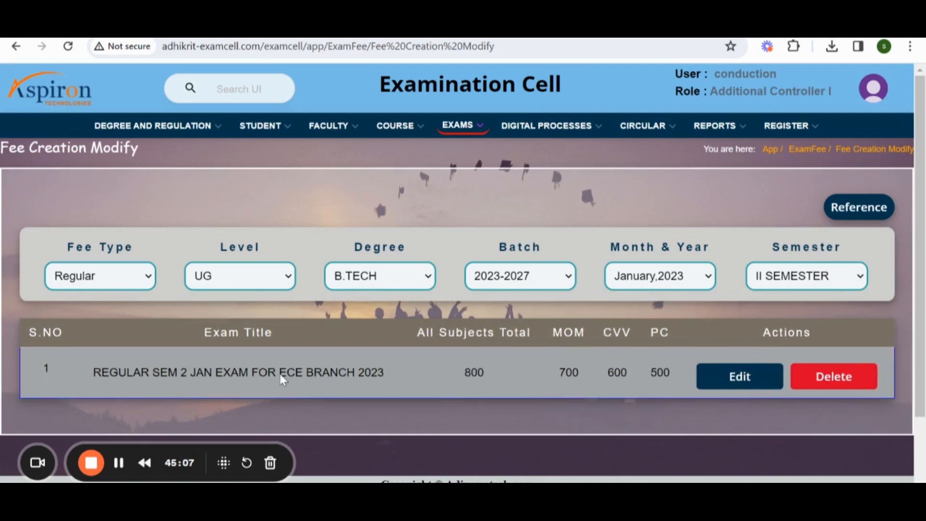
# Step: Open the REGULAR SEM 2 JAN EXAM FOR ECE BRANCH 2023 fee record for editing, review its fee and late-fee amounts, and submit the modification
pyautogui.click(734, 379)
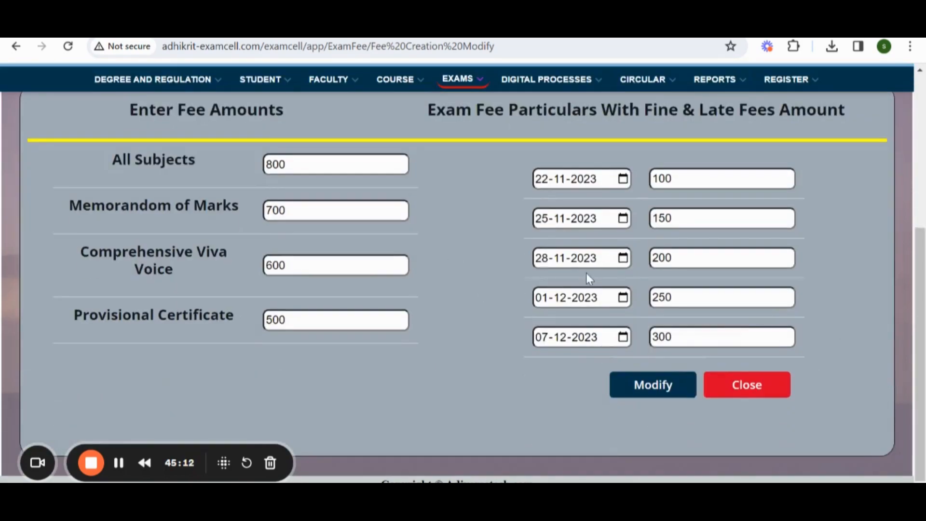
pyautogui.scroll(1, 586, 273)
pyautogui.click(694, 247)
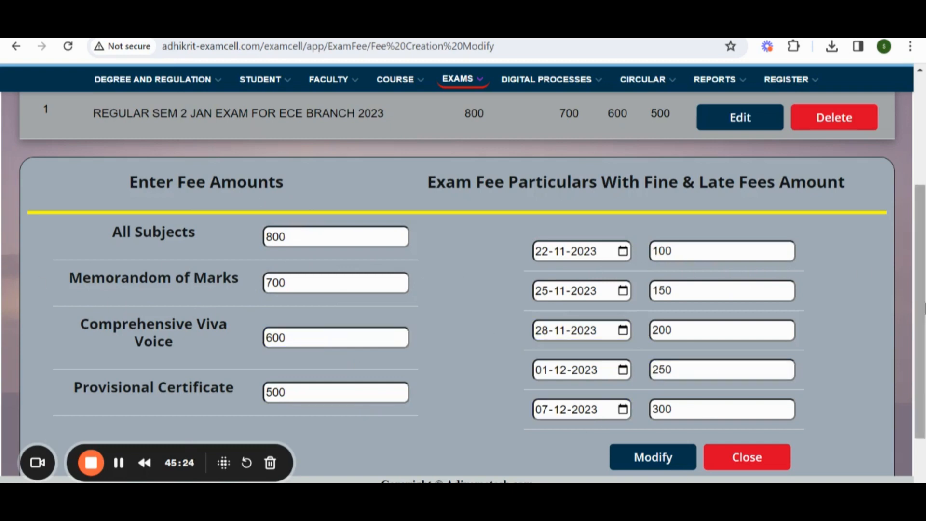
pyautogui.click(652, 458)
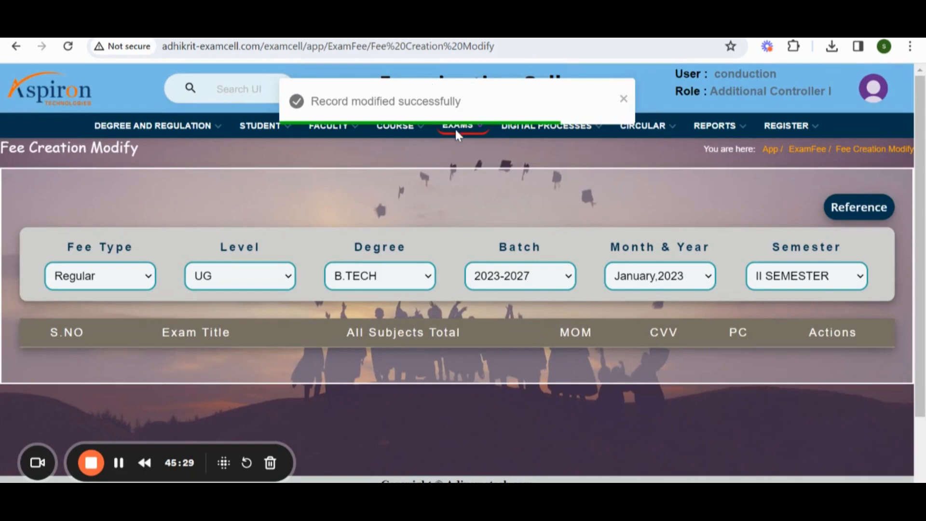
pyautogui.click(622, 100)
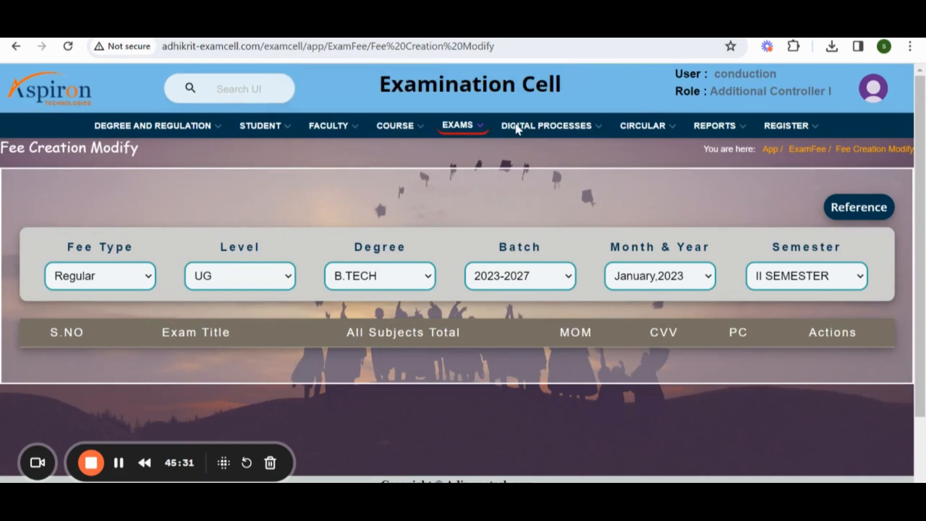
# Step: Open the Print Question Paper page of the exams section
pyautogui.click(468, 124)
pyautogui.scroll(-5, 516, 231)
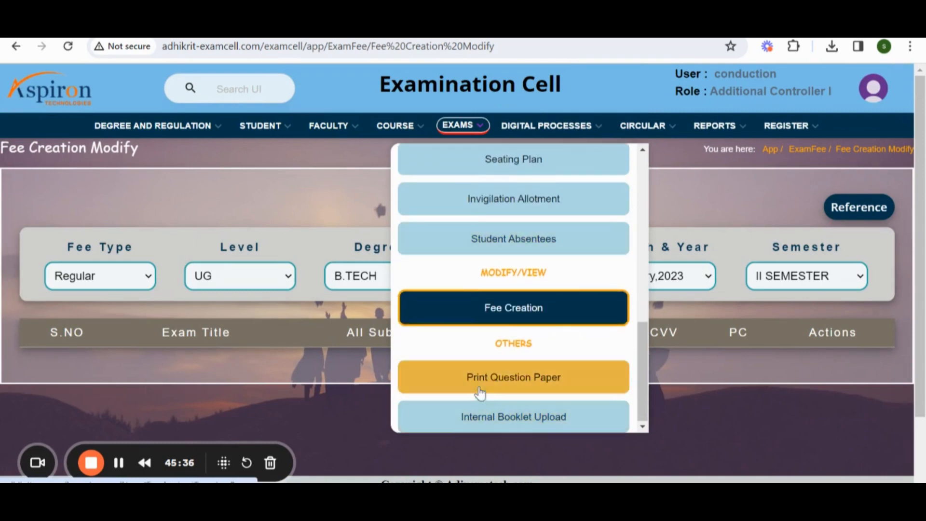
pyautogui.click(523, 375)
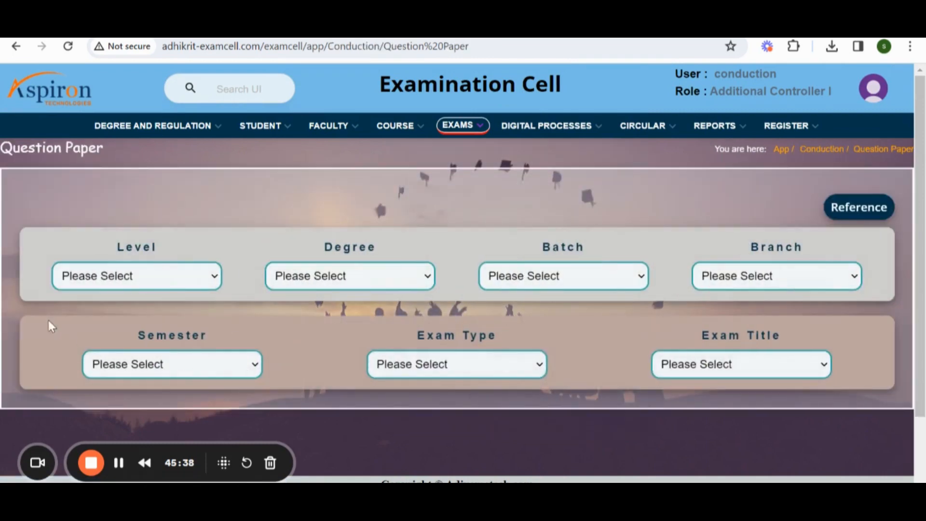
# Step: Select level UG, degree B.TECH, batch 2023-2027 and branch CE for the question paper
pyautogui.click(215, 271)
pyautogui.click(174, 308)
pyautogui.click(424, 276)
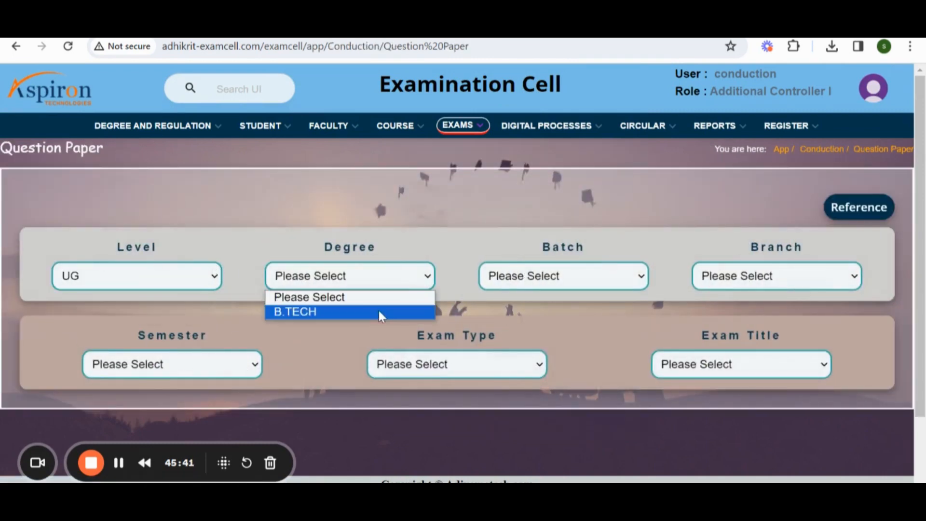
pyautogui.click(378, 314)
pyautogui.click(537, 278)
pyautogui.click(543, 314)
pyautogui.click(833, 280)
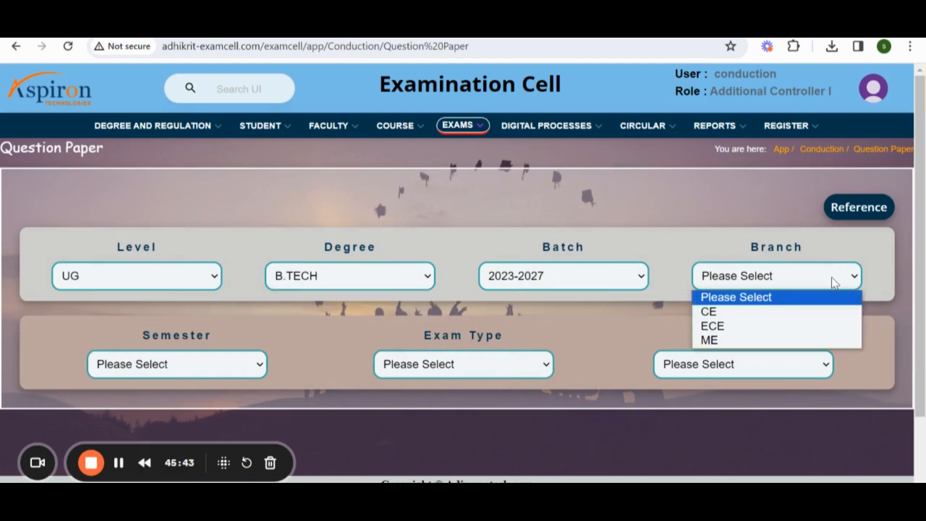
pyautogui.click(767, 321)
# Step: Set the question paper filter to III SEMESTER and exam type External, and check the exam title choices
pyautogui.click(238, 367)
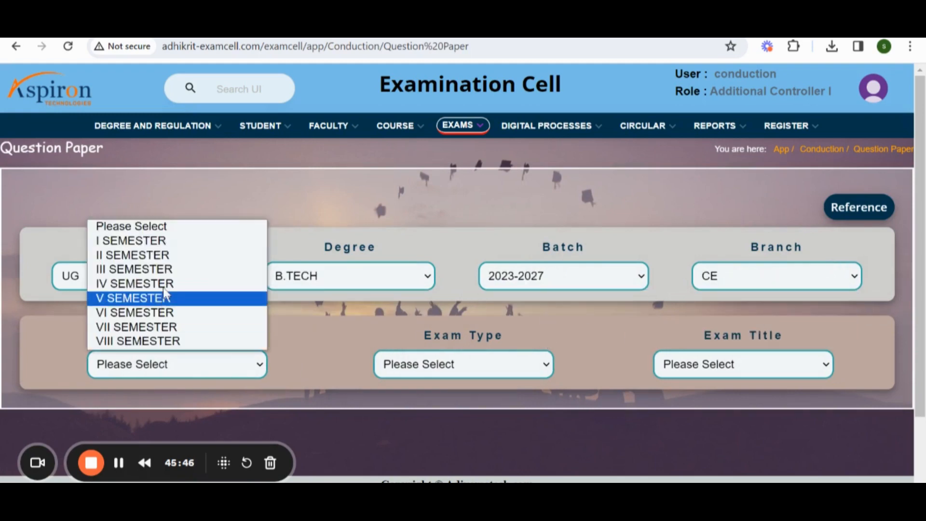
pyautogui.click(166, 269)
pyautogui.click(434, 365)
pyautogui.click(439, 400)
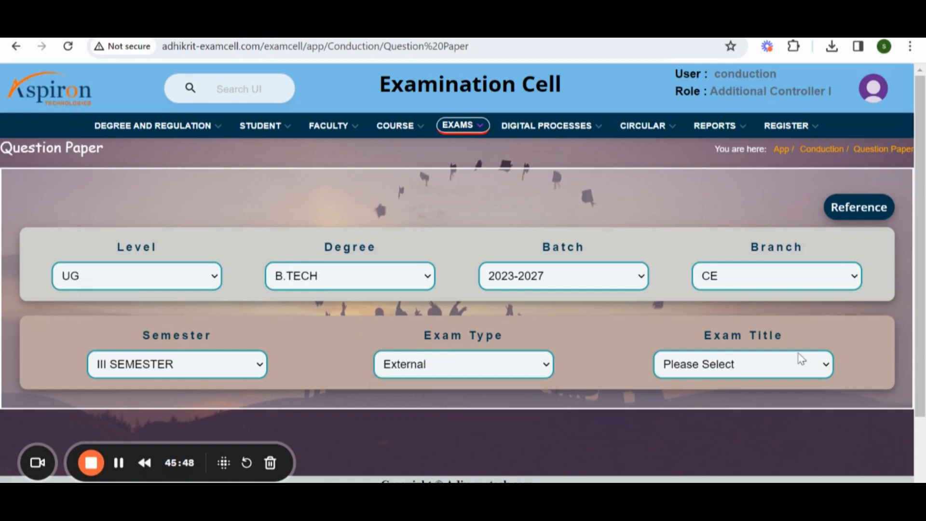
pyautogui.click(799, 362)
pyautogui.click(786, 384)
pyautogui.scroll(-3, 556, 402)
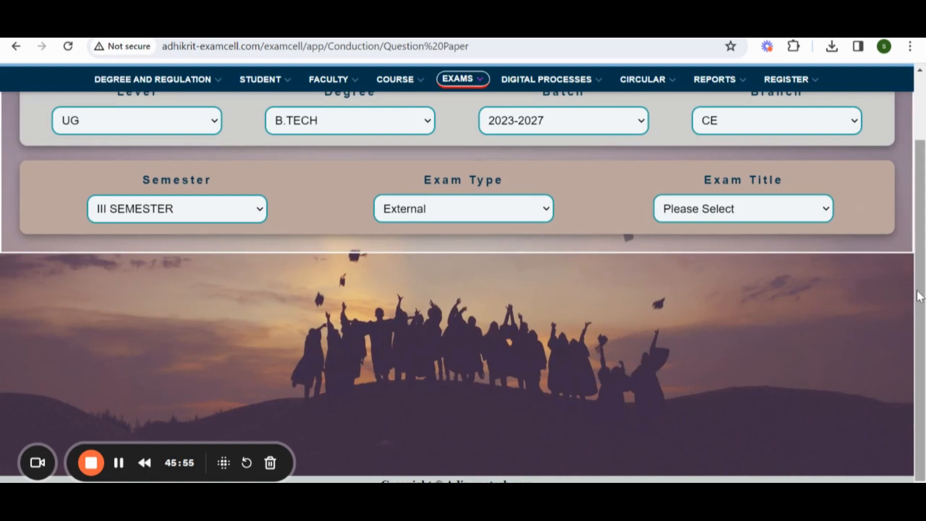
pyautogui.scroll(3, 779, 328)
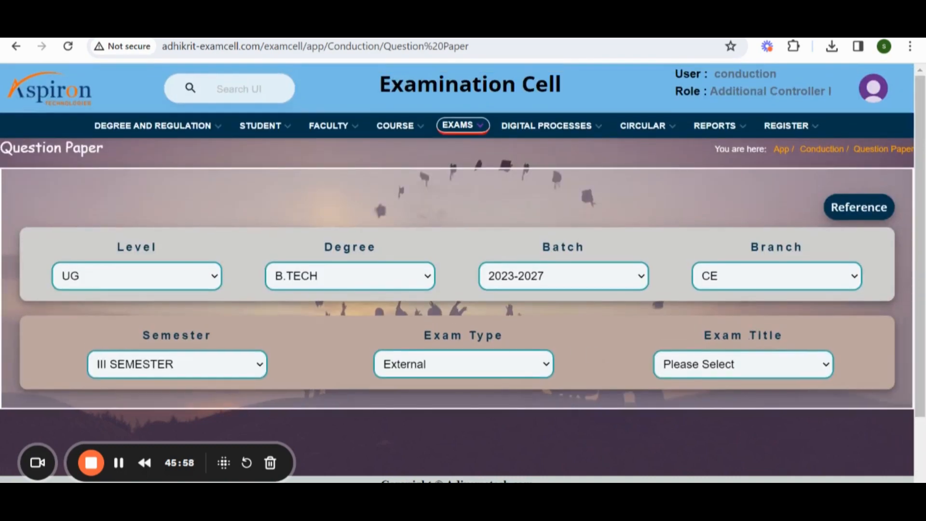
# Step: Open the Internal Booklet Upload page of the exams section and look over its form
pyautogui.click(457, 126)
pyautogui.scroll(-5, 519, 295)
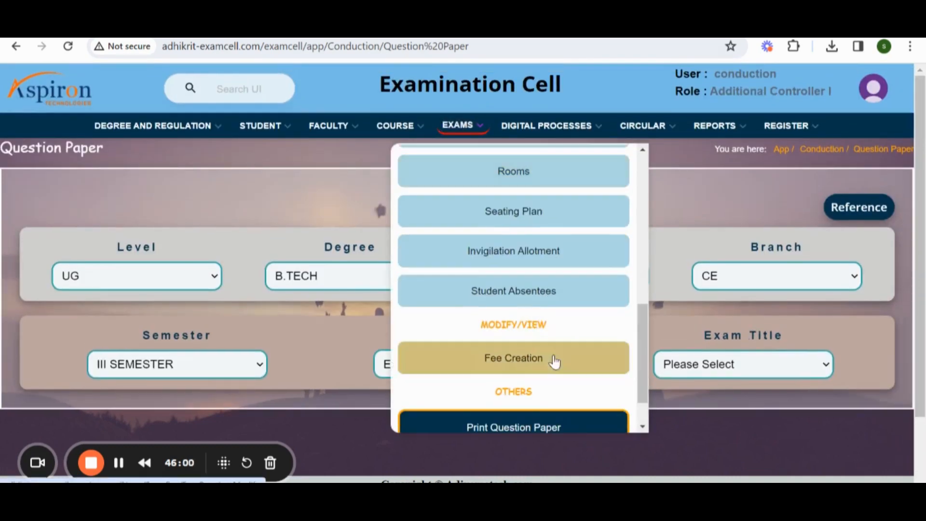
pyautogui.click(515, 419)
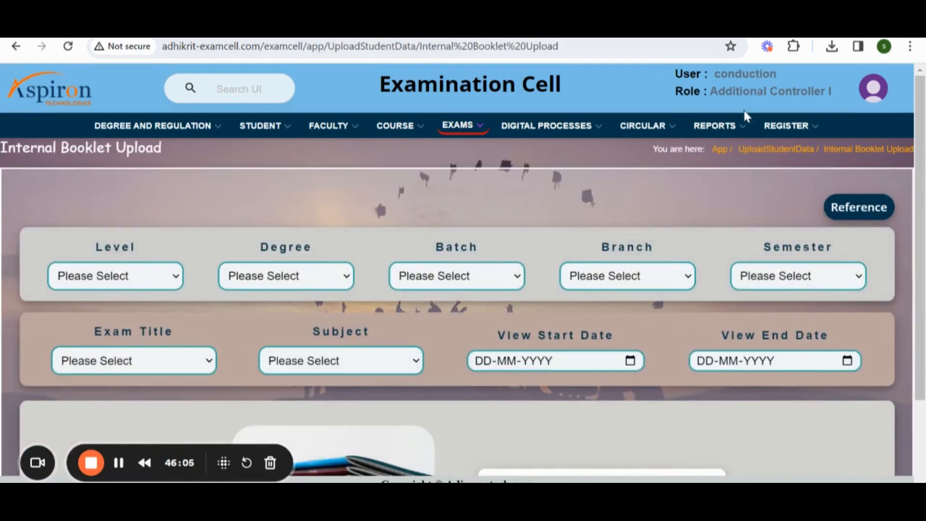
pyautogui.scroll(-3, 533, 256)
pyautogui.scroll(3, 529, 264)
# Step: Set the booklet upload filters to level UG, degree B.TECH, batch 2023-2027, branch ECE and II SEMESTER
pyautogui.click(126, 282)
pyautogui.click(87, 311)
pyautogui.click(316, 276)
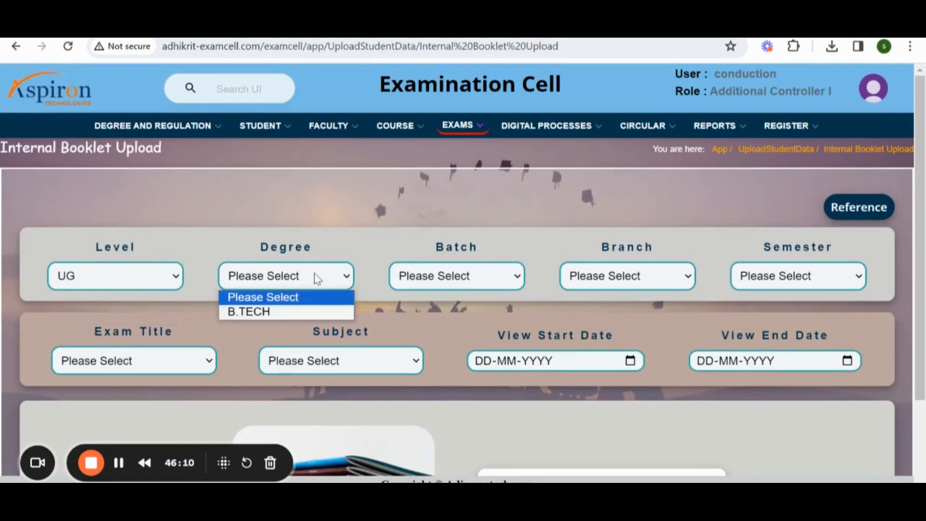
pyautogui.click(302, 313)
pyautogui.click(455, 280)
pyautogui.click(441, 311)
pyautogui.click(636, 276)
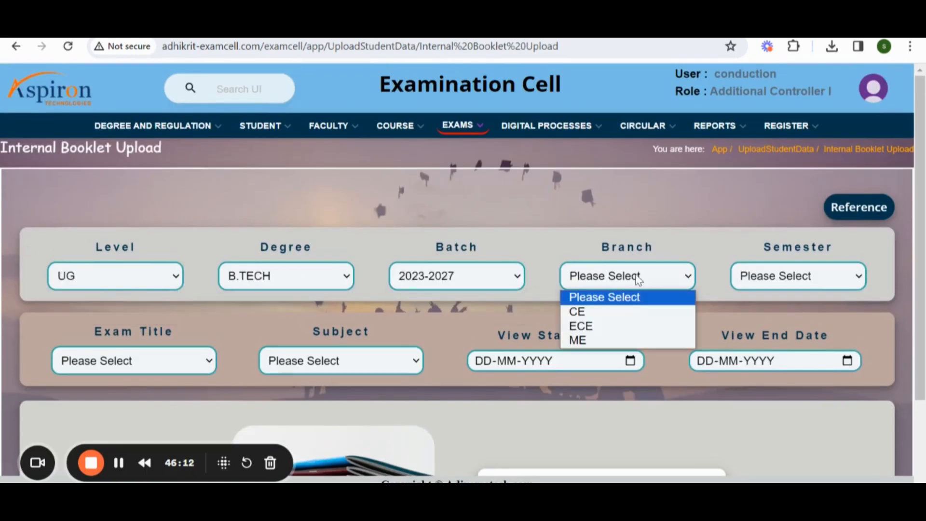
pyautogui.click(602, 327)
pyautogui.click(802, 276)
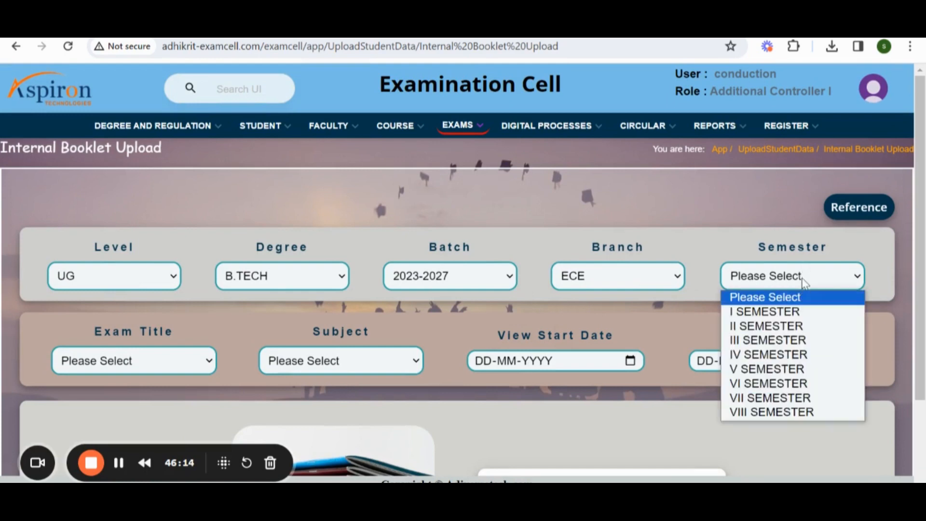
pyautogui.click(771, 324)
# Step: Choose the exam title MID 1 SEM 2 FEB EXAM FOR ECE BRANCH 2023 and the Structural Analysis subject for the booklet upload
pyautogui.scroll(-3, 691, 305)
pyautogui.click(217, 215)
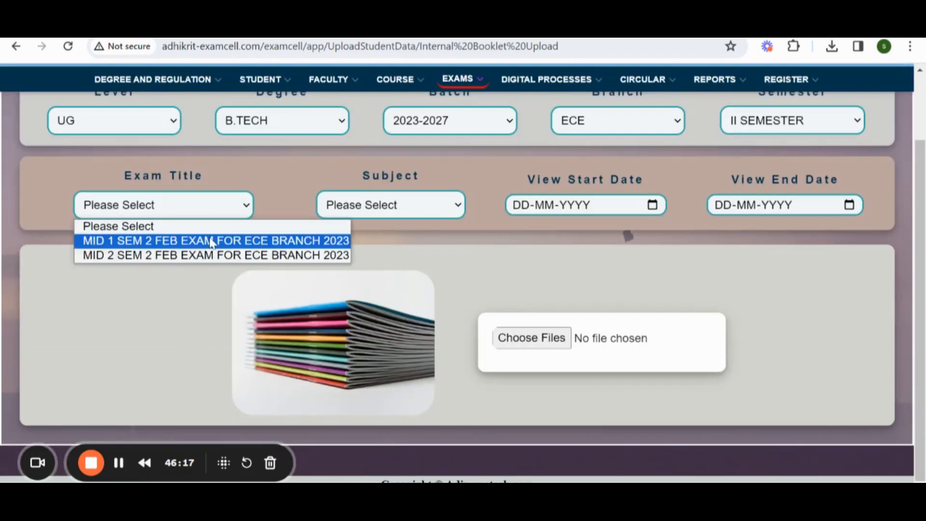
pyautogui.click(213, 239)
pyautogui.click(407, 207)
pyautogui.click(409, 240)
pyautogui.click(650, 205)
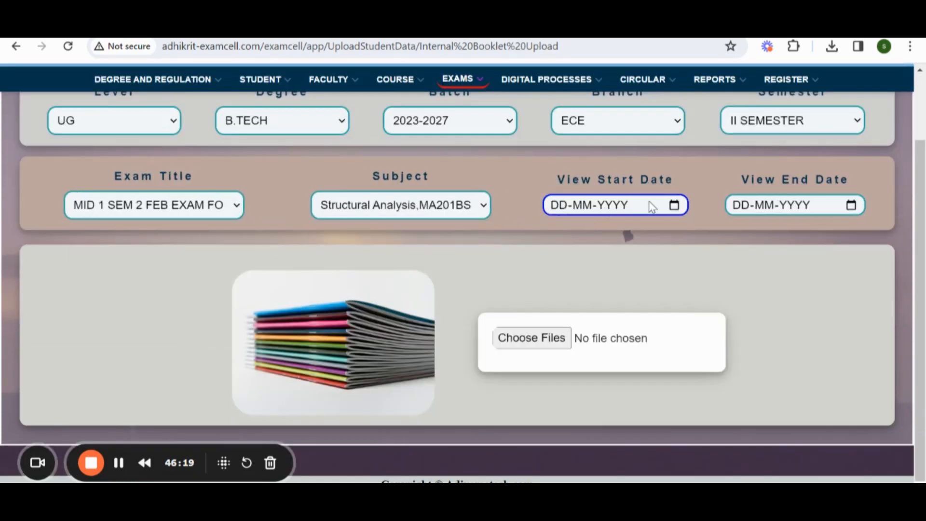
pyautogui.click(845, 210)
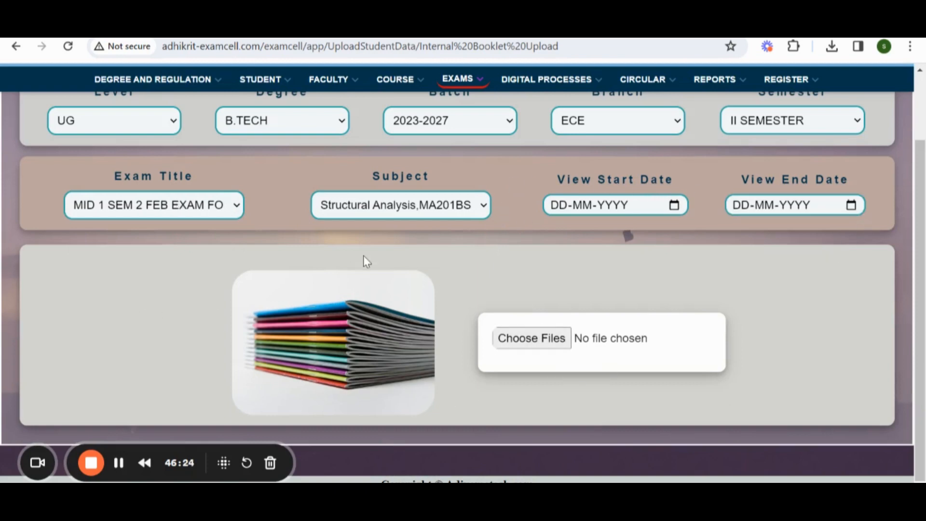
# Step: Attach FacultyTemplate.xlsx from the Downloads folder as the internal booklet file
pyautogui.scroll(3, 311, 284)
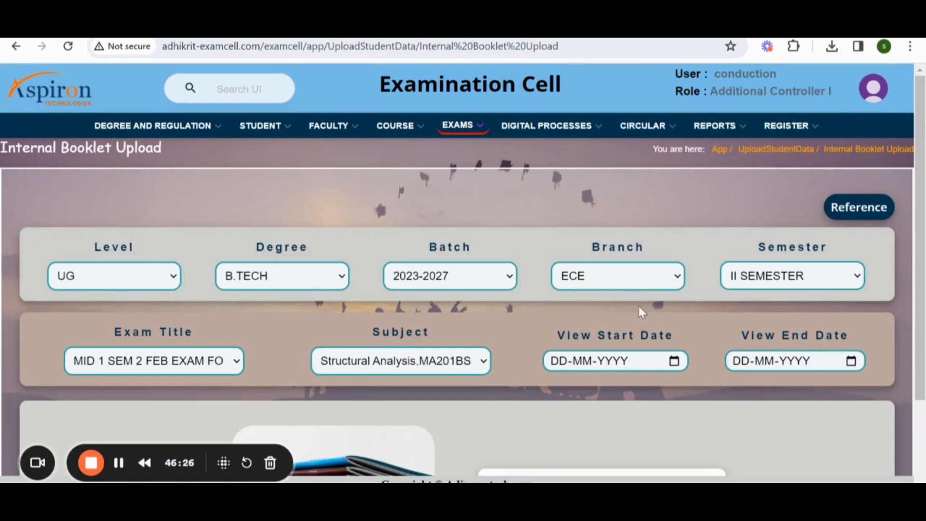
pyautogui.scroll(-3, 589, 319)
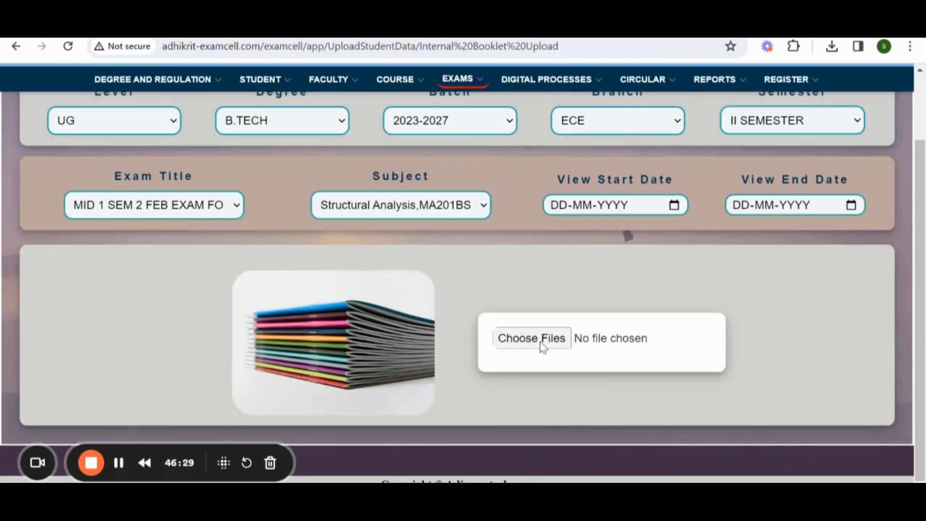
pyautogui.click(193, 122)
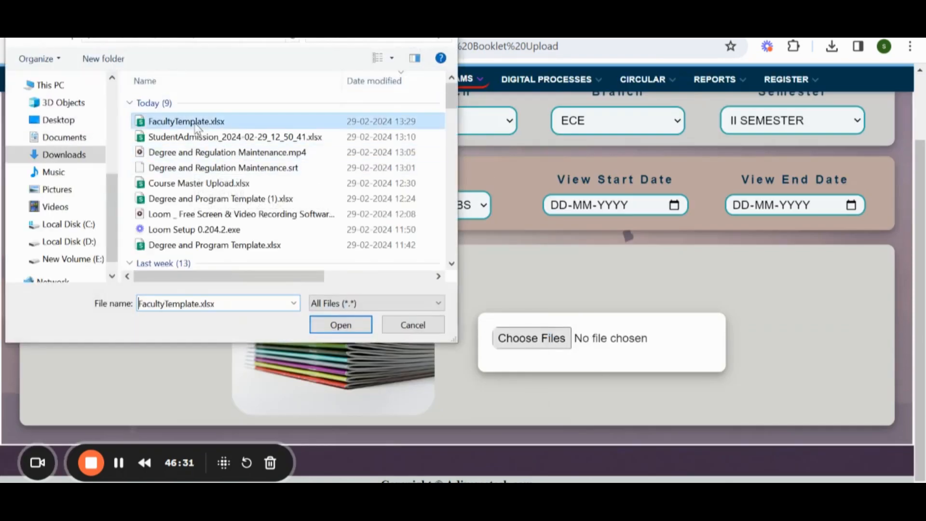
pyautogui.click(339, 324)
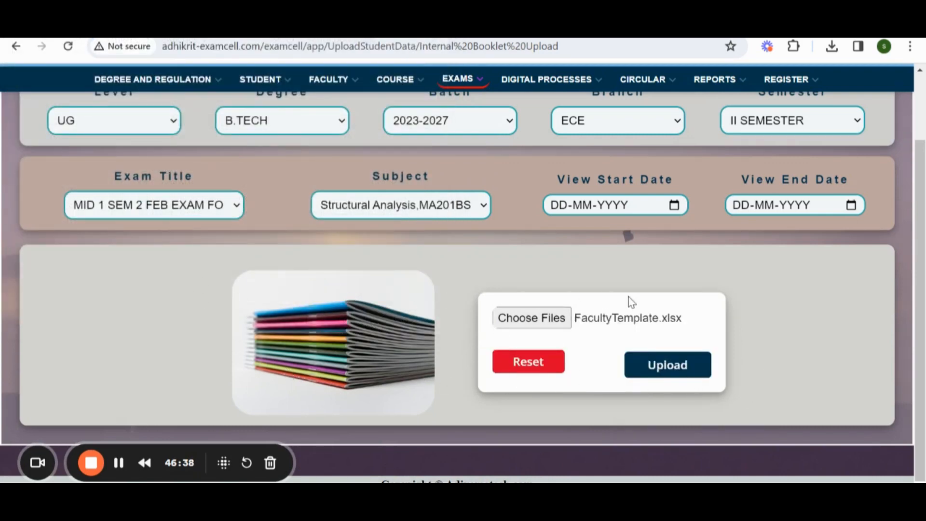
# Step: Open the new Question Paper Maintainance page of the digital processes section
pyautogui.scroll(3, 375, 177)
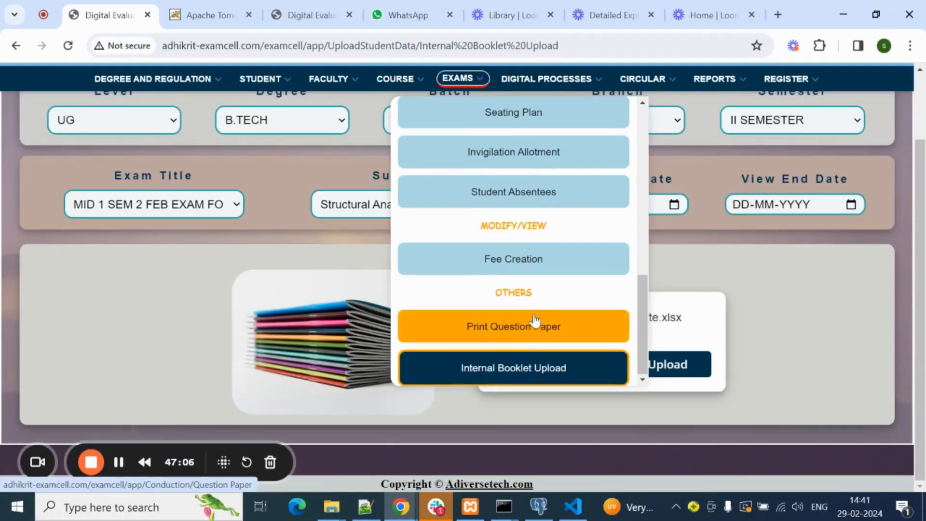
pyautogui.scroll(1, 341, 279)
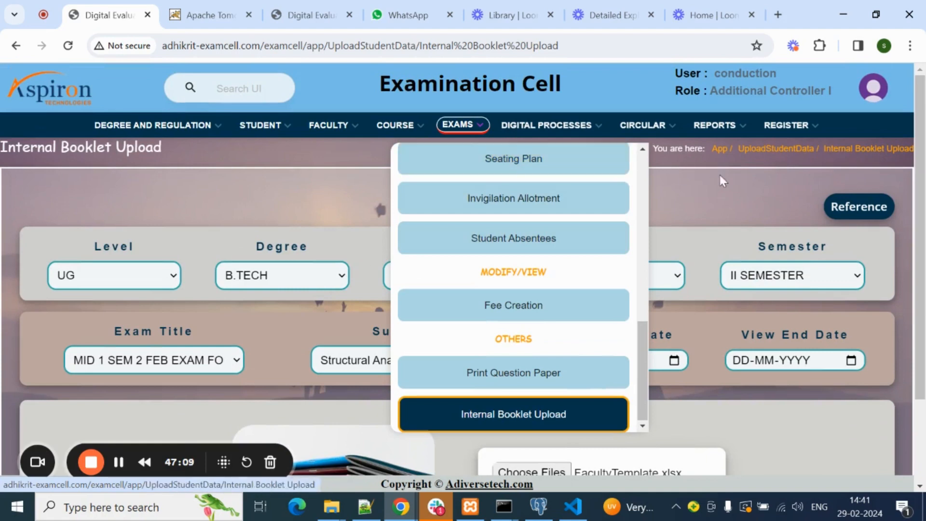
pyautogui.moveTo(531, 129)
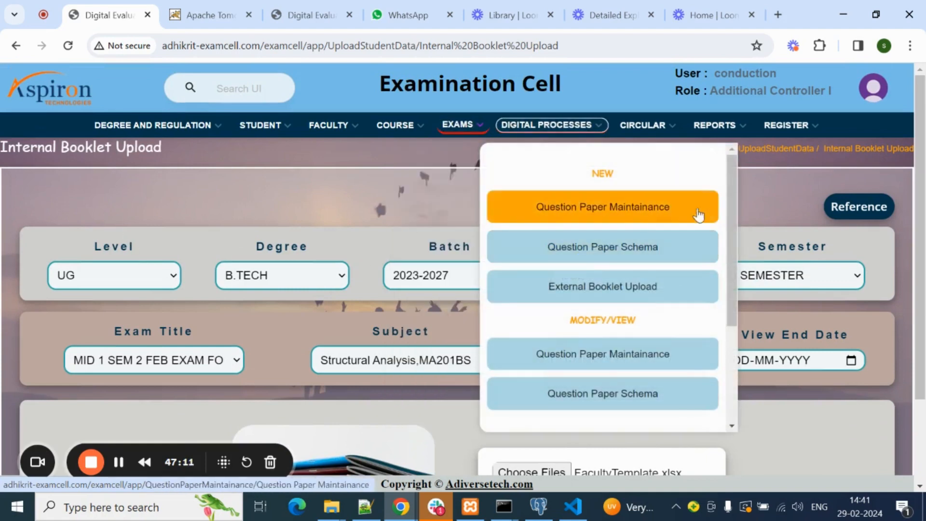
pyautogui.click(649, 215)
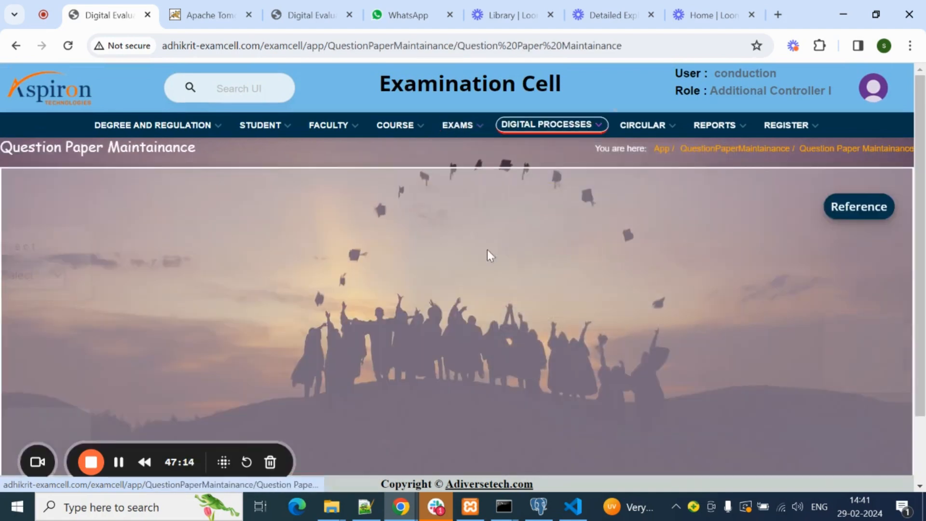
# Step: Select level UG, batch 2023-2027, I SEMESTER and branch ECE for the question paper
pyautogui.click(93, 279)
pyautogui.click(80, 311)
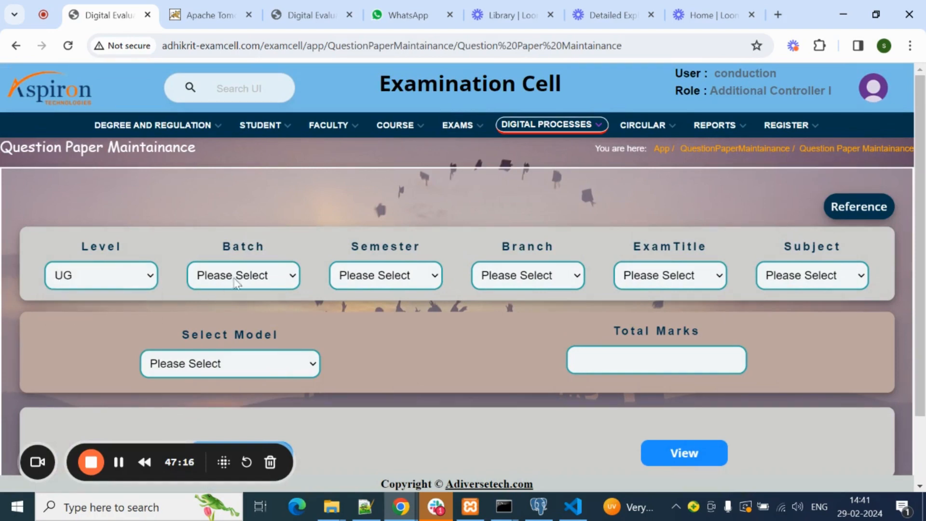
pyautogui.click(241, 275)
pyautogui.click(232, 311)
pyautogui.click(352, 287)
pyautogui.click(394, 309)
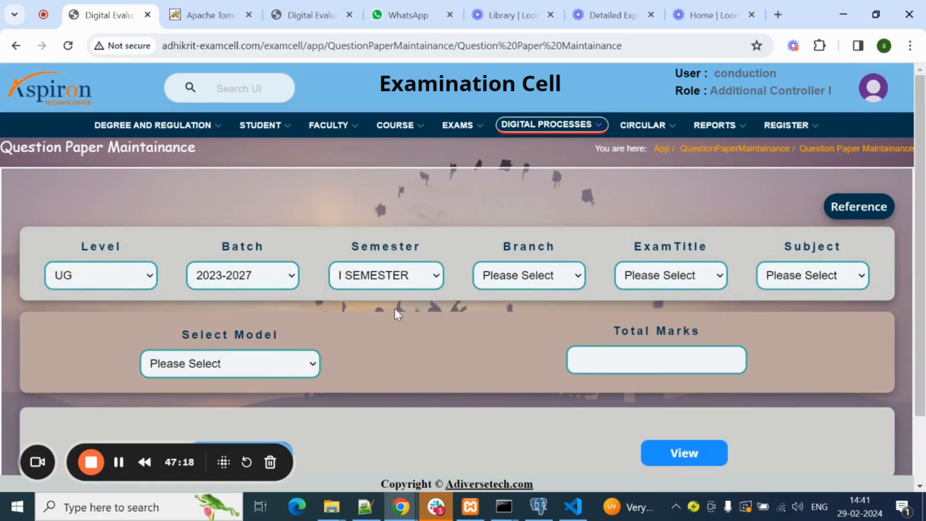
pyautogui.click(471, 272)
pyautogui.click(467, 313)
# Step: Choose the exam title REGULAR SEM 1 JAN 2023, the Matrices and Calculus subject and the question paper model Model 1
pyautogui.click(599, 283)
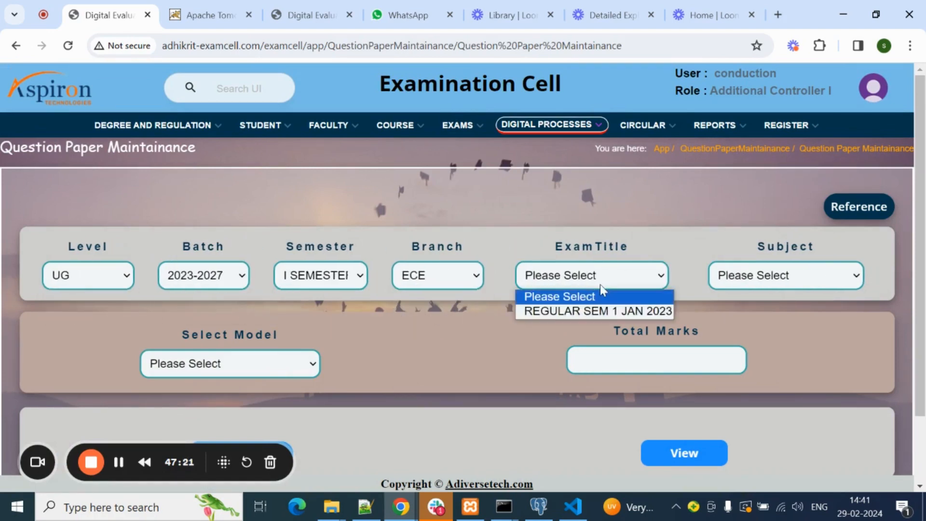
pyautogui.click(590, 310)
pyautogui.click(761, 272)
pyautogui.click(801, 310)
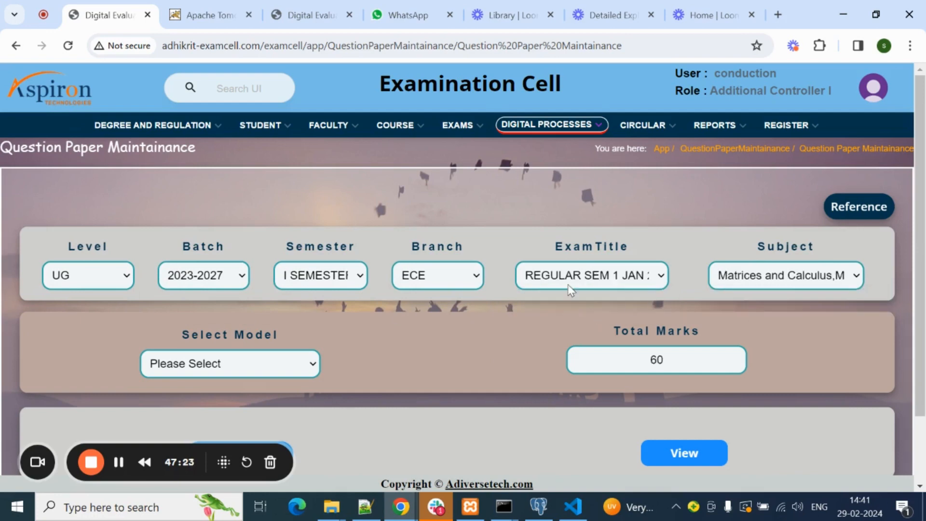
pyautogui.scroll(-3, 361, 302)
pyautogui.click(288, 213)
pyautogui.click(260, 253)
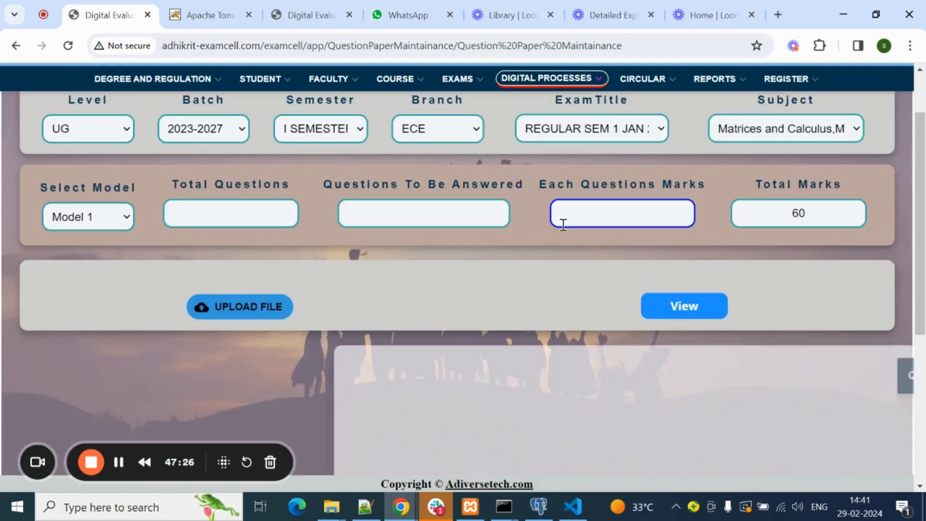
# Step: Look over the Model 1 form, including its model choices, question count and marks fields, and section marks table
pyautogui.scroll(-3, 362, 246)
pyautogui.scroll(3, 426, 250)
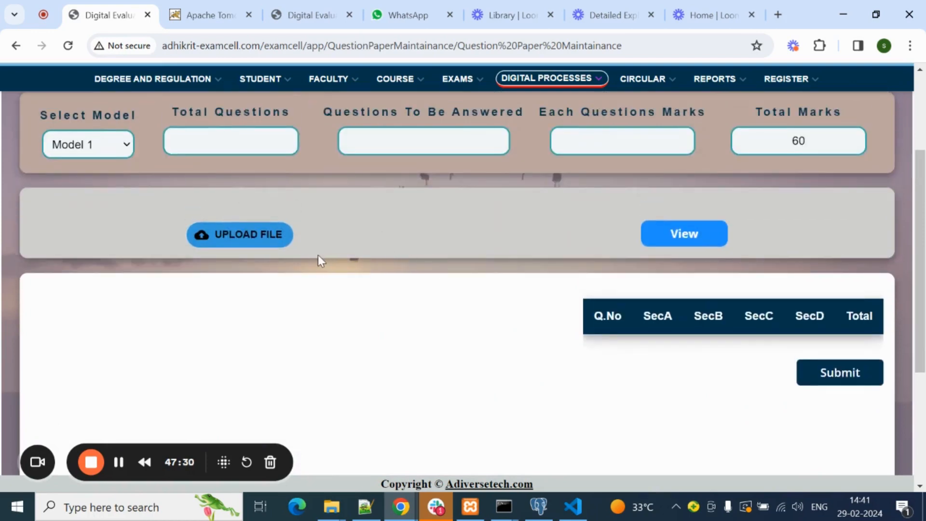
pyautogui.scroll(2, 289, 261)
pyautogui.scroll(4, 360, 260)
pyautogui.scroll(-5, 360, 259)
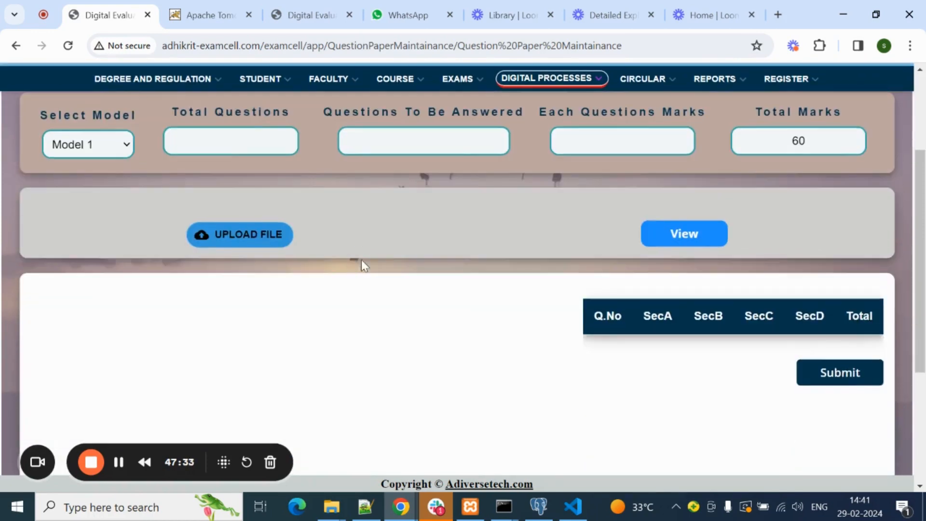
pyautogui.scroll(1, 343, 257)
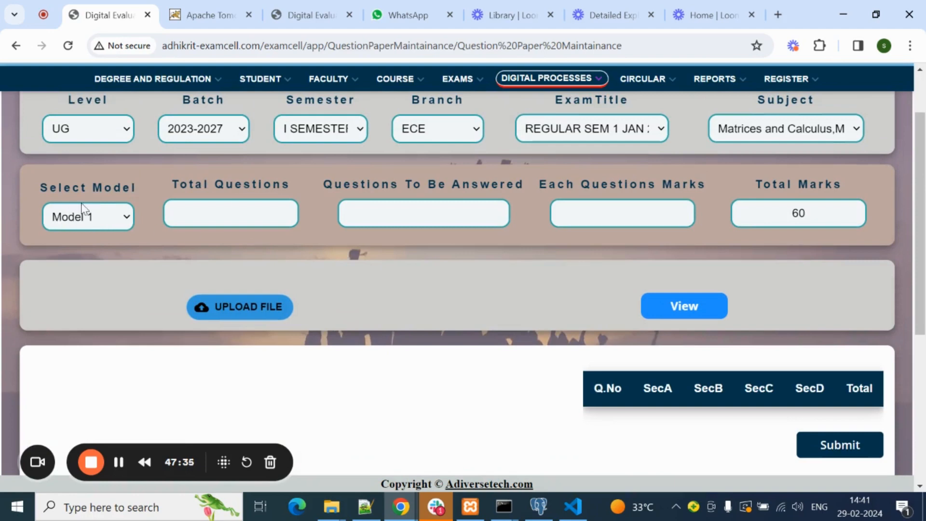
pyautogui.click(111, 227)
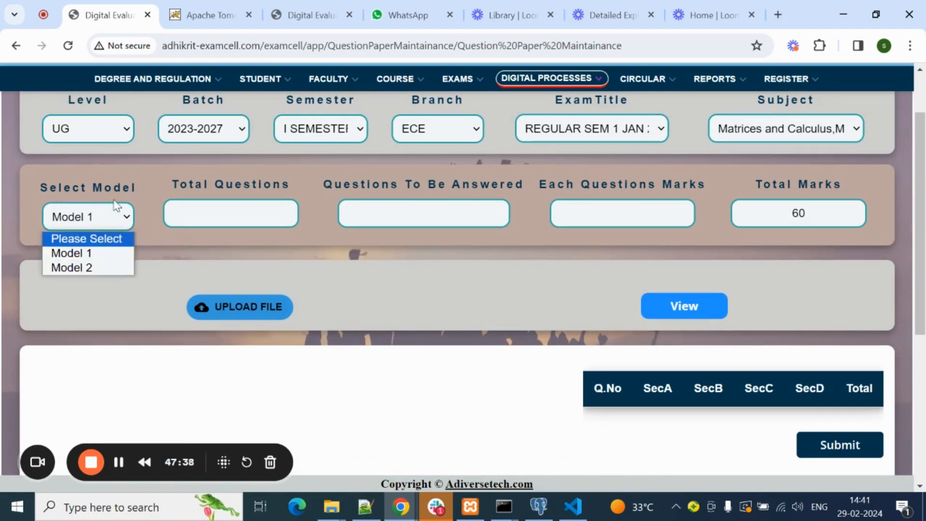
pyautogui.click(97, 252)
pyautogui.click(278, 212)
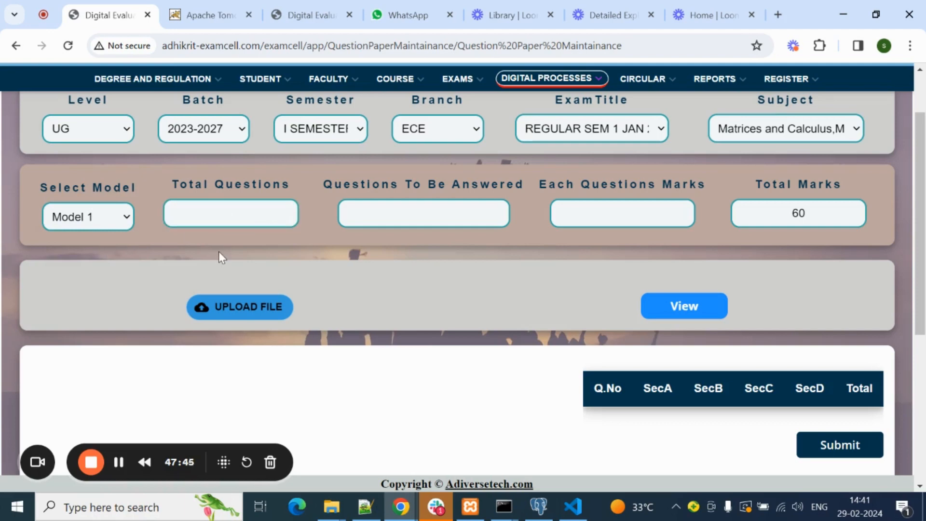
pyautogui.click(118, 462)
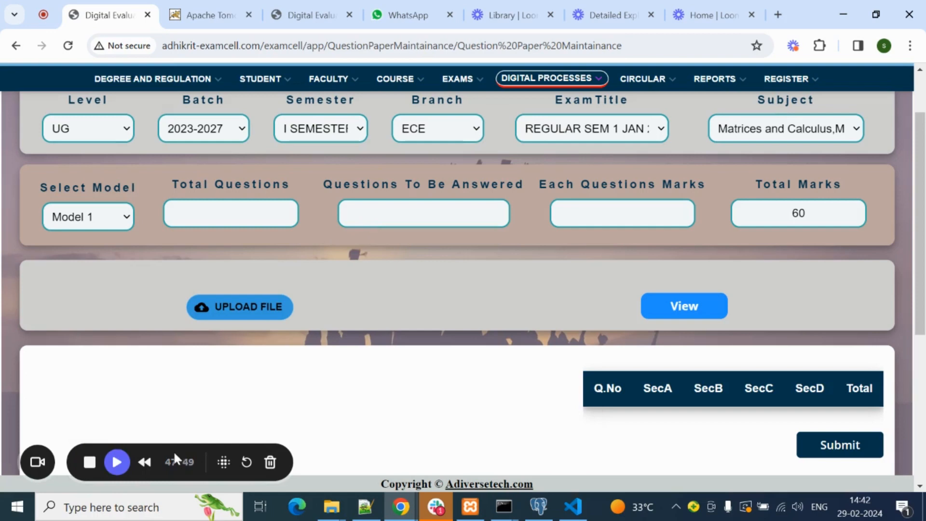
pyautogui.click(116, 462)
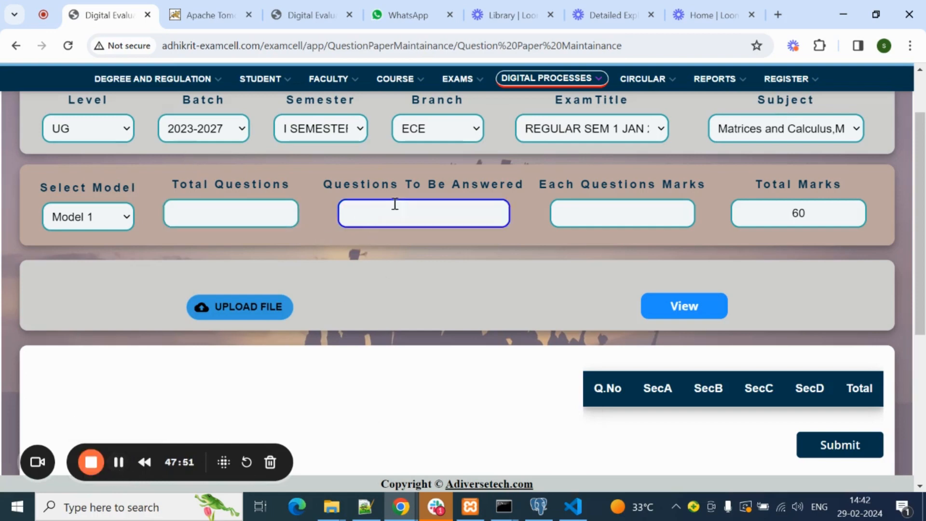
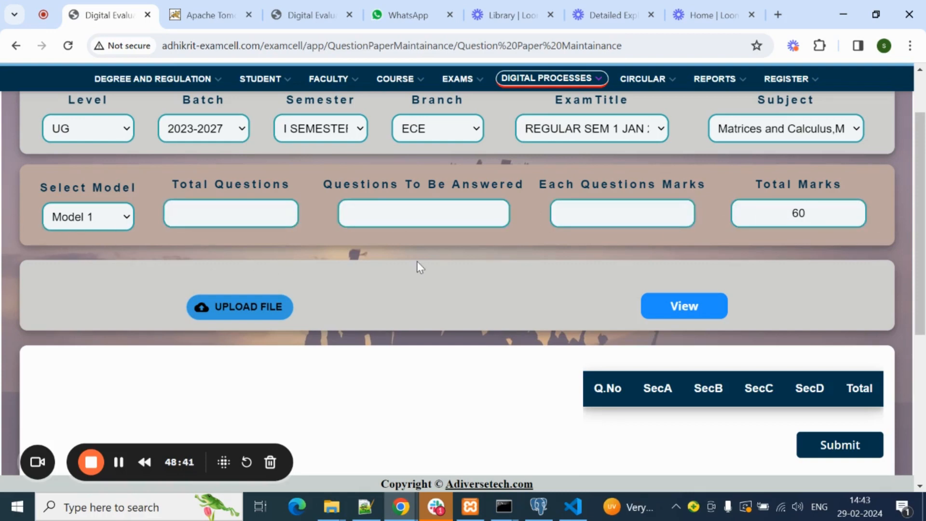
# Step: Select FacultyTemplate.xlsx as the question paper file to upload and look over the section marks table
pyautogui.scroll(-4, 309, 305)
pyautogui.scroll(2, 236, 255)
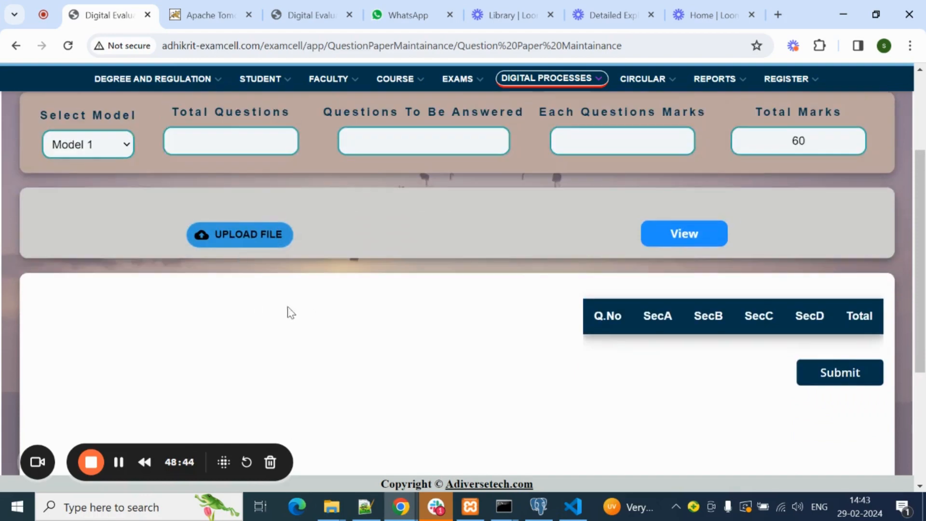
pyautogui.click(234, 234)
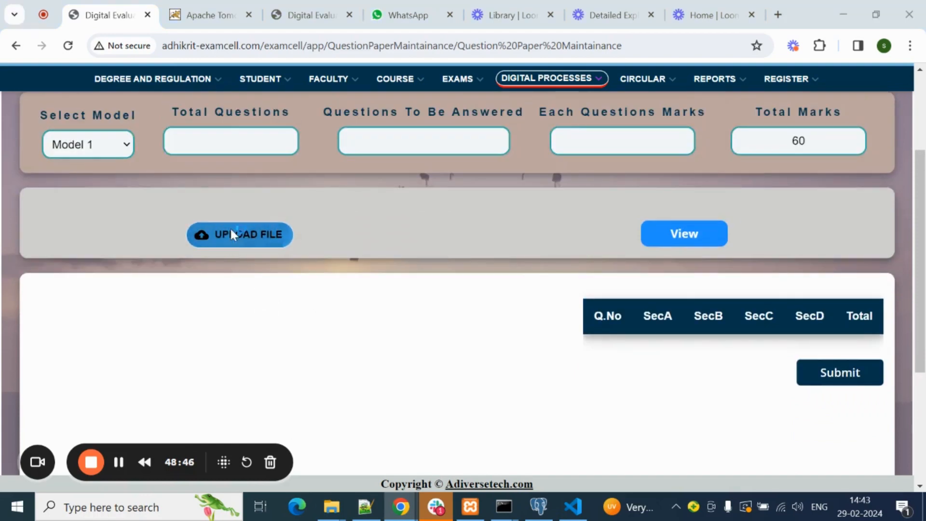
pyautogui.click(225, 120)
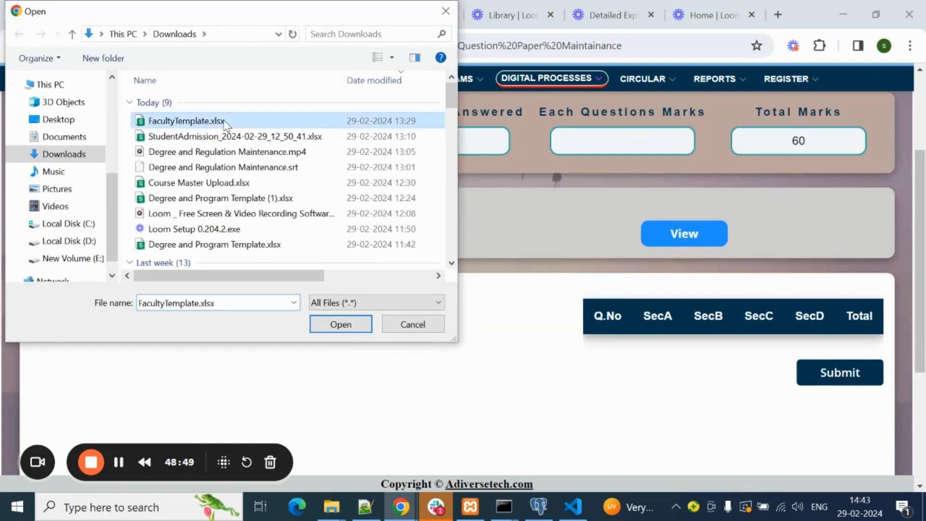
pyautogui.click(400, 322)
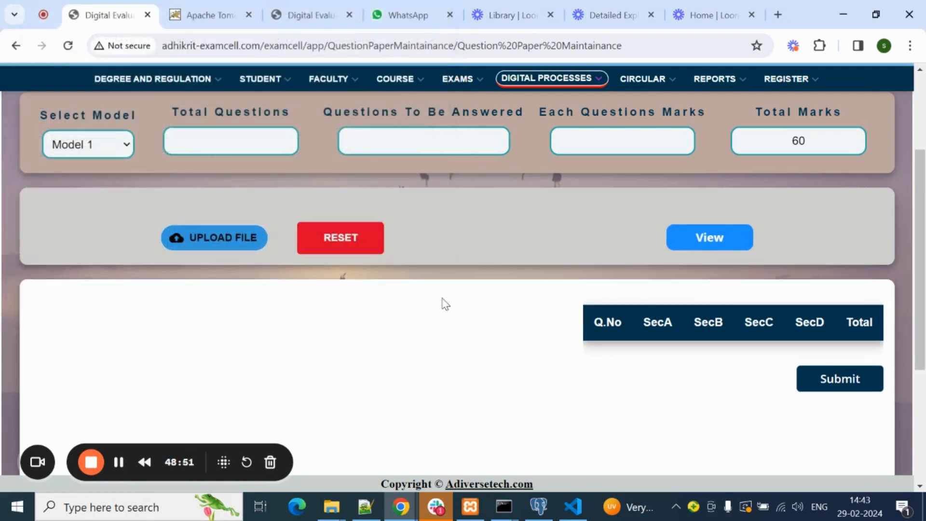
pyautogui.scroll(-1, 453, 315)
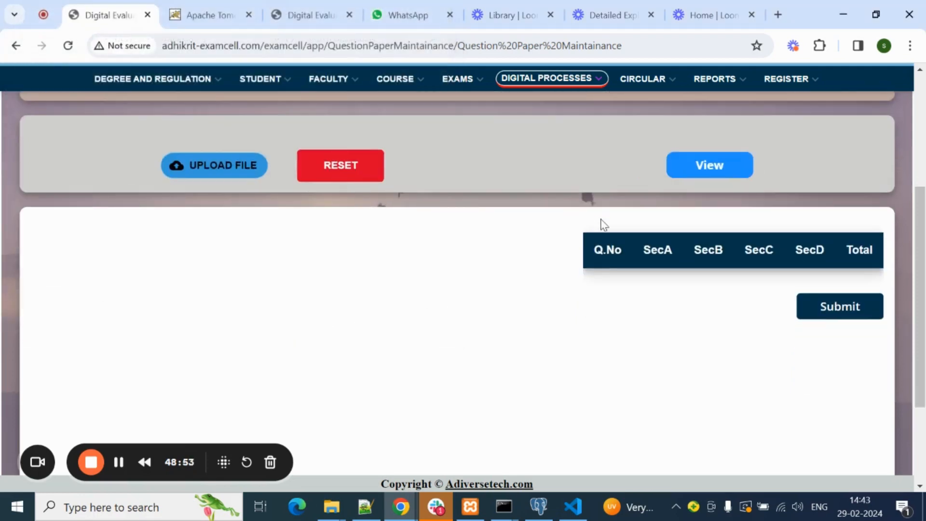
pyautogui.scroll(-2, 545, 262)
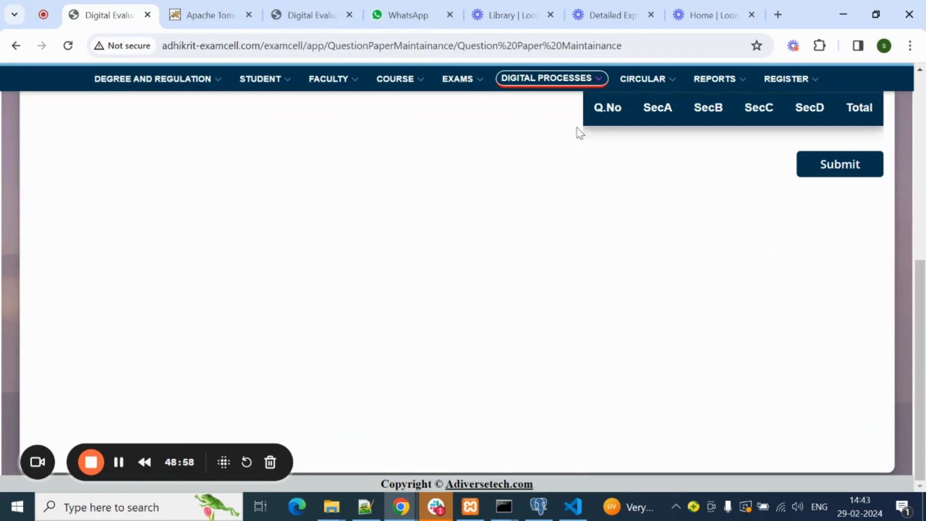
# Step: Open the page for creating a new Question Paper Schema among the digital processes modules
pyautogui.scroll(6, 626, 313)
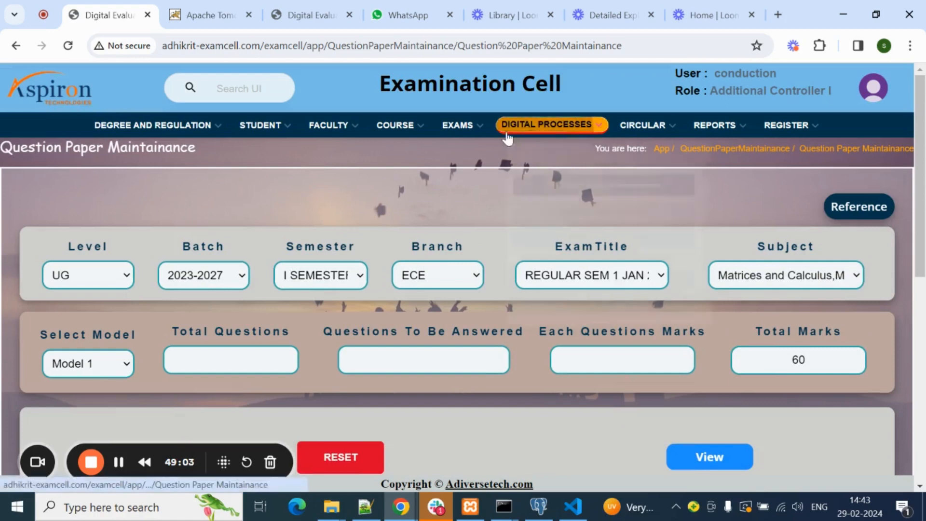
pyautogui.click(547, 125)
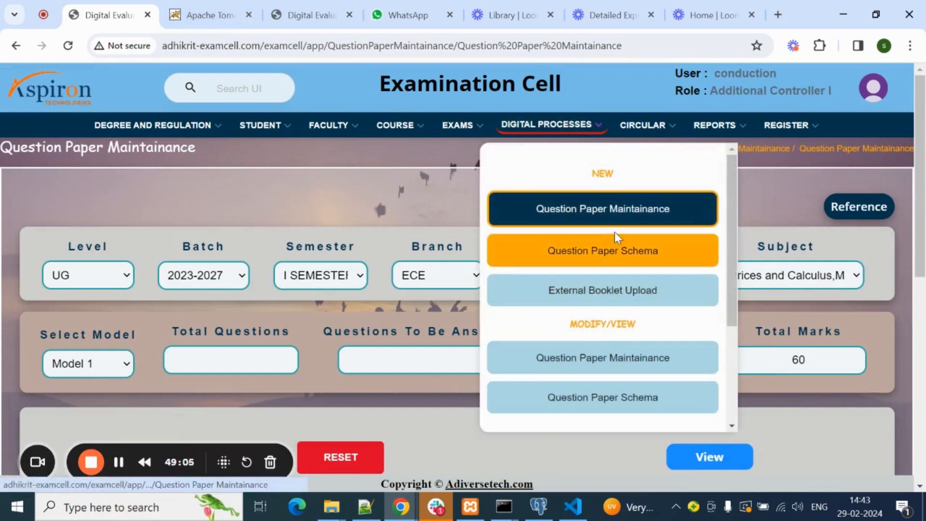
pyautogui.click(613, 250)
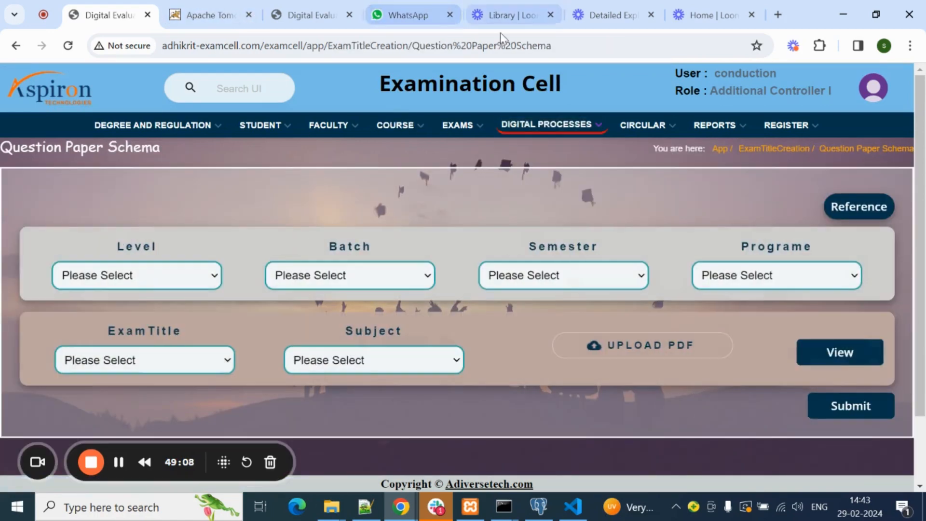
# Step: Select level UG, batch 2023-2027, I SEMESTER and programme ECE for the question paper schema
pyautogui.click(220, 276)
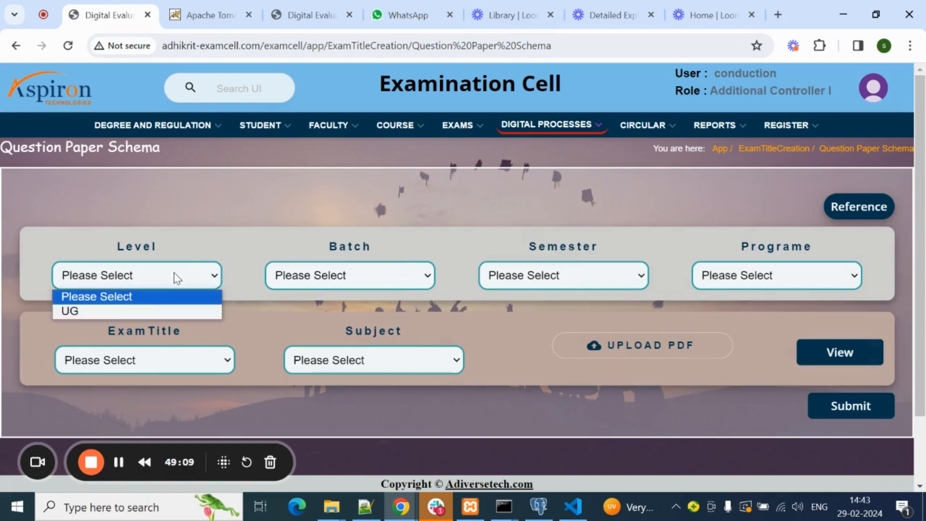
pyautogui.click(114, 310)
pyautogui.click(398, 284)
pyautogui.click(389, 311)
pyautogui.click(634, 276)
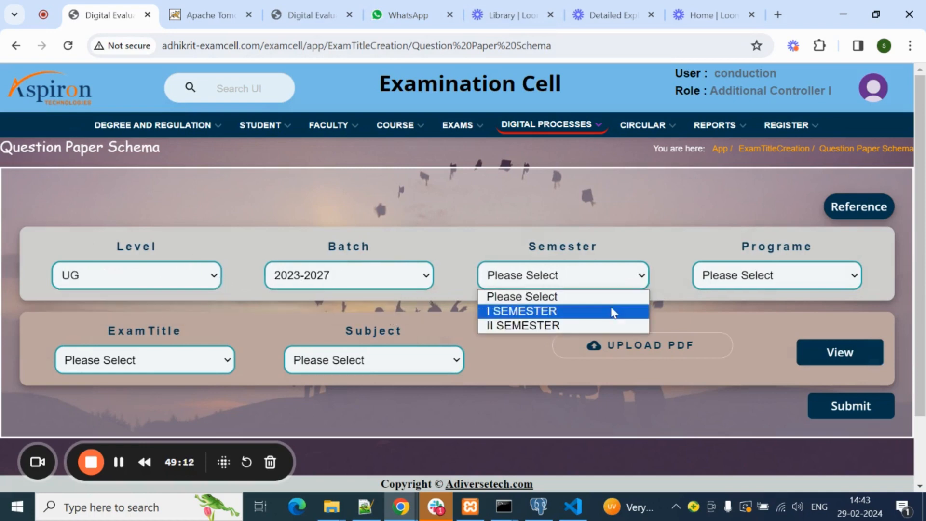
pyautogui.click(613, 311)
pyautogui.click(837, 277)
pyautogui.click(780, 314)
# Step: Choose the exam title REGULAR SEM 1 JAN 2023 and the Matrices and Calculus subject for the schema
pyautogui.click(176, 361)
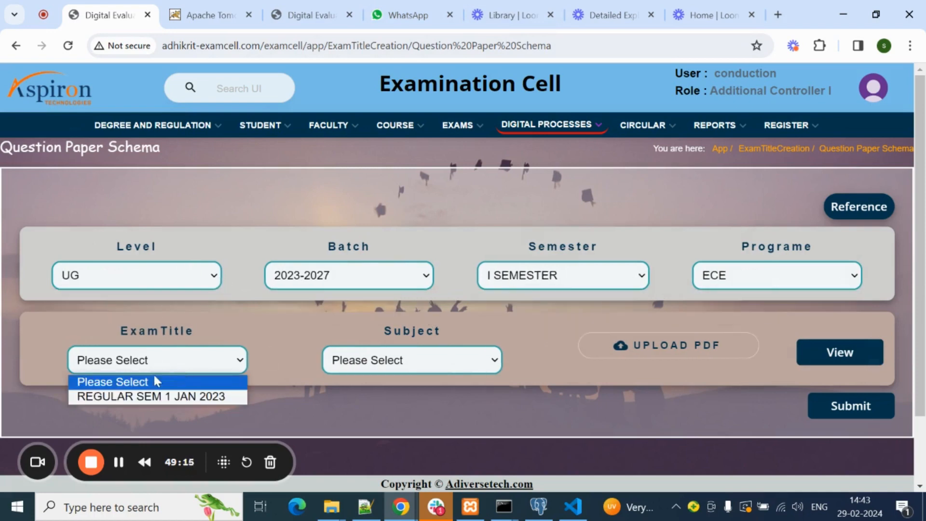
pyautogui.click(121, 394)
pyautogui.click(467, 366)
pyautogui.click(417, 399)
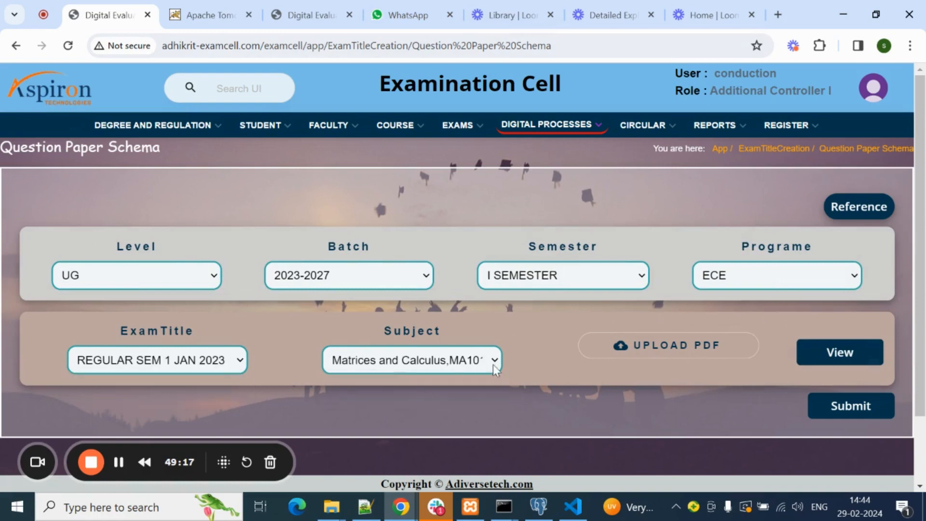
# Step: Try to view the schema PDF for the Matrices and Calculus subject and dismiss the alert
pyautogui.scroll(-3, 562, 351)
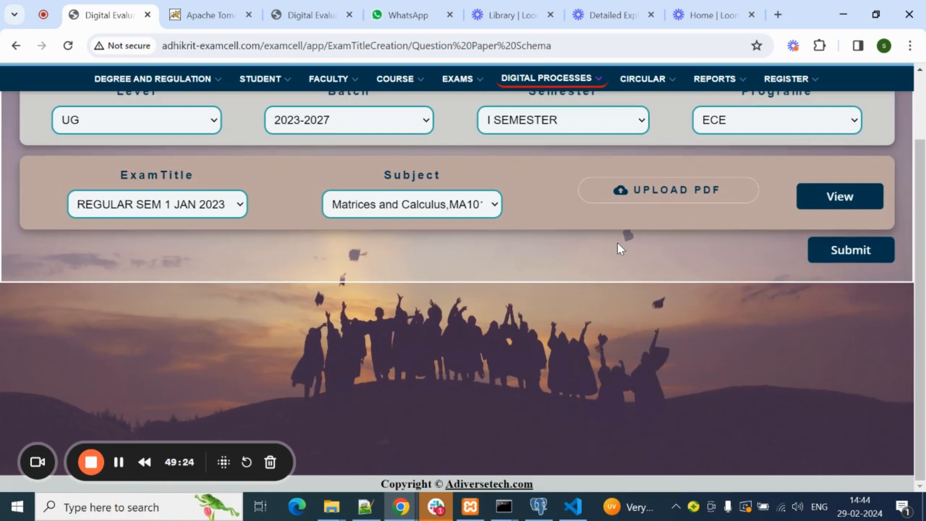
pyautogui.click(839, 197)
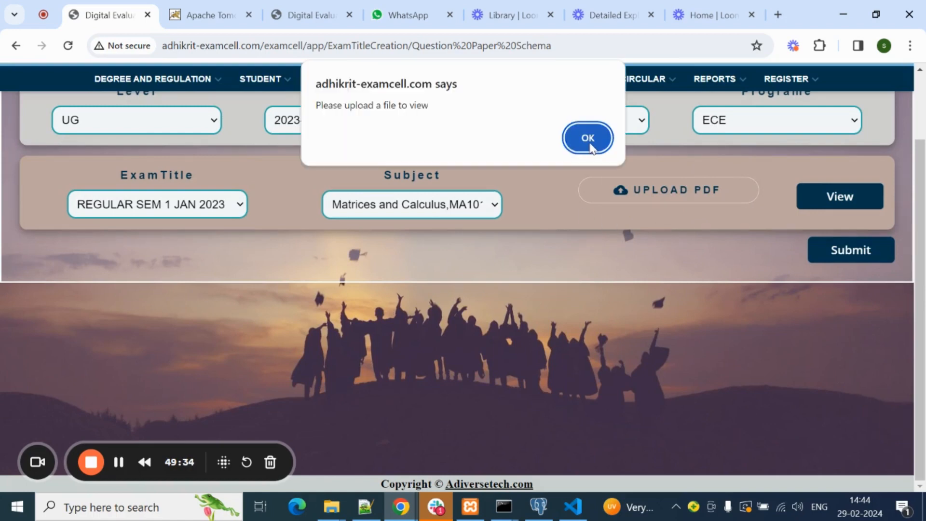
pyautogui.click(588, 138)
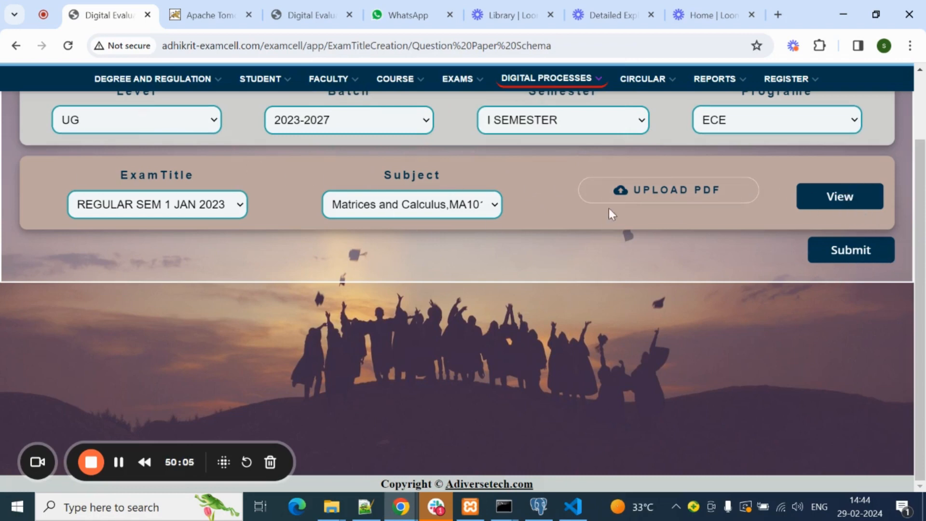
# Step: Open the External Booklet Upload page and select level UG, degree B.TECH and type Regular
pyautogui.scroll(2, 735, 234)
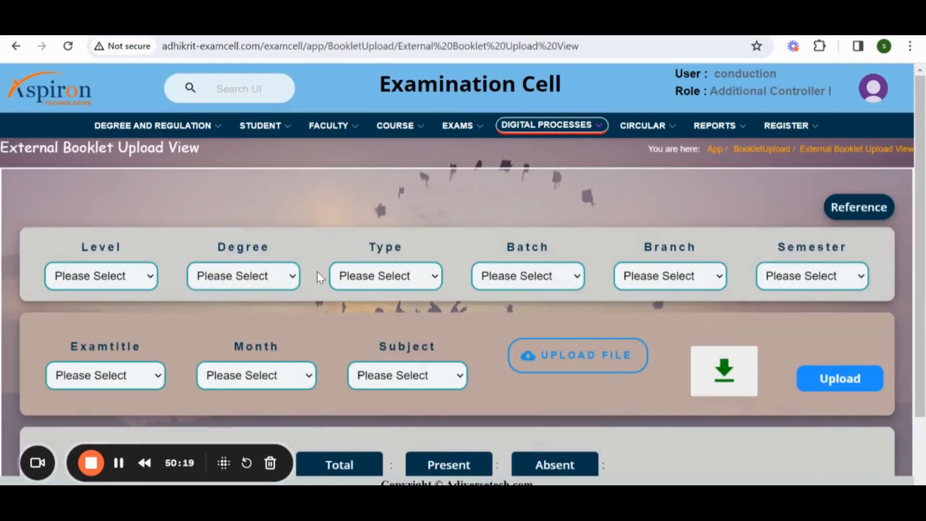
pyautogui.scroll(-3, 238, 239)
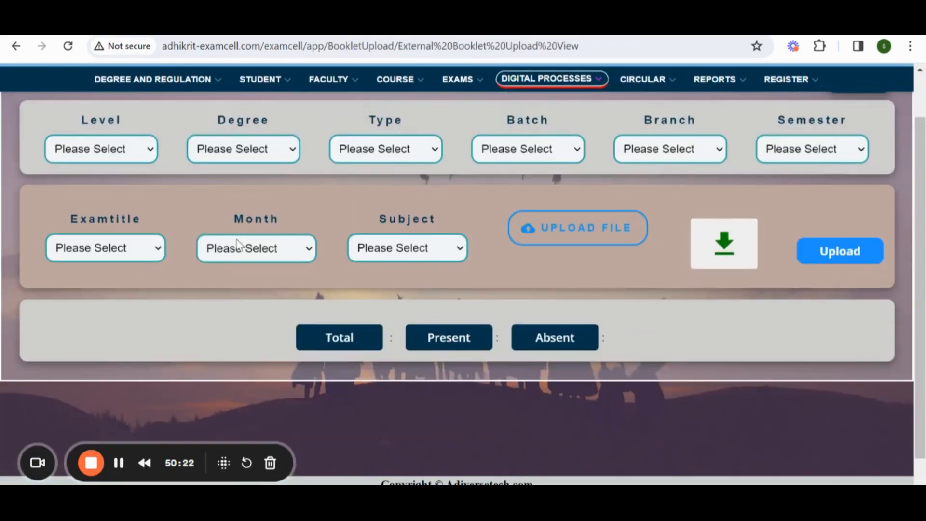
pyautogui.scroll(3, 240, 241)
pyautogui.click(126, 273)
pyautogui.click(118, 300)
pyautogui.click(277, 277)
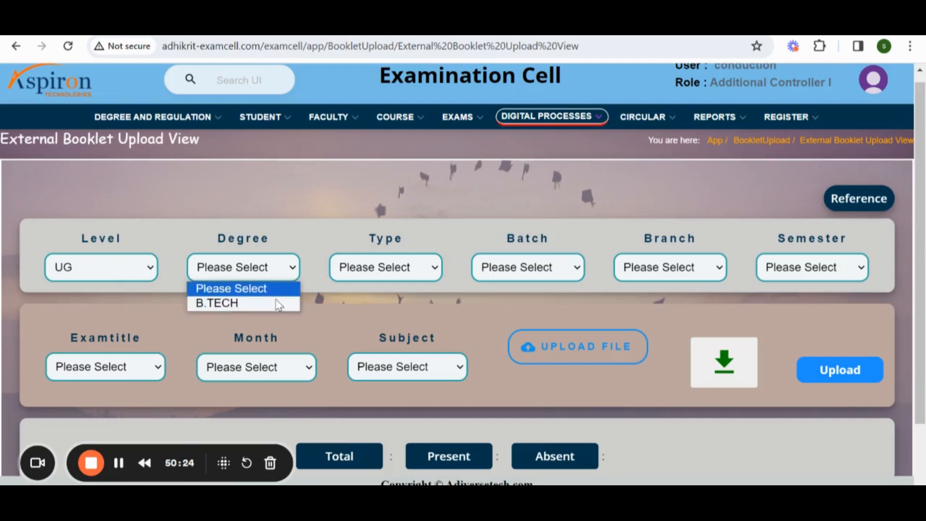
pyautogui.click(277, 302)
pyautogui.click(419, 281)
pyautogui.click(401, 300)
# Step: Select batch 2023-2027, branch ECE and II SEMESTER for the external booklet upload
pyautogui.click(530, 268)
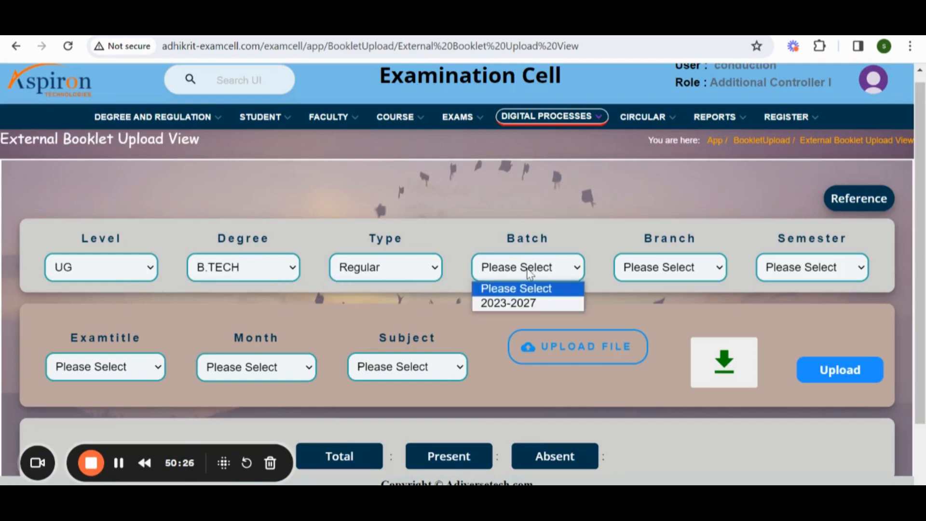
pyautogui.click(526, 302)
pyautogui.click(700, 266)
pyautogui.click(677, 304)
pyautogui.click(820, 267)
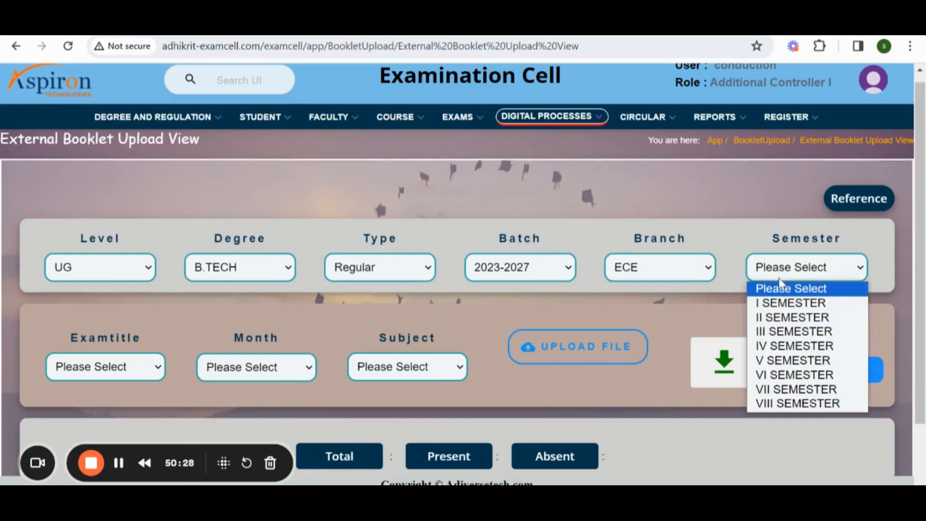
pyautogui.click(783, 317)
# Step: Examine the external booklet form's exam title choices, file upload and download options, and total, present and absent counters
pyautogui.click(109, 373)
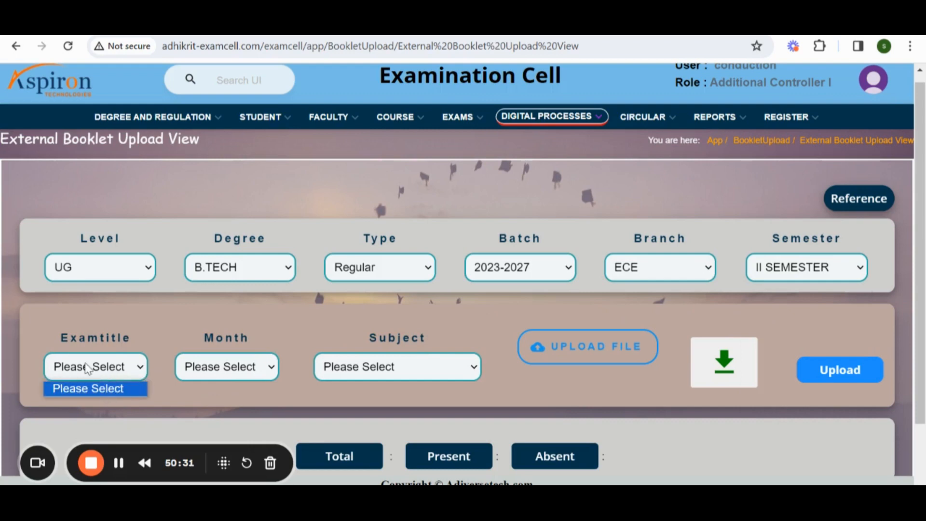
pyautogui.click(403, 346)
pyautogui.scroll(-3, 572, 179)
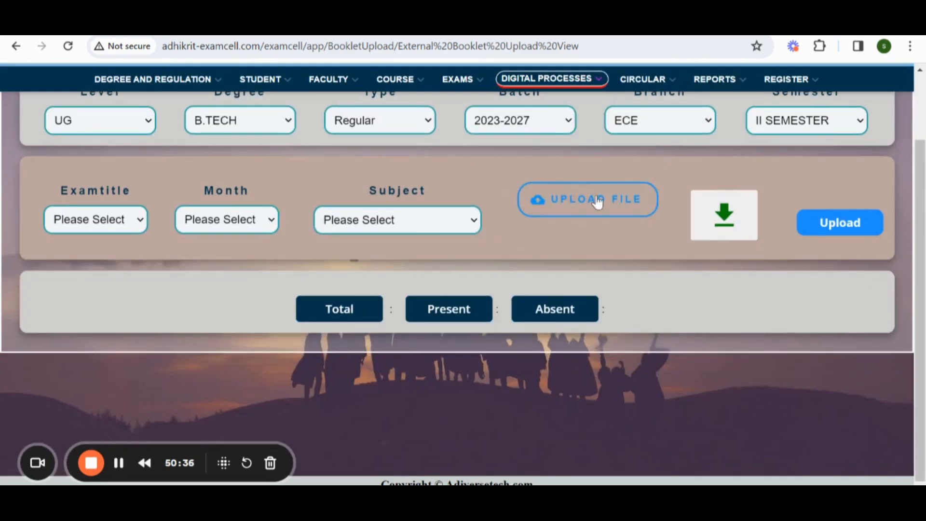
pyautogui.scroll(3, 702, 270)
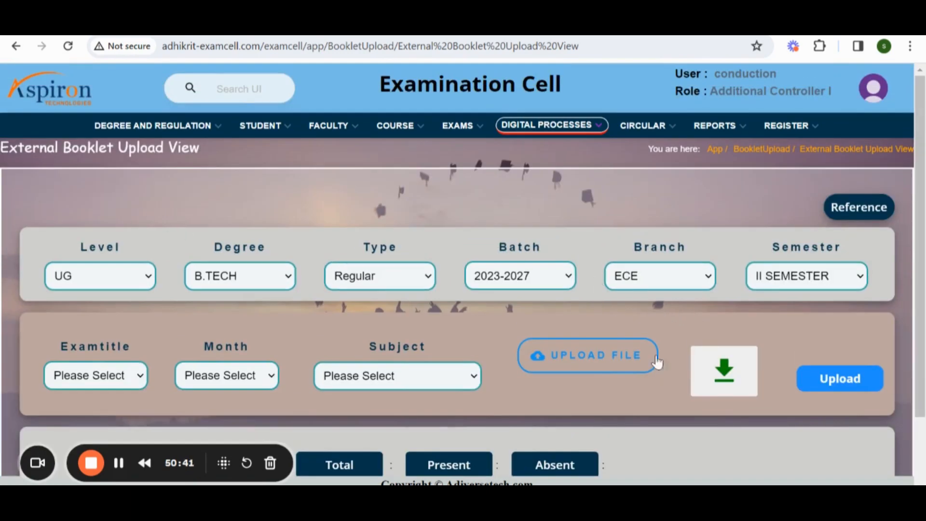
pyautogui.scroll(-3, 712, 409)
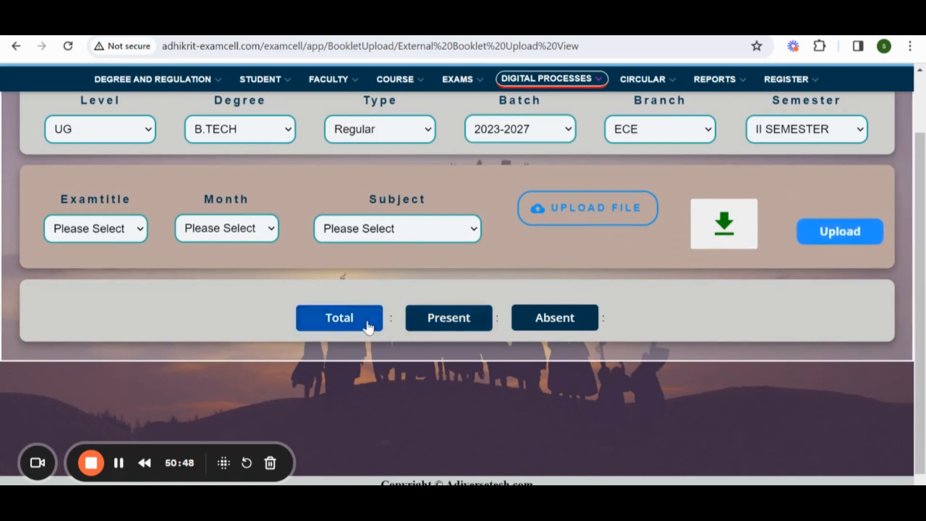
pyautogui.scroll(-1, 475, 332)
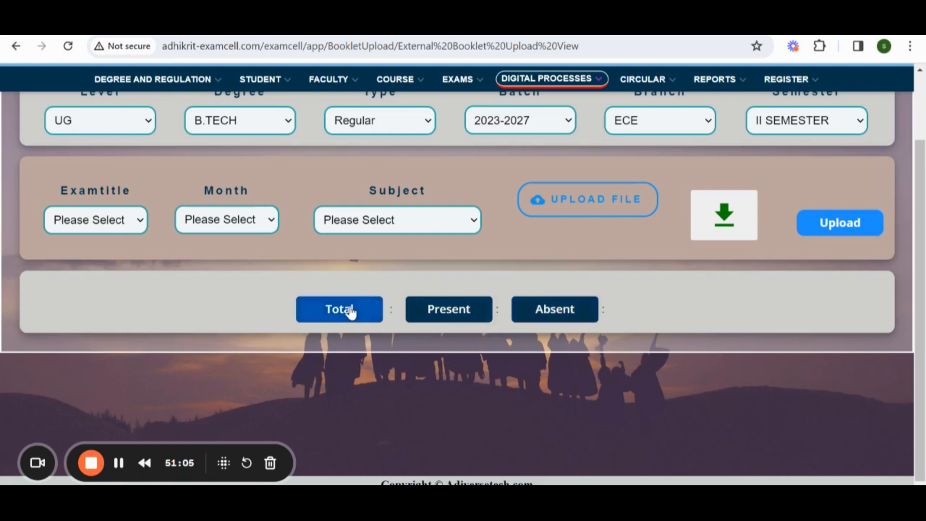
pyautogui.scroll(3, 449, 345)
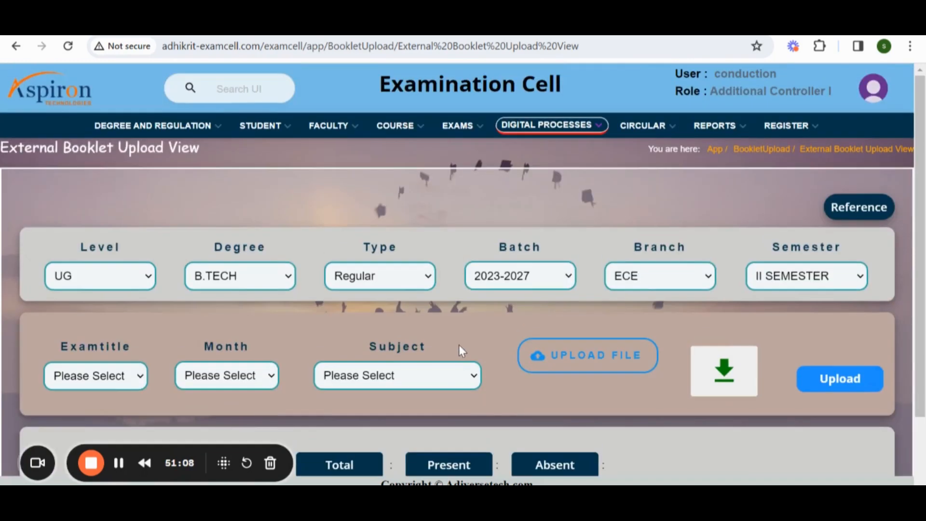
pyautogui.scroll(-3, 565, 312)
pyautogui.scroll(3, 557, 326)
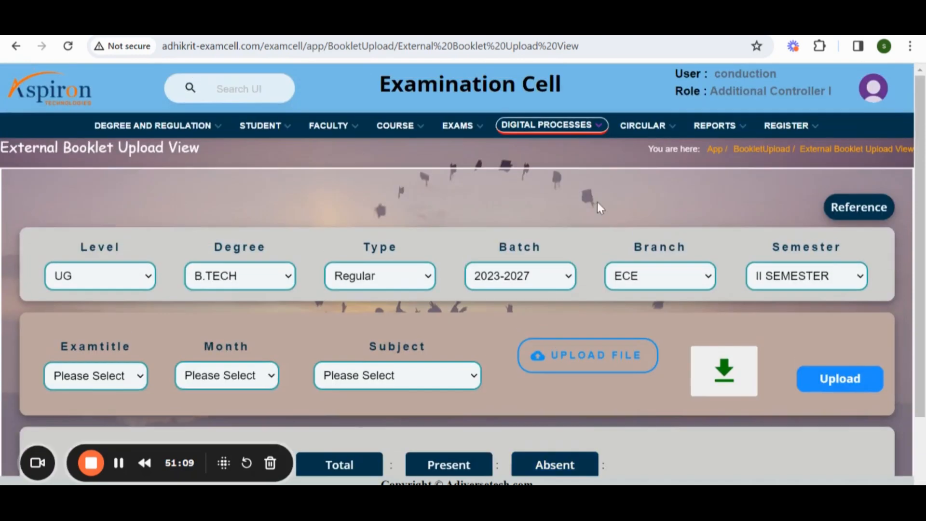
# Step: Open the Question Paper View page and select level UG, batch 2023-2027 and II SEMESTER
pyautogui.click(554, 126)
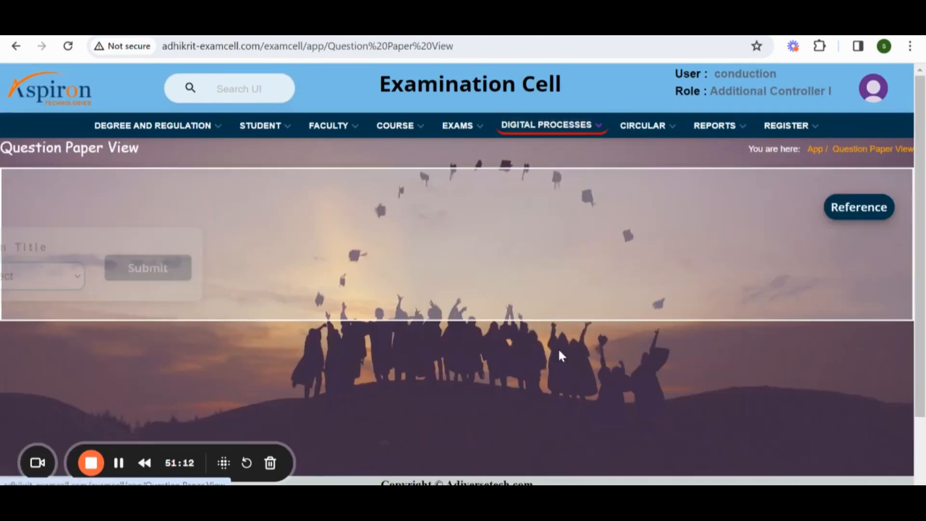
pyautogui.click(145, 284)
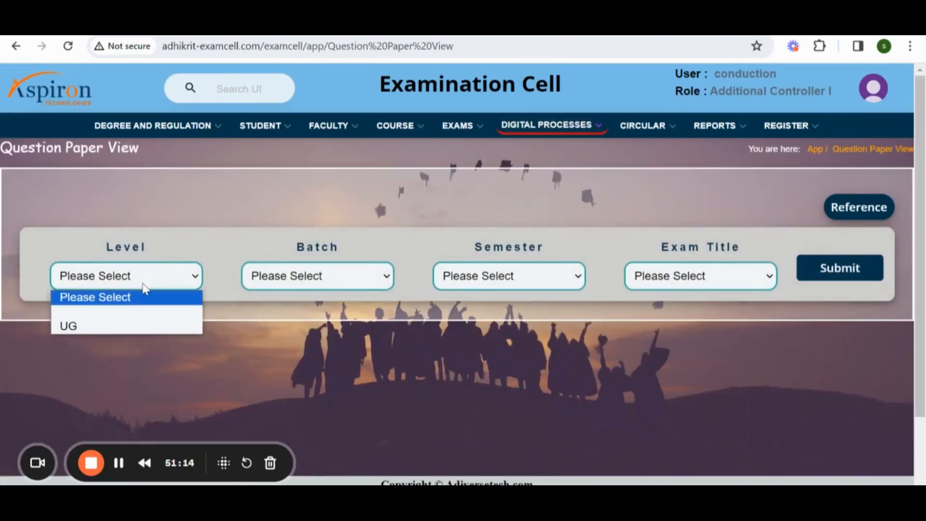
pyautogui.click(116, 326)
pyautogui.click(270, 282)
pyautogui.click(277, 310)
pyautogui.click(463, 282)
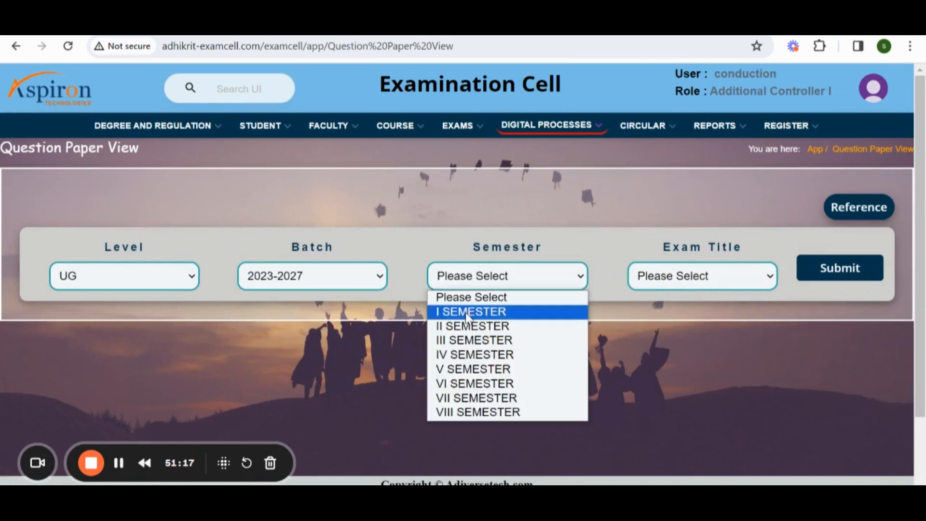
pyautogui.click(470, 325)
# Step: Choose the REGULAR SEM 2 JAN exam title and submit the query for its question papers
pyautogui.click(666, 277)
pyautogui.click(659, 314)
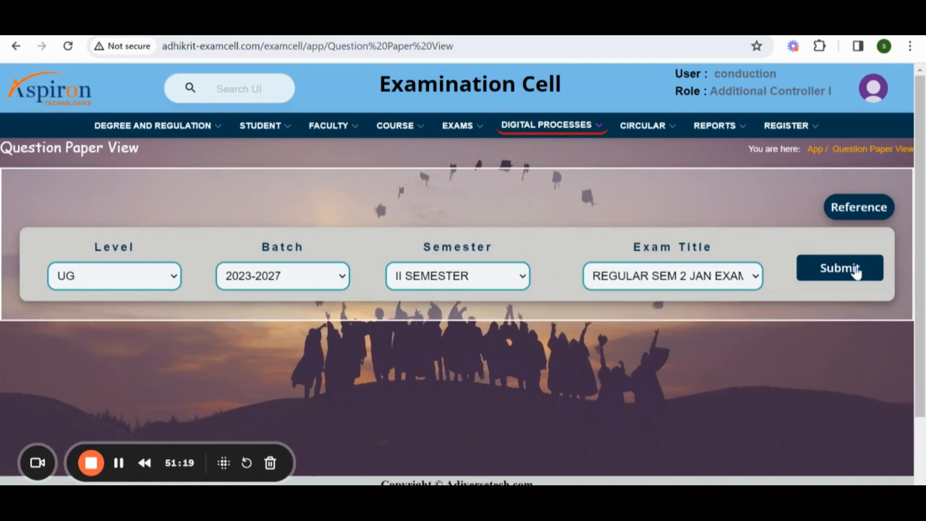
pyautogui.click(855, 272)
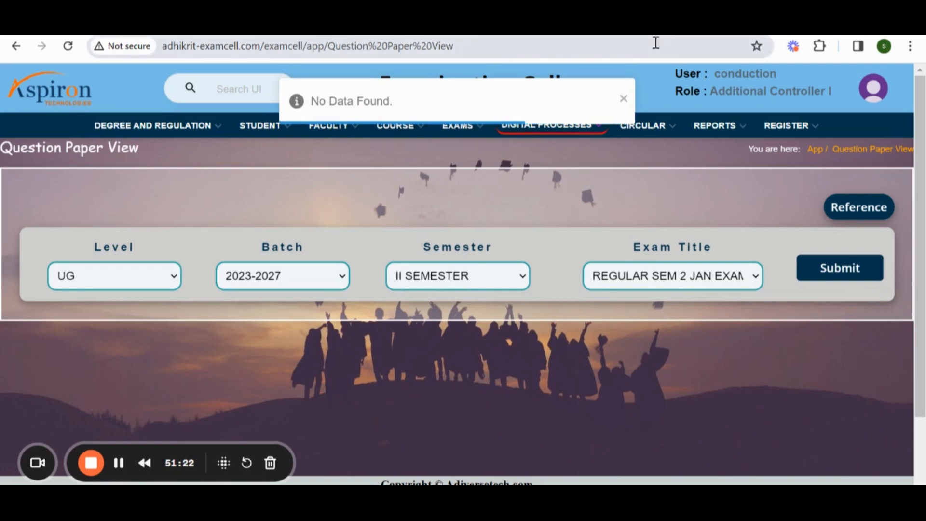
pyautogui.click(623, 99)
pyautogui.scroll(-3, 233, 286)
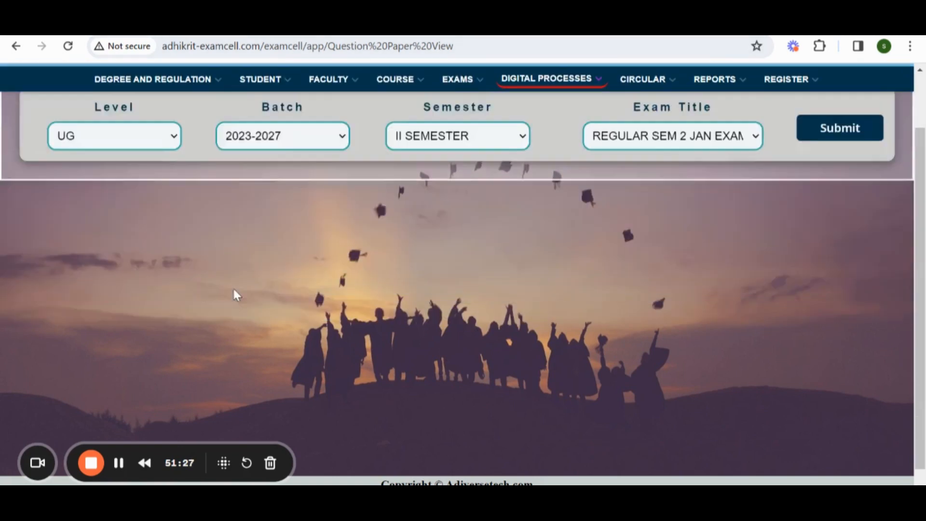
pyautogui.scroll(3, 227, 288)
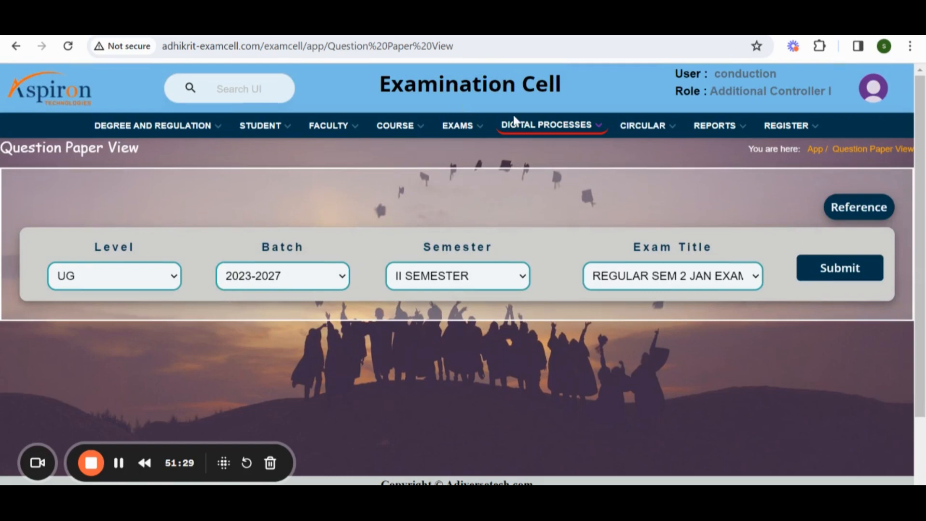
# Step: Open the Question Paper Schema Modify page and select level UG, batch 2023-2027, I SEMESTER and program ECE
pyautogui.click(540, 125)
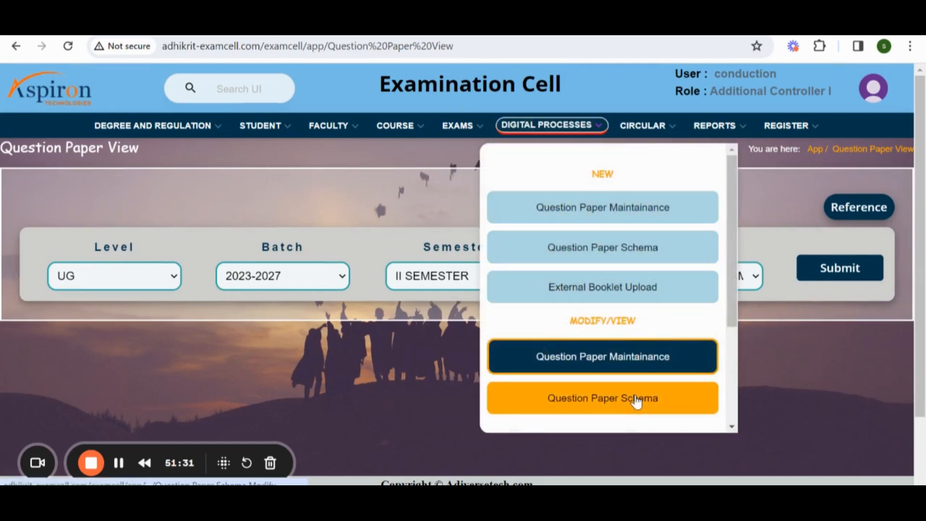
pyautogui.click(639, 398)
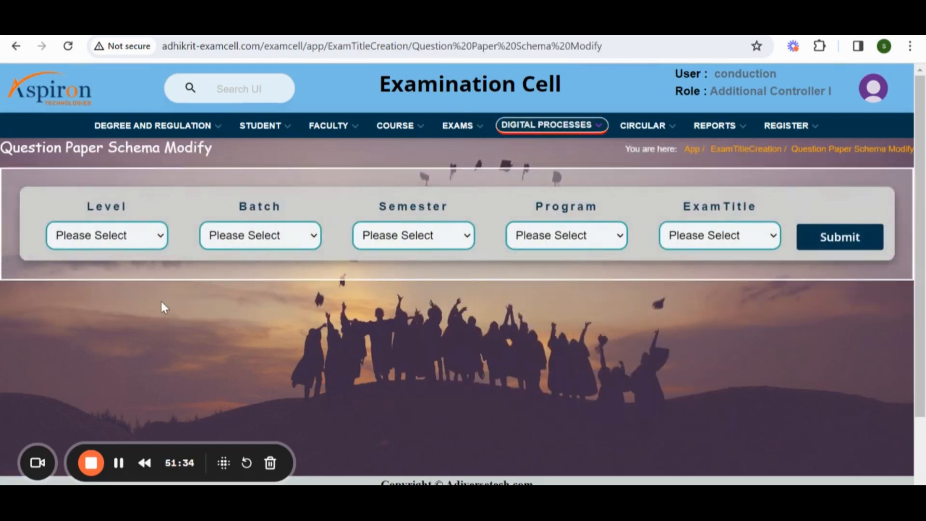
pyautogui.click(82, 236)
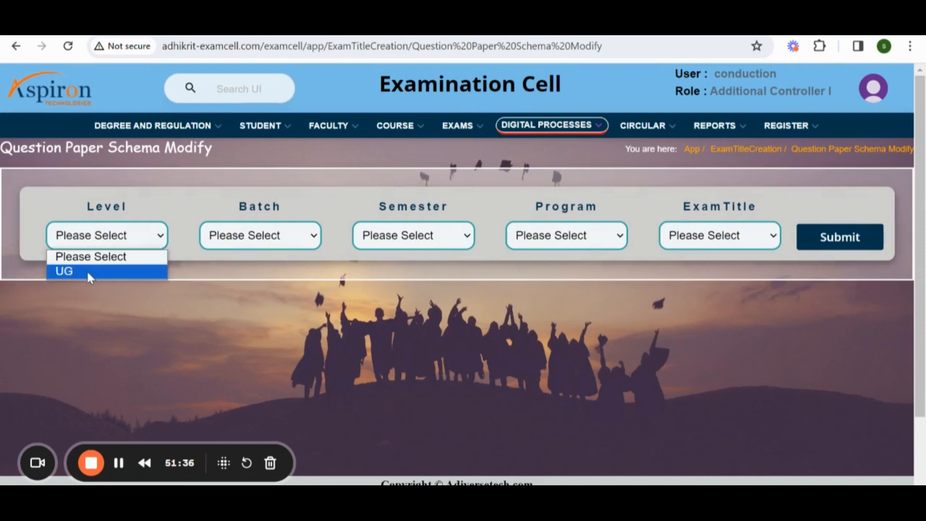
pyautogui.click(86, 270)
pyautogui.click(318, 236)
pyautogui.click(273, 272)
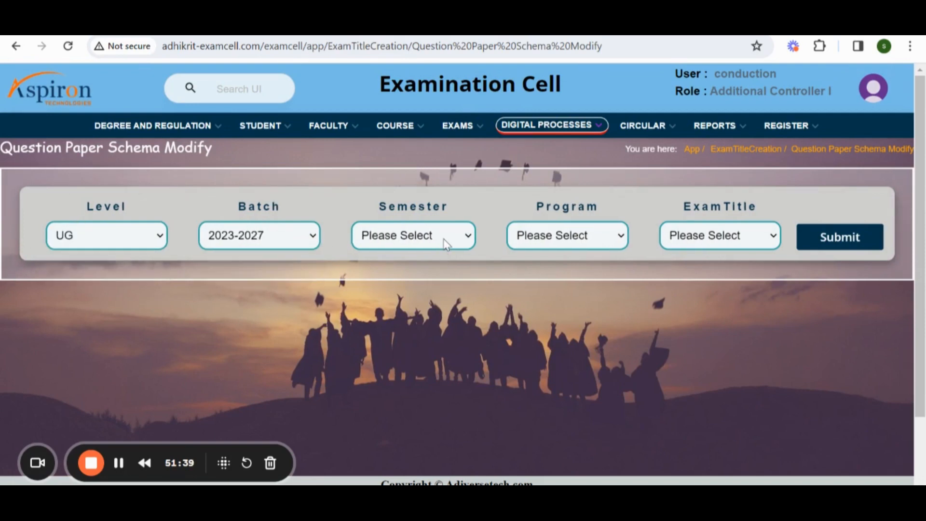
pyautogui.click(444, 238)
pyautogui.click(438, 269)
pyautogui.click(533, 244)
pyautogui.click(538, 270)
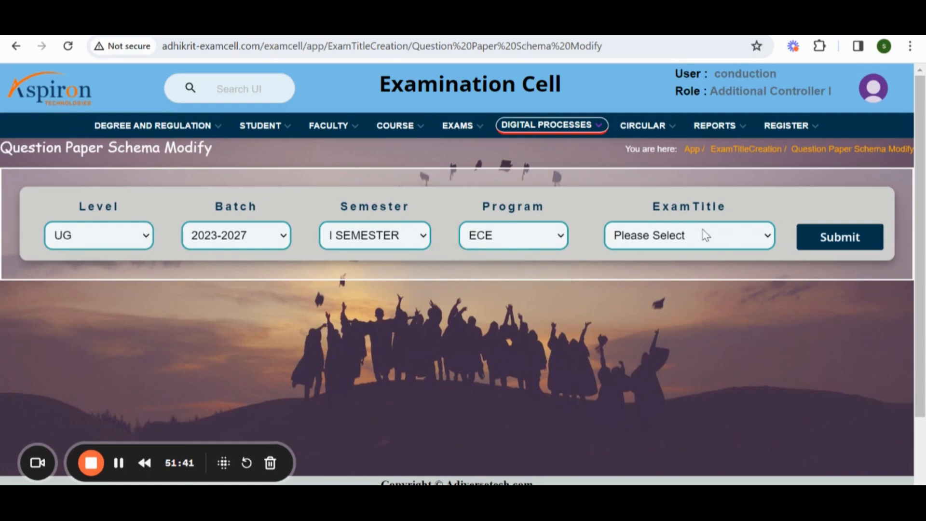
# Step: Choose the exam title REGULAR SEM 1 JAN 2023 and submit the query to list its question paper schemas
pyautogui.click(703, 235)
pyautogui.click(675, 271)
pyautogui.click(826, 245)
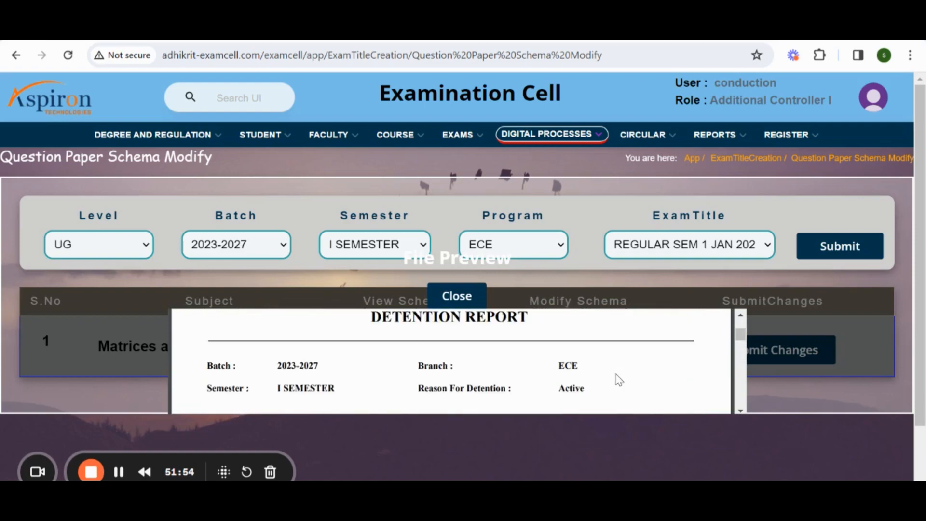
# Step: Review the existing question paper schema file for Matrices and Calculus in its preview and close the preview
pyautogui.scroll(-10, 619, 381)
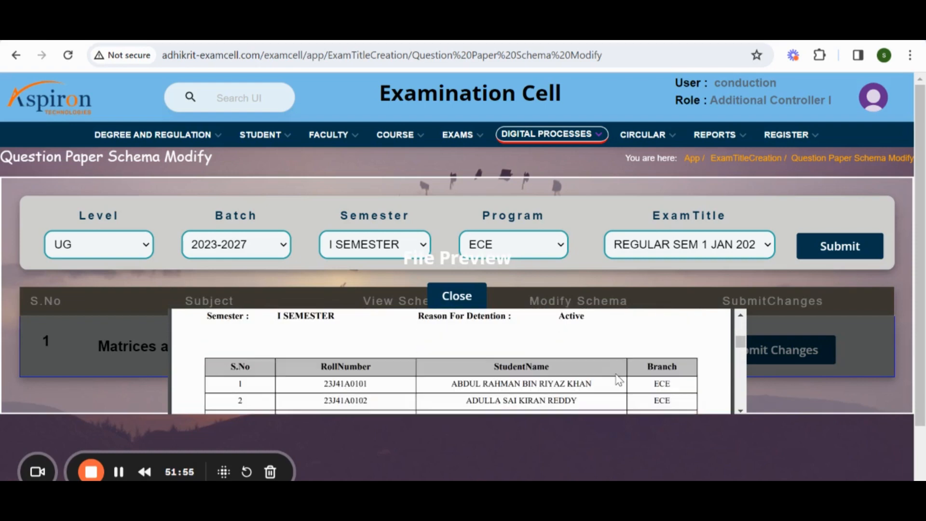
pyautogui.click(467, 294)
pyautogui.click(426, 359)
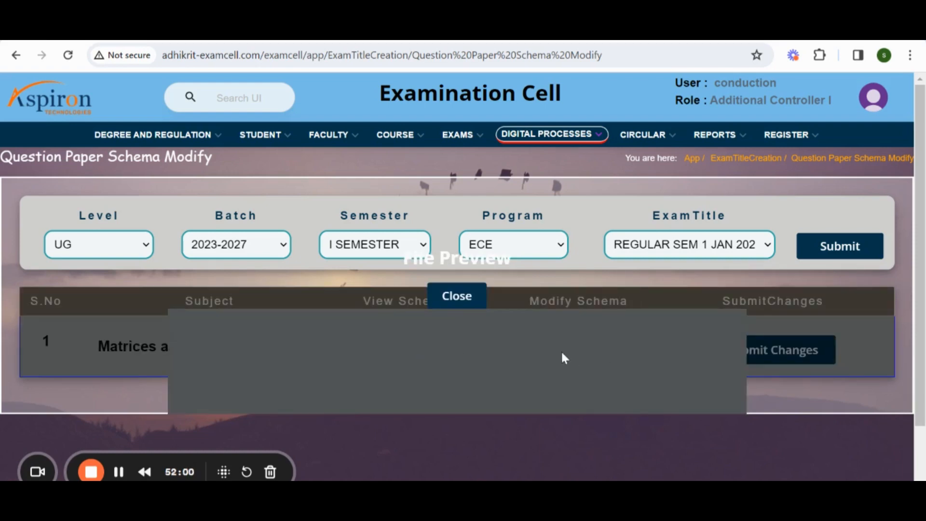
pyautogui.scroll(-3, 560, 350)
pyautogui.scroll(-2, 571, 195)
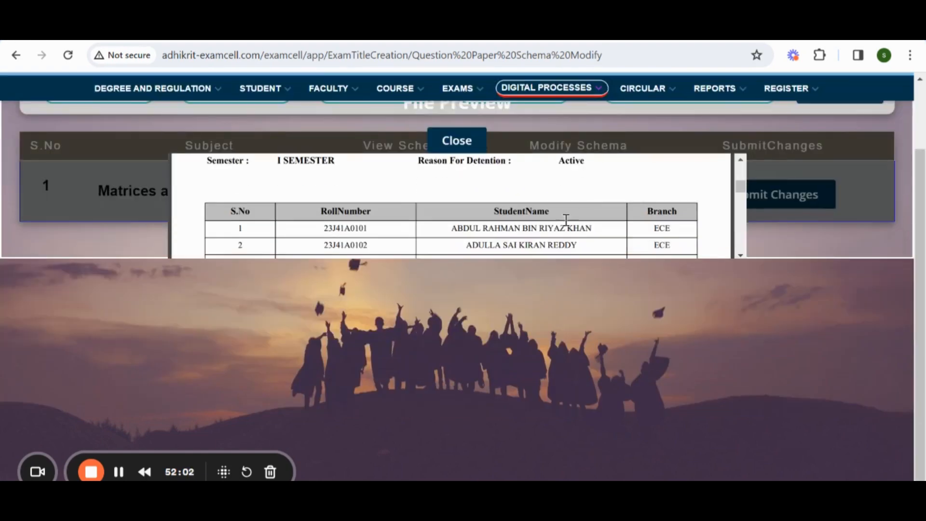
pyautogui.click(455, 142)
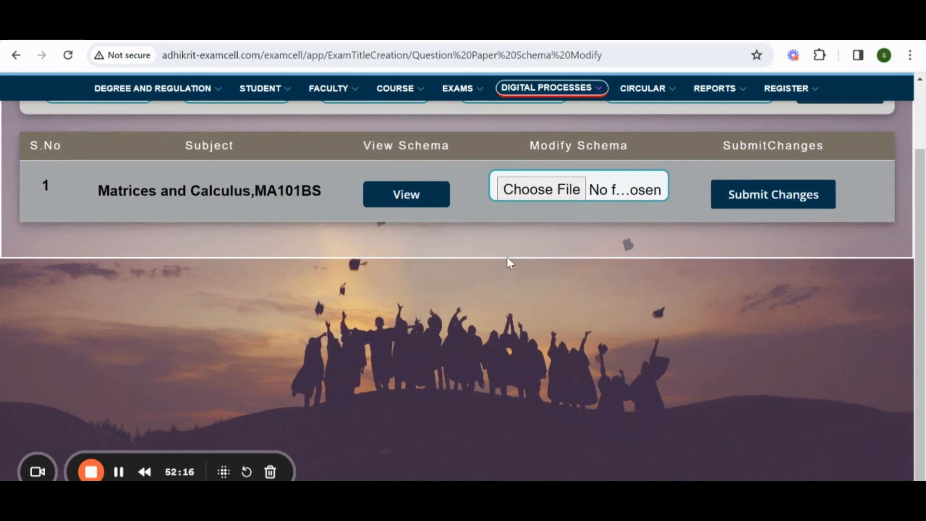
pyautogui.scroll(3, 576, 250)
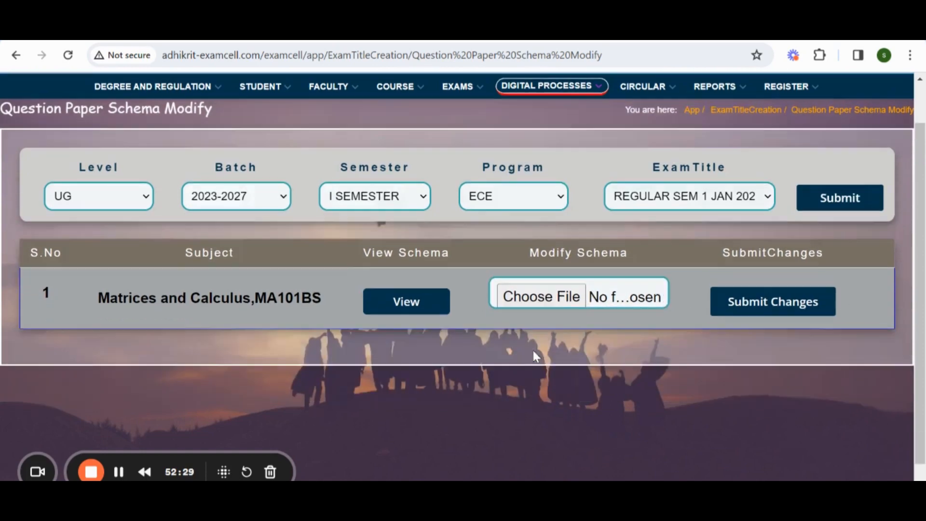
pyautogui.scroll(2, 538, 354)
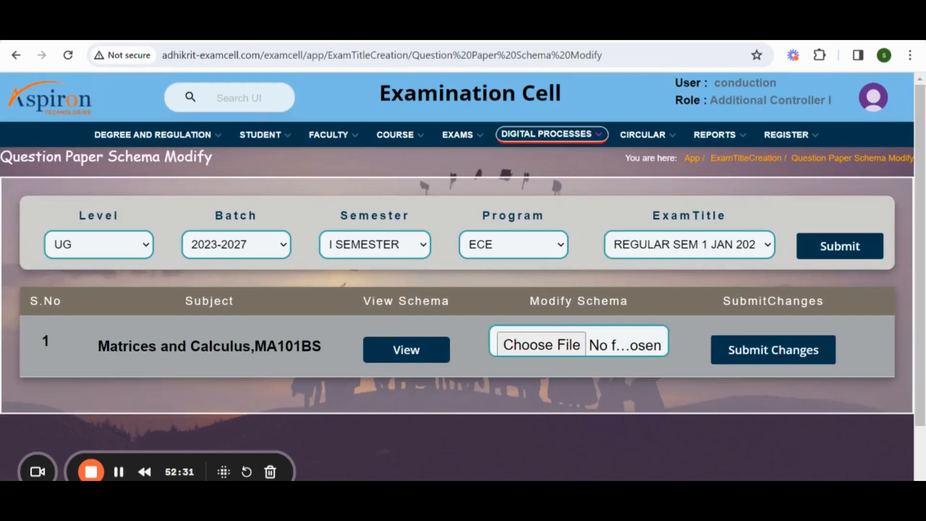
# Step: Open the page for creating a new circular
pyautogui.click(550, 136)
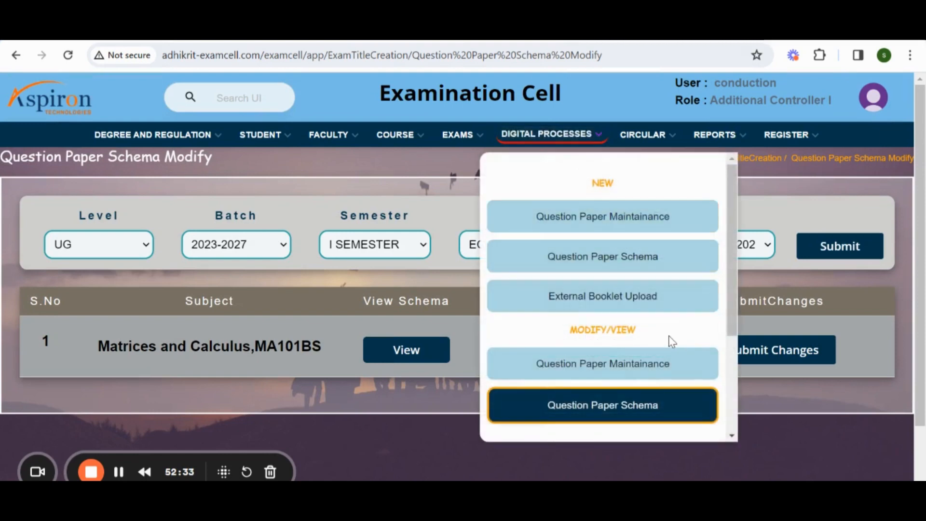
pyautogui.scroll(-3, 669, 341)
pyautogui.scroll(3, 670, 341)
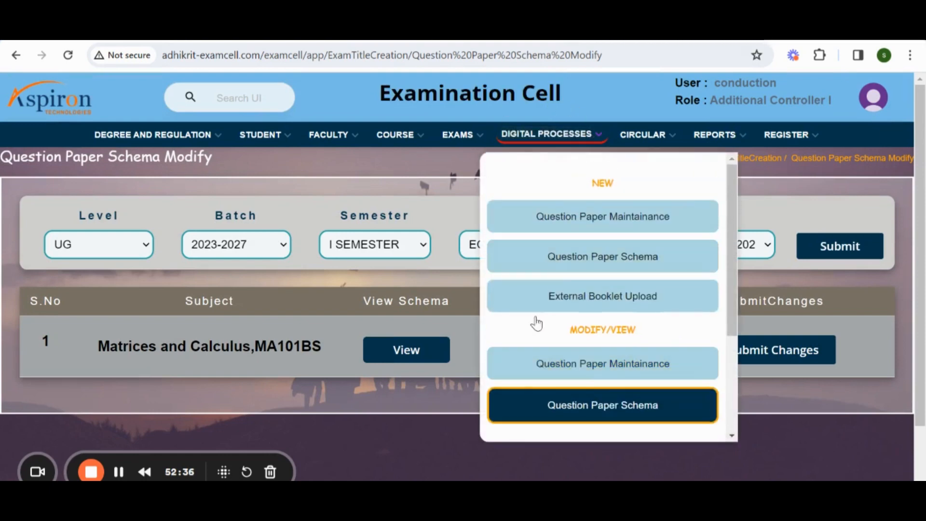
pyautogui.click(644, 141)
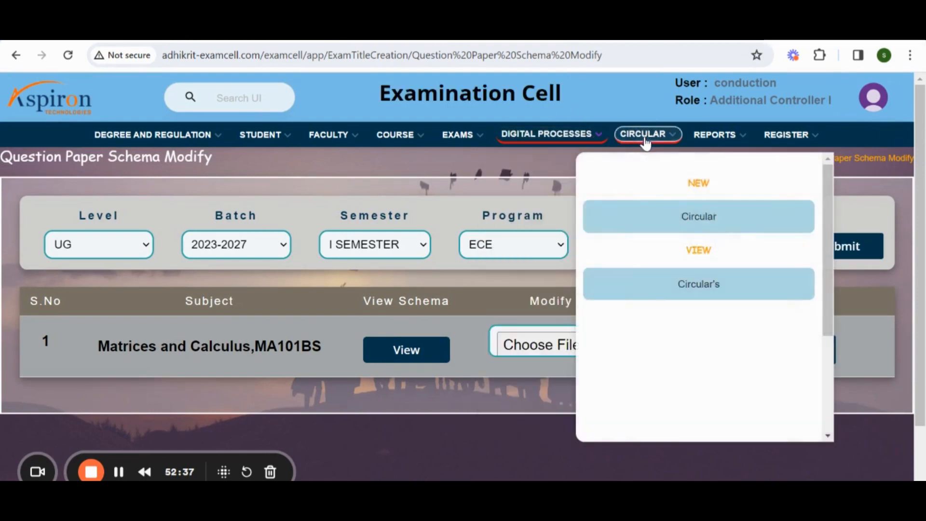
pyautogui.click(725, 216)
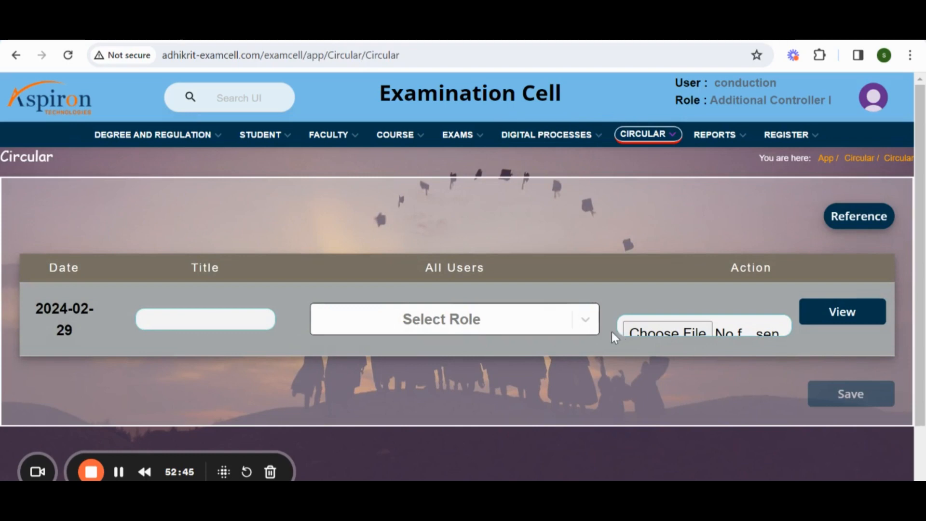
# Step: Review the available recipient roles for the new circular and choose STUDENT
pyautogui.click(196, 323)
pyautogui.click(592, 320)
pyautogui.scroll(-3, 592, 319)
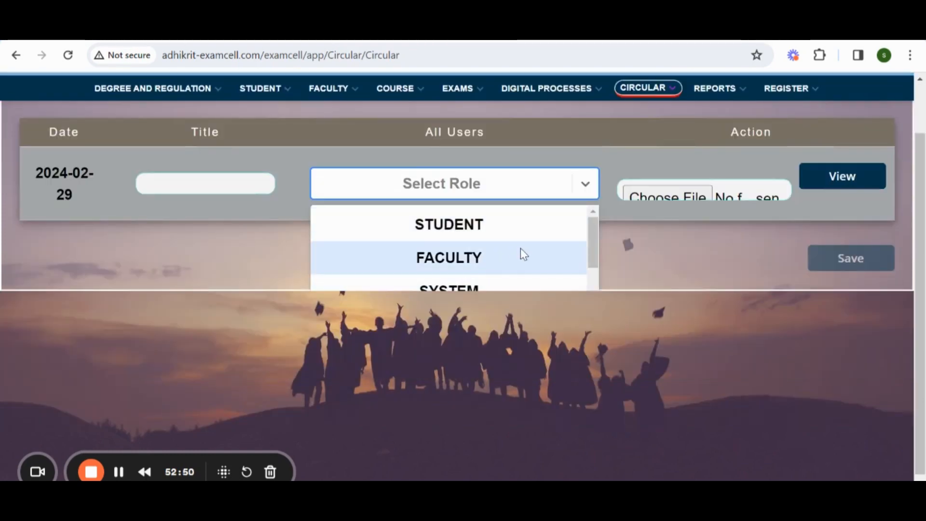
pyautogui.scroll(-6, 524, 254)
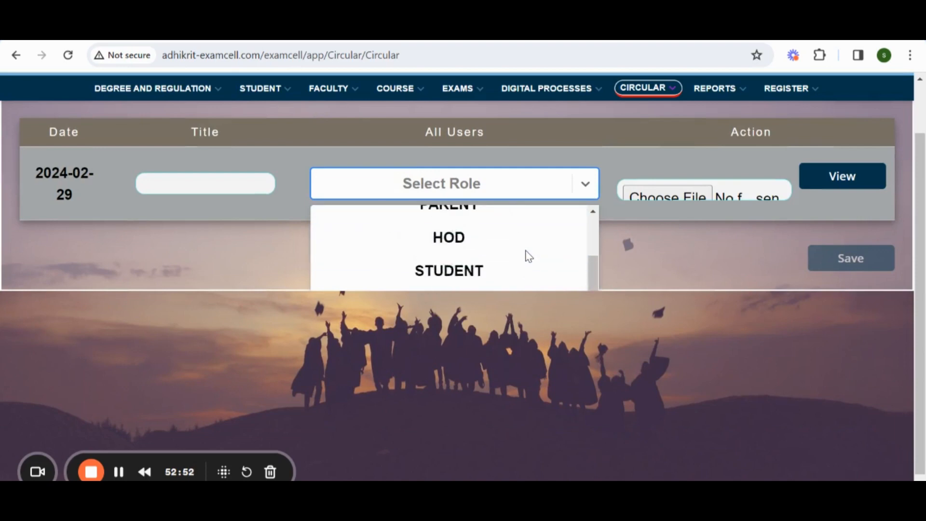
pyautogui.scroll(5, 529, 256)
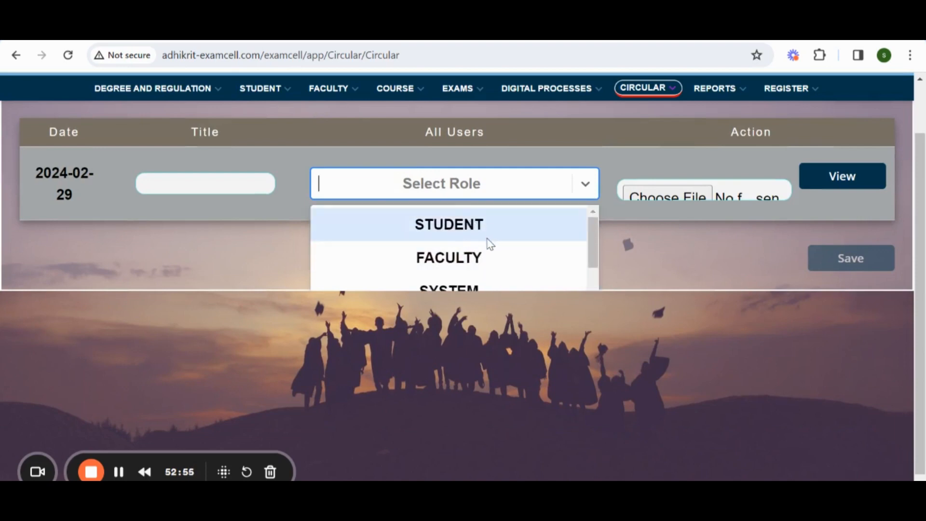
pyautogui.scroll(-6, 511, 273)
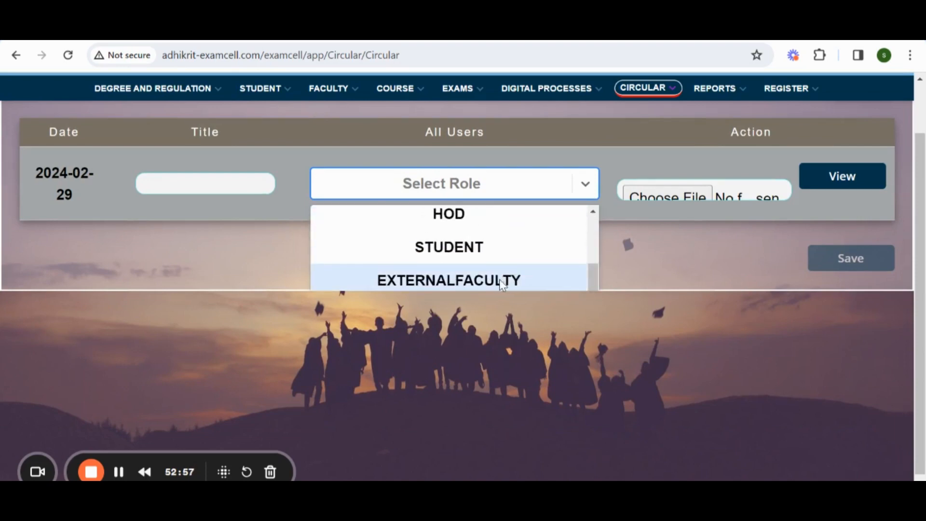
pyautogui.scroll(5, 499, 282)
pyautogui.click(496, 226)
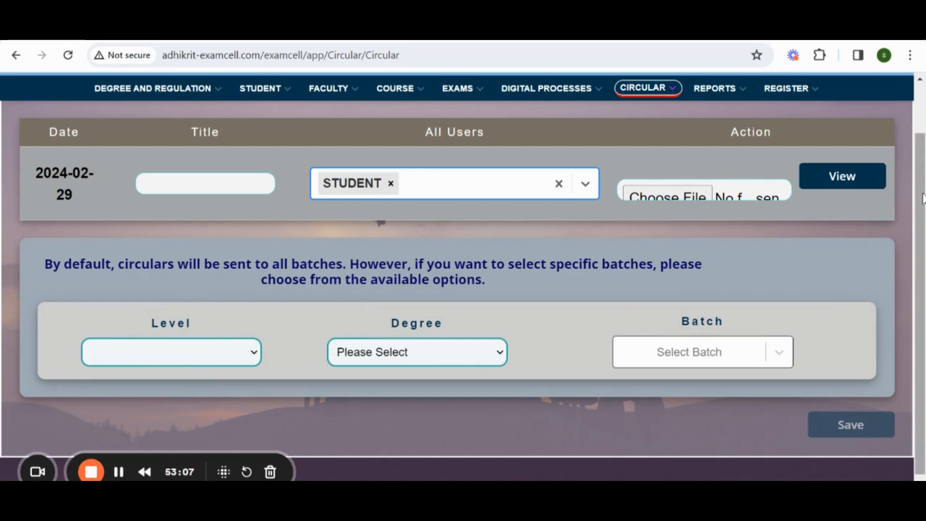
# Step: Limit the circular's recipients to level UG, degree B.TECH and batch 2023-2027
pyautogui.click(228, 352)
pyautogui.click(200, 400)
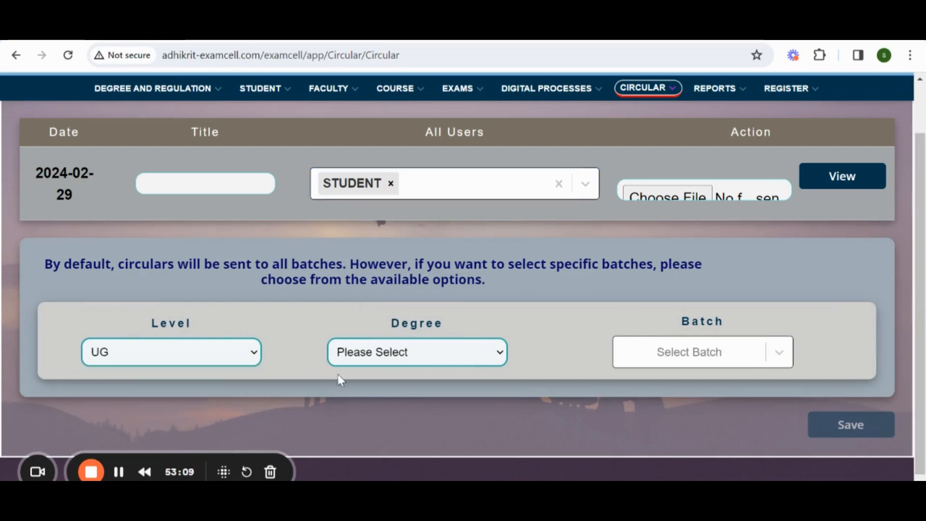
pyautogui.click(453, 365)
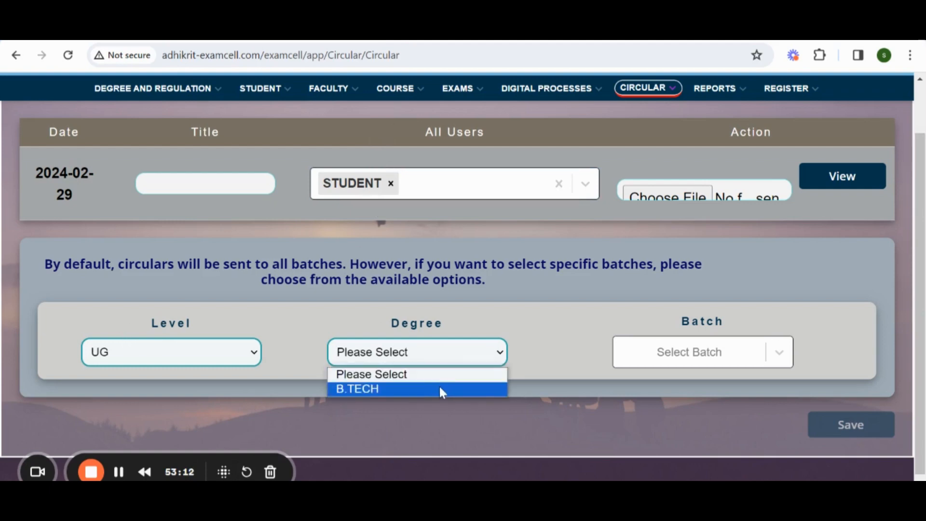
pyautogui.click(438, 386)
pyautogui.click(650, 360)
pyautogui.click(698, 390)
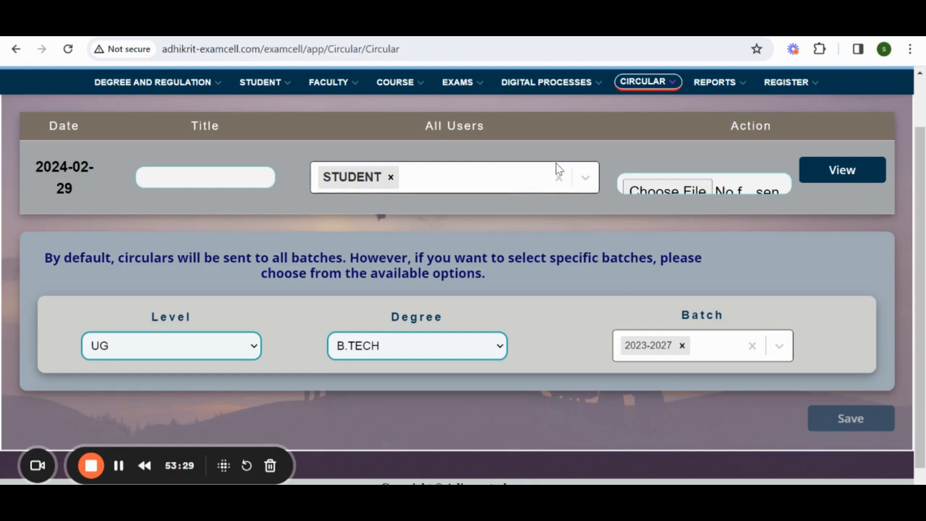
# Step: Open the Circular View page, view the document attached to the Notice circular and close it
pyautogui.click(662, 89)
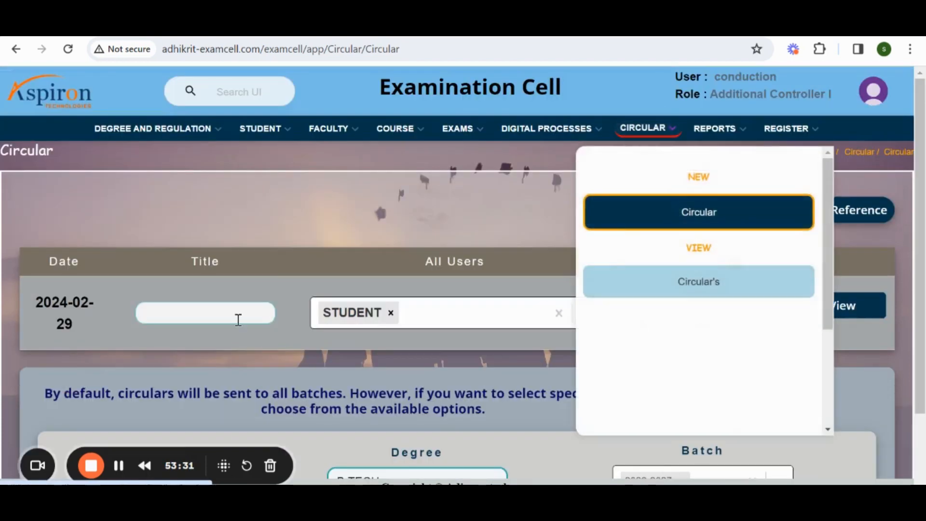
pyautogui.click(733, 287)
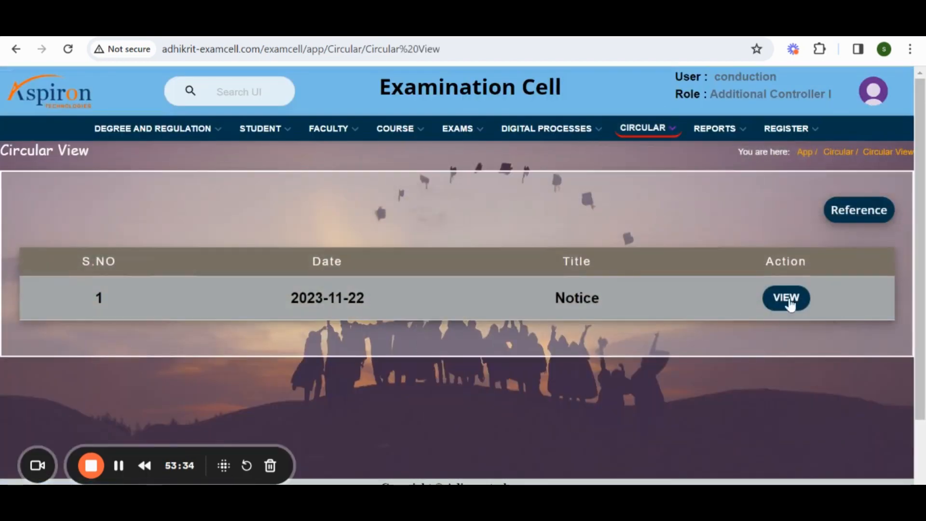
pyautogui.click(784, 297)
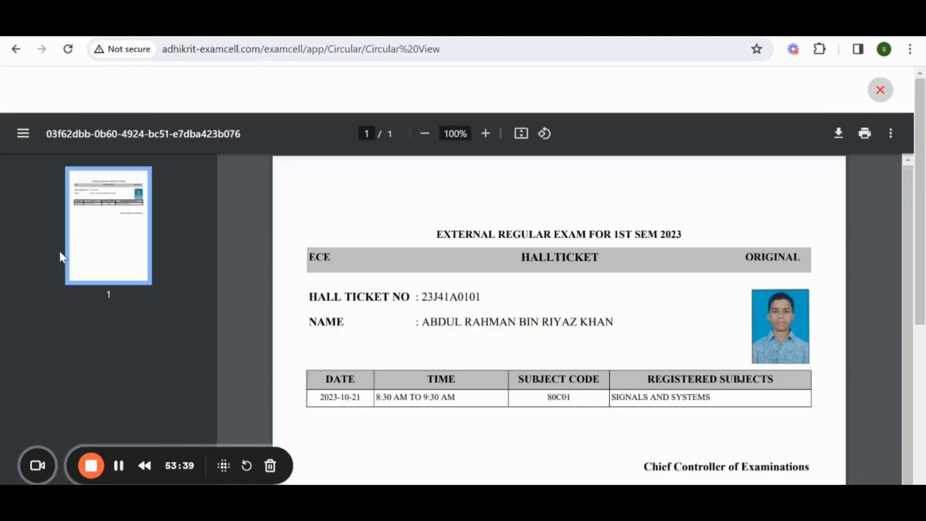
pyautogui.scroll(-4, 597, 285)
pyautogui.scroll(4, 596, 320)
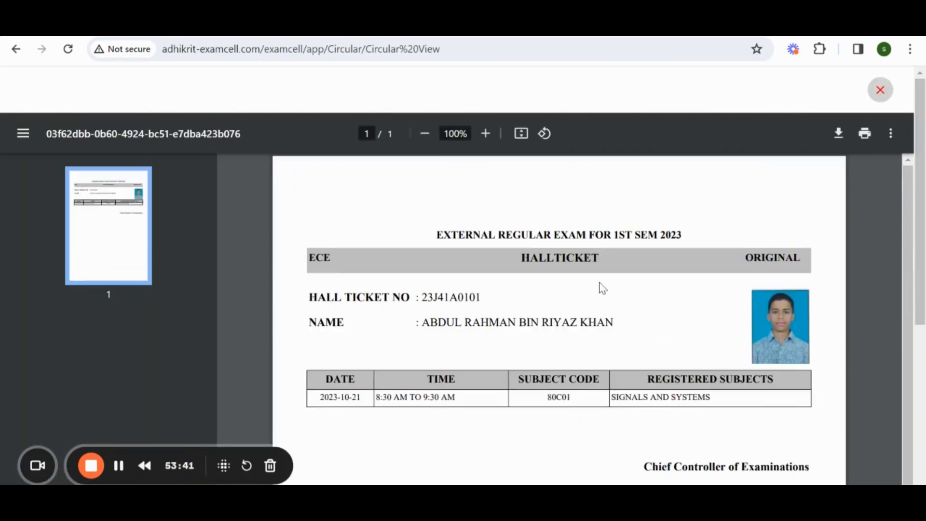
pyautogui.click(880, 90)
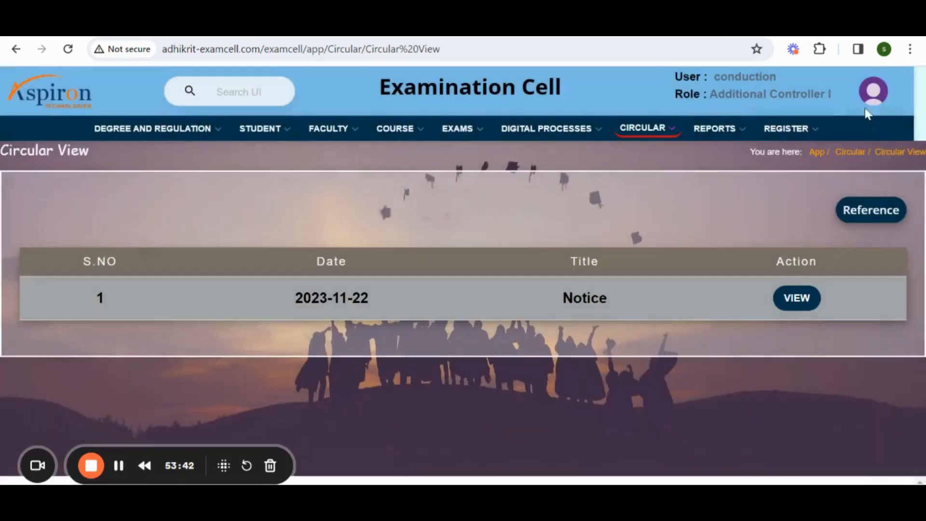
# Step: Open the Logo Maintainces page and examine its image upload, institution details and description fields
pyautogui.click(737, 128)
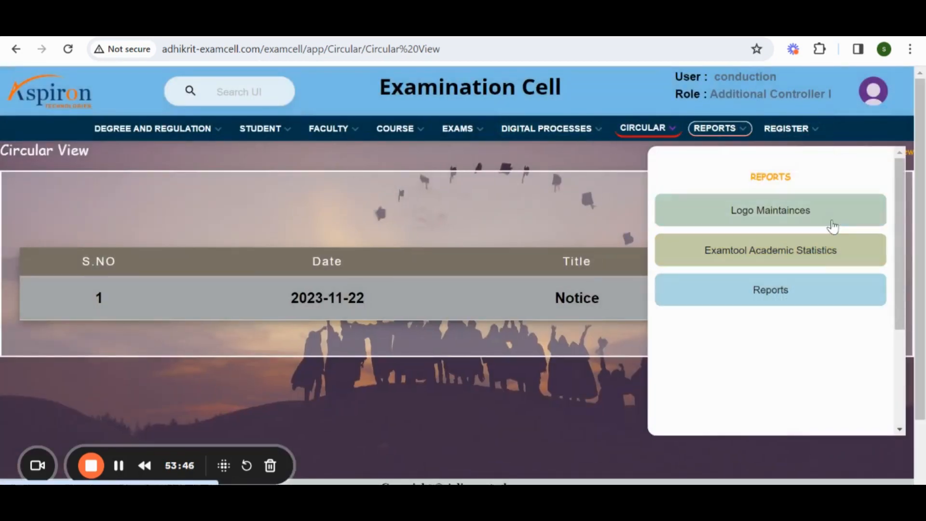
pyautogui.click(829, 219)
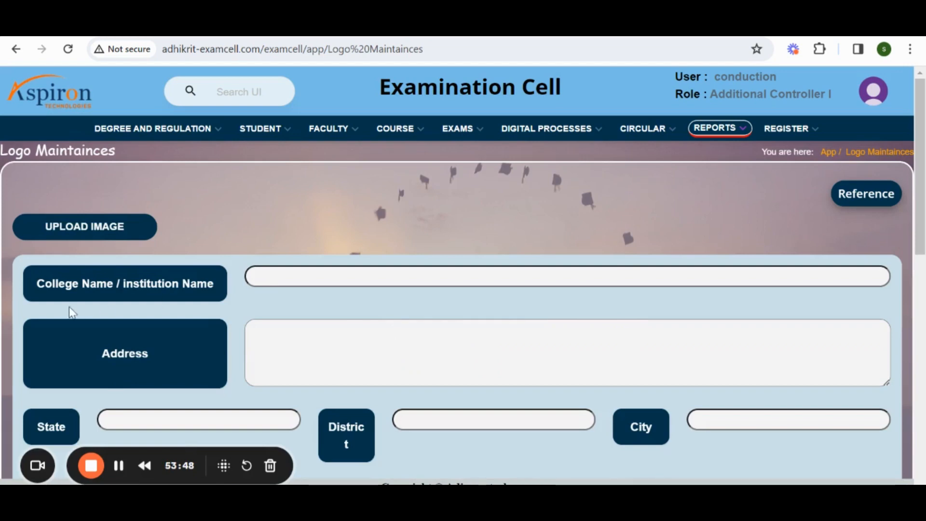
pyautogui.scroll(-7, 585, 253)
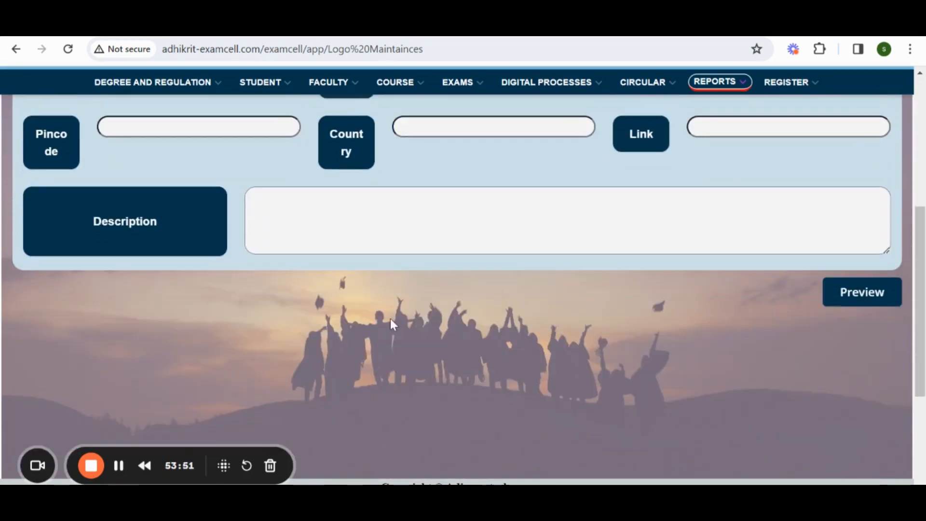
pyautogui.scroll(5, 390, 318)
pyautogui.scroll(3, 641, 217)
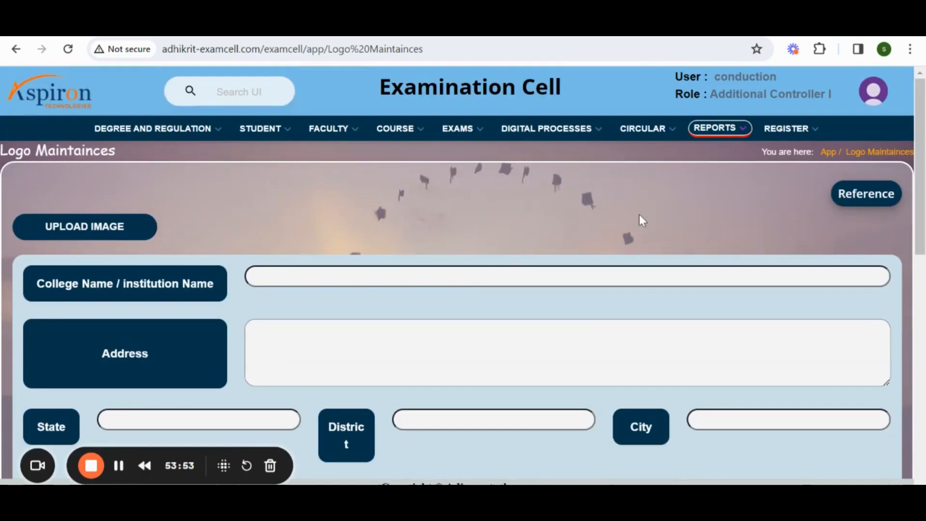
pyautogui.scroll(-4, 477, 360)
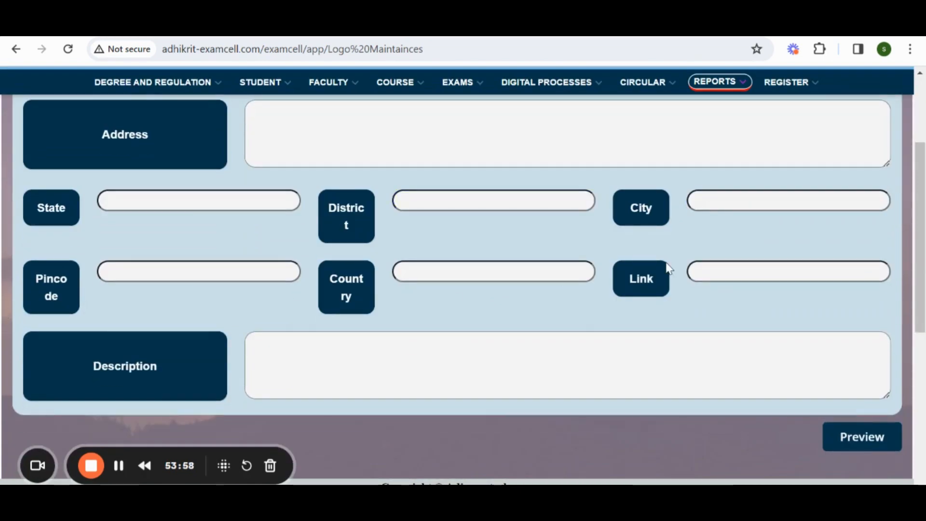
pyautogui.scroll(4, 440, 342)
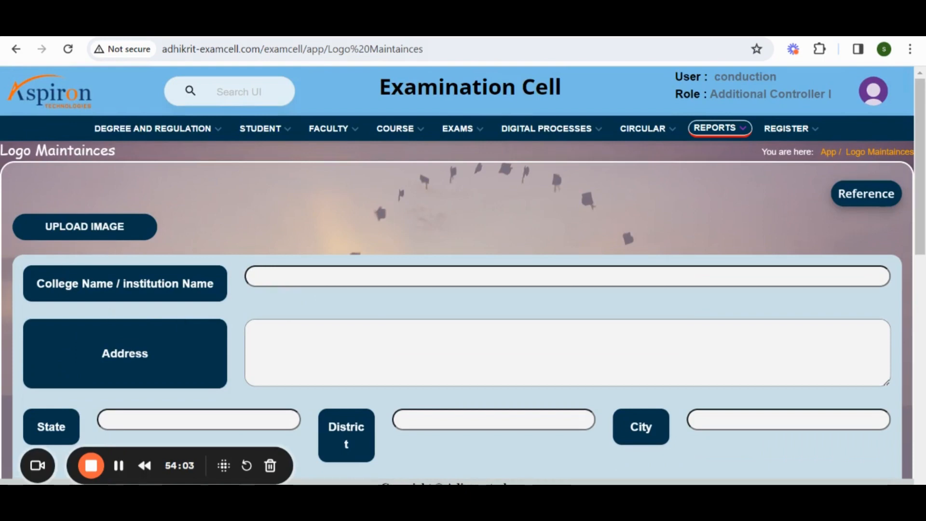
# Step: Open the Examtool Academic Statistics page and filter its charts by level UG and degree B.TECH
pyautogui.click(721, 131)
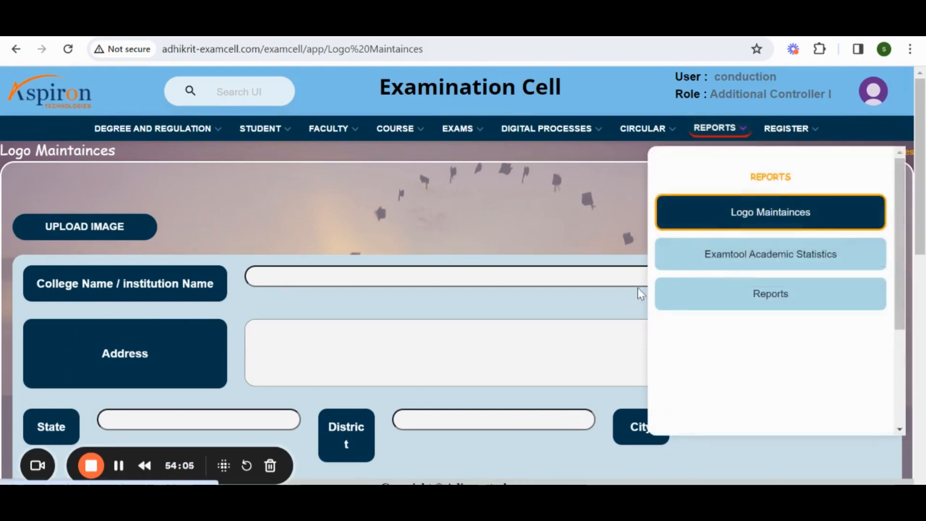
pyautogui.click(755, 265)
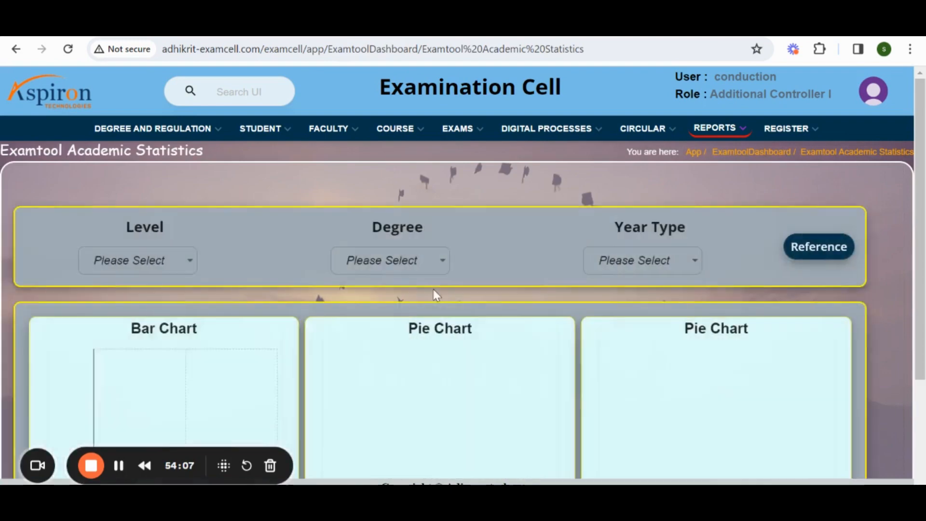
pyautogui.scroll(-3, 534, 333)
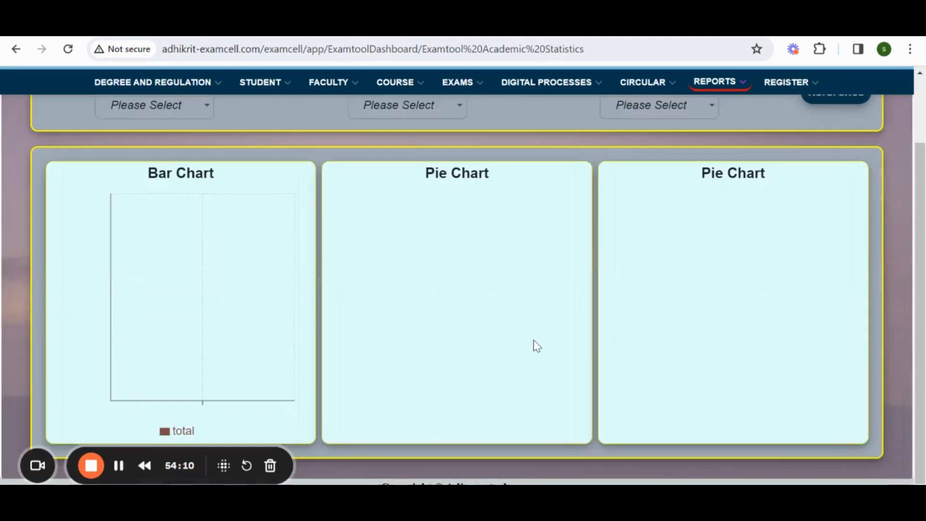
pyautogui.scroll(3, 426, 294)
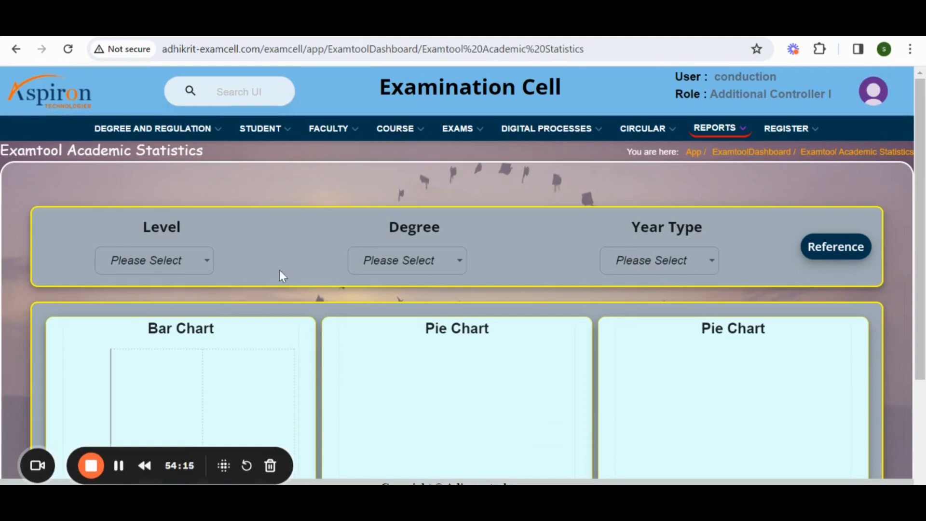
pyautogui.click(156, 261)
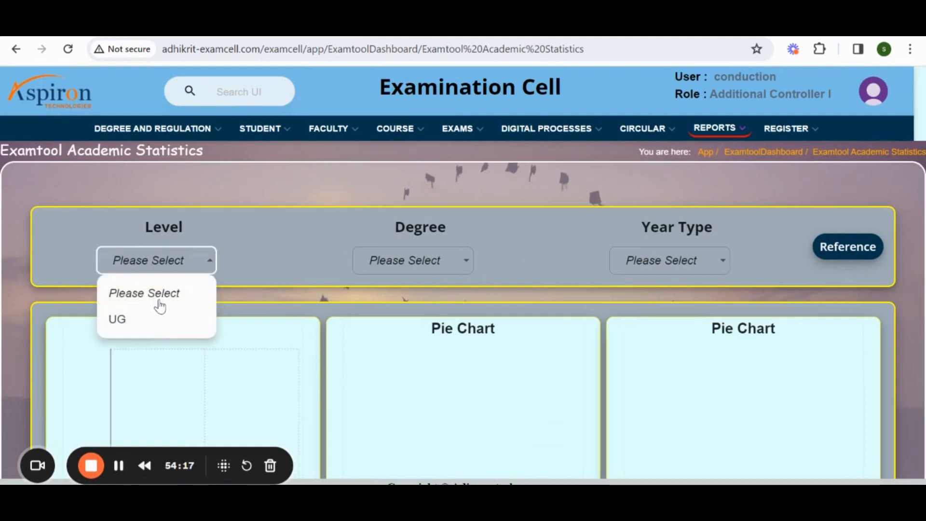
pyautogui.click(157, 317)
pyautogui.click(410, 270)
pyautogui.click(393, 317)
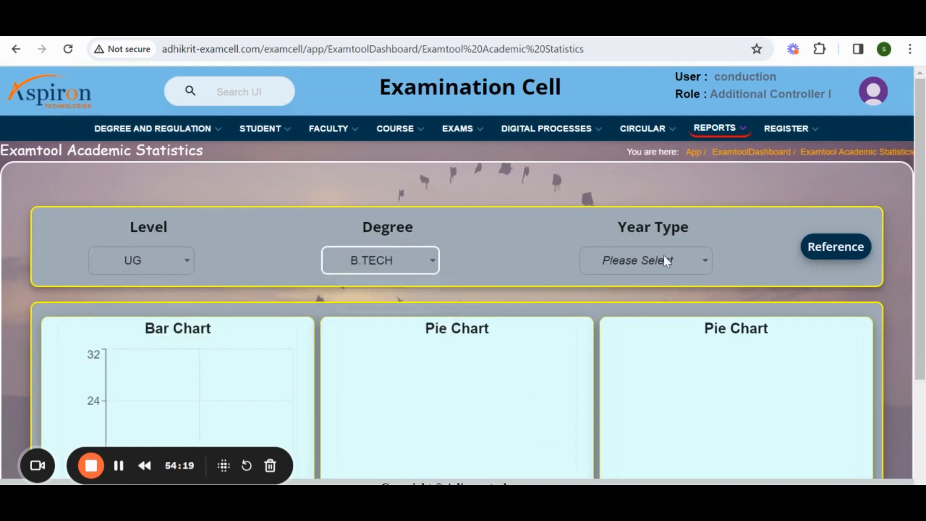
# Step: Set the statistics' year type to Current Year and view the resulting charts
pyautogui.click(666, 260)
pyautogui.click(656, 317)
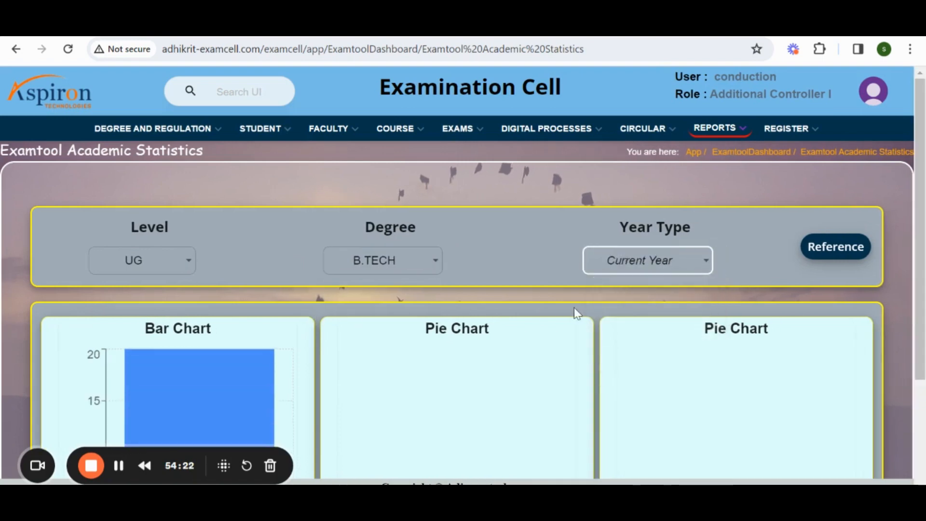
pyautogui.scroll(-3, 579, 312)
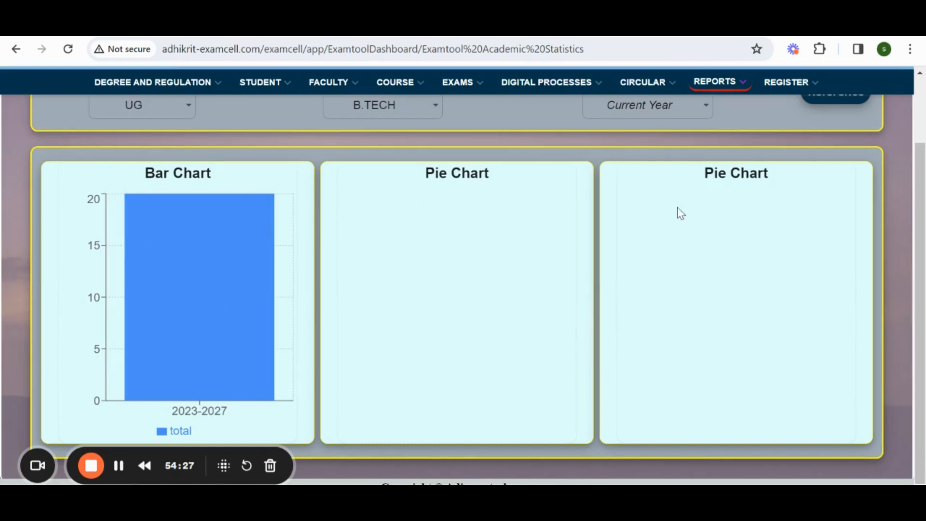
pyautogui.scroll(3, 694, 285)
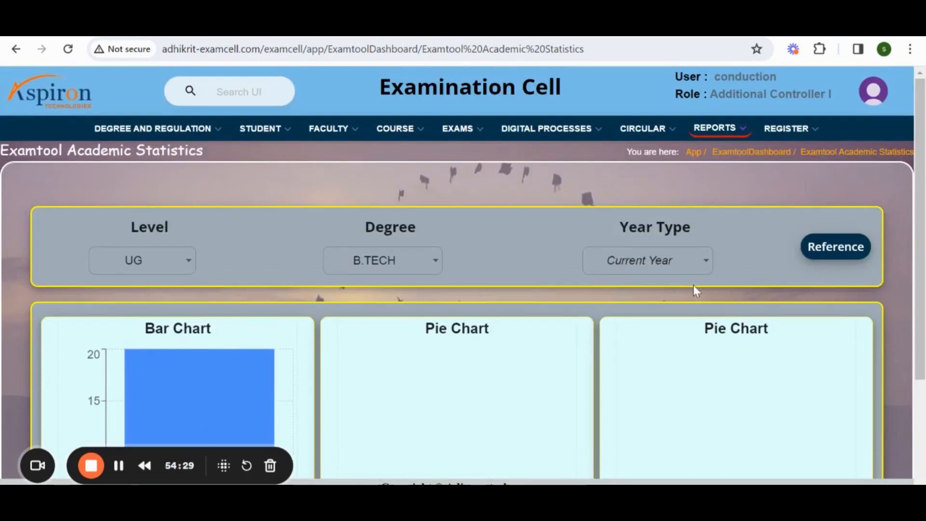
# Step: Open the Reports page and look through the beginning of the report list
pyautogui.moveTo(723, 141)
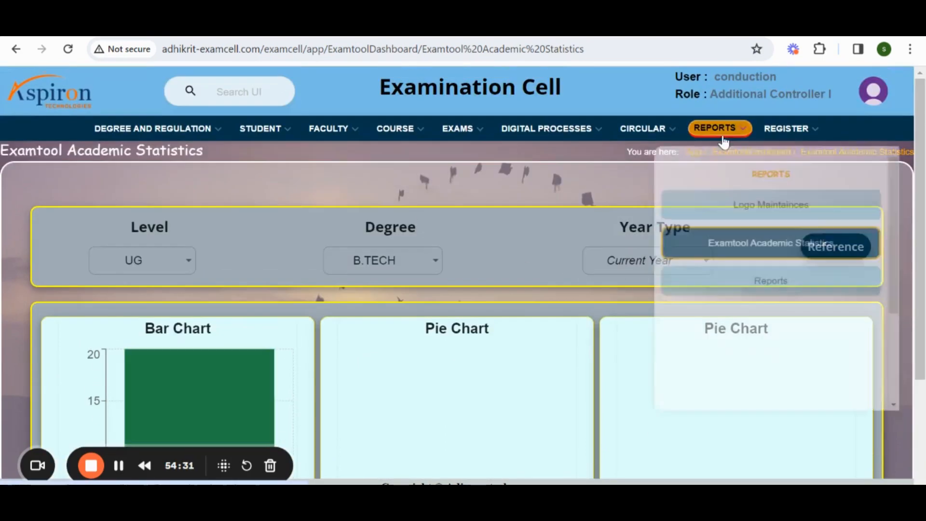
pyautogui.click(762, 309)
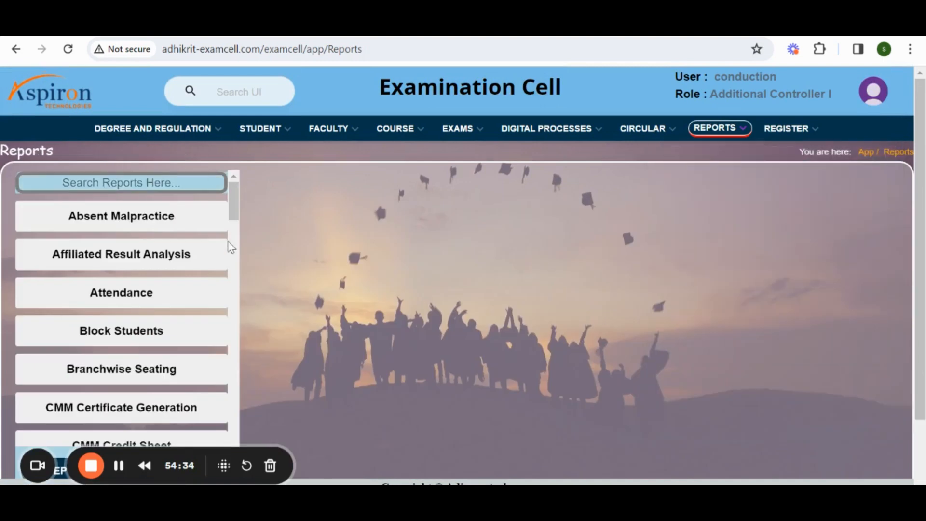
pyautogui.scroll(-10, 237, 203)
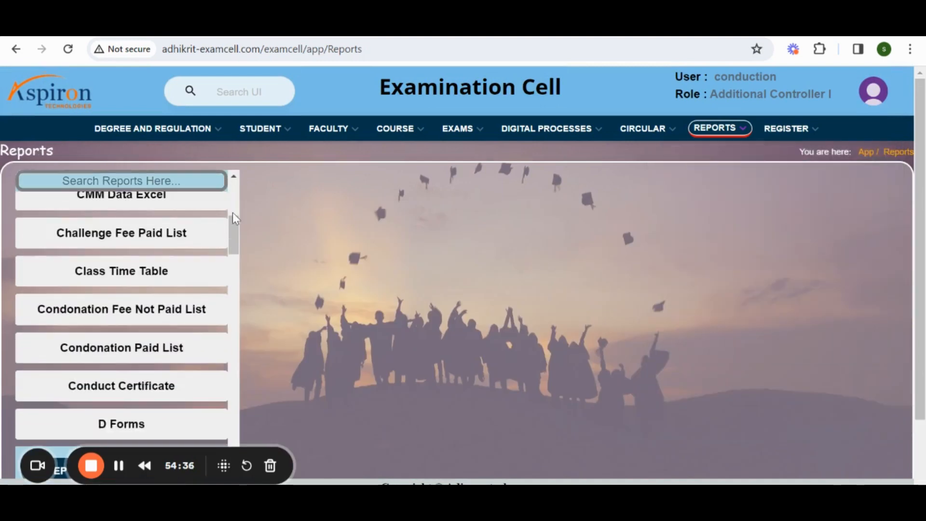
pyautogui.scroll(10, 233, 227)
# Step: View the filter fields of the Affiliated Result Analysis, Attendance, Block Students, Branchwise Seating and CMM Certificate Generation reports
pyautogui.click(85, 259)
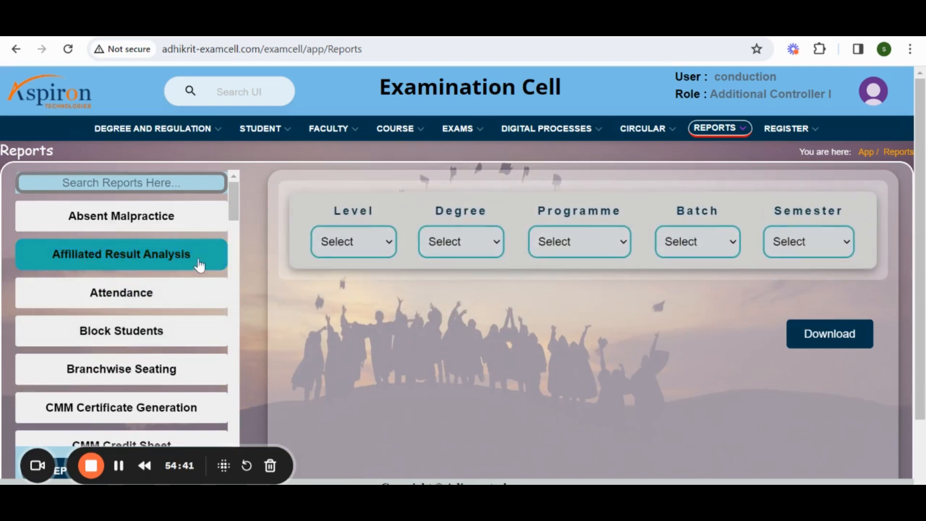
pyautogui.click(126, 302)
pyautogui.click(127, 331)
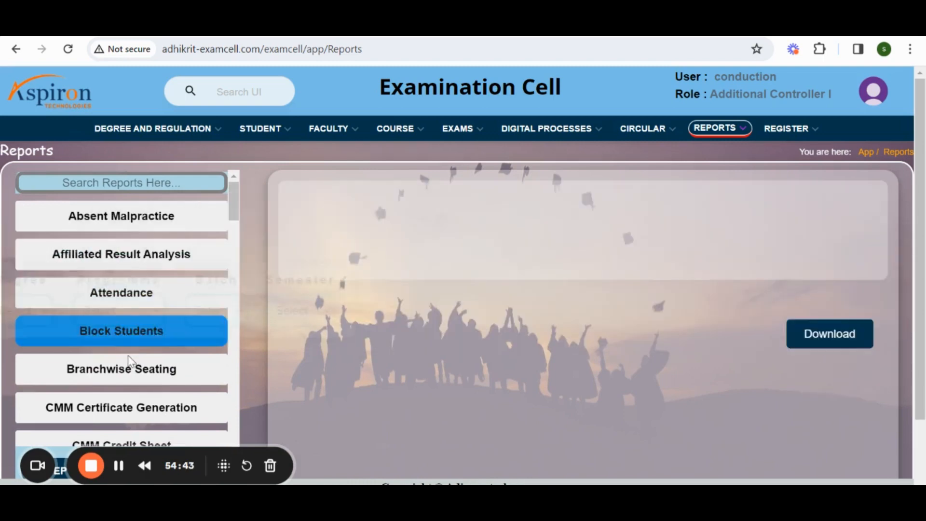
pyautogui.click(134, 371)
pyautogui.scroll(-2, 134, 371)
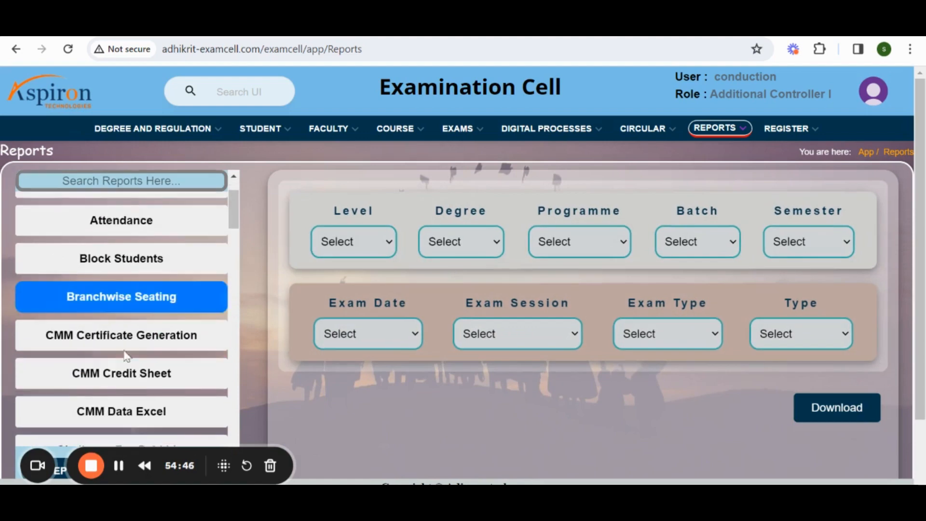
pyautogui.click(135, 337)
# Step: Set the CMM Credit Sheet report to level UG, degree B.TECH, programme ECE, batch 2023-2027 and the first student's roll number
pyautogui.click(133, 381)
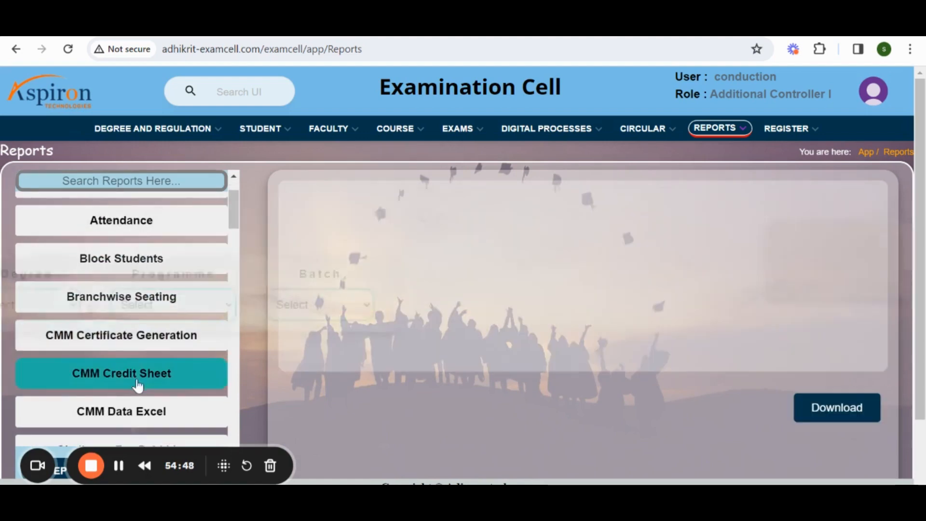
pyautogui.click(400, 241)
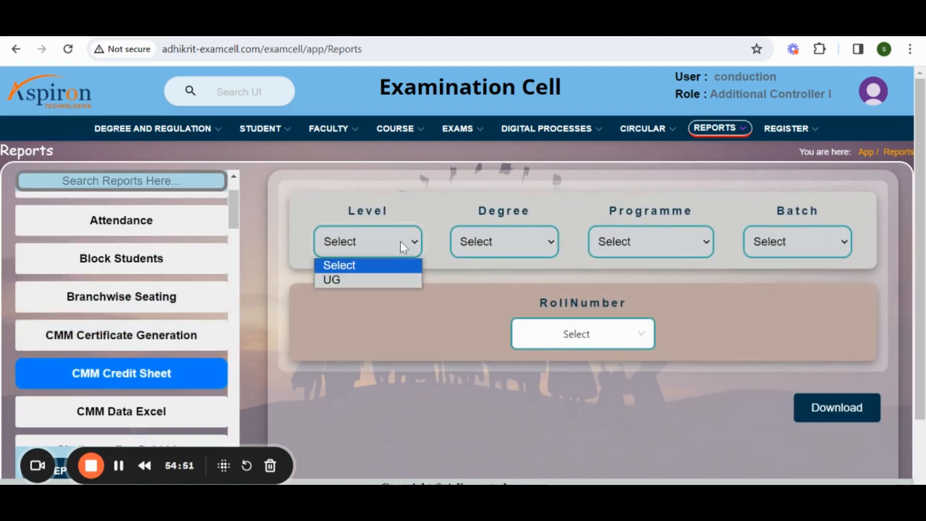
pyautogui.click(404, 277)
pyautogui.click(481, 244)
pyautogui.click(480, 280)
pyautogui.click(634, 241)
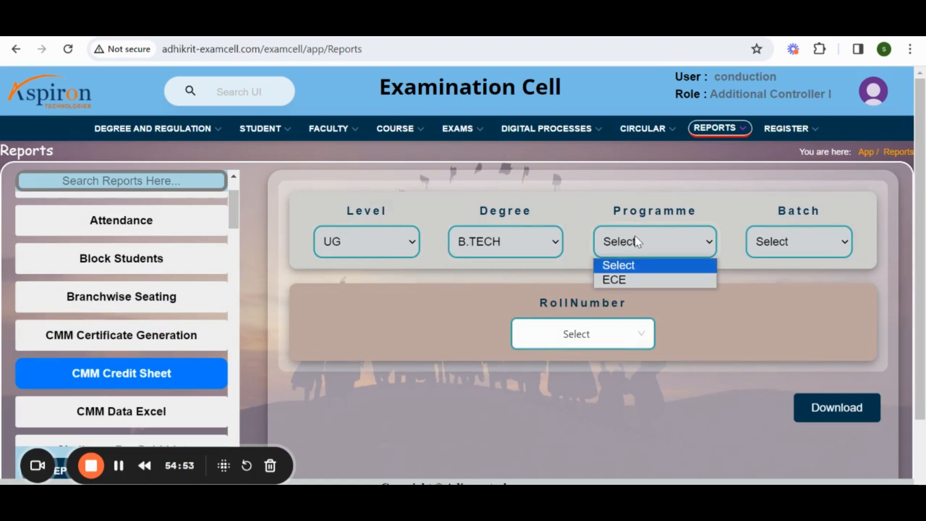
pyautogui.click(626, 278)
pyautogui.click(814, 254)
pyautogui.click(808, 282)
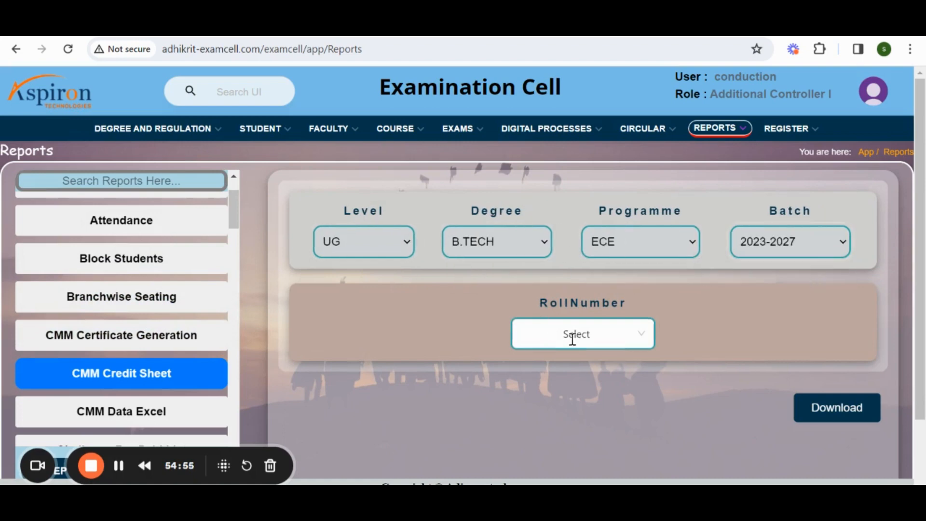
pyautogui.click(575, 333)
pyautogui.click(545, 186)
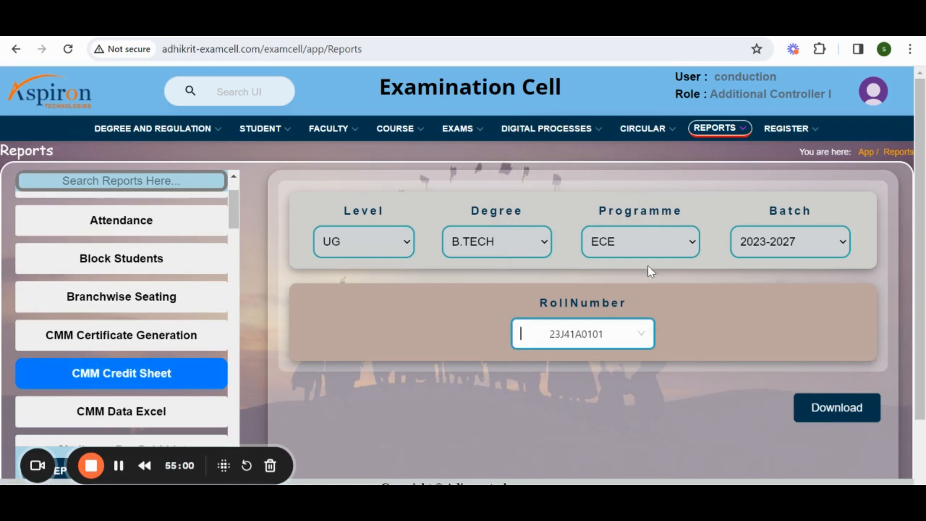
# Step: Look through the full list of available reports, from Absent Malpractice down to Valuation Status Excel
pyautogui.scroll(-15, 223, 295)
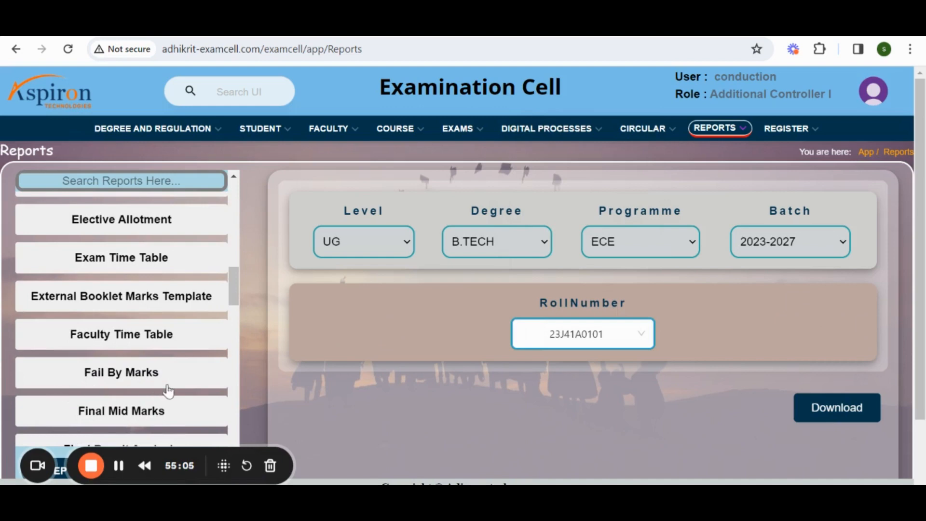
pyautogui.scroll(-3, 72, 409)
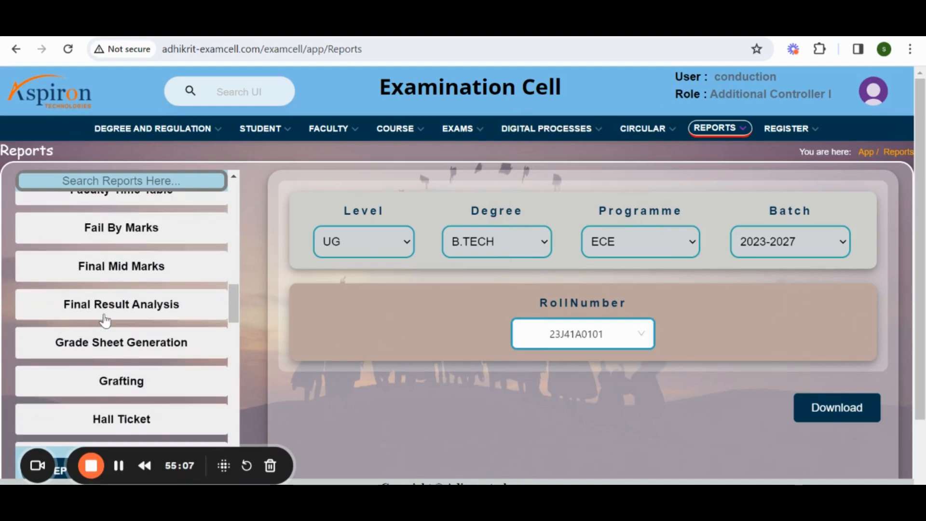
pyautogui.scroll(-17, 187, 362)
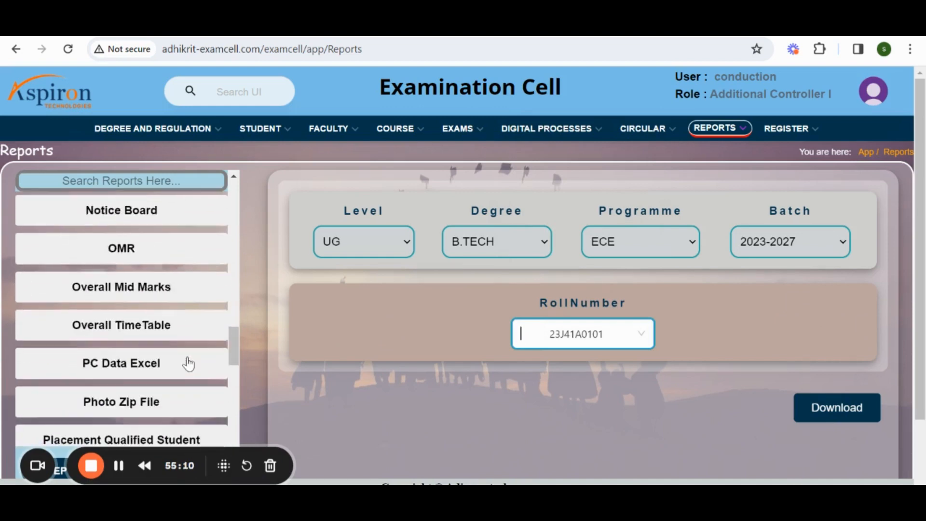
pyautogui.scroll(-10, 189, 363)
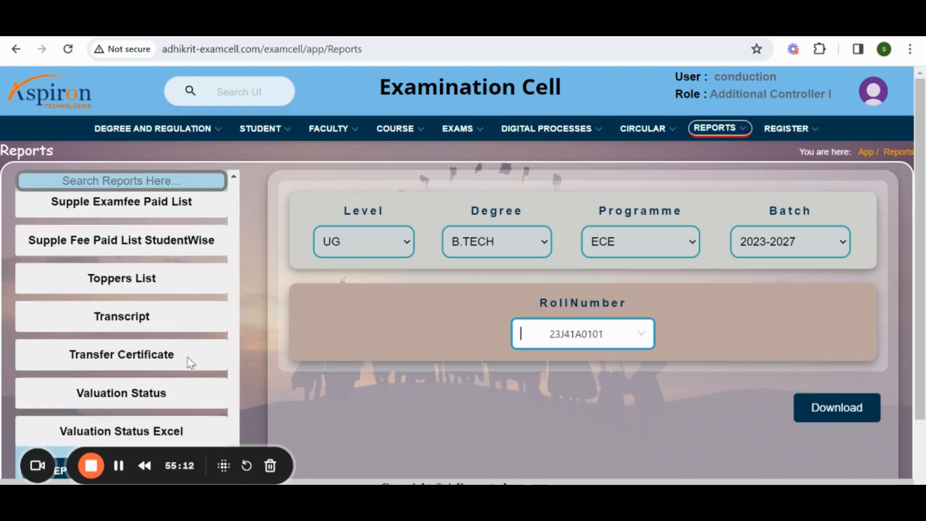
pyautogui.scroll(13, 176, 371)
pyautogui.scroll(15, 174, 369)
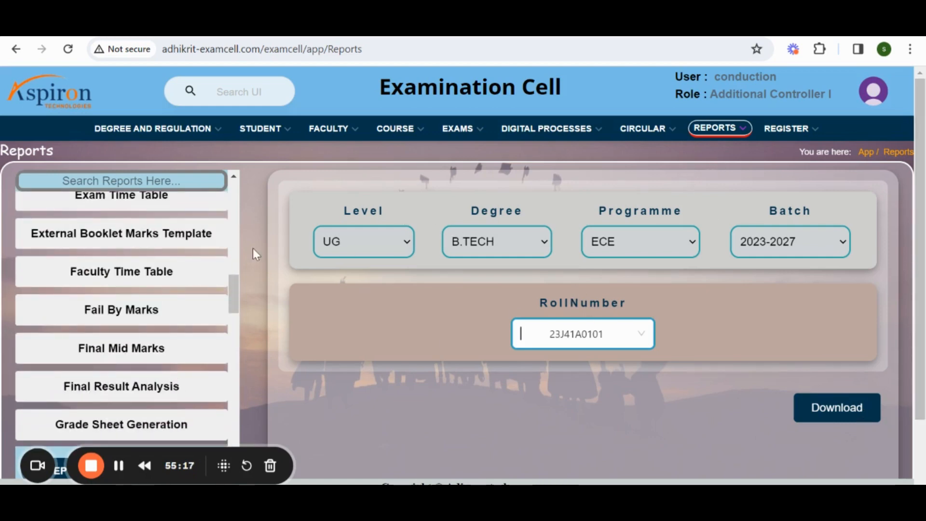
pyautogui.scroll(15, 120, 265)
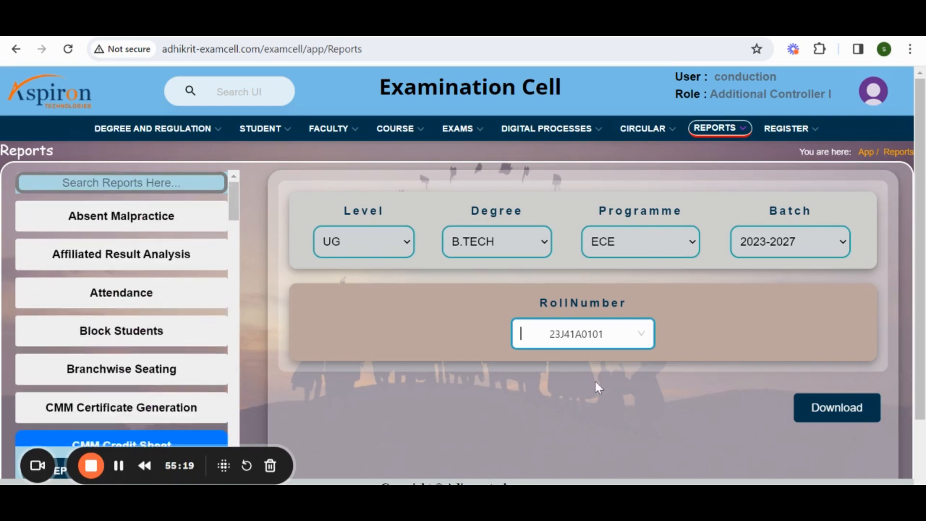
pyautogui.scroll(-2, 182, 393)
pyautogui.scroll(2, 180, 388)
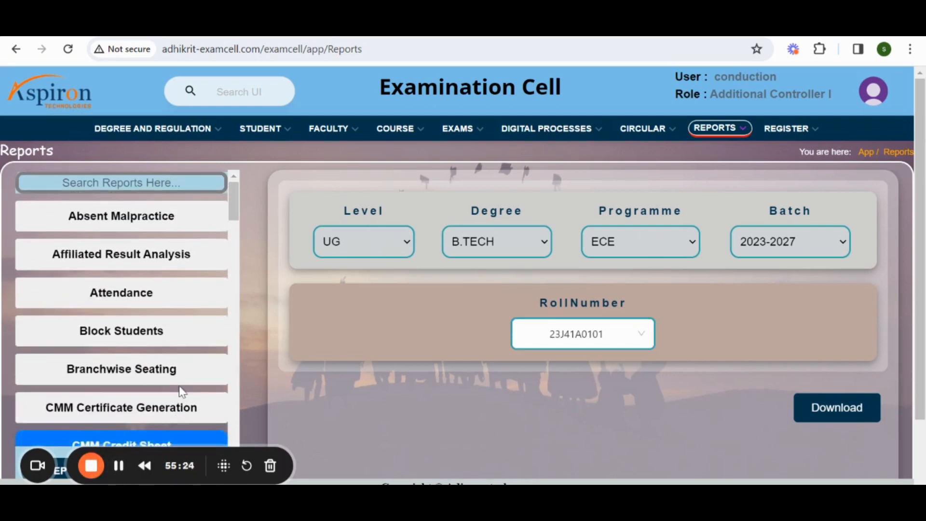
pyautogui.scroll(-5, 179, 386)
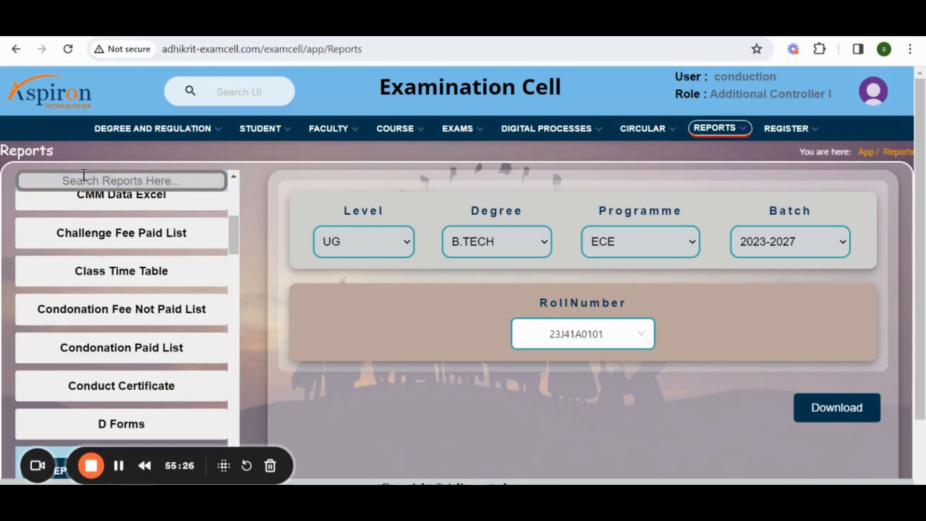
# Step: Search the reports for "class" and open the Class Time Table report to view its filters
pyautogui.scroll(5, 163, 334)
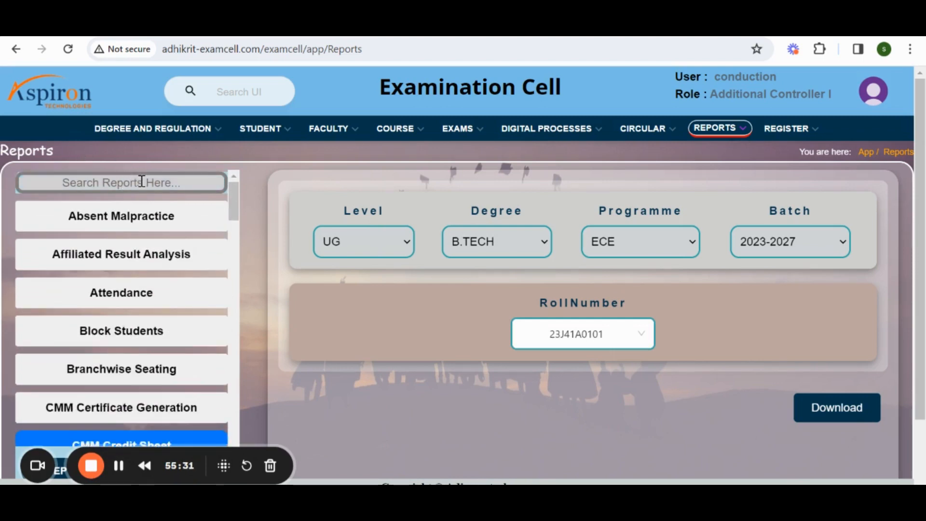
pyautogui.write('class')
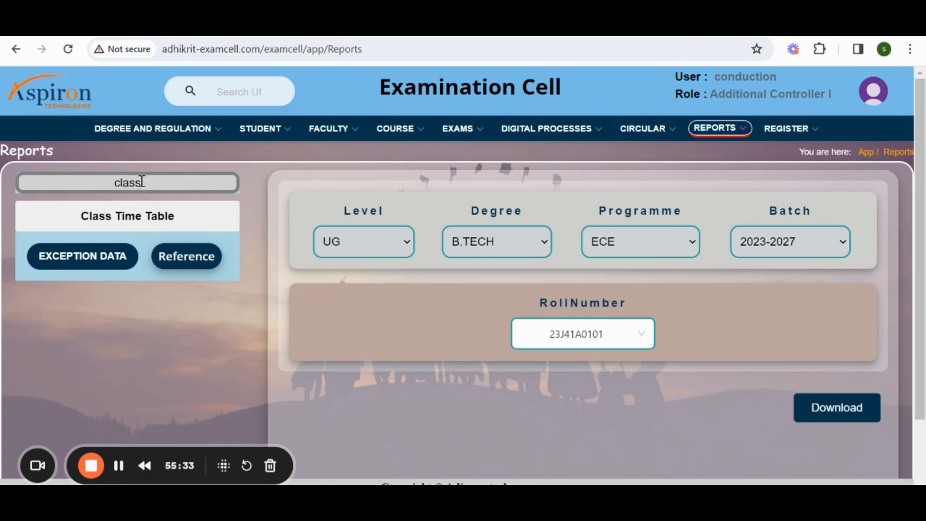
pyautogui.click(134, 222)
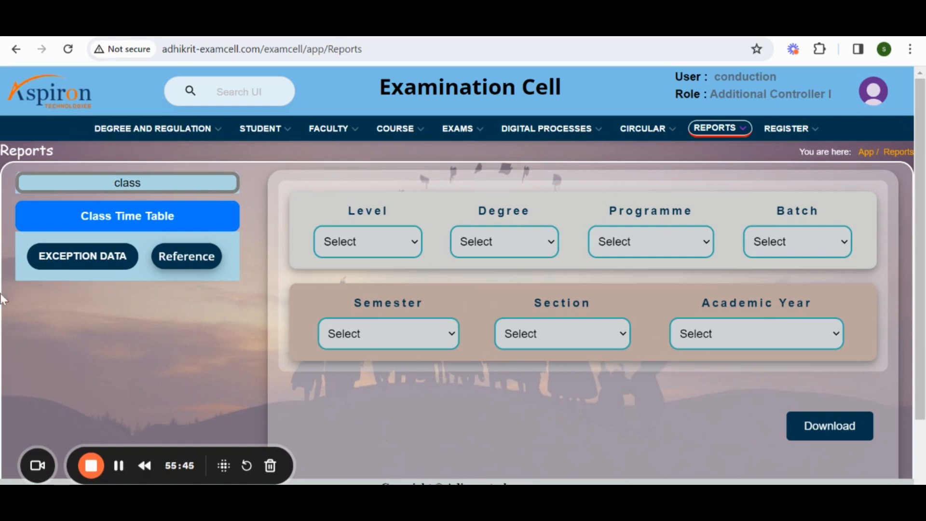
# Step: Open the Register page and view its user creation form
pyautogui.click(706, 133)
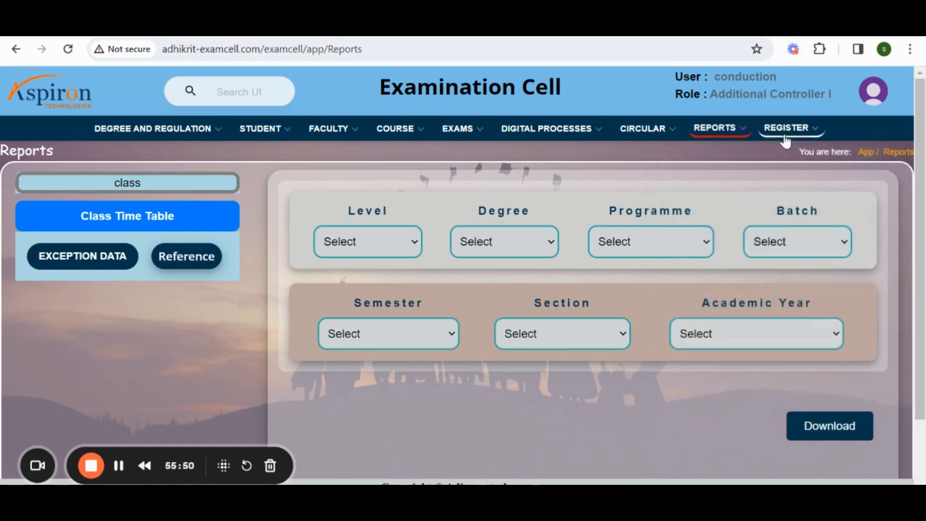
pyautogui.click(790, 129)
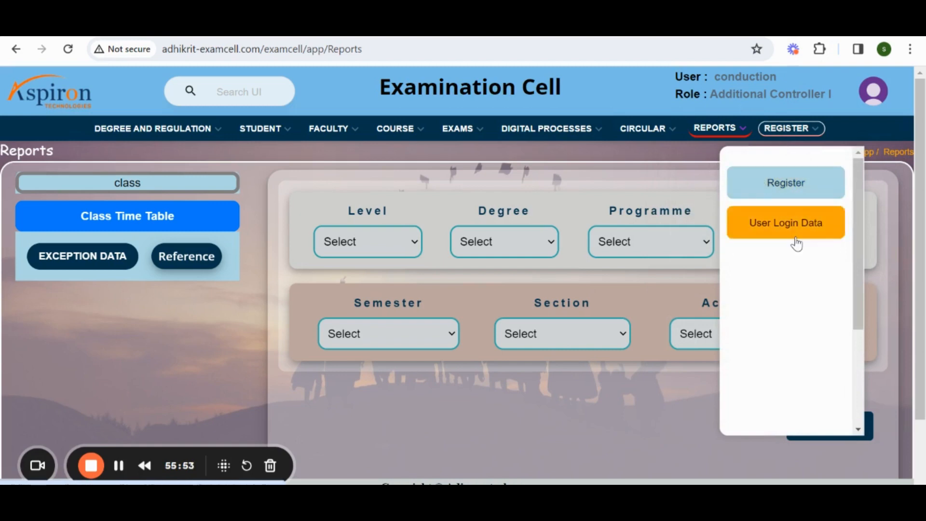
pyautogui.click(785, 188)
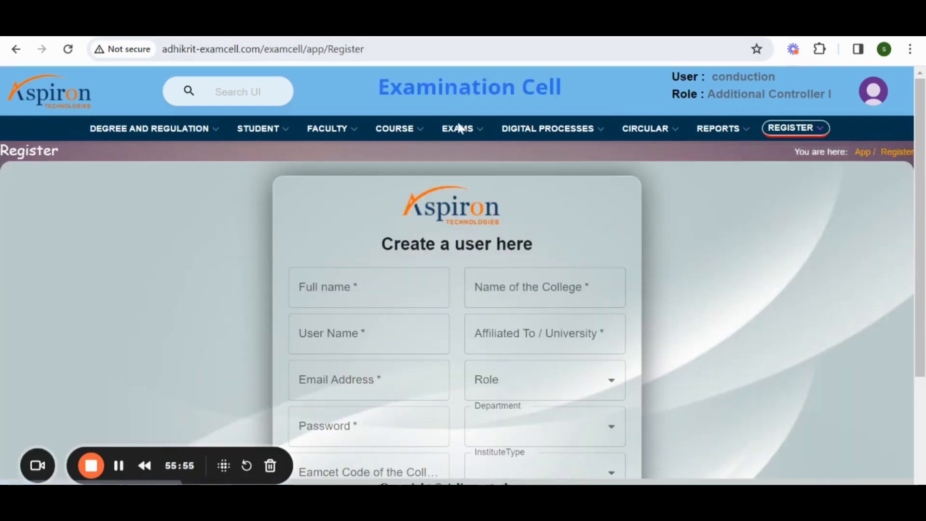
# Step: Open the User Login Data page and list the accounts of the STUDENT user type
pyautogui.click(791, 128)
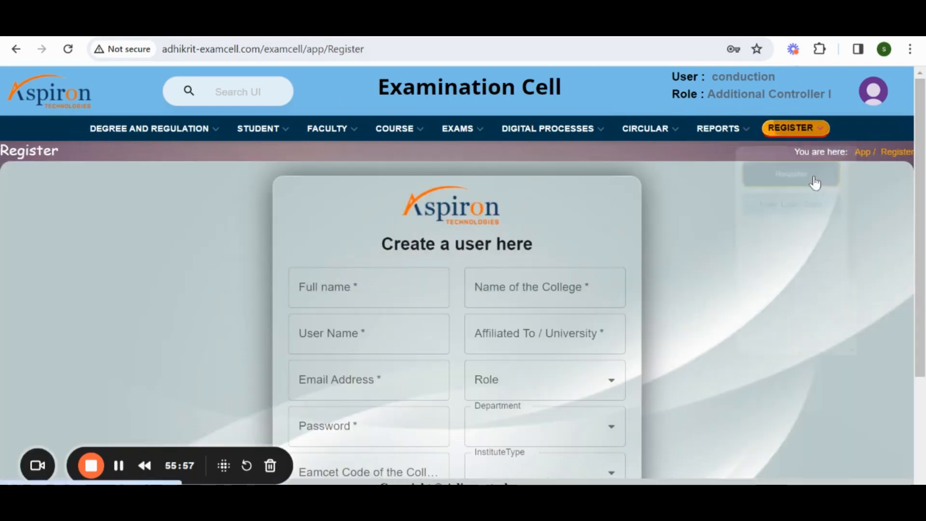
pyautogui.click(803, 236)
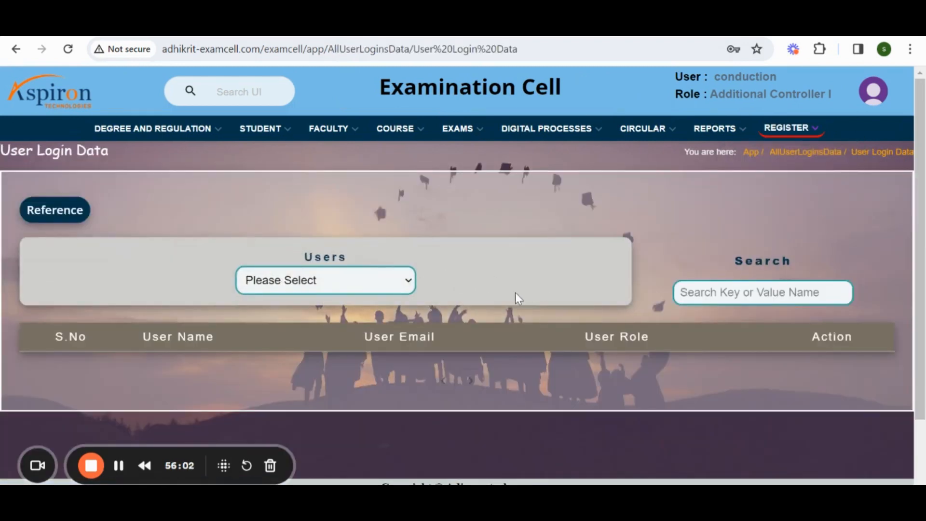
pyautogui.scroll(-3, 515, 293)
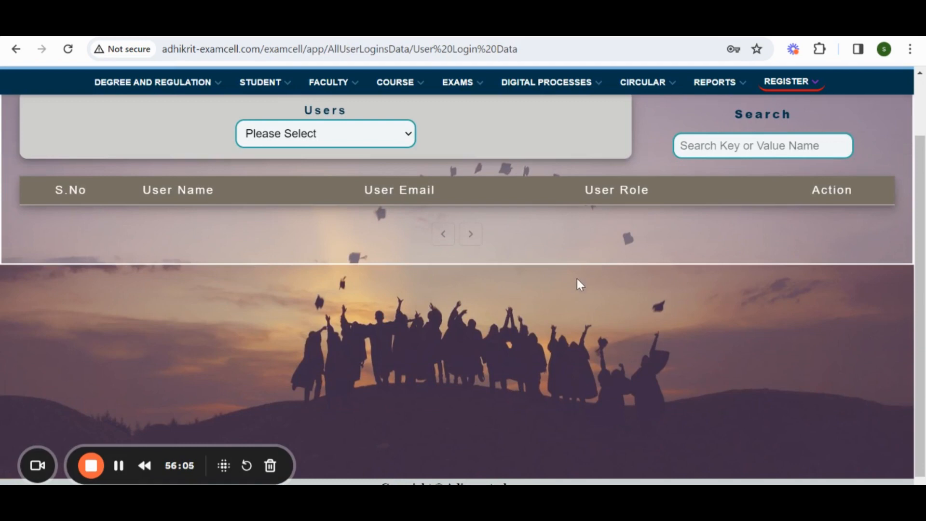
pyautogui.scroll(3, 577, 278)
pyautogui.click(347, 281)
pyautogui.click(335, 316)
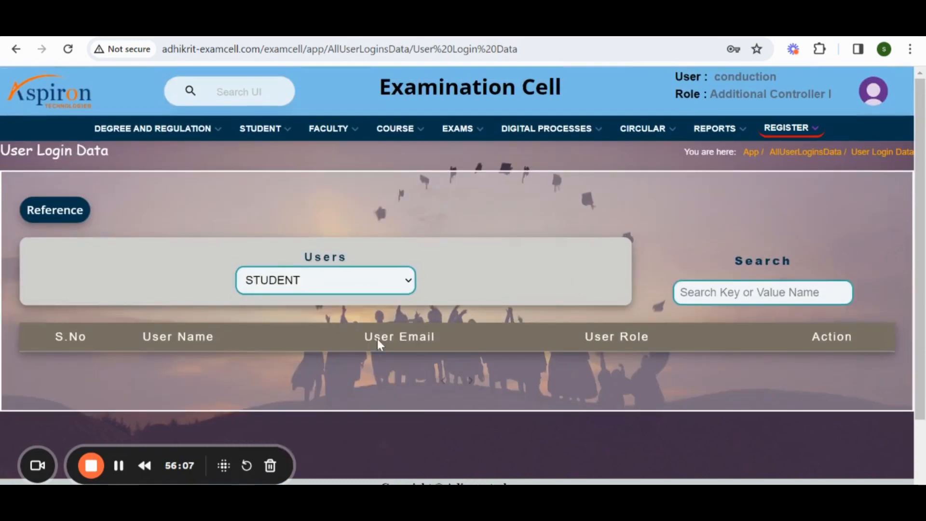
pyautogui.scroll(-3, 462, 287)
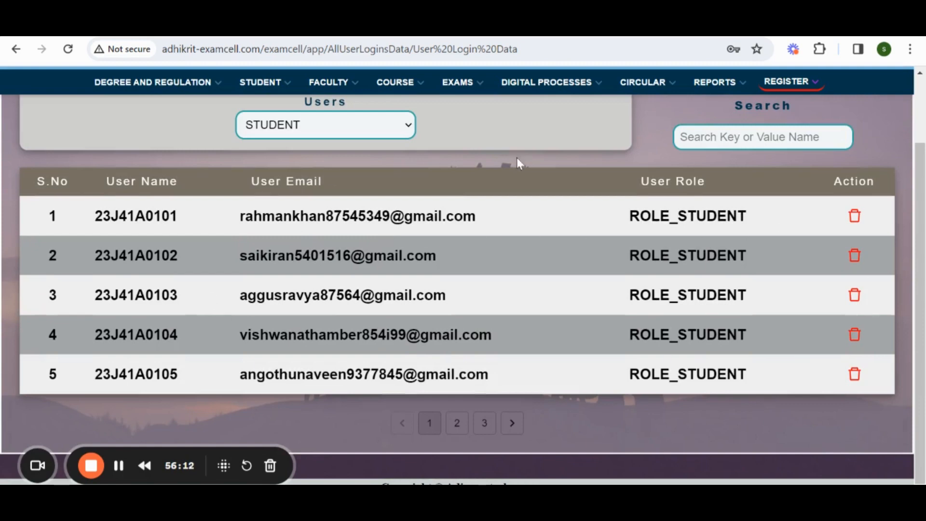
pyautogui.scroll(3, 438, 253)
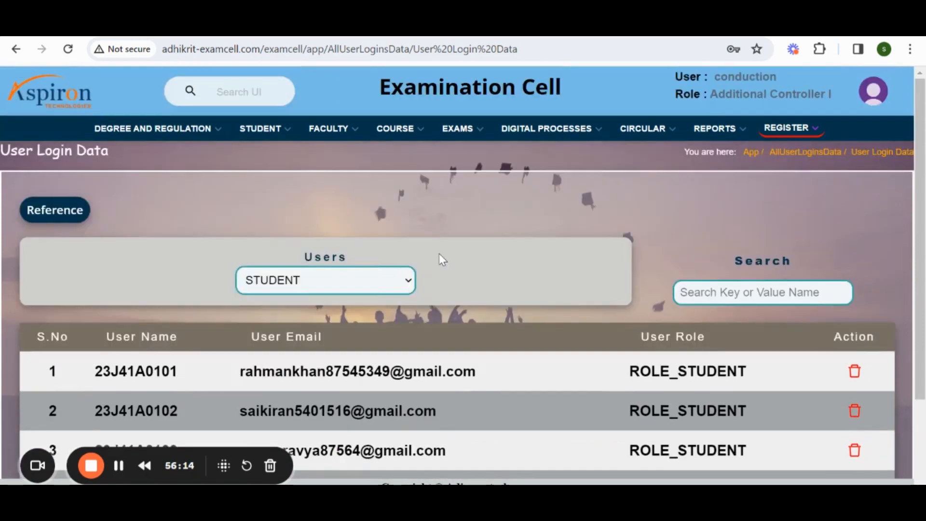
# Step: Switch the user login list to FACULTY and examine the listed accounts with their roles
pyautogui.scroll(-3, 343, 180)
pyautogui.click(340, 126)
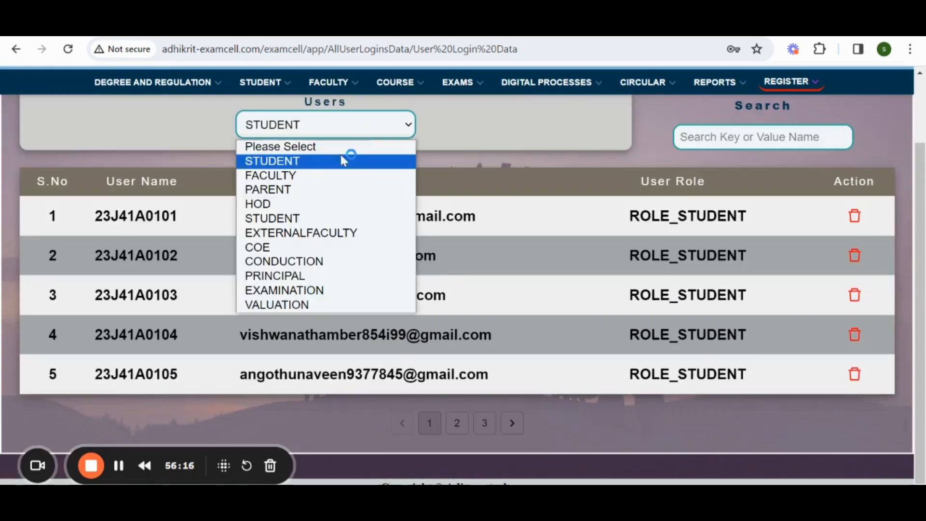
pyautogui.click(311, 175)
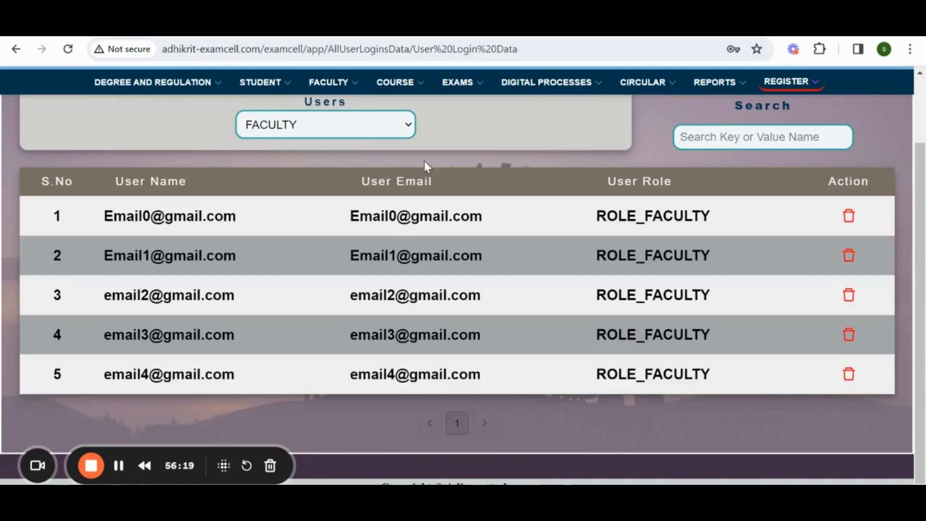
pyautogui.scroll(3, 480, 220)
pyautogui.scroll(-3, 480, 220)
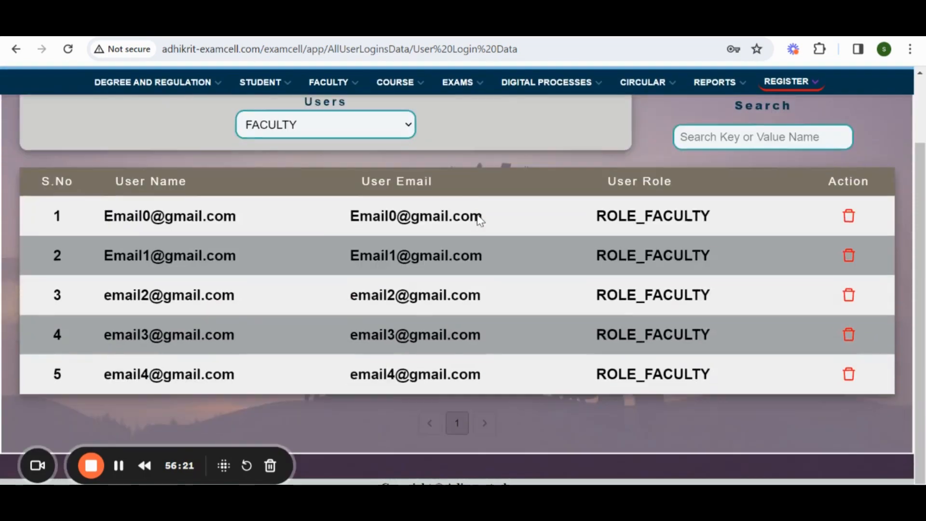
pyautogui.scroll(3, 404, 263)
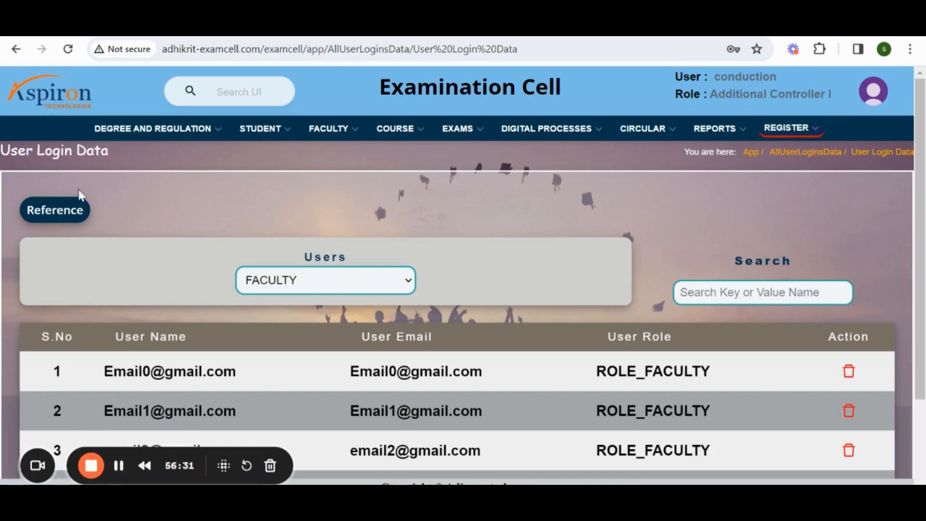
pyautogui.scroll(-3, 608, 183)
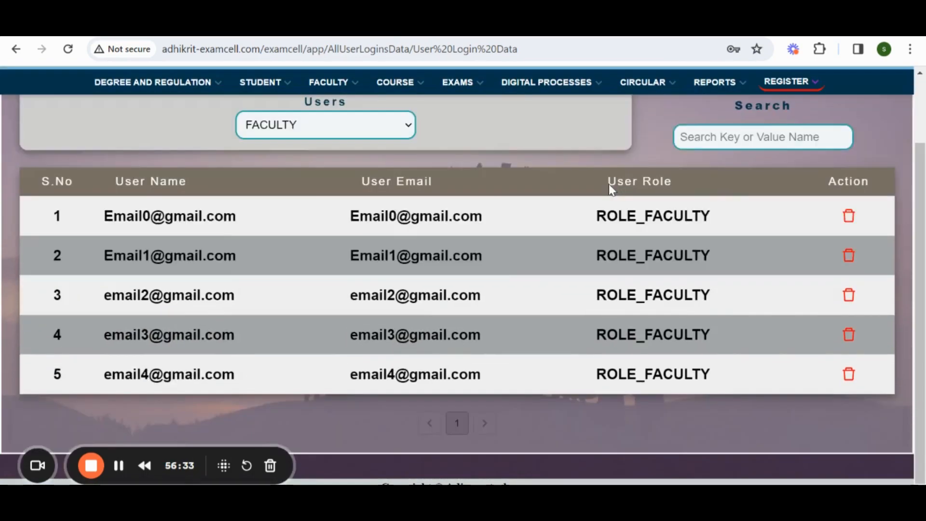
pyautogui.scroll(3, 601, 185)
pyautogui.scroll(-1, 600, 182)
pyautogui.scroll(3, 604, 190)
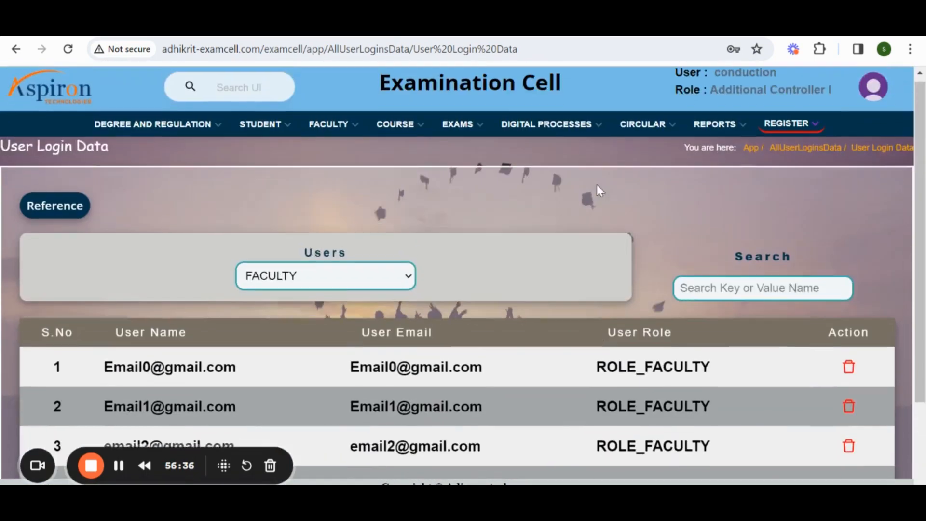